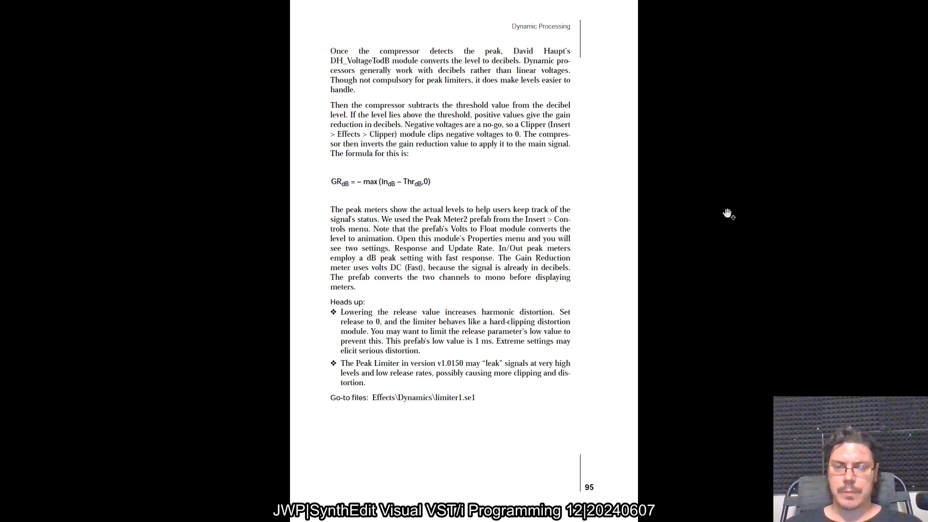
Switch to the eq_para4.se1 project in SynthEdit and close the ParaEQ4 panel and structure windows
key("alt+Tab")
key("alt+Tab")
key("alt+Tab")
key("alt+Tab")
key("alt+Tab")
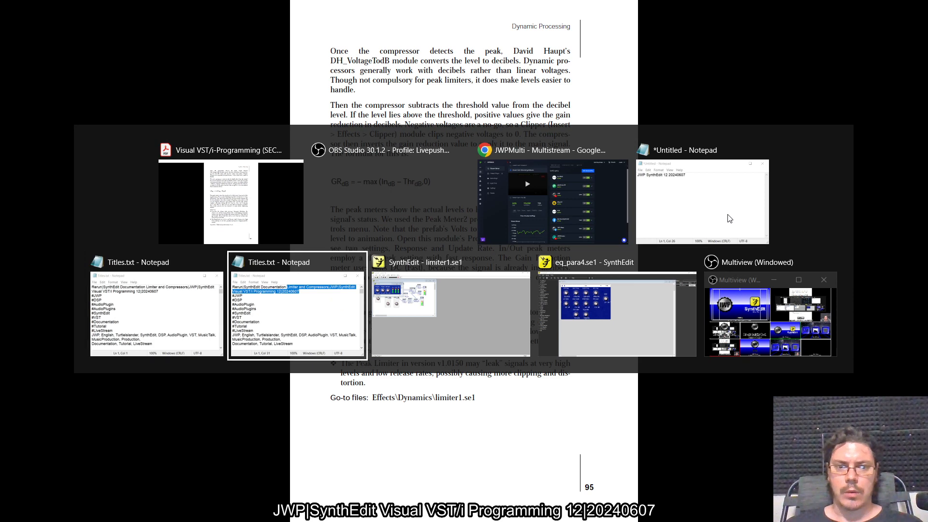
key("alt+Tab")
key("alt+Tab")
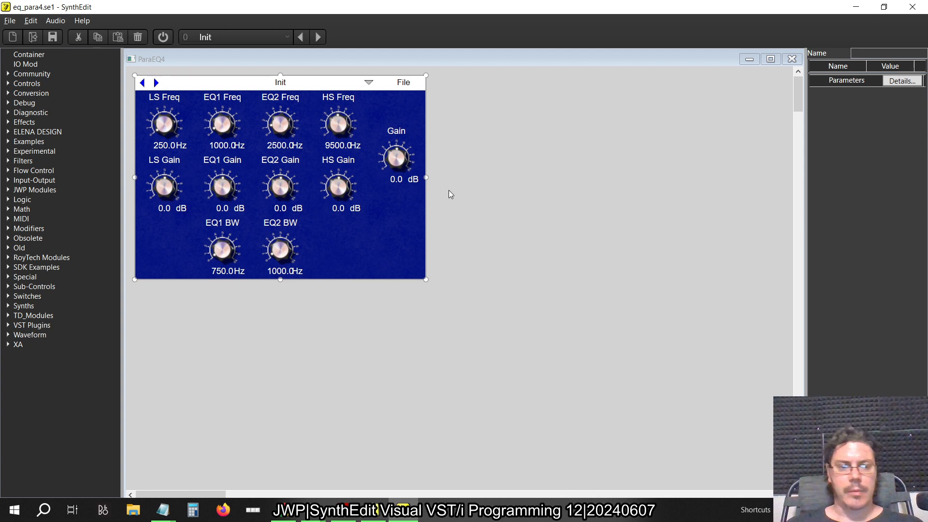
left_click(792, 59)
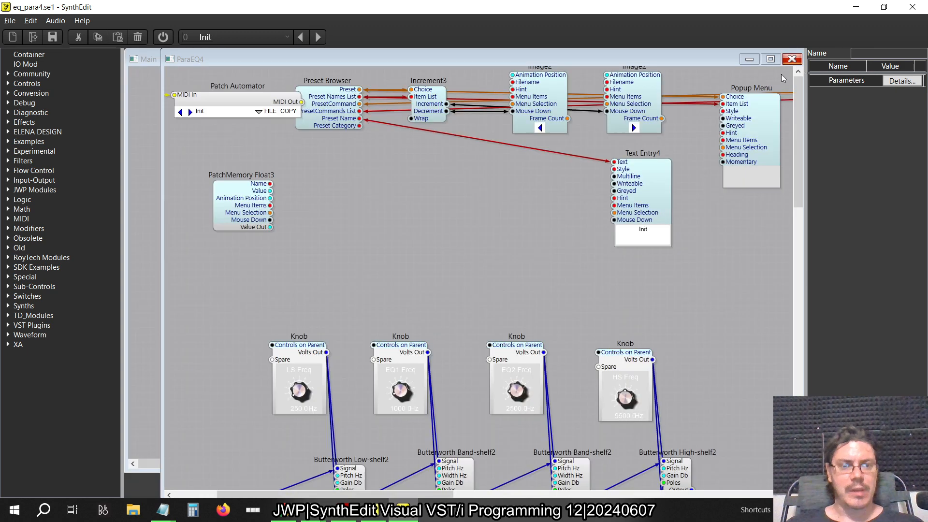
left_click(791, 59)
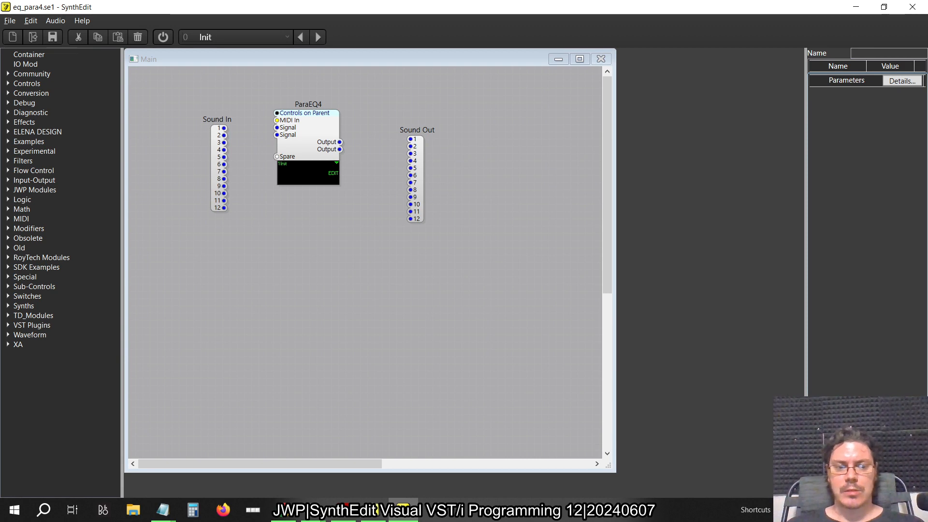
Switch to limiter1.se1 in the older SynthEdit and open the Limiter container's structure and control panel
key("alt+Tab")
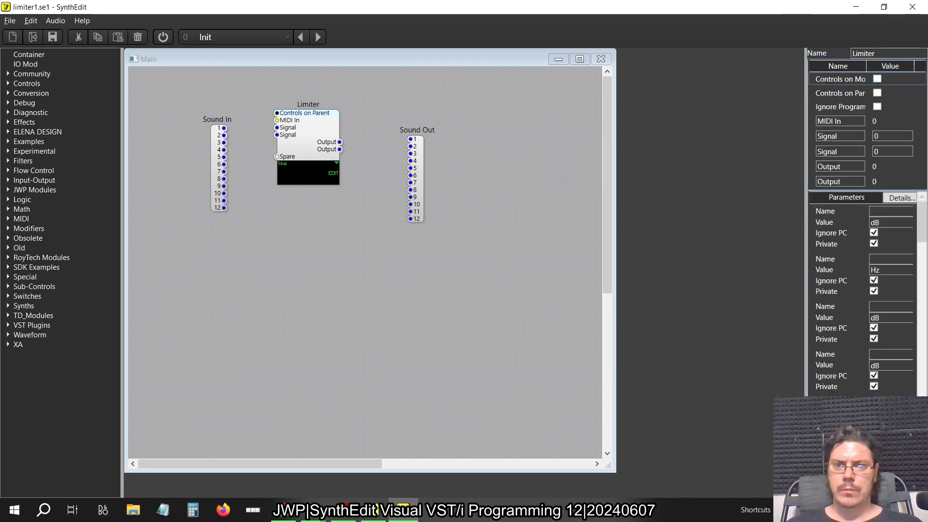
key("alt+Tab")
key("alt+Tab")
key("alt+Tab")
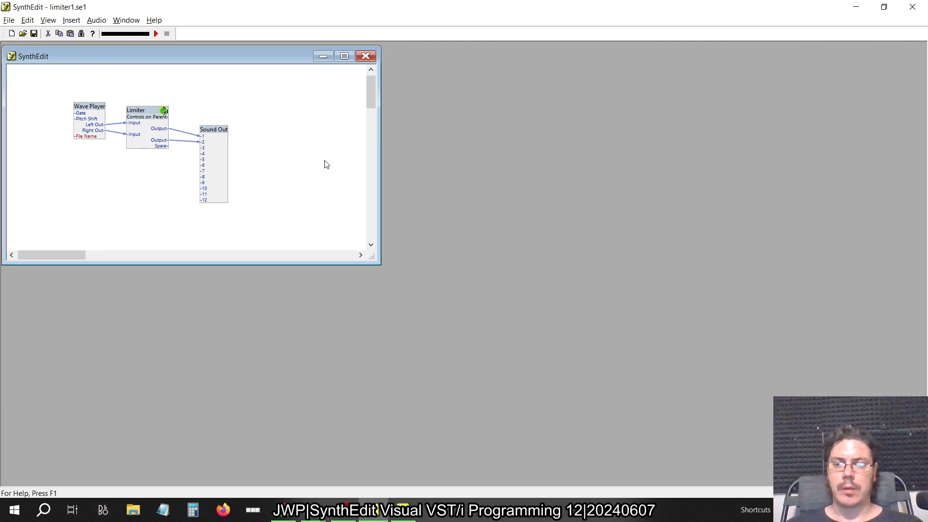
double_click(141, 112)
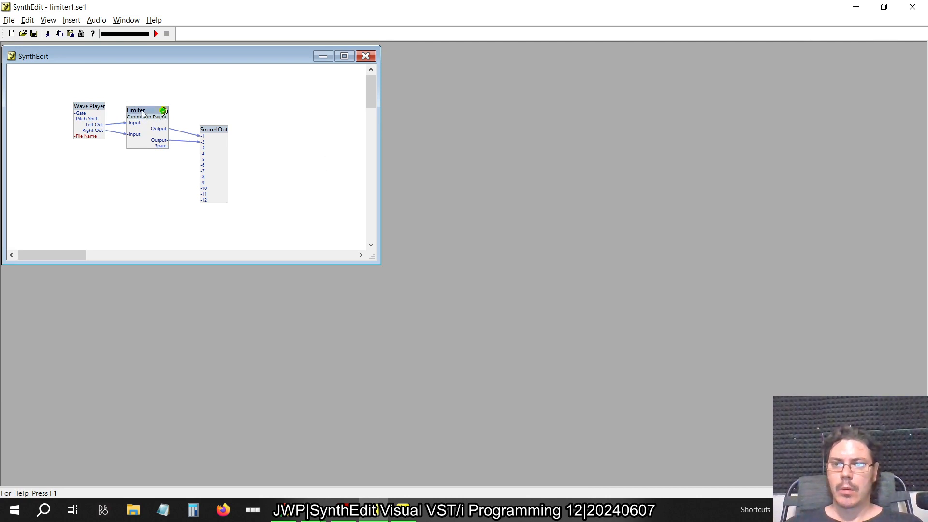
right_click(212, 210)
left_click(243, 309)
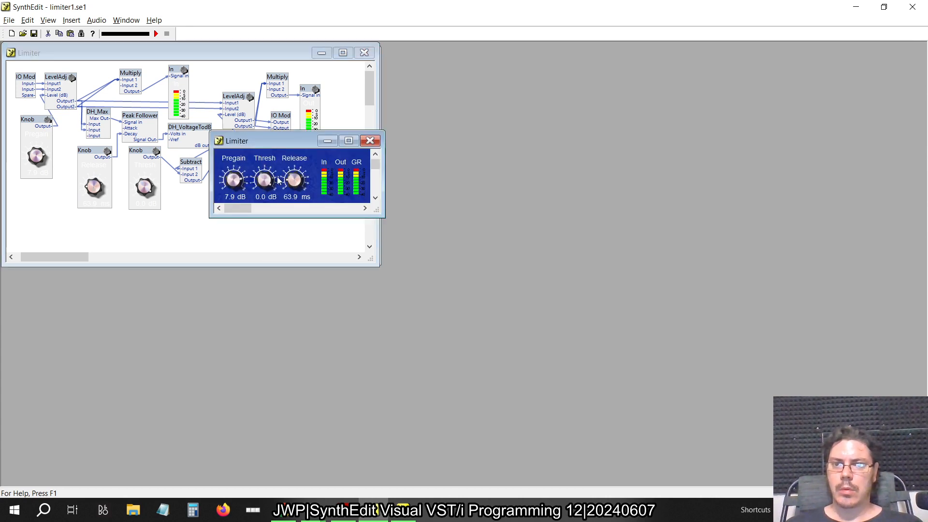
Switch to limiter1.se1 in the newer SynthEdit, inspect the Limiter's control panel and return to its structure
key("alt+Tab")
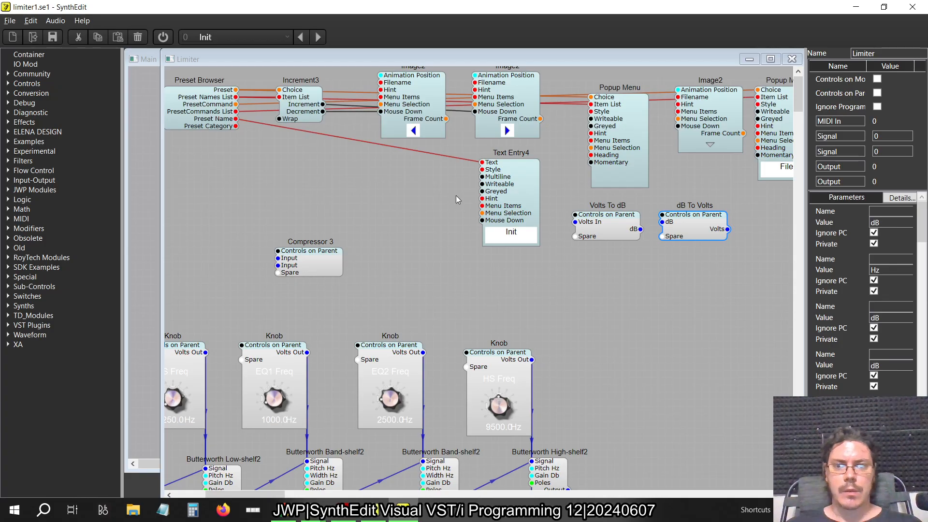
scroll(456, 195, "down", 3)
right_click(527, 206)
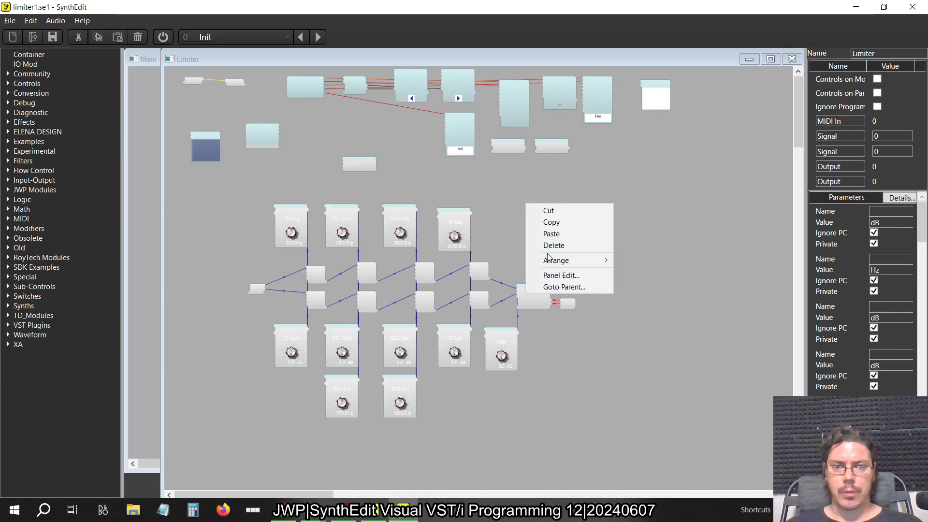
left_click(560, 275)
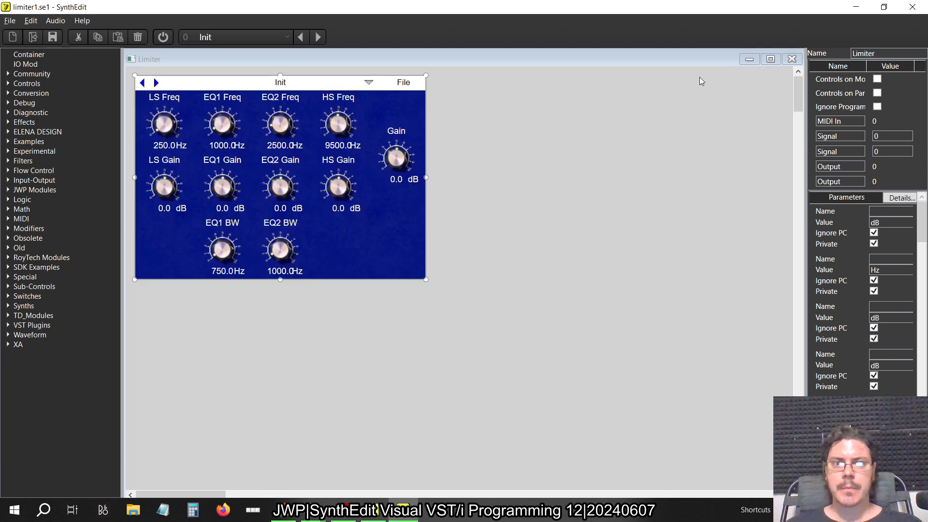
left_click(792, 59)
scroll(360, 243, "up", 1)
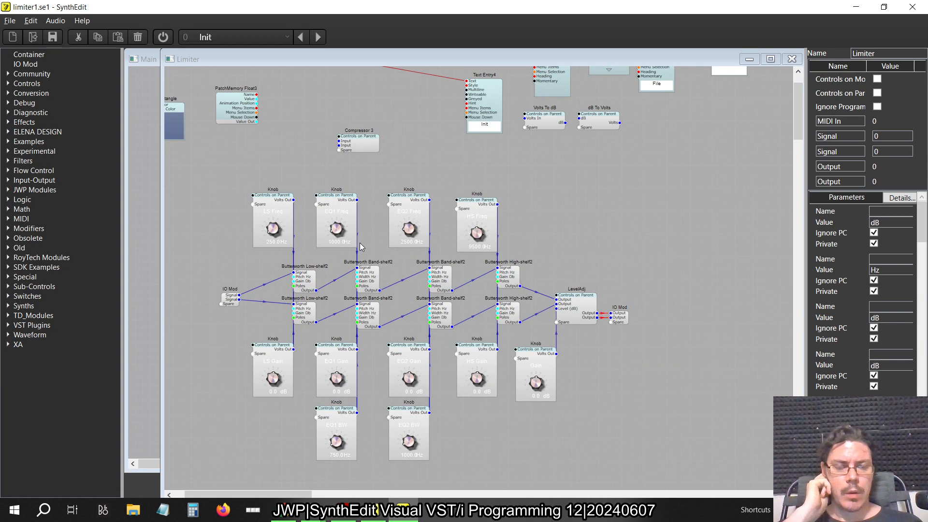
Switch to the Visual VST/i-Programming PDF in Acrobat Reader and examine Figure 2.84, the simple peak limiter's structure
key("alt+Tab")
key("alt+Tab")
key("alt+Tab")
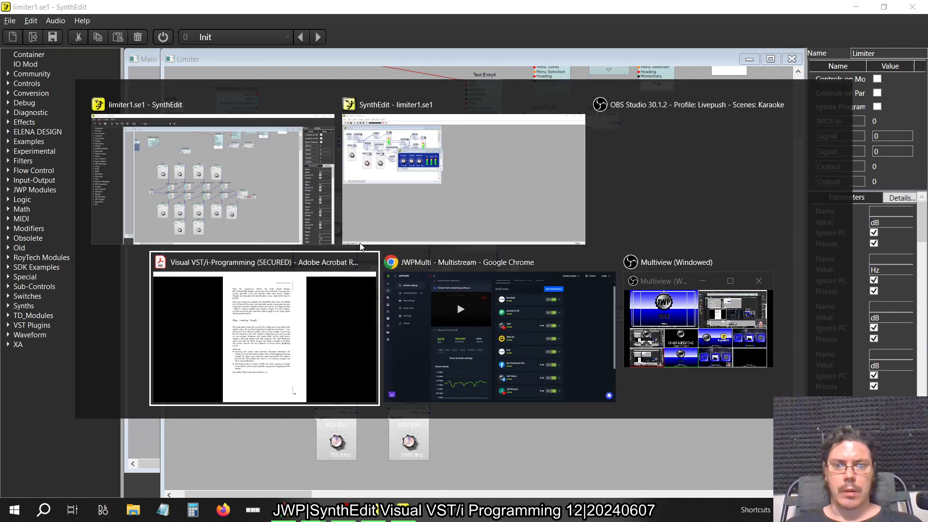
scroll(370, 213, "up", 1)
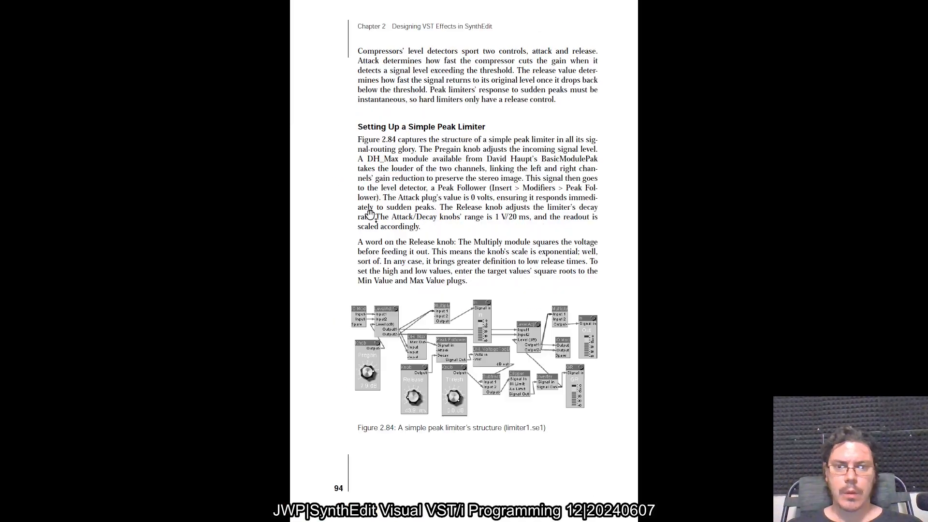
scroll(508, 382, "up", 3, "ctrl")
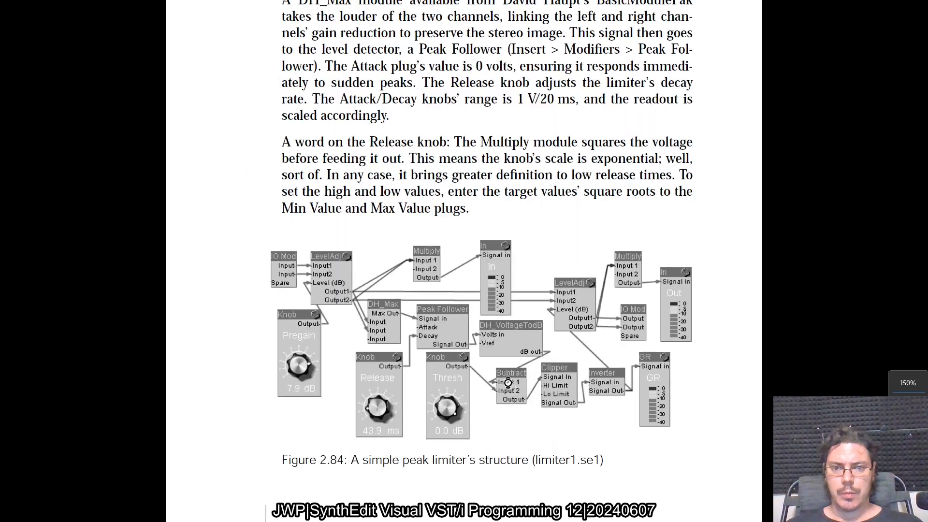
In the older SynthEdit, move the Limiter panel window clear of the module structure and examine the signal routing
key("alt+Tab")
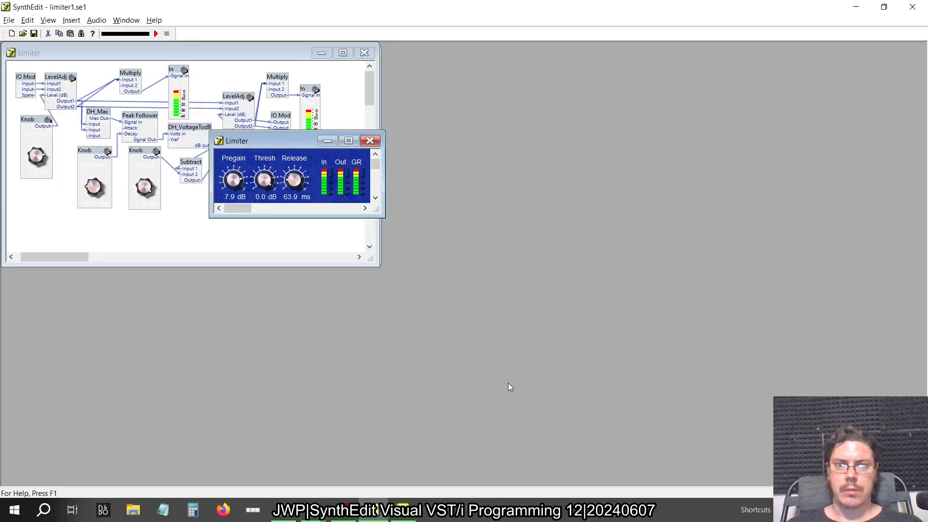
left_click_drag(287, 141, 527, 158)
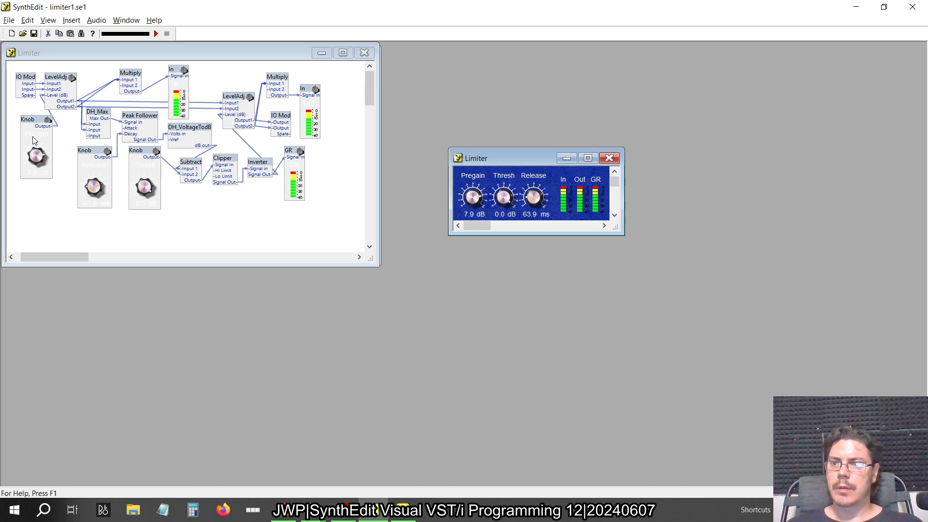
key("alt+Tab")
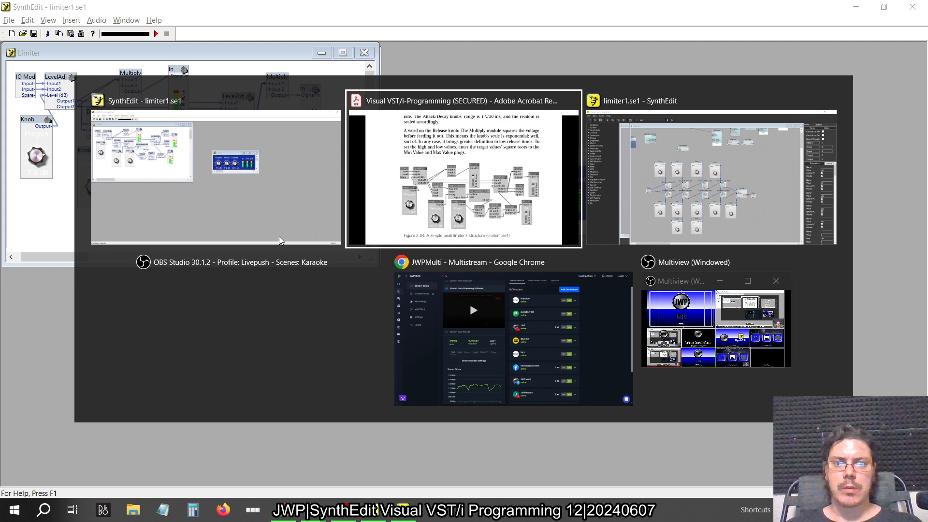
key("alt+Tab")
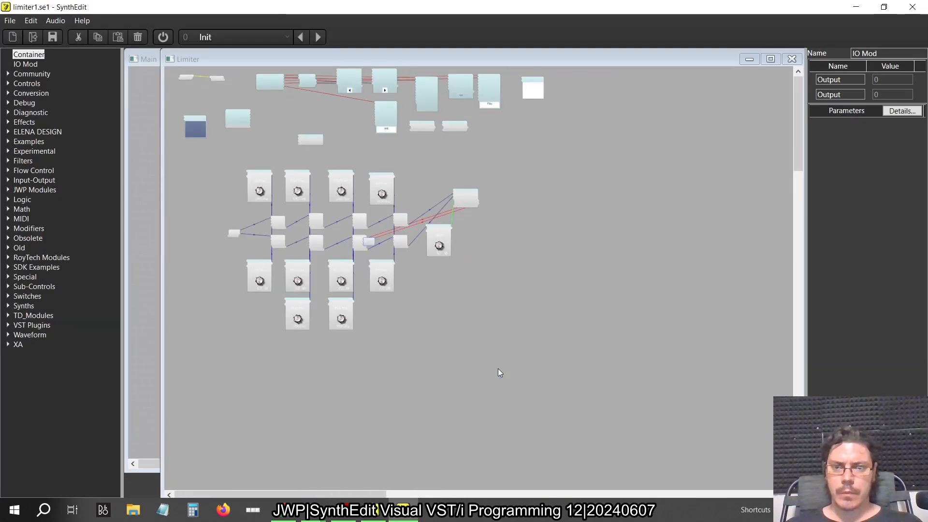
key("alt+Tab")
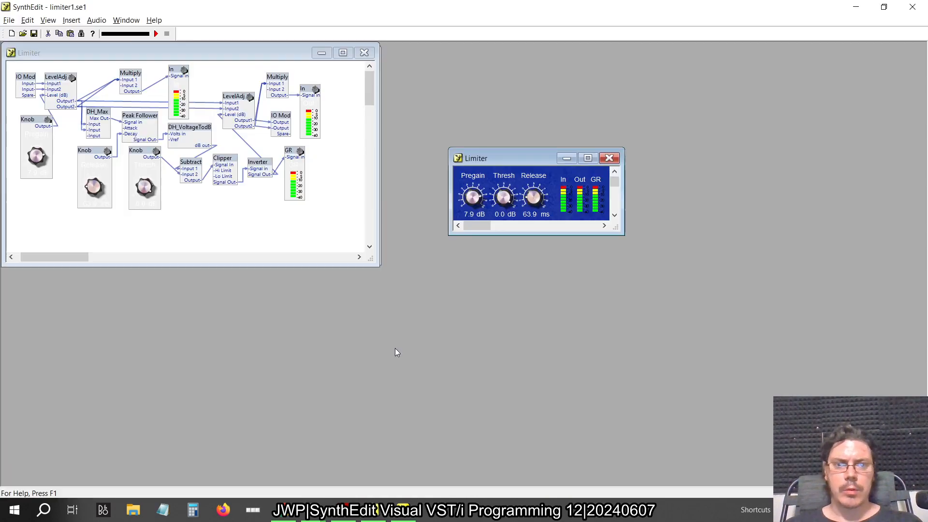
In the newer SynthEdit, delete the equalizer filter network from the Limiter, keeping the LS Freq, EQ1 Freq and Gain knobs and LevelAdj
key("alt+Tab")
left_click_drag(438, 375, 349, 222)
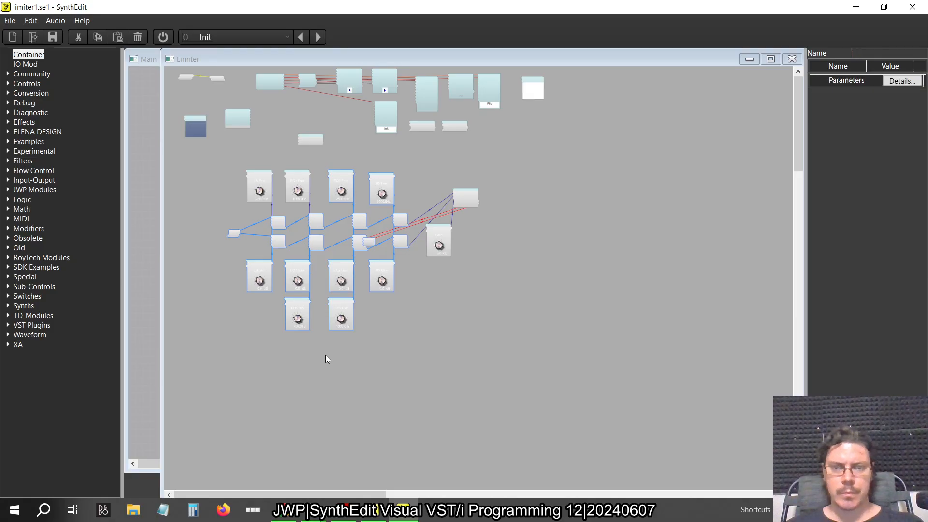
key("Delete")
scroll(382, 263, "up", 4)
scroll(382, 263, "up", 4)
scroll(382, 263, "left", 5)
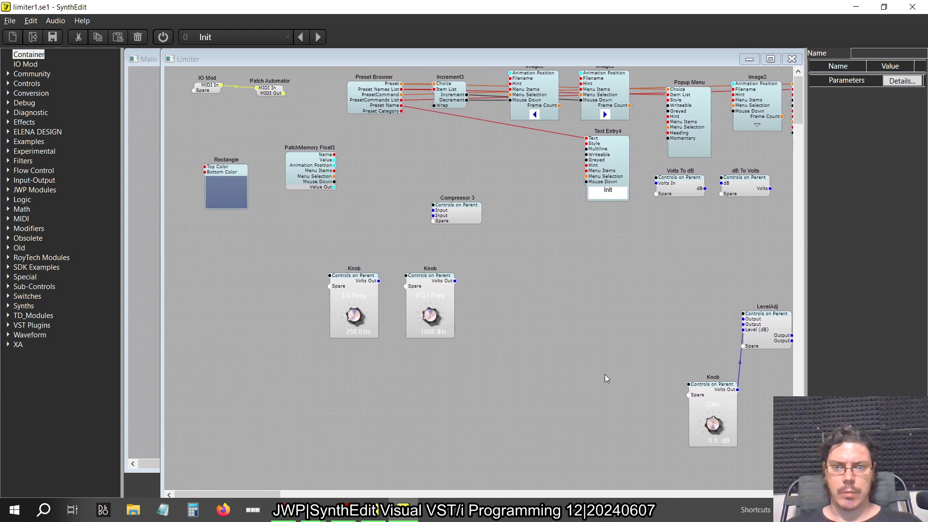
Relocate the Gain knob below the LS Freq knob and rename its parameter to Pregain
left_click_drag(721, 402, 313, 402)
double_click(900, 198)
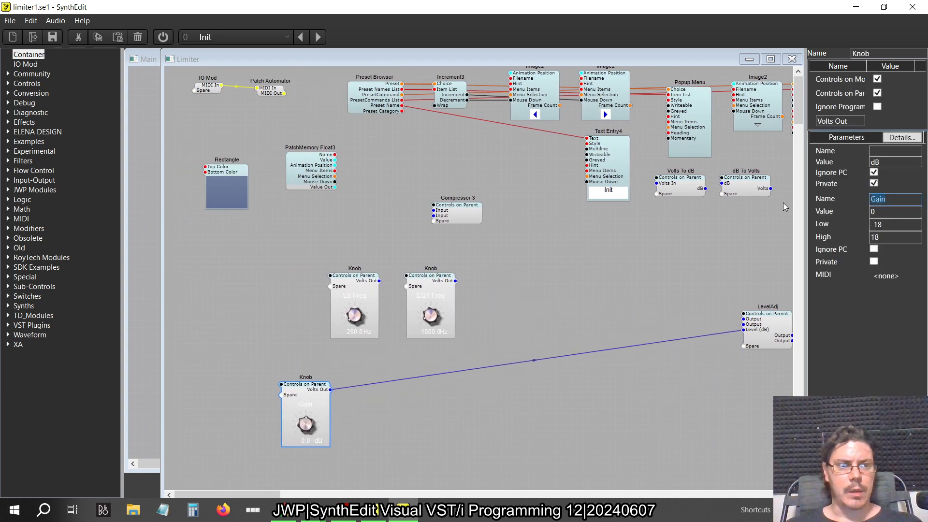
type("Preg")
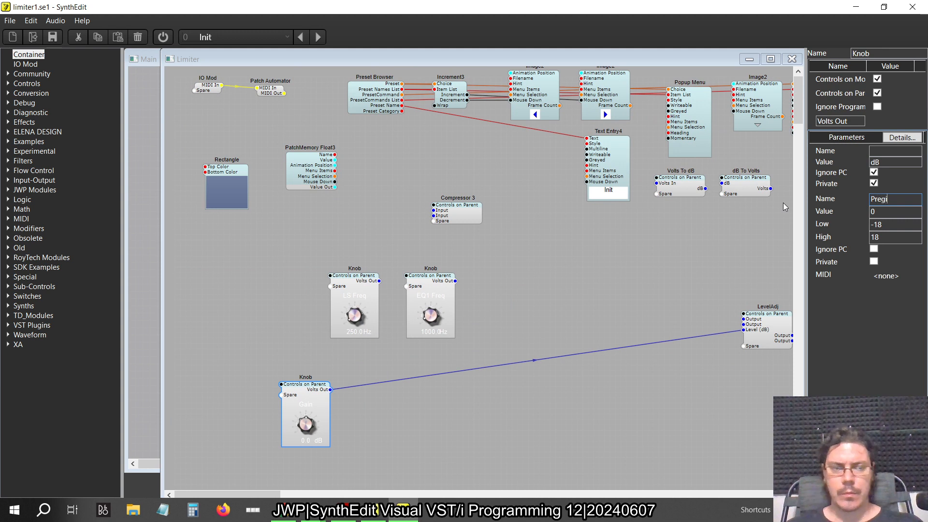
type("ain")
key("Return")
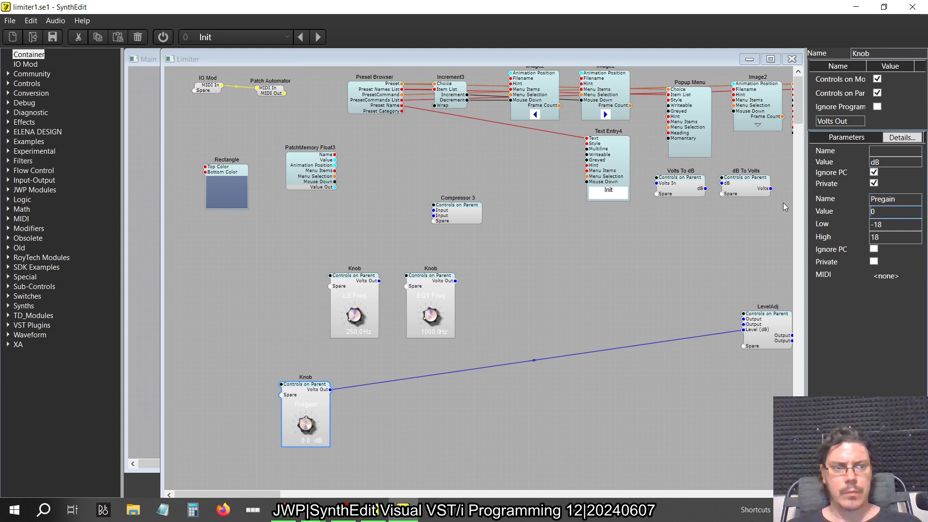
Place the LevelAdj module at the start of the signal chain, with the Pregain knob just below and before it
left_click_drag(772, 320, 294, 347)
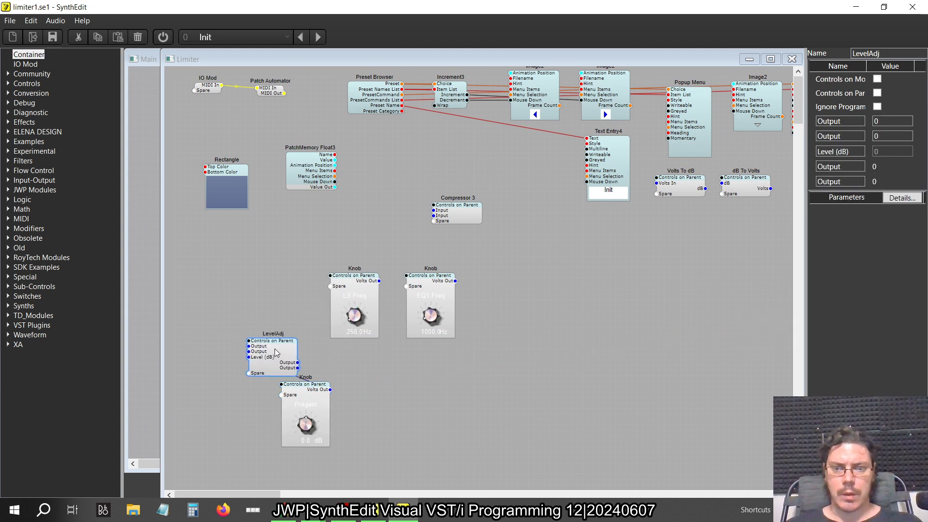
left_click(285, 431)
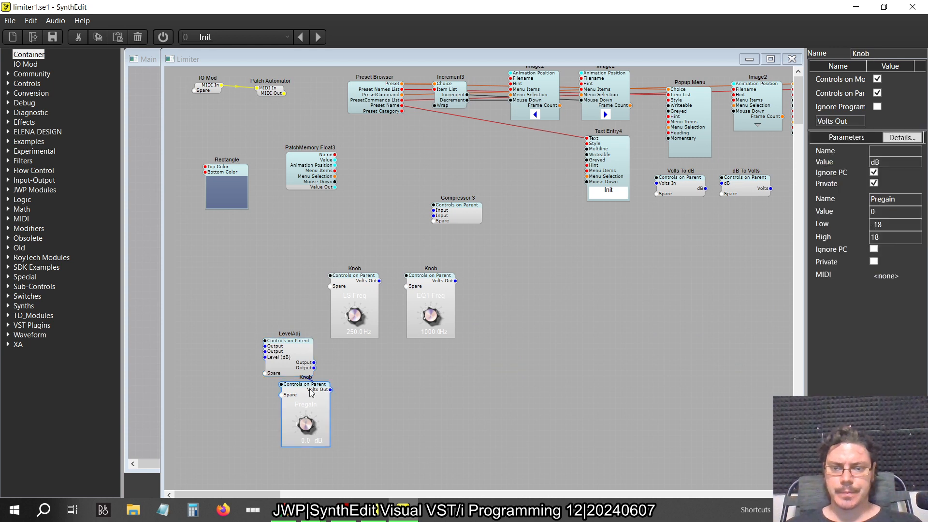
left_click_drag(310, 390, 267, 411)
left_click_drag(297, 347, 319, 353)
Reposition the LS Freq and EQ1 Freq knobs beneath the Compressor 3 module and delete that module
left_click_drag(483, 344, 423, 257)
left_click(457, 212)
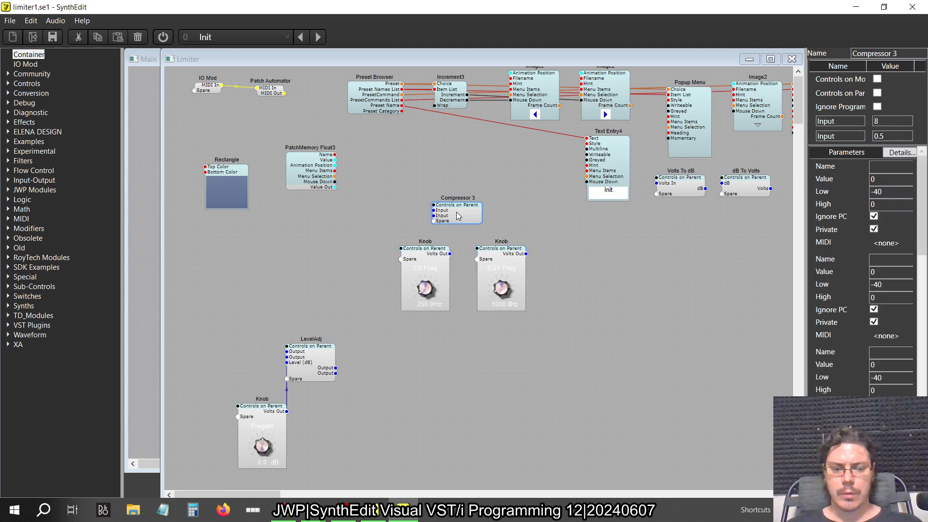
key("Delete")
Add an IO Mod ahead of the LevelAdj module and wire it to both of LevelAdj's signal inputs
left_click_drag(26, 64, 205, 205)
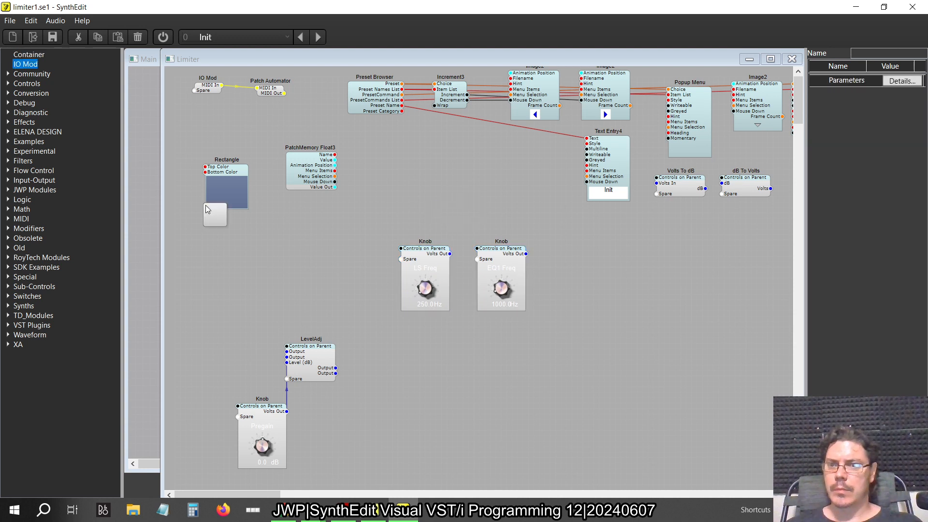
left_click_drag(274, 289, 287, 352)
left_click(289, 362)
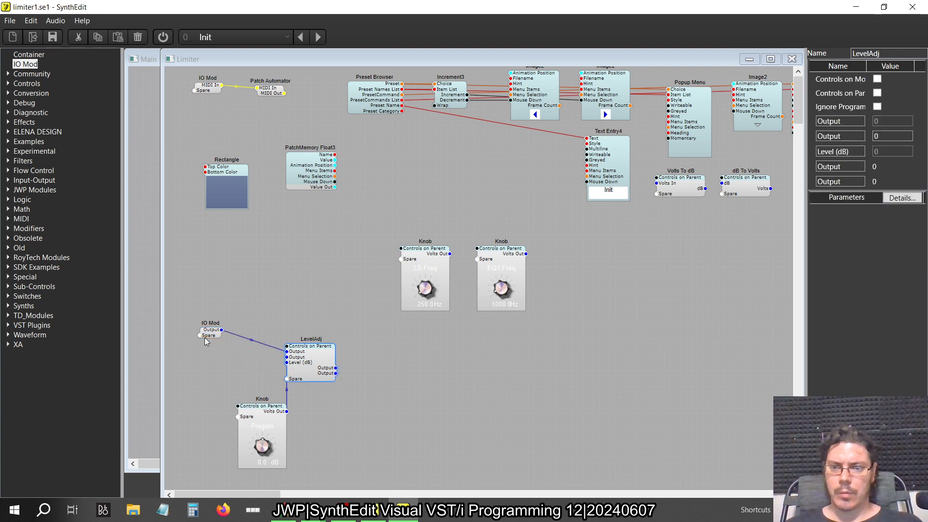
left_click_drag(204, 339, 287, 357)
Rename both plugs of the new IO Mod to Input, and select the LevelAdj module
left_click(208, 342)
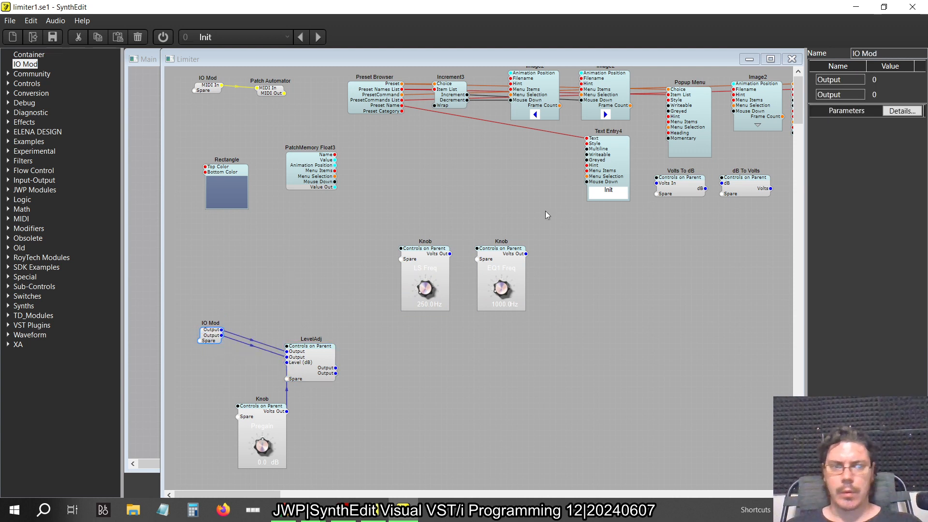
left_click(825, 79)
key("BackSpace")
key("BackSpace")
key("BackSpace")
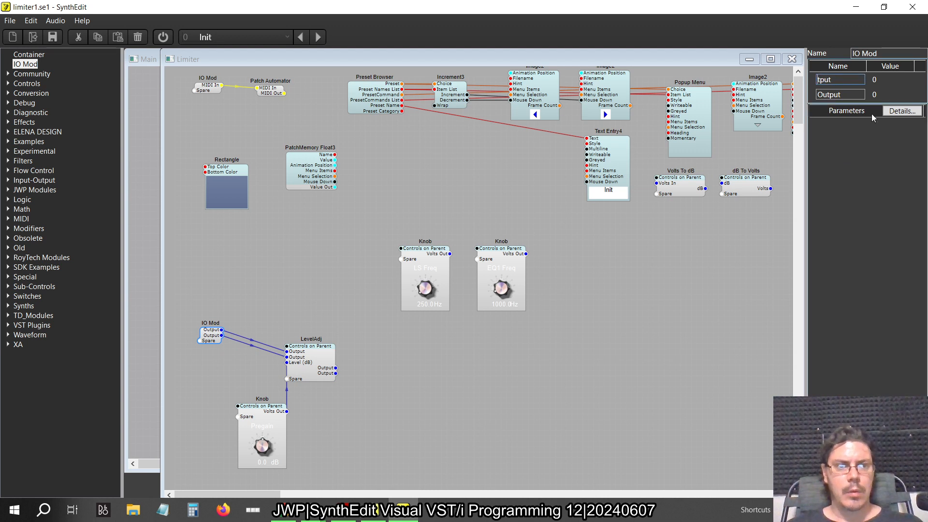
type("In")
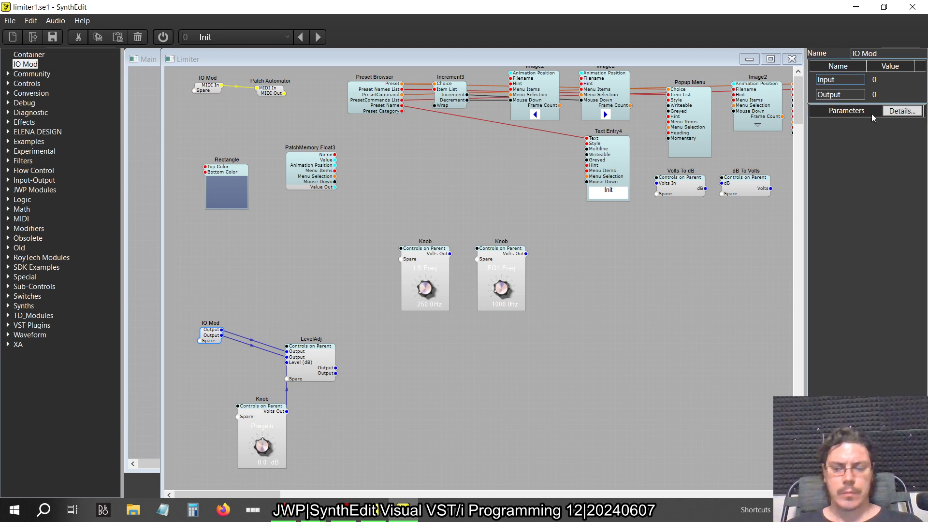
key("Return")
left_click(848, 95)
type("Input")
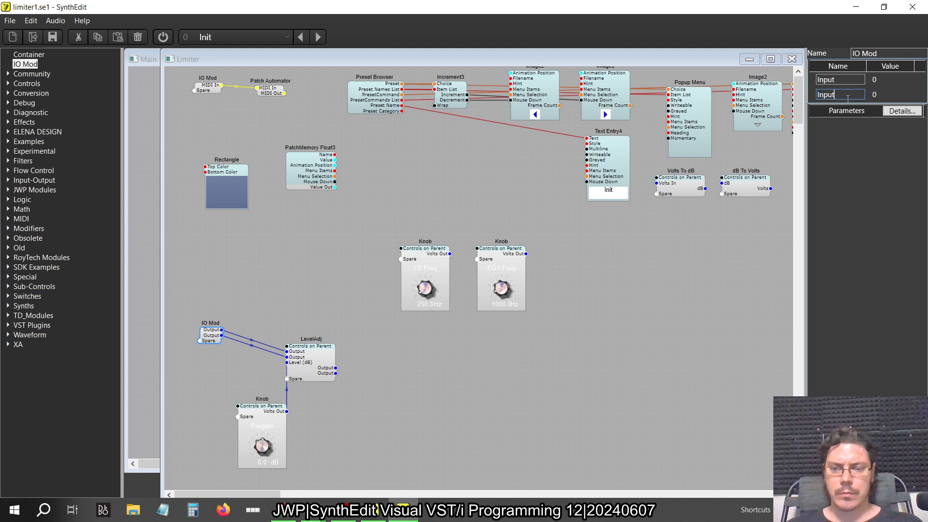
key("Return")
left_click(324, 357)
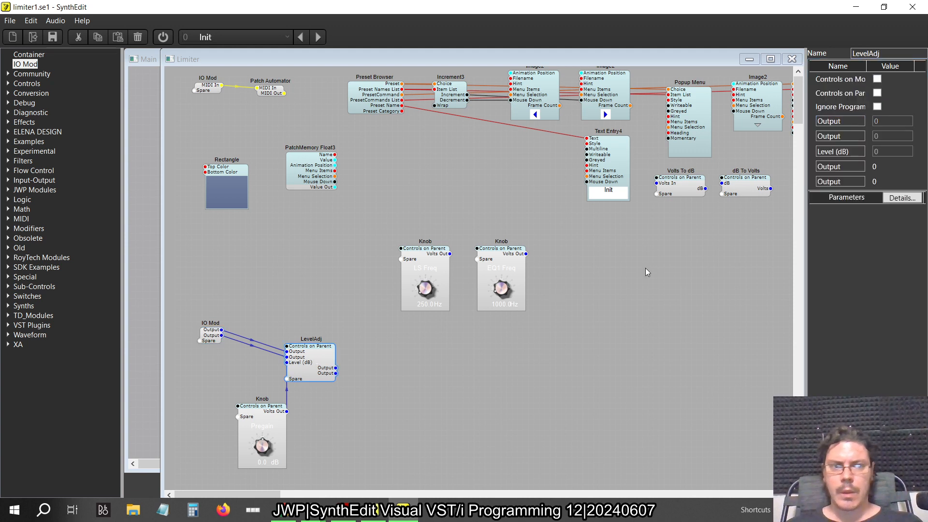
Rename both signal input plugs of the LevelAdj module to Input
left_click(846, 122)
type("Input")
key("Return")
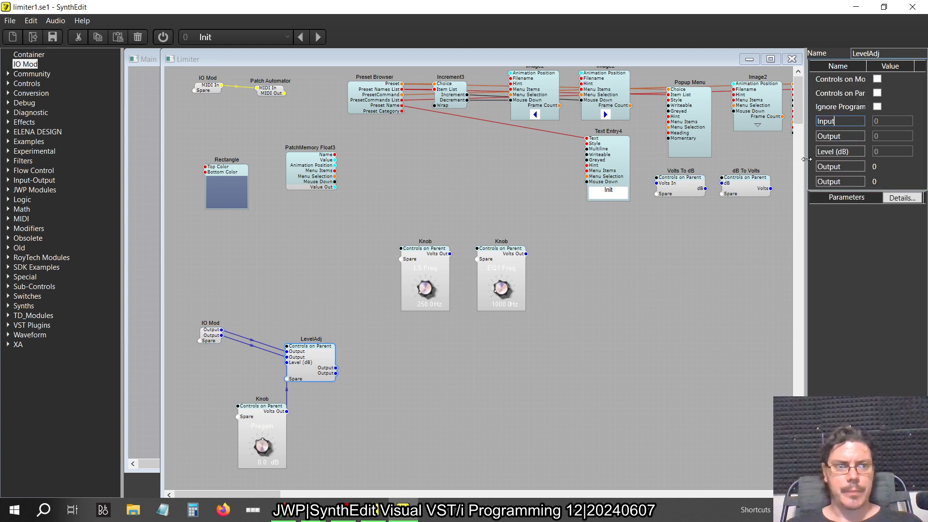
left_click(845, 137)
type("Input")
key("Return")
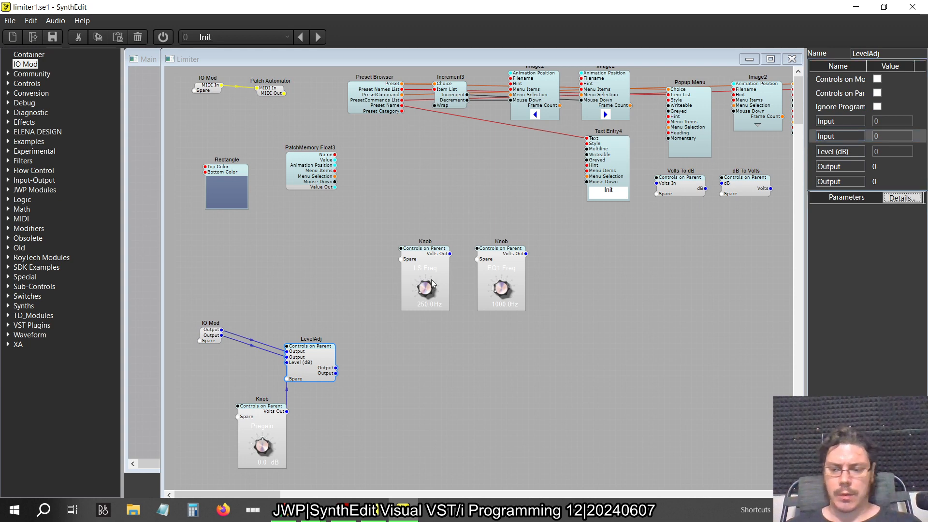
Check the original limiter structure for the maximum stage, and add a Comparator module above the LevelAdj module
key("alt+Tab")
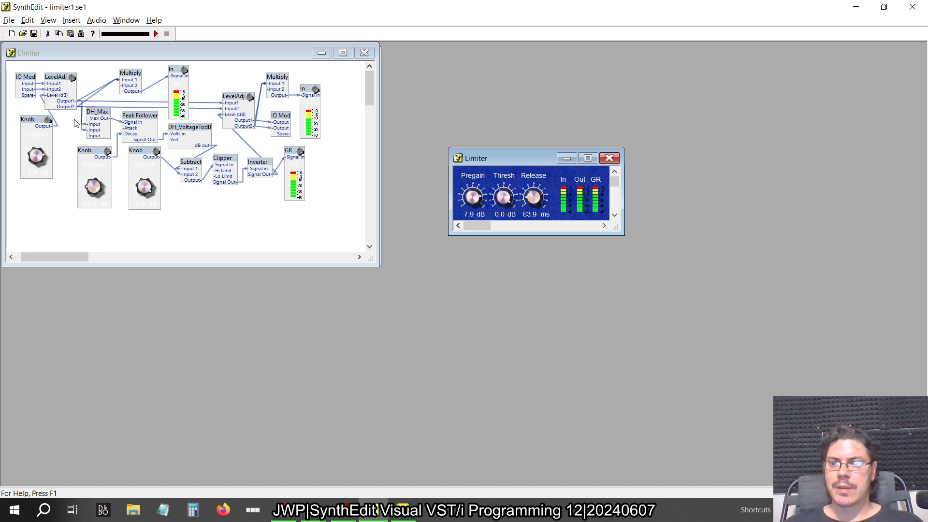
key("alt+Tab")
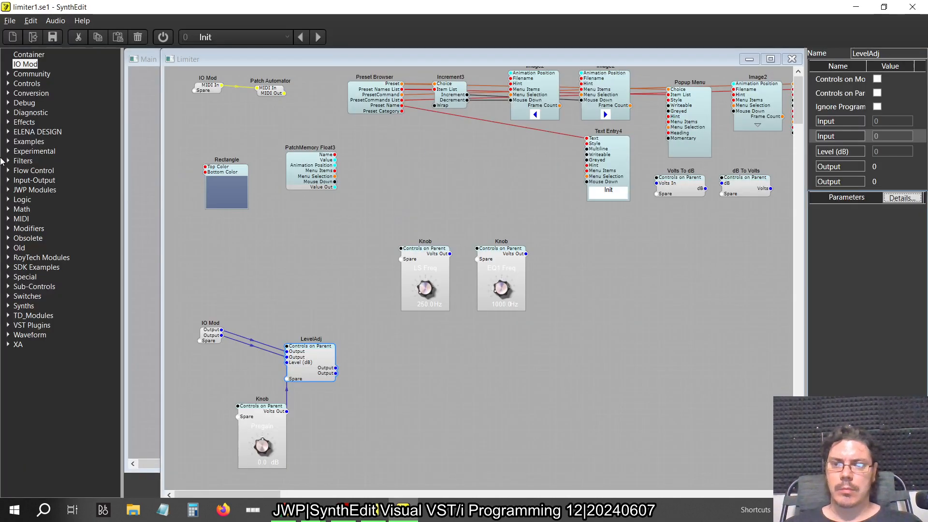
left_click(8, 209)
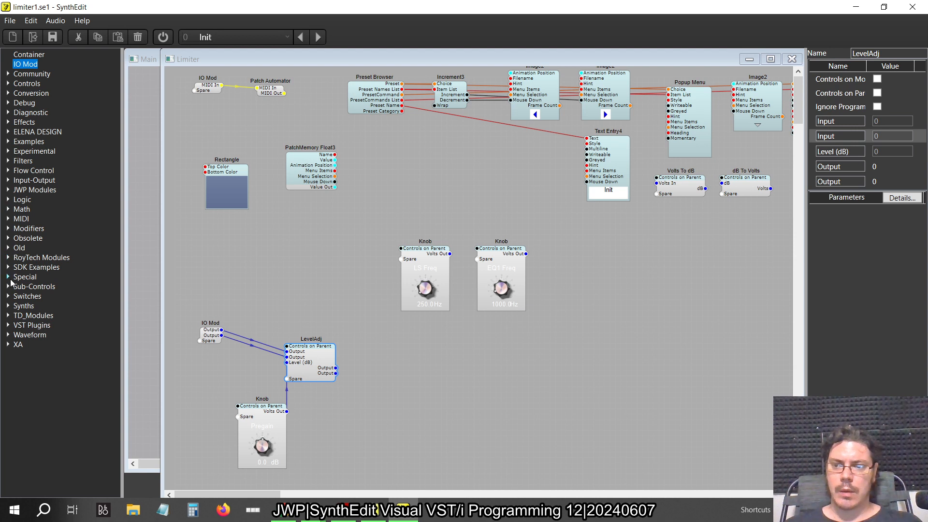
left_click(9, 229)
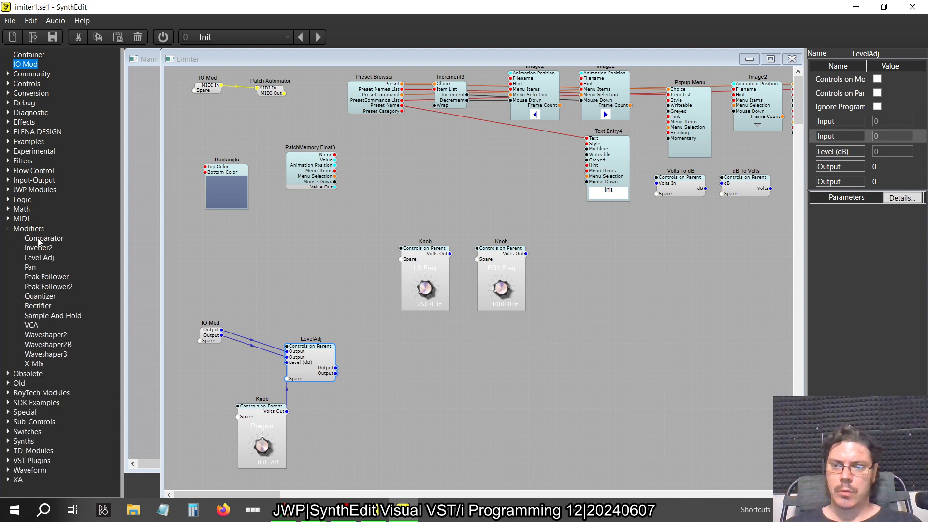
left_click_drag(38, 237, 338, 231)
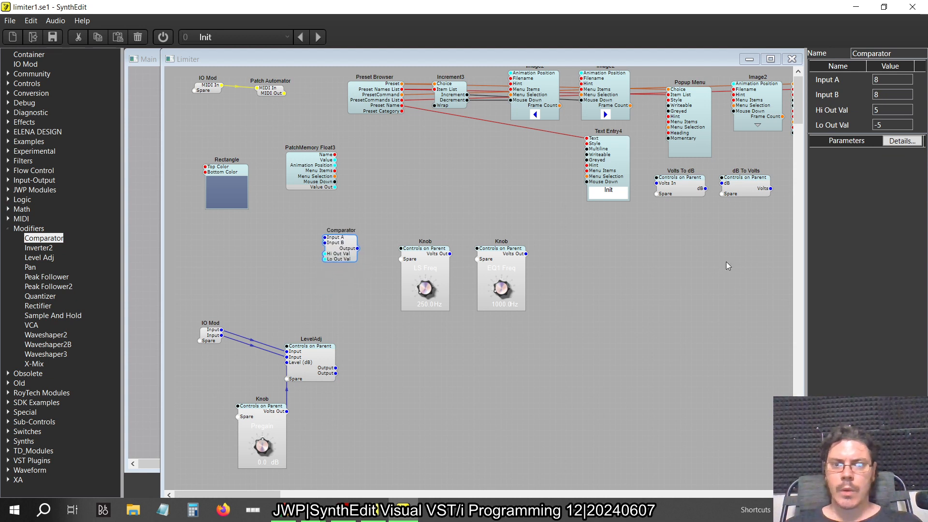
Set the Comparator's Lo Out Val to 10 and Hi Out Val to 0, and move it closer above the LevelAdj module
double_click(893, 125)
type("10")
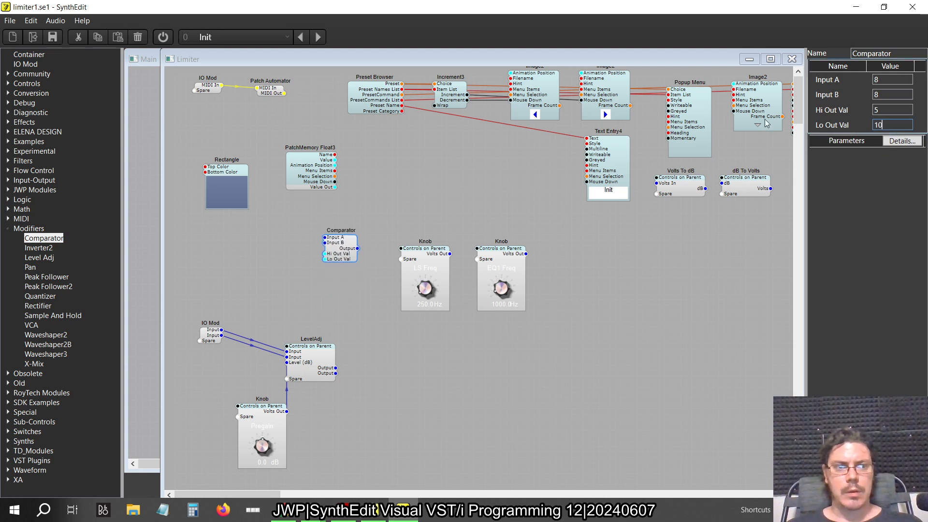
key("Return")
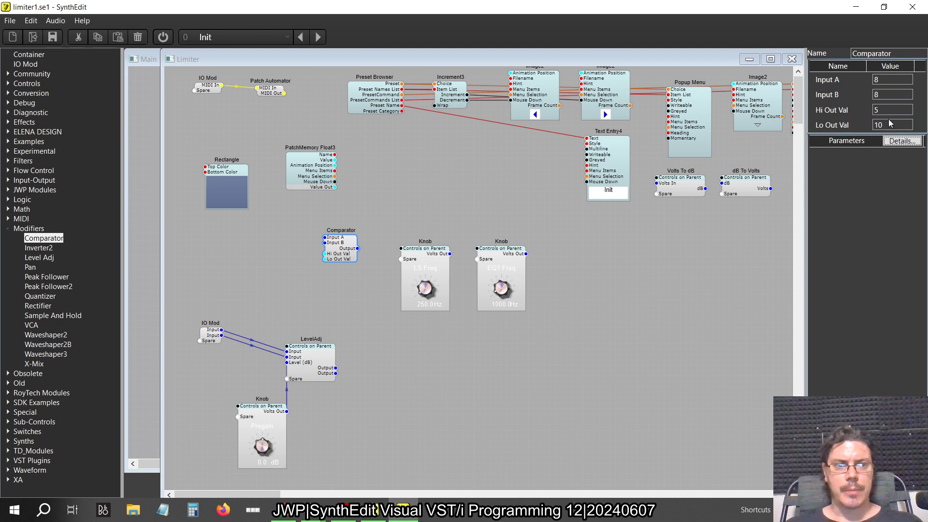
left_click_drag(337, 254, 300, 293)
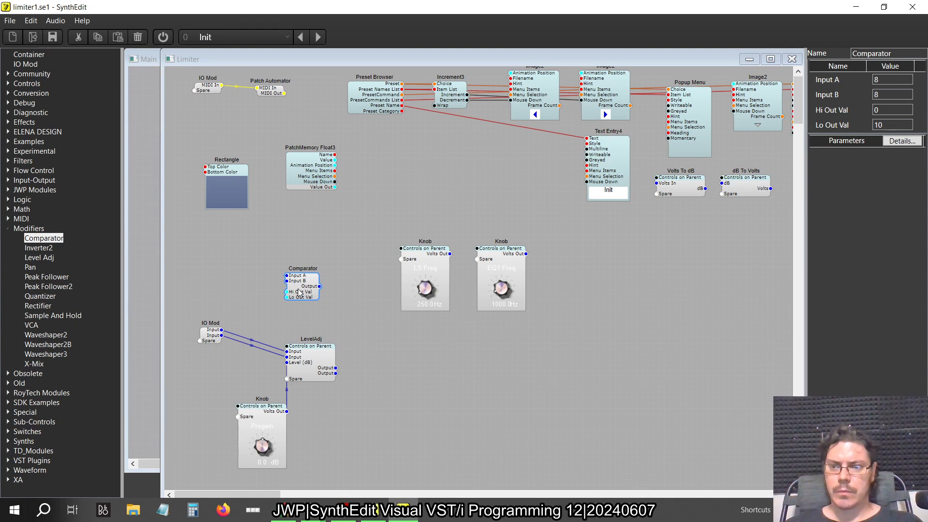
Delete the unconnected PatchMemory Float3 module and compare the rebuild with the original limiter structure
left_click(311, 174)
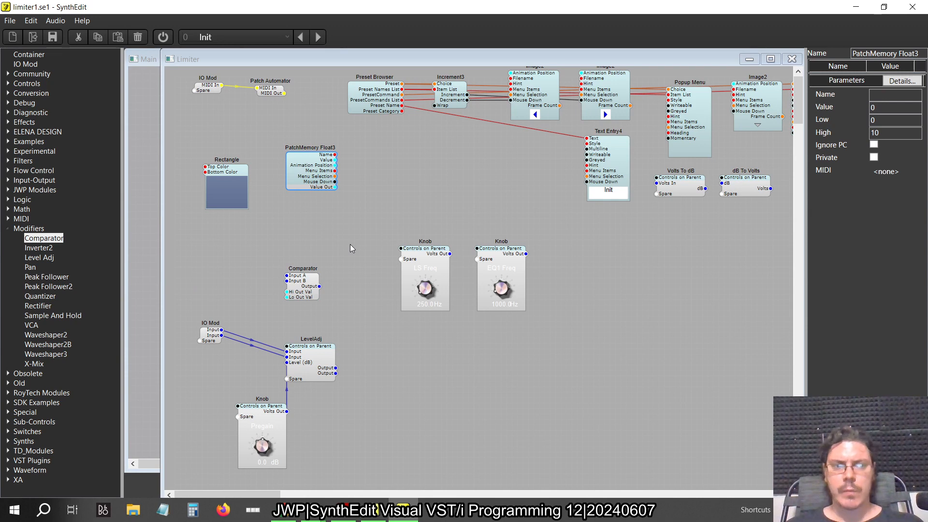
key("Delete")
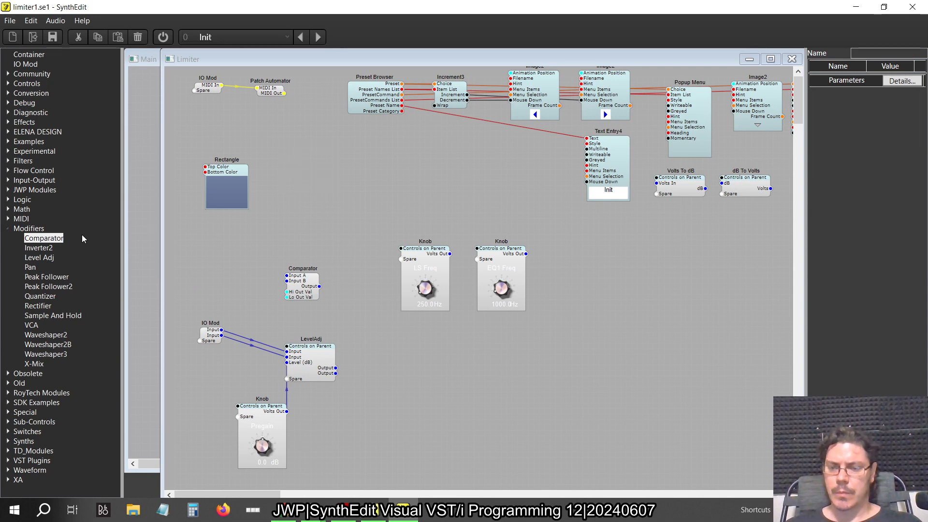
key("alt+Tab")
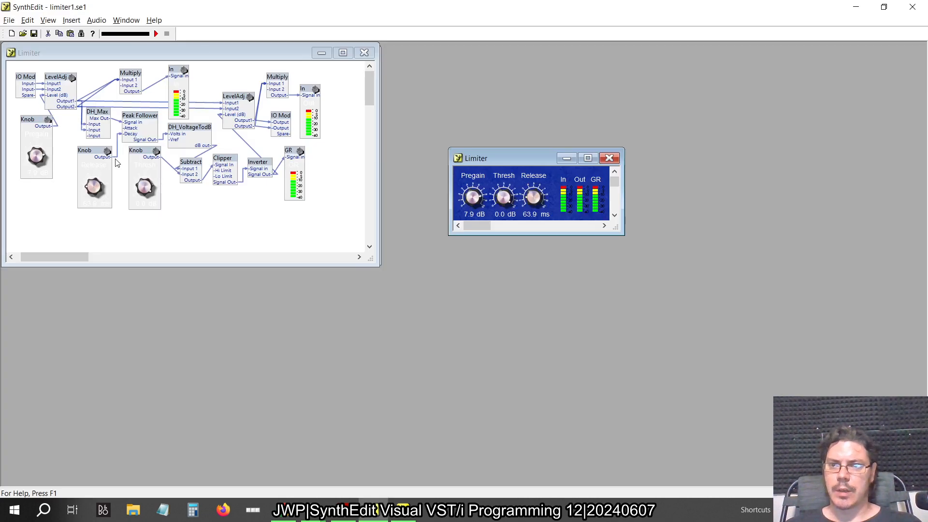
key("alt+Tab")
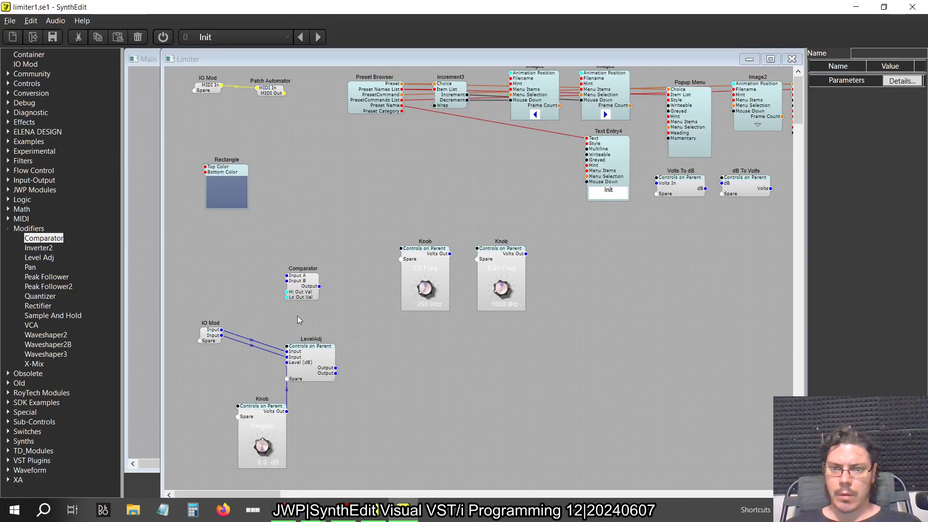
key("alt+Tab")
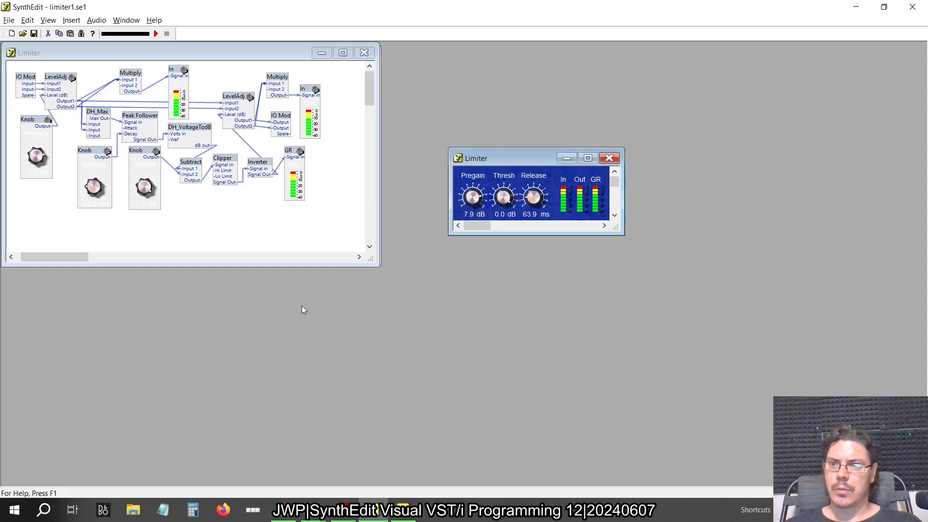
key("alt+Tab")
Move the LS Freq and EQ1 Freq knobs farther down the chain and place the Comparator just after the LevelAdj module
left_click_drag(555, 331, 358, 215)
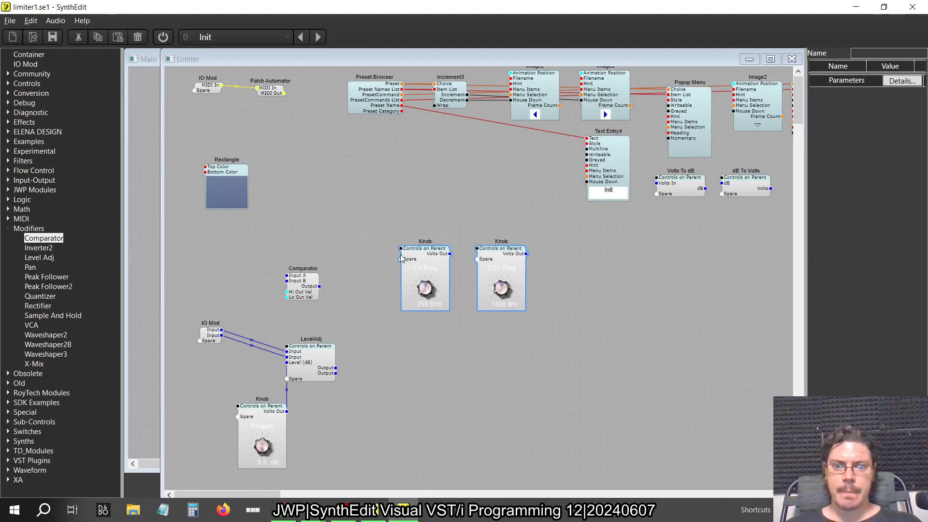
left_click_drag(426, 290, 605, 322)
left_click_drag(309, 292, 440, 374)
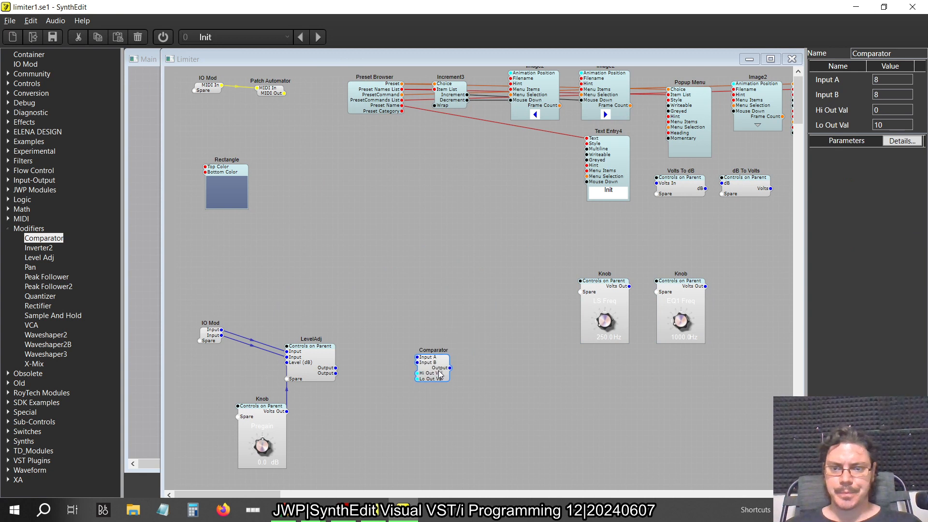
Add a Switch (Many->1) module after the Comparator, and shift the Comparator closer to the LevelAdj module
left_click(8, 229)
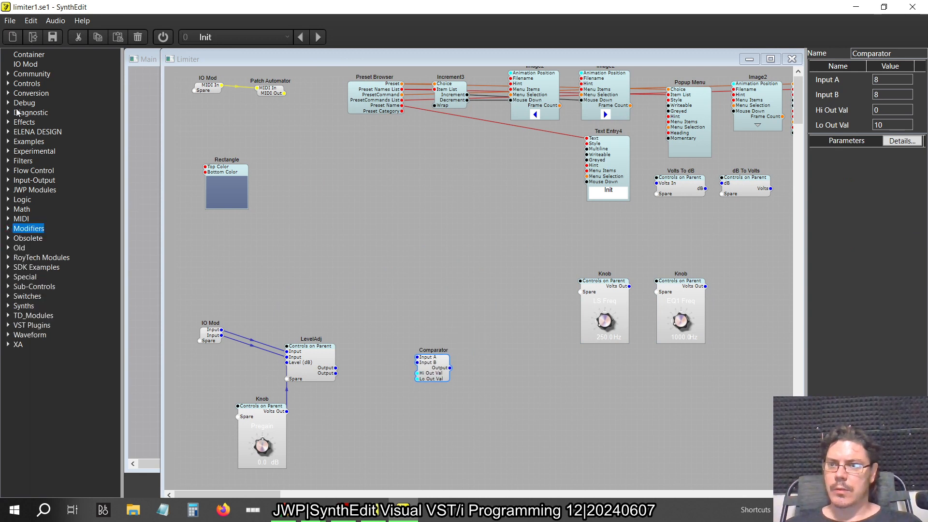
left_click(9, 171)
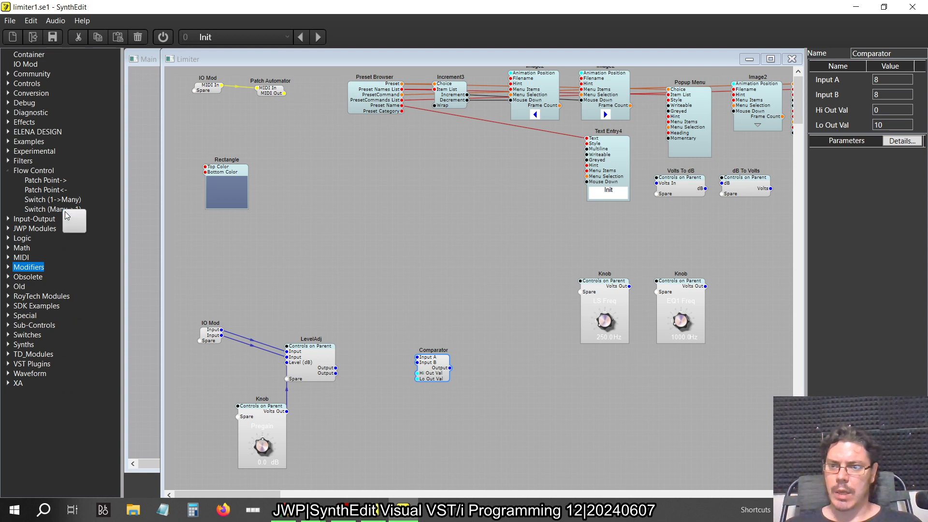
left_click_drag(71, 209, 410, 384)
left_click(437, 373)
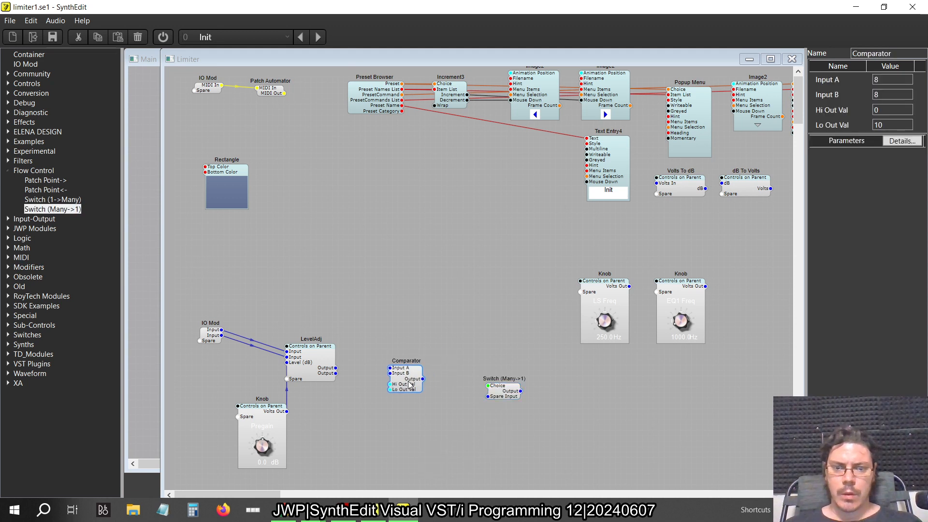
Add a Volts To List2 converter above and between the Comparator and the Switch (Many->1), and nudge the switch farther along
left_click(8, 85)
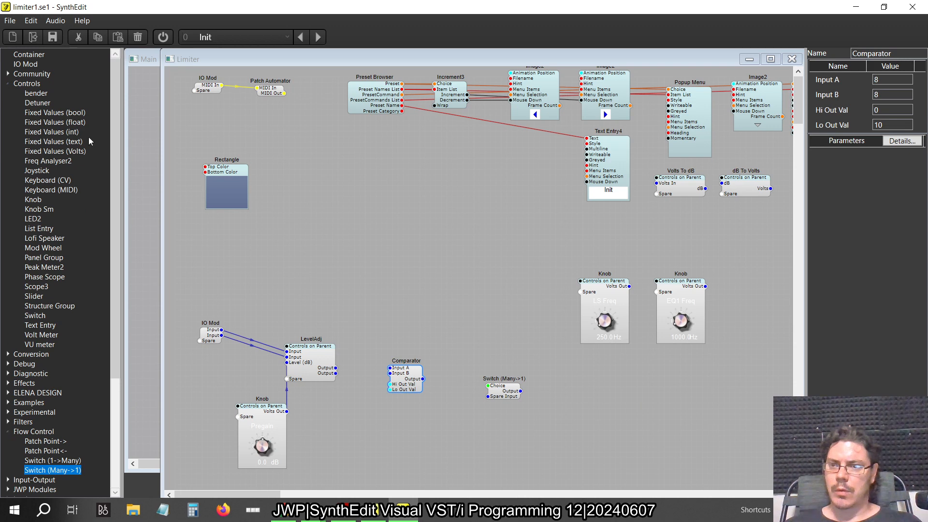
left_click(8, 85)
left_click(7, 102)
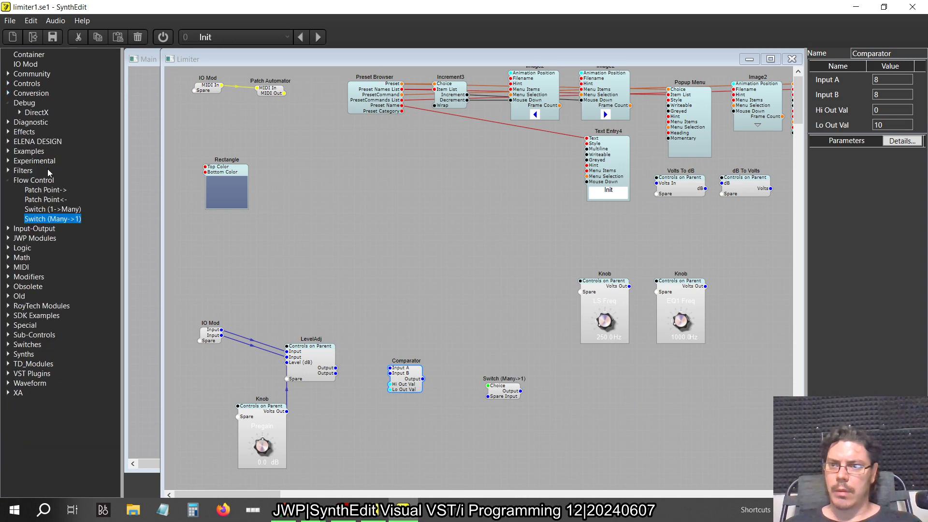
left_click(8, 102)
left_click(7, 93)
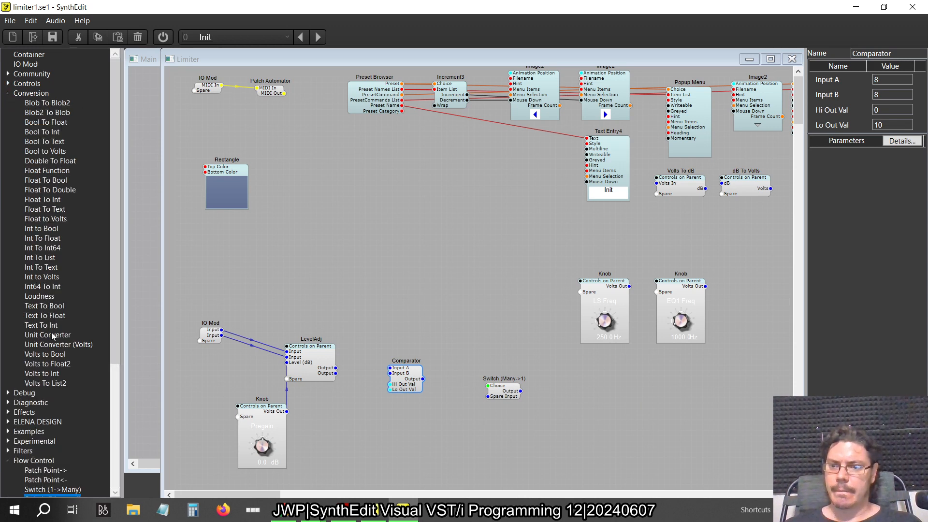
left_click_drag(45, 382, 448, 326)
left_click_drag(511, 389, 528, 388)
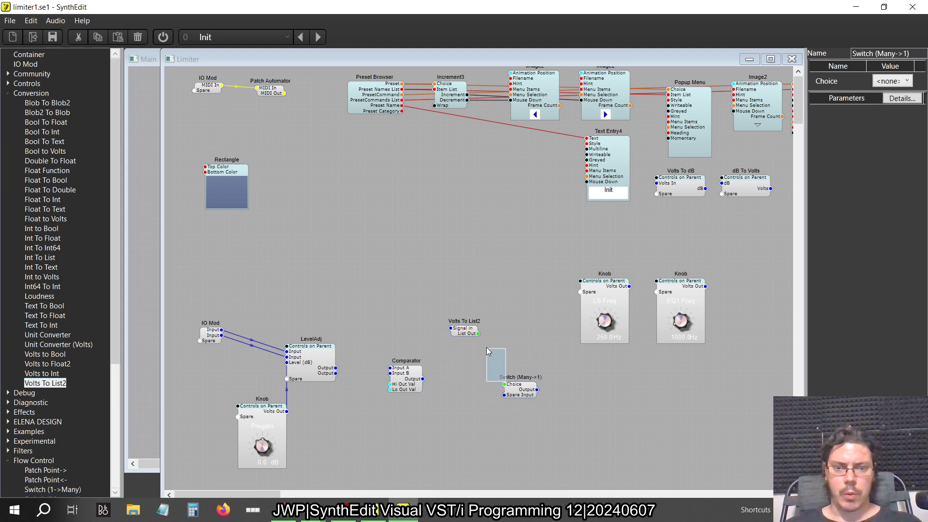
Wire the Comparator's output through Volts To List2 to the switch's Choice plug, and move the Comparator and switch up
left_click_drag(477, 333, 495, 370)
left_click_drag(454, 332, 409, 306)
left_click(407, 387)
left_click_drag(519, 393, 511, 368)
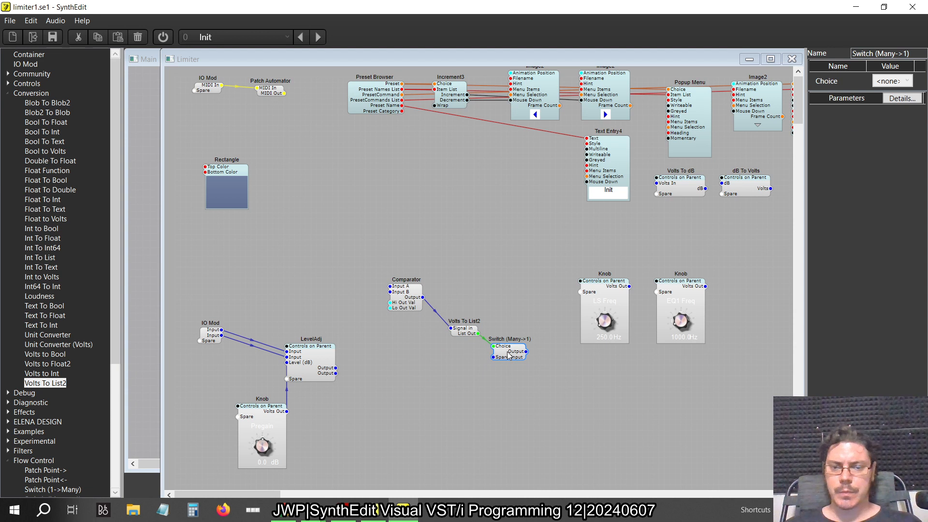
Wire LevelAdj's two outputs to the Comparator's Input A and Input B, and connect LevelAdj to two inputs of the switch
left_click_drag(336, 368, 390, 286)
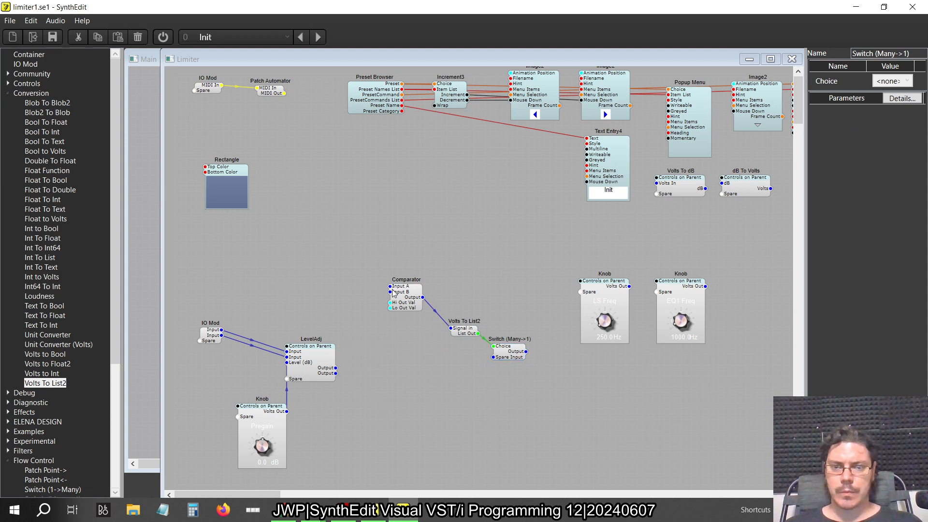
left_click_drag(336, 373, 390, 292)
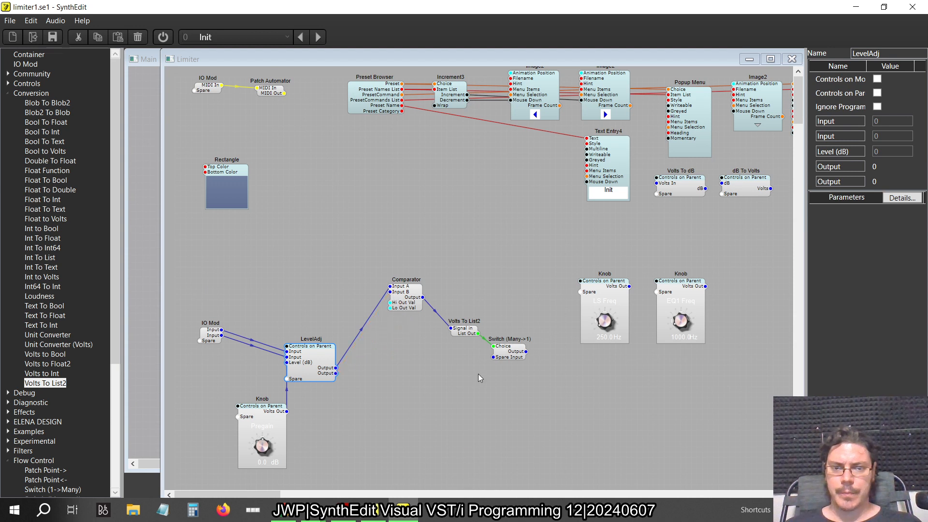
left_click_drag(336, 368, 493, 357)
left_click_drag(337, 369, 493, 364)
Arrange the Comparator, Volts To List2 and Switch (Many->1) modules in a compact descending group beside LevelAdj
left_click_drag(412, 308, 401, 334)
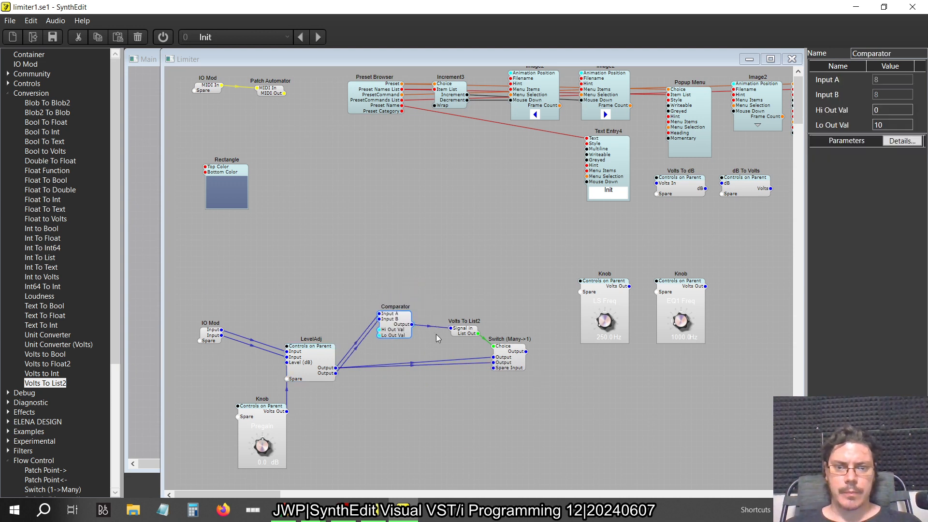
left_click(462, 334)
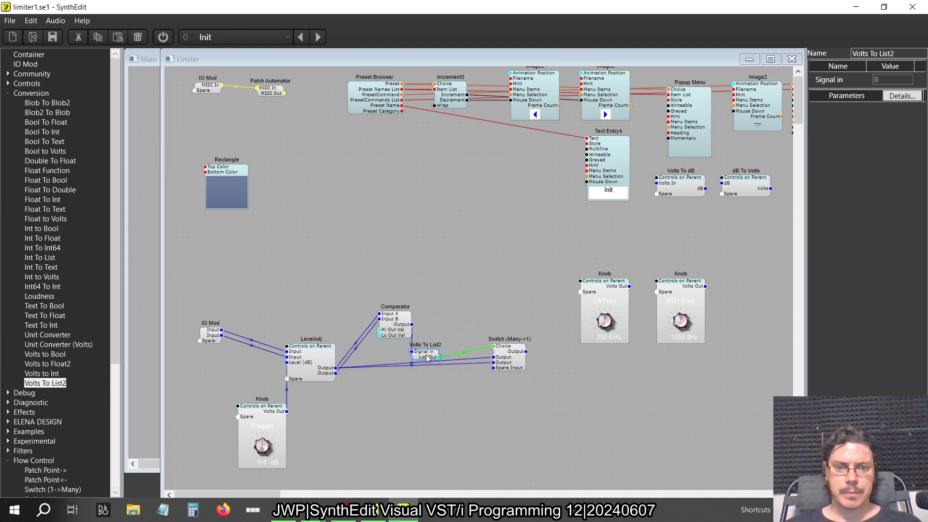
left_click_drag(513, 362, 468, 391)
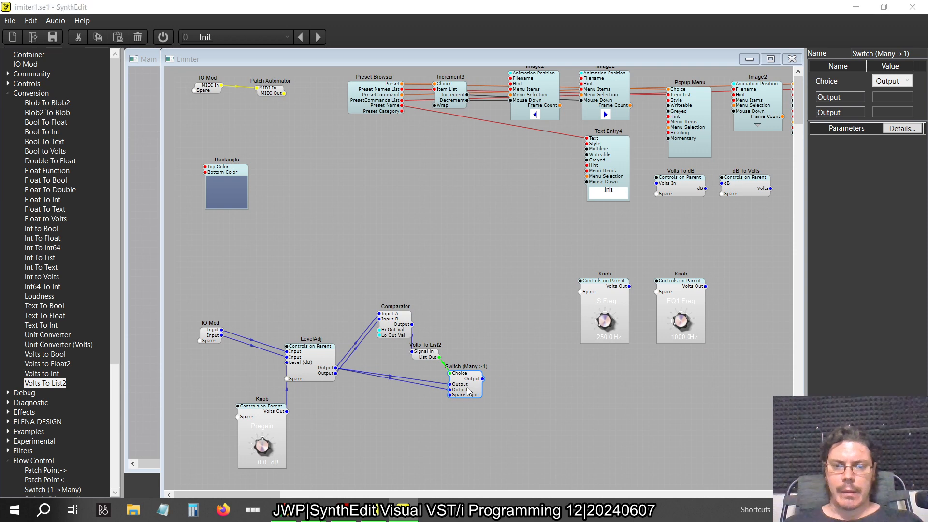
Check the original limiter, move the LS Freq and EQ1 Freq knobs above the Comparator, and add a Peak Follower after the switch
key("alt+Tab")
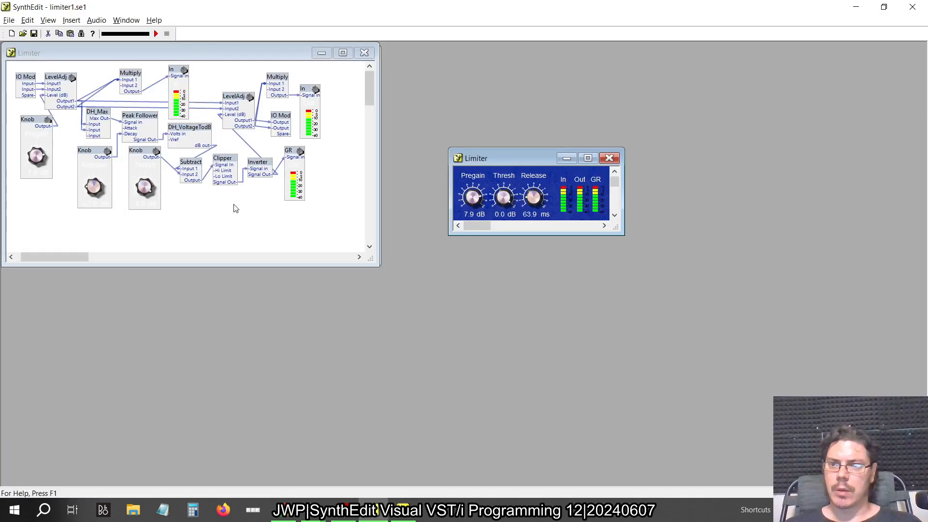
key("alt+Tab")
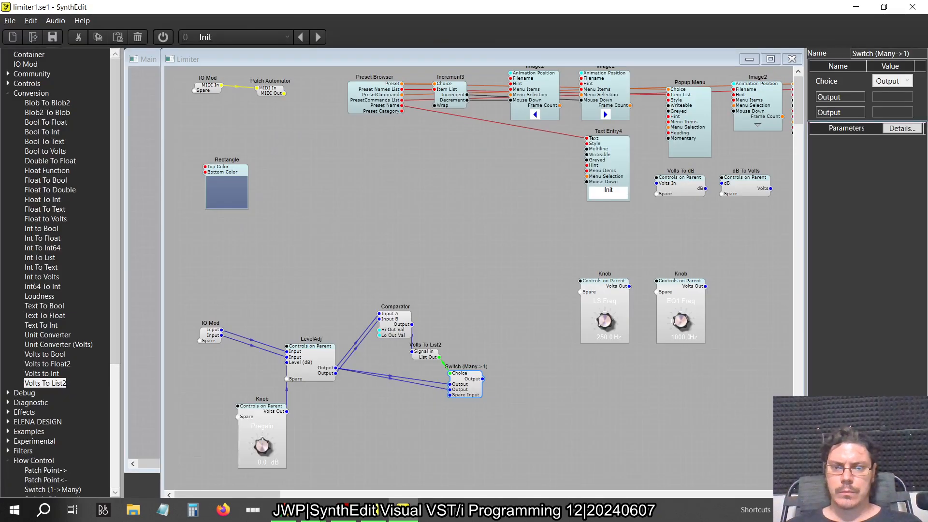
left_click(8, 94)
left_click(8, 171)
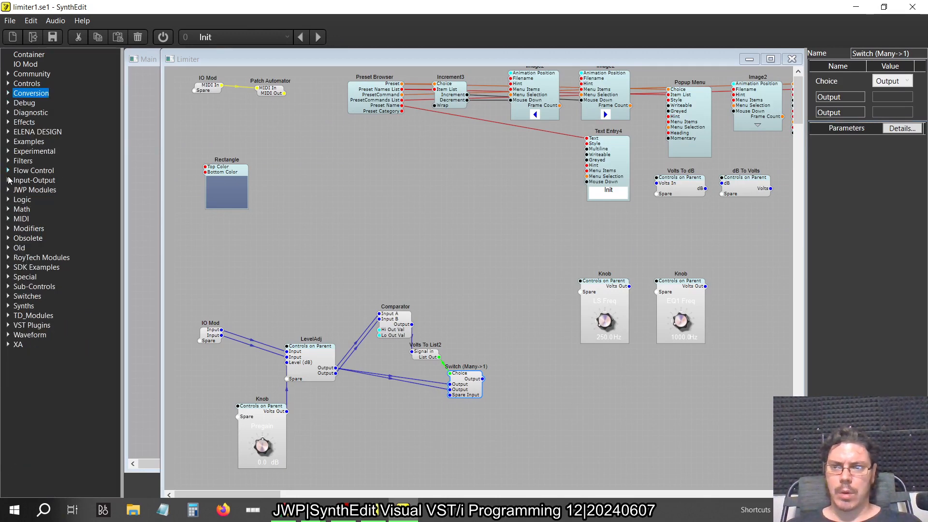
left_click(8, 228)
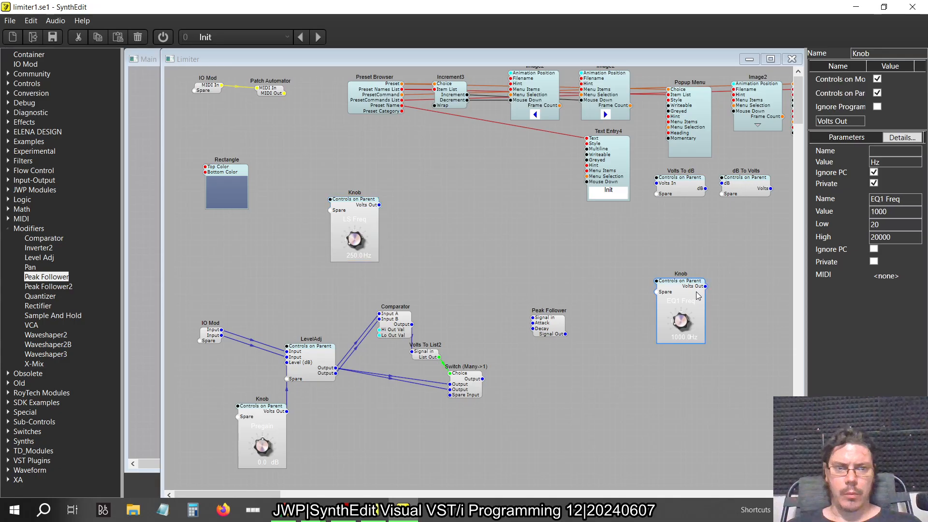
left_click_drag(698, 295, 476, 203)
left_click_drag(546, 328, 566, 379)
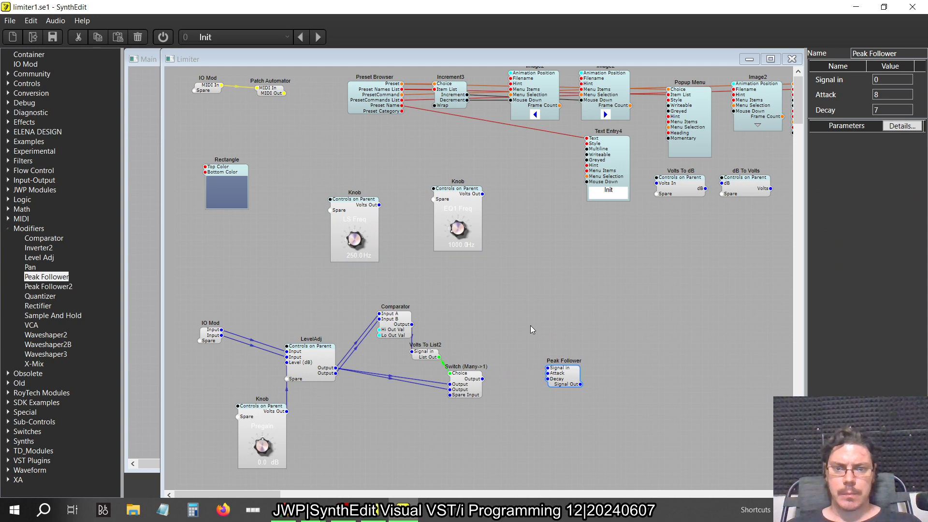
Connect the switch's output to the Peak Follower's signal input, and move the LS Freq and EQ1 Freq knobs up near the Rectangle
key("alt+Tab")
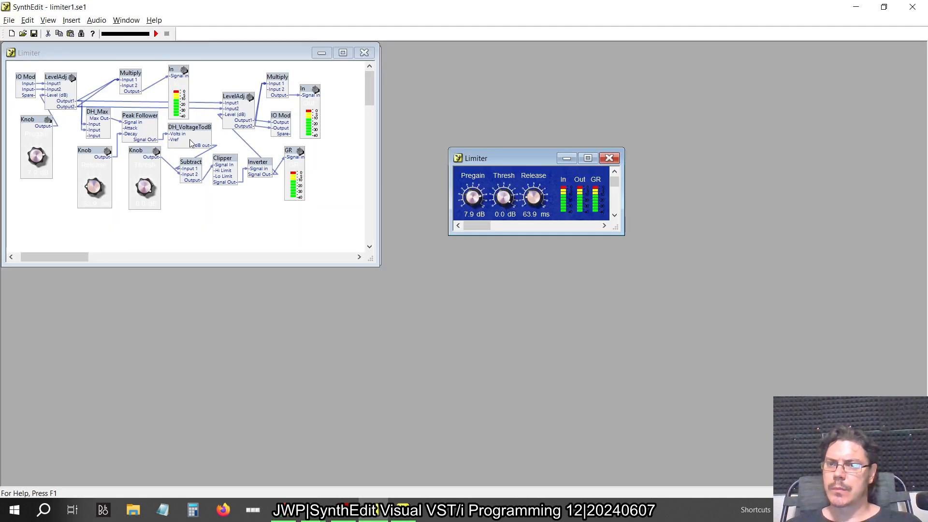
key("alt+Tab")
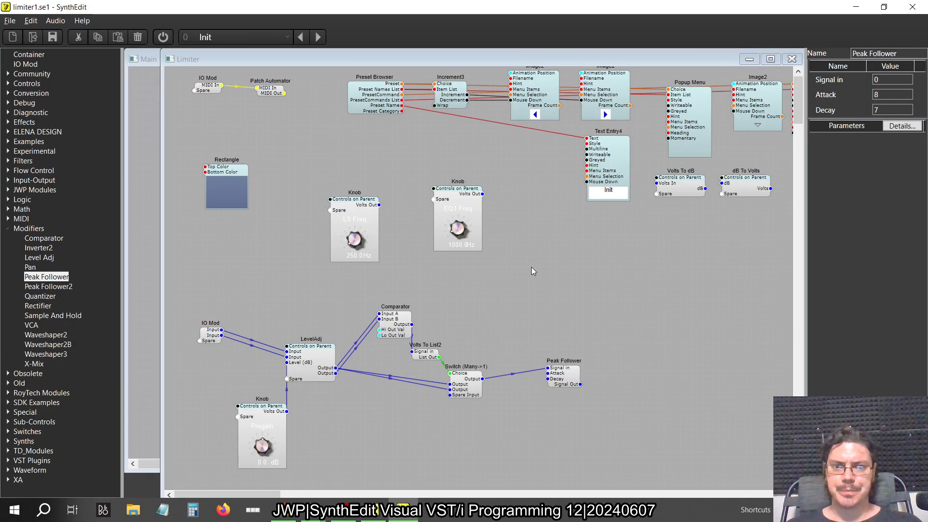
left_click_drag(532, 267, 314, 162)
left_click_drag(356, 203, 312, 143)
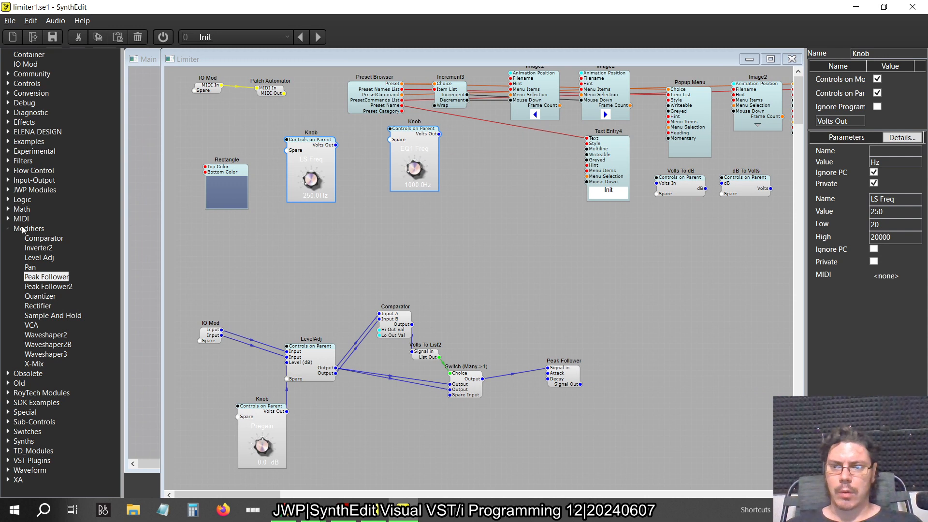
Add a Multiply module above the Comparator and set its Input 2 to 0.5
left_click(9, 228)
left_click(8, 210)
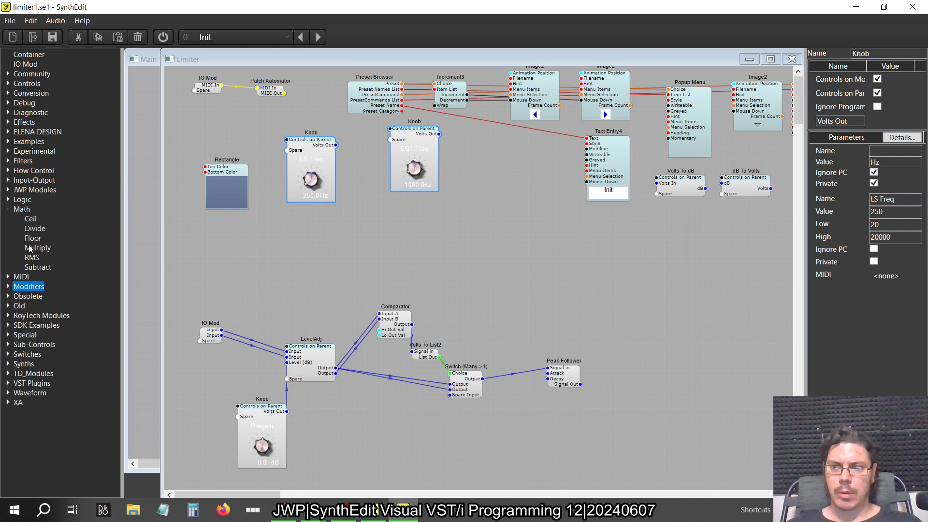
left_click_drag(30, 248, 455, 249)
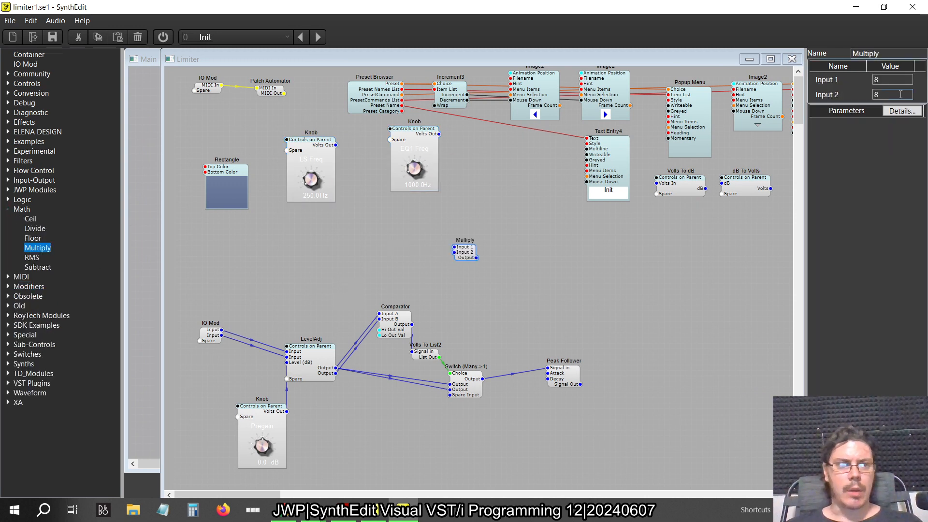
type("0.5")
key("Tab")
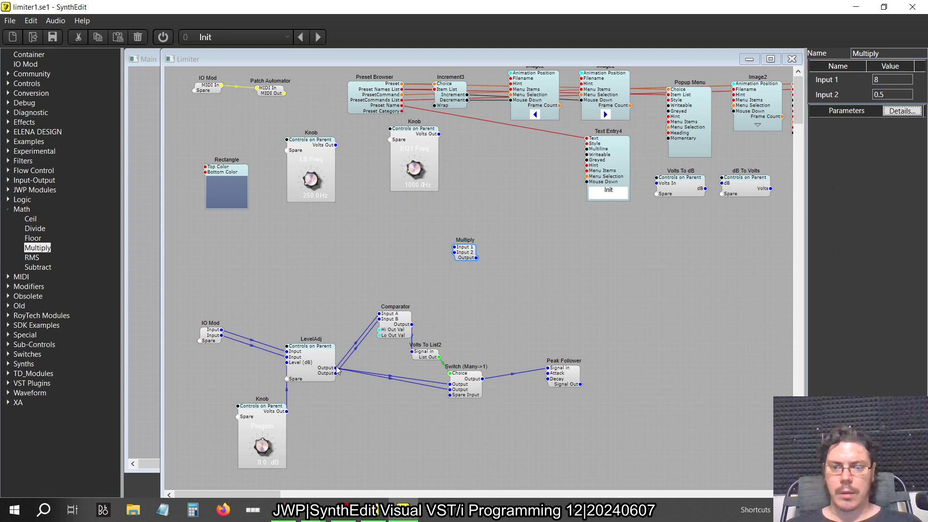
Wire both LevelAdj outputs to the Multiply module's Input 1 as in the original limiter, and place Multiply directly above the Comparator
key("alt+Tab")
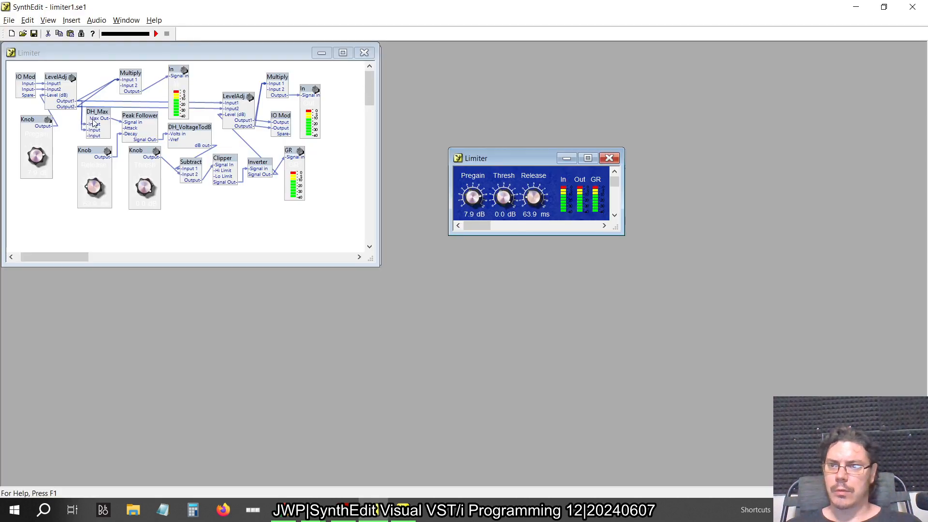
key("alt+Tab")
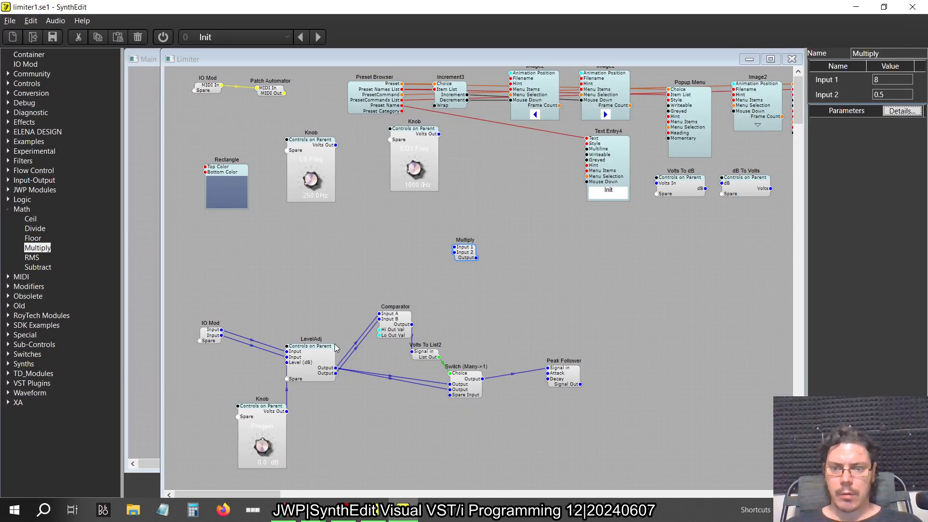
left_click_drag(332, 364, 441, 289)
left_click_drag(463, 250, 457, 254)
left_click(457, 257)
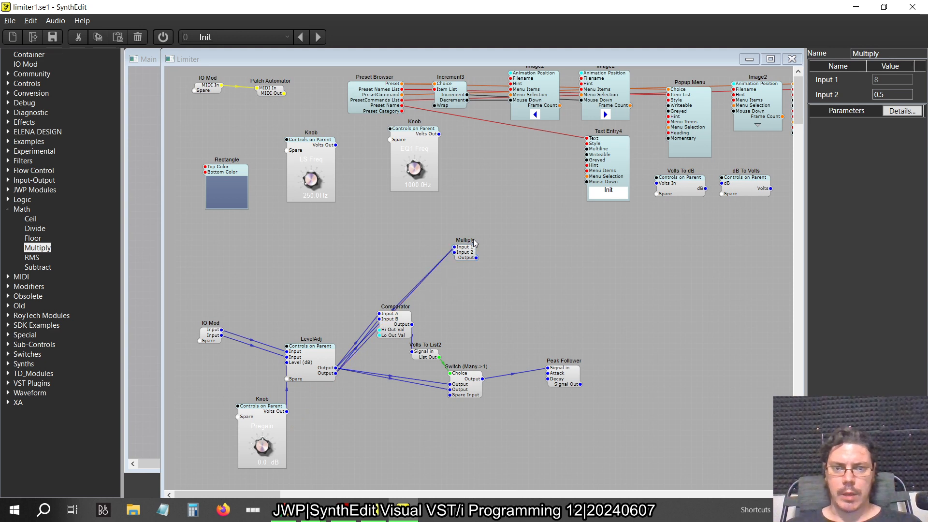
left_click_drag(466, 248, 405, 267)
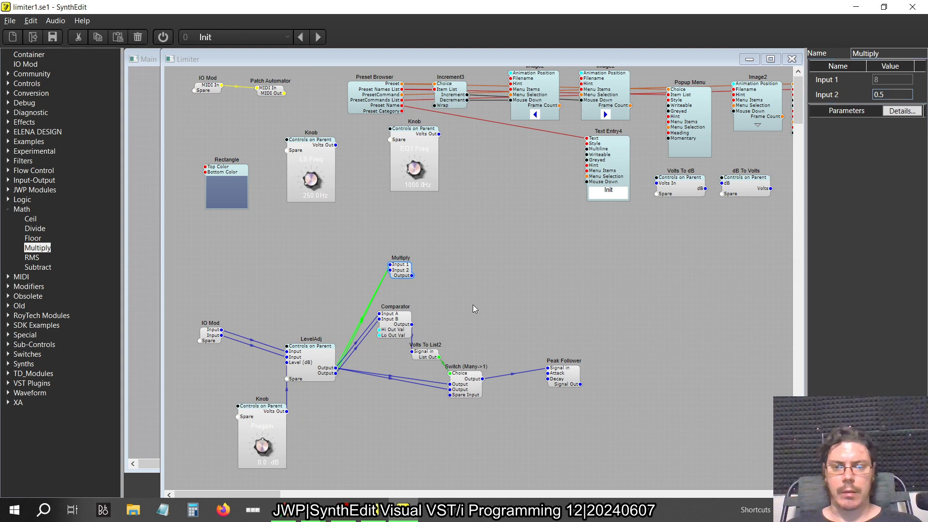
Add a Peak Meter2 beside the Multiply module and connect Multiply's output to the meter's Signal in
left_click(8, 210)
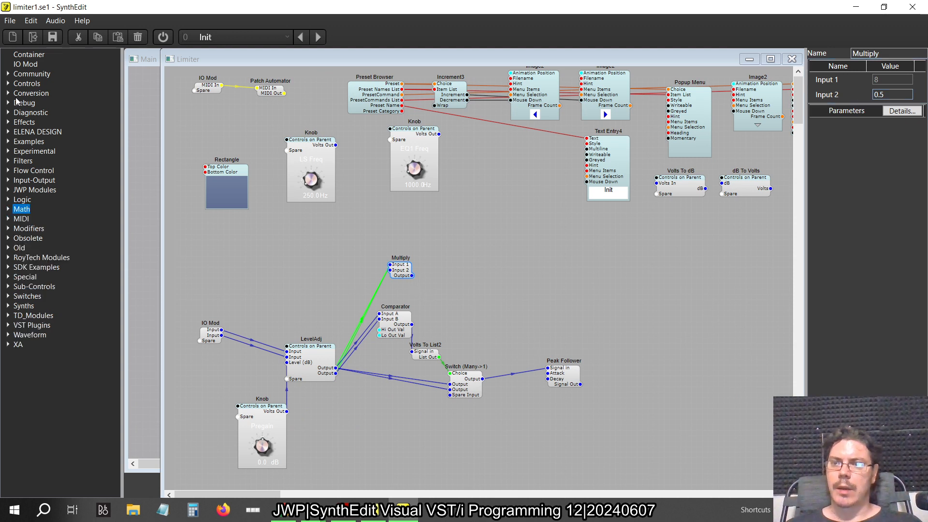
left_click(9, 84)
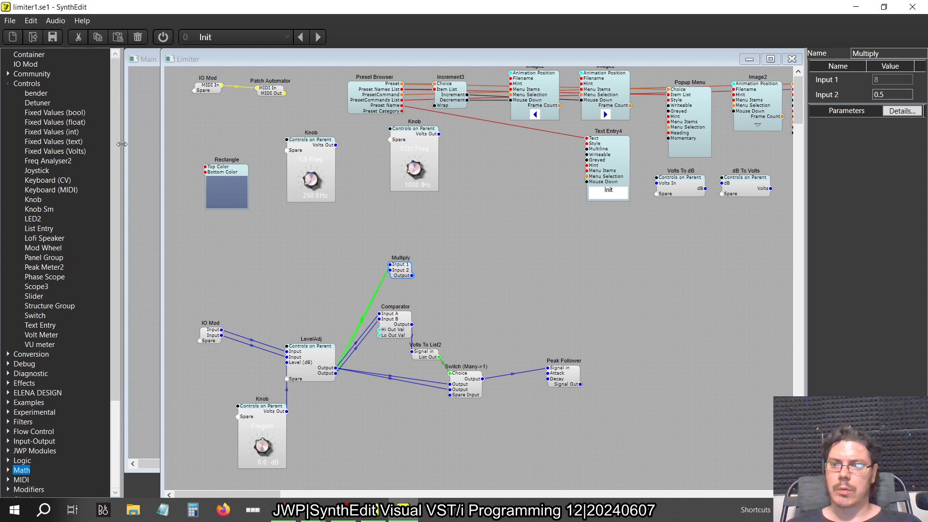
left_click_drag(44, 267, 473, 261)
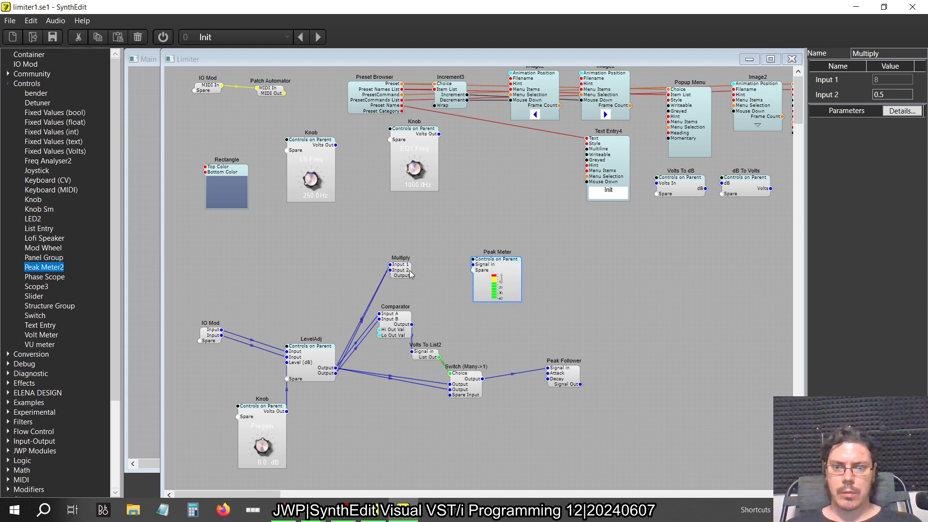
left_click_drag(412, 275, 473, 264)
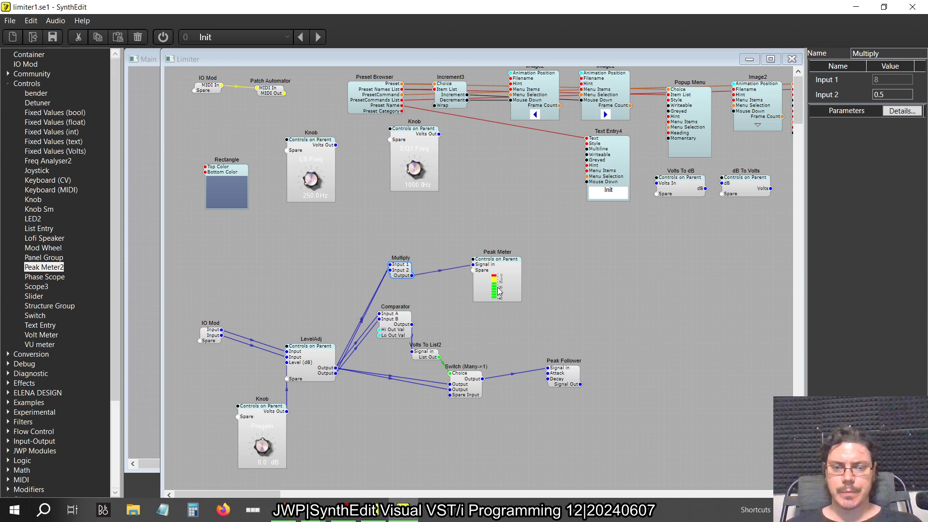
Open the Limiter's panel layout and arrange its knobs in one row in the order Pregain, LS Freq, EQ1 Freq
right_click(538, 268)
left_click(565, 337)
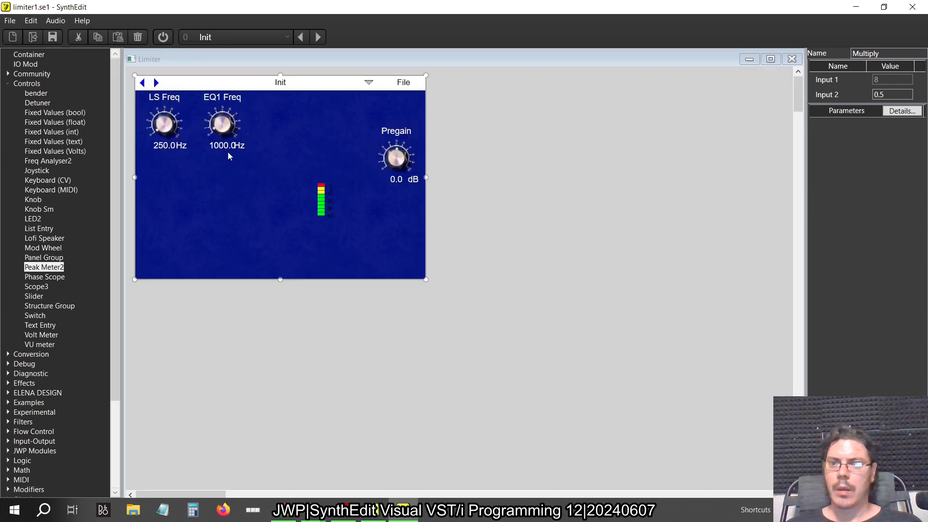
left_click(168, 127)
left_click(236, 135, "ctrl")
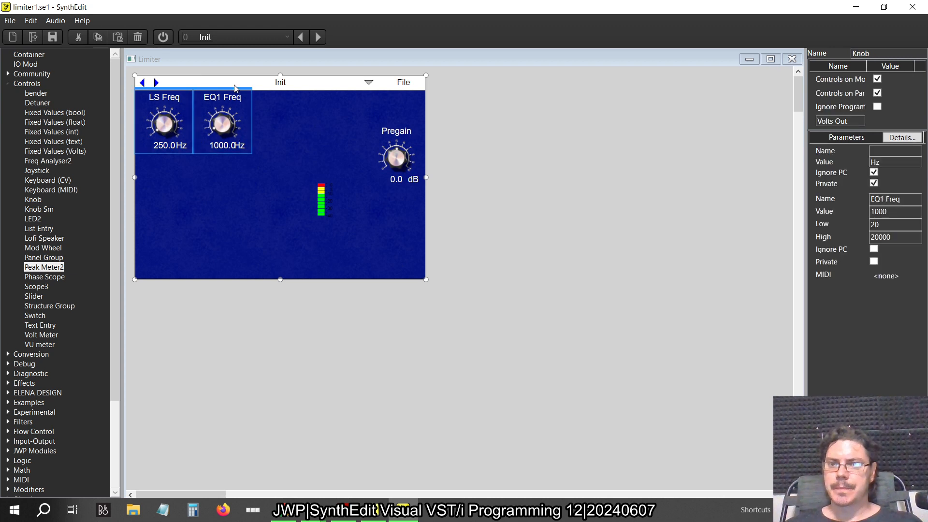
left_click_drag(237, 135, 299, 135)
left_click(416, 161)
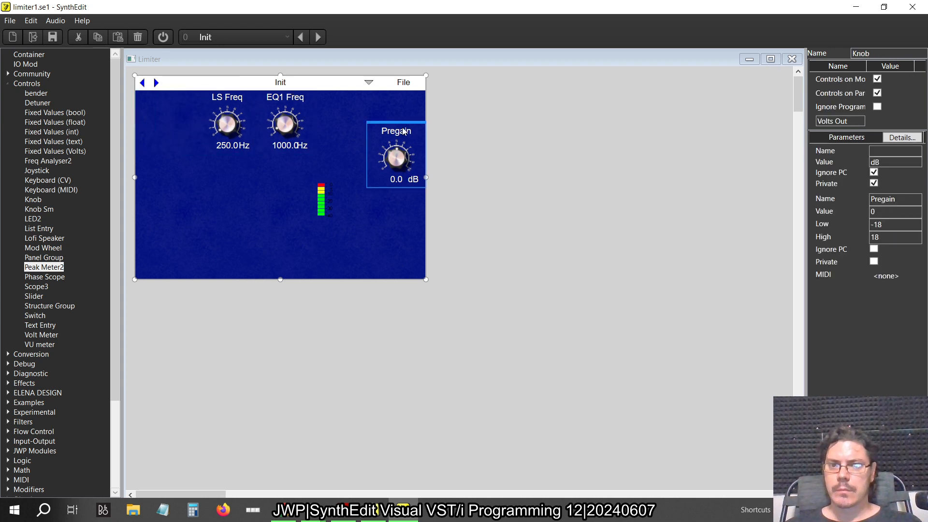
left_click_drag(402, 126, 165, 91)
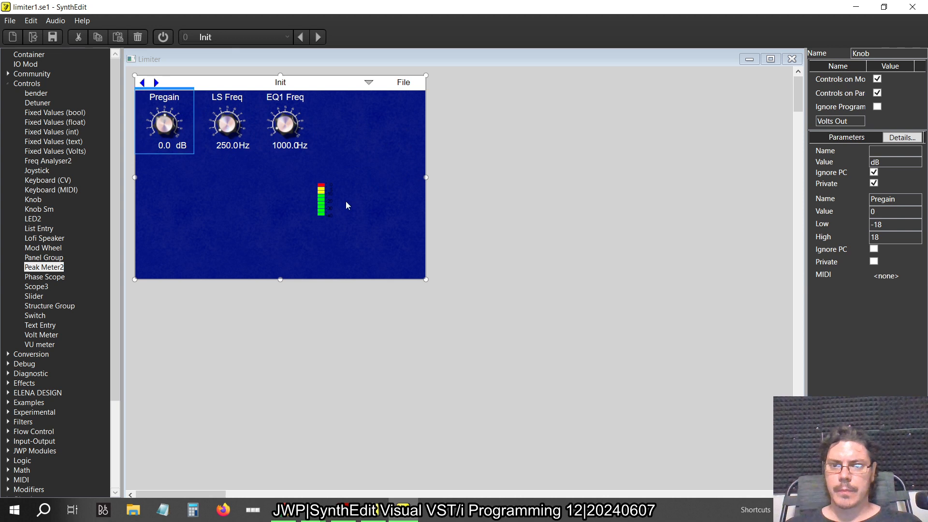
Place the peak meter just after the EQ1 Freq knob on the panel and return to the structure
left_click(333, 201)
left_click_drag(329, 183, 333, 123)
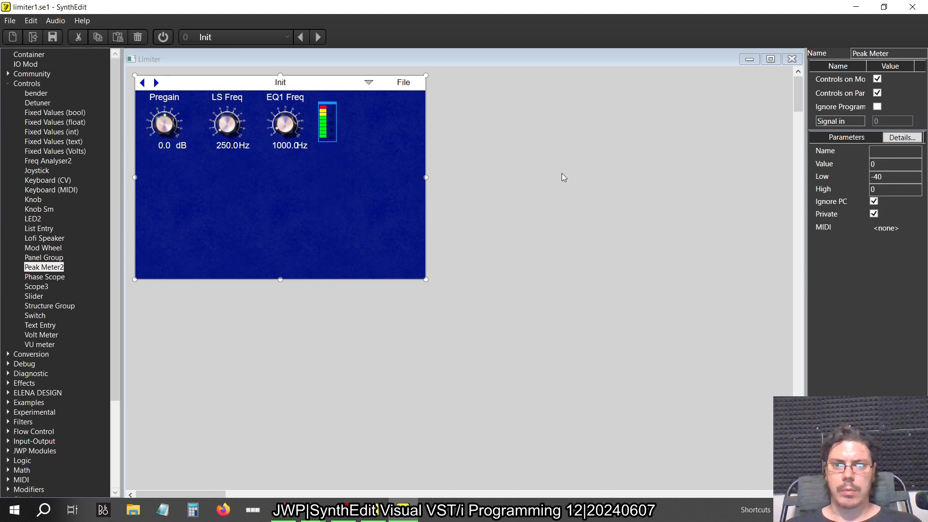
left_click(792, 58)
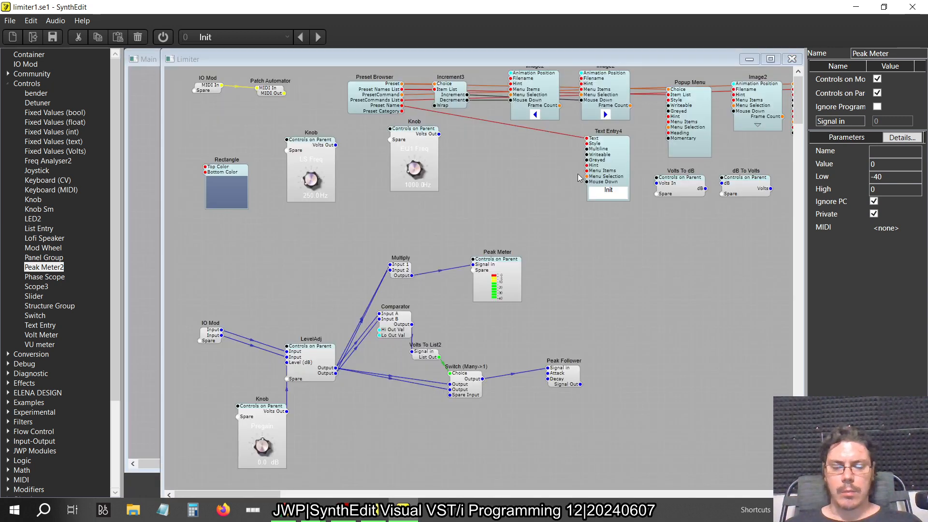
Compare with the original limiter, move the Peak Follower down beside the switch, and set its Attack to 0
key("alt+Tab")
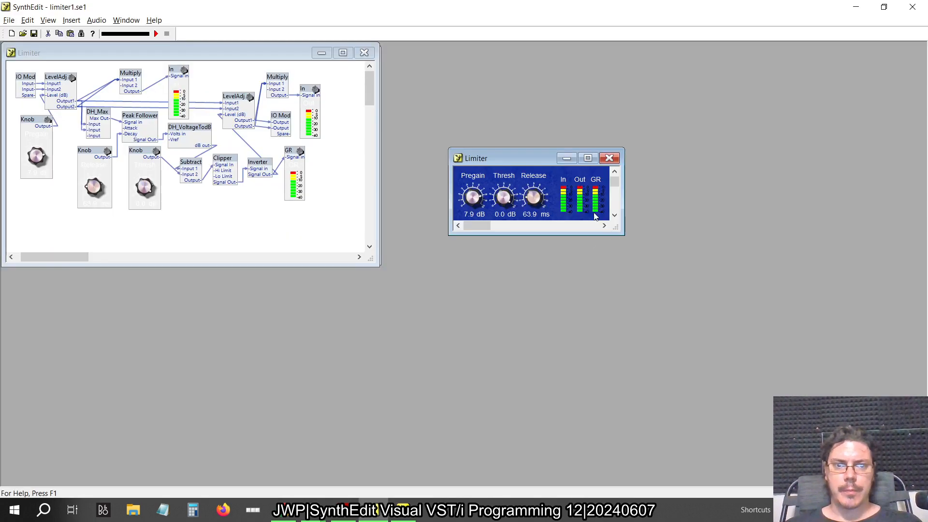
key("alt+Tab")
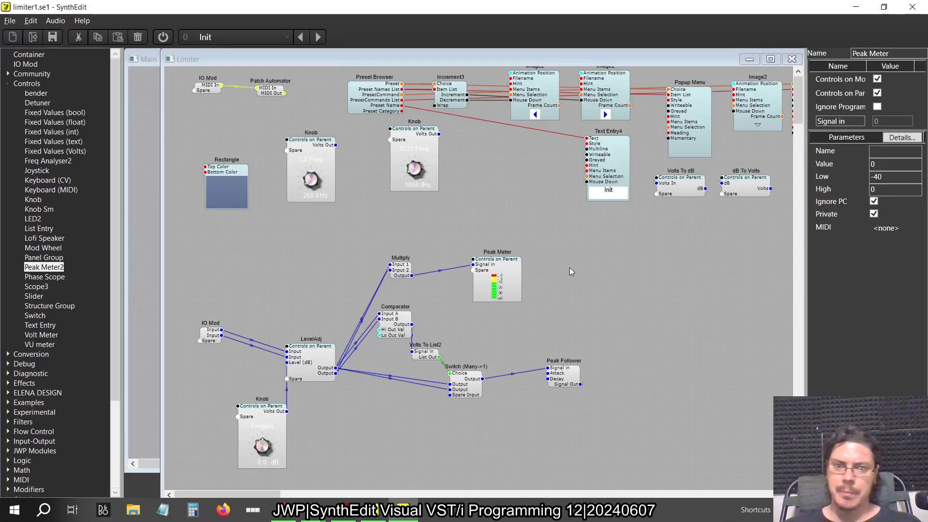
left_click_drag(567, 382, 534, 410)
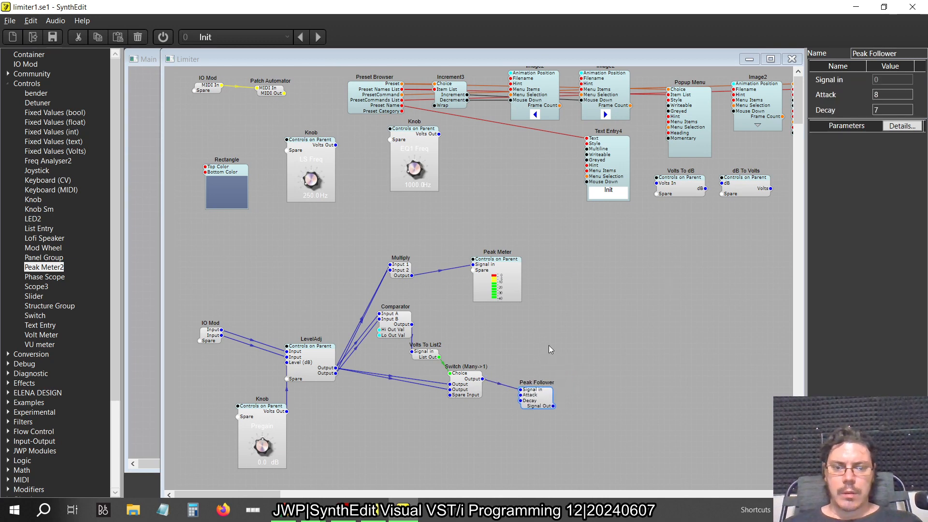
key("alt+Tab")
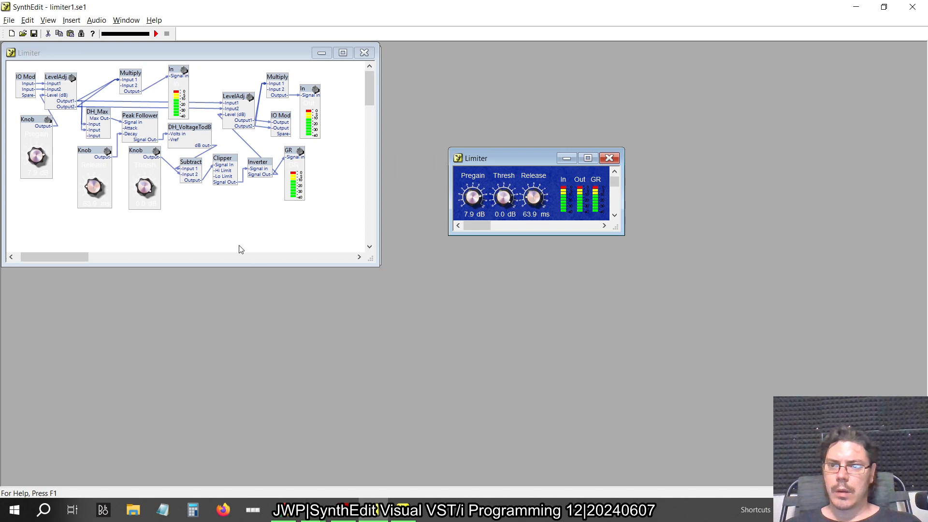
key("alt+Tab")
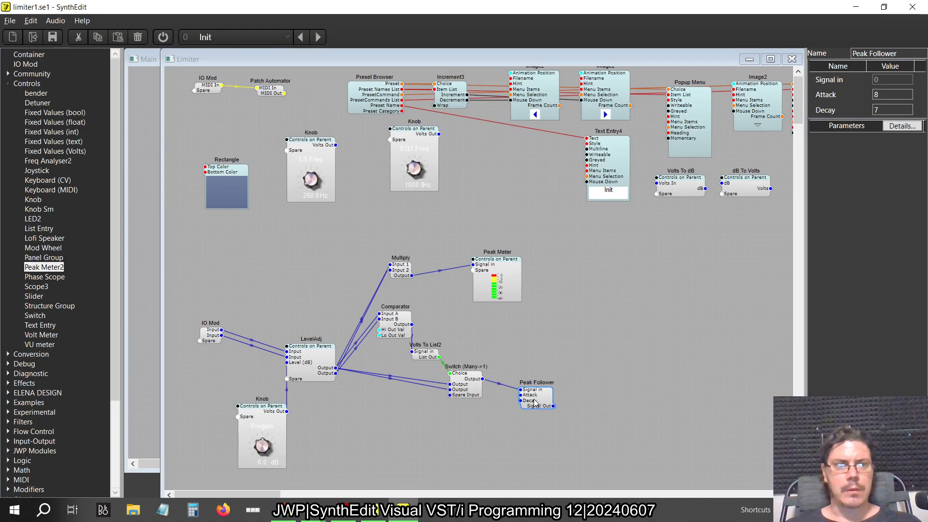
left_click_drag(886, 96, 706, 112)
type("0")
key("Return")
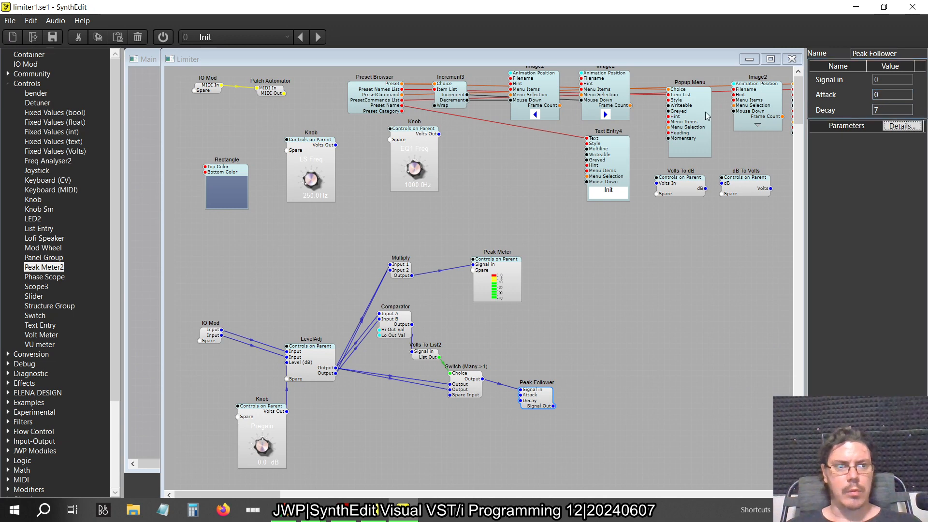
Move the LS Freq knob below the switch and set its displayed unit to ms
left_click_drag(322, 154, 451, 303)
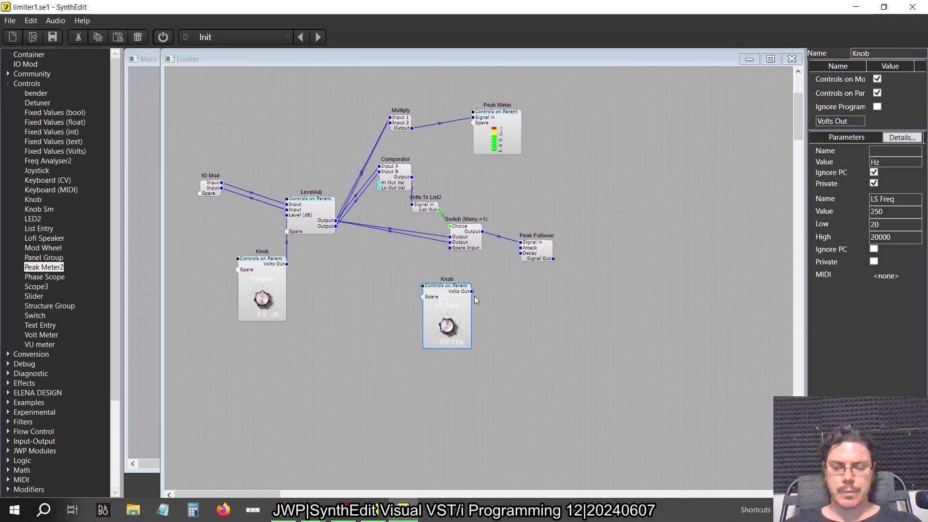
key("alt+Tab")
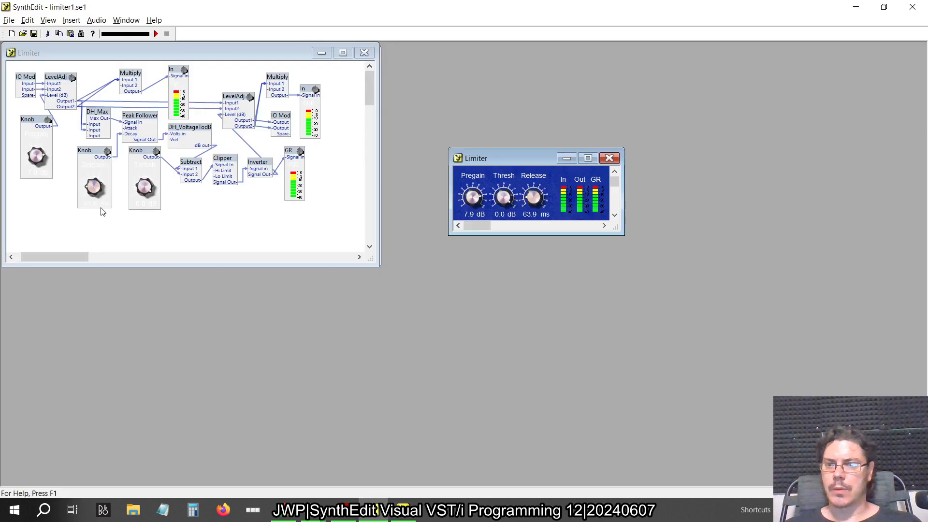
key("alt+Tab")
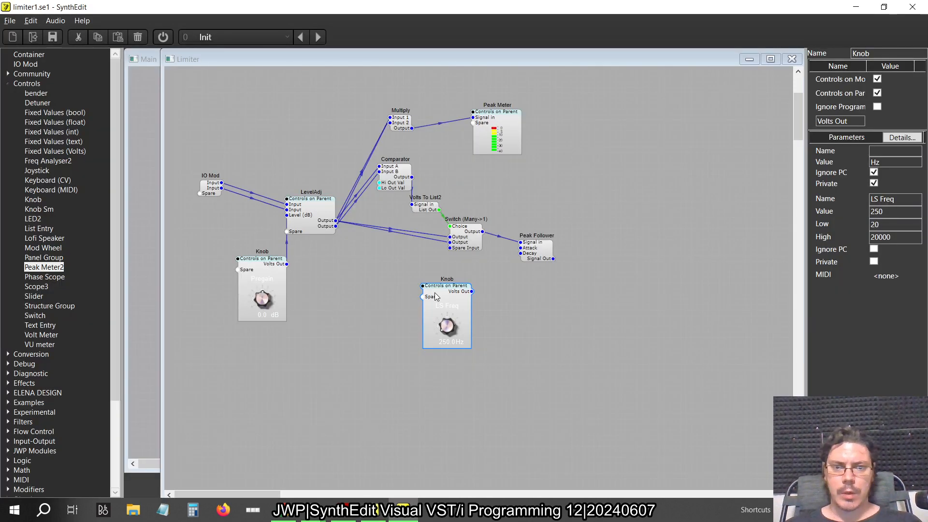
left_click(900, 162)
type("ms")
key("Tab")
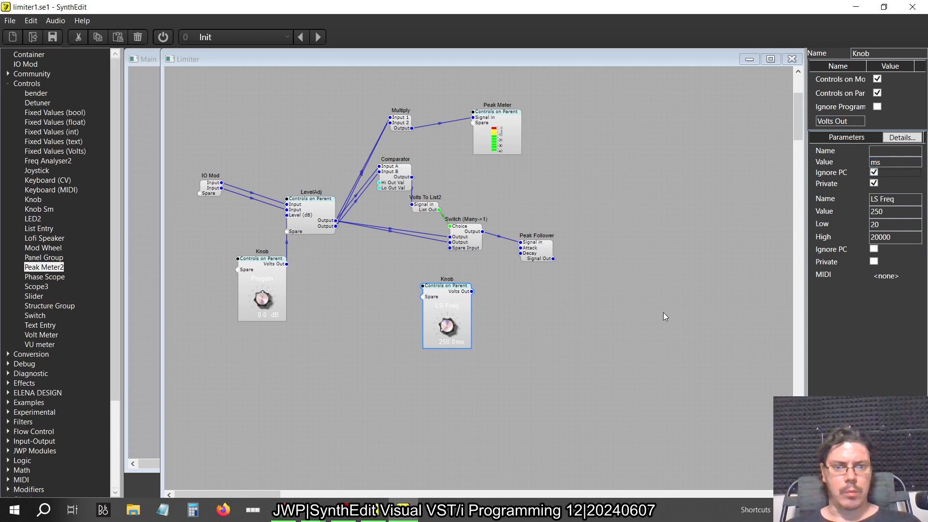
Select the Release knob in the original limiter and start its audio, dismissing the warnings, to check the knob's time range
key("alt+Tab")
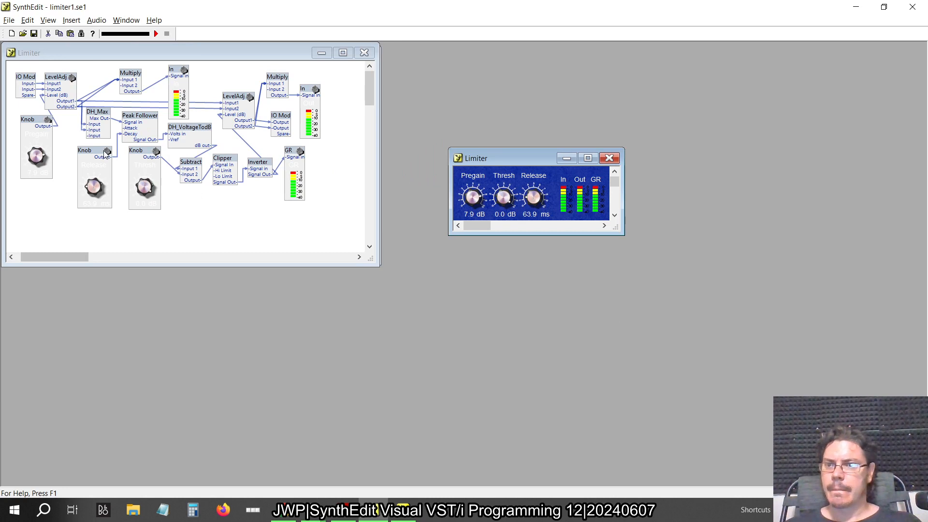
left_click(97, 190)
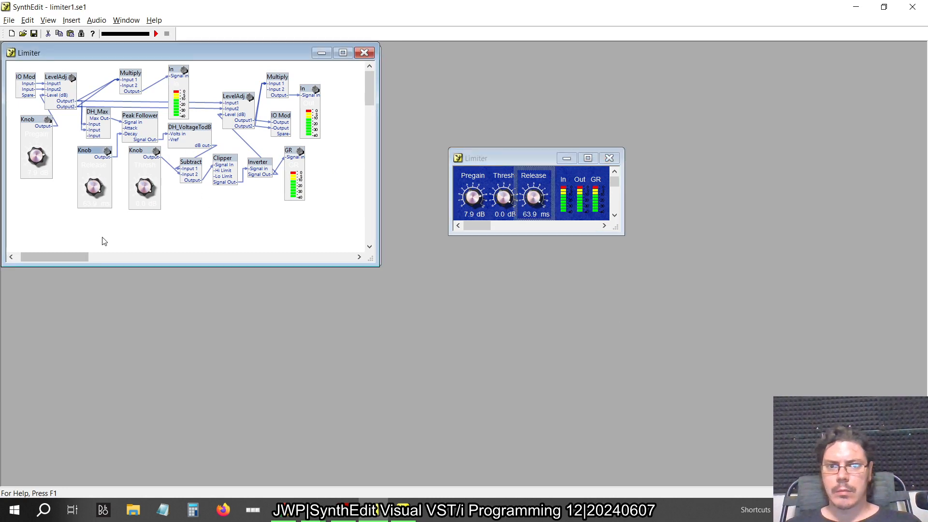
left_click(156, 33)
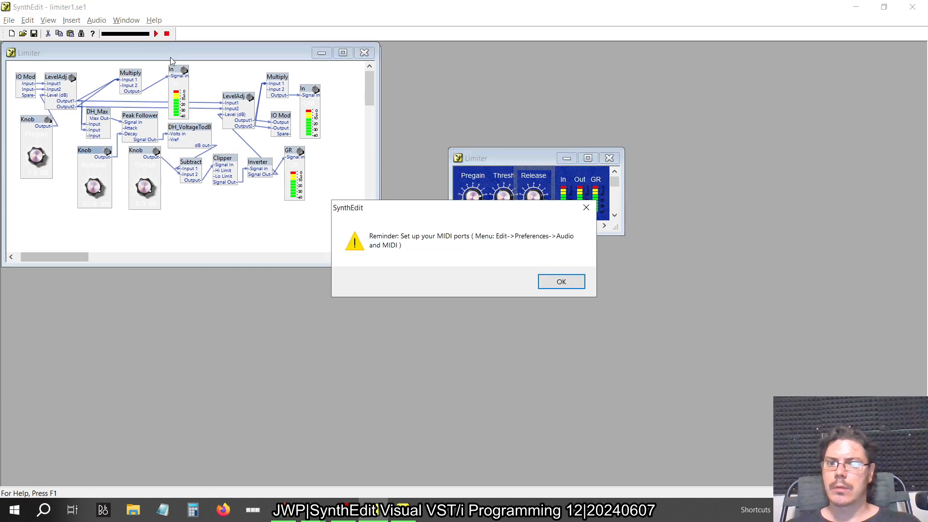
left_click(566, 281)
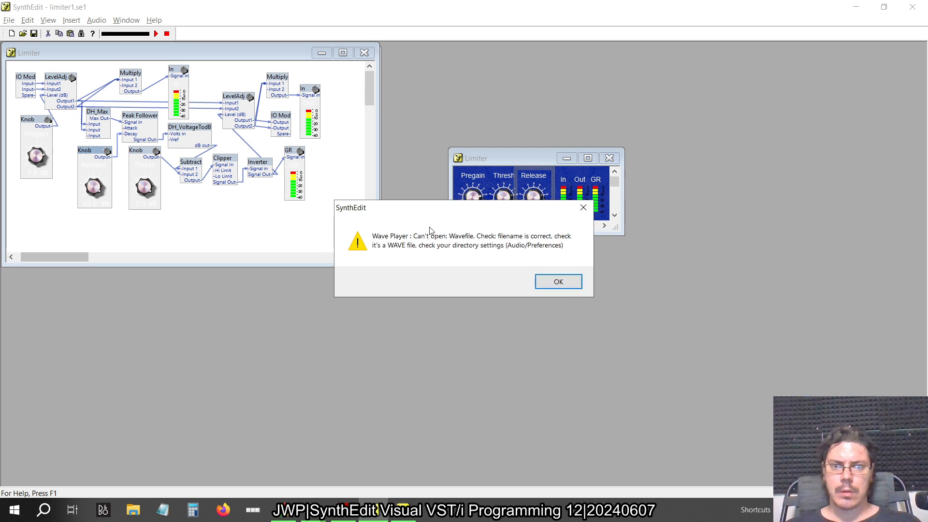
left_click(551, 280)
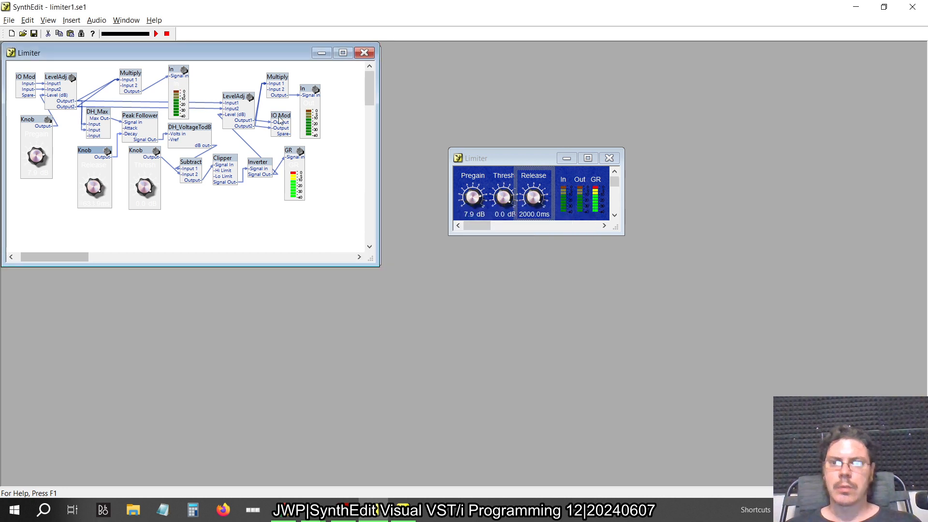
Stop the original limiter's audio and, back in the newer SynthEdit, give the LS Freq knob a High limit of 2000 and the name Release
left_click(167, 33)
key("alt+Tab")
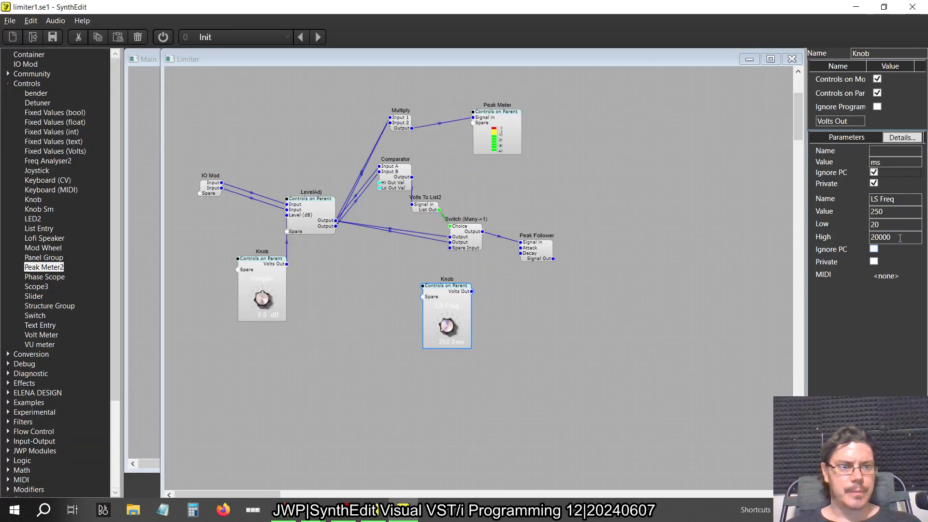
left_click_drag(901, 237, 824, 240)
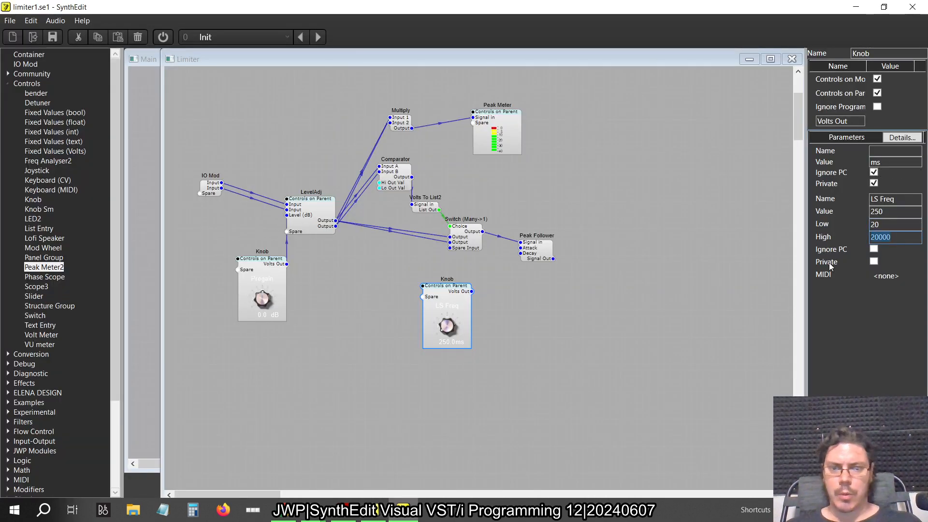
type("2000")
key("Tab")
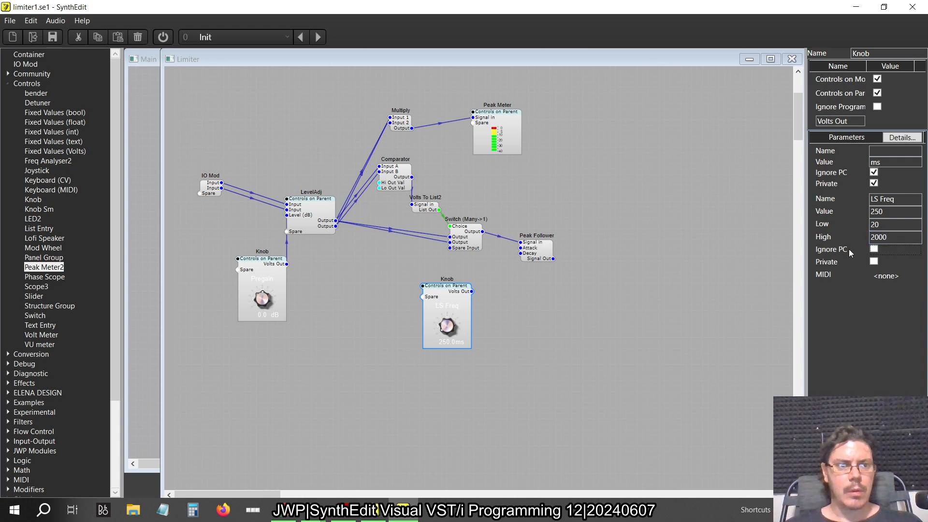
left_click_drag(902, 205, 781, 182)
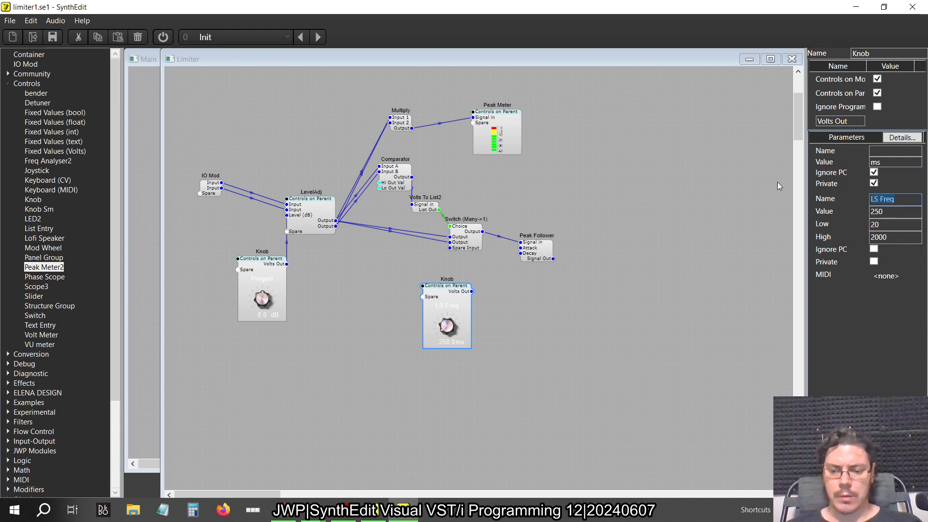
type("Release")
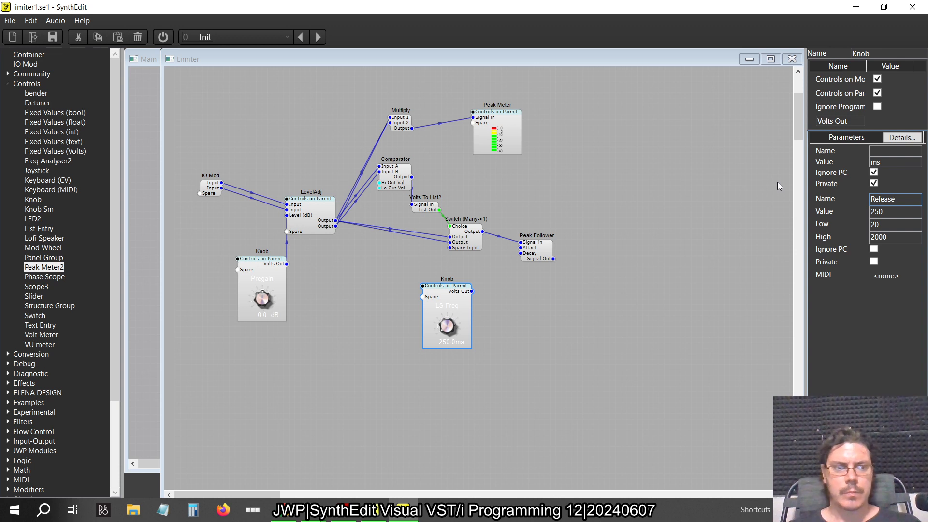
key("Tab")
Connect the Release knob's Volts Out to the Peak Follower's Decay and move the Peak Follower closer to the switch
left_click_drag(447, 290, 523, 254)
left_click(536, 250)
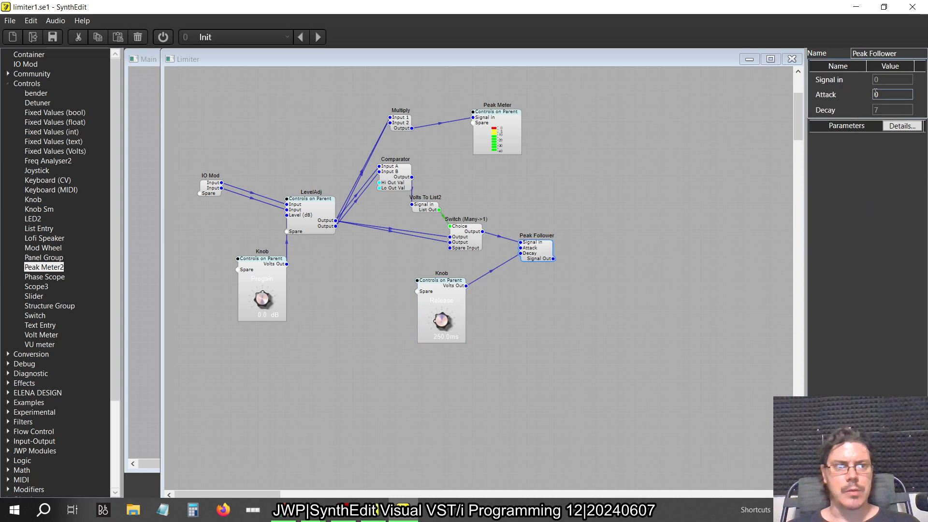
left_click_drag(541, 254, 529, 243)
Check the knob and meter layout on the Limiter panel, and compare the structure with the original limiter
right_click(602, 227)
left_click(634, 299)
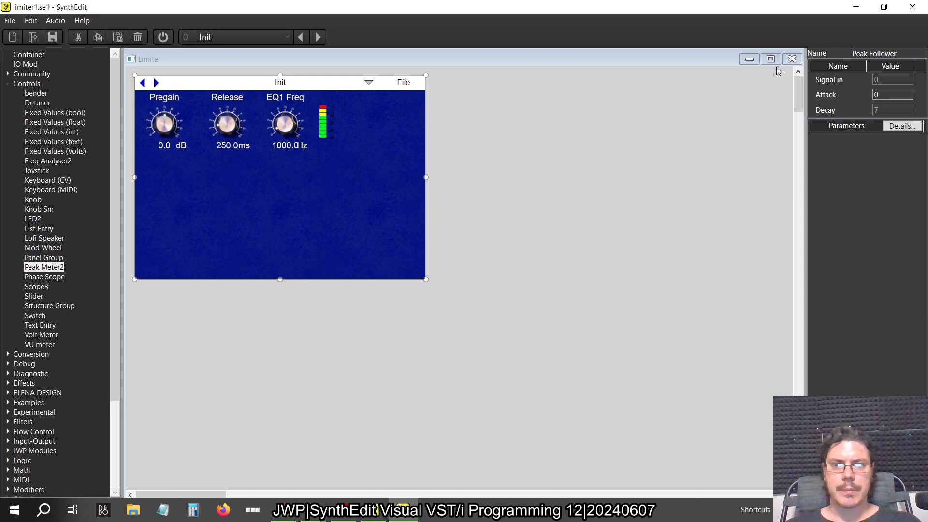
left_click(792, 59)
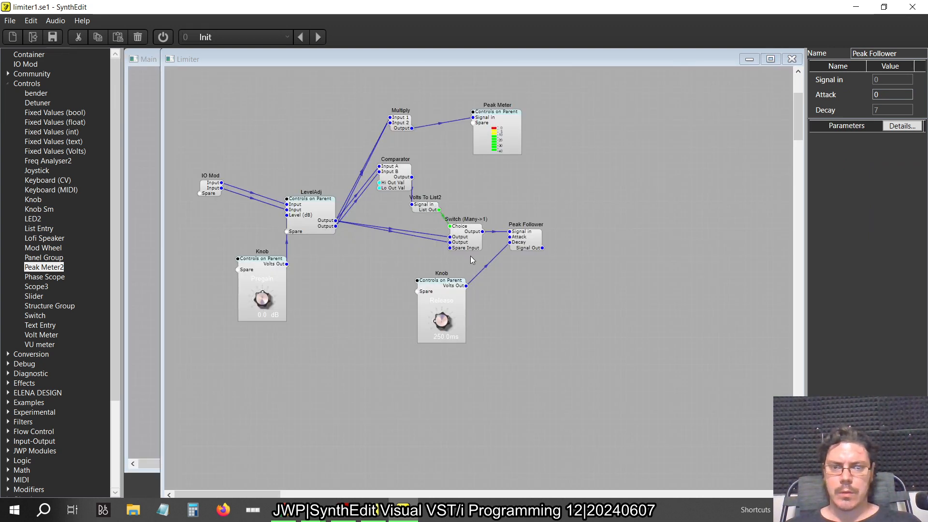
key("alt+Tab")
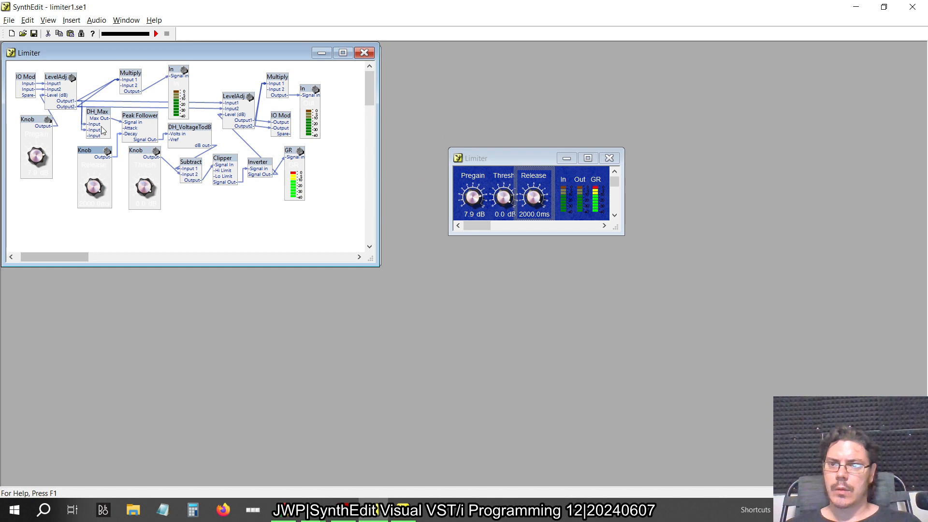
key("alt+Tab")
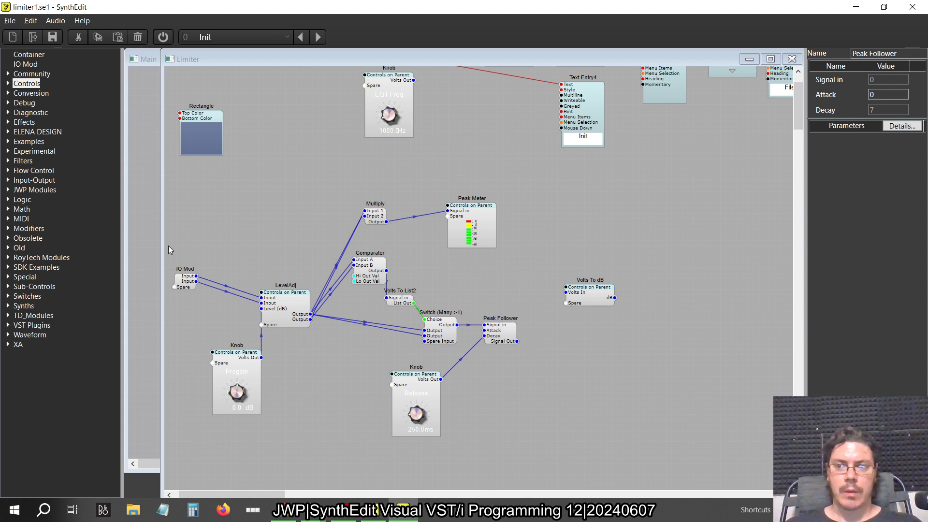
List the JWP modules and connect the Peak Follower's Signal Out to Volts In on the Volts To dB module
left_click(8, 190)
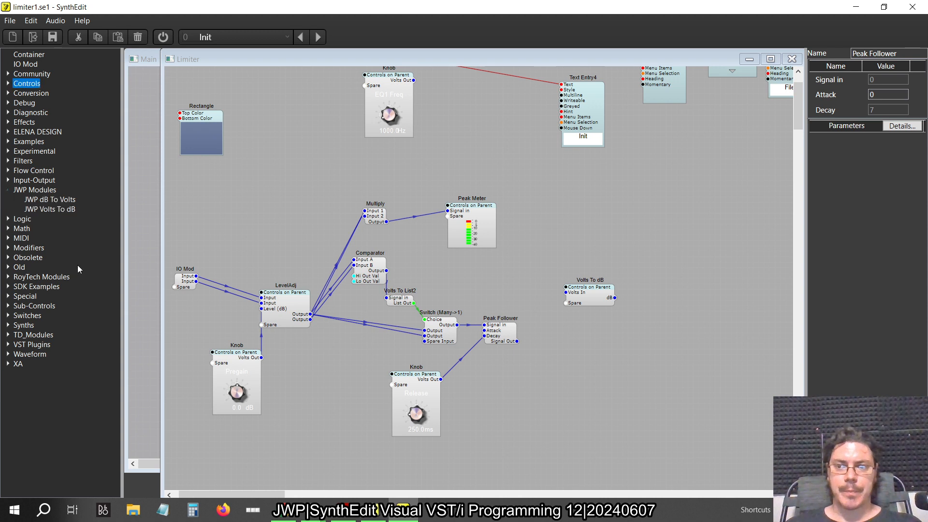
left_click(477, 280)
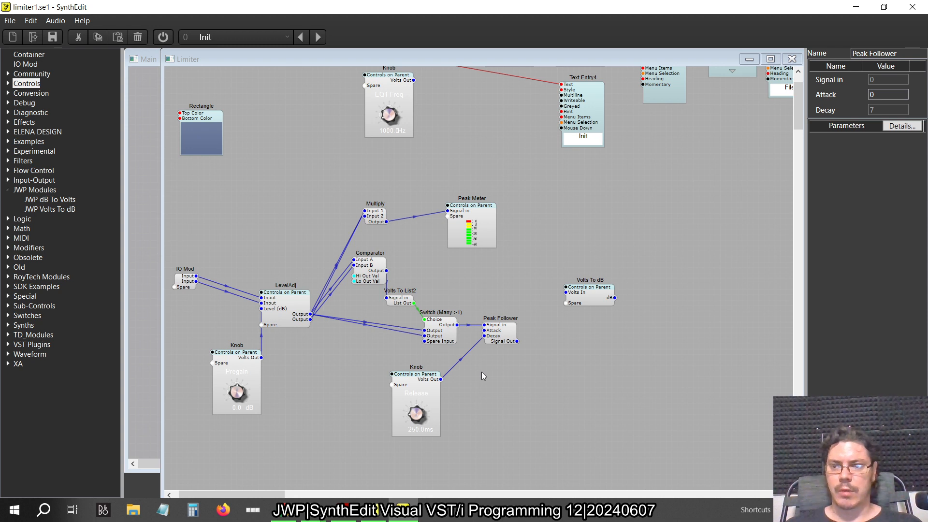
scroll(483, 376, "right", 5)
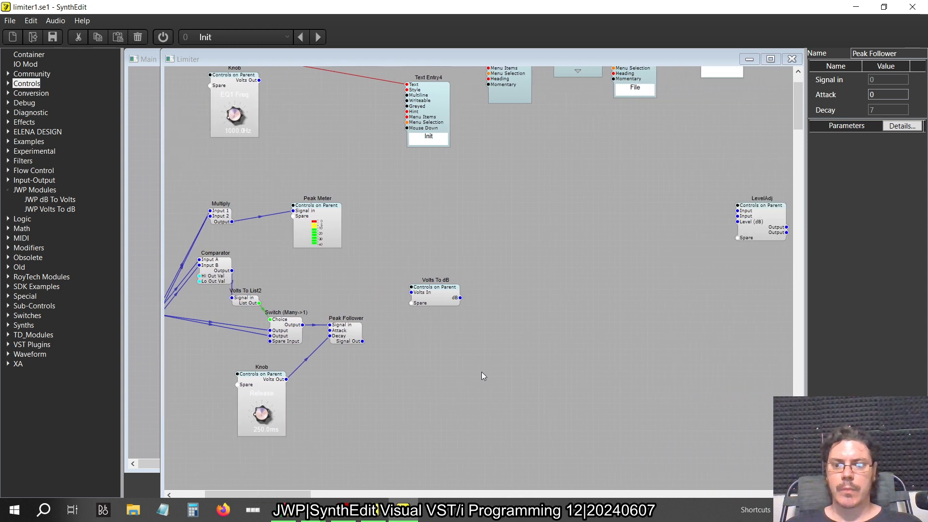
scroll(484, 376, "left", 3)
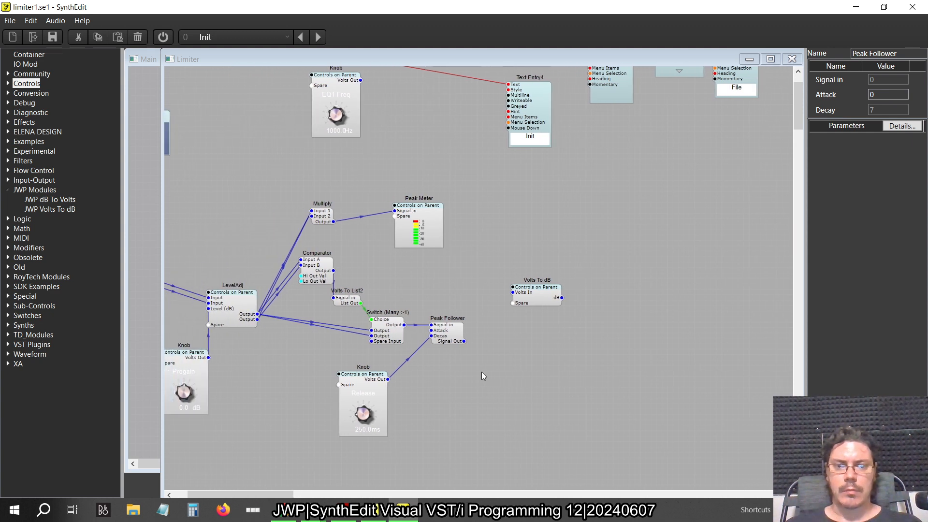
scroll(631, 296, "right", 2)
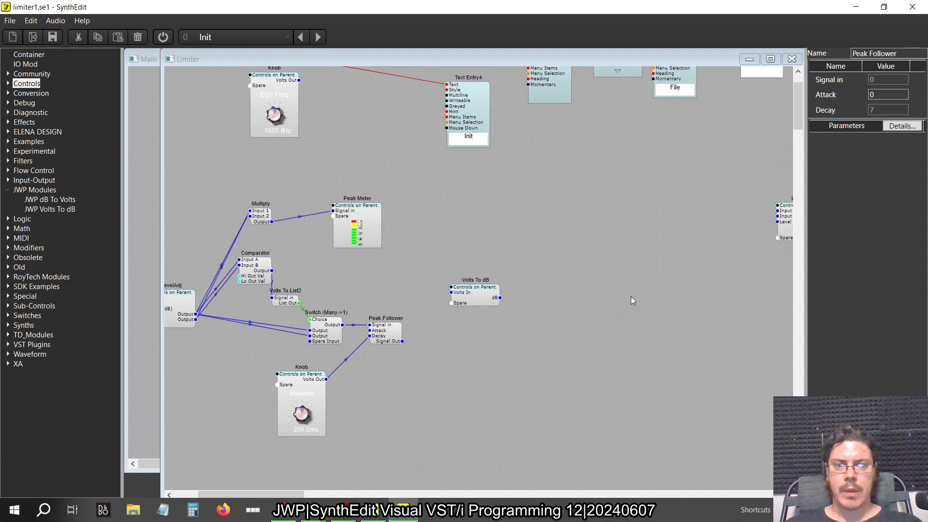
scroll(432, 378, "left", 2)
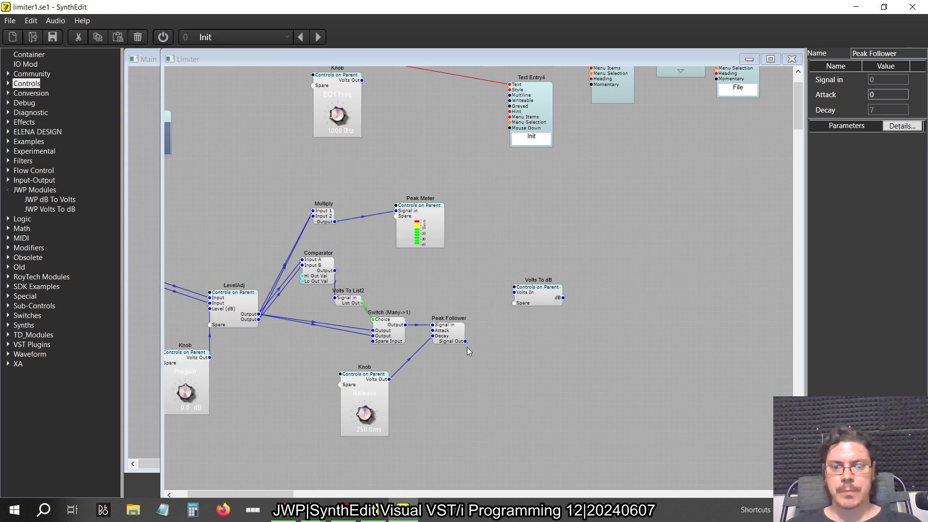
left_click_drag(465, 342, 533, 423)
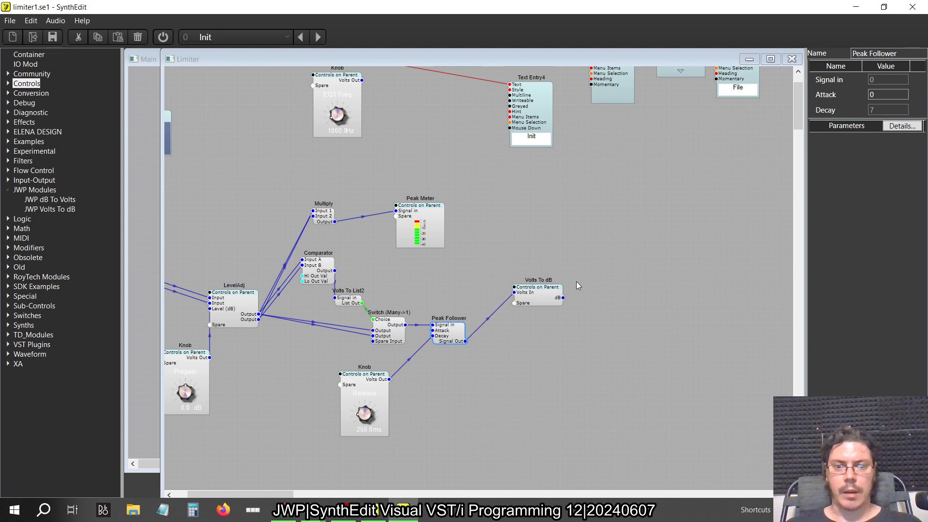
Compare with the original limiter and add a Subtract math module just after Volts To dB
key("alt+Tab")
key("alt+Tab")
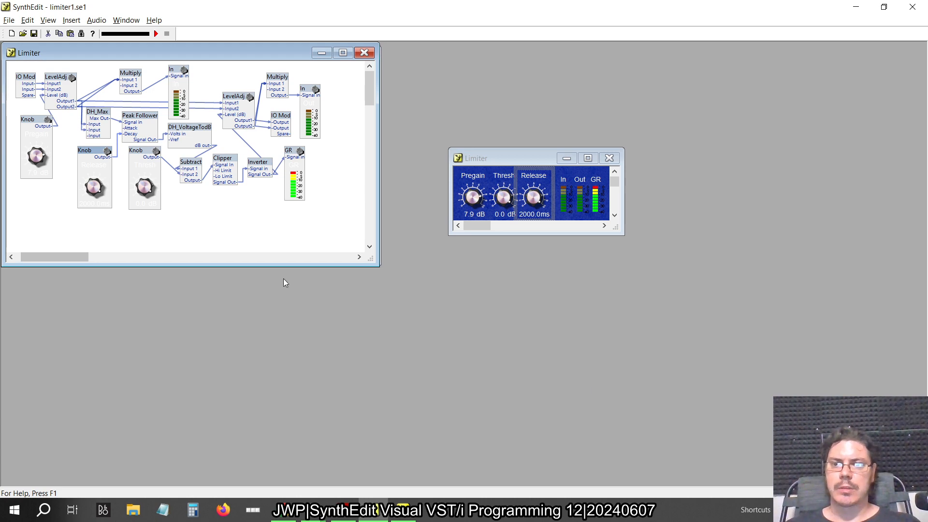
key("alt+Tab")
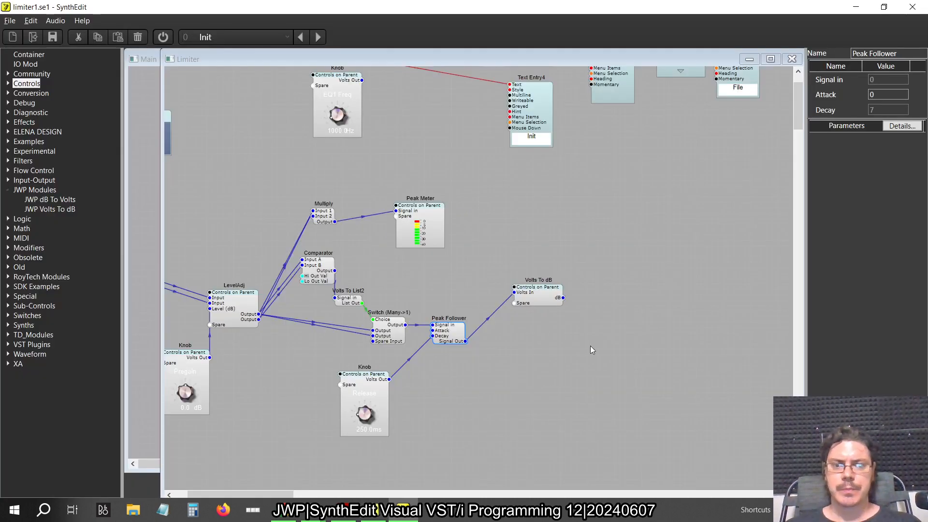
left_click(7, 189)
left_click(8, 209)
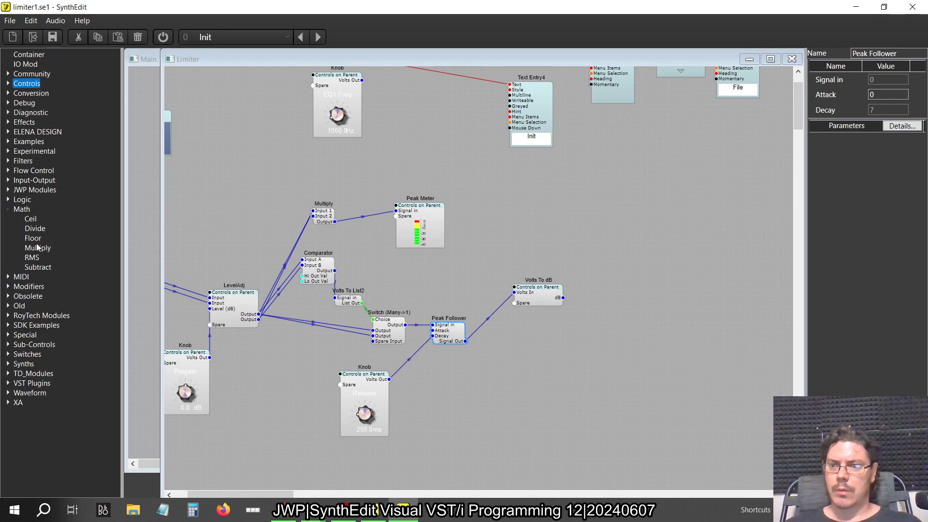
left_click_drag(38, 267, 635, 314)
Check the original limiter's wiring and connect the dB output of Volts To dB to Input 1 of Subtract
key("alt+Tab")
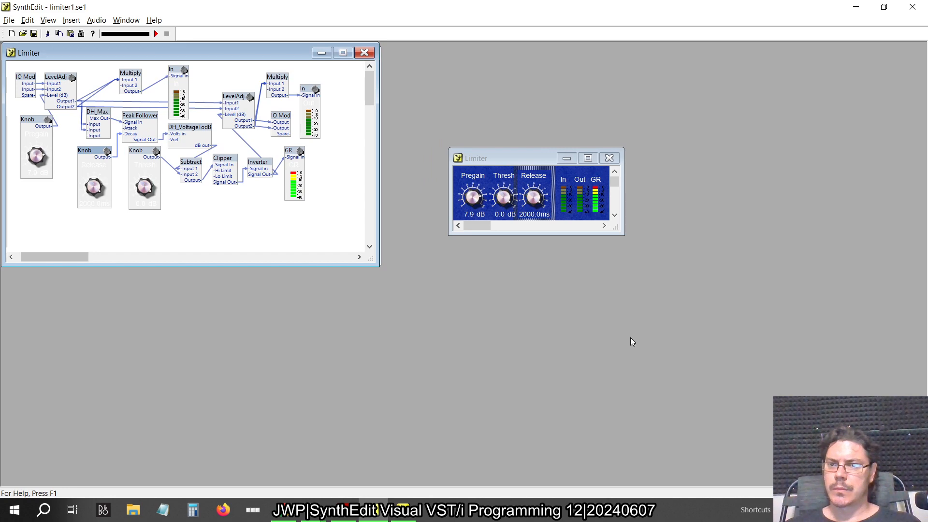
key("alt+Tab")
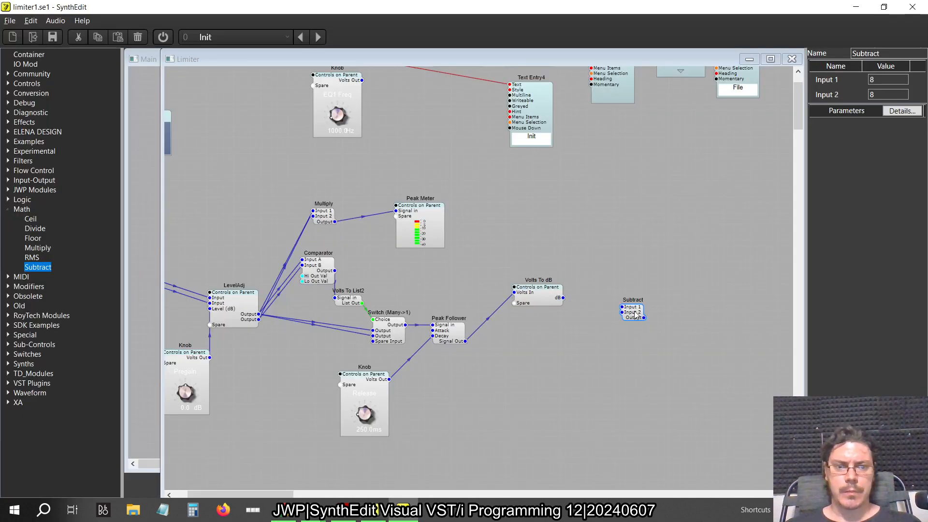
left_click_drag(623, 307, 569, 300)
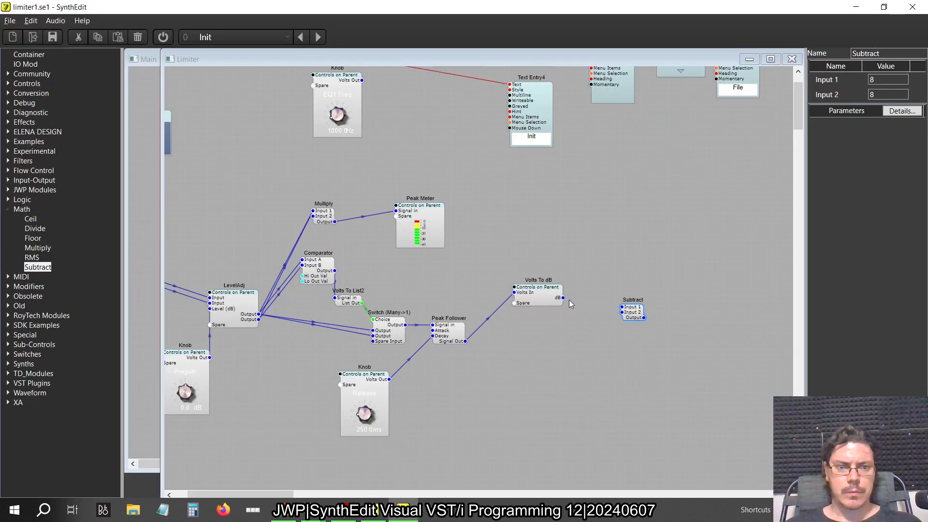
key("alt+Tab")
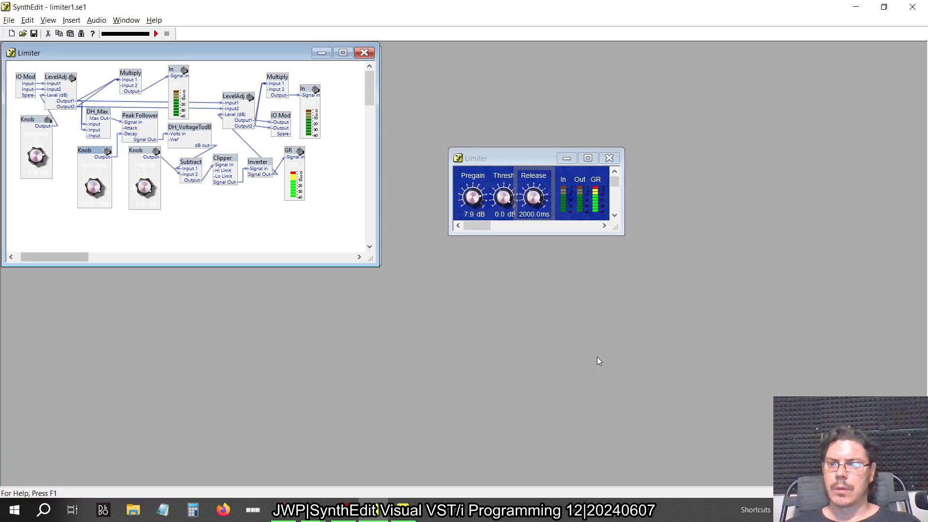
key("alt+Tab")
Move the EQ1 Freq knob down below the Volts To dB module
scroll(375, 342, "left", 3)
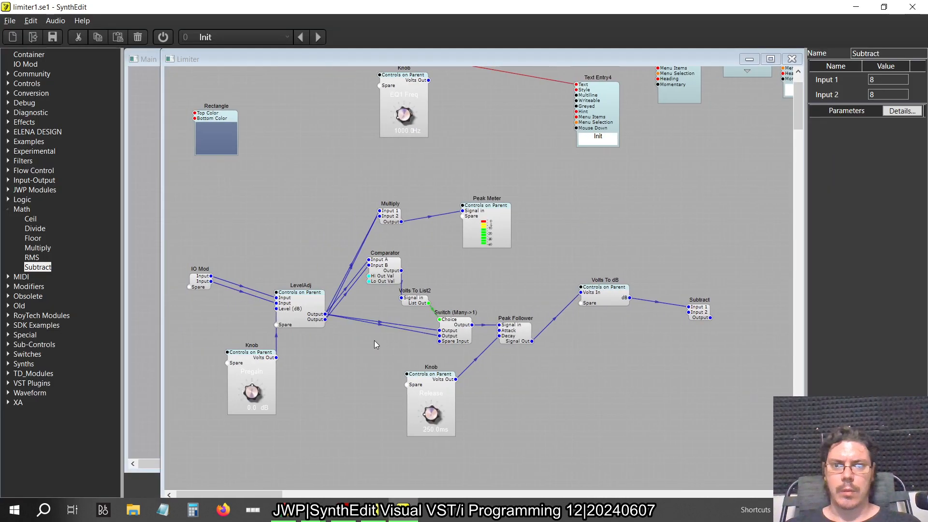
scroll(374, 340, "up", 2)
left_click_drag(404, 138, 621, 303)
scroll(527, 396, "down", 5)
Inspect the Release knob's internal structure and read the Peak Follower's help page on how Attack and Decay convert to milliseconds
left_click(442, 315)
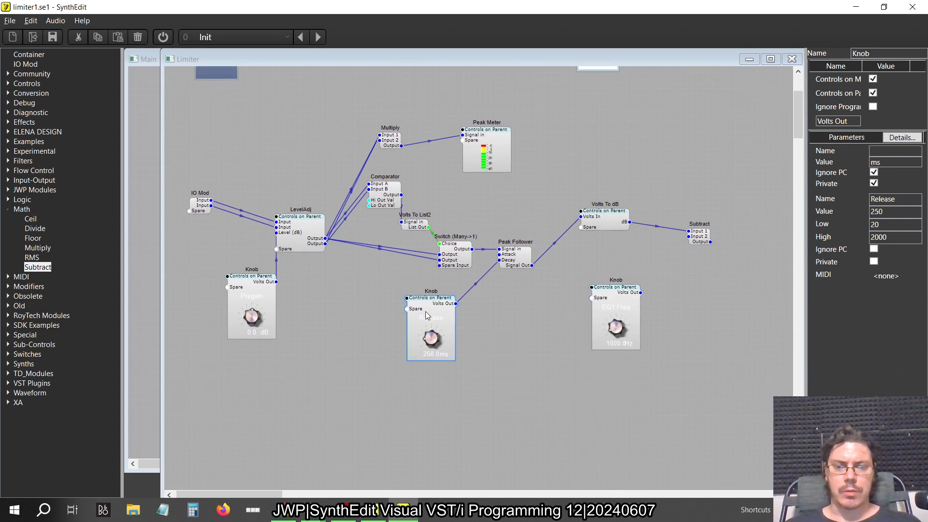
double_click(425, 311)
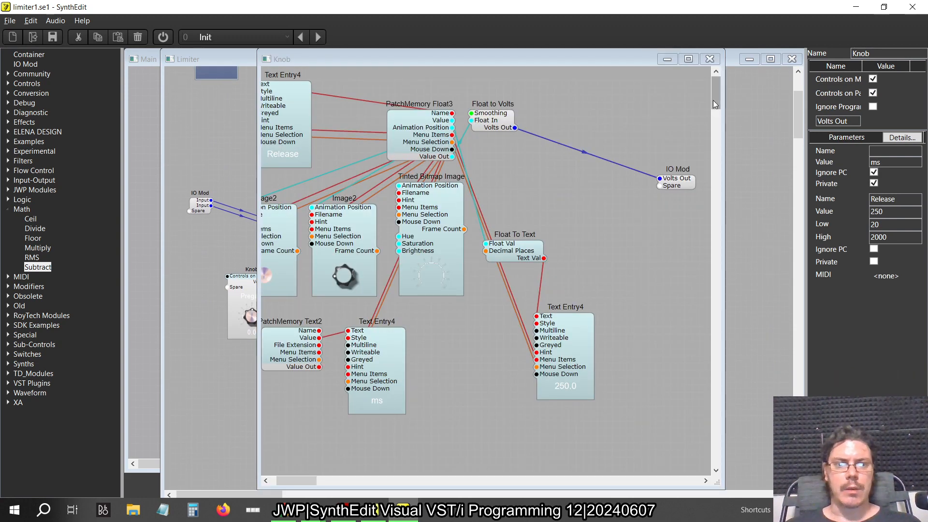
left_click(710, 58)
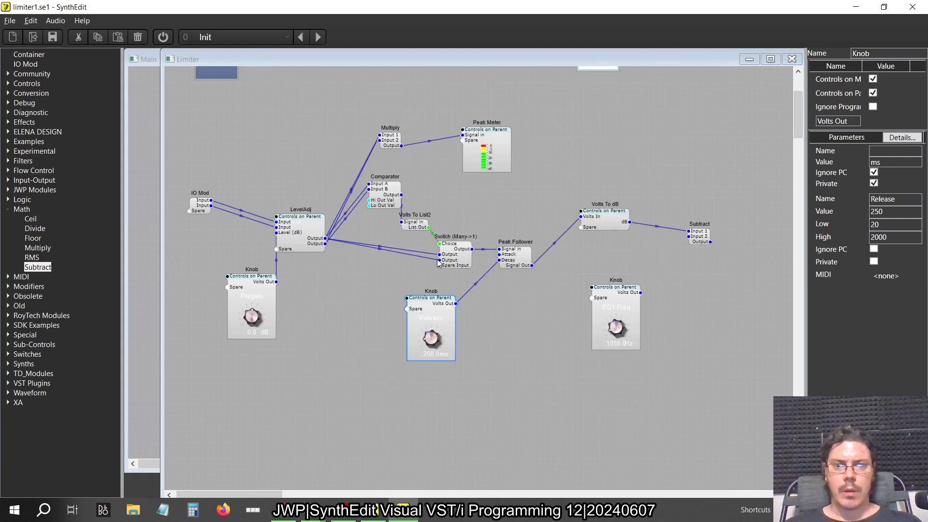
right_click(523, 261)
mouse_move(575, 327)
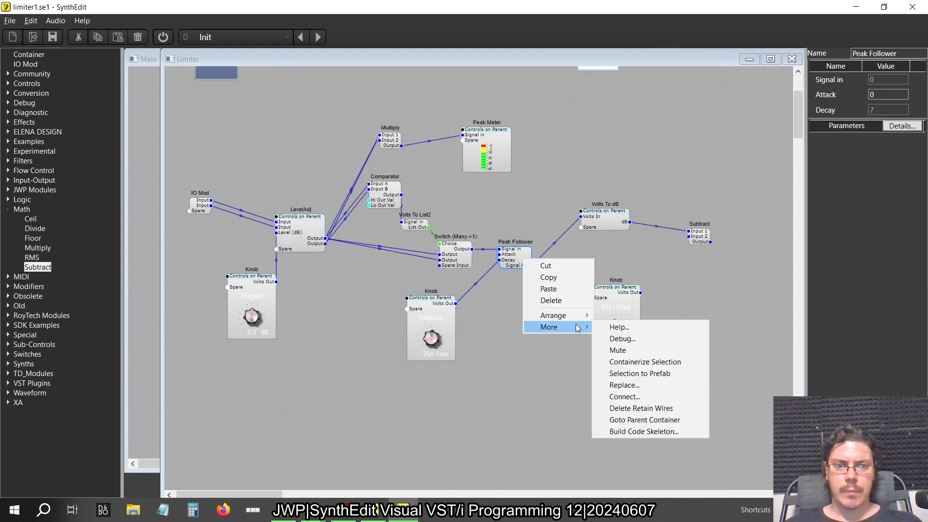
left_click(618, 327)
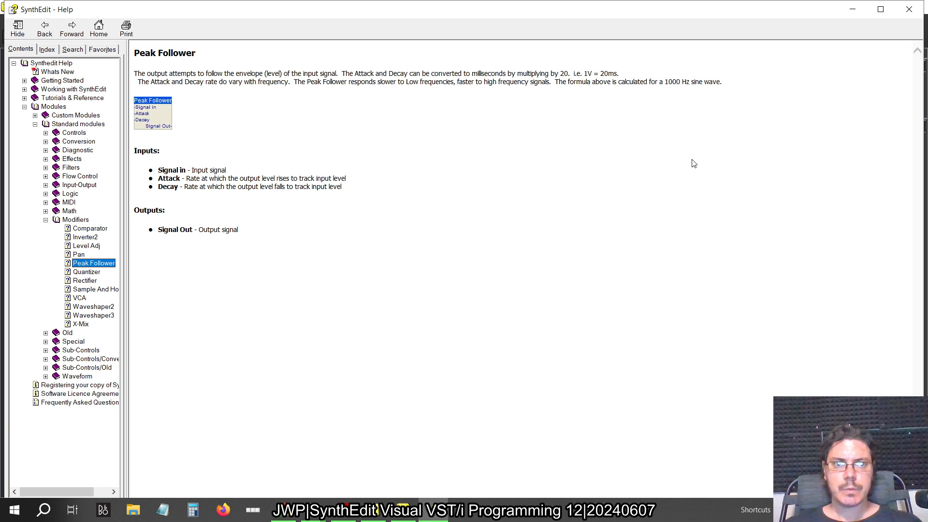
left_click(910, 9)
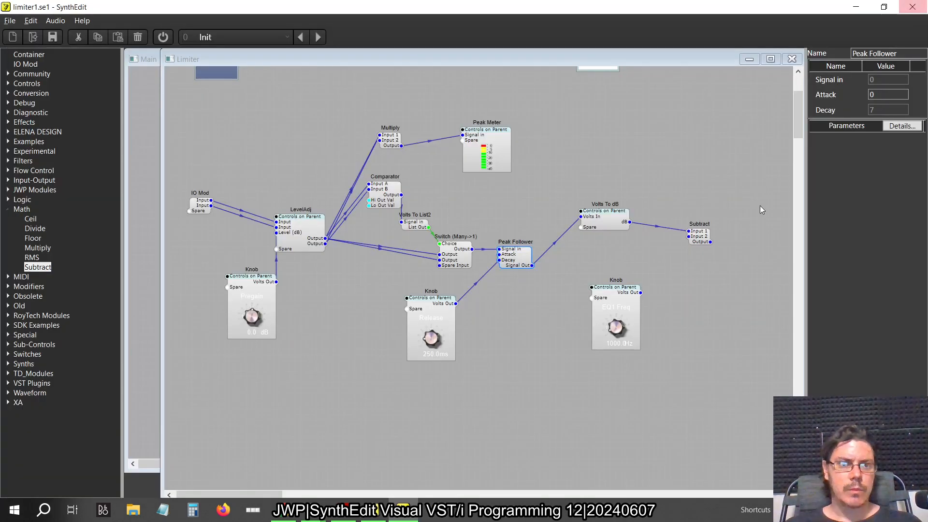
Set the Release knob's value to 20 ms and its Low limit to 1, and return to the original limiter
left_click(428, 337)
left_click(426, 358)
type("20")
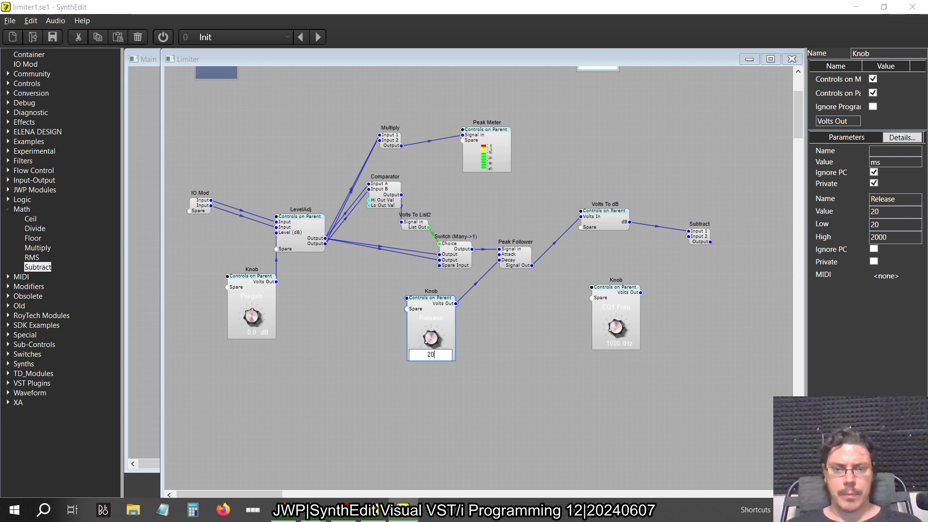
key("Return")
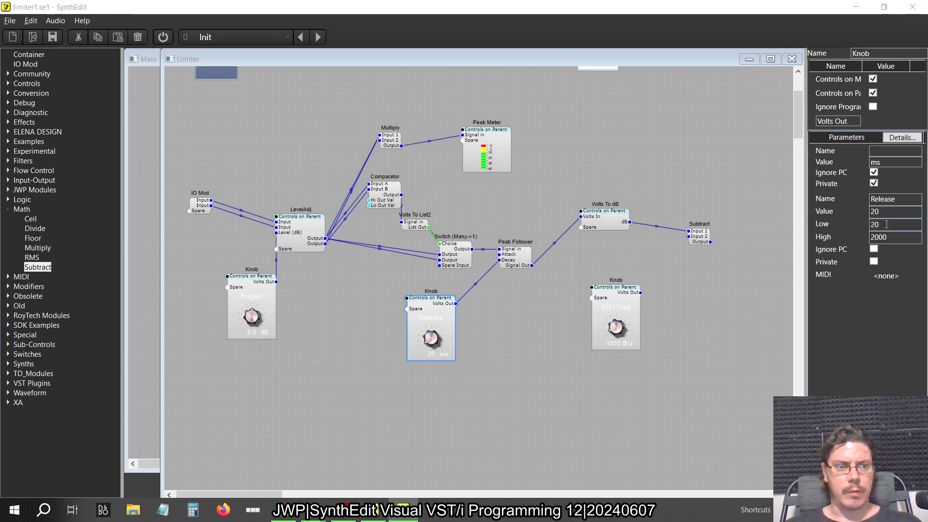
double_click(886, 224)
type("1")
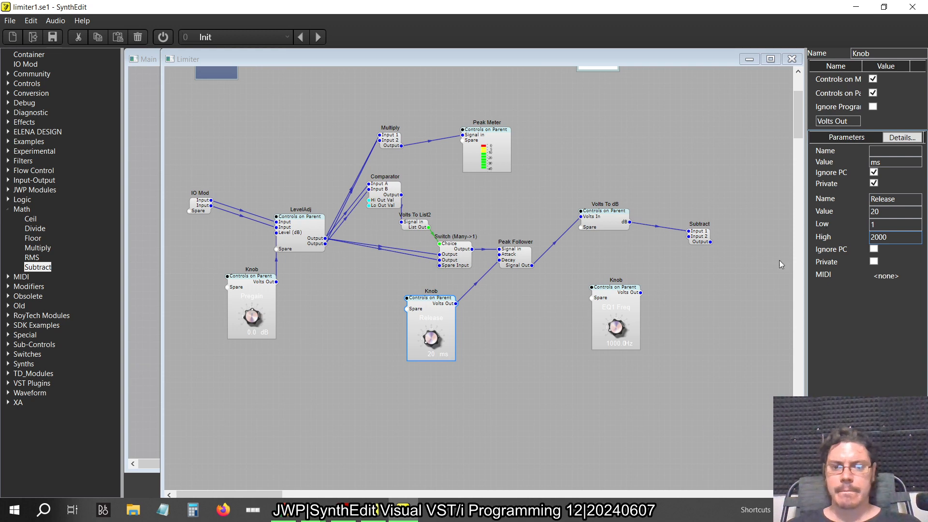
left_click(544, 375)
key("alt+Tab")
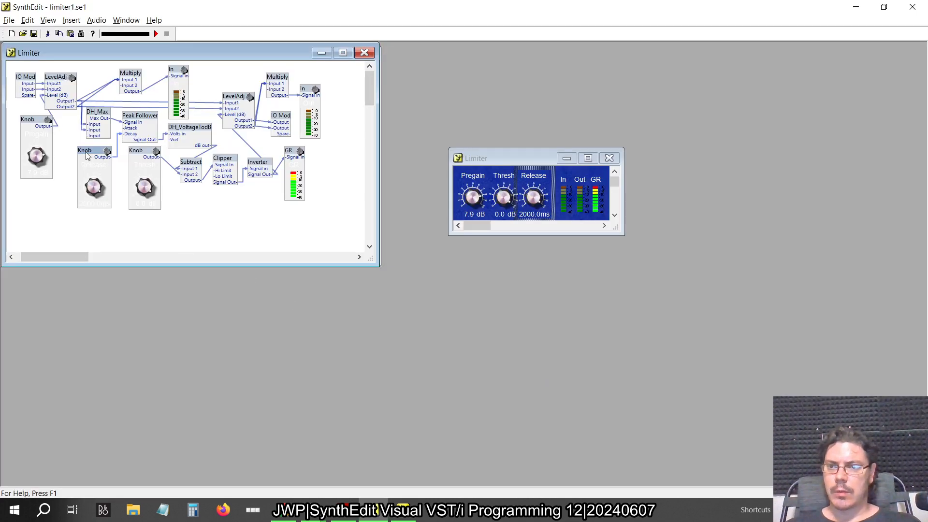
Copy the Low limit of 0.224 from the original limiter's Release knob into the new Release knob and test its range
right_click(87, 154)
left_click(116, 250)
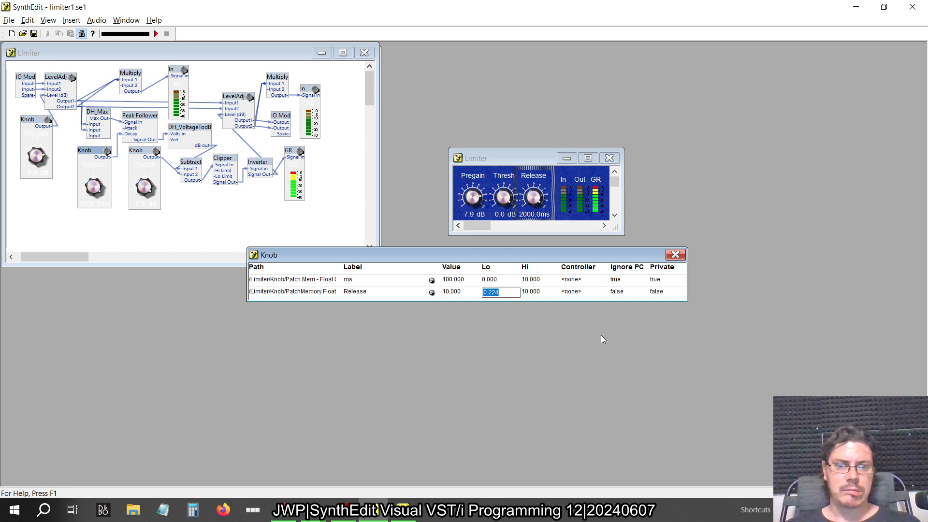
key("alt+Tab")
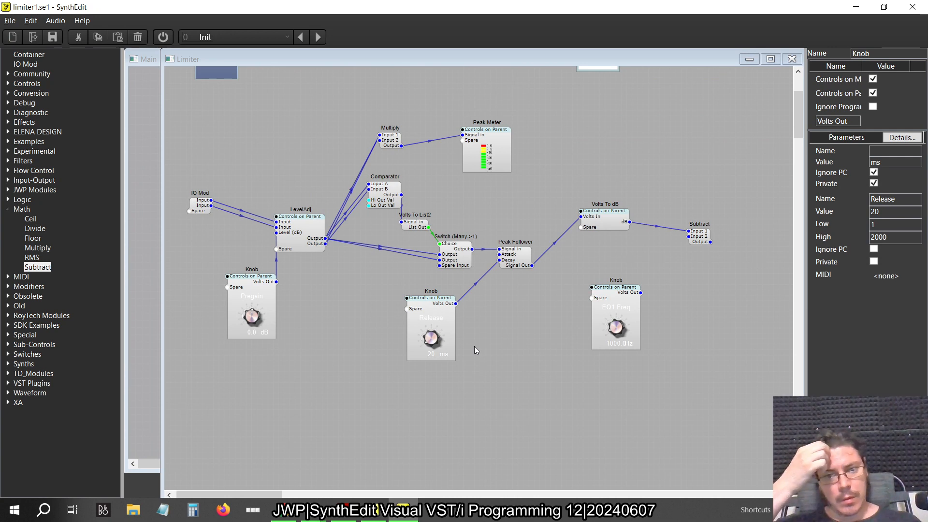
left_click_drag(895, 225, 860, 227)
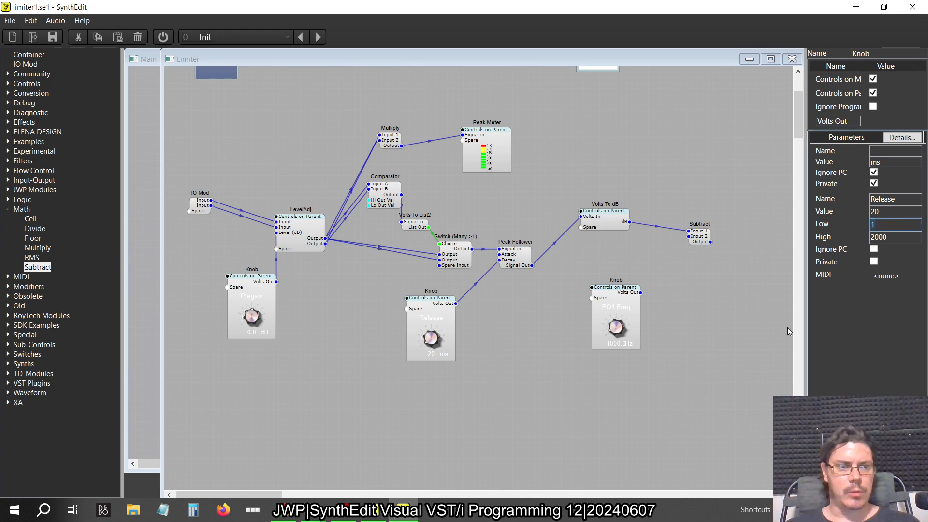
type("0.224")
key("Tab")
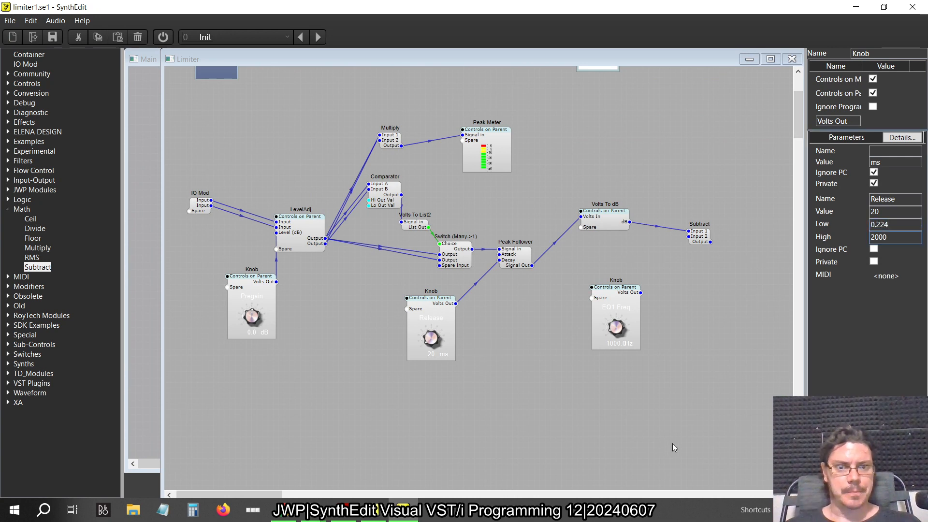
left_click(448, 356)
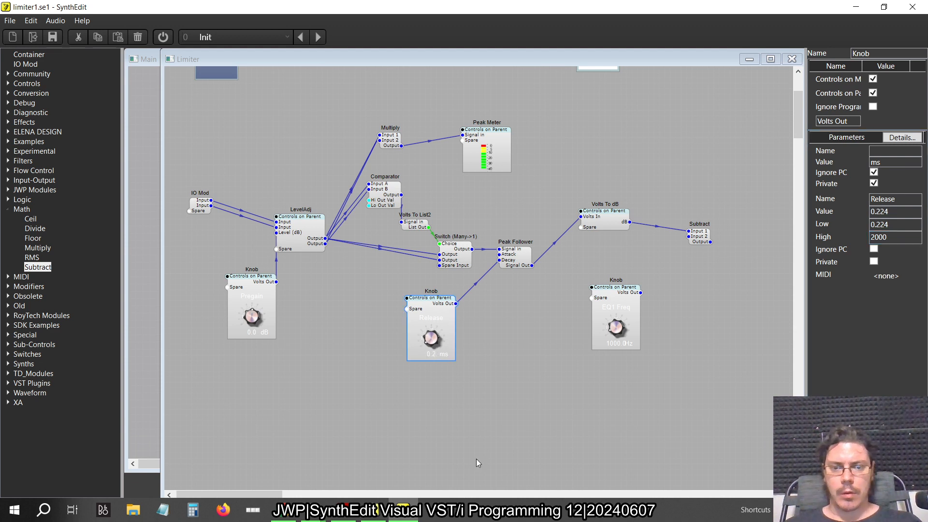
left_click_drag(477, 459, 469, 462)
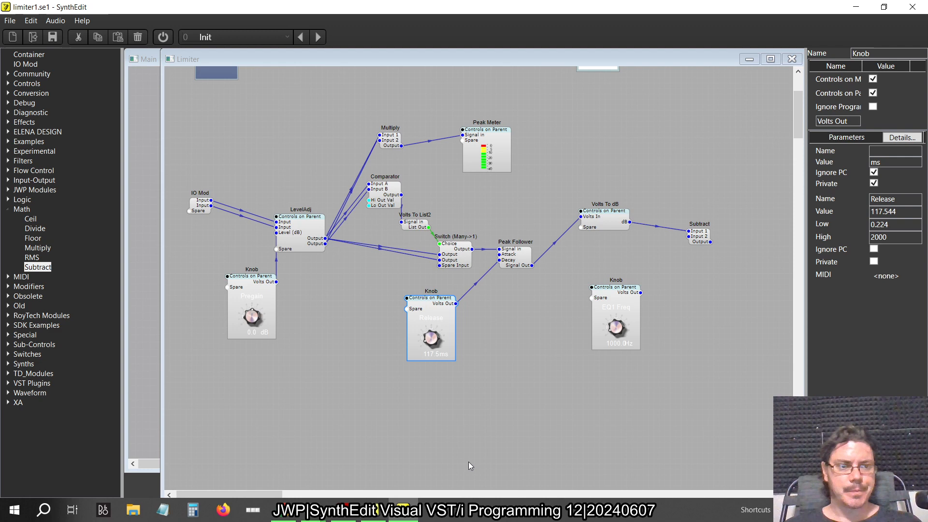
Inside the Release knob, move Float to Volts away from PatchMemory Float3 and delete the connection between them
double_click(439, 314)
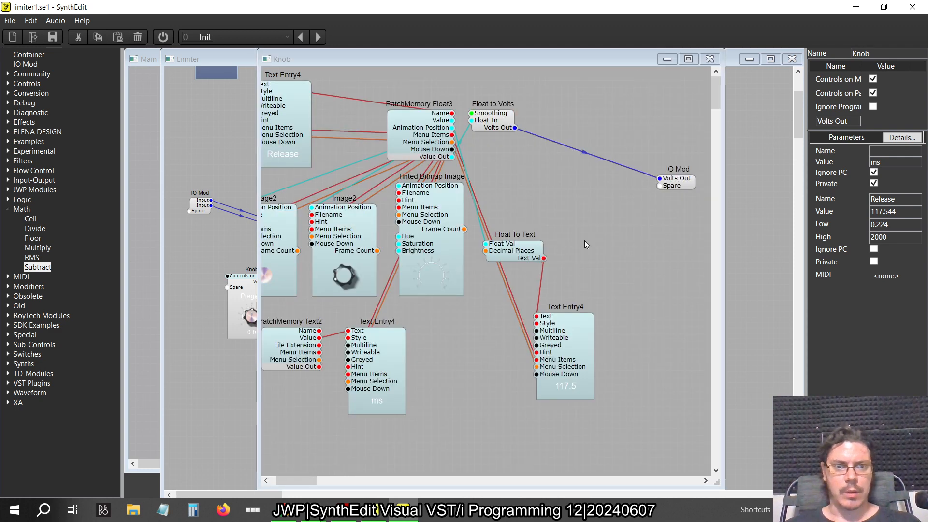
left_click_drag(479, 117, 595, 110)
left_click(528, 136)
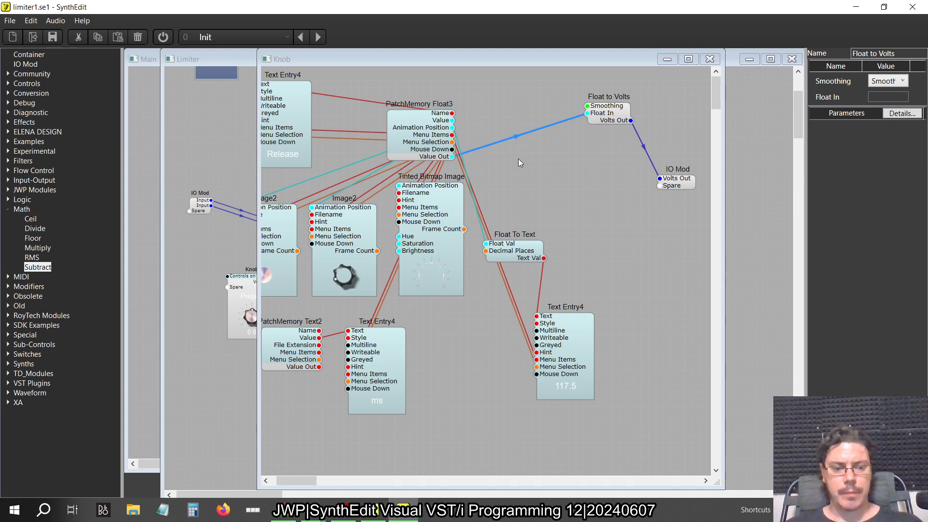
key("Delete")
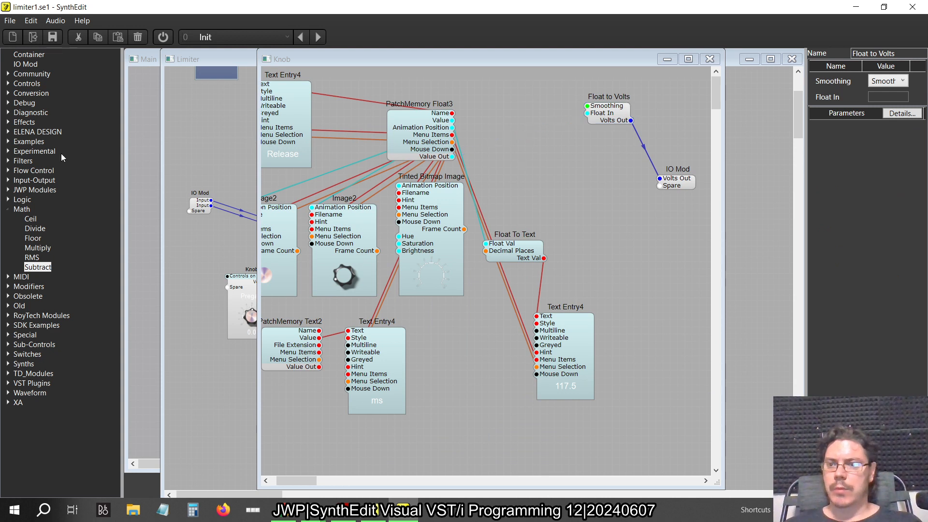
Insert a Multiply module, wiring PatchMemory Float3's Value Out to Input 1 and its Output to Float to Volts, and close the knob's structure
left_click_drag(46, 248, 504, 126)
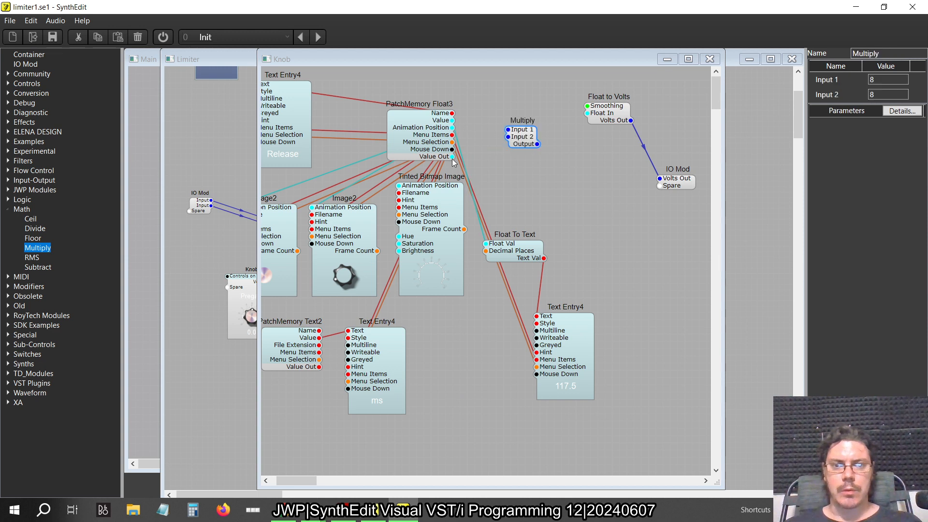
left_click_drag(453, 160, 591, 117)
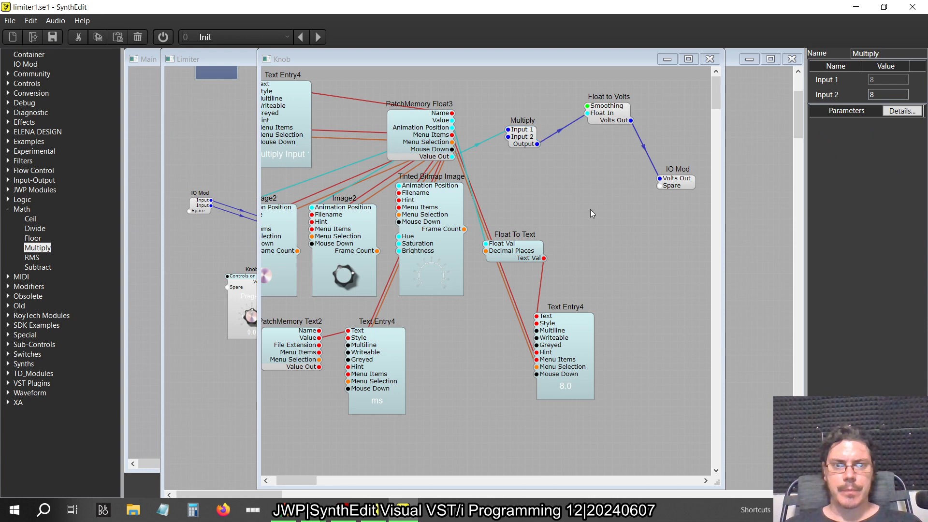
key("alt+Tab")
key("alt+Tab")
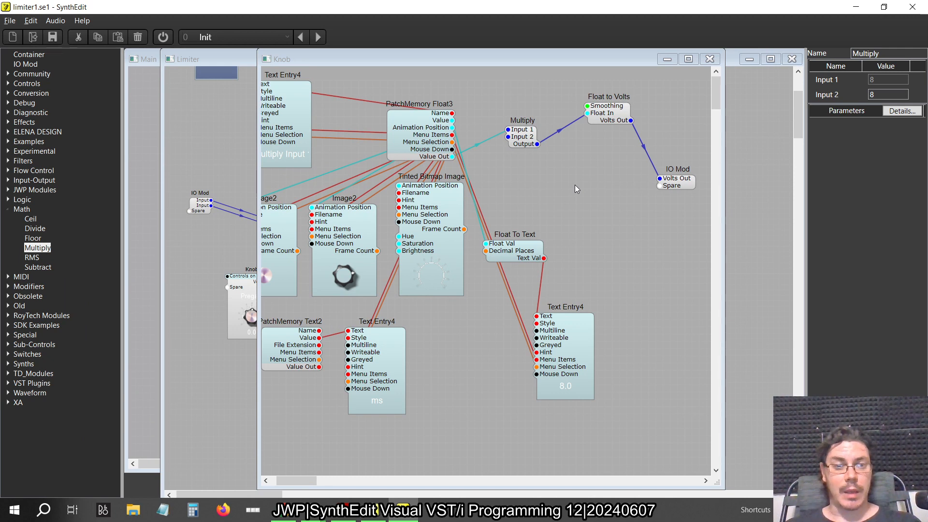
left_click(710, 58)
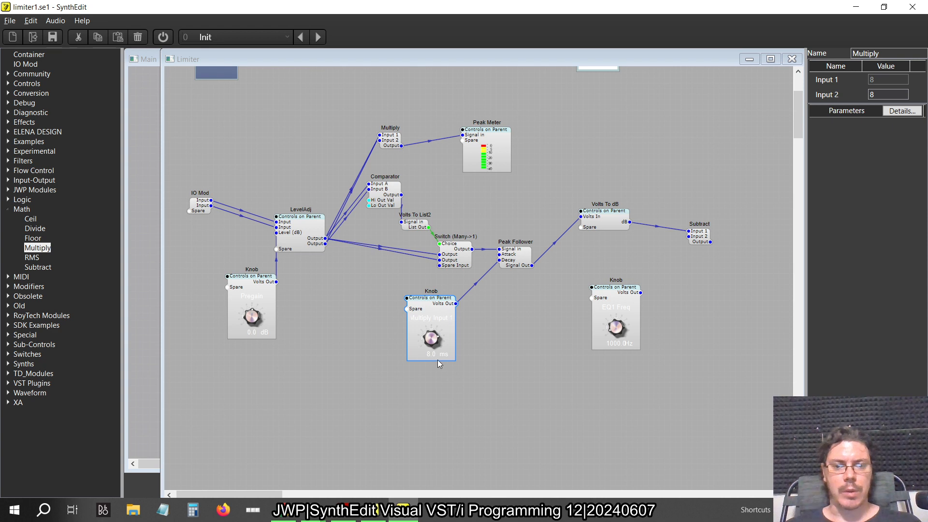
Set the release knob's Low limit to 0.224 and its High limit to 2000
left_click(431, 307)
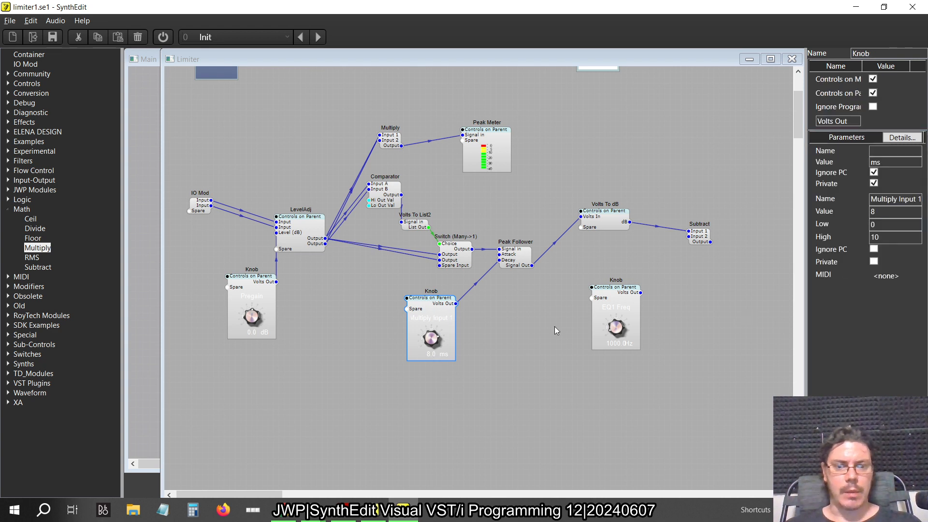
left_click(917, 236)
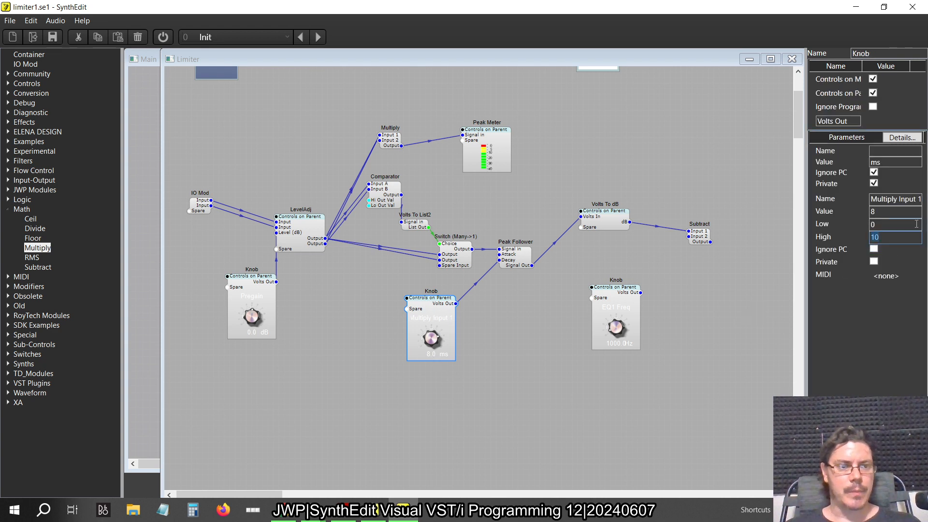
left_click(916, 224)
type("0.224")
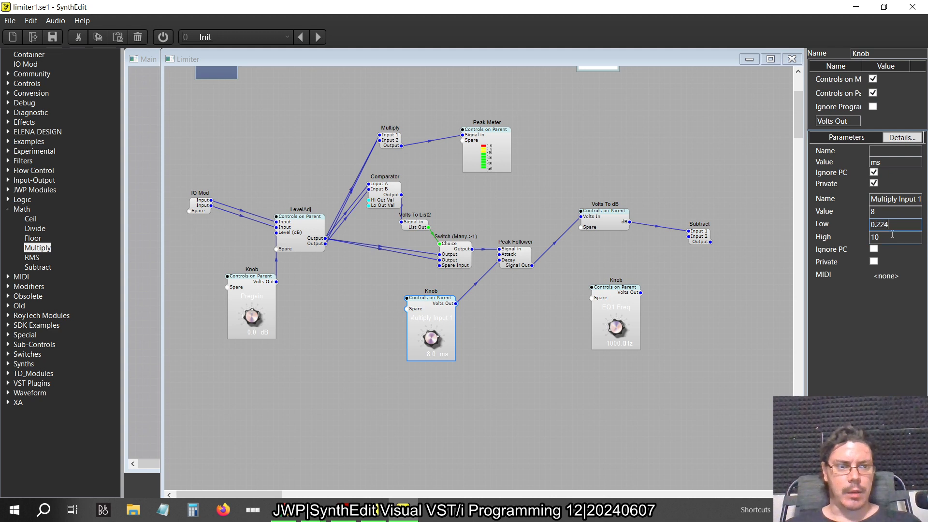
left_click(893, 236)
type("2000")
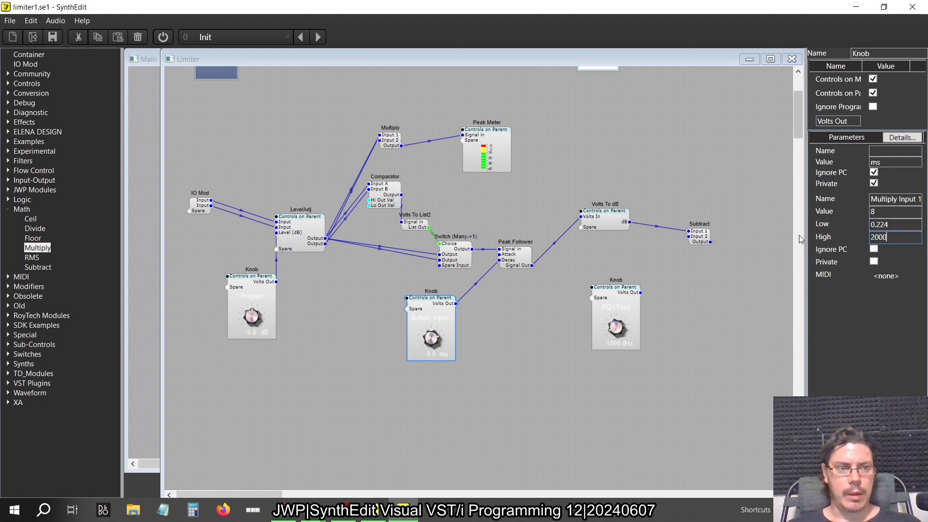
key("Tab")
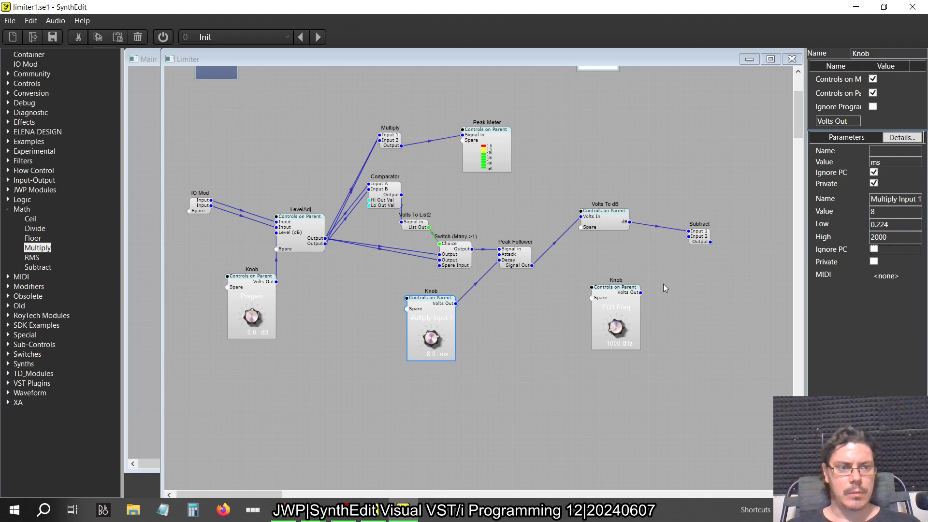
Set the release knob's value to 20 ms
key("alt+Tab")
left_click(434, 356)
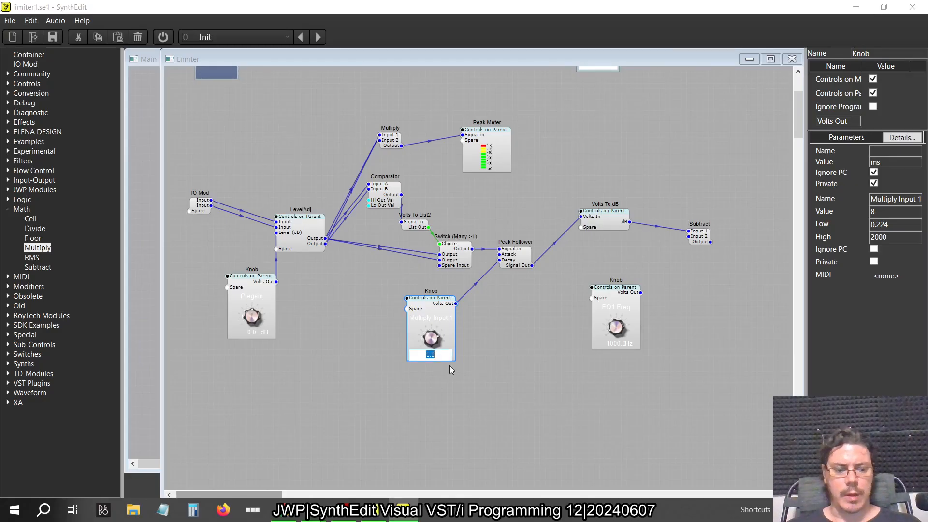
type("20")
key("Return")
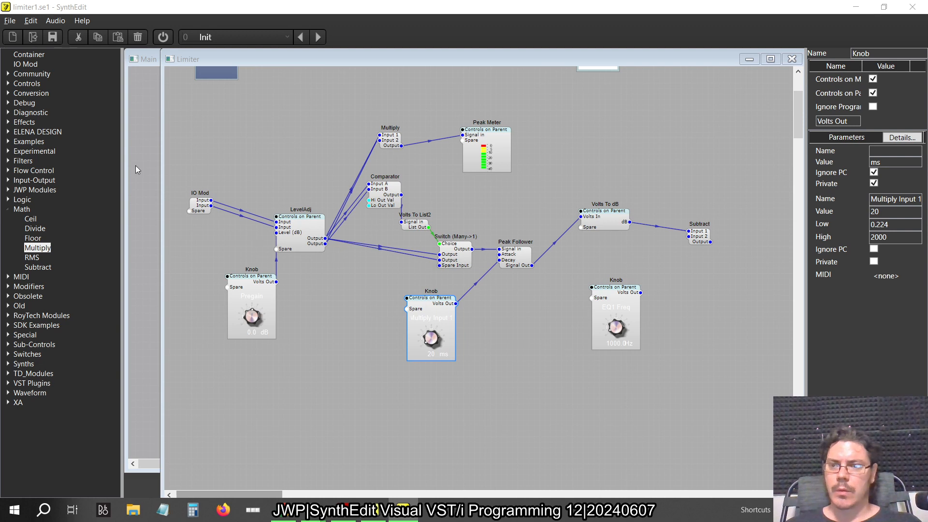
Switch to Calculator, compute 20 × 0.05 to check the milliseconds-to-volts factor, and close it
key("alt+Tab")
key("alt+Tab")
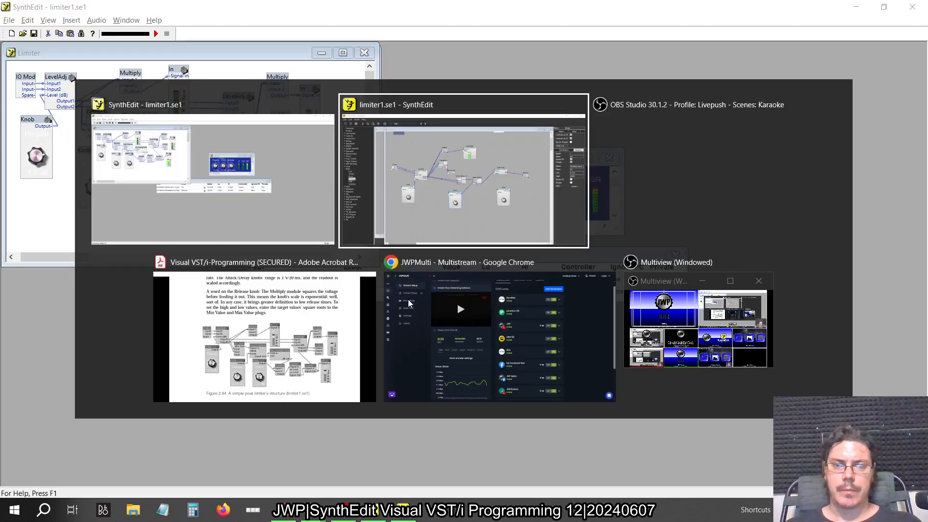
key("super")
type("clacl")
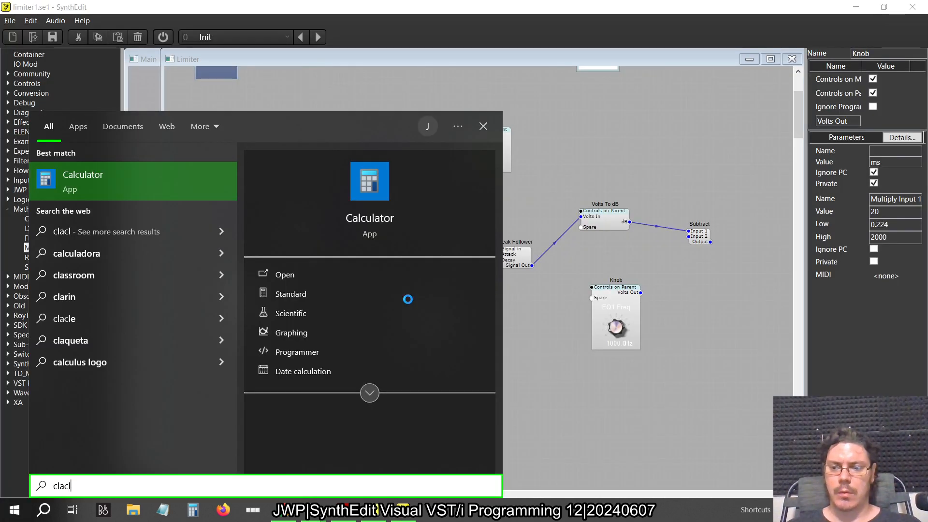
key("BackSpace")
key("BackSpace")
key("BackSpace")
type("alc")
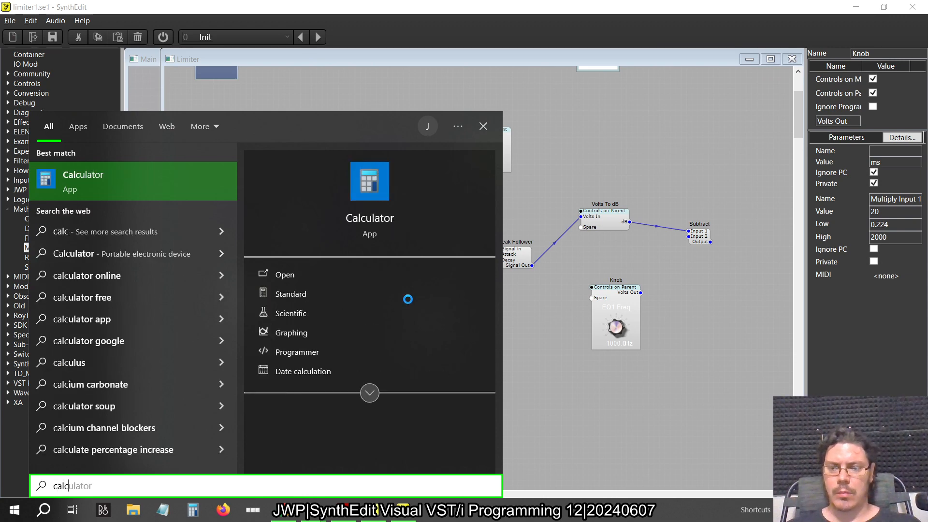
key("Return")
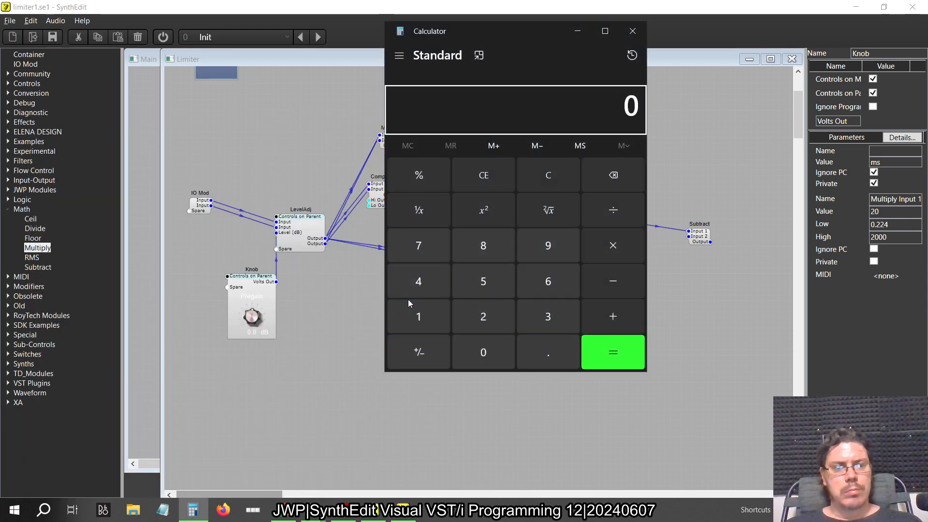
type("20*.")
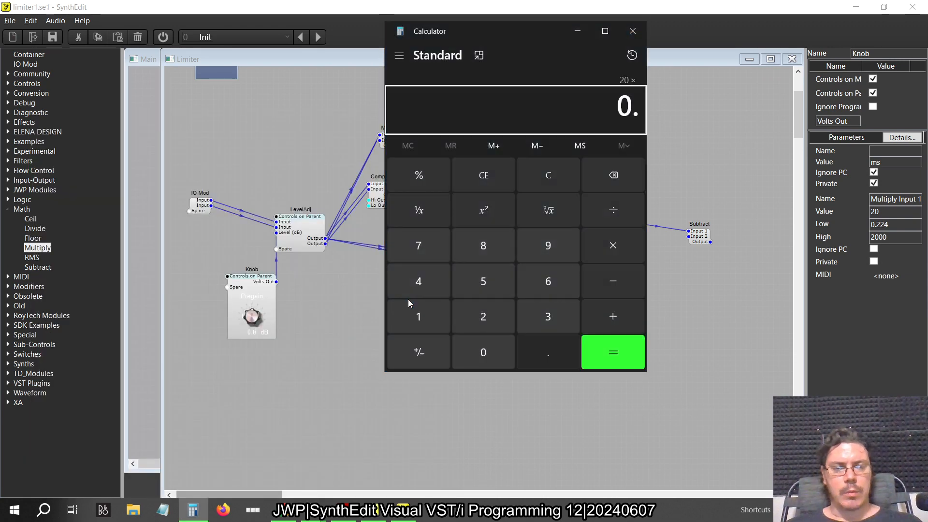
type("05")
key("Return")
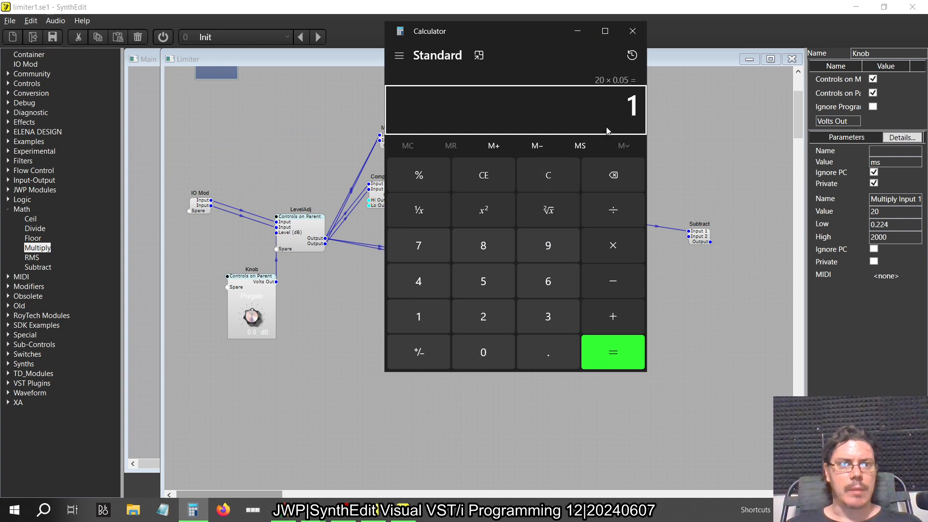
left_click(632, 30)
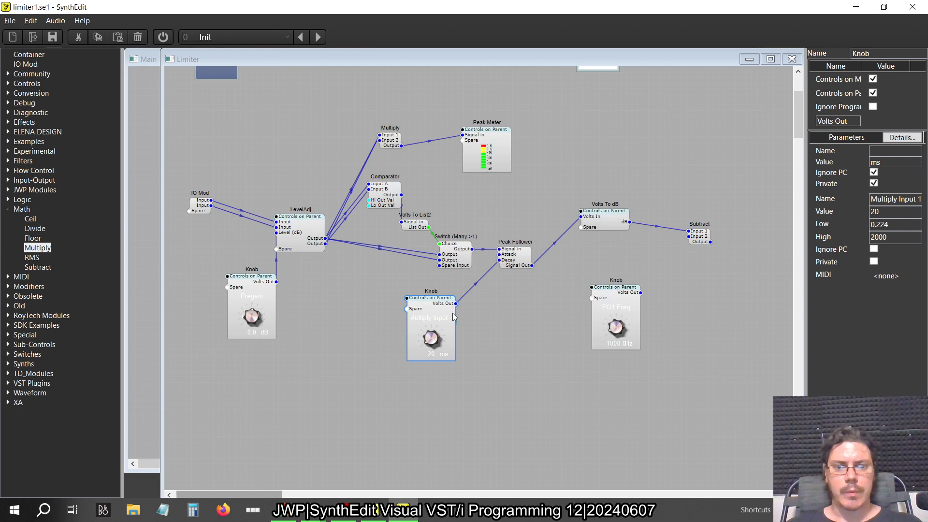
Set Input 2 of the Multiply module inside the release knob to 0.05 and return to the Limiter structure
double_click(439, 314)
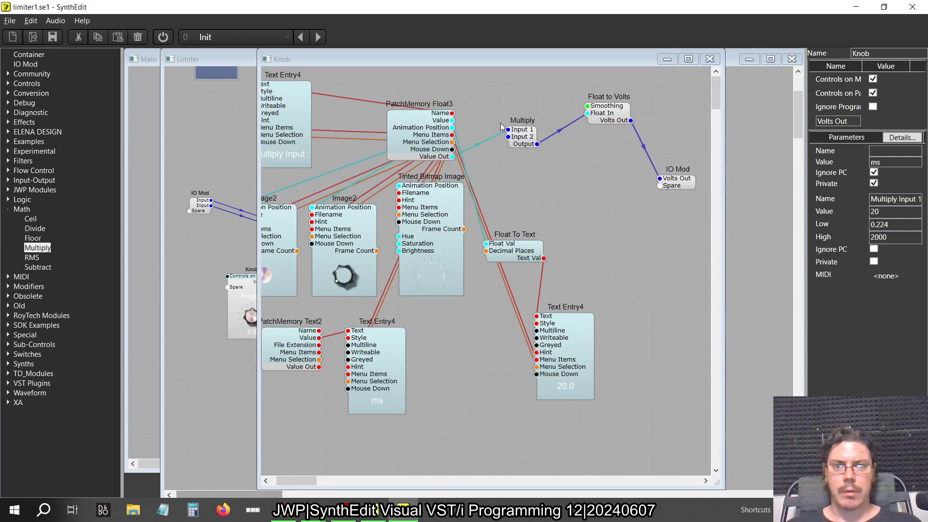
left_click(525, 131)
left_click(898, 93)
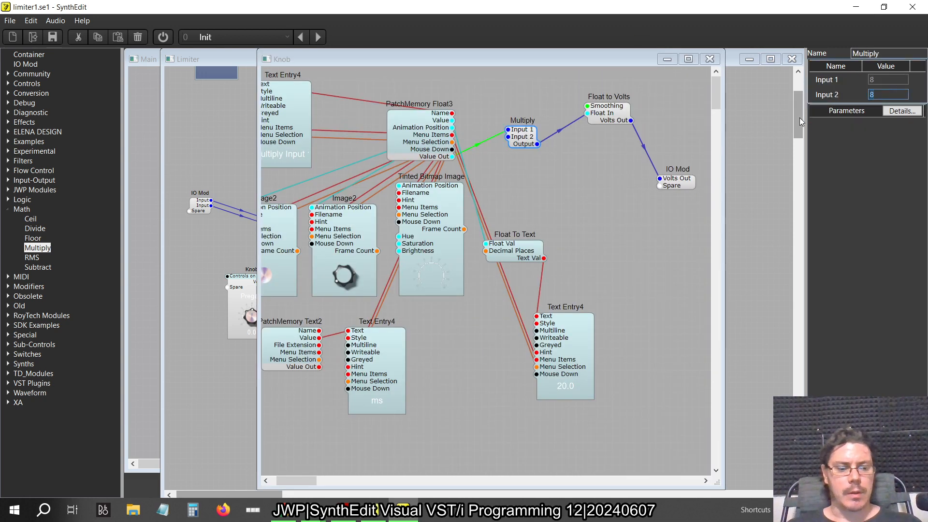
type("0.05")
key("Tab")
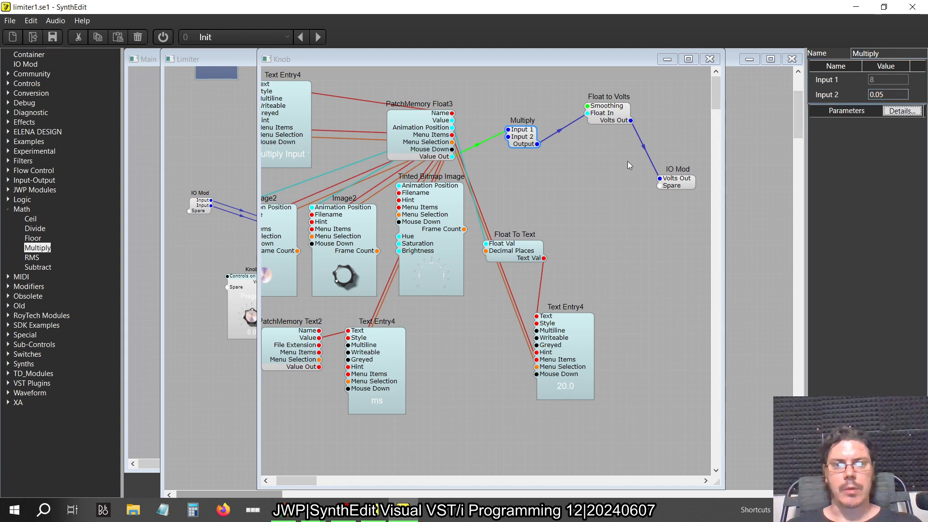
left_click(709, 59)
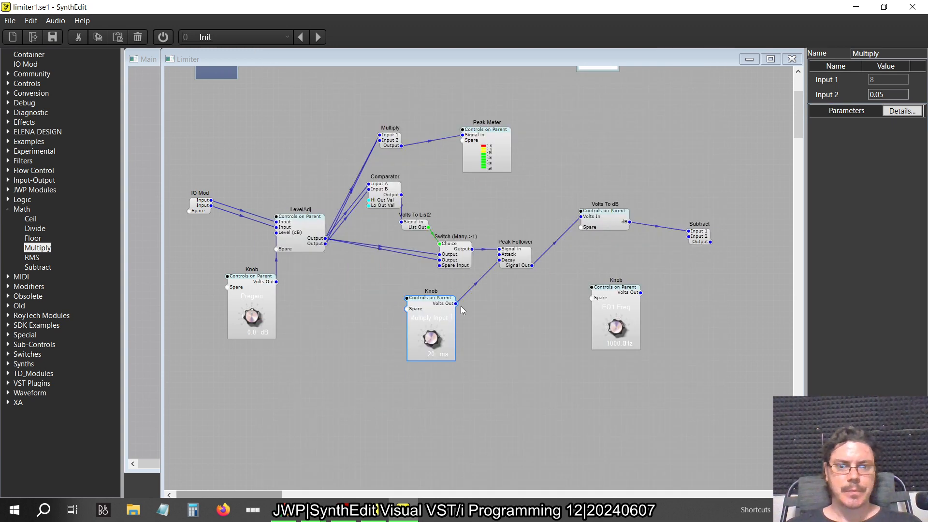
Add a Volt Meter beside the release knob, connect the knob's Volts Out to it, and start the audio
left_click(9, 83)
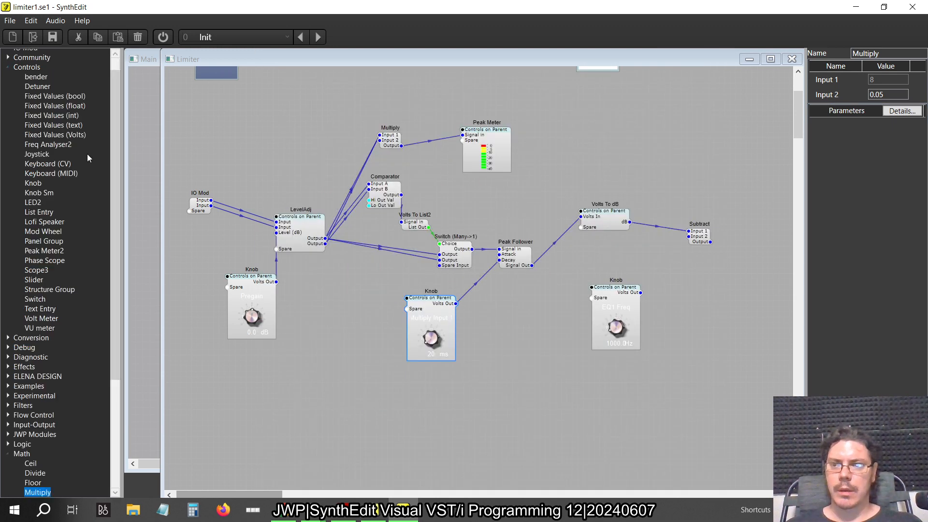
left_click_drag(47, 318, 504, 295)
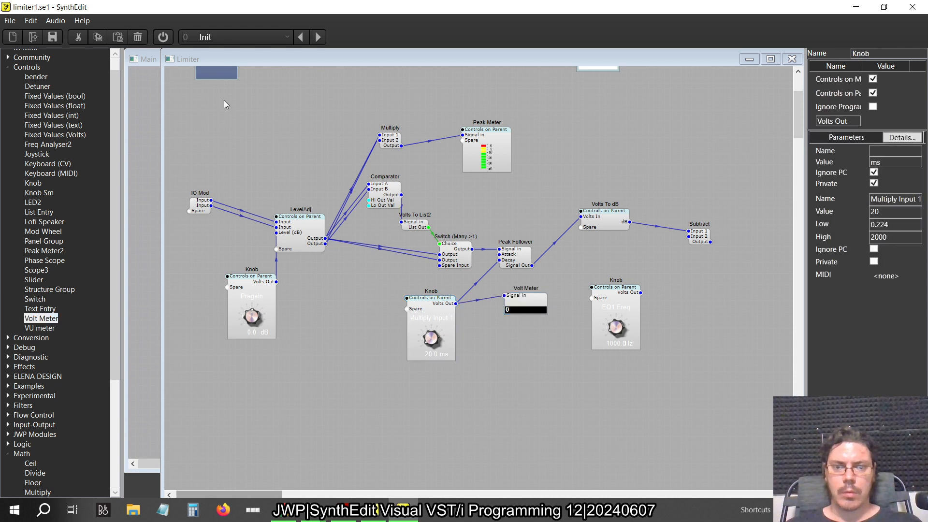
left_click(163, 39)
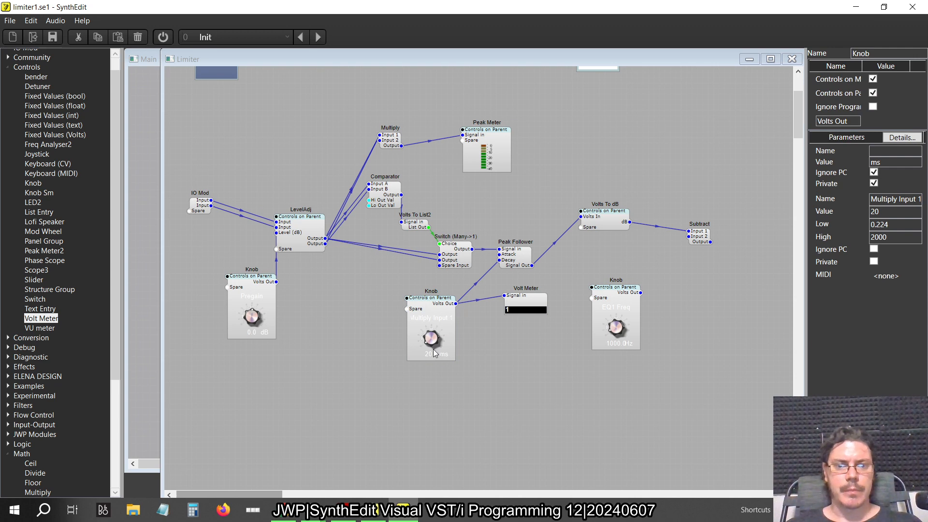
Open the Peak Follower's help page to check how Attack and Decay convert to milliseconds
right_click(512, 263)
mouse_move(553, 329)
left_click(594, 327)
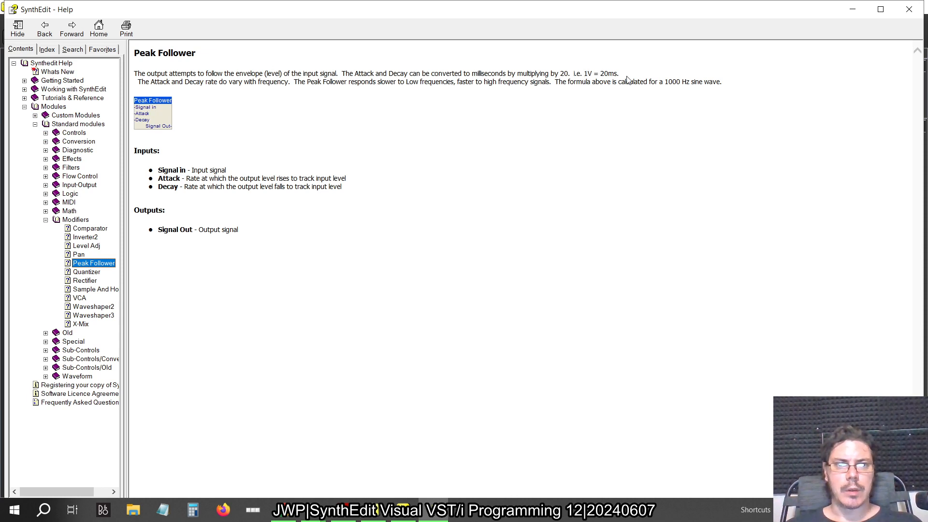
Close the help page and delete the Volt Meter beside the release knob
left_click(910, 9)
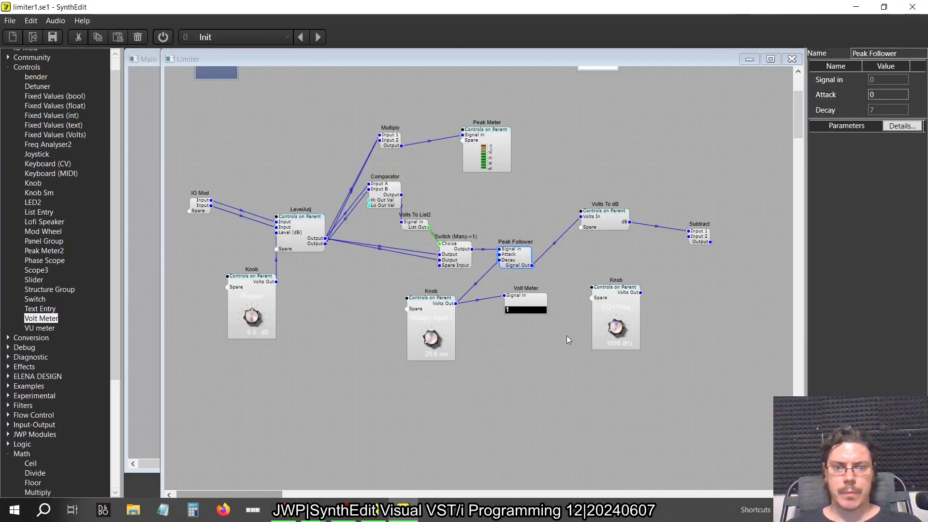
left_click(531, 308)
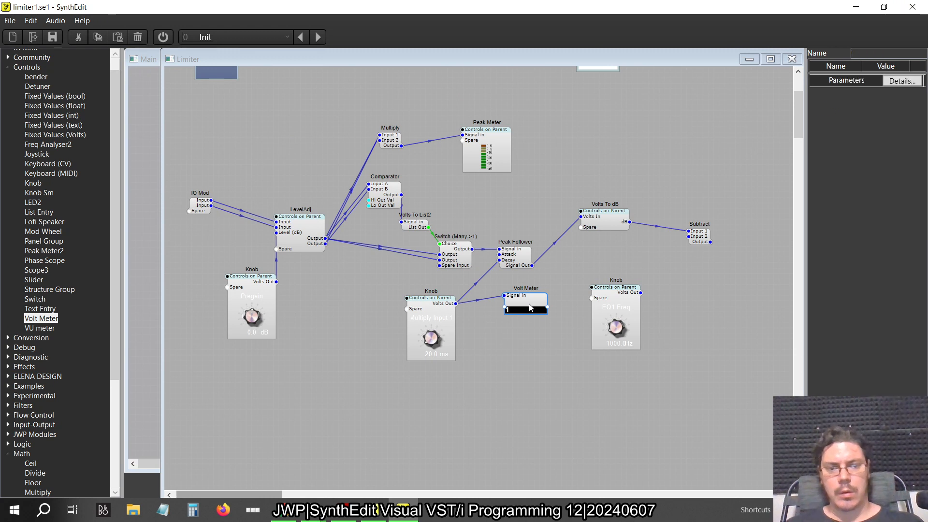
Shift the EQ1 Freq knob slightly away from the Peak Follower section and rename its parameter to Threshold
left_click_drag(619, 301, 646, 300)
left_click(892, 199)
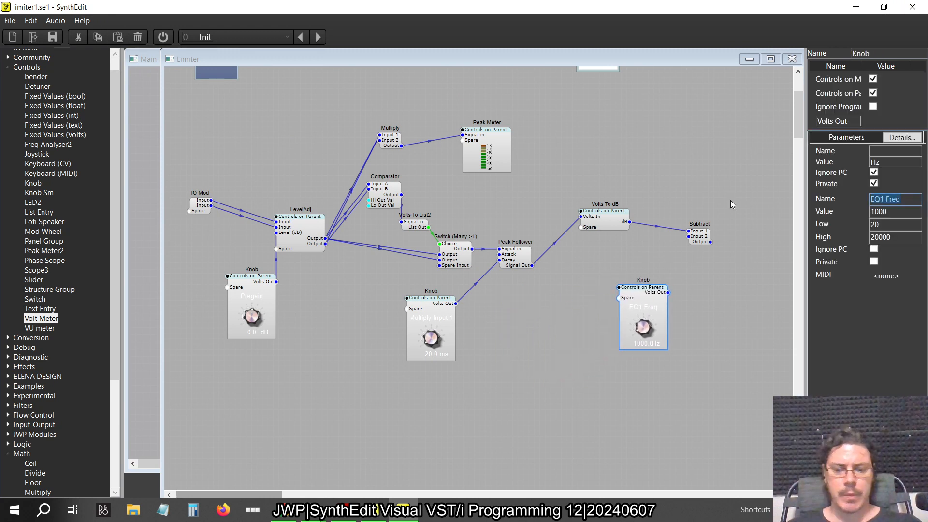
type("Threshol")
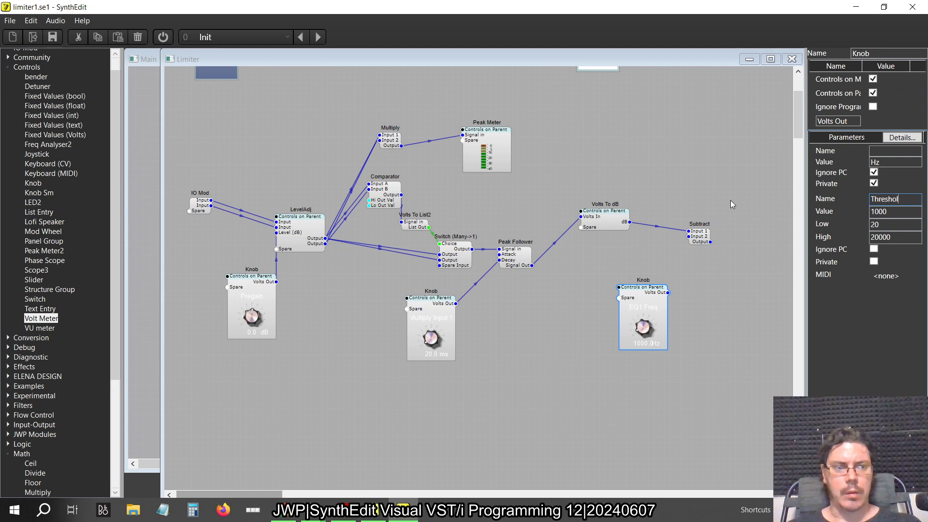
type("d")
key("Return")
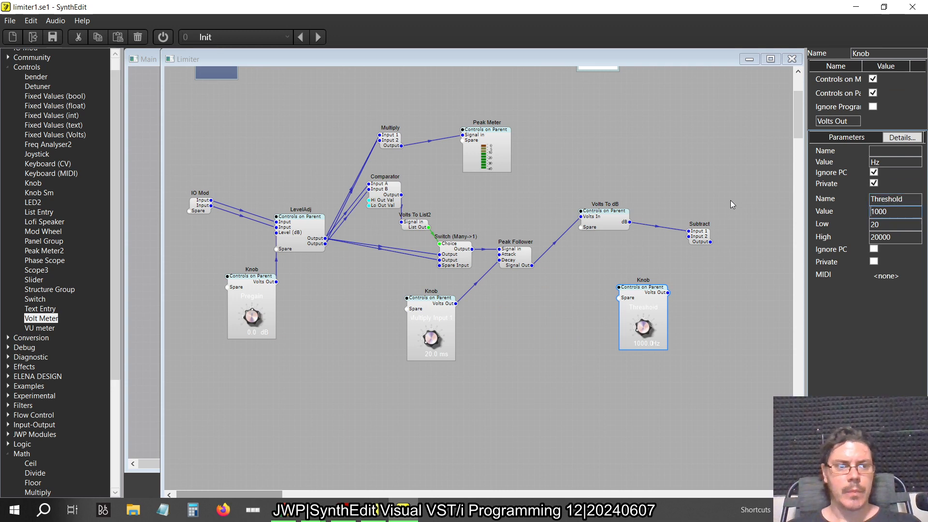
Check the knob labels in the old limiter project and on the new Limiter's panel, then return to the structure
key("alt+Tab")
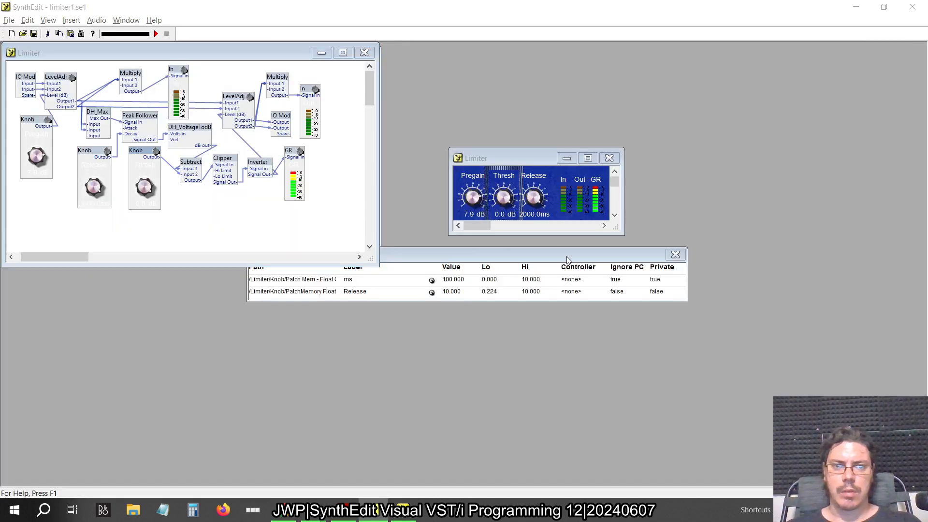
key("alt+Tab")
right_click(598, 161)
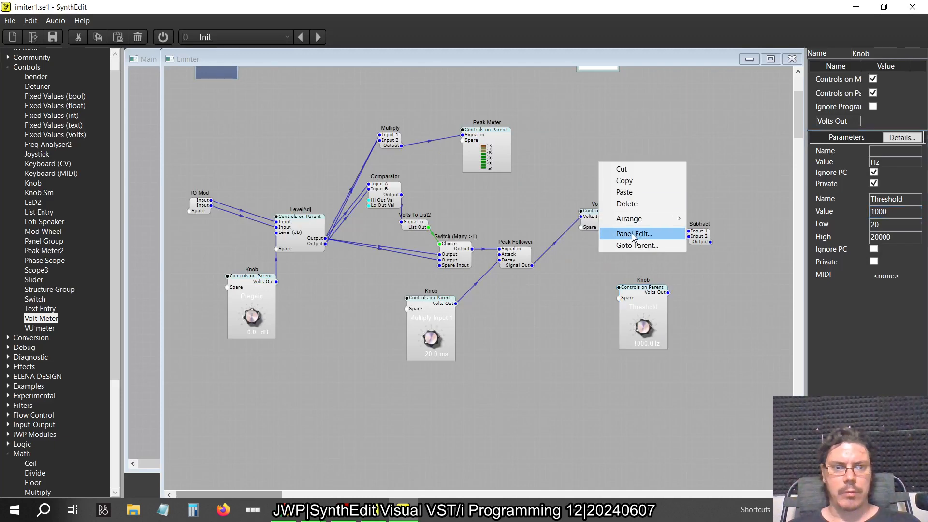
left_click(633, 233)
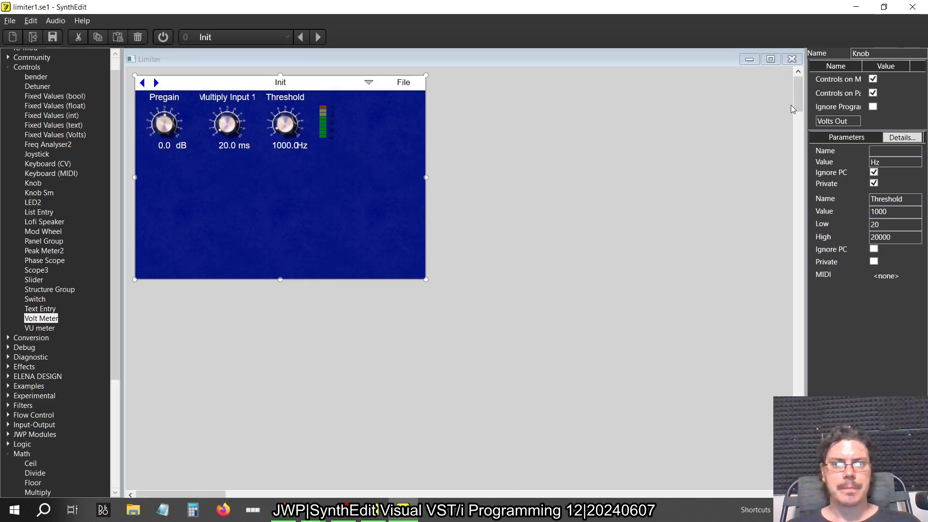
left_click(794, 61)
Rename the parameter of the knob feeding the Peak Follower's Decay to Attack
left_click(447, 313)
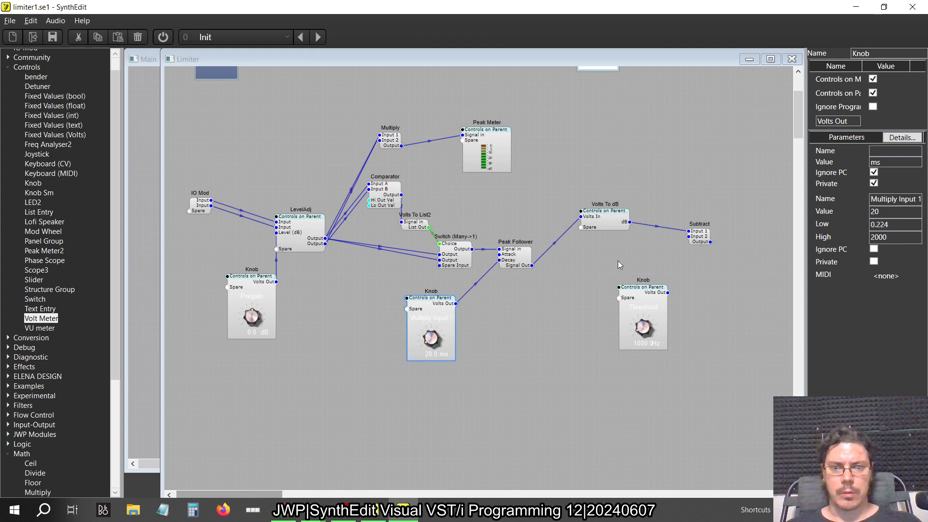
triple_click(883, 200)
type("Attack")
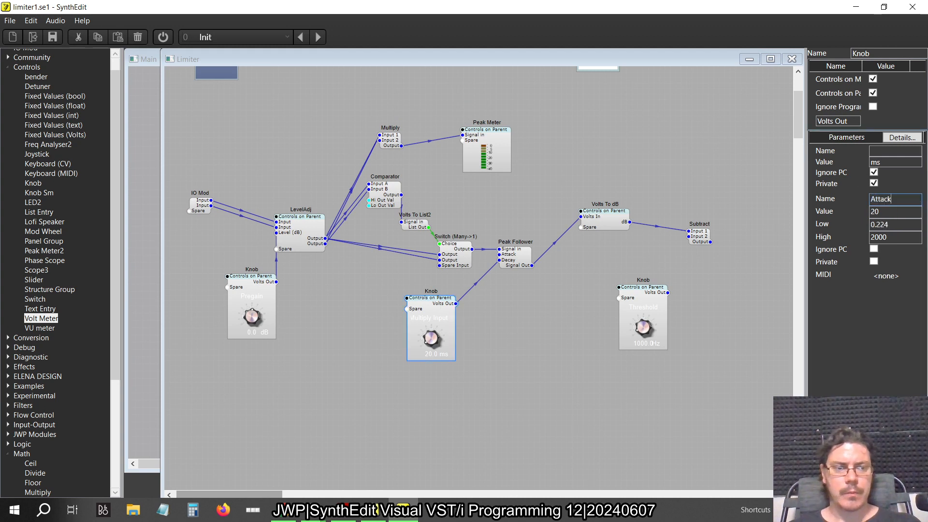
key("Return")
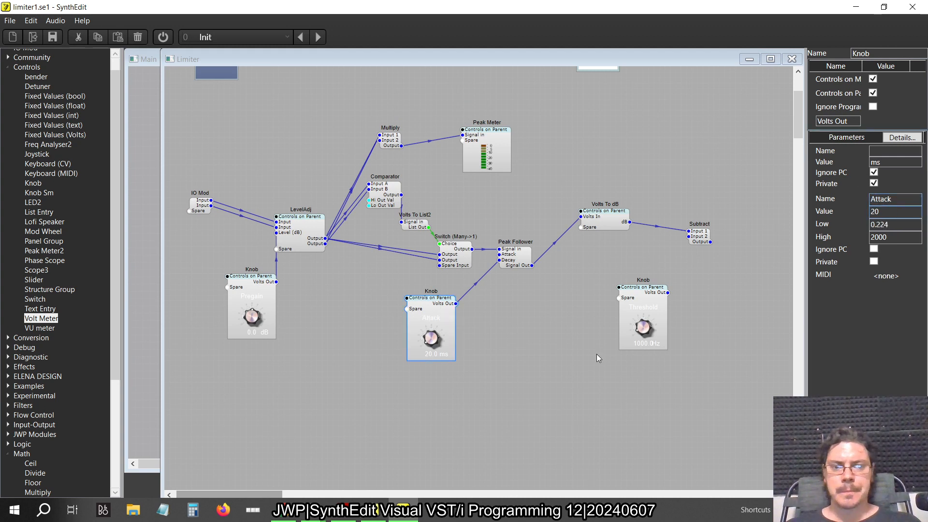
Reposition the Threshold knob and, following the old project's wiring, connect its Volts Out to Input 2 of Subtract
mouse_move(652, 289)
left_mouse_down()
mouse_move(554, 305)
mouse_move(650, 286)
left_mouse_up()
key("alt+Tab")
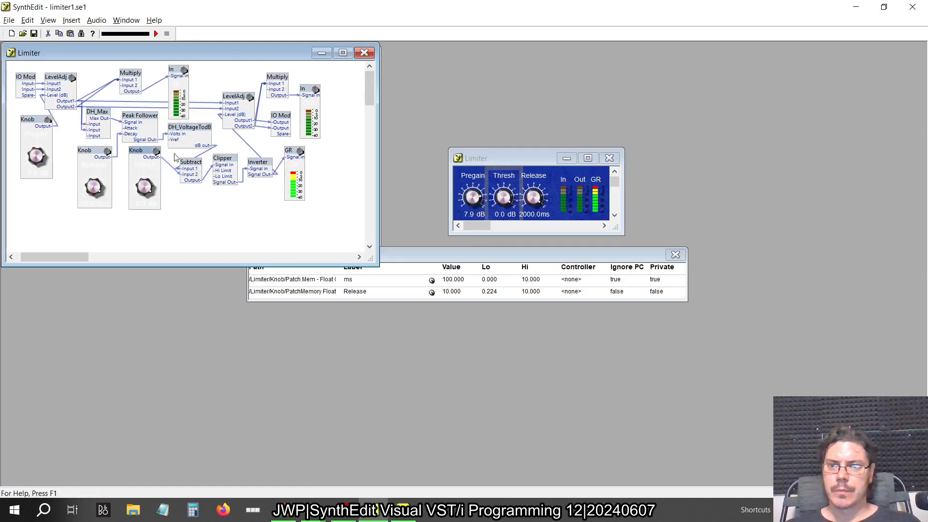
key("alt+Tab")
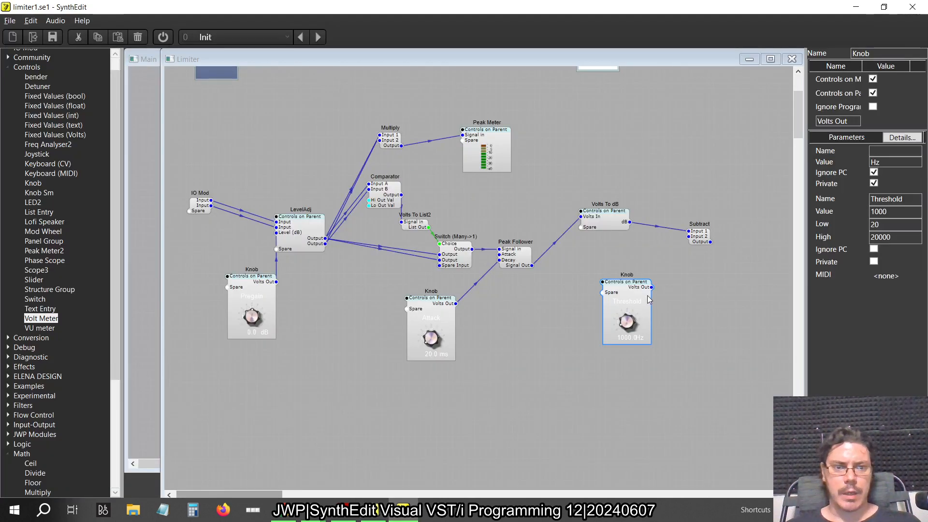
Add a Clipper module from the Effects category beside Subtract
scroll(719, 279, "right", 4)
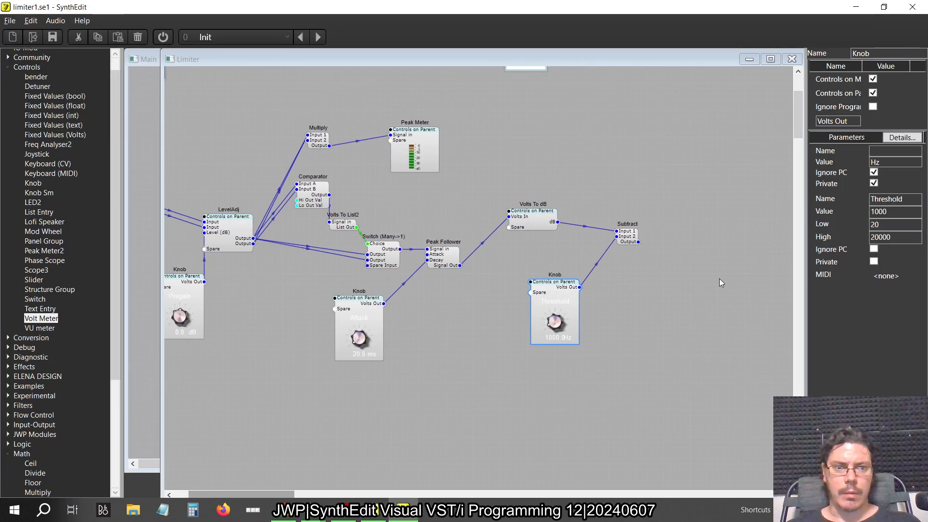
double_click(15, 68)
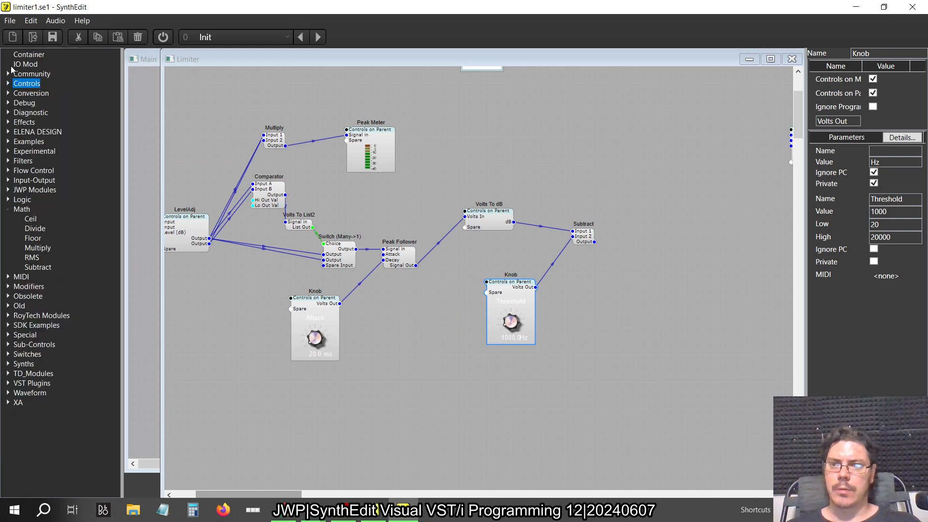
left_click(8, 123)
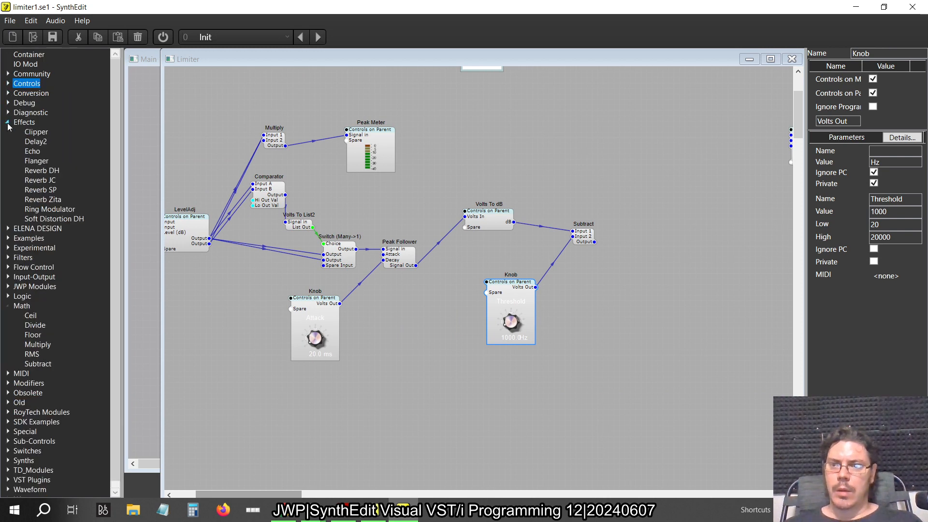
left_click_drag(30, 137, 651, 231)
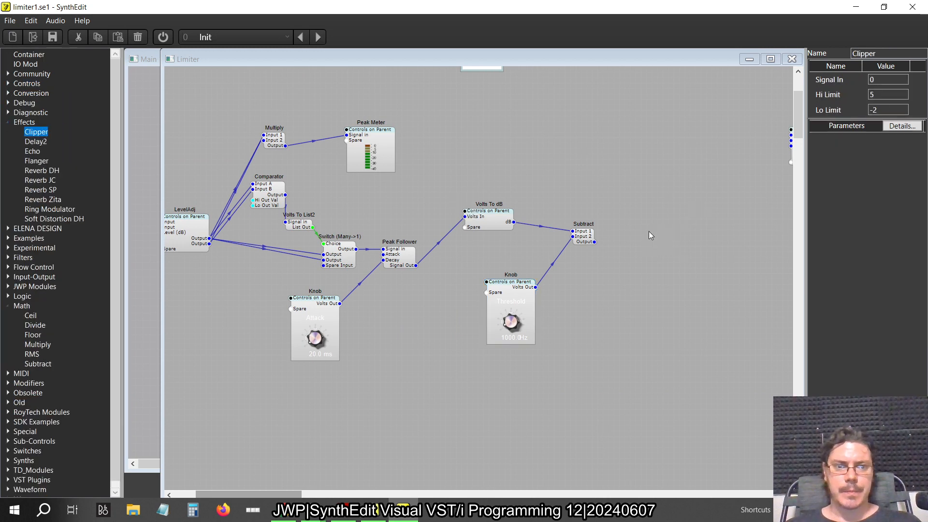
Switch to the old limiter project and open its Clipper's properties to check the Hi and Lo limits
key("alt+Tab")
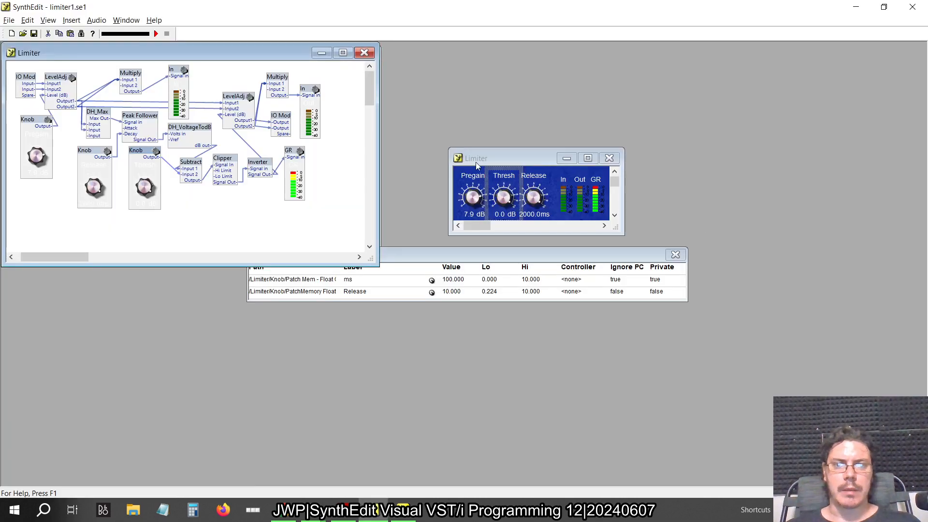
left_click(226, 163)
right_click(227, 163)
left_click(264, 260)
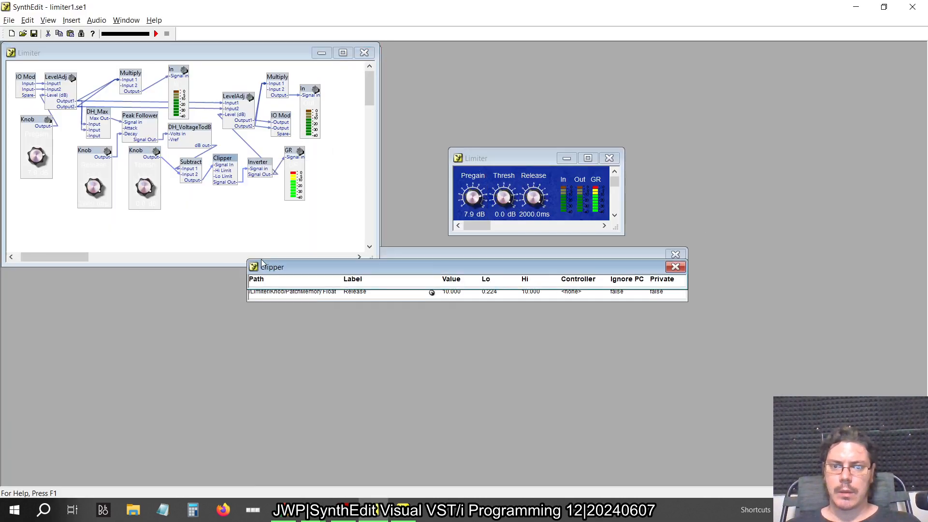
left_click(675, 267)
left_click(675, 254)
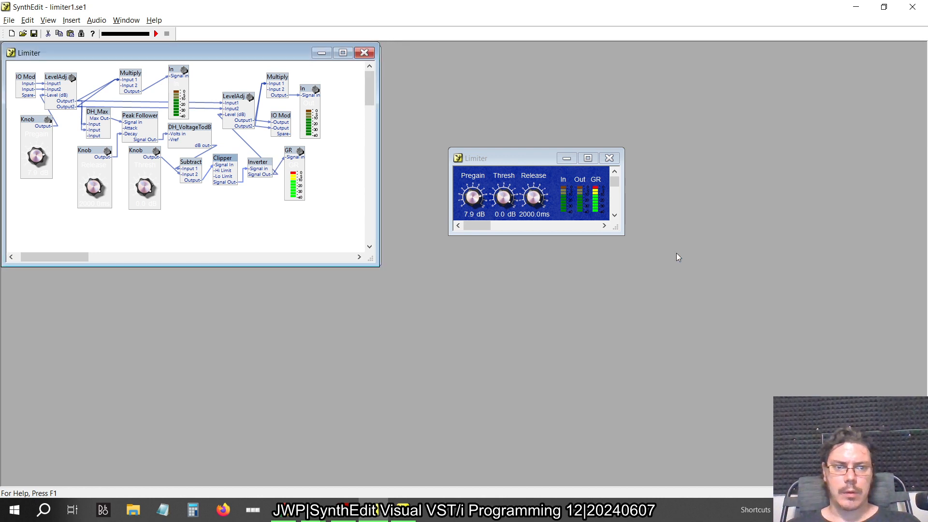
right_click(213, 165)
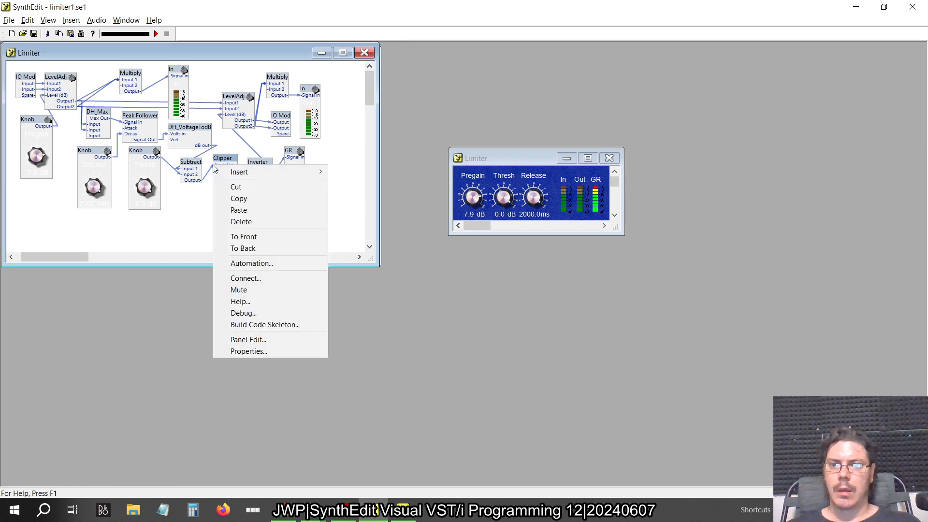
left_click(249, 338)
left_click(473, 293)
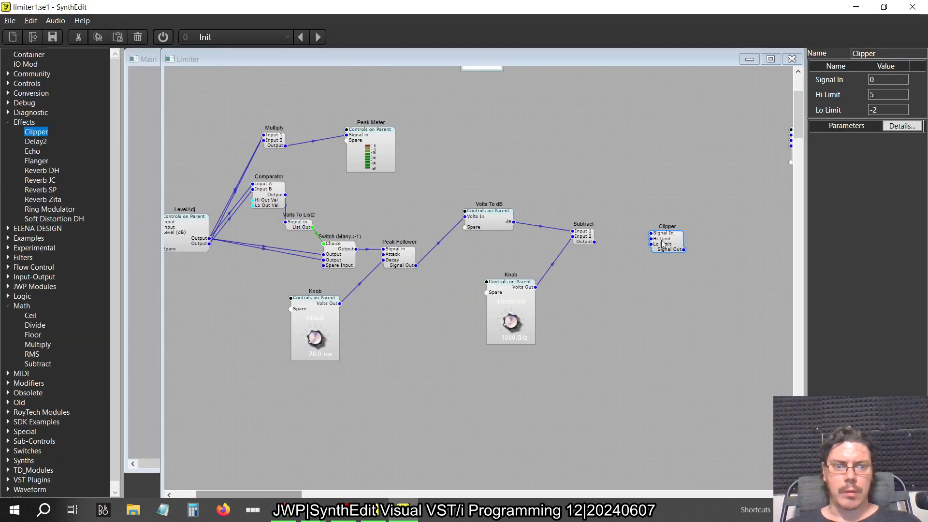
Set the new Clipper's Hi Limit to 99999 and its Lo Limit to 0
left_click(661, 240)
left_click_drag(899, 95, 802, 96)
type("99999")
key("Return")
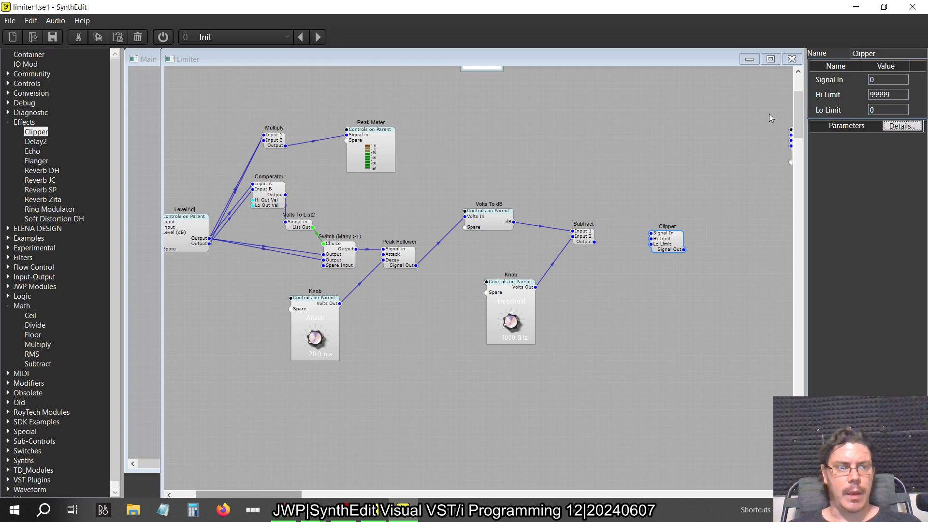
Move the Clipper closer to Subtract and, as in the old project, connect Subtract's Output to the Clipper's Signal In
left_click_drag(675, 250, 674, 254)
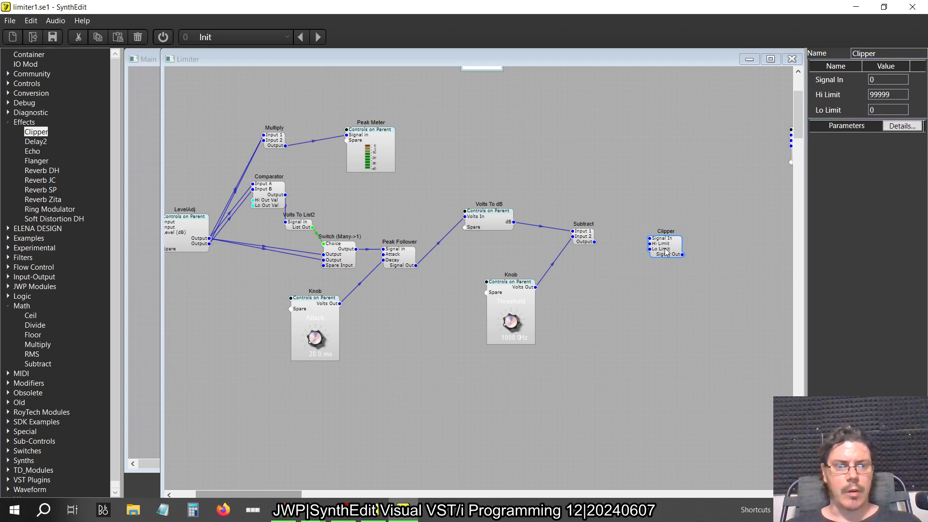
key("alt+Tab")
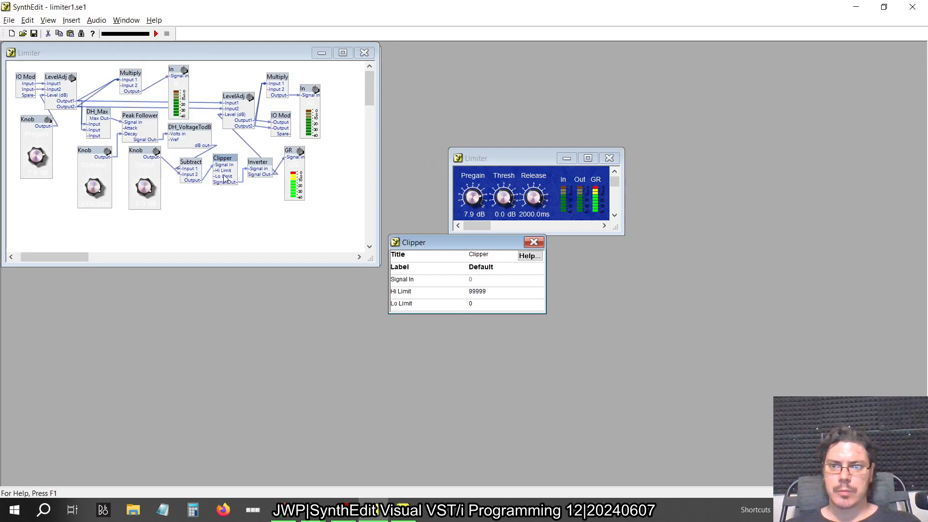
key("alt+Tab")
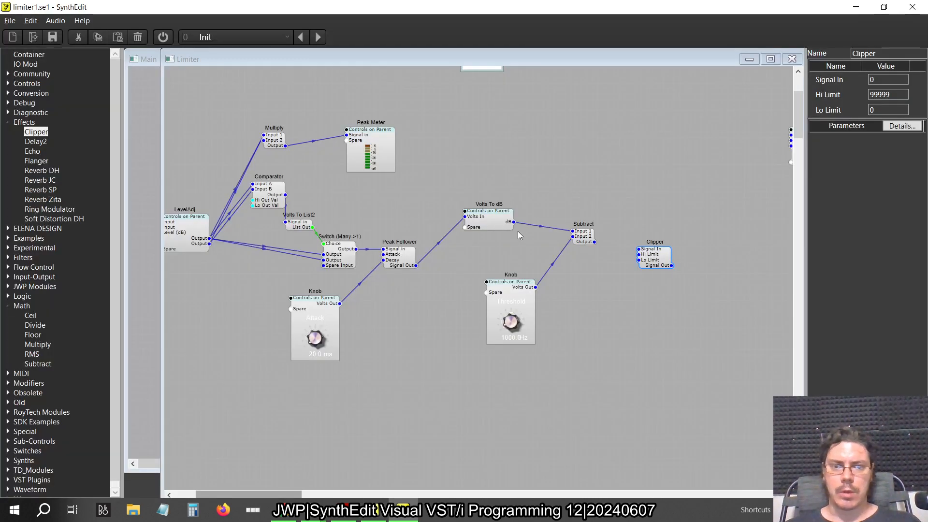
left_click(593, 243)
left_click_drag(594, 242, 639, 250)
Add an Inverter2 module from the Modifiers category and connect the Clipper's Signal Out to its Signal In
scroll(619, 293, "right", 3)
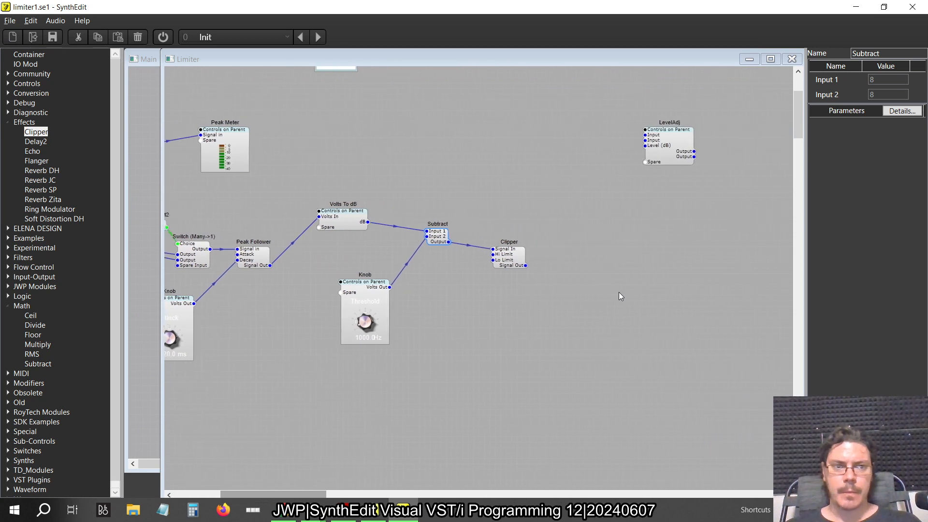
left_click(8, 122)
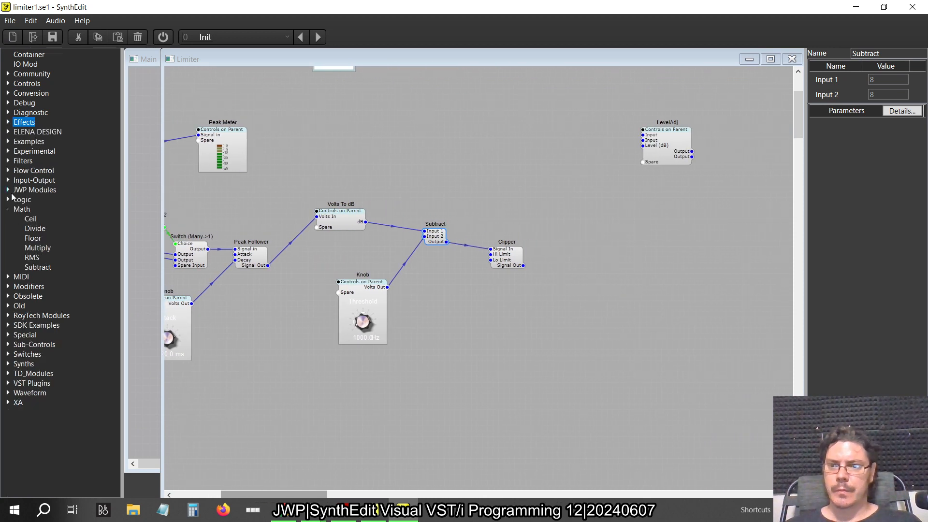
left_click(8, 209)
left_click(11, 232)
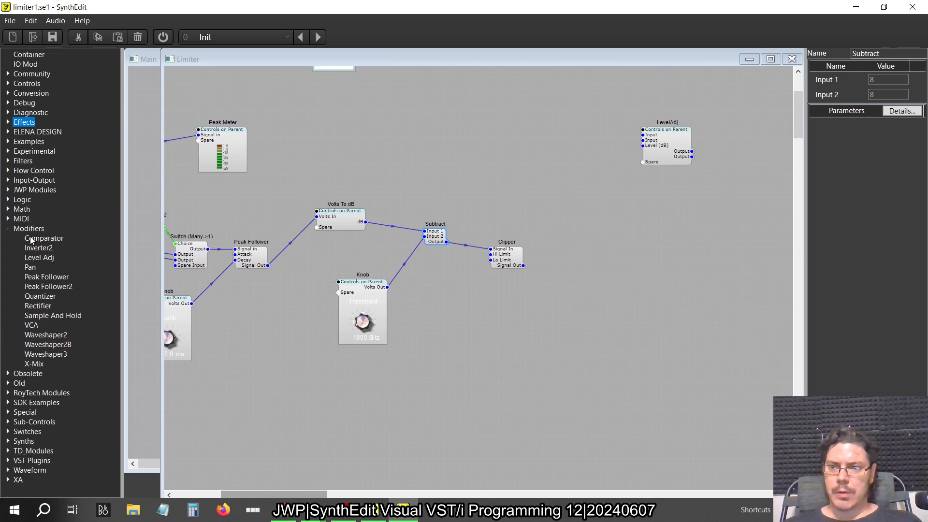
left_click_drag(39, 248, 620, 271)
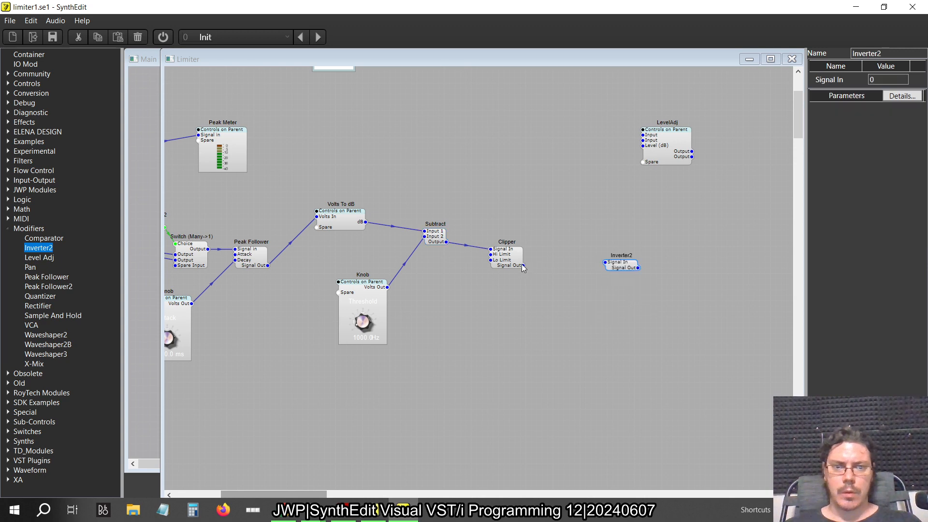
left_click_drag(522, 266, 606, 260)
Check what follows the Inverter in the old project, then duplicate the Peak Meter and place the copy beside Inverter2
key("alt+Tab")
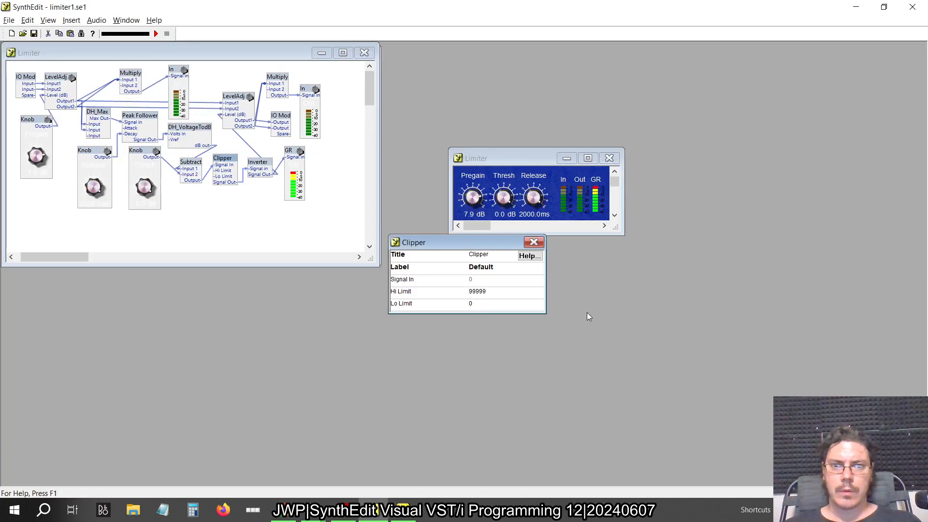
left_click(534, 241)
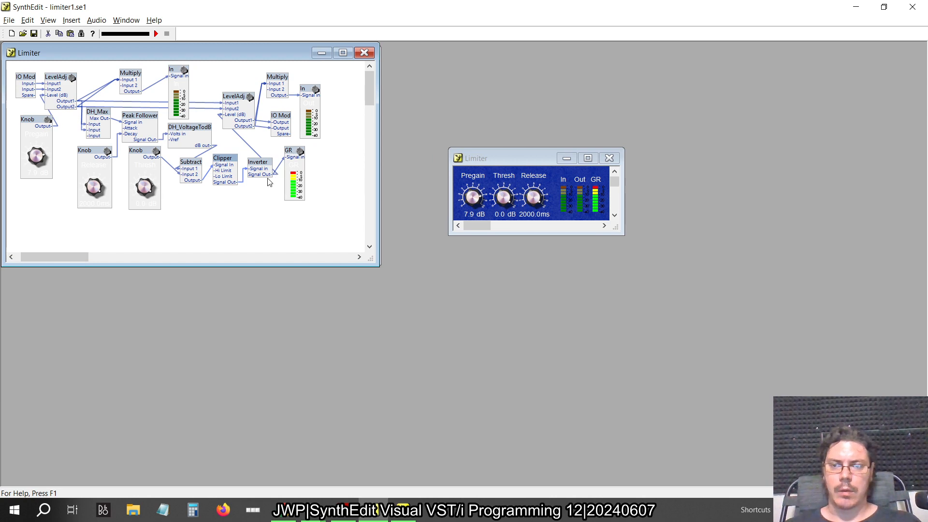
key("alt+Tab")
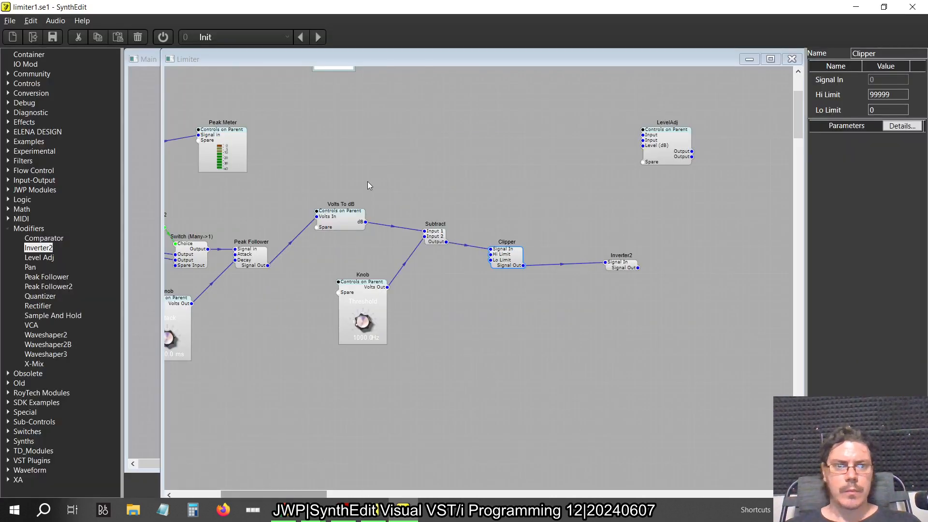
left_click(237, 140)
key("ctrl+c")
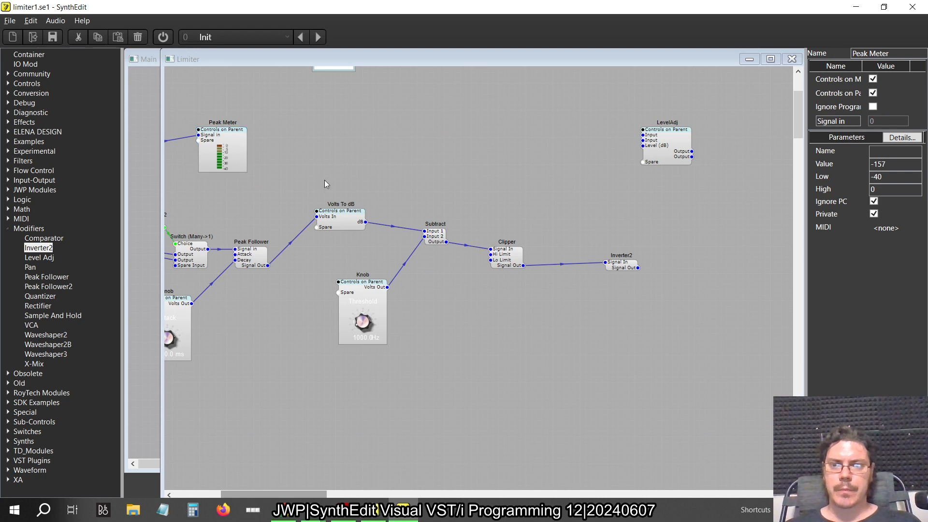
key("ctrl+v")
left_click_drag(252, 160, 718, 275)
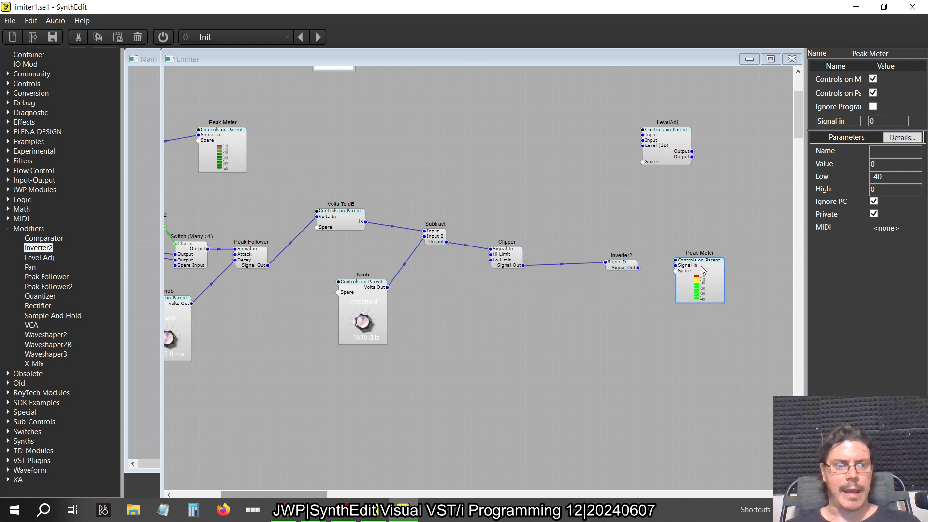
Copy the numeric readout's Text Entry4 module from inside the Attack Knob, then close the knob's structure
scroll(466, 199, "left", 5)
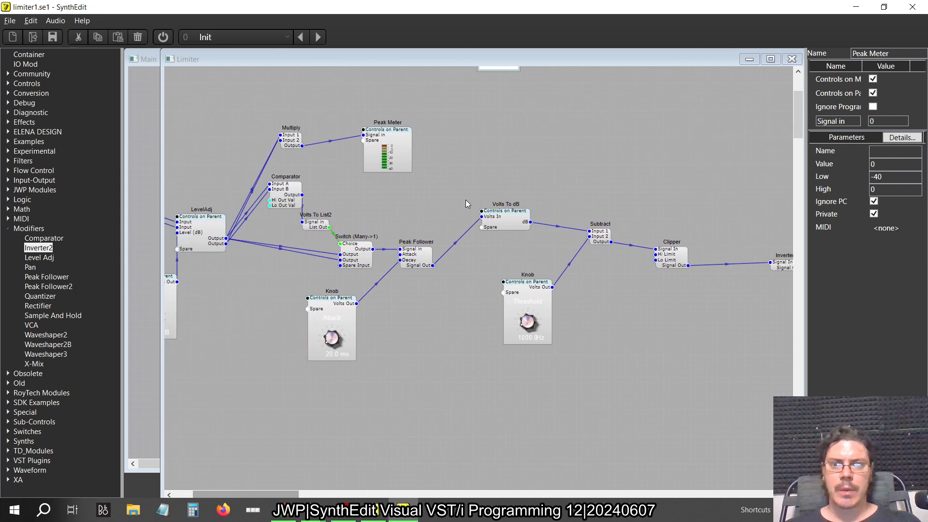
scroll(402, 133, "left", 3)
double_click(439, 312)
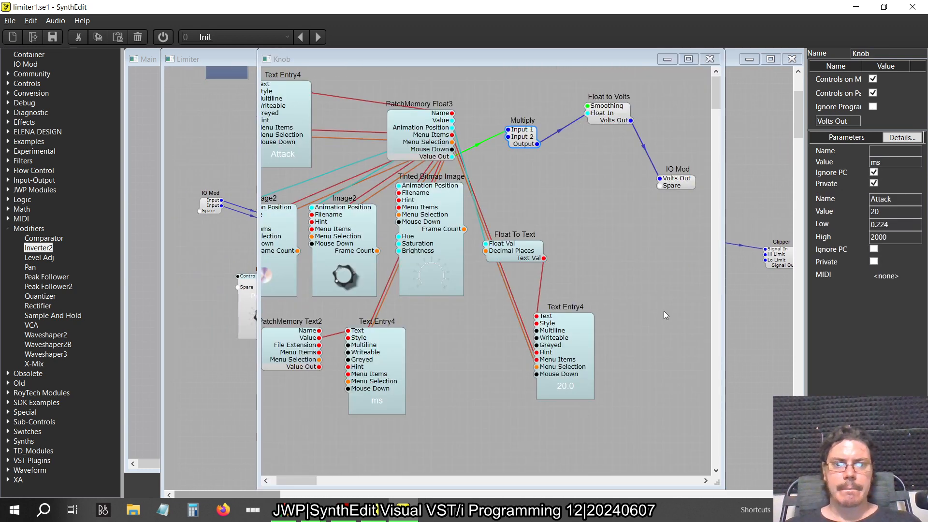
left_click(578, 346)
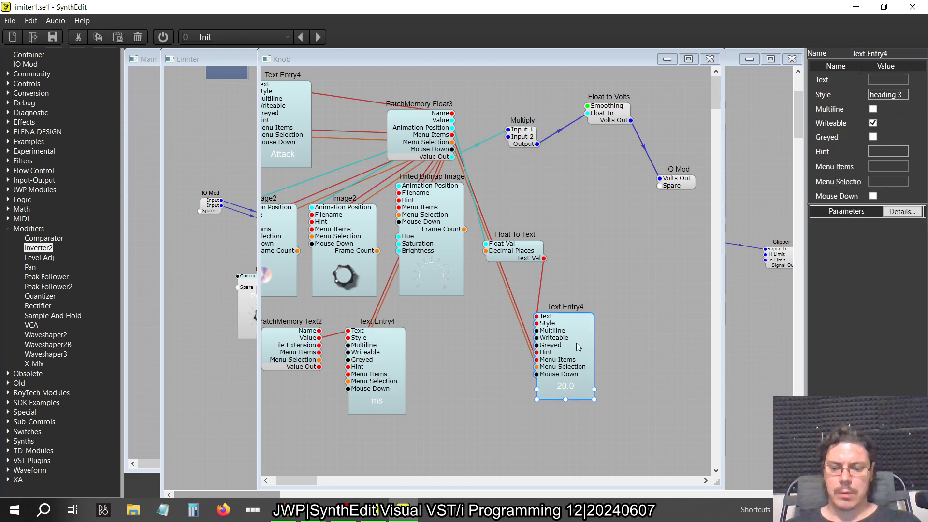
left_click(710, 59)
Check whether the Peak Meter fed by Multiply accepts pasted modules, then make its internal structure editable
double_click(500, 133)
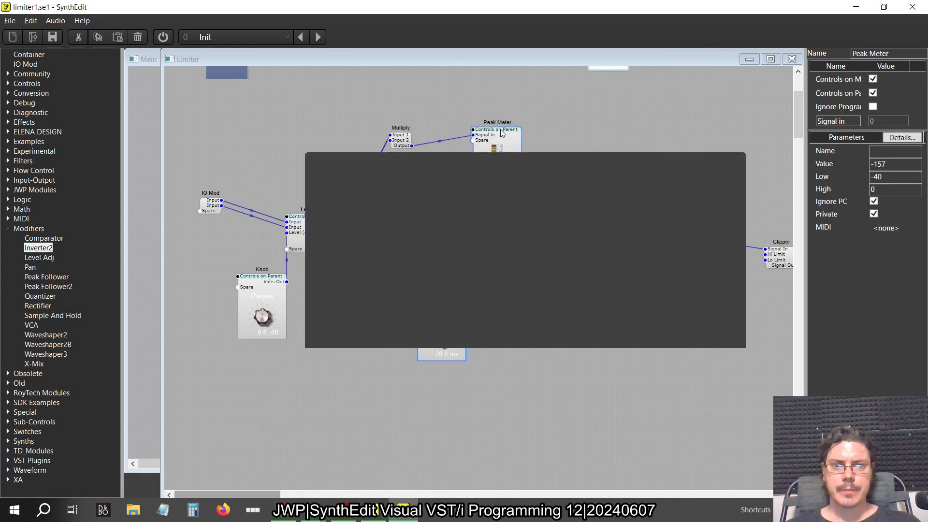
right_click(679, 234)
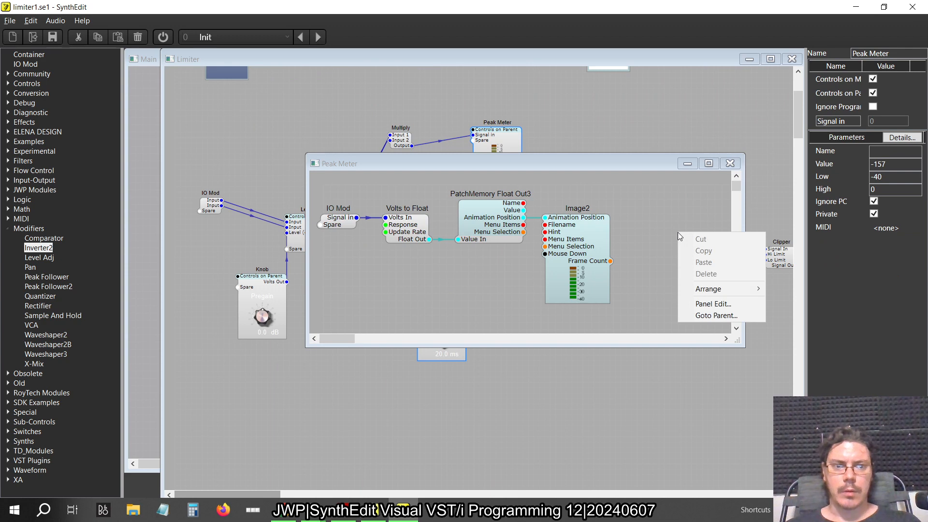
key("Escape")
left_click(730, 163)
right_click(491, 145)
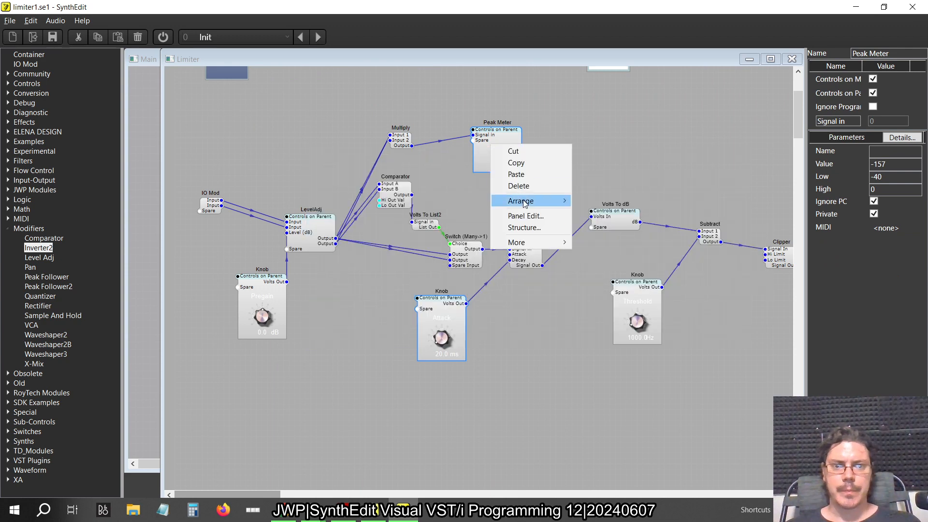
mouse_move(517, 243)
left_click(608, 276)
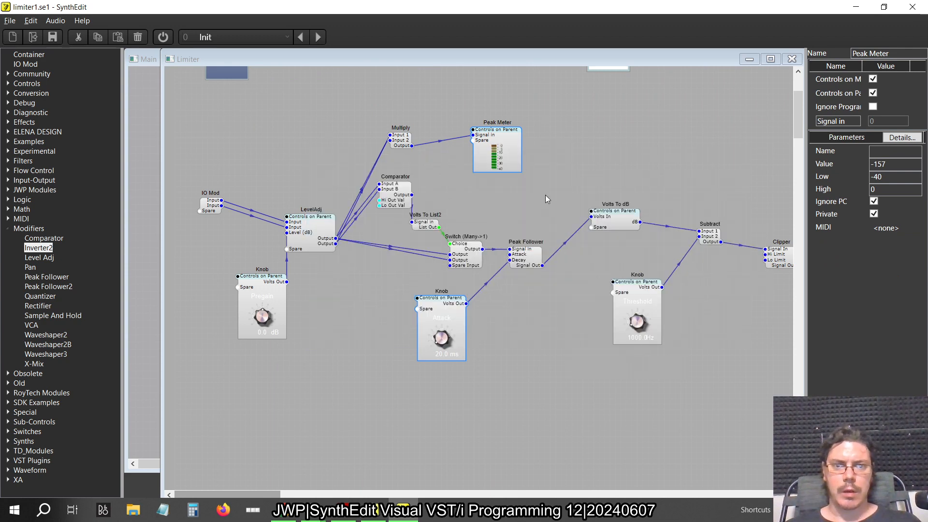
Paste the Text Entry4 module beside Image2 inside the input Peak Meter and set its Text to In
double_click(515, 156)
right_click(650, 268)
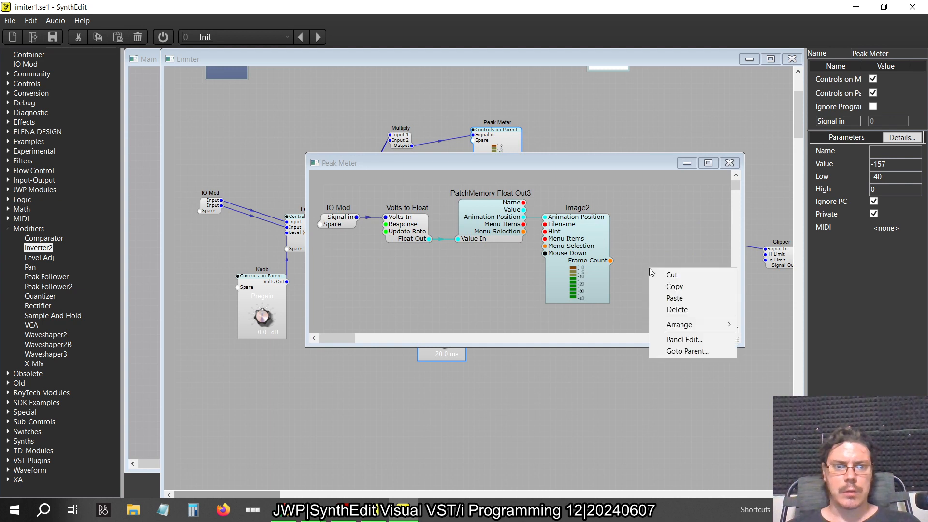
left_click(675, 298)
left_click_drag(678, 290, 664, 244)
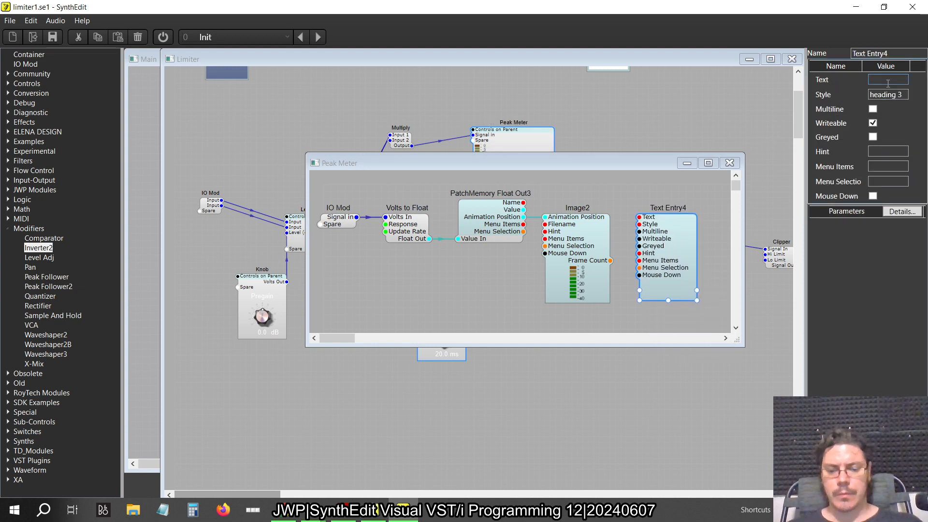
key("Return")
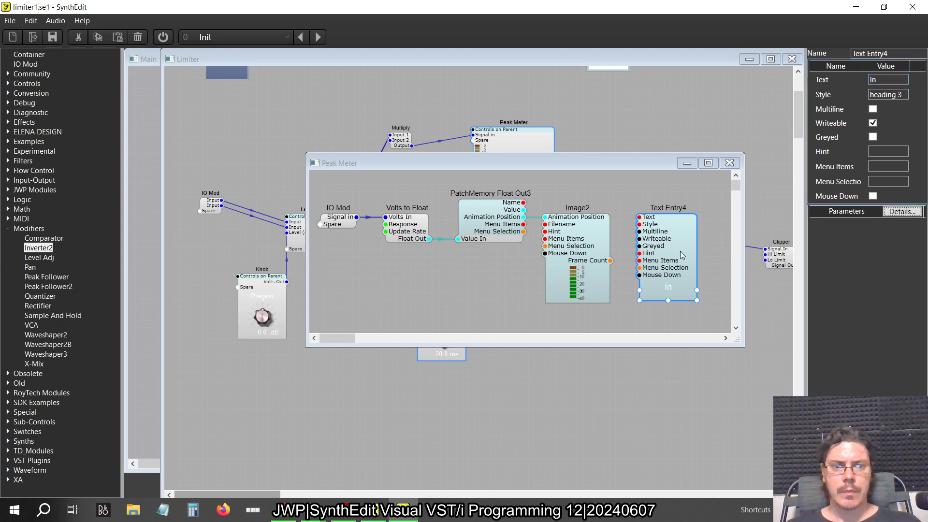
In the Peak Meter's panel layout, move the meter image to the left edge and narrow the In label to fit its text
right_click(490, 279)
left_click(525, 350)
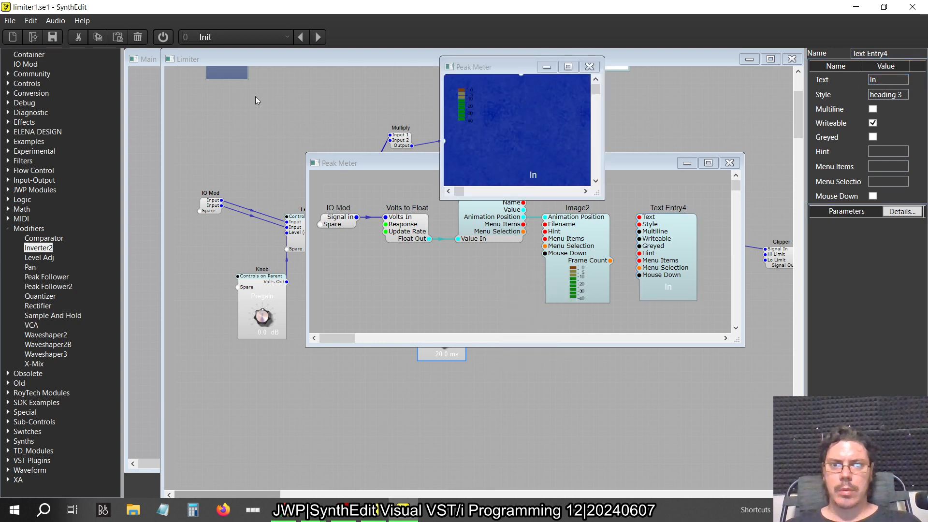
left_click(463, 114)
mouse_move(472, 94)
left_mouse_down()
mouse_move(457, 86)
mouse_move(461, 93)
left_mouse_up()
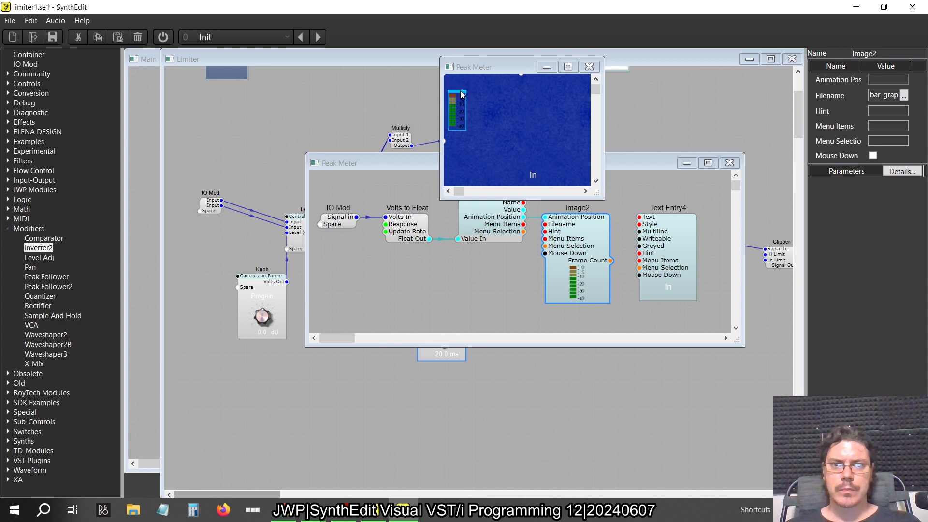
left_click(534, 175)
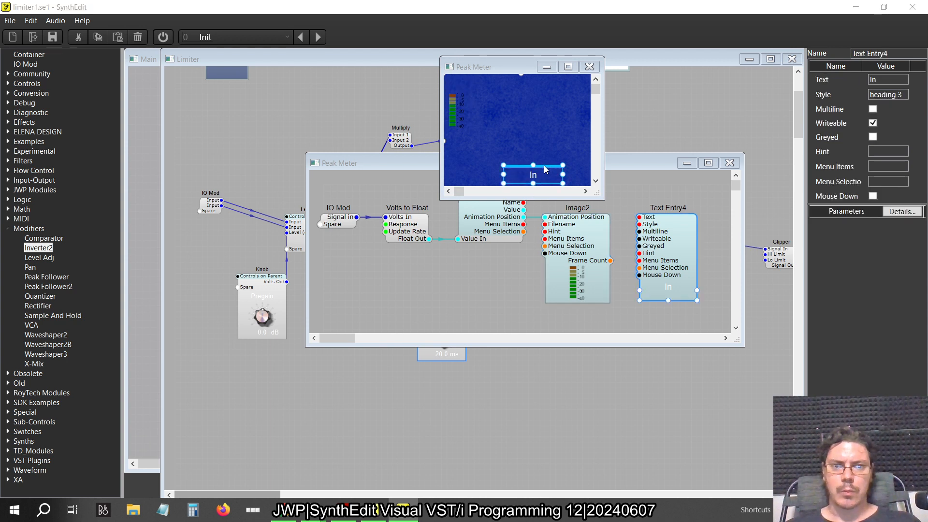
left_click_drag(563, 174, 508, 180)
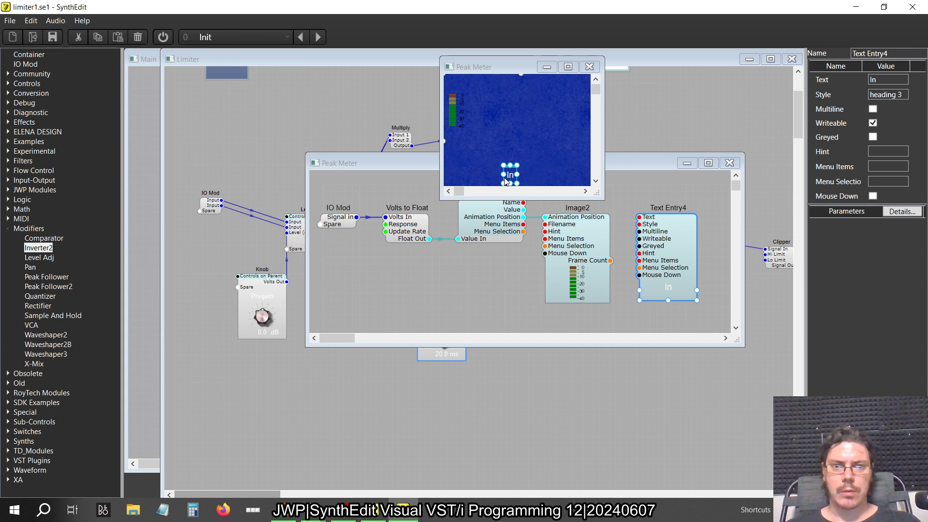
left_click_drag(517, 174, 521, 178)
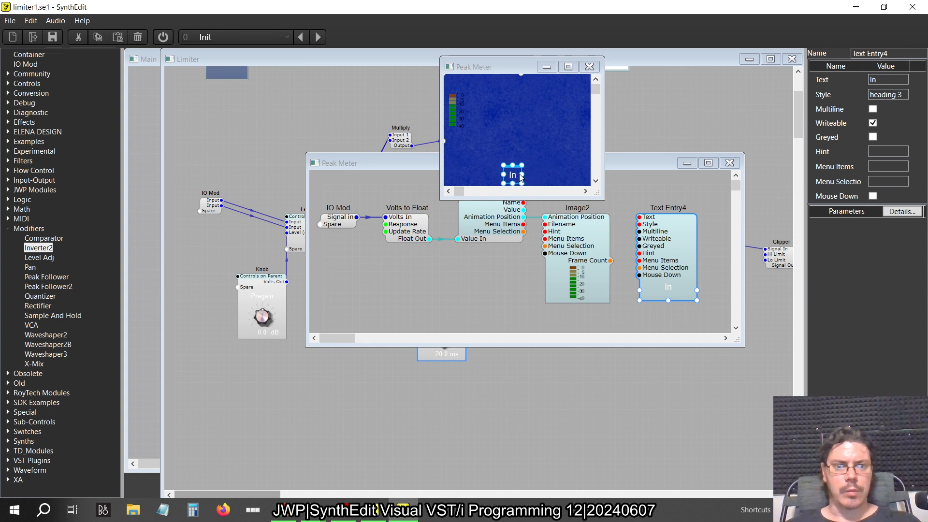
Check the meter labels in the old project's Limiter panel, then place the In label directly above the meter image
key("alt+Tab")
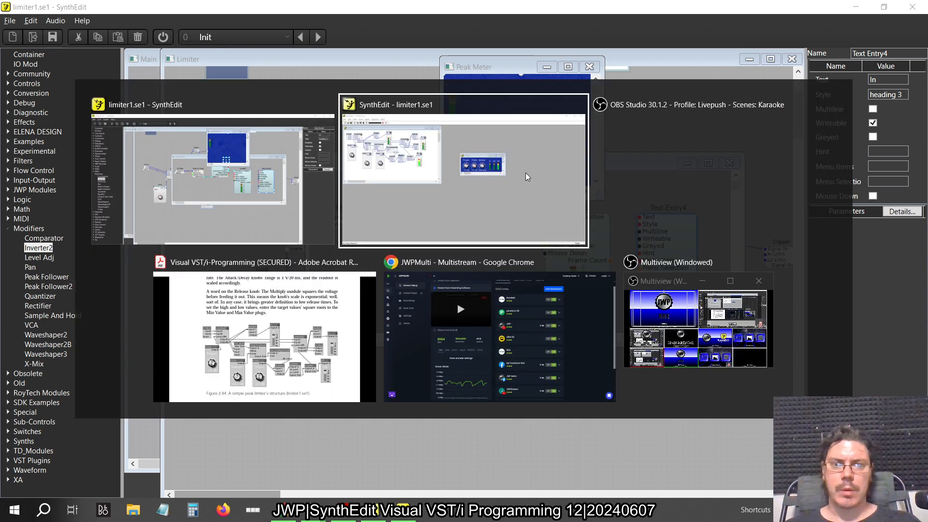
key("alt+Tab")
key("alt+shift+Tab")
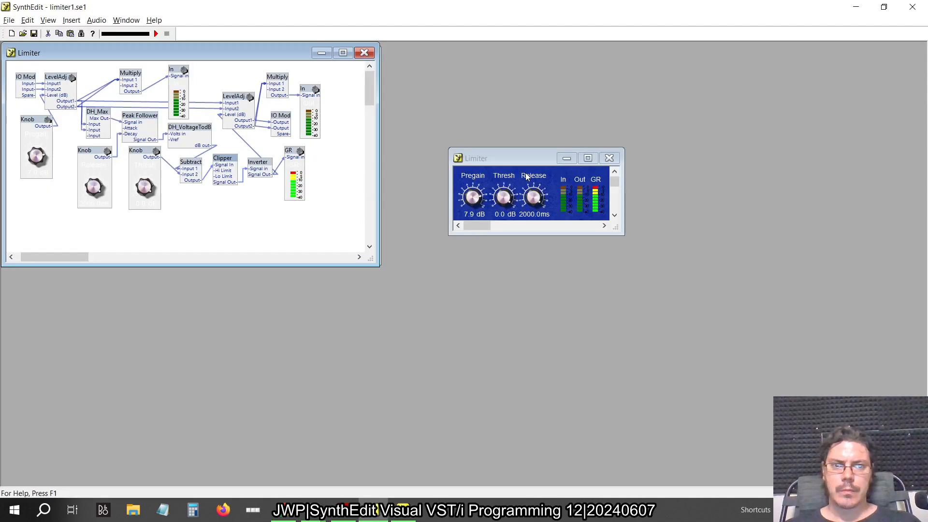
key("alt+Tab")
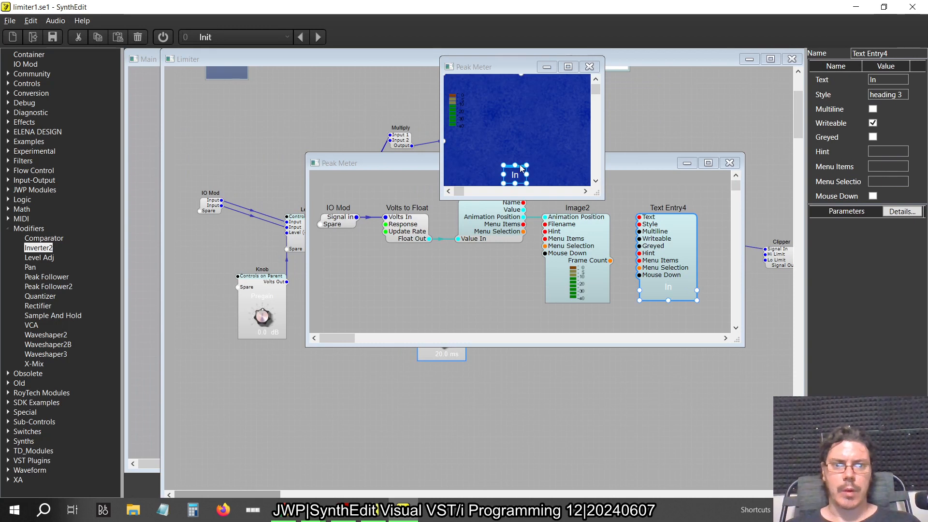
left_click_drag(521, 167, 459, 78)
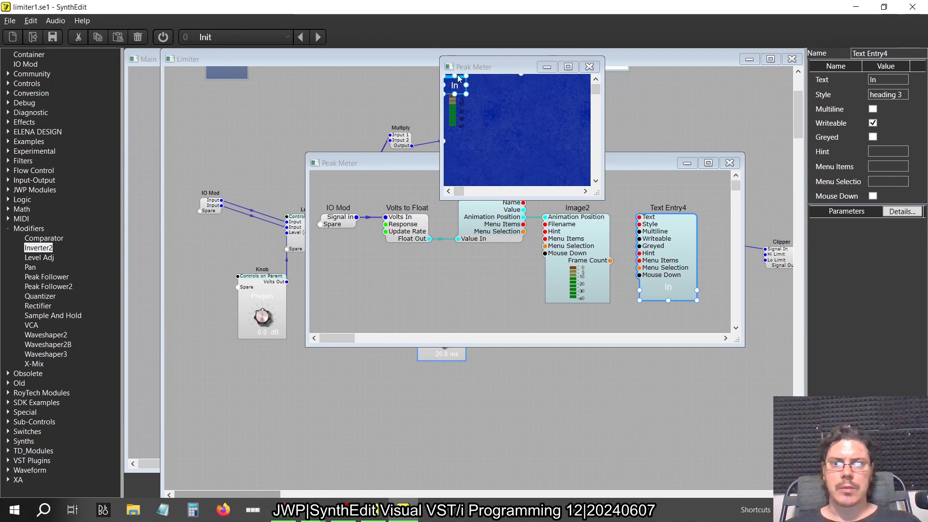
Nudge the In label slightly to the right above the meter image
left_click(462, 120)
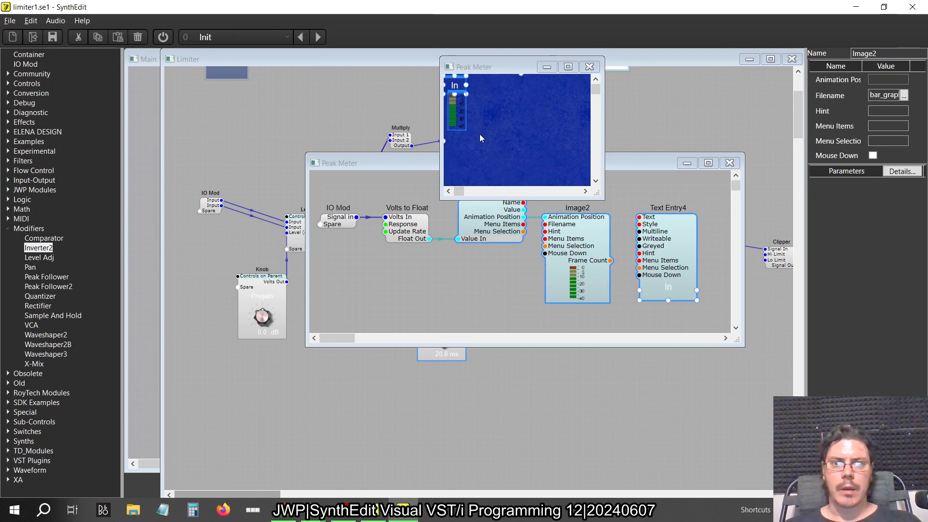
left_click(459, 79)
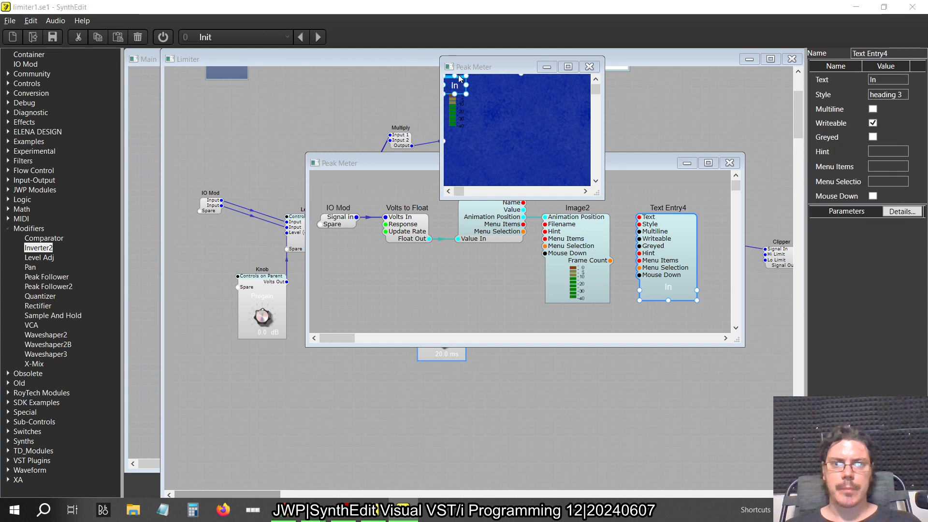
mouse_move(517, 222)
left_mouse_down()
mouse_move(496, 165)
mouse_move(512, 208)
mouse_move(537, 223)
mouse_move(518, 229)
left_mouse_up()
left_click(509, 110)
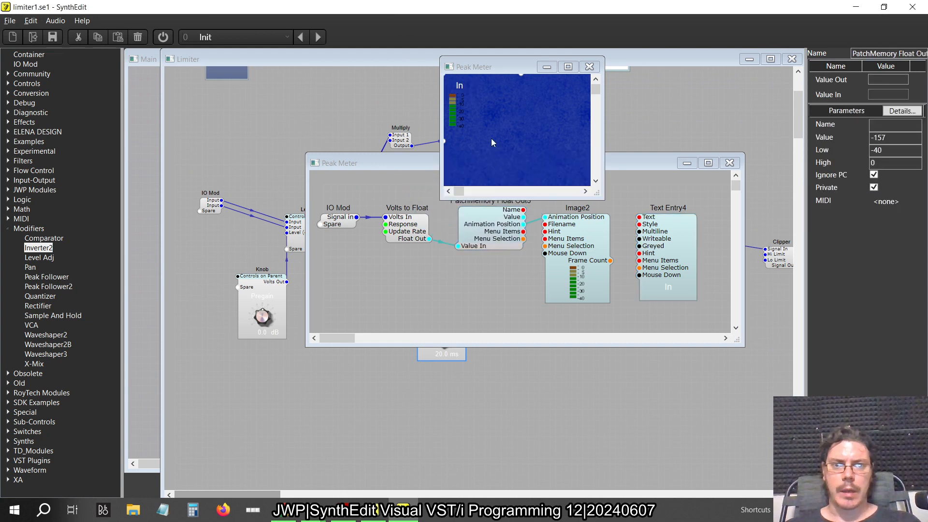
left_click_drag(492, 138, 424, 85)
left_click(486, 124)
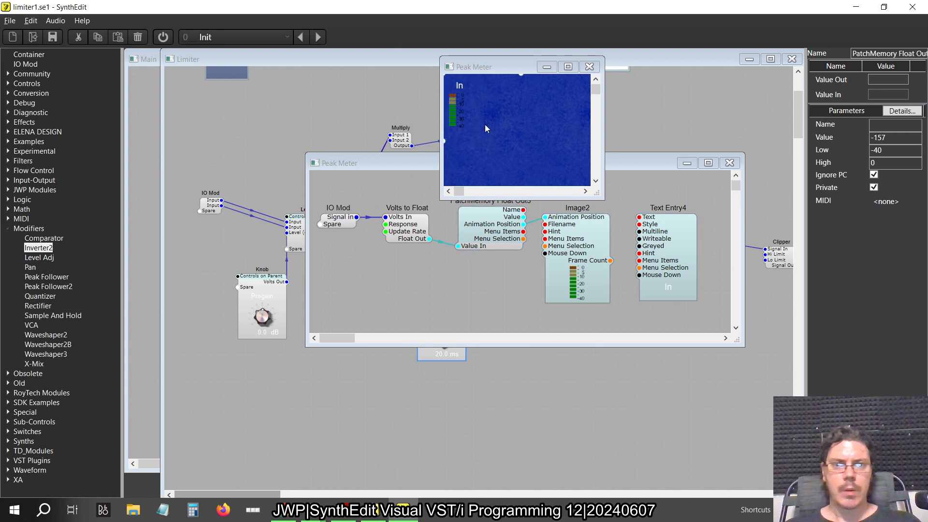
Turn off Writeable for the In label's Text Entry4 module
left_click(465, 88)
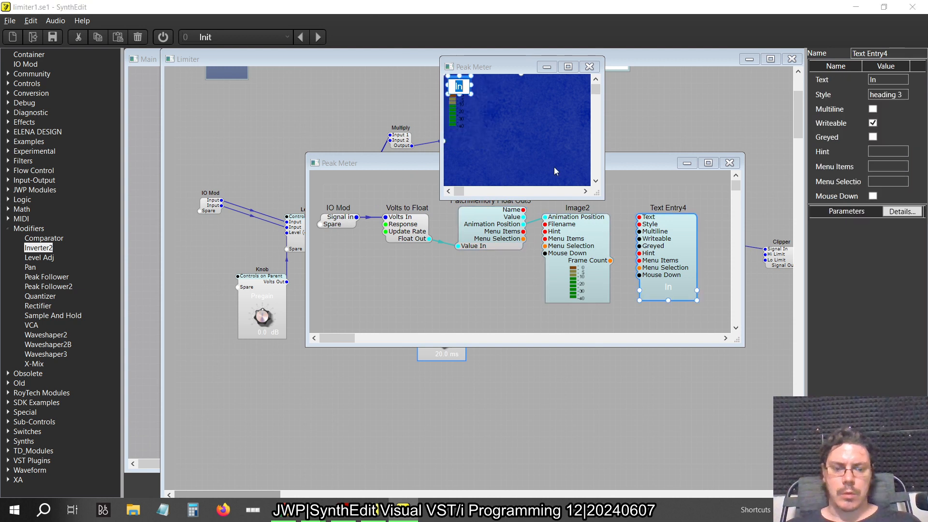
left_click(879, 124)
left_click(521, 104)
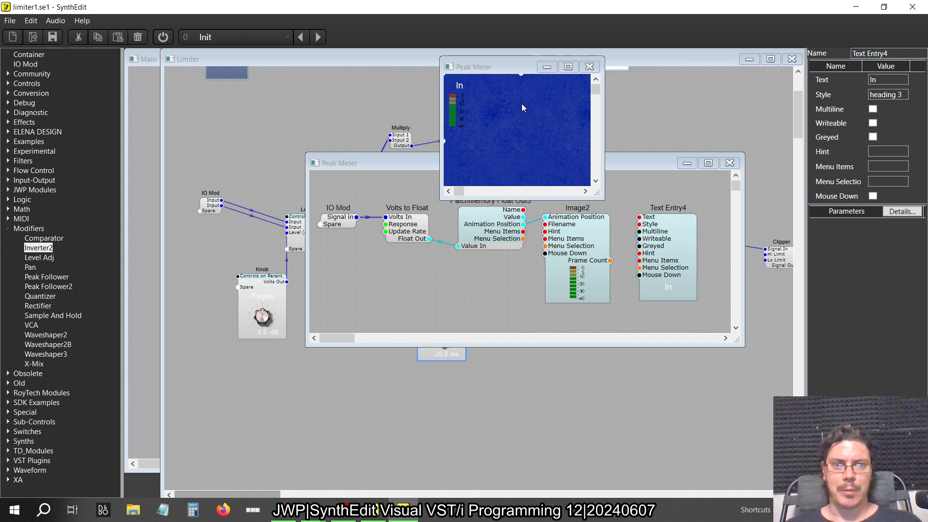
Shift the In label slightly left over the meter image, then close the Peak Meter's panel layout and structure
left_click(466, 87)
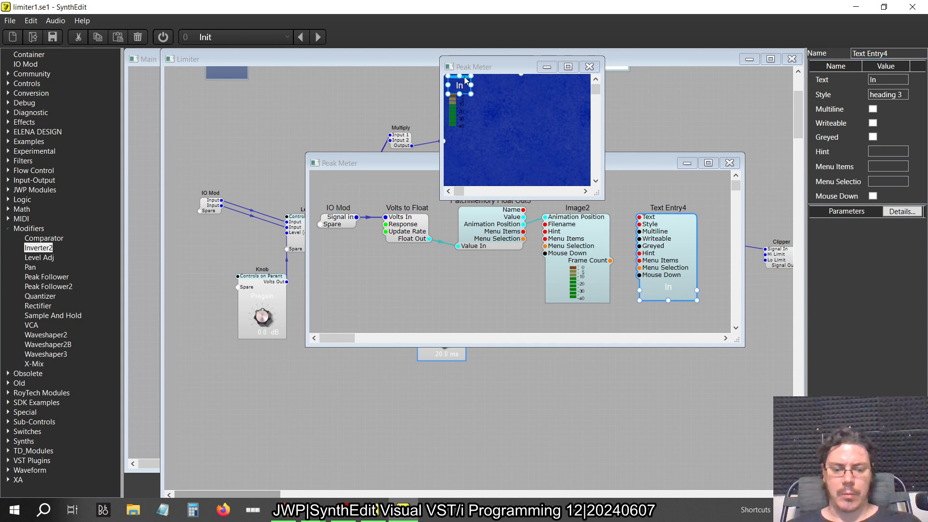
left_click_drag(465, 76, 464, 76)
left_click_drag(496, 133, 365, 94)
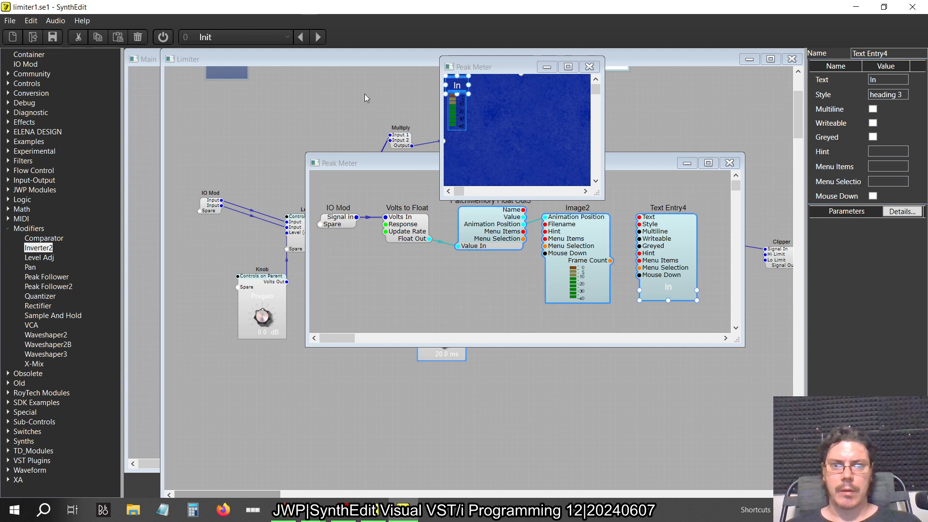
left_click(589, 67)
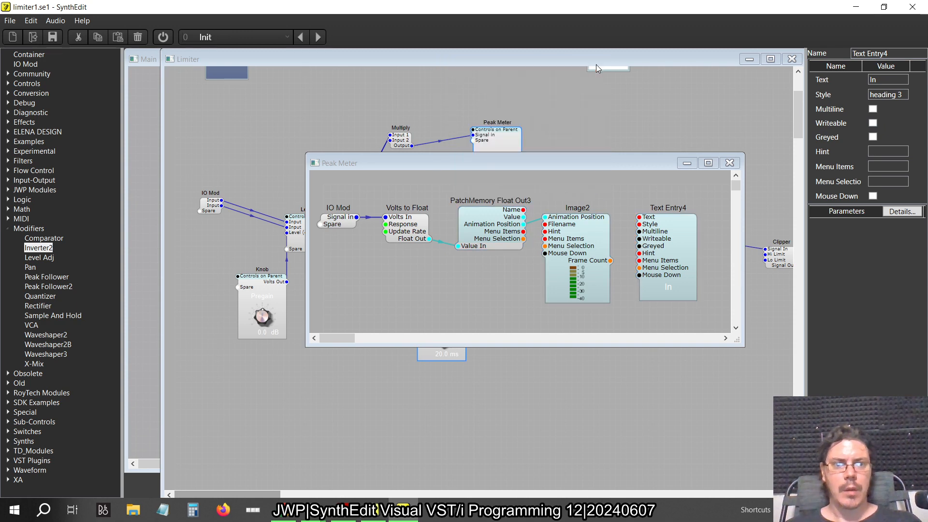
left_click(730, 163)
Make the internal structure of the Peak Meter beside Inverter2 editable
scroll(650, 278, "right", 8)
double_click(596, 266)
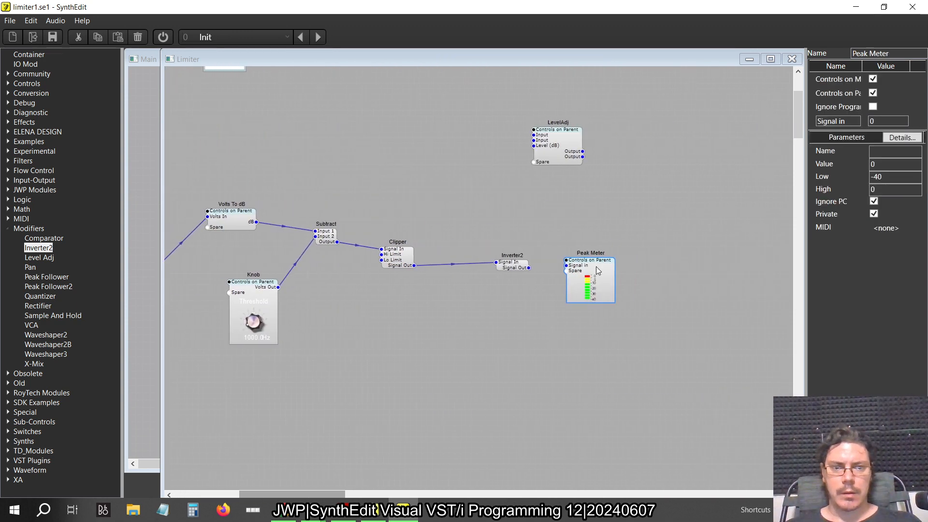
right_click(649, 263)
left_click(647, 244)
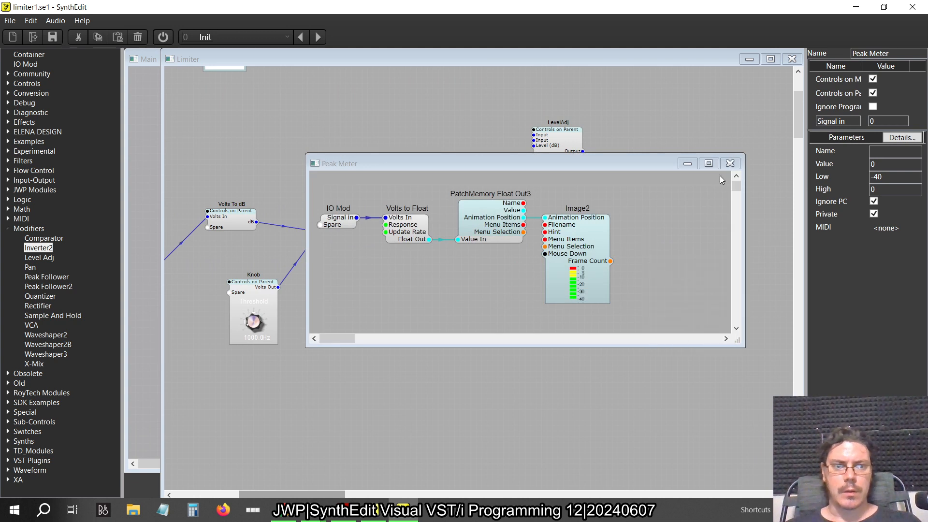
left_click(729, 164)
right_click(602, 265)
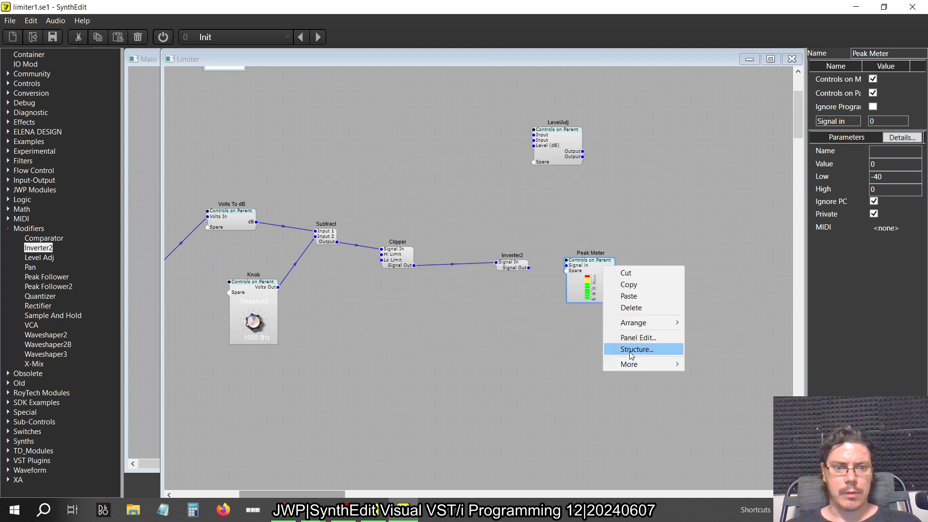
mouse_move(629, 365)
left_click(700, 400)
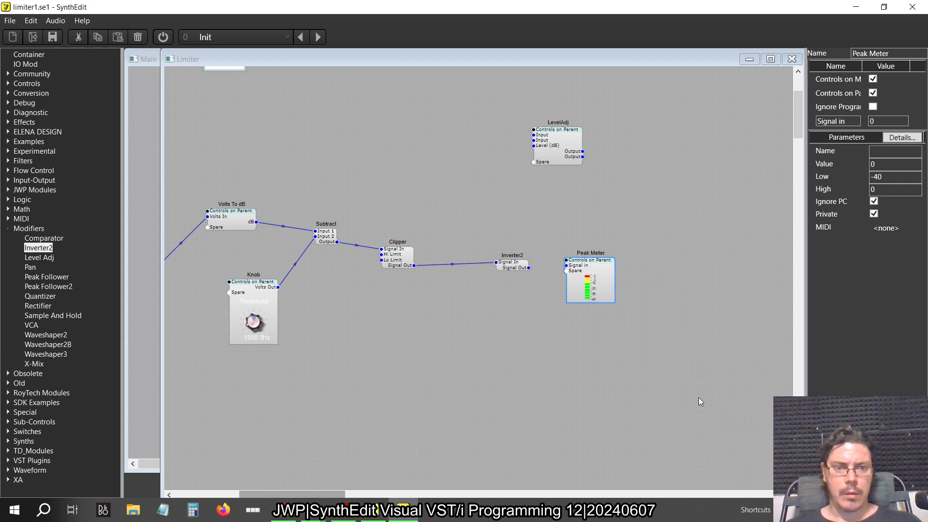
Paste the Text Entry4 label beside Image2 inside the Peak Meter next to Inverter2 and set its Text to GR
double_click(608, 277)
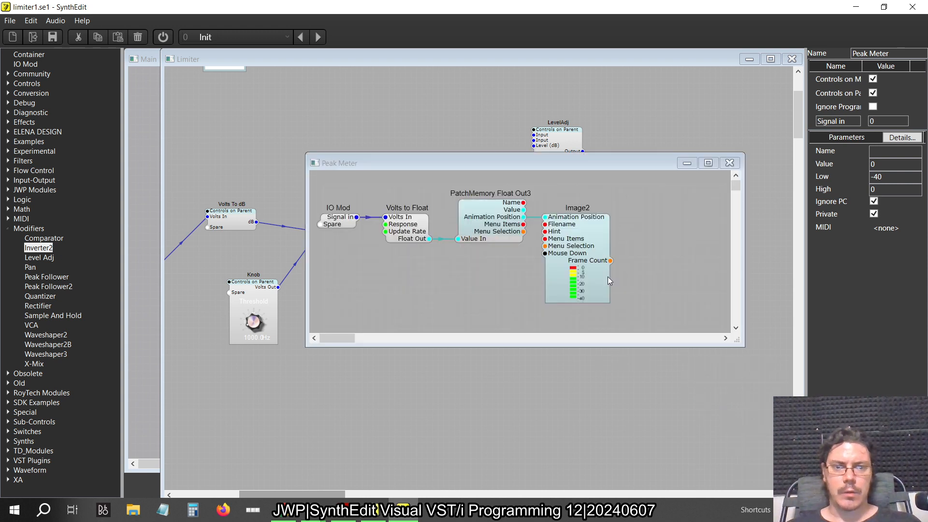
right_click(633, 213)
left_click(659, 244)
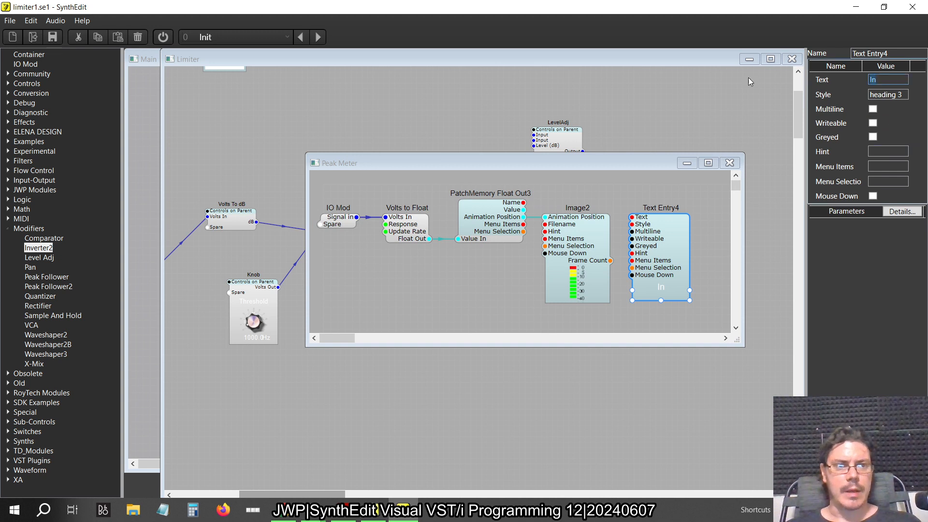
type("GR")
key("Return")
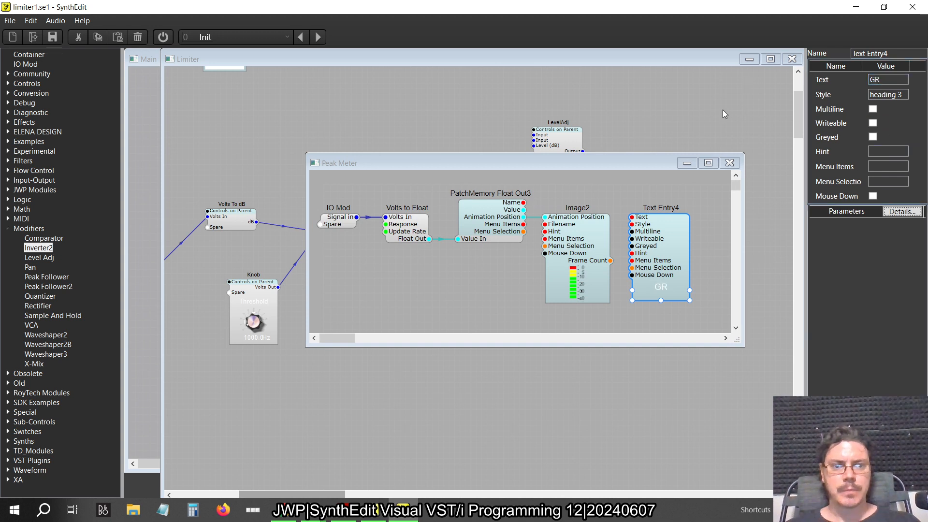
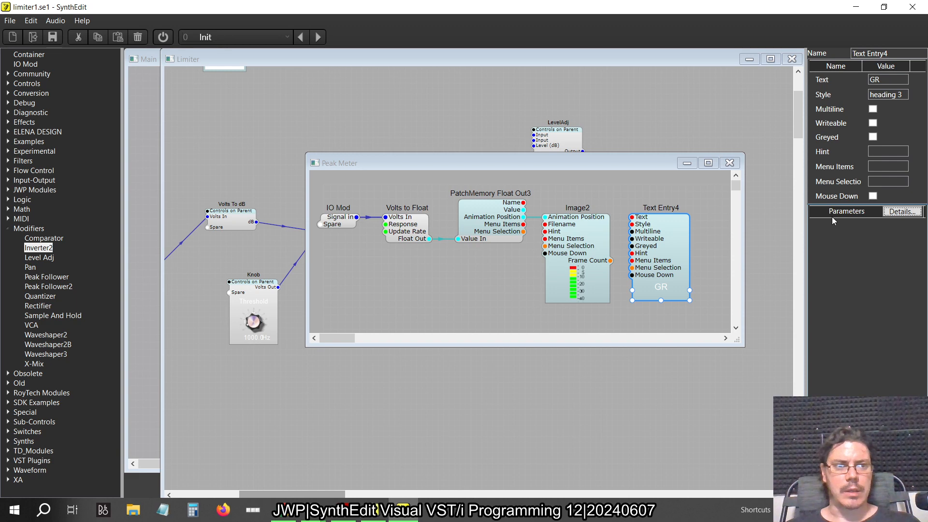
Close the Peak Meter's structure, open the panel layout of the Peak Meter beside Inverter2, and shift its GR label slightly toward the meter image
left_click(737, 166)
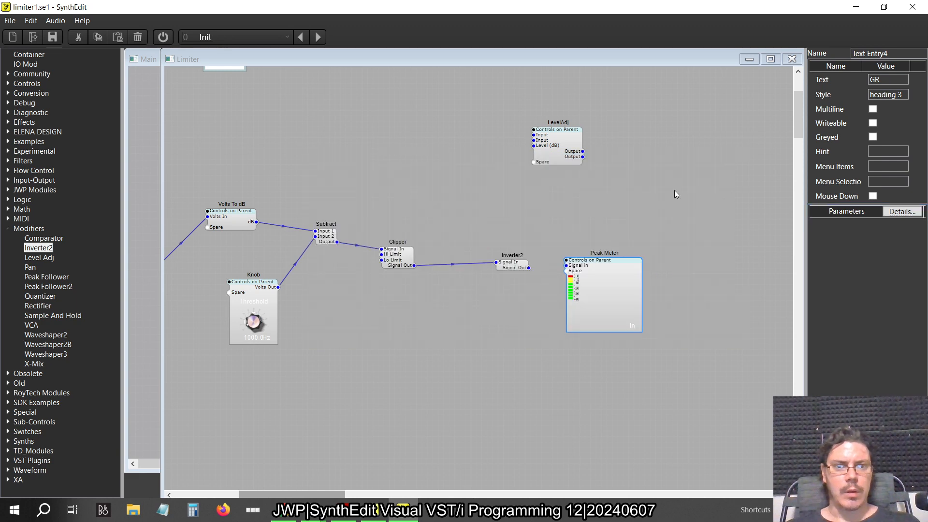
scroll(590, 200, "up", 1)
scroll(591, 200, "down", 2)
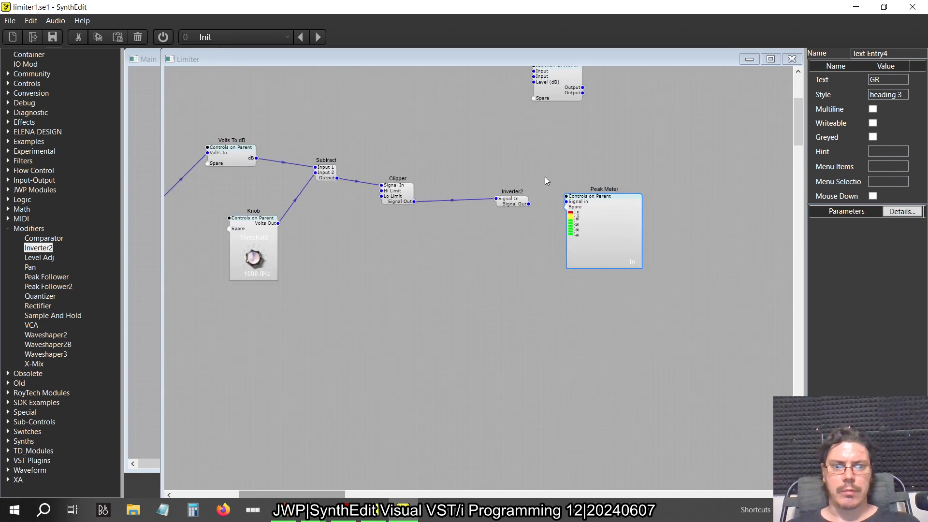
right_click(623, 213)
left_click(643, 280)
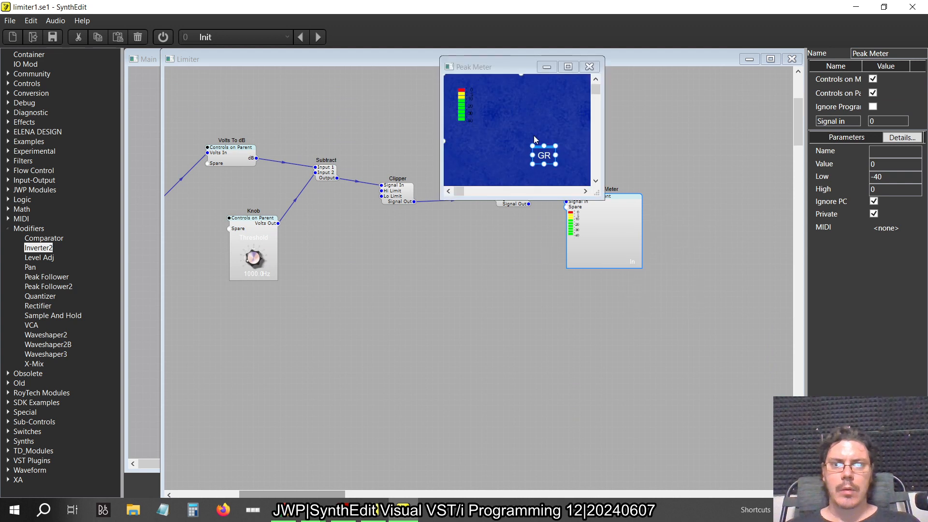
left_click_drag(549, 146, 474, 144)
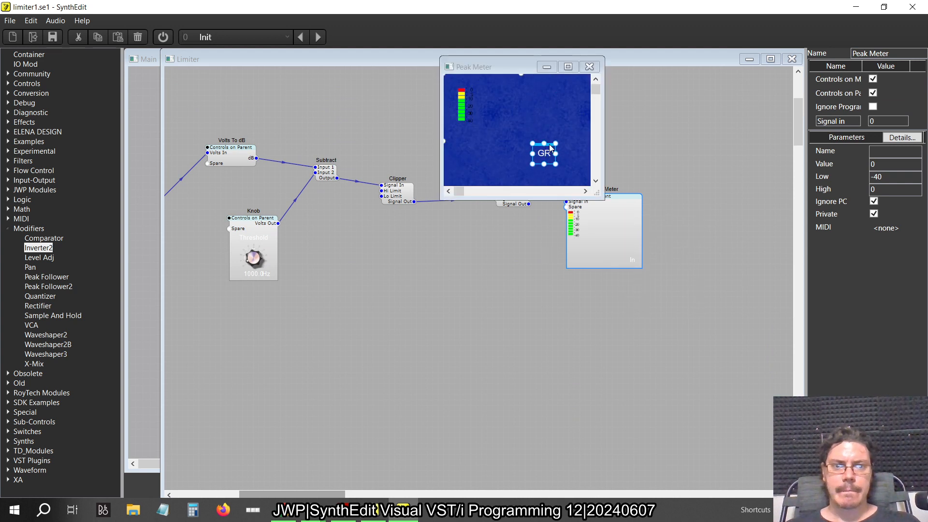
mouse_move(549, 151)
left_mouse_down()
mouse_move(459, 77)
mouse_move(539, 145)
left_mouse_up()
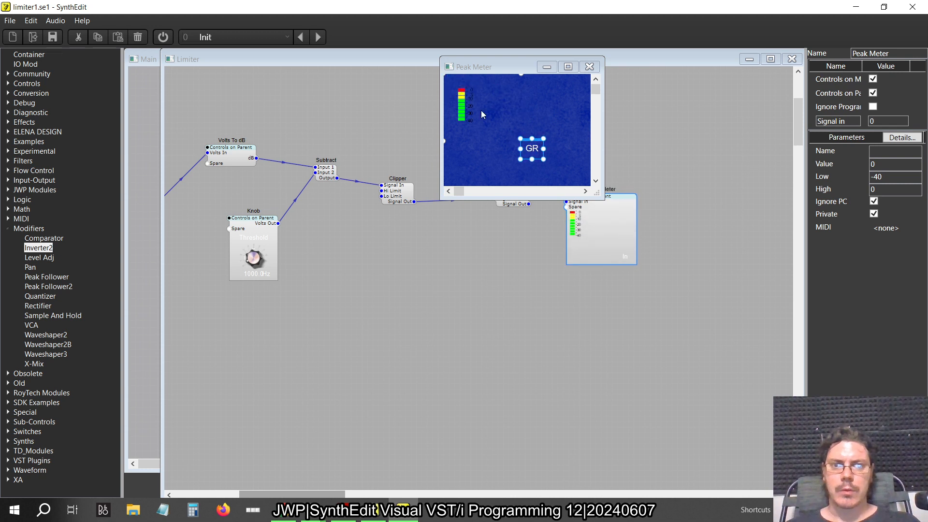
Lower the meter image slightly, place the GR label centred directly above it, and close the Peak Meter's panel layout
left_click(460, 100)
left_click(461, 99)
left_click_drag(467, 88, 463, 94)
left_click(542, 154)
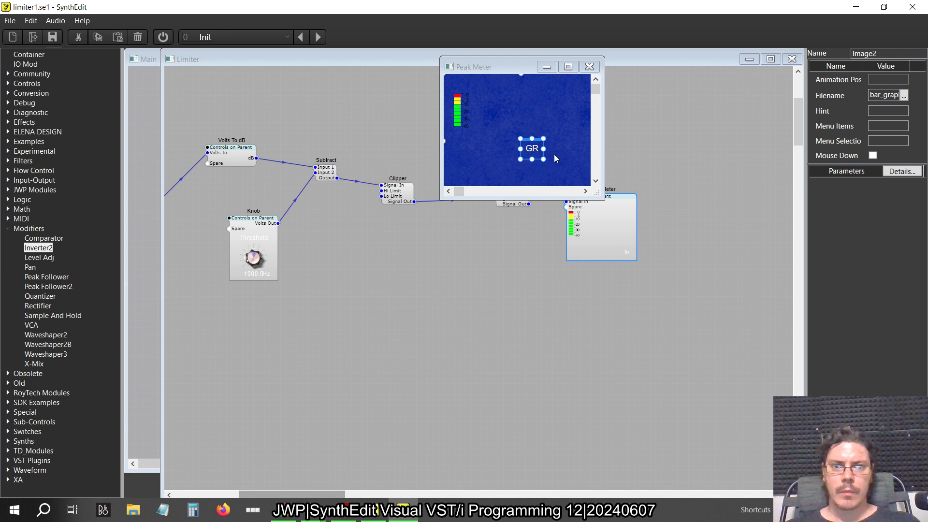
left_click_drag(540, 147, 463, 83)
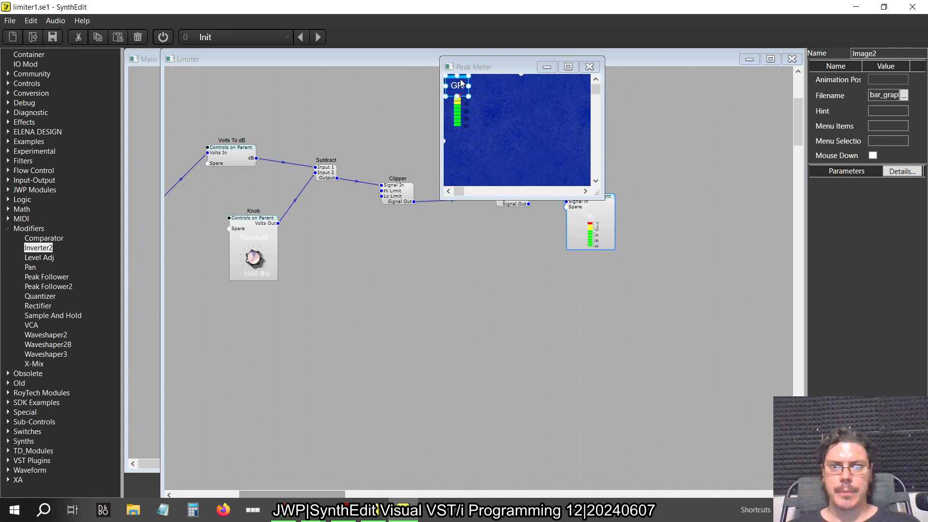
left_click(522, 100)
left_click(590, 66)
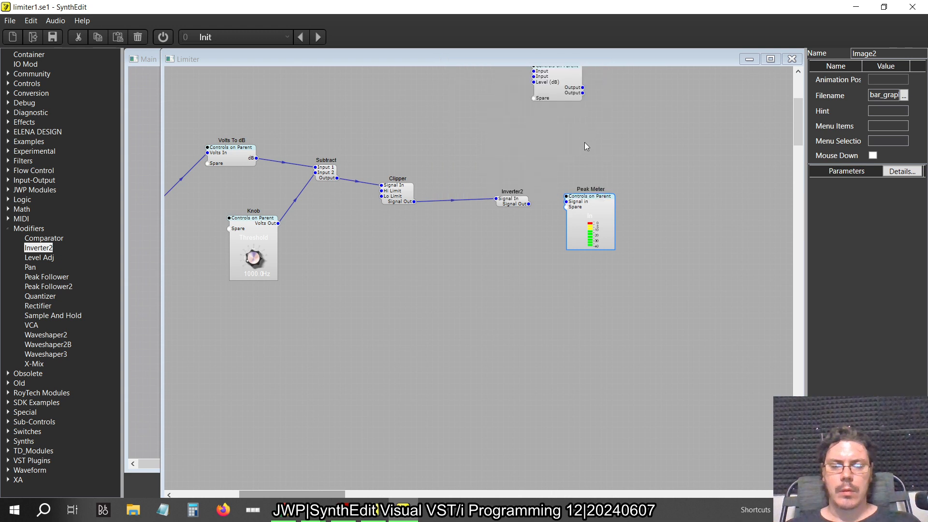
Check the meter placement and preset switching in the Limiter's panel layout, and compare it with the Limiter panel in the older SynthEdit
right_click(586, 146)
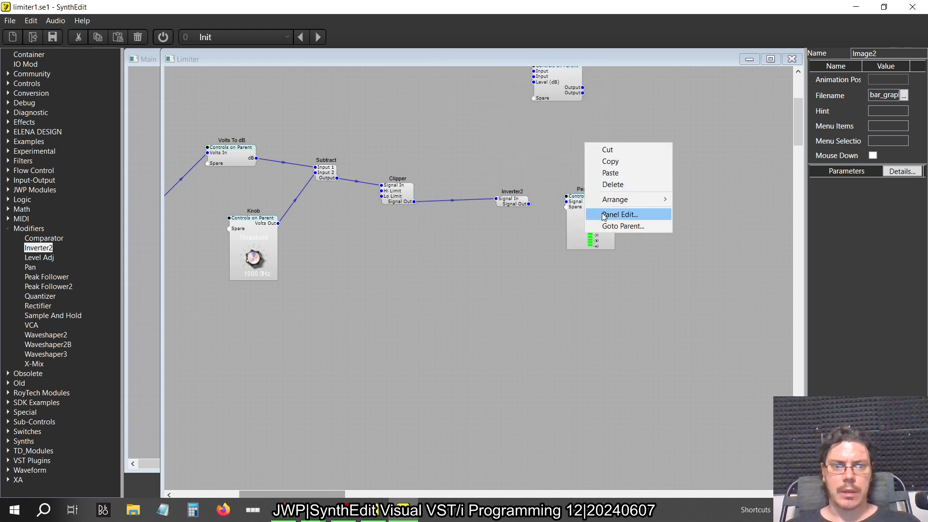
left_click(624, 214)
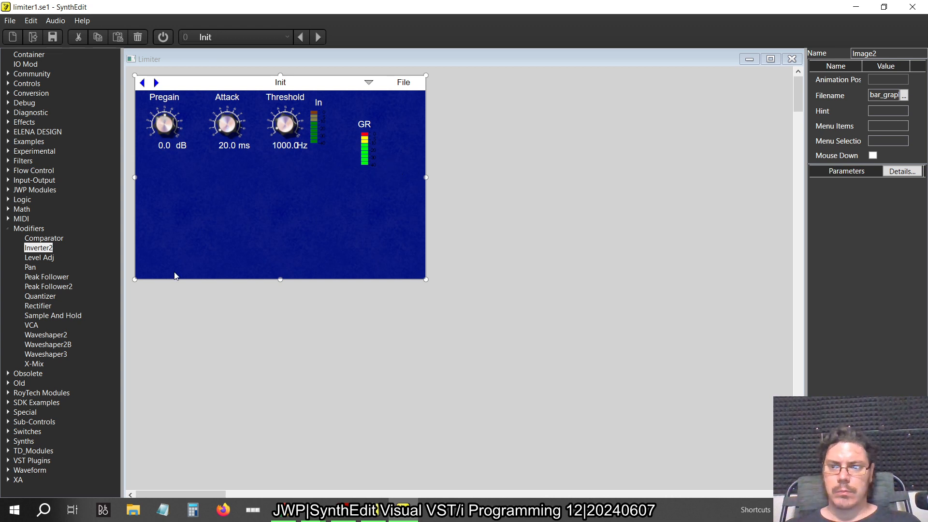
left_click(7, 229)
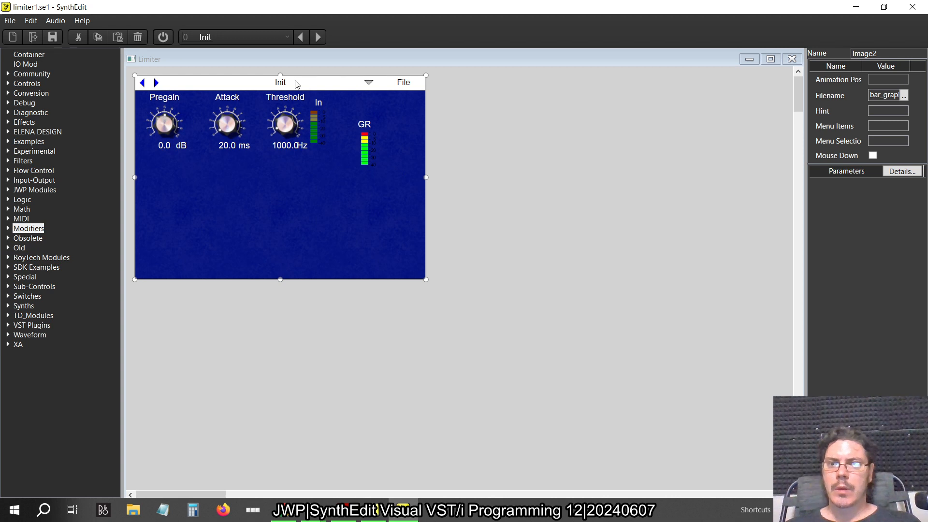
left_click(157, 83)
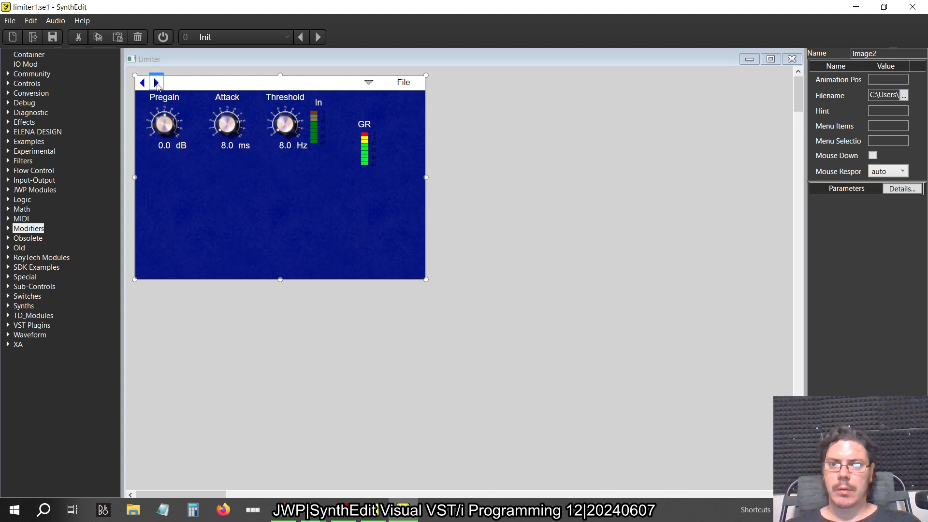
left_click(142, 83)
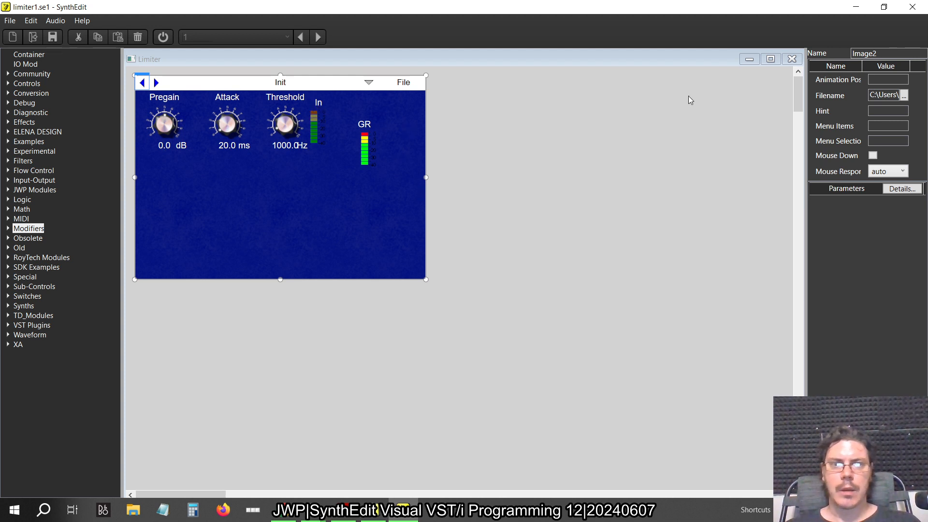
left_click(792, 59)
key("alt+Tab")
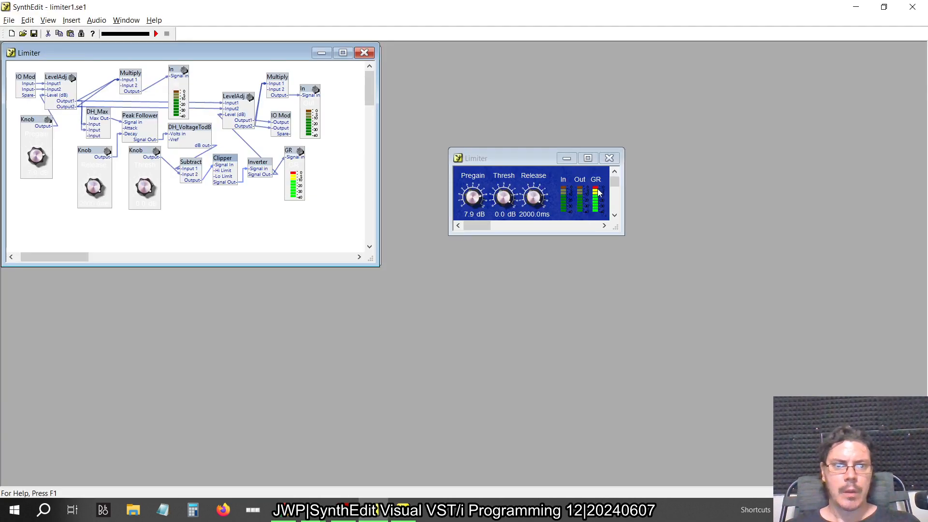
key("alt+Tab")
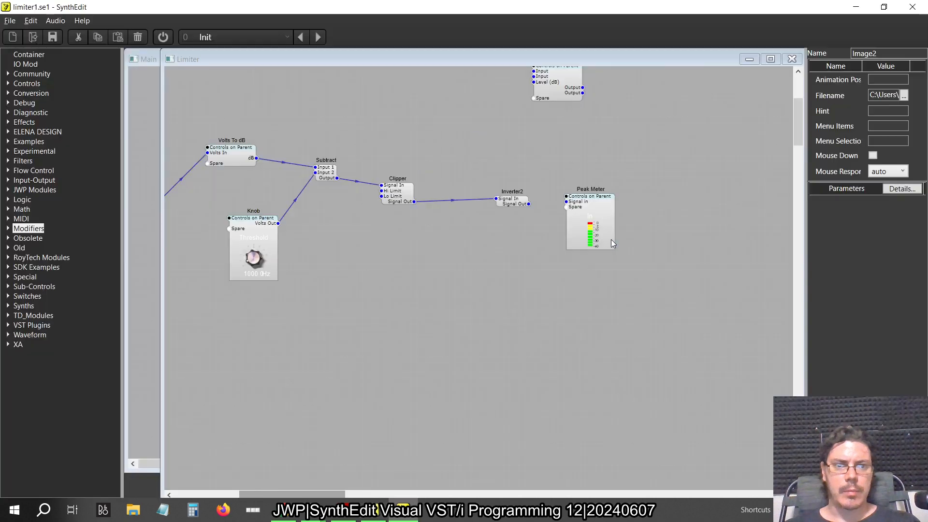
Open the panel layout of the In Peak Meter beside Multiply and centre its meter image under the In label
scroll(403, 221, "left", 5)
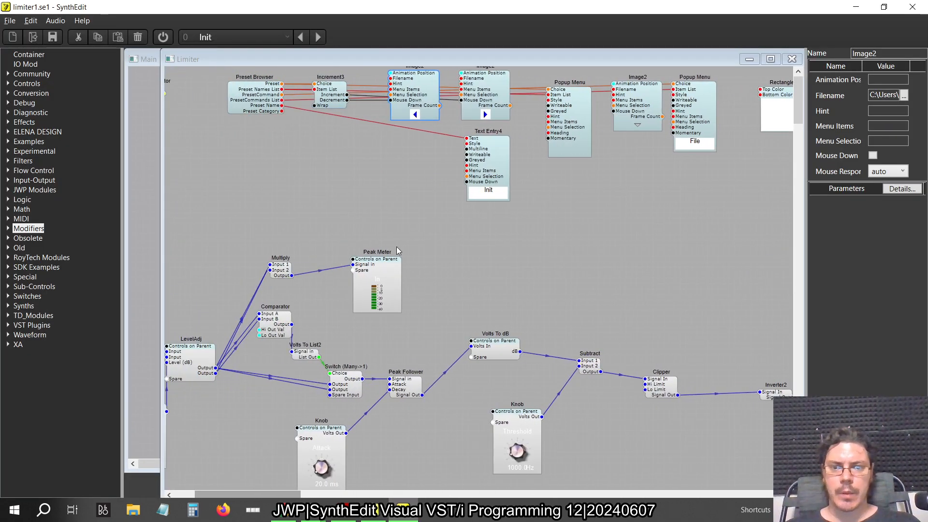
double_click(388, 263)
right_click(450, 296)
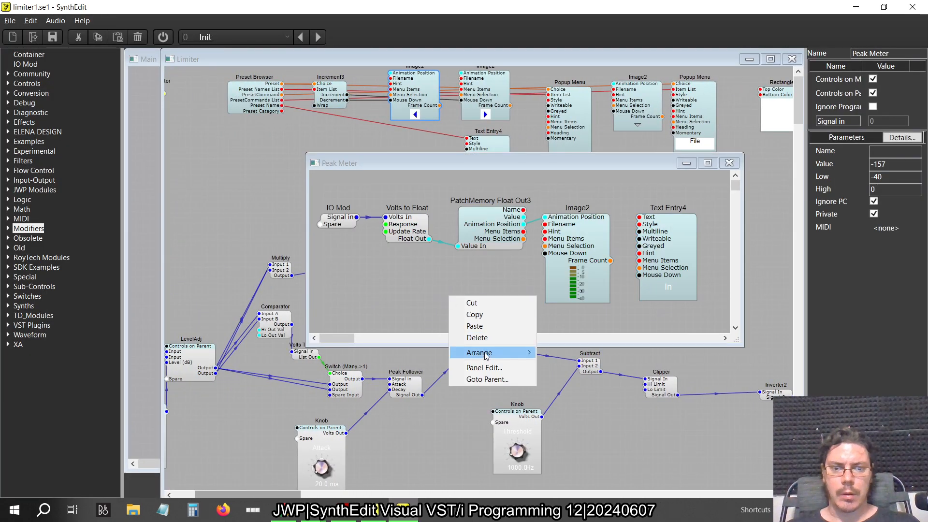
left_click(472, 370)
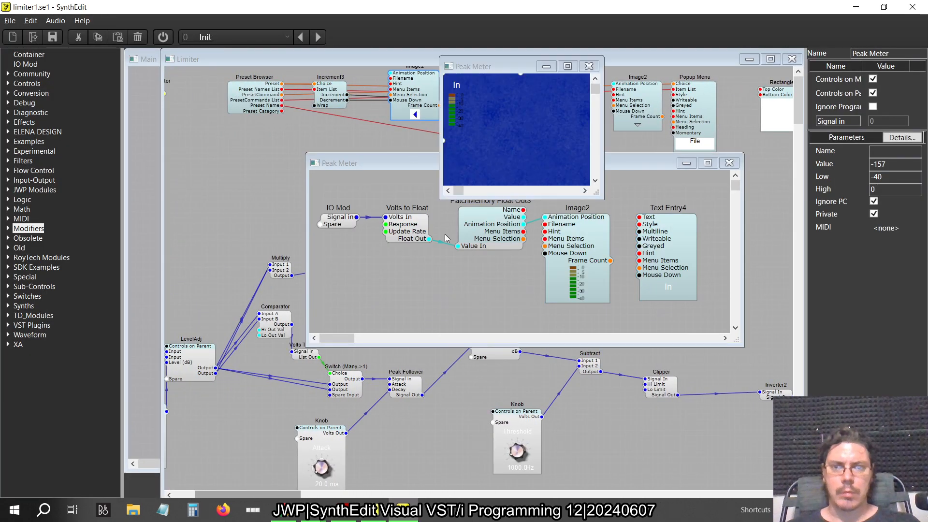
left_click(464, 96)
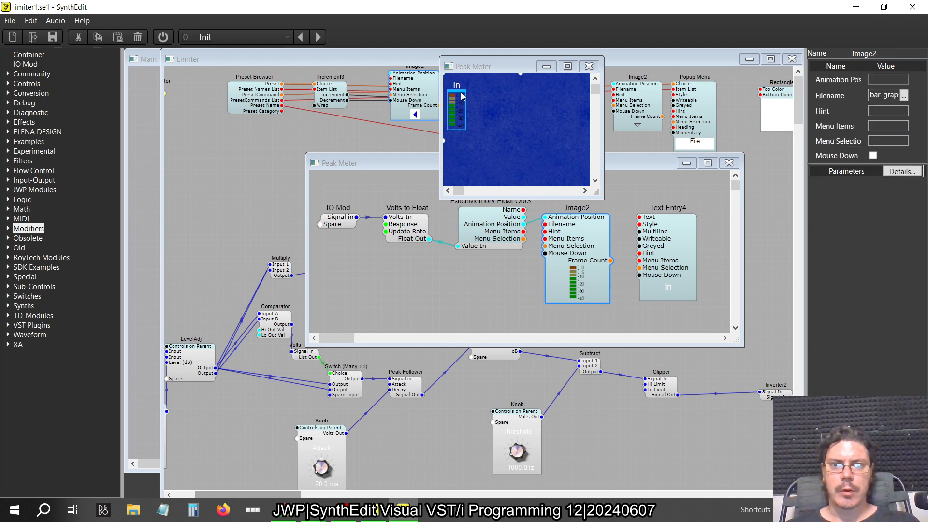
left_click(589, 66)
left_click(729, 163)
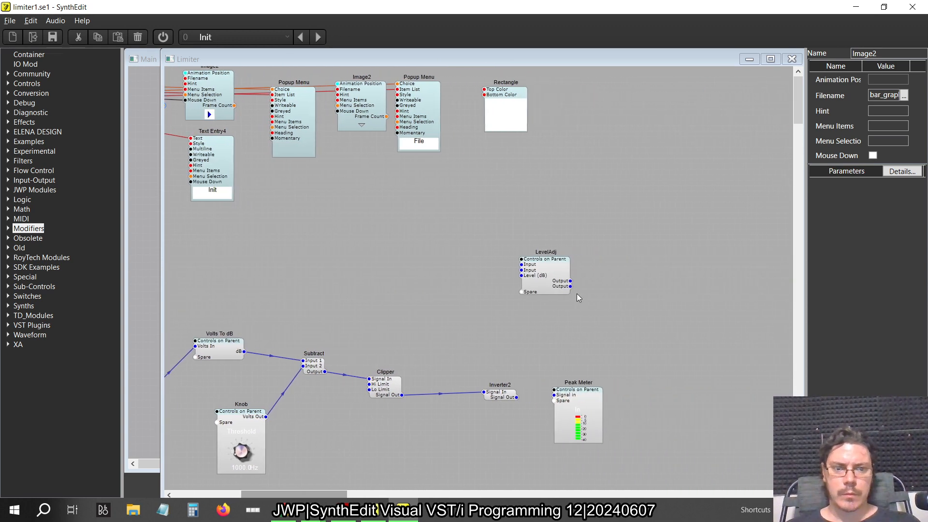
Check the GR label's alignment over the meter image in the panel layout of the Peak Meter beside Inverter2
right_click(587, 338)
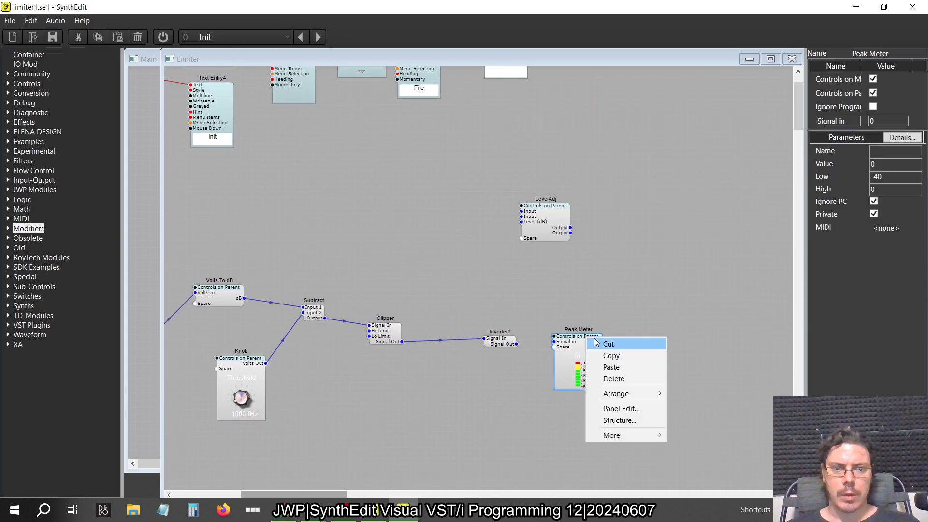
left_click(604, 408)
left_click(474, 102)
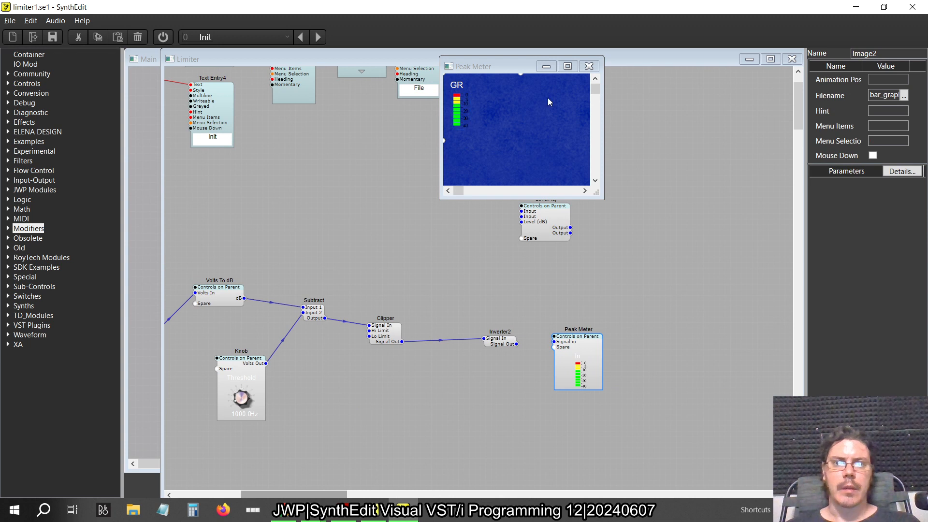
left_click(591, 67)
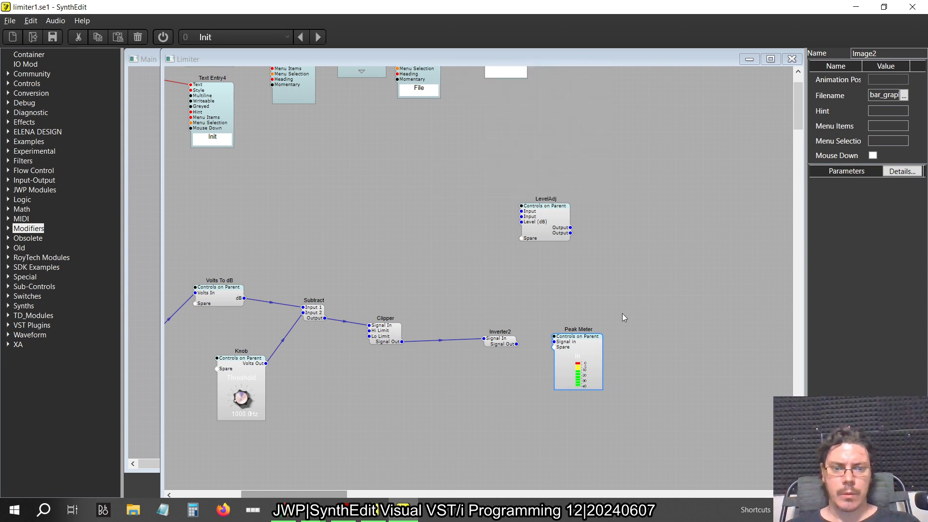
Move the GR meter level with the In meter in the Limiter's panel layout, leaving a gap between them, and close the layout
right_click(605, 265)
left_click(646, 337)
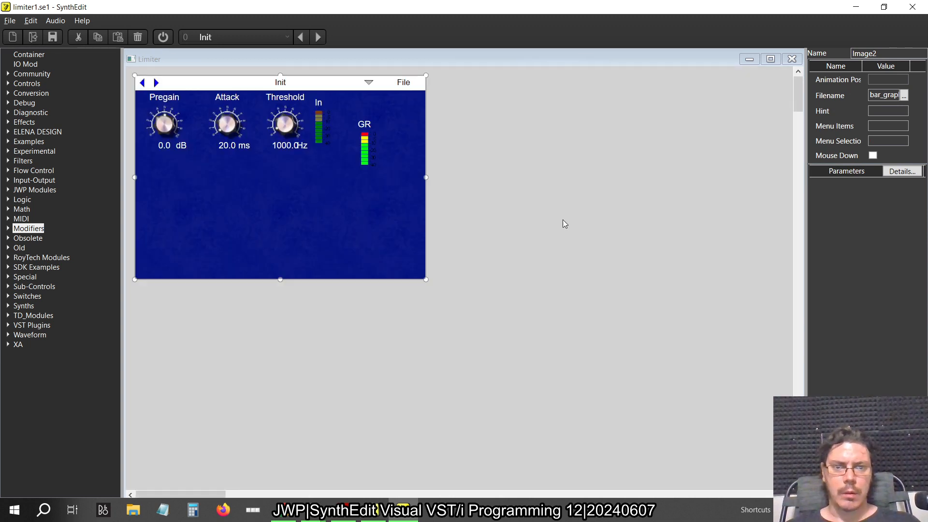
left_click(377, 136)
left_click_drag(369, 118, 355, 97)
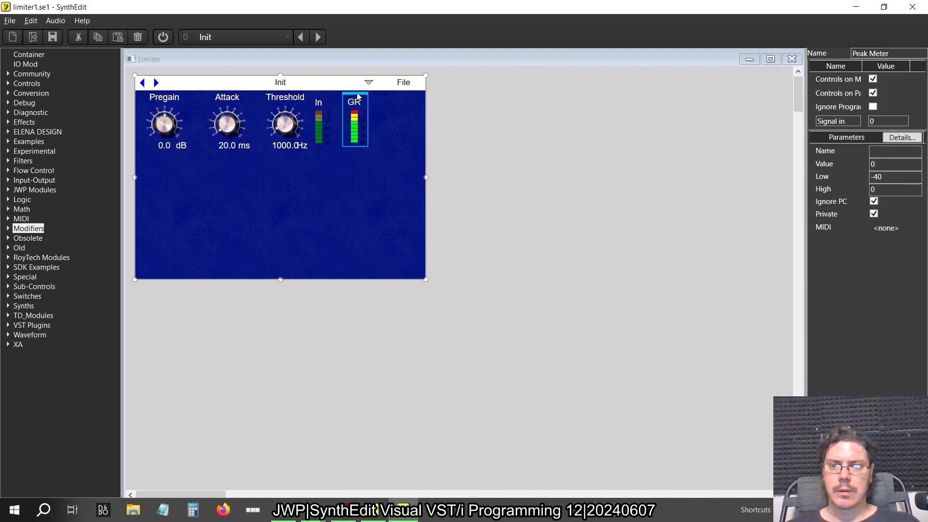
key("alt+Tab")
key("alt+Tab")
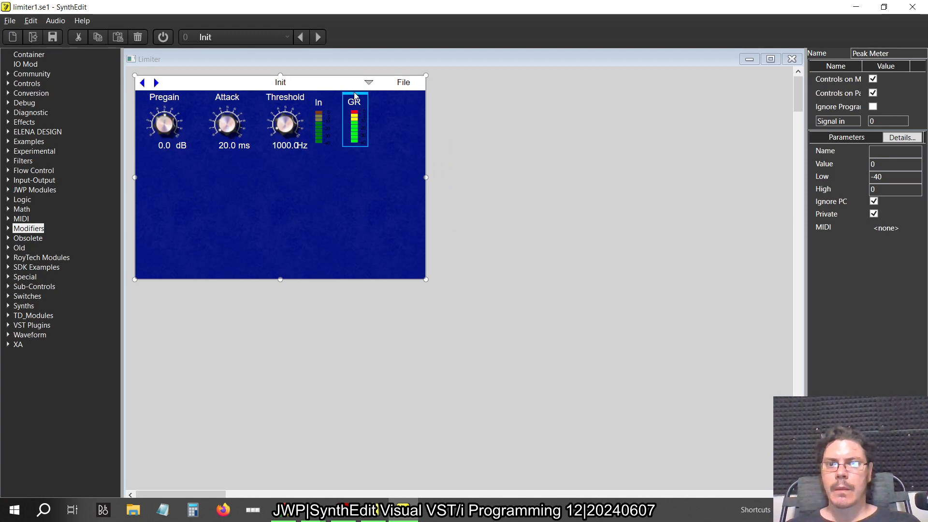
left_click_drag(355, 96, 359, 96)
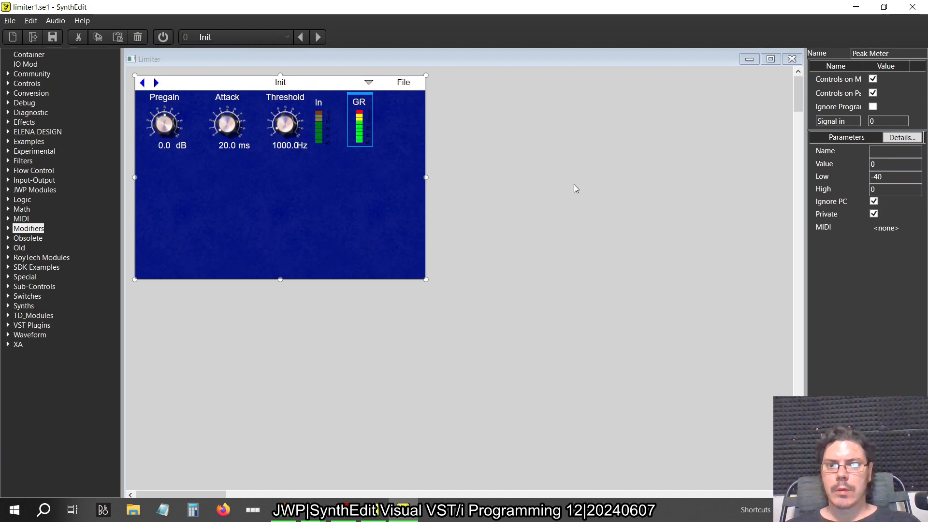
left_click(792, 59)
Set the Threshold knob's range to a Low of -40 and a High of 0
scroll(521, 356, "down", 1)
scroll(521, 356, "left", 3)
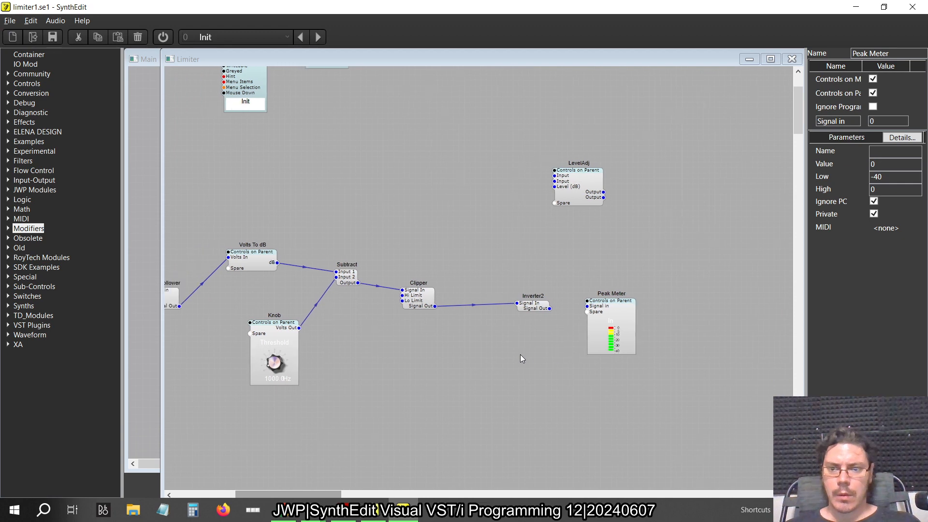
left_click(374, 329)
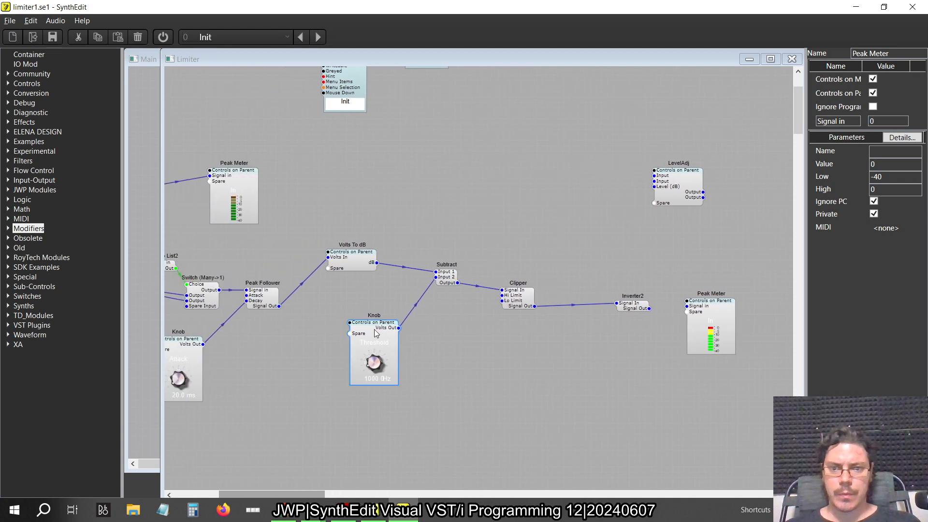
key("alt+Tab")
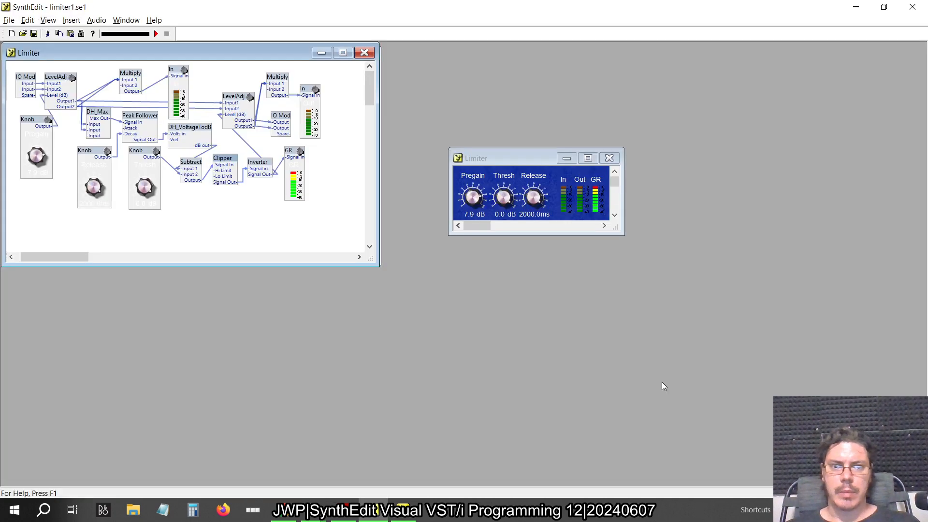
key("alt+Tab")
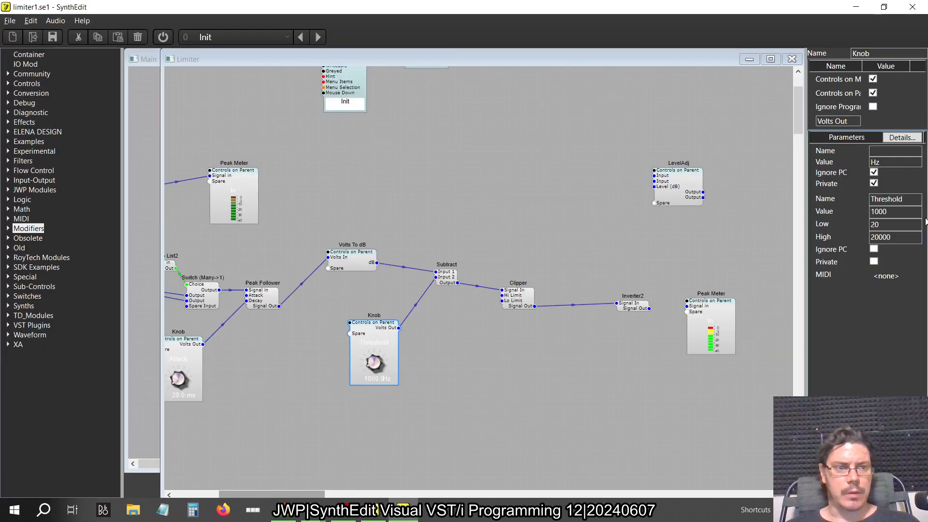
type("-40")
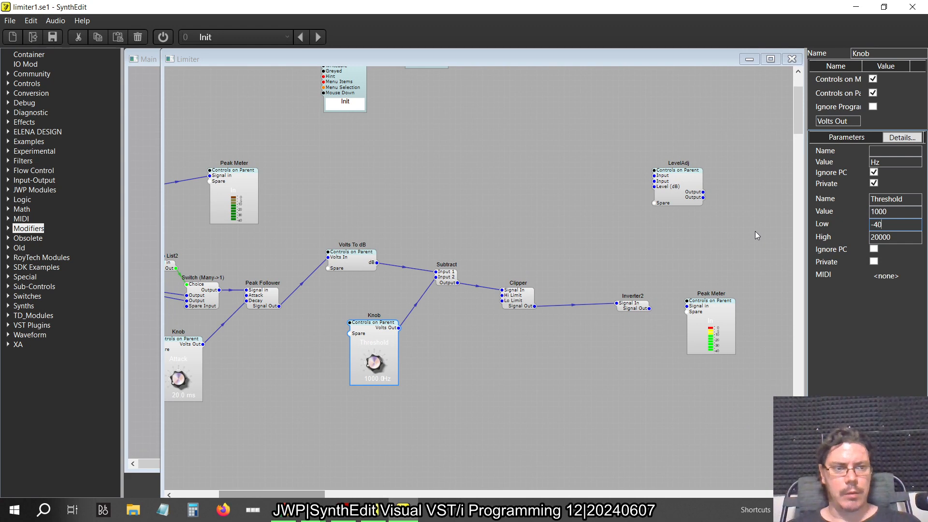
key("Tab")
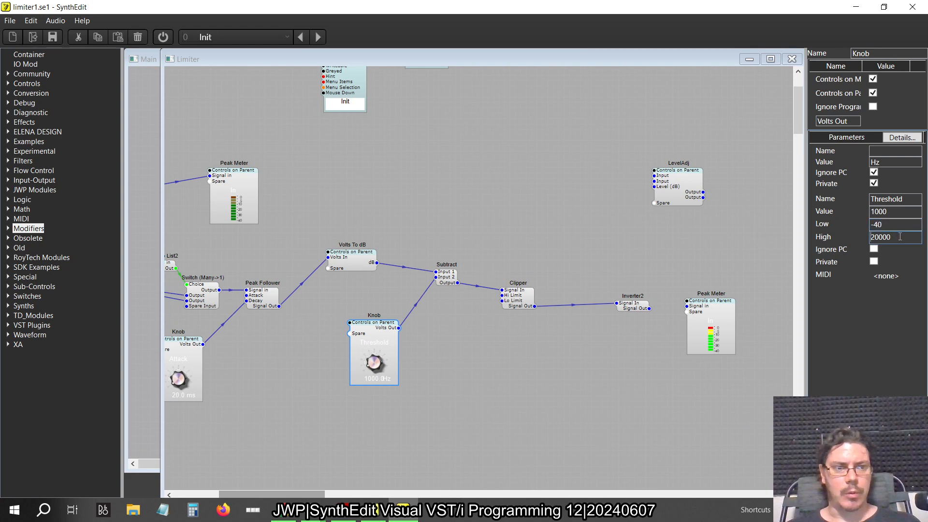
Check the Pregain and Thresh knobs on the Limiter panel in the older SynthEdit as a reference
key("alt+Tab")
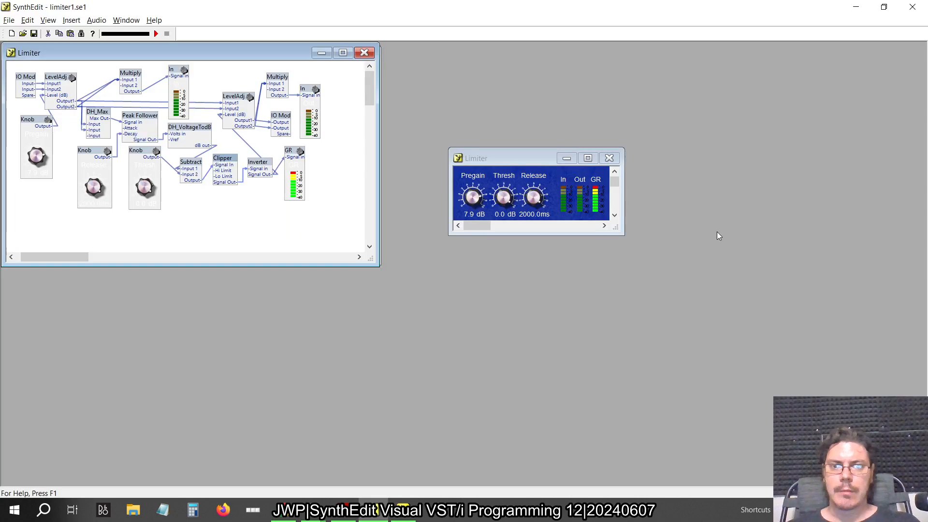
mouse_move(476, 194)
left_mouse_down()
mouse_move(485, 223)
mouse_move(491, 187)
left_mouse_up()
left_click(503, 201)
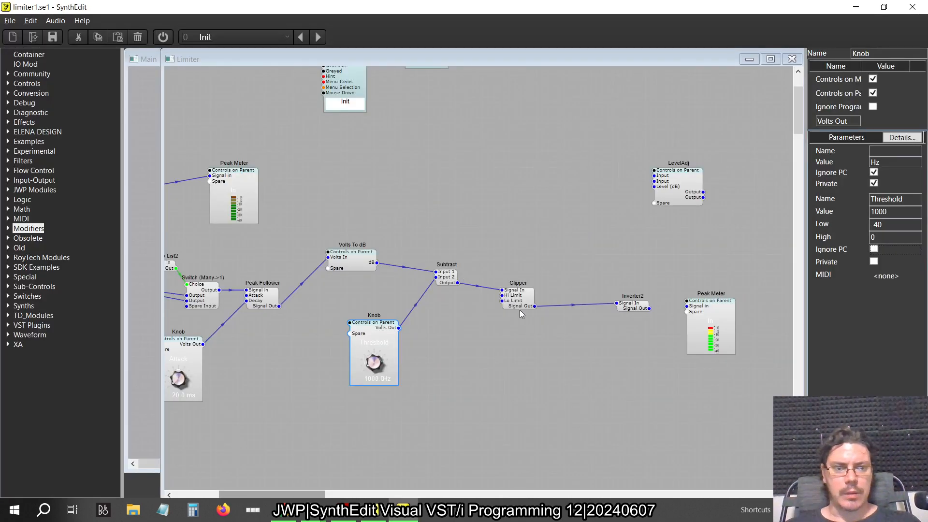
Connect Inverter2's Signal Out to the Signal in of the GR Peak Meter
left_click(520, 310)
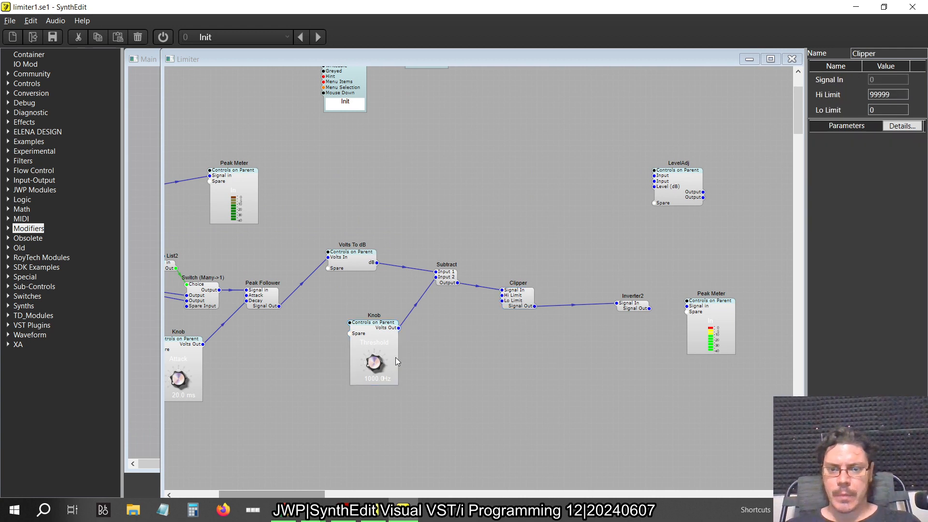
left_click(652, 311)
left_click_drag(650, 309, 687, 306)
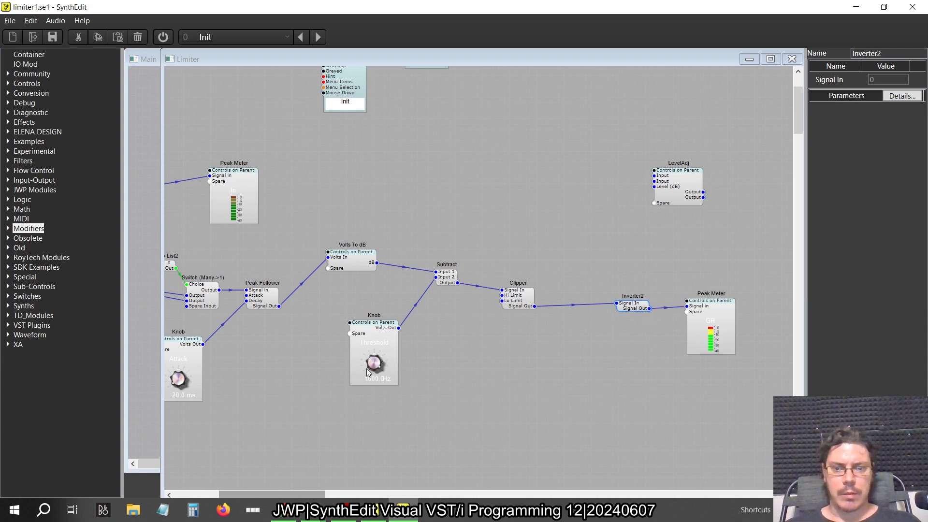
Set the Threshold knob's unit text to dB and check the readout modules inside the knob
left_click_drag(366, 369, 387, 403)
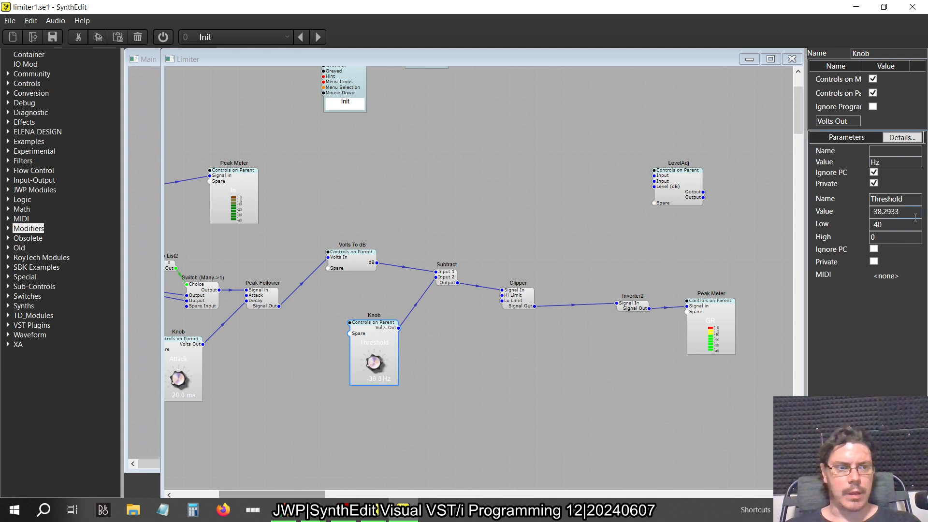
type("dB")
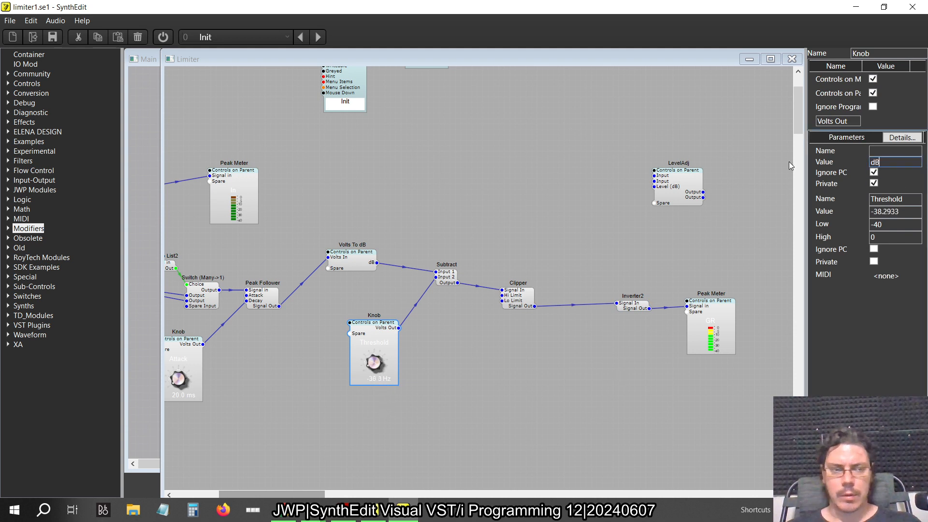
key("Tab")
double_click(366, 341)
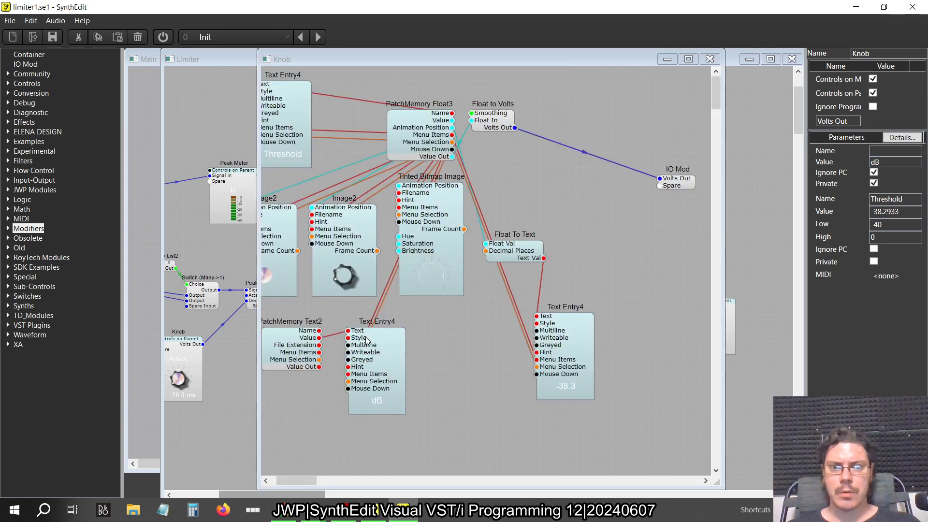
left_click(710, 59)
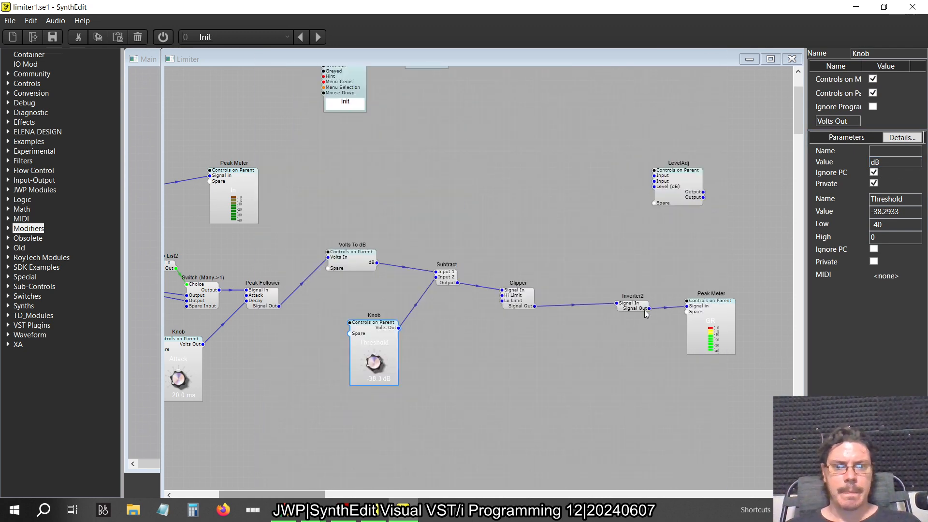
Turn the Threshold knob up to 0 dB
scroll(492, 370, "left", 1)
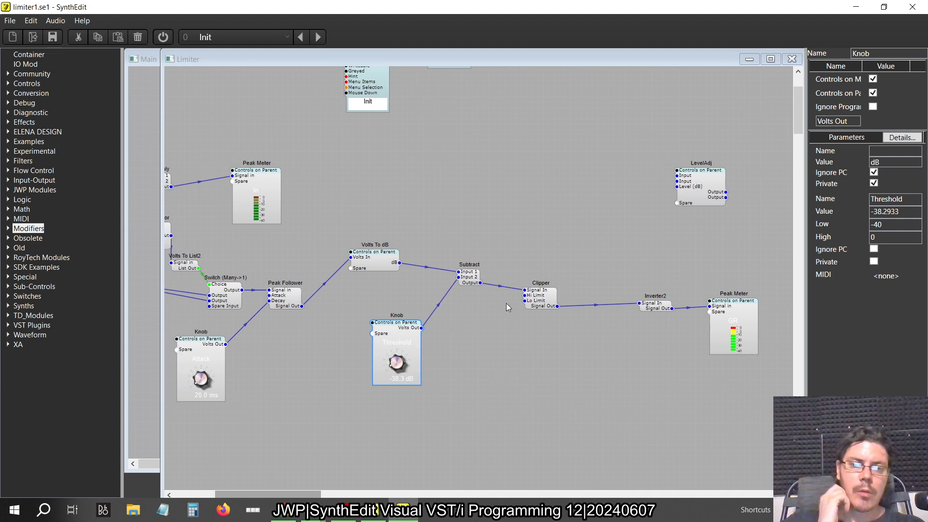
scroll(506, 304, "right", 1)
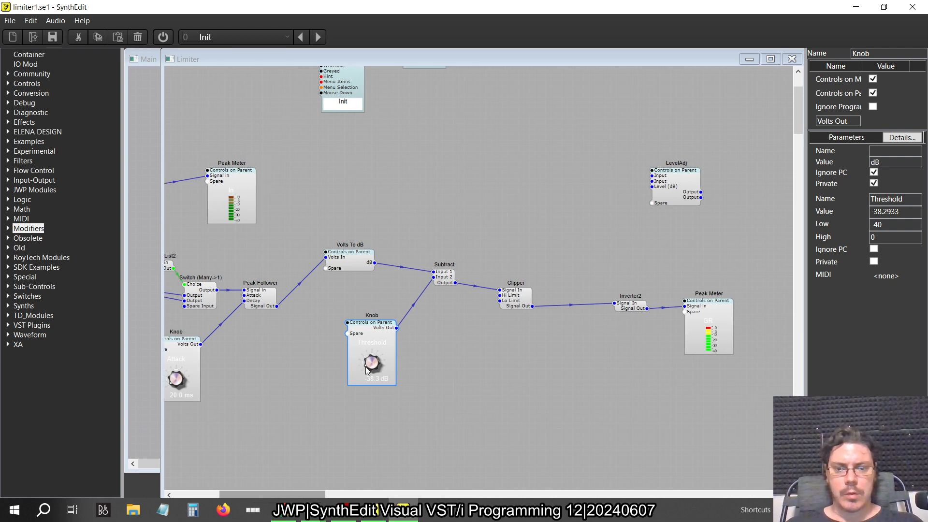
left_click_drag(359, 366, 438, 204)
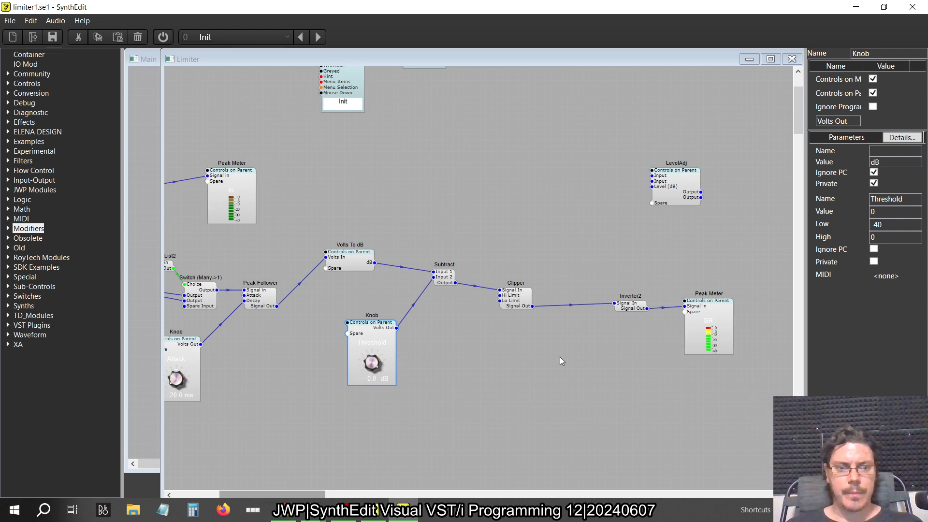
Following the older SynthEdit patch, wire Inverter2's Signal Out to the second LevelAdj's Level (dB) input and check that container's internal wiring
scroll(560, 357, "right", 2)
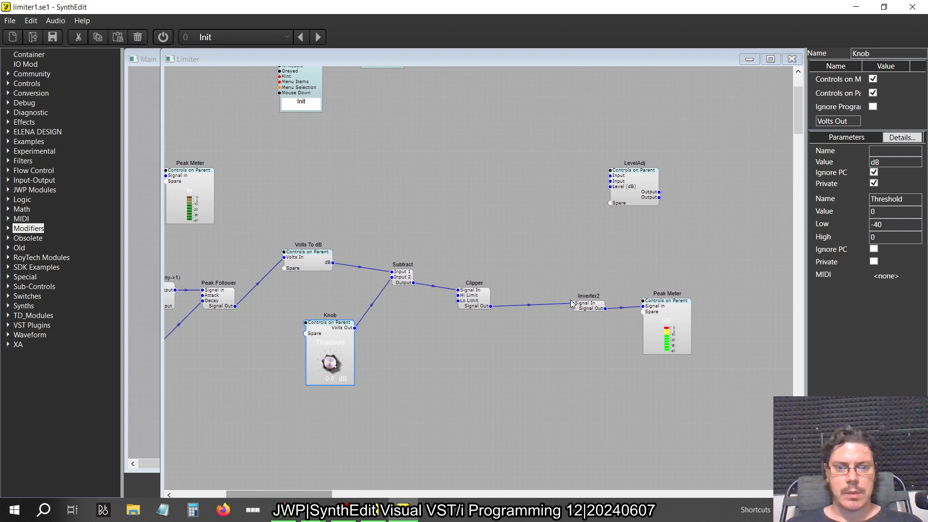
key("alt+Tab")
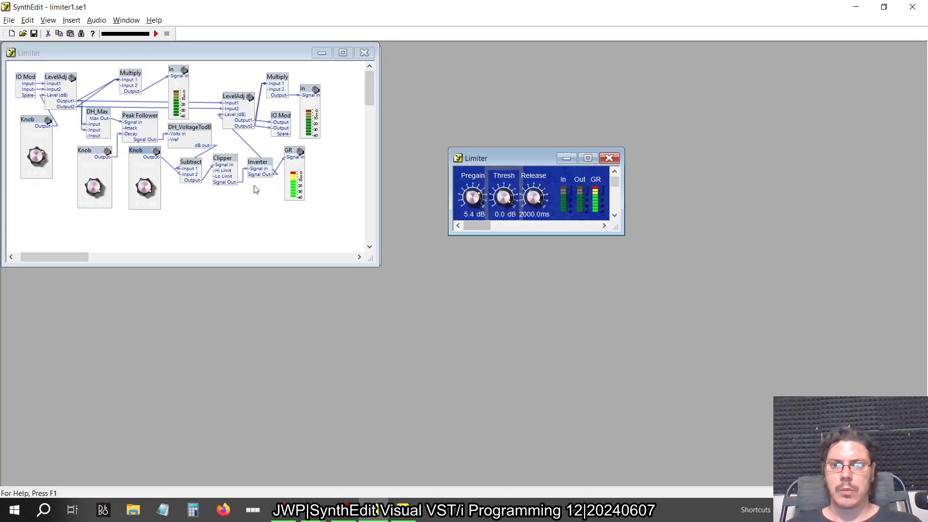
key("alt+Tab")
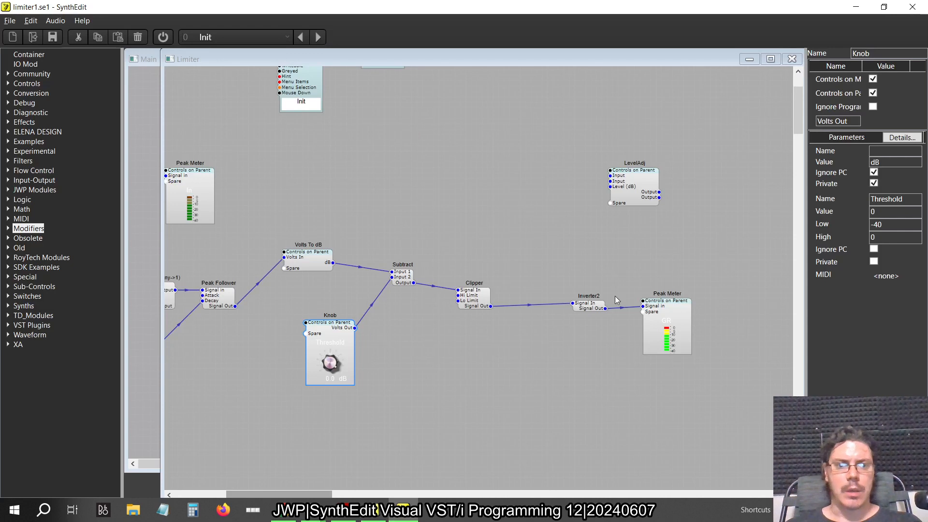
left_click_drag(607, 309, 610, 187)
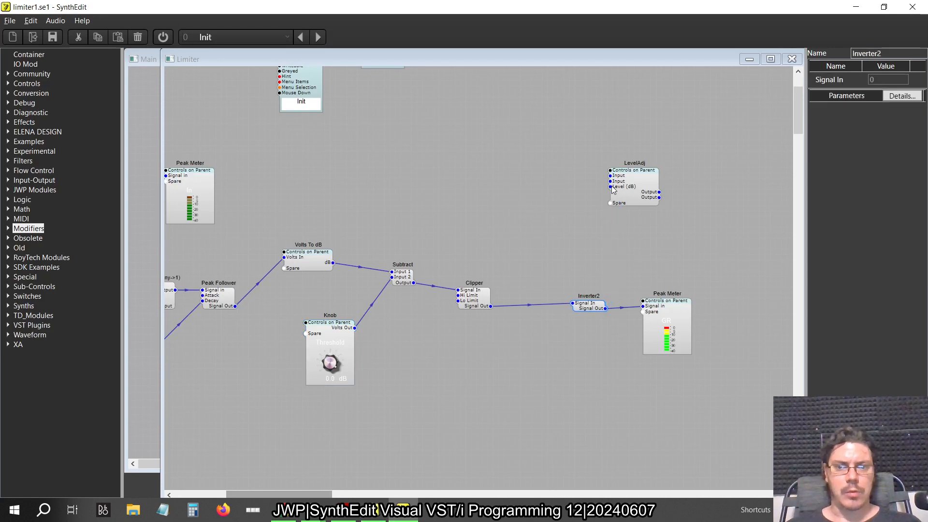
double_click(648, 178)
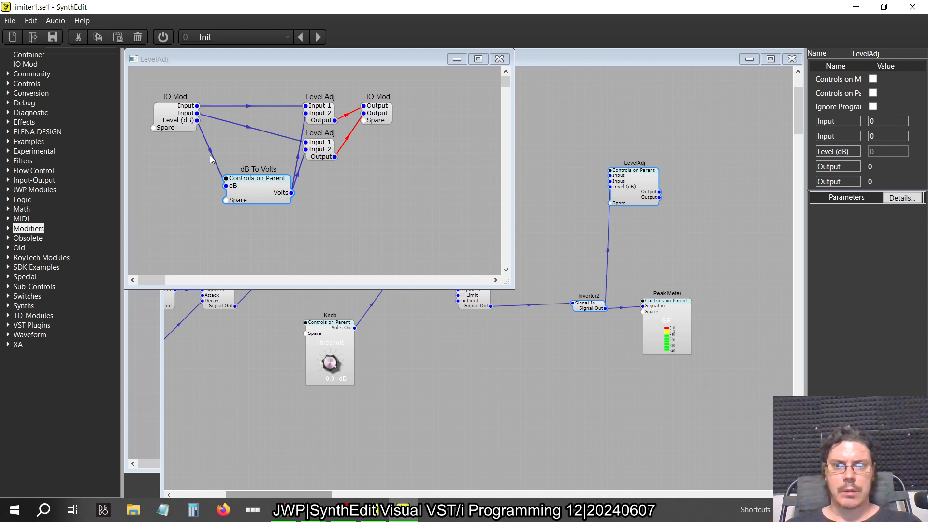
left_click(500, 59)
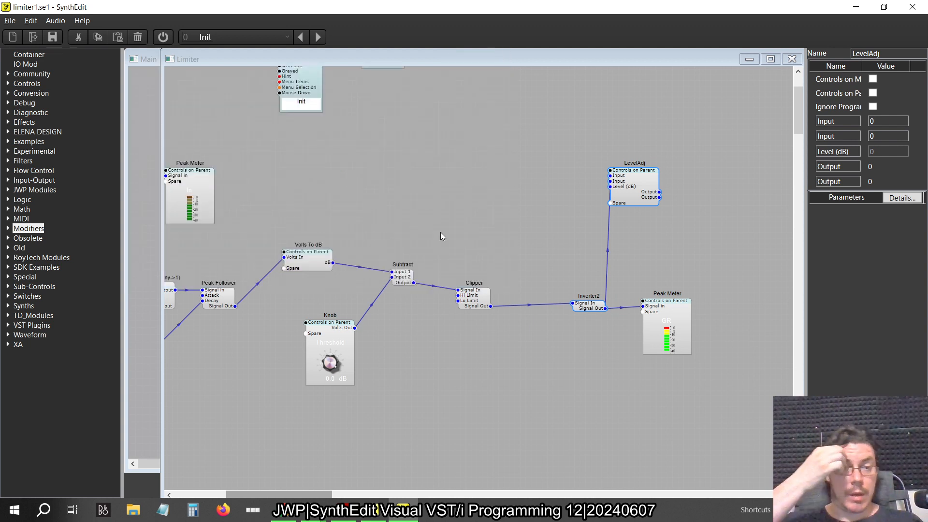
left_click_drag(585, 252, 651, 182)
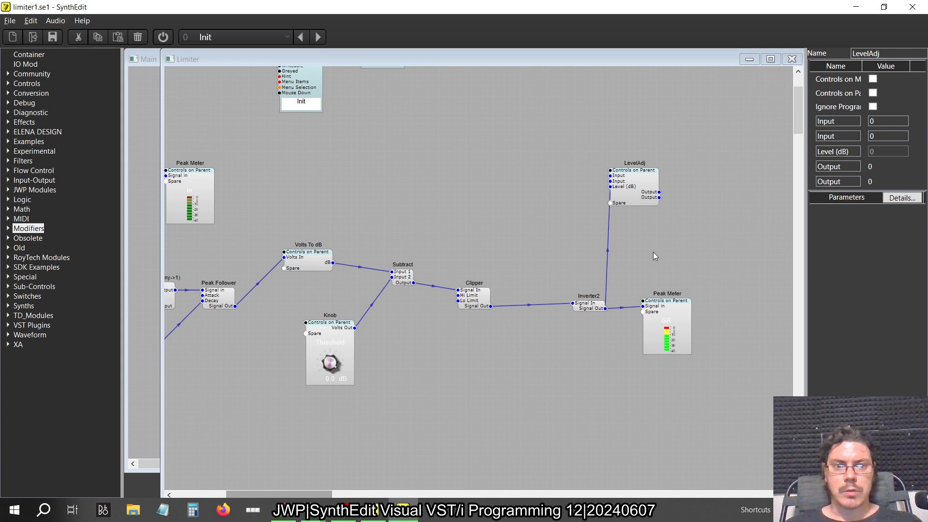
scroll(655, 257, "right", 3)
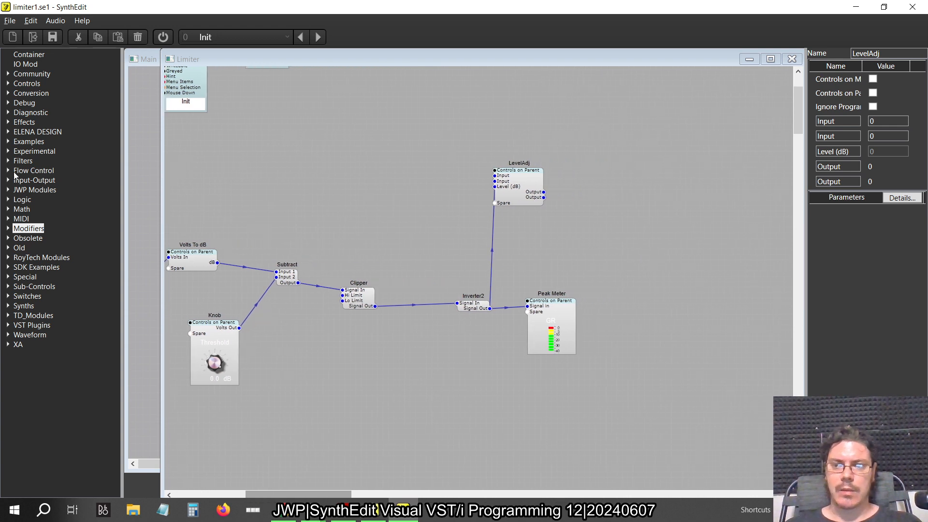
left_click(8, 190)
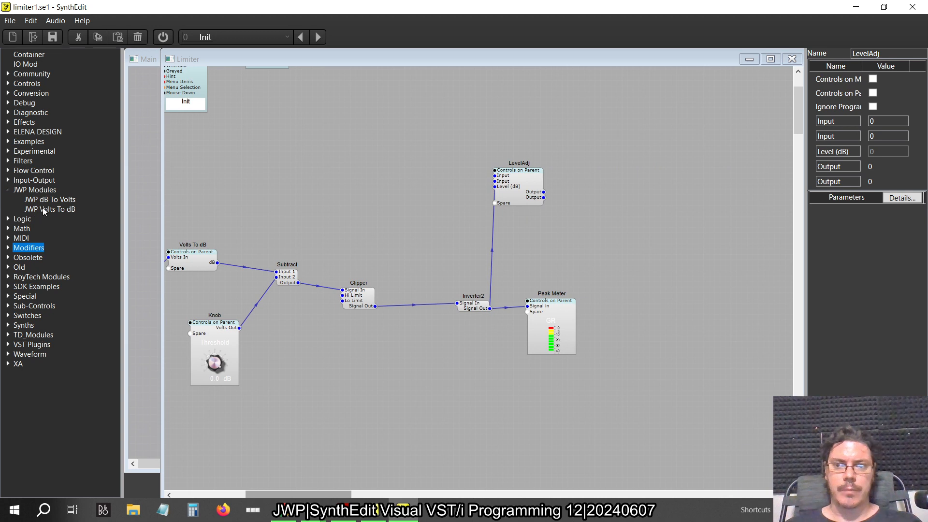
left_click(9, 190)
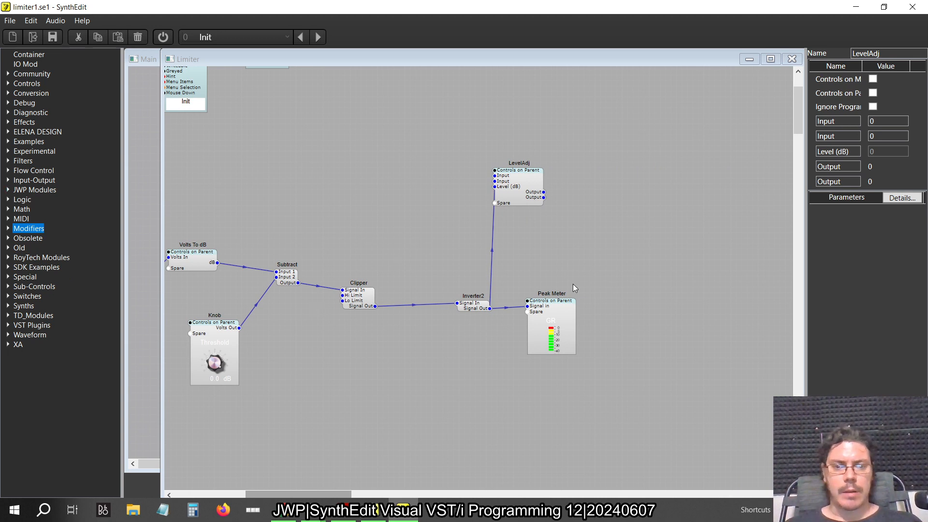
Move the Clipper slightly up and to the right, closer in line with the Subtract output
scroll(575, 292, "left", 3)
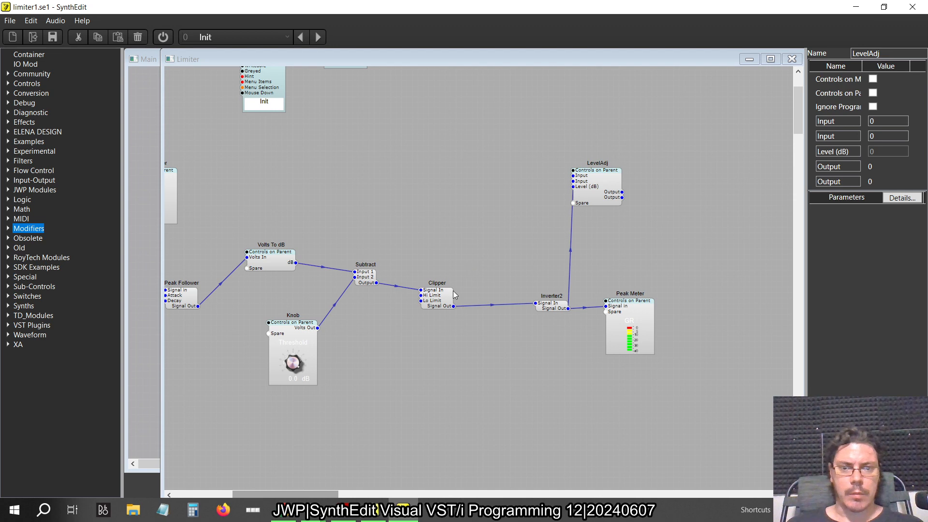
left_click_drag(451, 293, 462, 288)
left_click(489, 261)
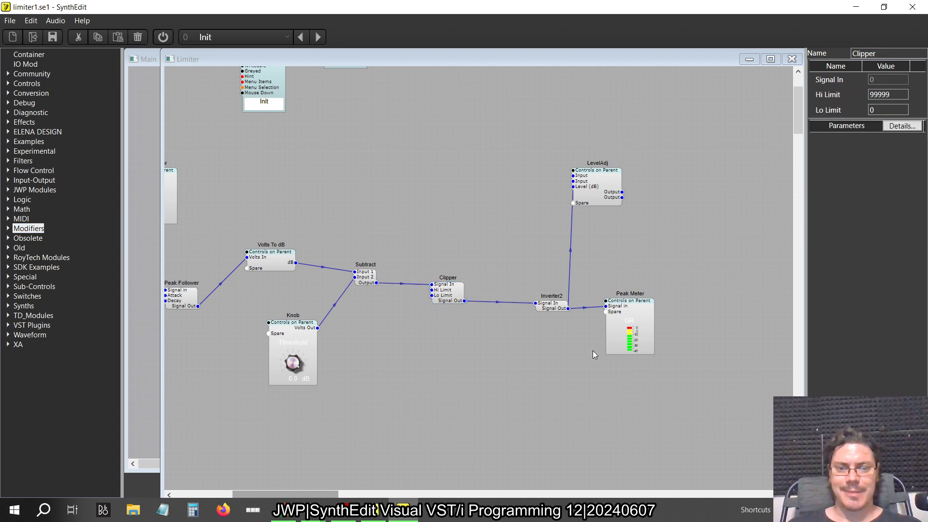
Following the older SynthEdit patch, connect both outputs of the first LevelAdj to the two audio inputs of the second LevelAdj
key("alt+Tab")
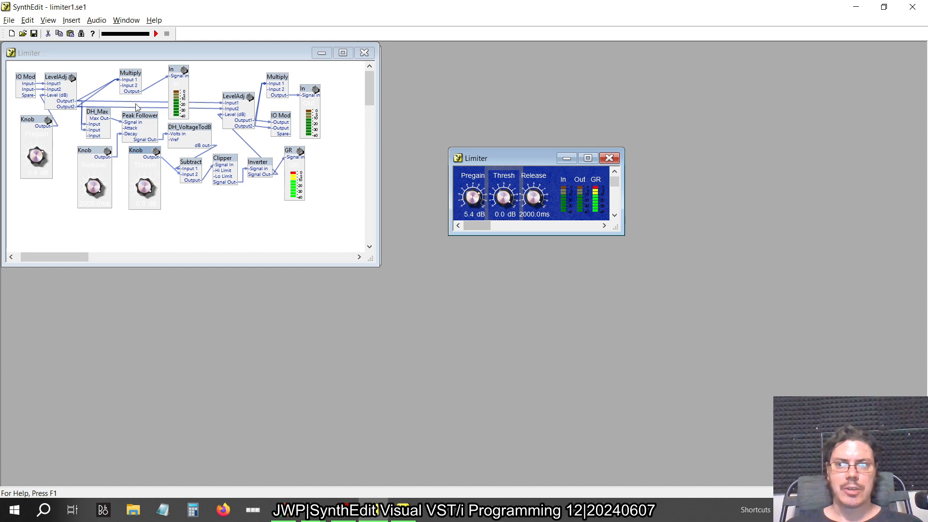
key("alt+Tab")
scroll(515, 177, "left", 2)
scroll(515, 176, "left", 3)
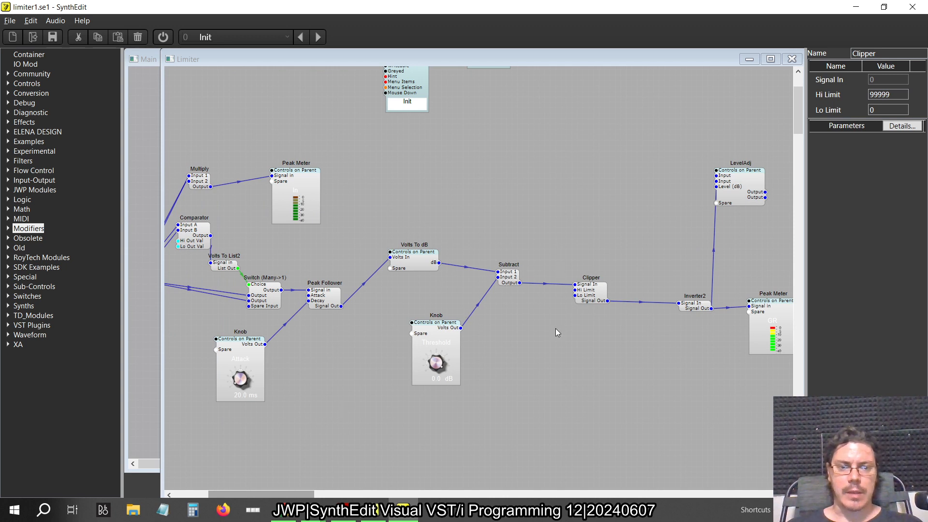
scroll(556, 329, "right", 1)
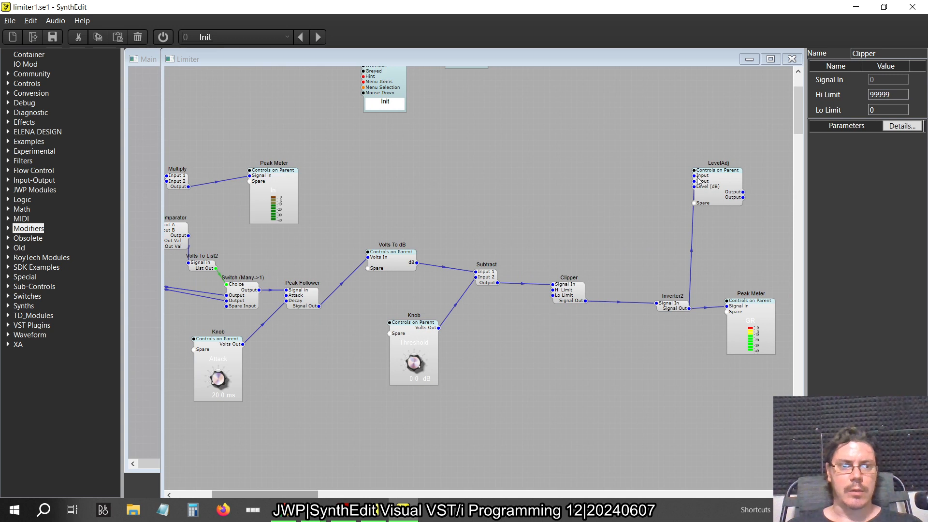
left_click_drag(696, 176, 412, 262)
scroll(573, 204, "left", 7)
scroll(395, 203, "left", 2)
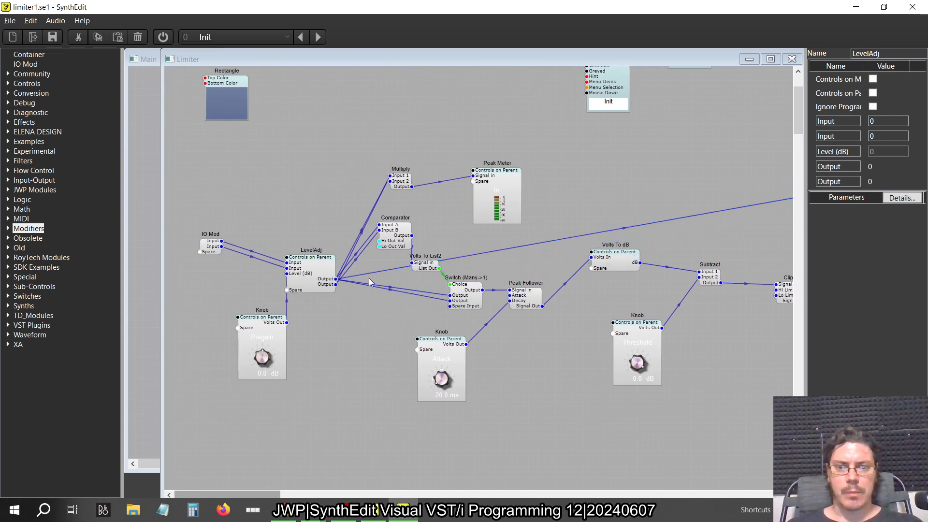
left_click_drag(336, 285, 689, 183)
scroll(573, 285, "right", 6)
scroll(573, 285, "right", 5)
scroll(562, 182, "right", 10)
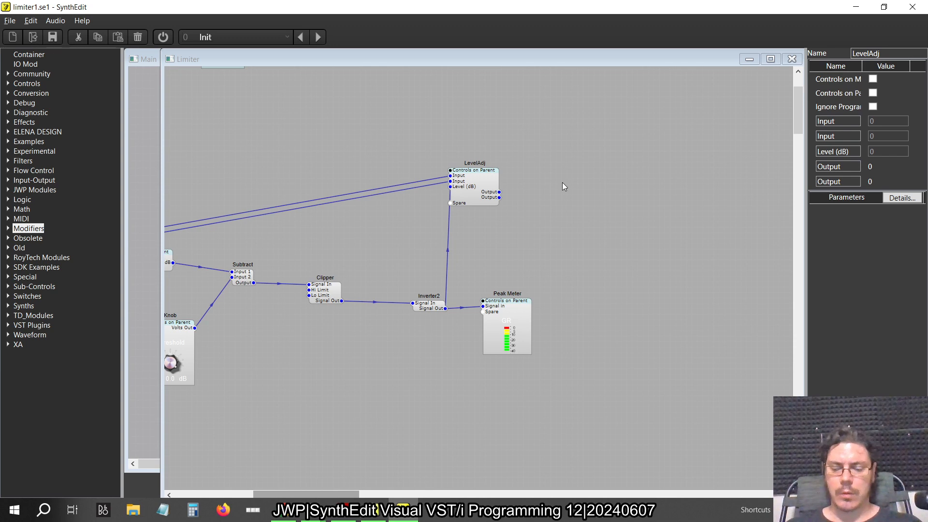
Following the older SynthEdit patch, copy the Multiply and its In Peak Meter and paste them beside the second LevelAdj
key("alt+Tab")
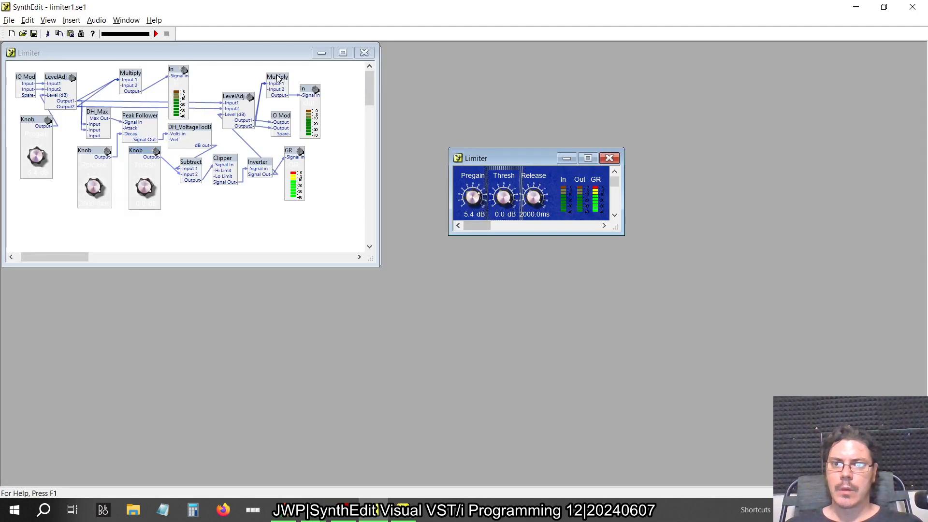
key("alt+Tab")
scroll(497, 349, "left", 15)
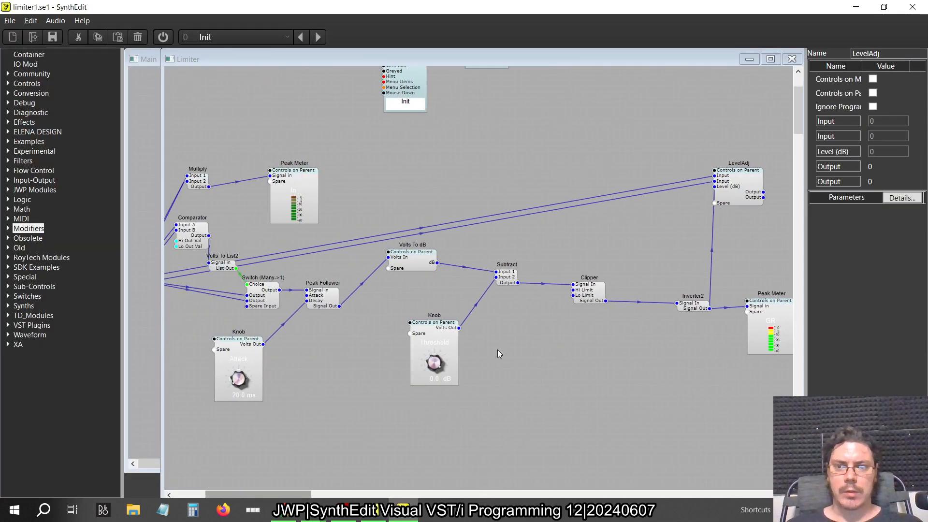
left_click_drag(489, 228, 300, 145)
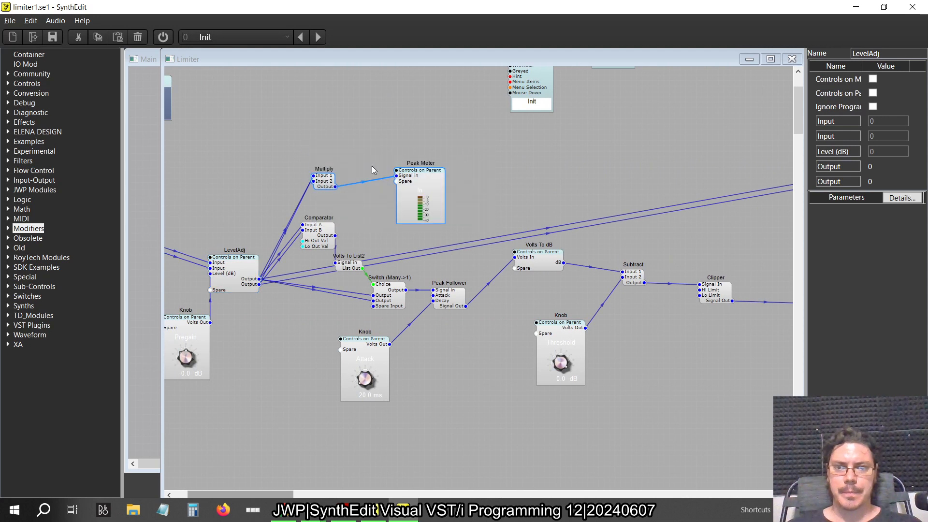
scroll(503, 181, "right", 14)
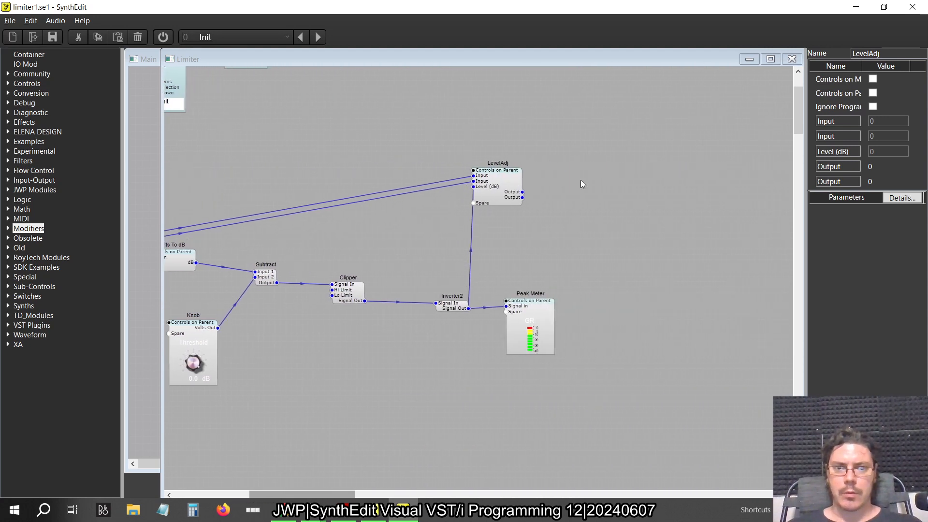
right_click(585, 181)
left_click(612, 211)
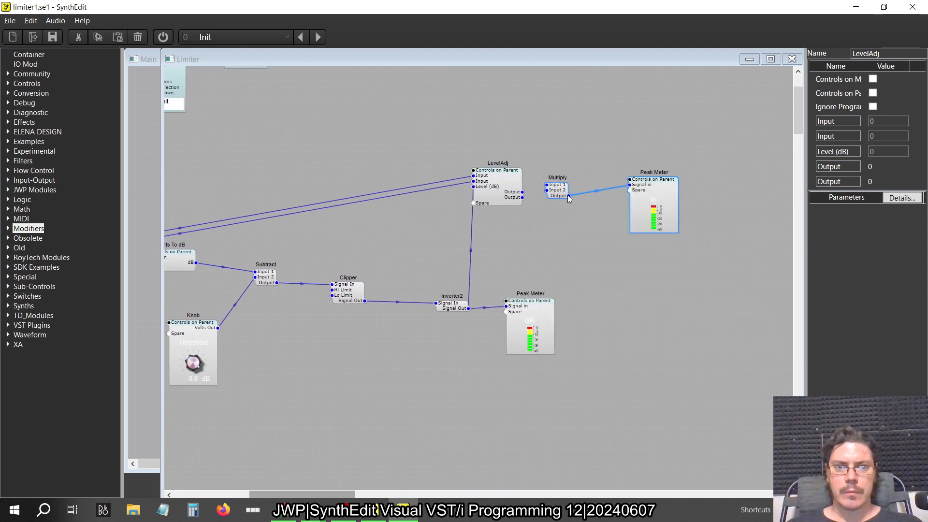
left_click(576, 156)
Connect both outputs of the second LevelAdj to Input 1 of the pasted Multiply, and space out the Multiply and its Peak Meter
left_click_drag(557, 190, 548, 154)
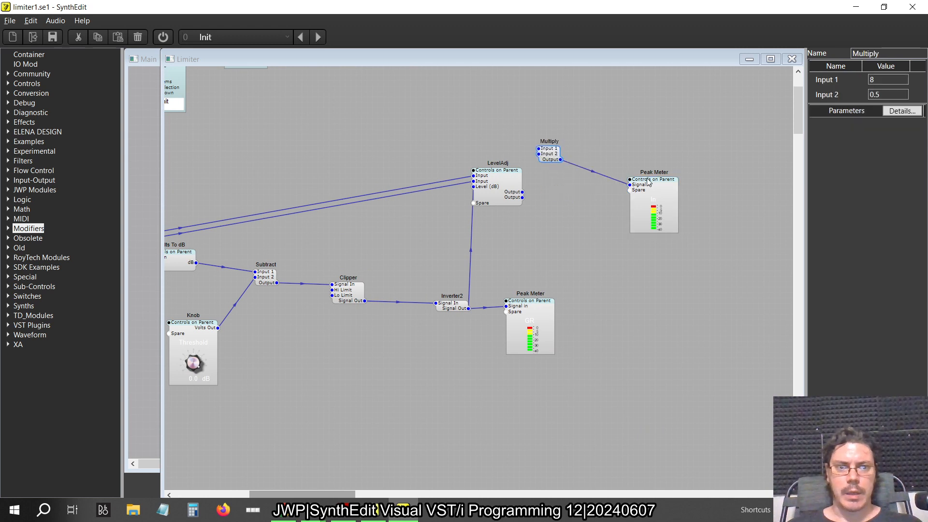
left_click_drag(647, 181, 595, 101)
left_click(549, 153)
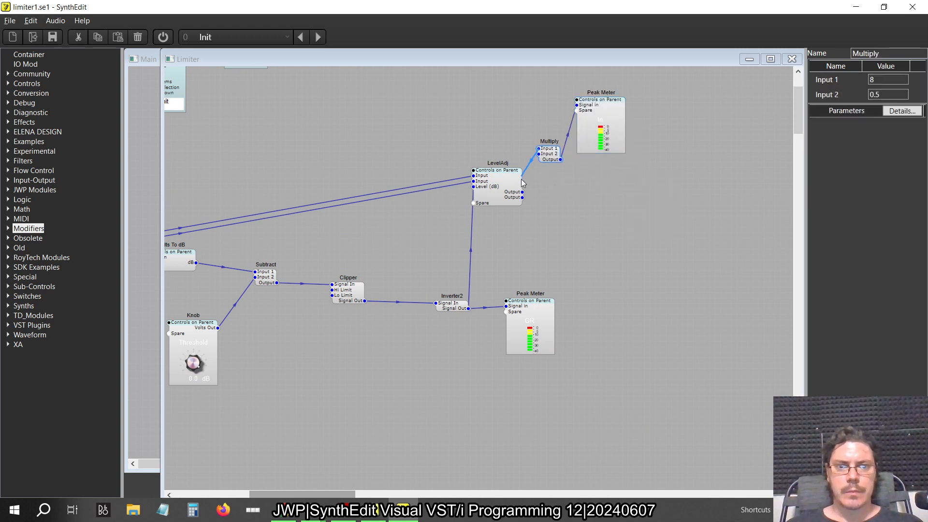
left_click_drag(523, 197, 545, 151)
left_click_drag(601, 111, 694, 148)
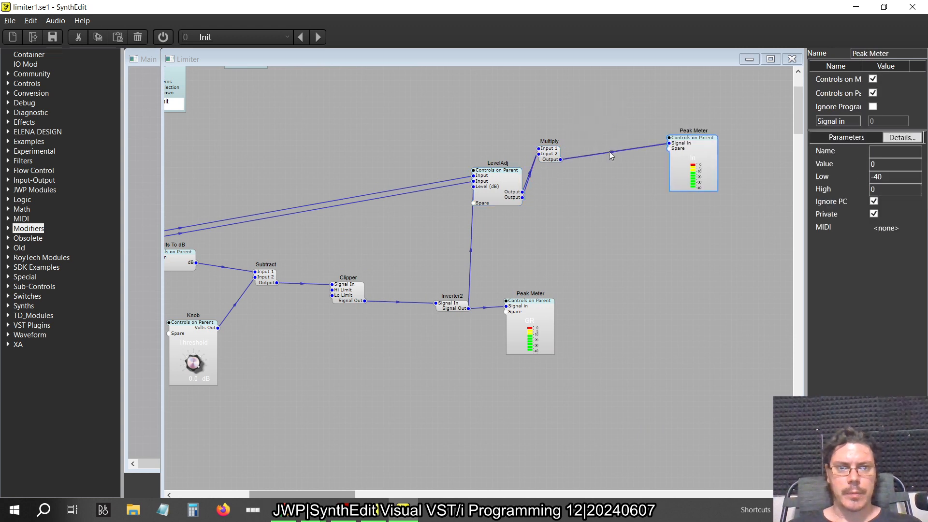
left_click_drag(549, 153, 582, 180)
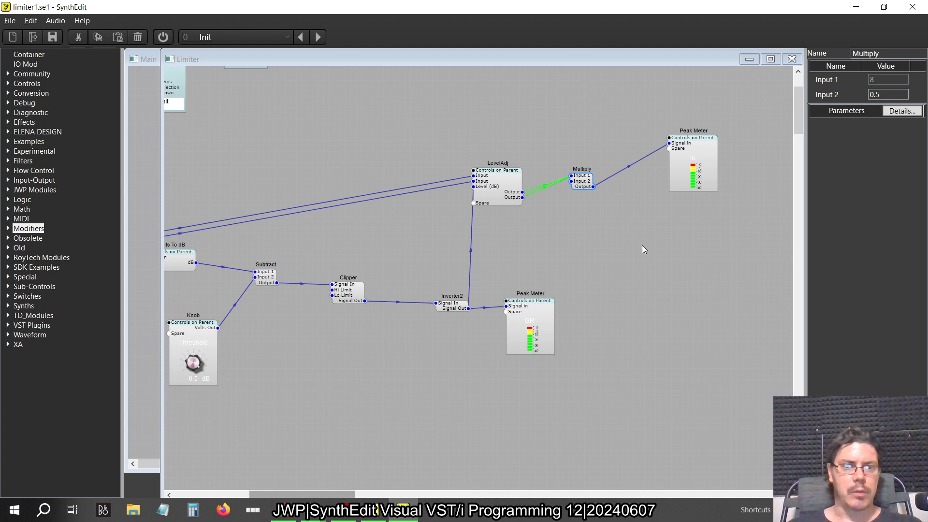
Move the second Multiply and its Peak Meter closer to the second LevelAdj
left_click_drag(584, 180, 562, 165)
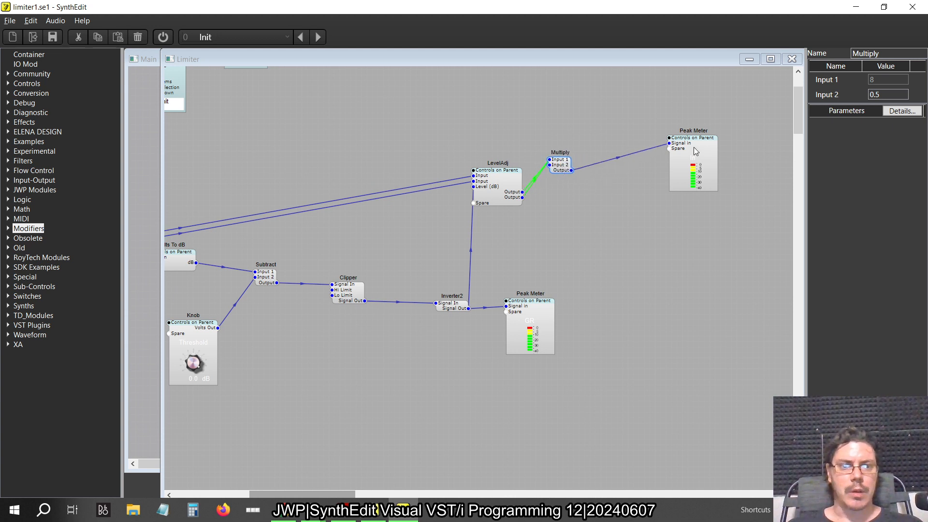
left_click_drag(695, 147, 618, 125)
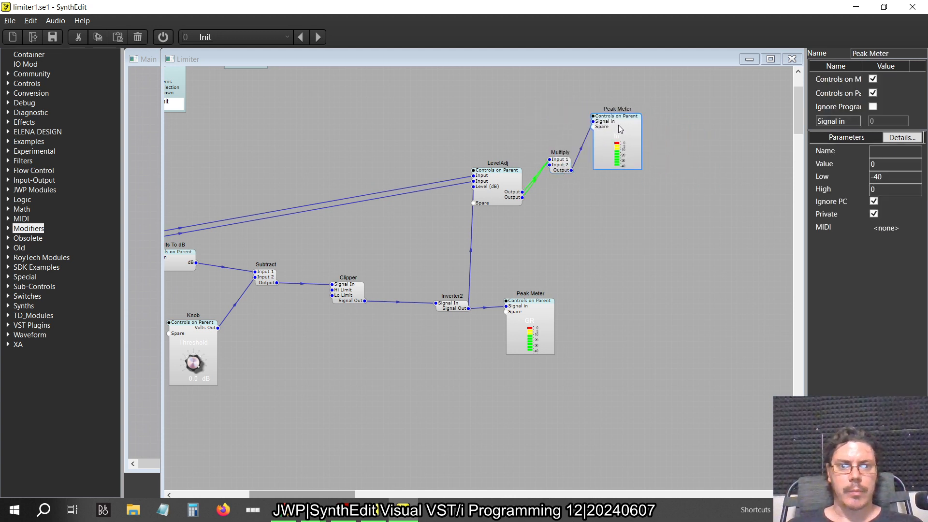
left_click(568, 239)
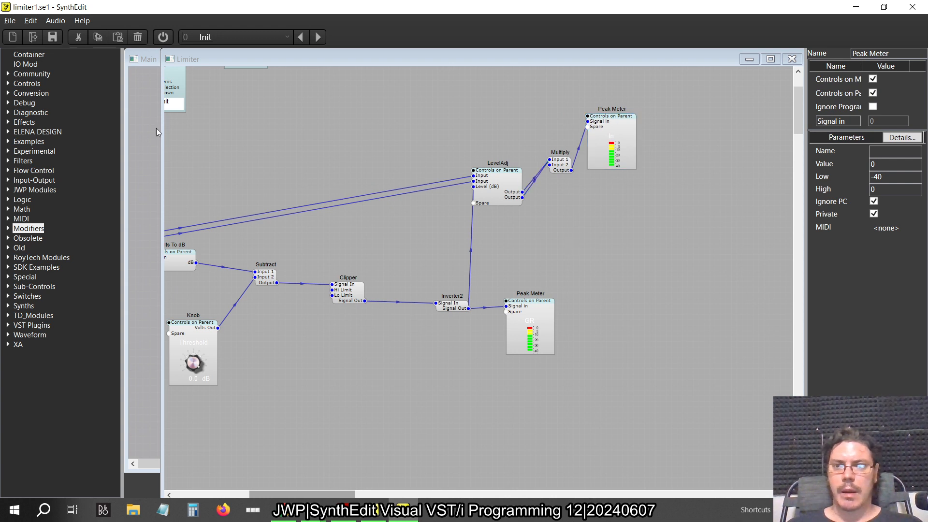
Add an IO Mod beside the second LevelAdj and connect both LevelAdj outputs to it
left_click(19, 57)
left_click_drag(17, 62, 582, 184)
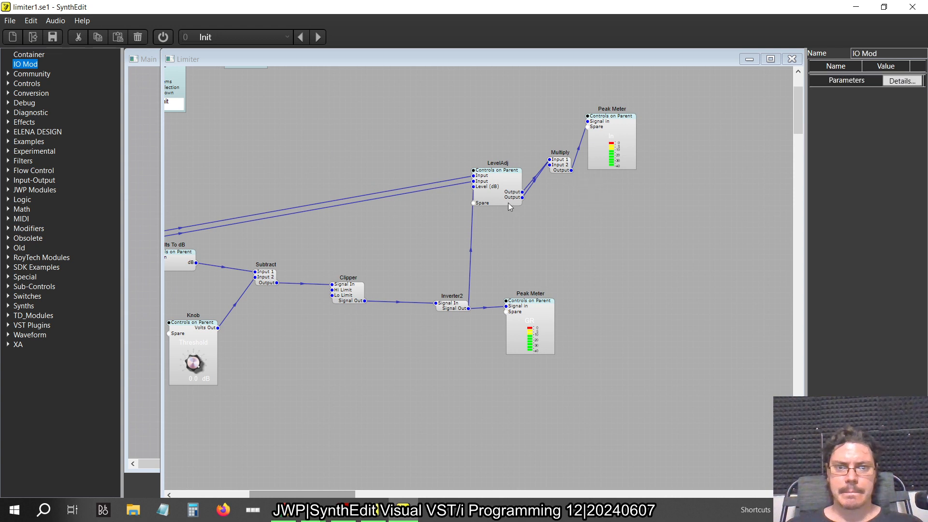
left_click_drag(523, 192, 591, 189)
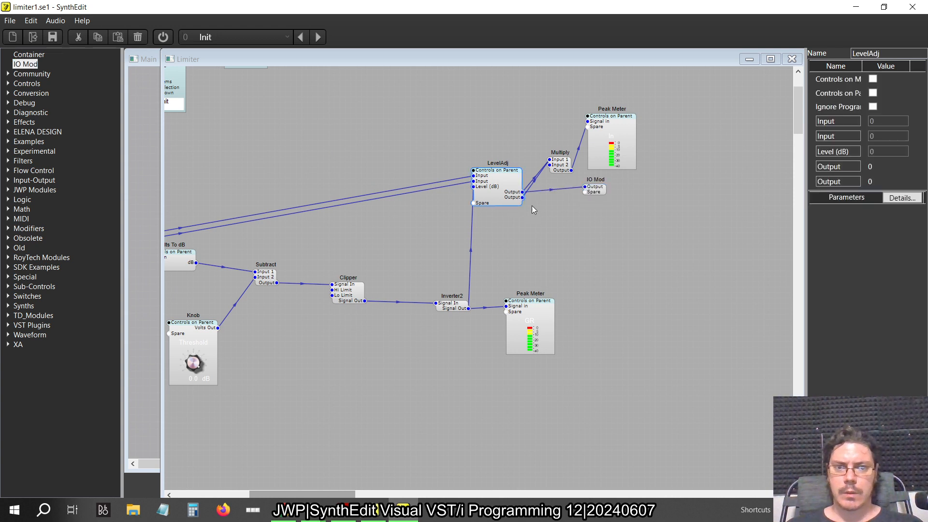
left_click_drag(523, 198, 585, 192)
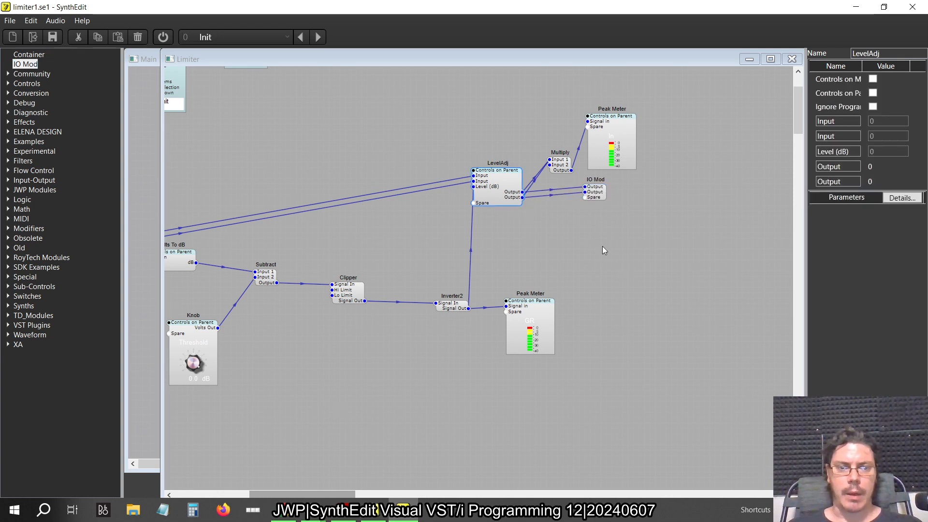
Compare the rebuilt limiter structure with the older SynthEdit patch and its control panel
scroll(602, 246, "left", 3)
scroll(603, 250, "left", 5)
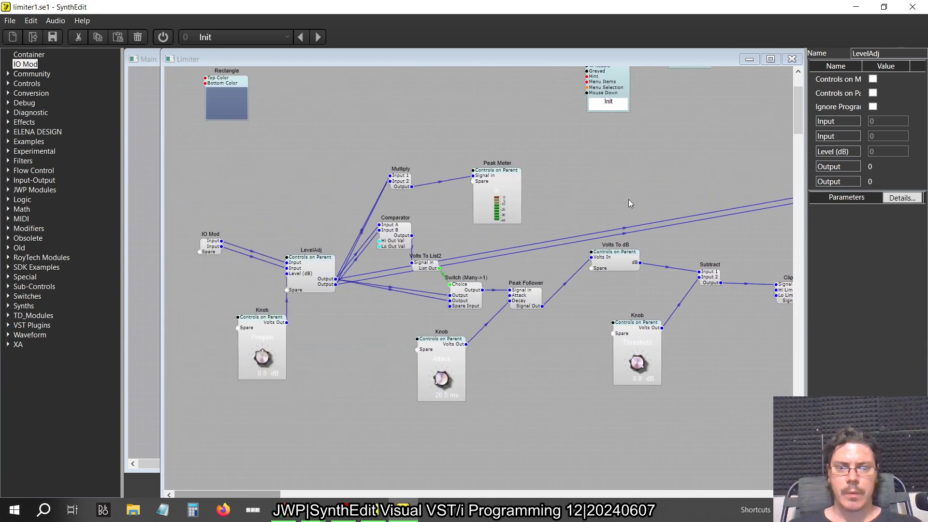
key("alt+Tab")
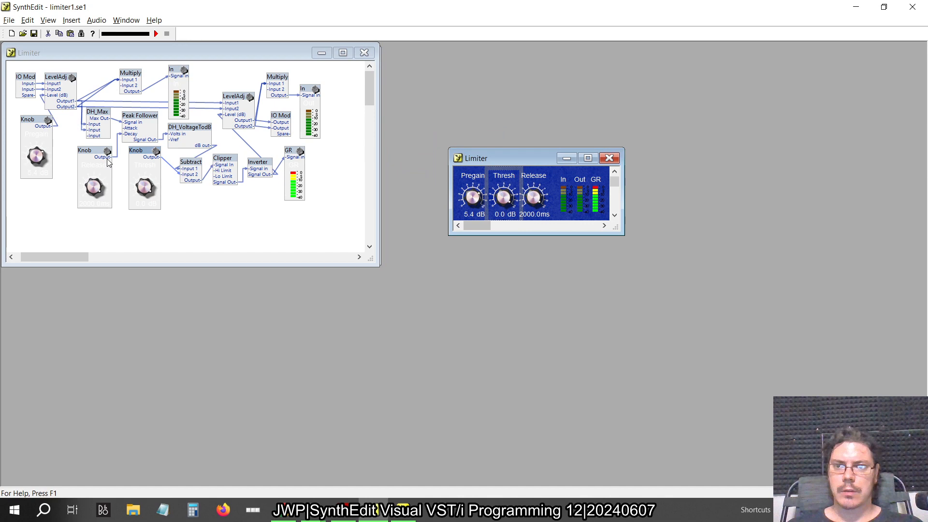
key("alt+Tab")
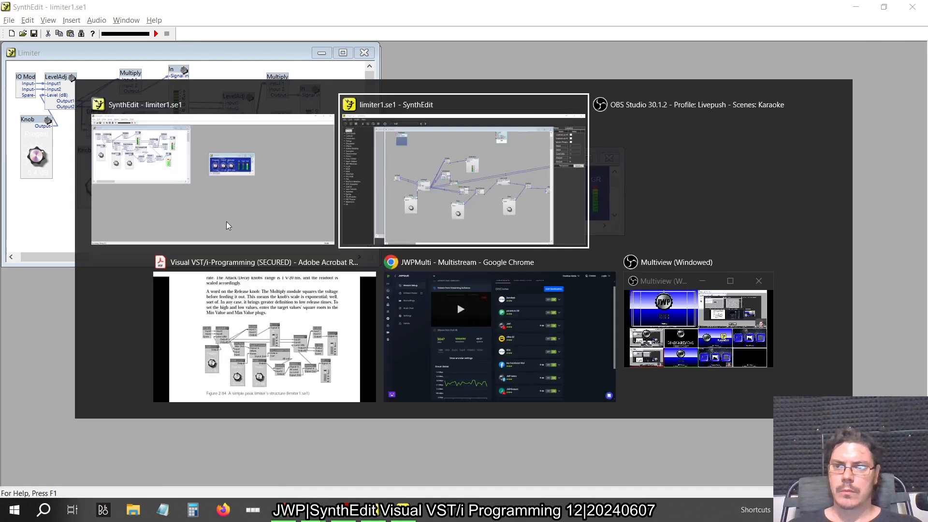
right_click(394, 151)
left_click(430, 223)
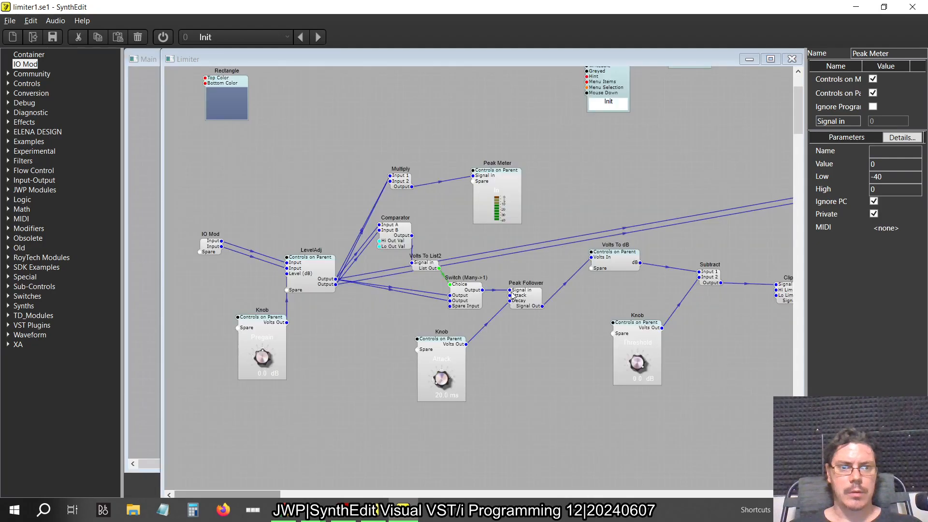
Inside the Peak Meter fed by the second Multiply, set the Text Entry label to Out
scroll(513, 295, "right", 10)
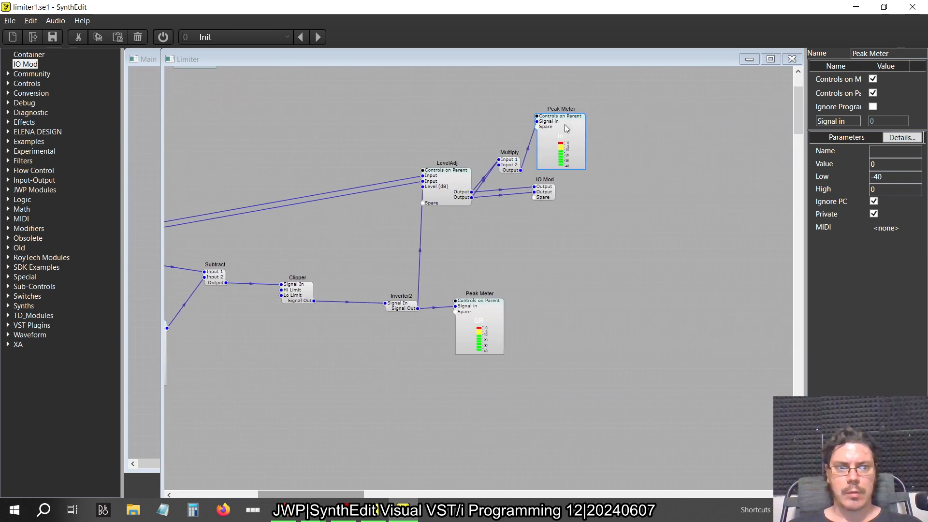
double_click(565, 124)
left_click(687, 231)
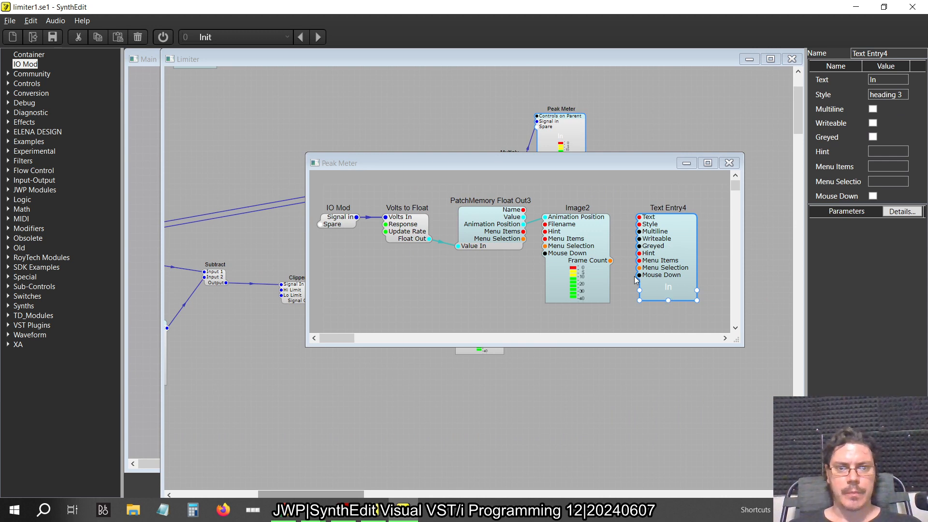
left_click(730, 163)
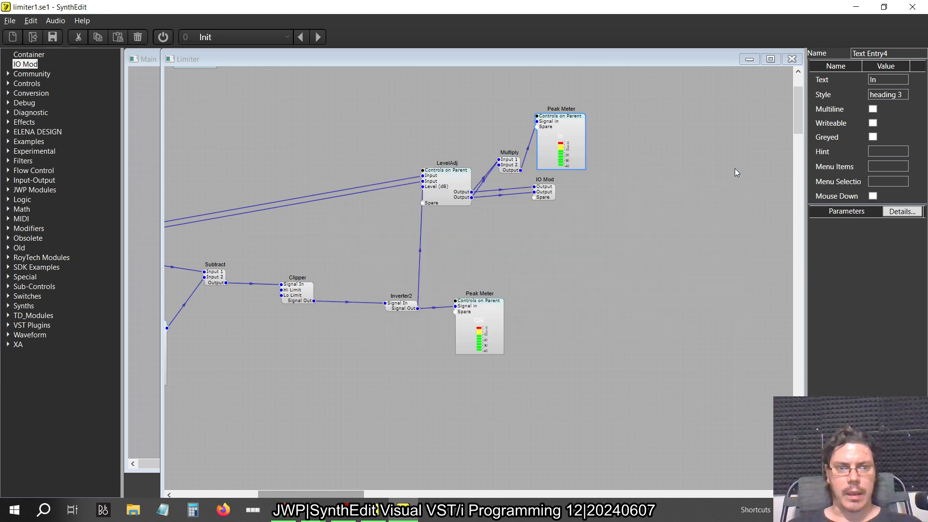
left_click(572, 131)
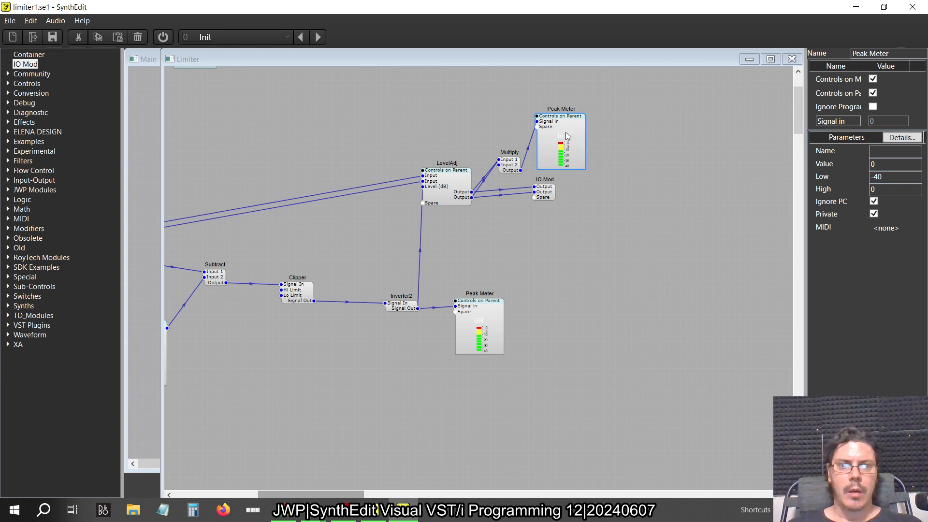
double_click(568, 136)
left_click(501, 227)
left_click(673, 240)
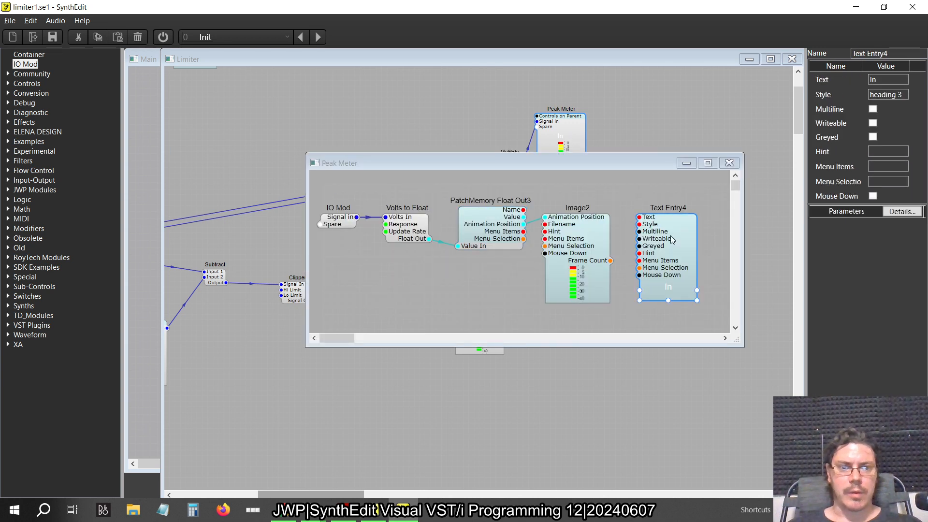
left_click(889, 80)
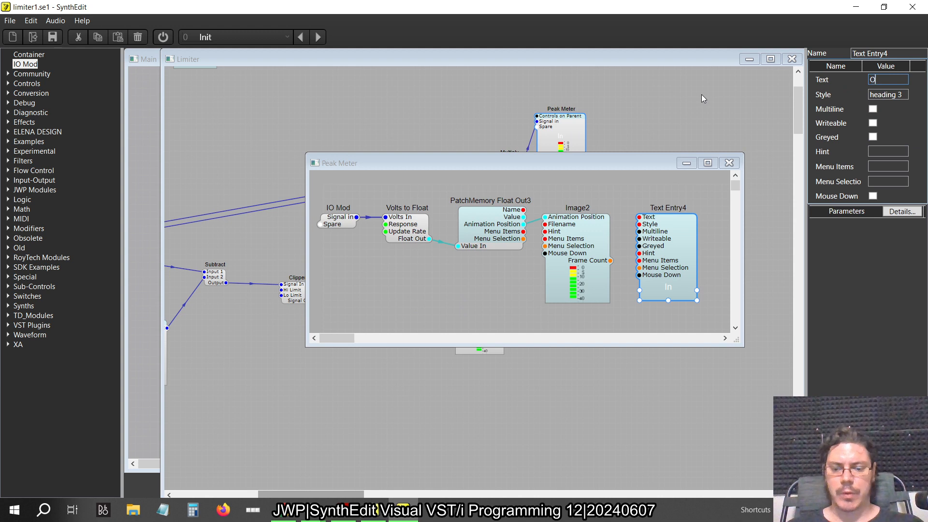
key("Tab")
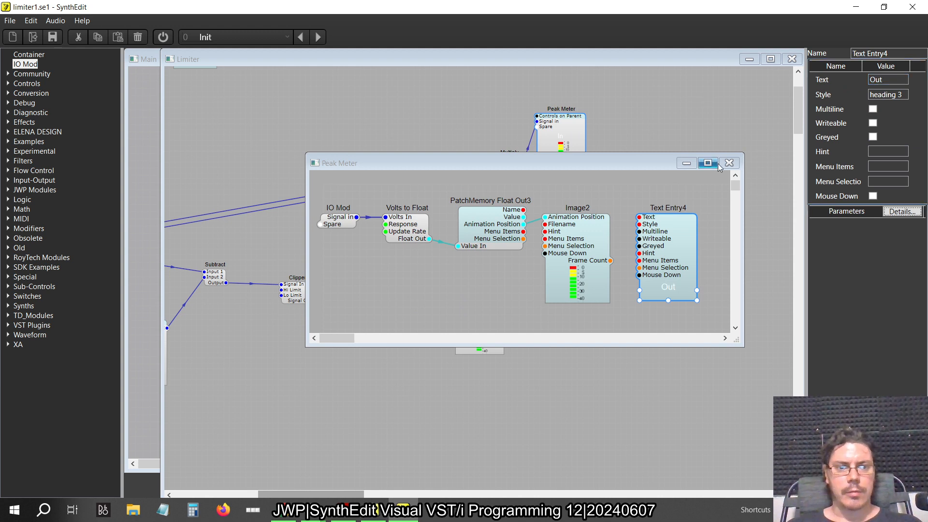
left_click(730, 162)
right_click(678, 187)
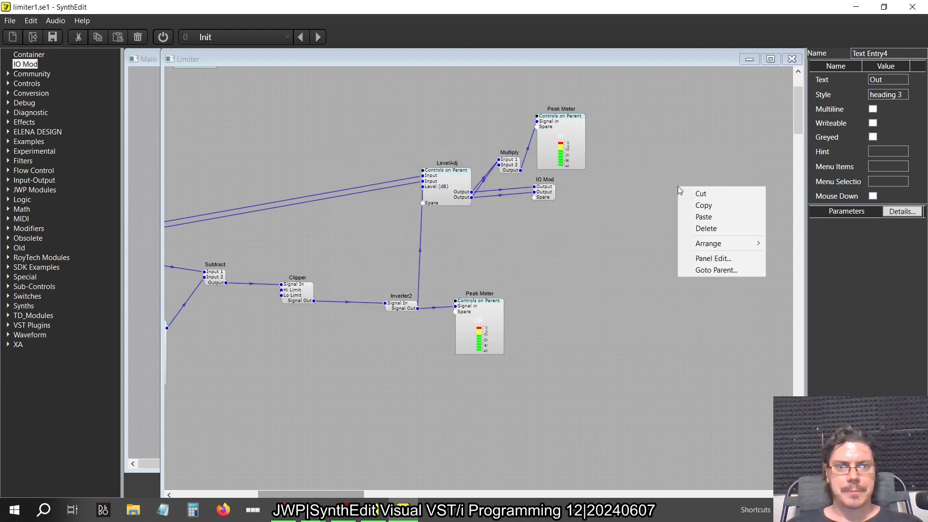
left_click(642, 239)
double_click(584, 127)
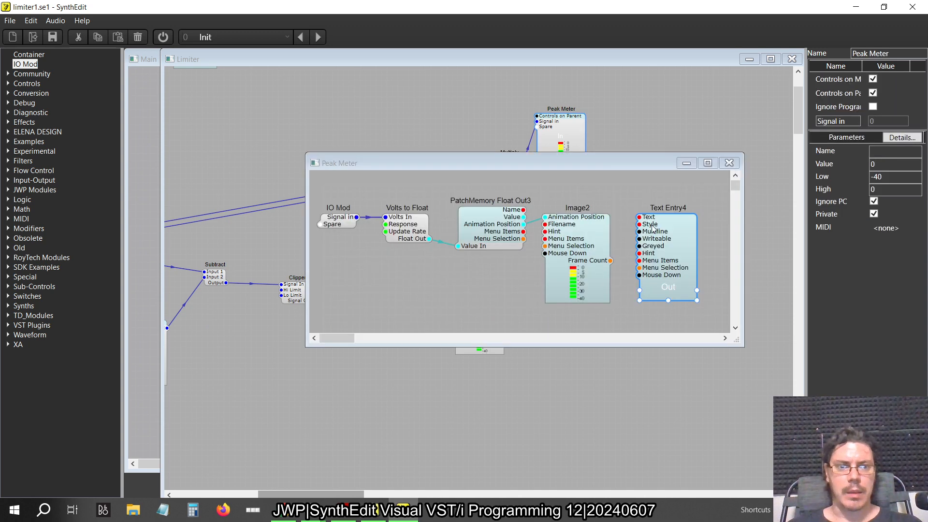
left_click(729, 163)
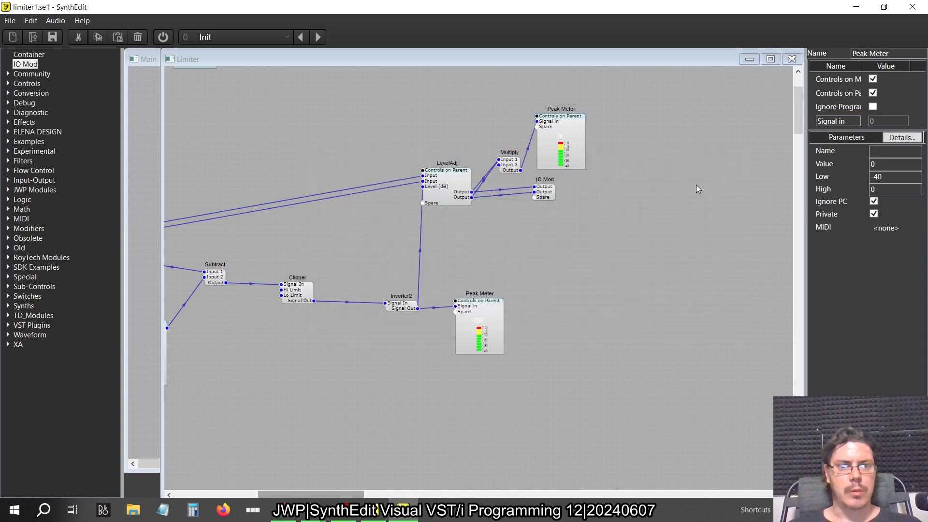
Open the Limiter's panel for editing and place the Out meter between the In and GR meters
right_click(696, 187)
left_click(729, 257)
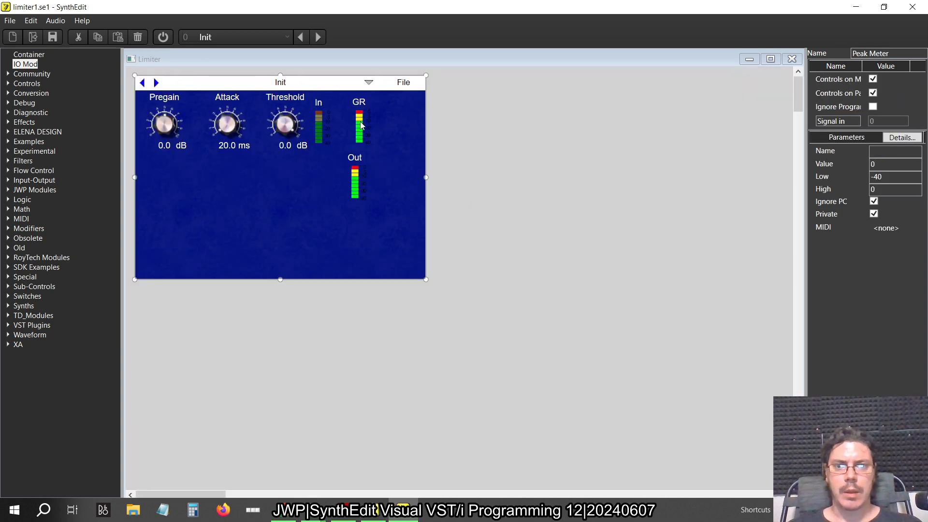
left_click(361, 150)
left_click_drag(361, 150, 346, 93)
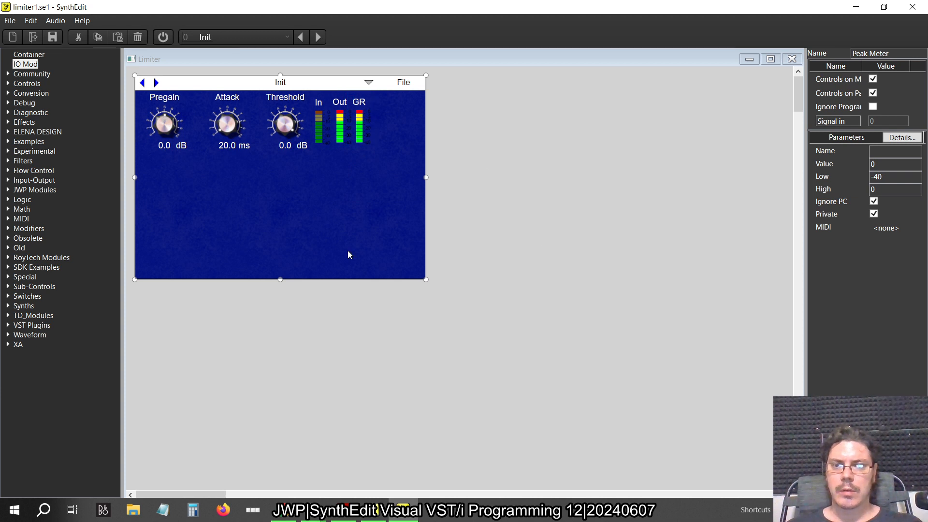
Move the Attack knob closer to Pregain and rename it Release
left_click(157, 109)
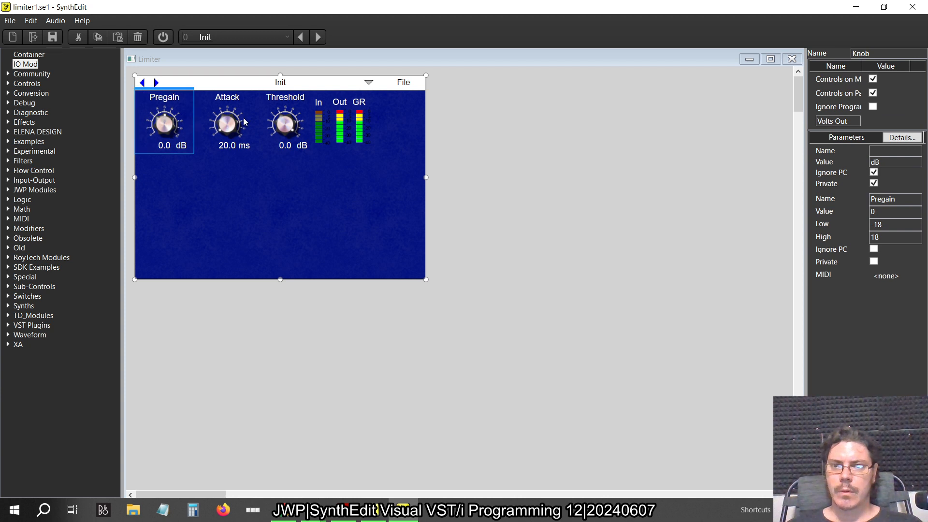
left_click(228, 98)
left_click_drag(228, 98, 213, 98)
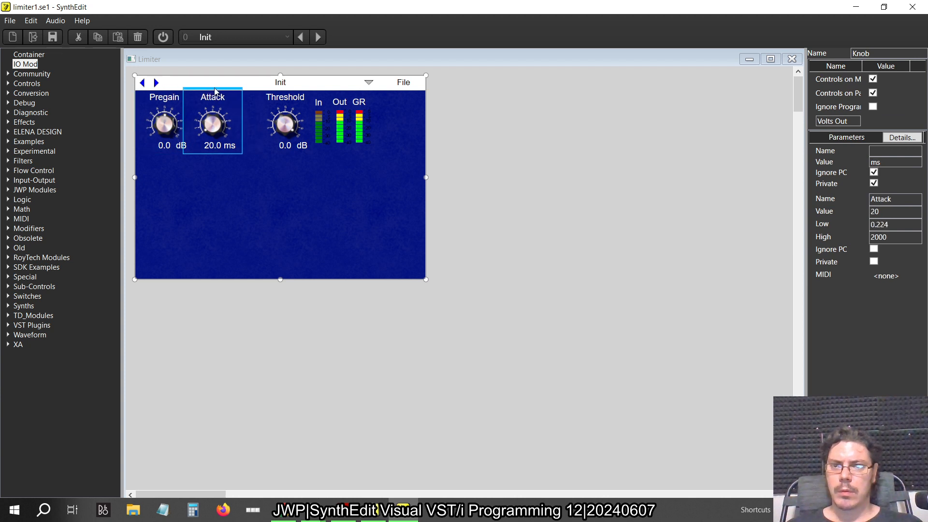
left_click_drag(898, 199, 764, 195)
type("Release")
key("Return")
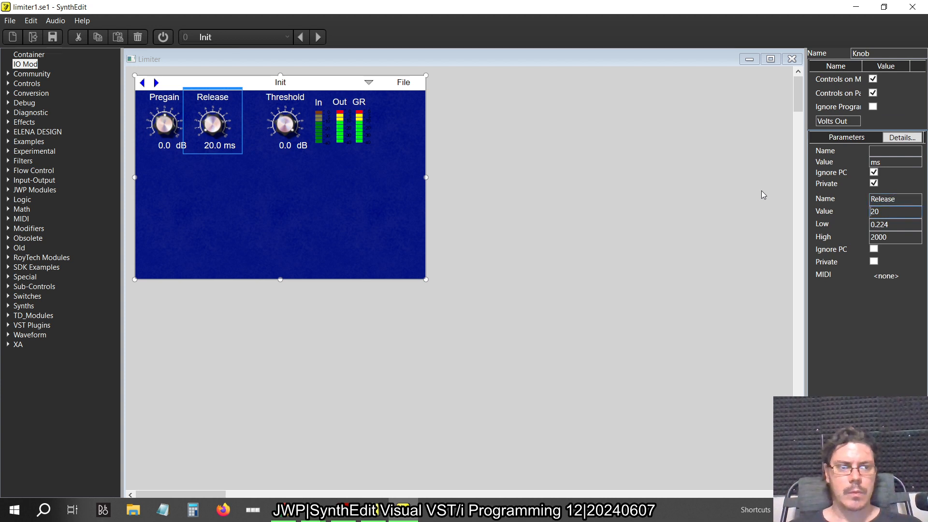
Move the Threshold knob beside Release and arrange the In, Out and GR meters evenly next to it
left_click(299, 99)
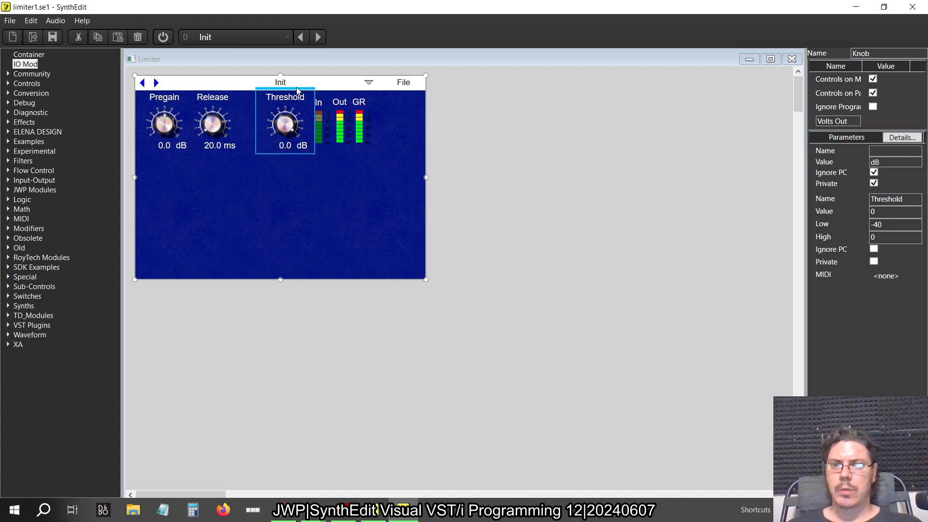
left_click_drag(298, 90, 272, 90)
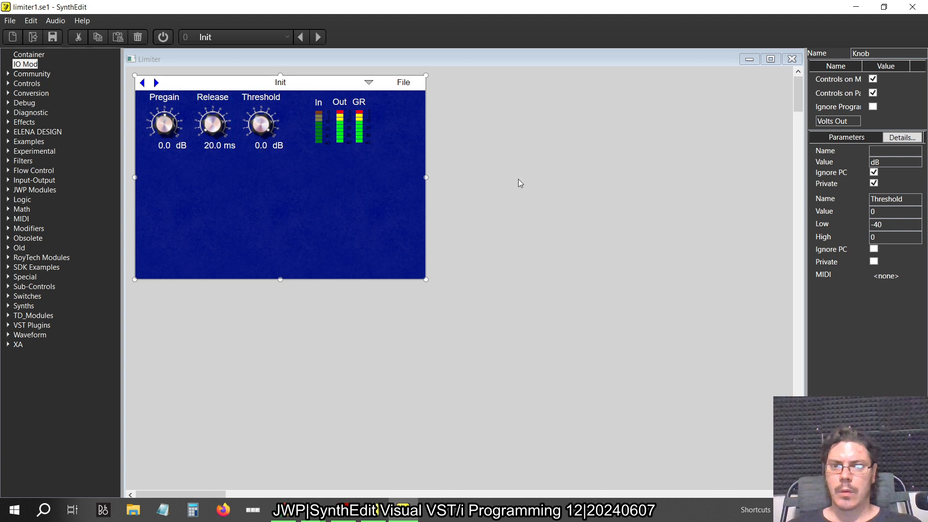
left_click_drag(518, 181, 309, 96)
left_click(517, 127)
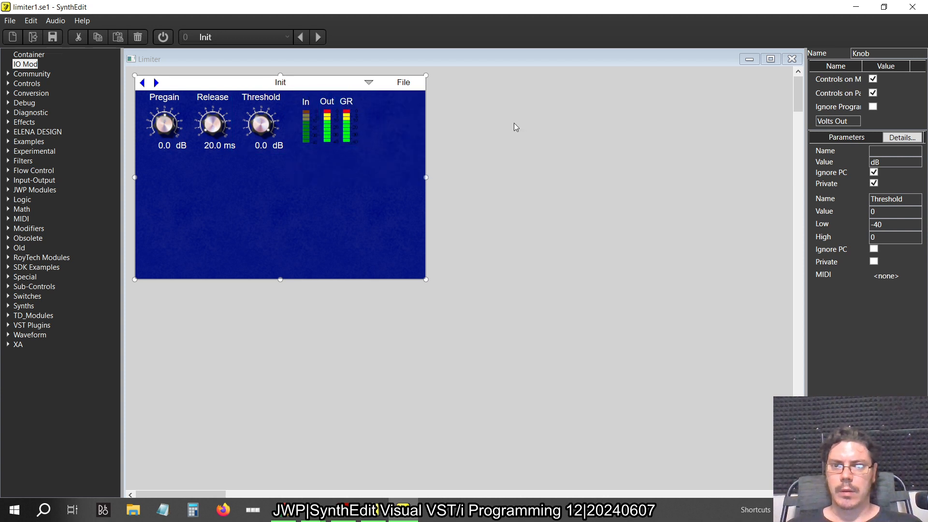
left_click(311, 100)
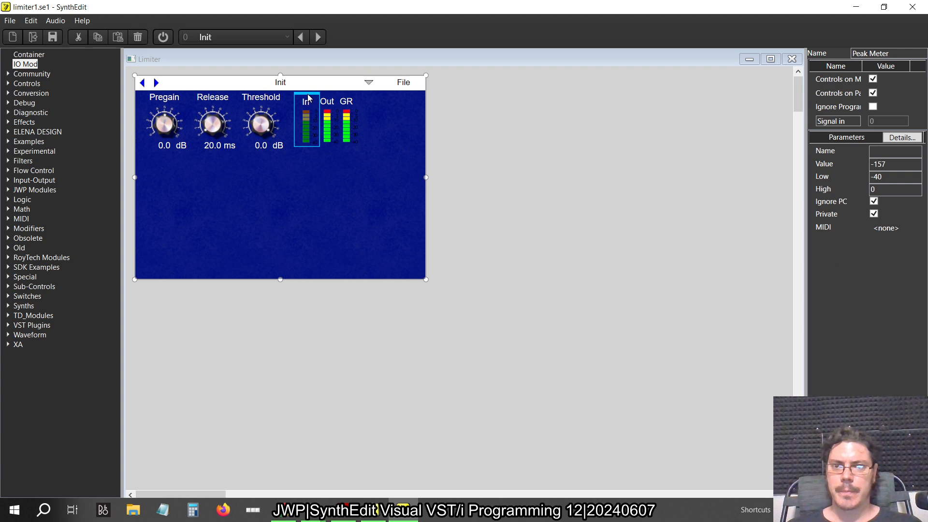
left_click_drag(308, 98, 303, 98)
left_click(323, 99)
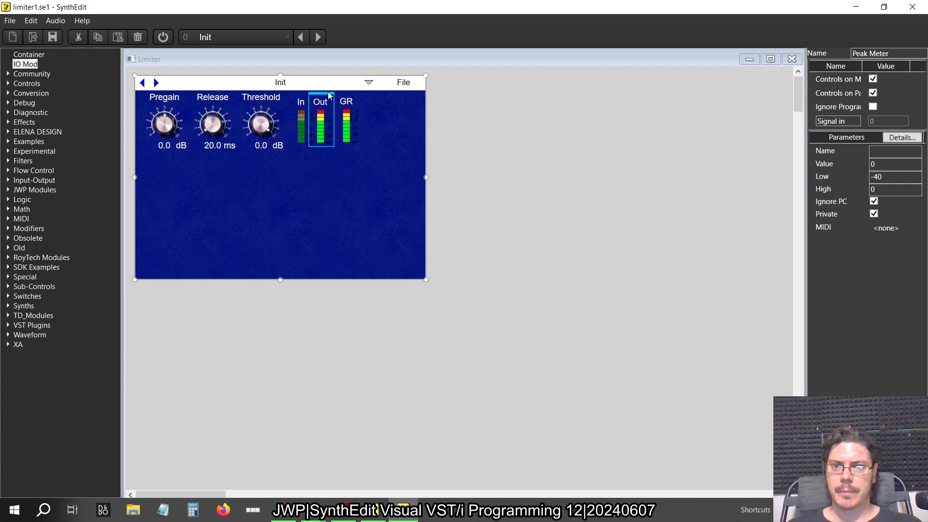
left_click(347, 97)
left_click_drag(347, 98, 341, 96)
Shrink the dark panel rectangle's width and height to fit closely around the three knobs and three meters
left_click(390, 192)
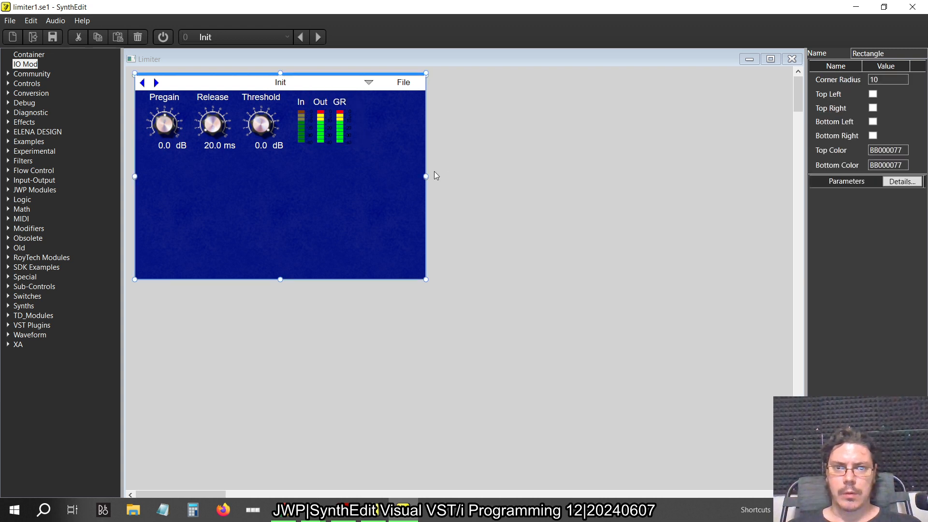
left_click_drag(426, 177, 364, 182)
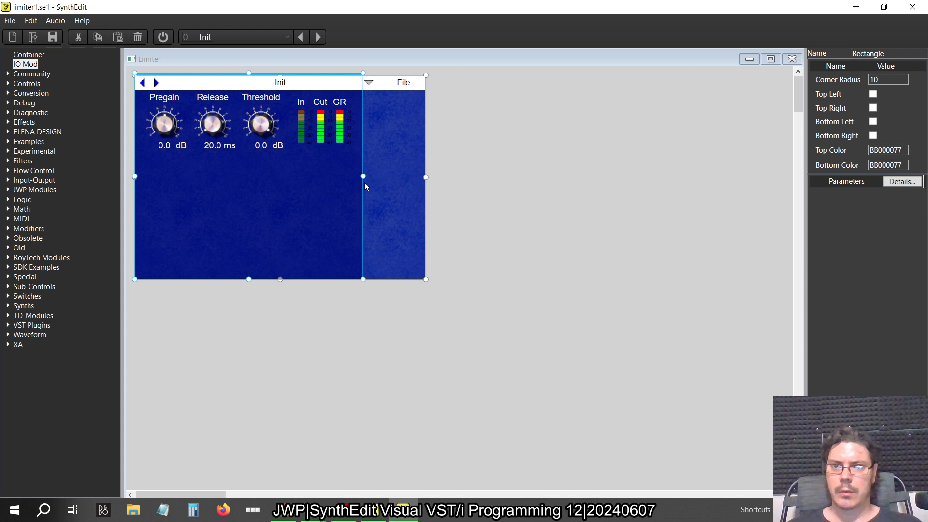
left_click_drag(253, 281, 257, 156)
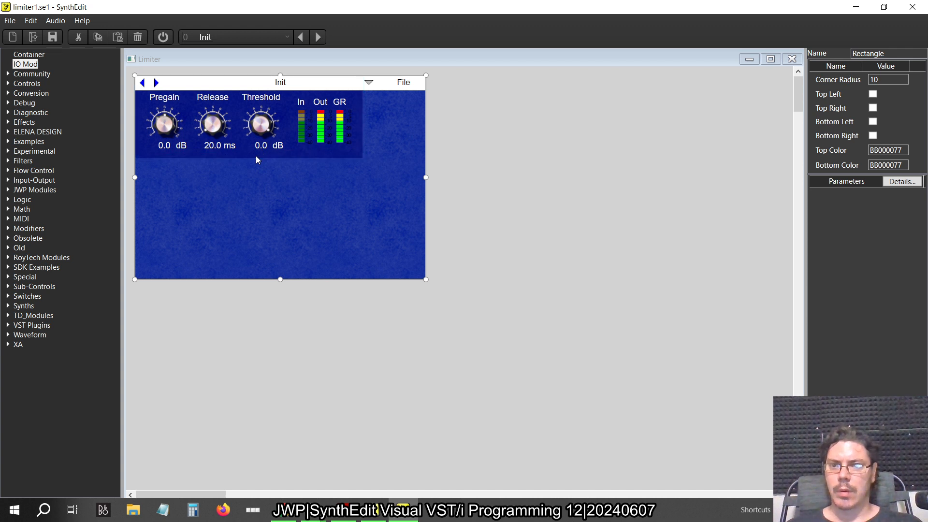
left_click(257, 156)
left_click_drag(250, 158, 250, 154)
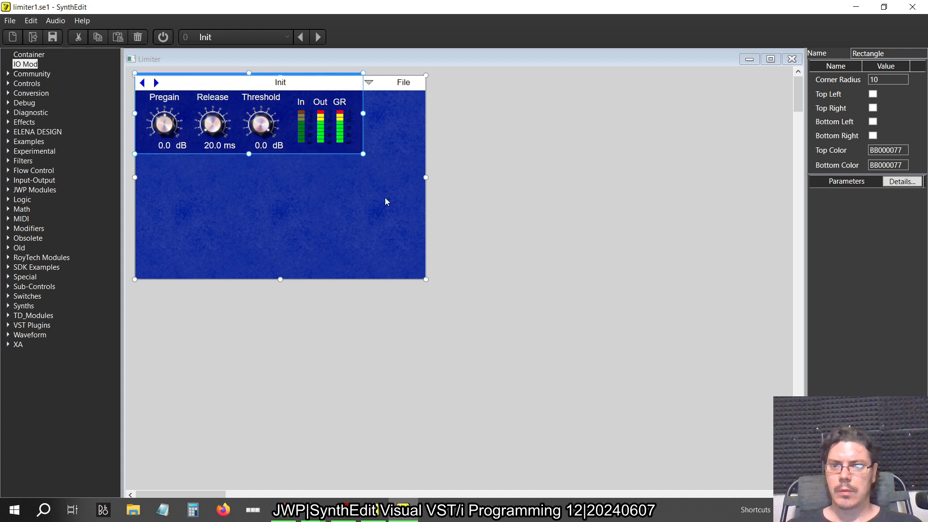
Shrink the blue background to the dark rectangle's width and height, and shorten the white header bar to the same width
left_click(386, 203)
left_click_drag(426, 178, 365, 182)
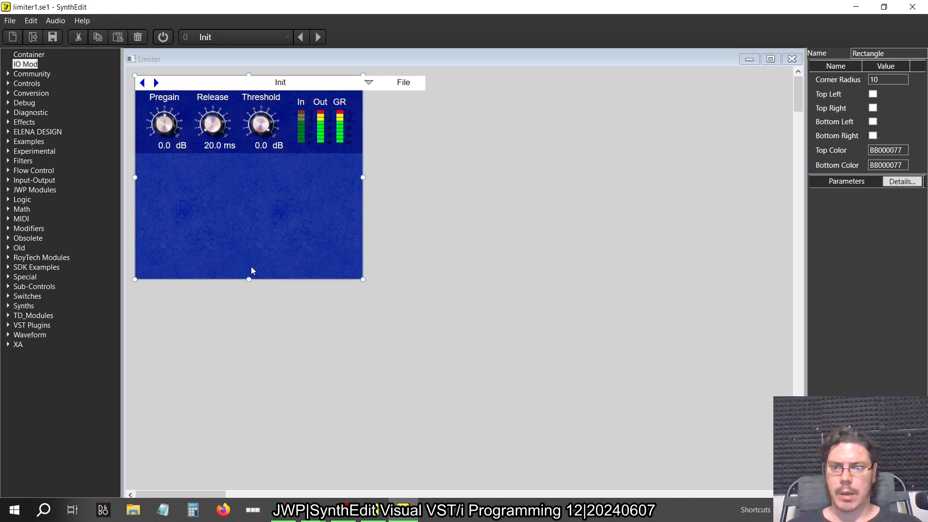
left_click_drag(251, 280, 256, 159)
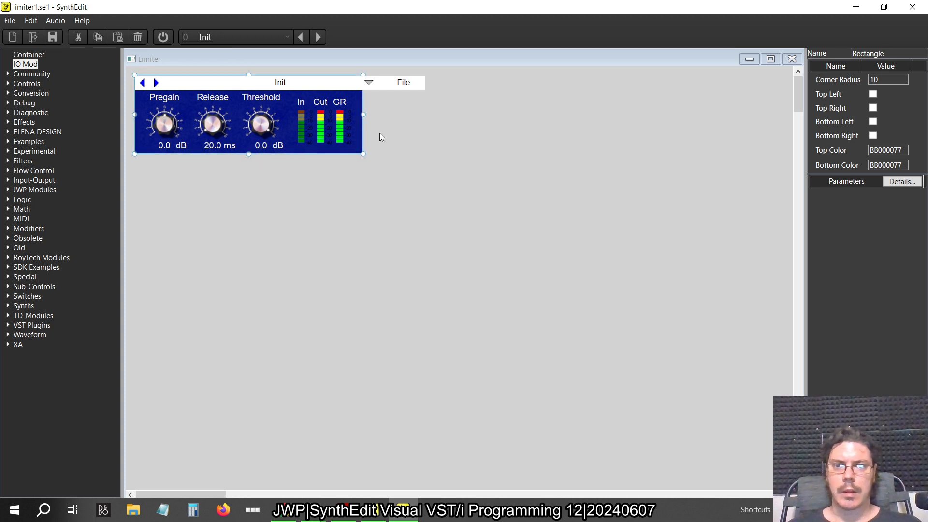
left_click(186, 83)
left_click_drag(429, 86, 364, 94)
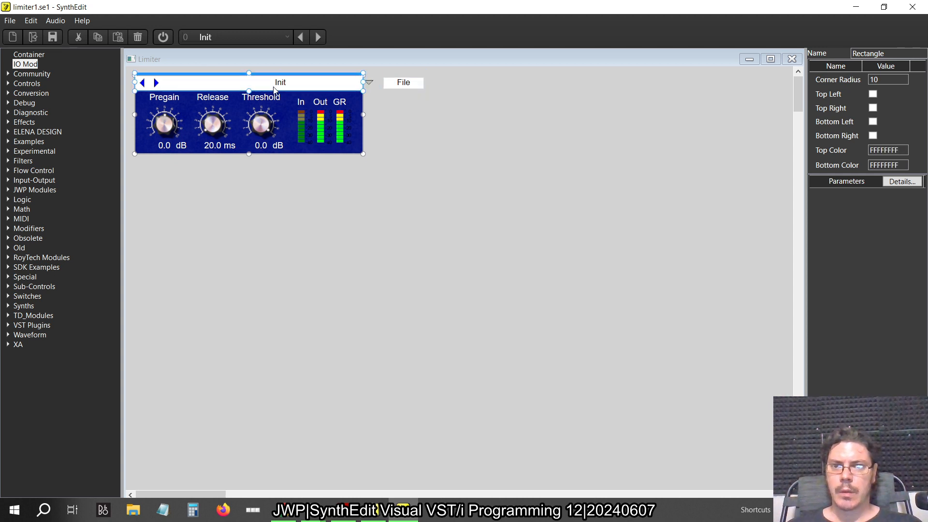
Move the Init preset name field so it sits centred in the shortened header bar
left_click(298, 80)
left_click_drag(301, 77, 270, 79)
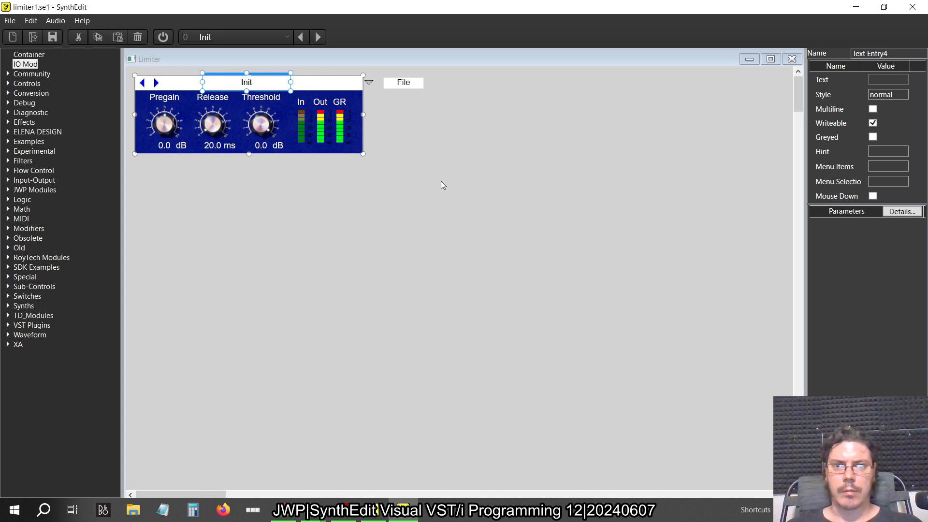
key("Right")
key("Right")
key("Right")
key("Right")
key("Right")
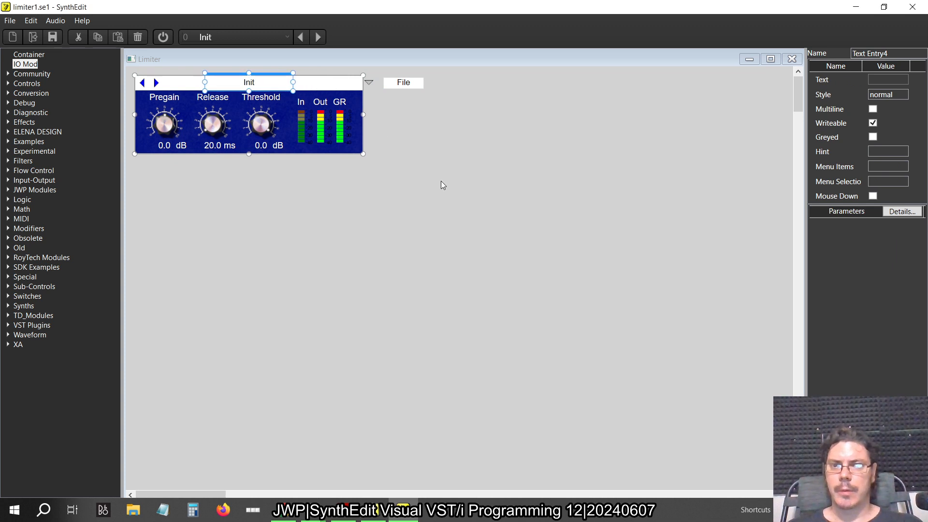
Move the preset dropdown arrow and File label together onto the header bar's right end, and close the Limiter's panel and structure views
left_click(441, 181)
left_click_drag(479, 112, 335, 58)
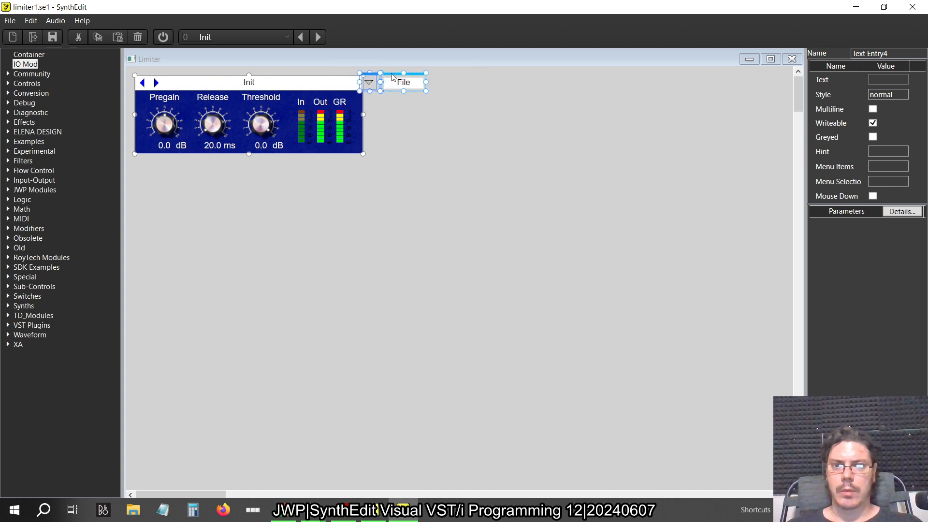
left_click_drag(399, 74, 335, 73)
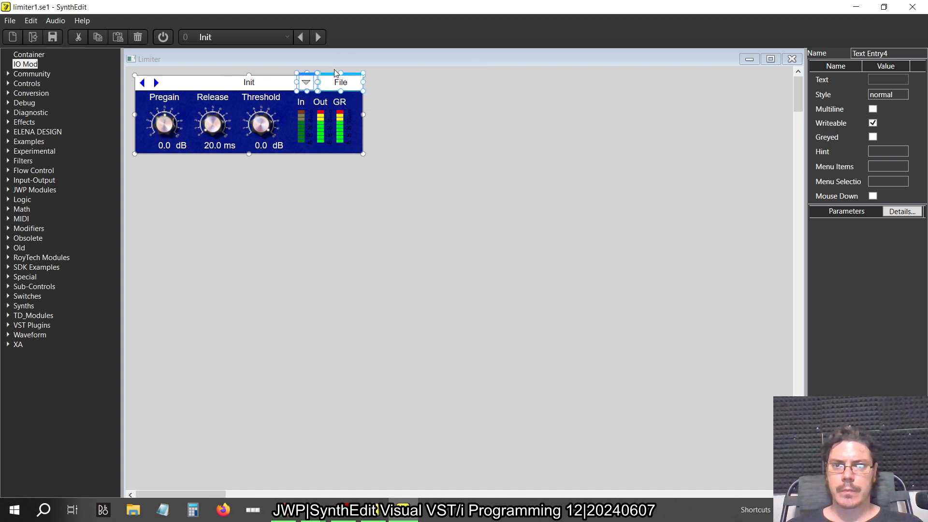
left_click(437, 113)
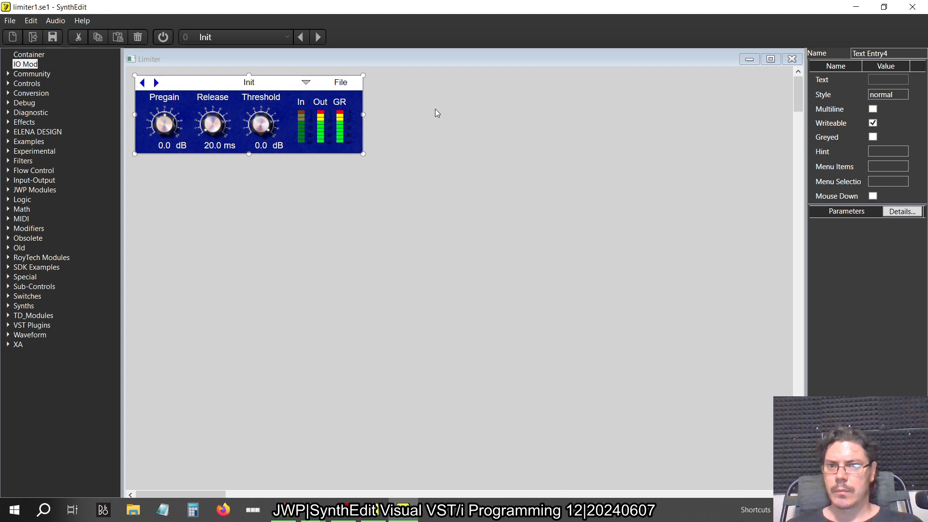
left_click(792, 59)
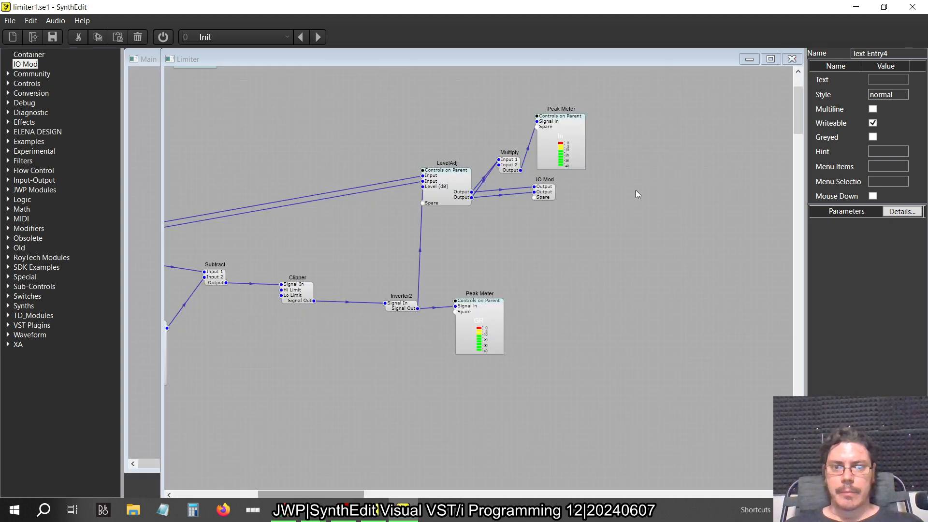
left_click(791, 59)
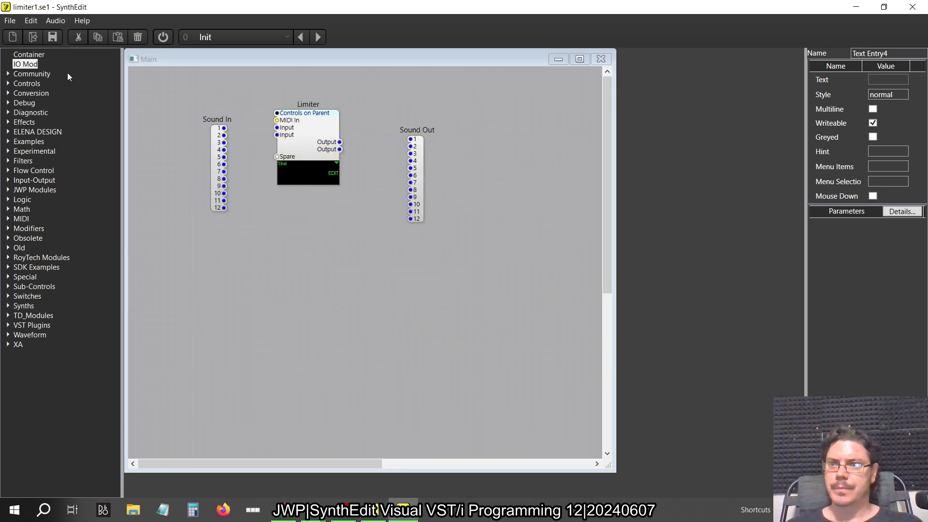
Open the VST export settings and set both the product name and the filename to Limiter
left_click(11, 22)
left_click(11, 22)
left_click(12, 23)
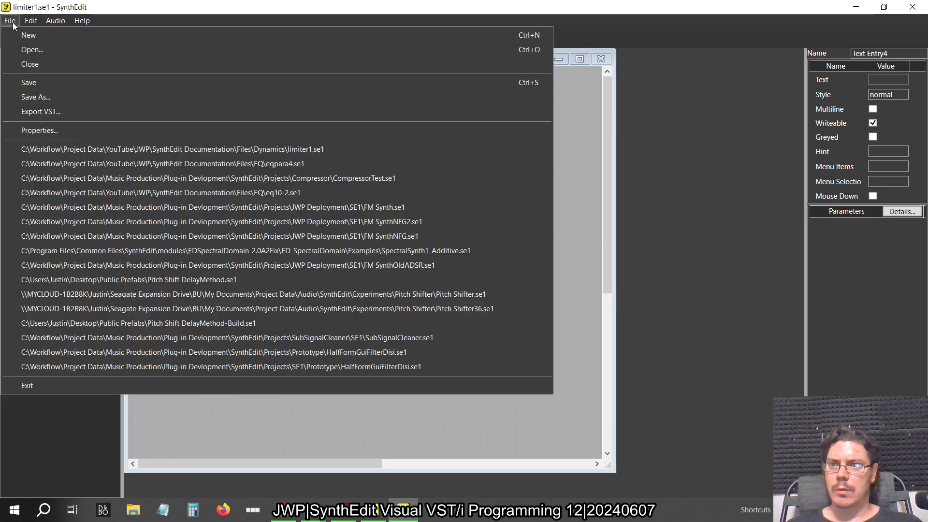
left_click(45, 112)
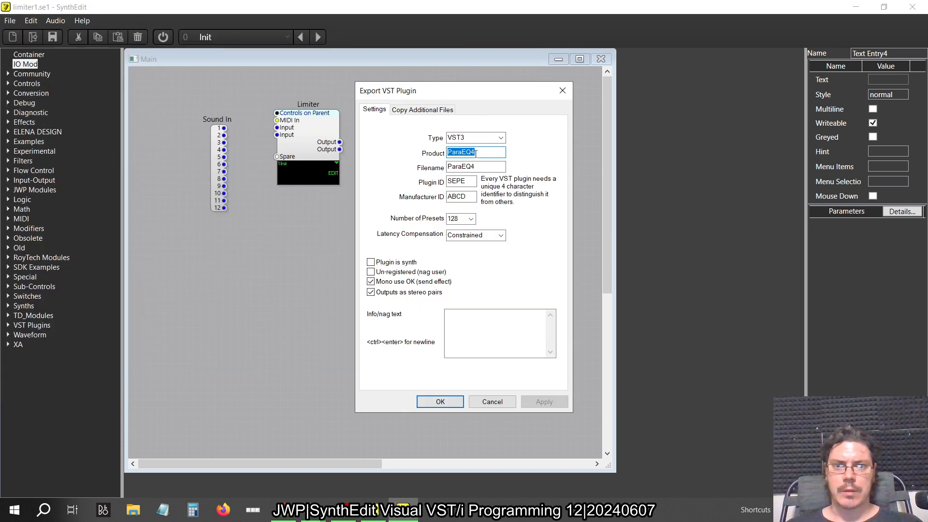
left_click(487, 155)
double_click(474, 154)
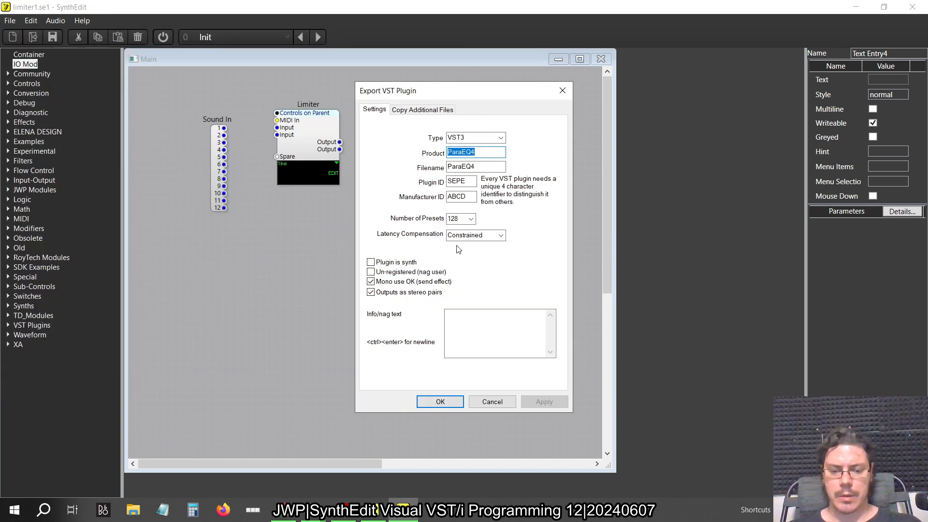
type("Limiter")
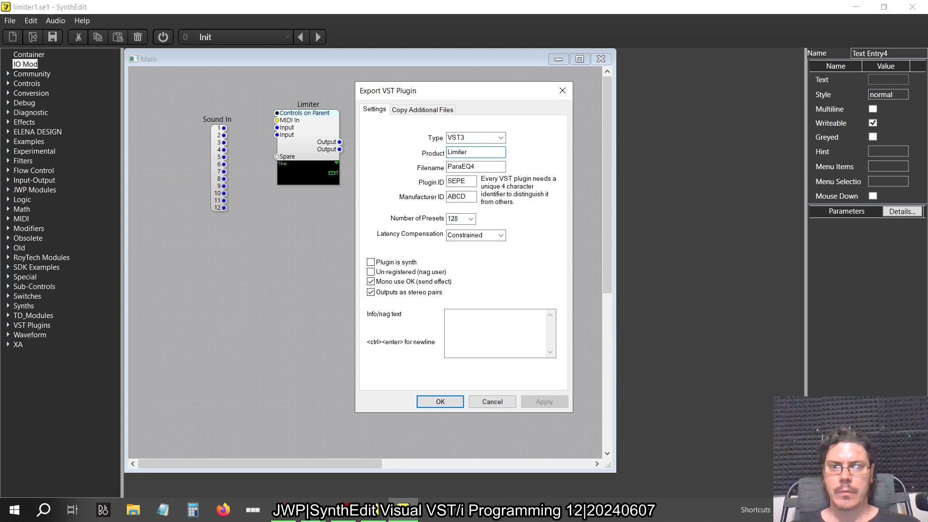
key("Tab")
double_click(456, 168)
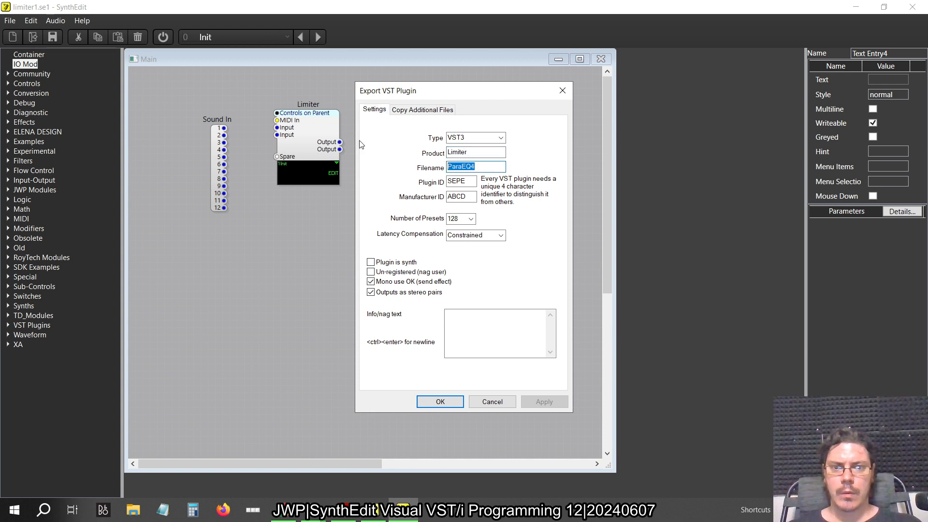
type("Limiter")
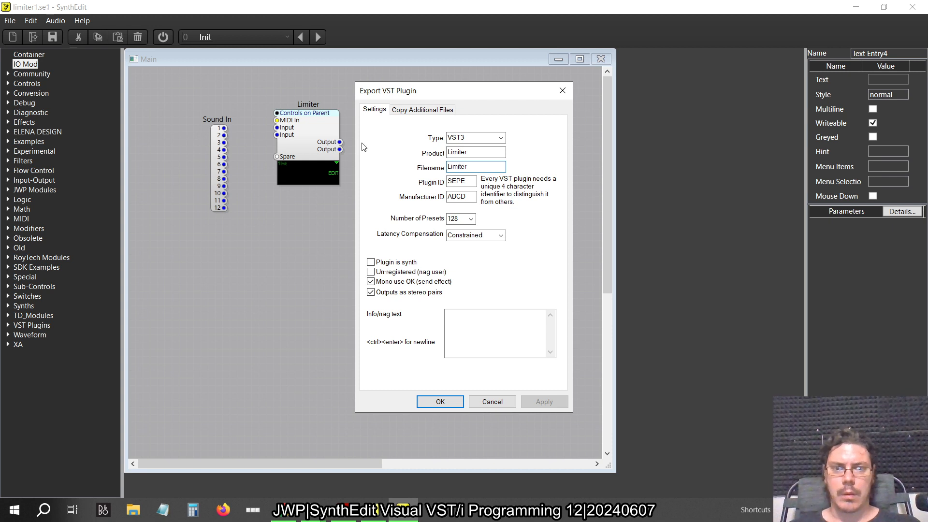
Set the plugin ID to SELi and export the VST3 plugin, saving the project file first
left_click(465, 180)
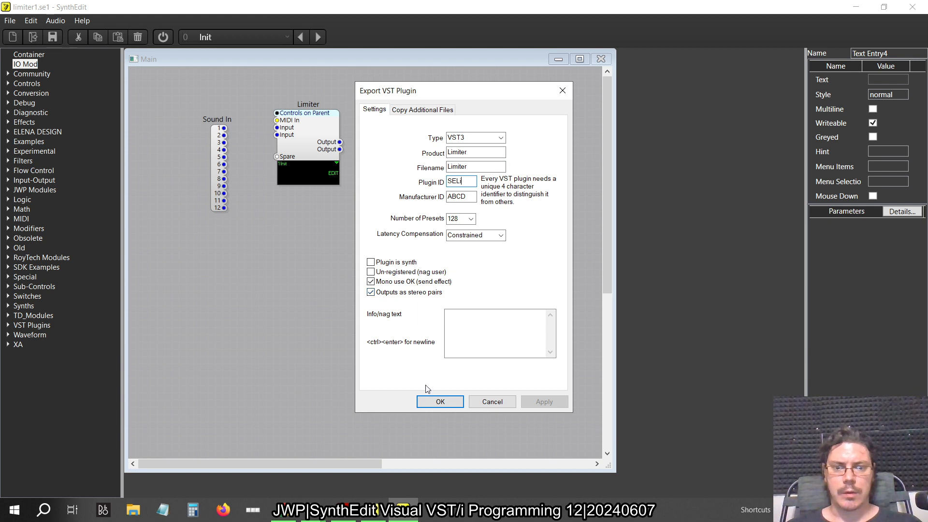
left_click(434, 403)
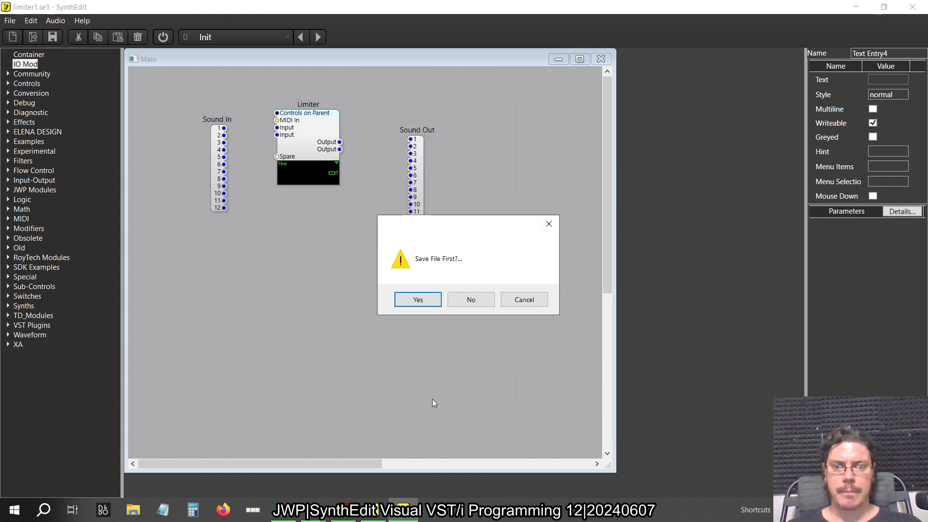
left_click(432, 304)
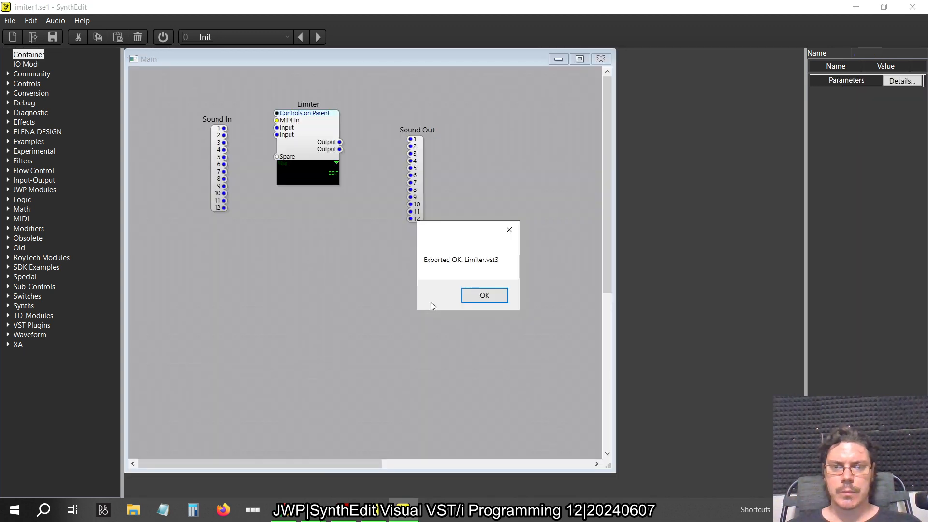
left_click(482, 295)
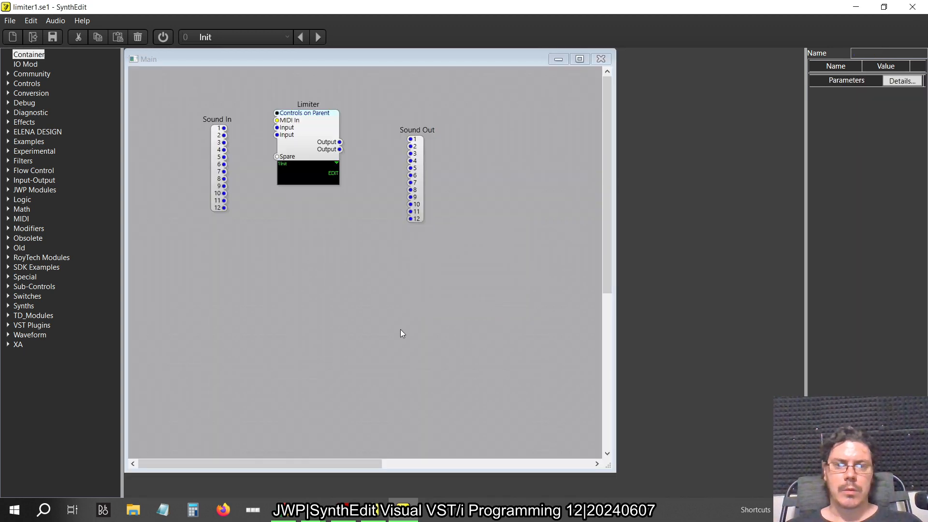
Launch FL Studio and bring its window to the front
key("super")
left_click(233, 182)
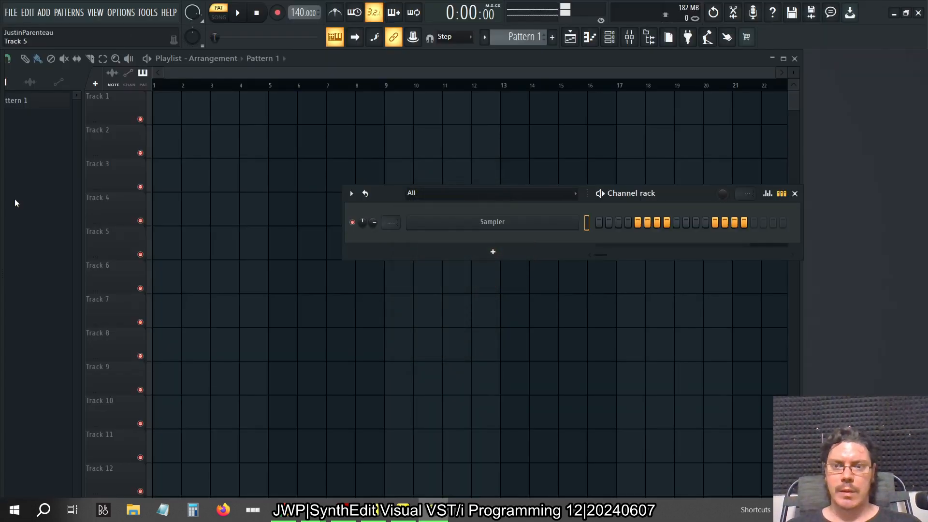
key("alt+Tab")
key("alt+Tab")
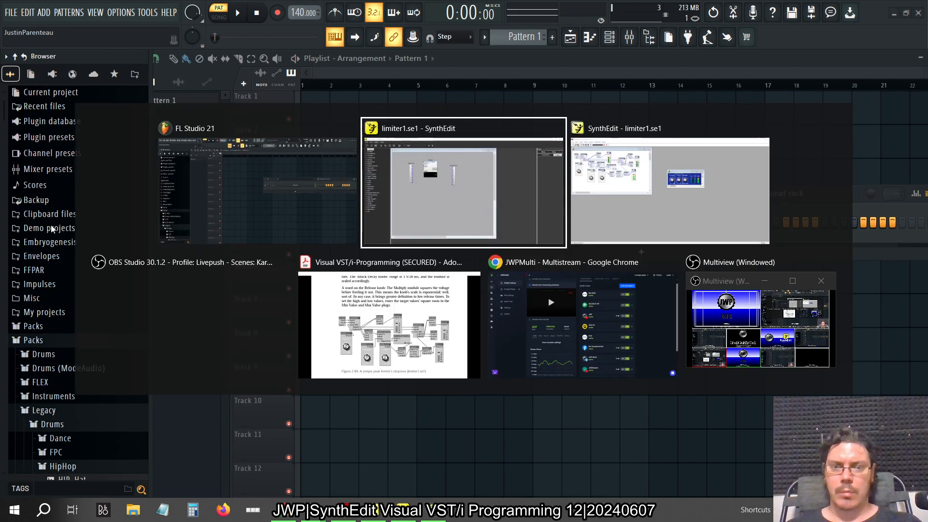
key("alt+Tab")
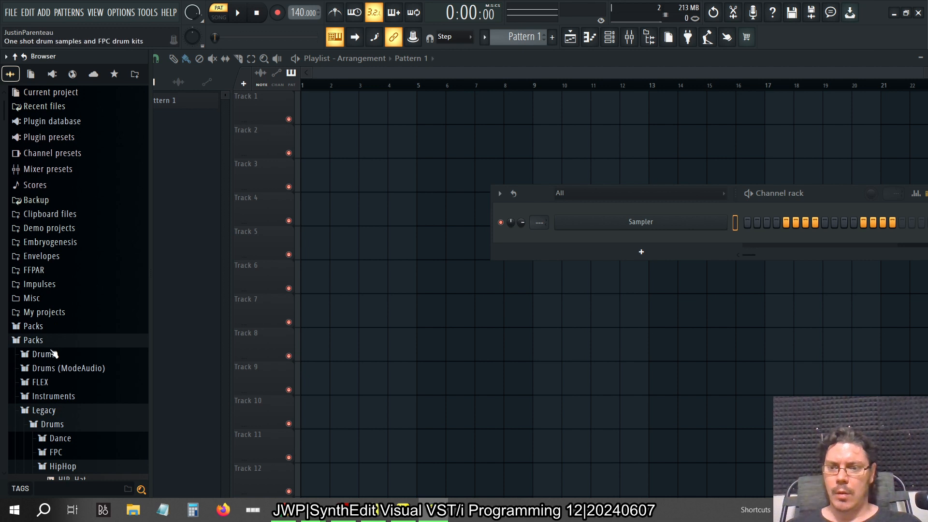
Collapse the Packs folder and refresh the installed plugin list with a fast scan from the plugin database
left_click(61, 341)
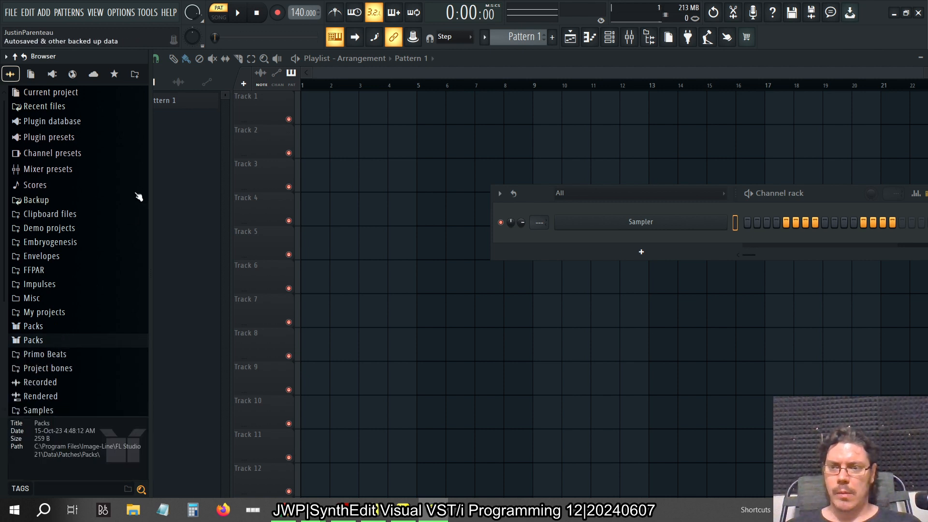
left_click(51, 74)
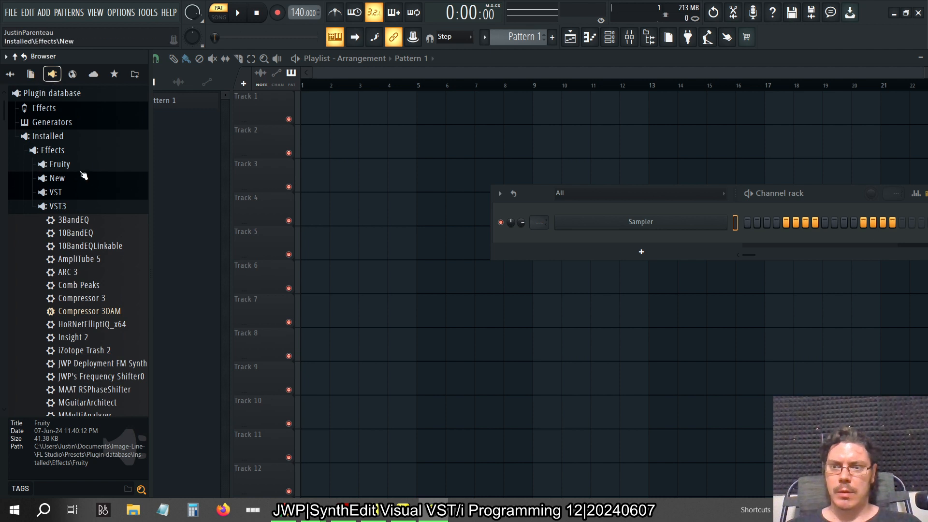
right_click(73, 137)
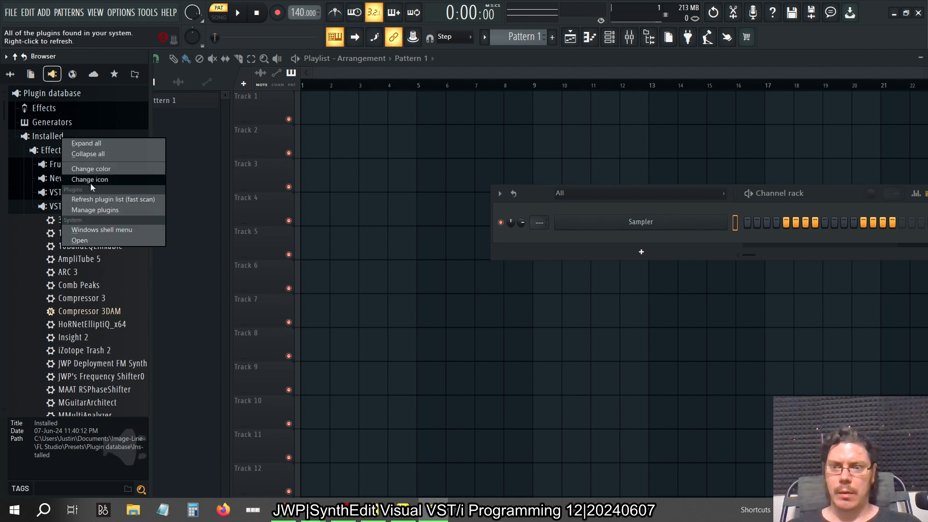
left_click(107, 199)
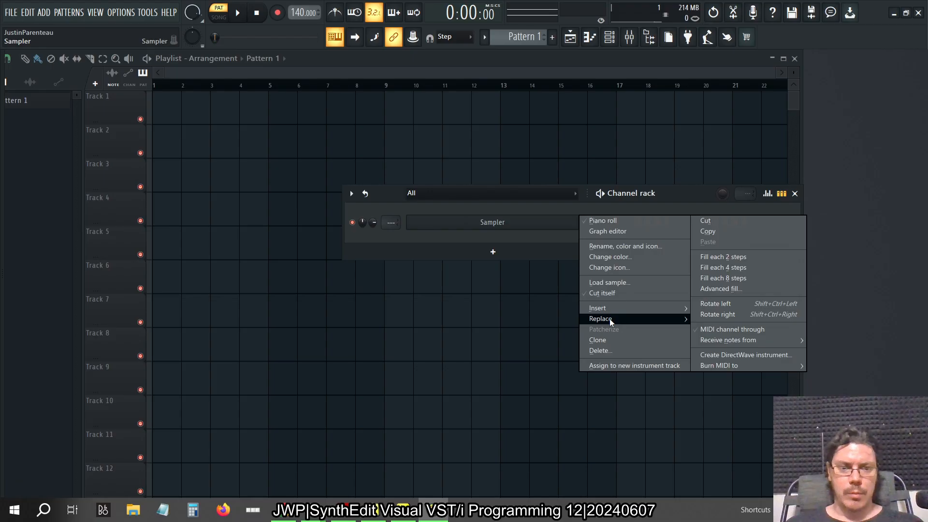
Replace the Sampler channel with the Drumaxx drum synthesizer
mouse_move(610, 318)
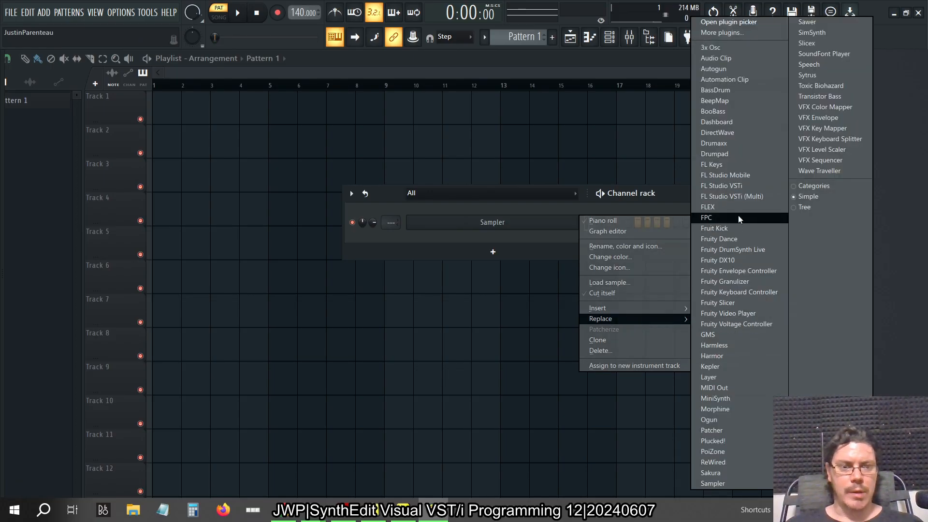
left_click(730, 144)
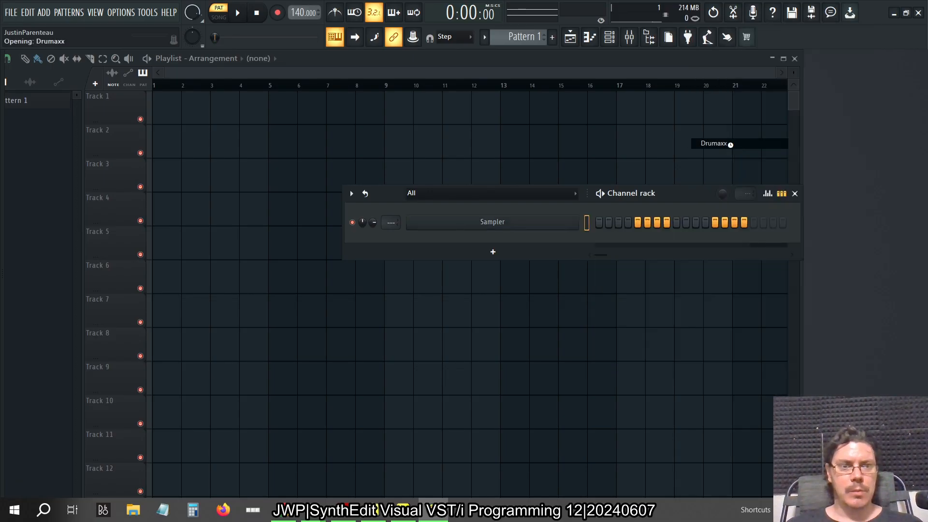
left_click_drag(466, 223, 488, 121)
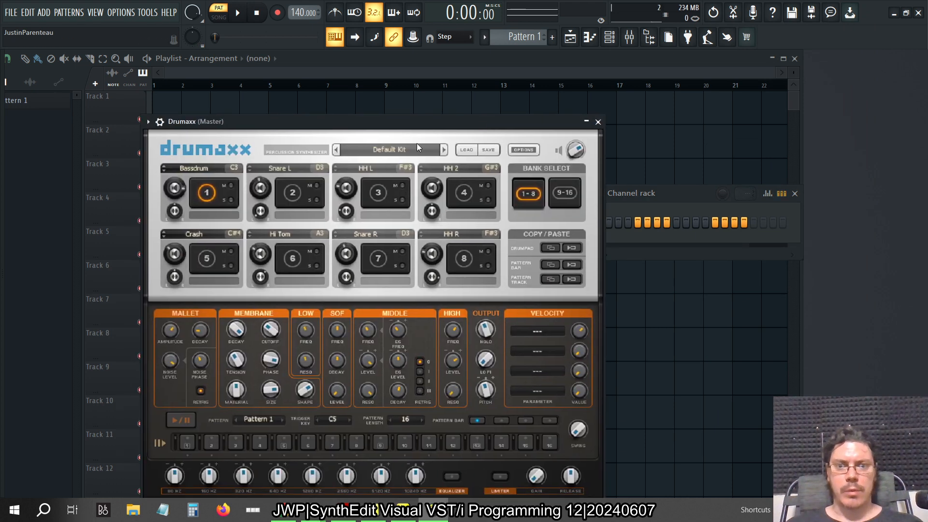
Load the Booty Shaker FG preset from Drumaxx's Hip Hop bank and move the plugin window higher on the screen
left_click(398, 148)
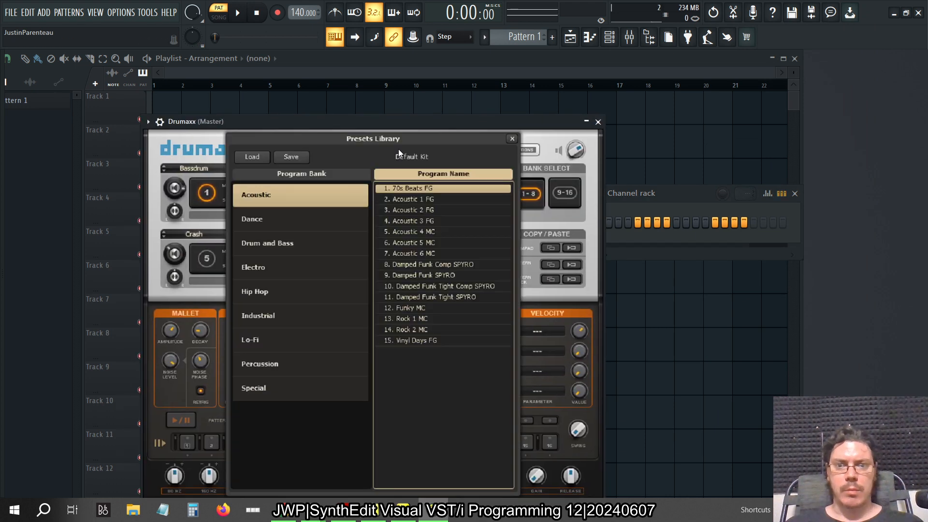
left_click(301, 250)
left_click(296, 293)
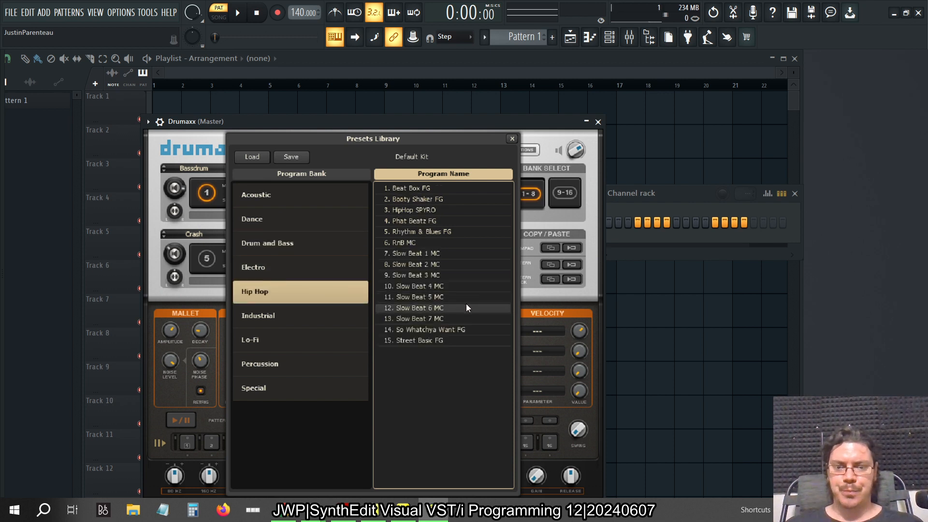
double_click(439, 198)
left_click_drag(410, 123, 418, 89)
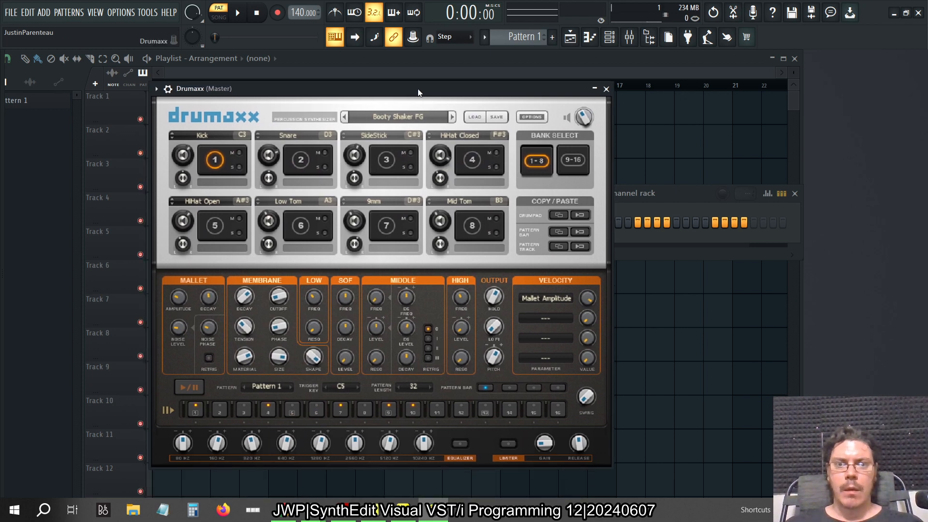
Open Drumaxx's piano roll, audition its pattern keys and place a Pattern 0 note at the start of bar 1
left_click(589, 39)
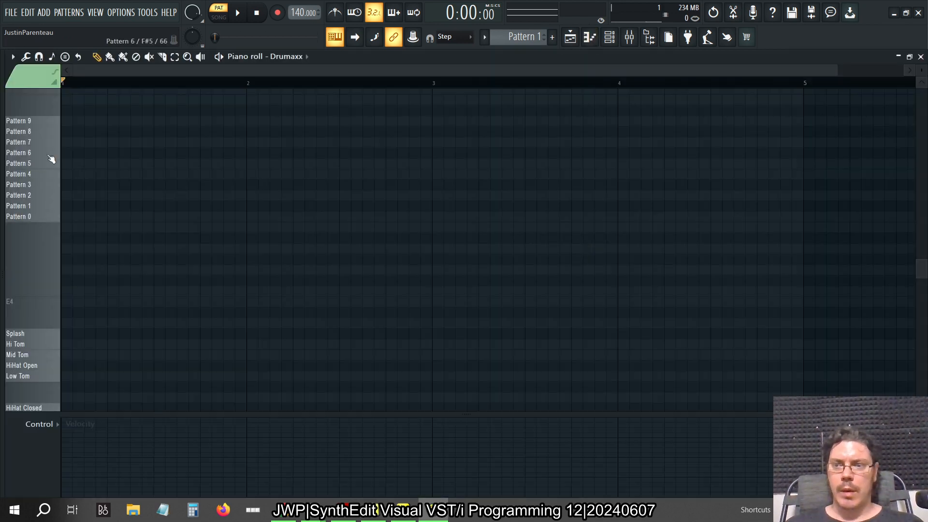
left_click_drag(45, 131, 50, 174)
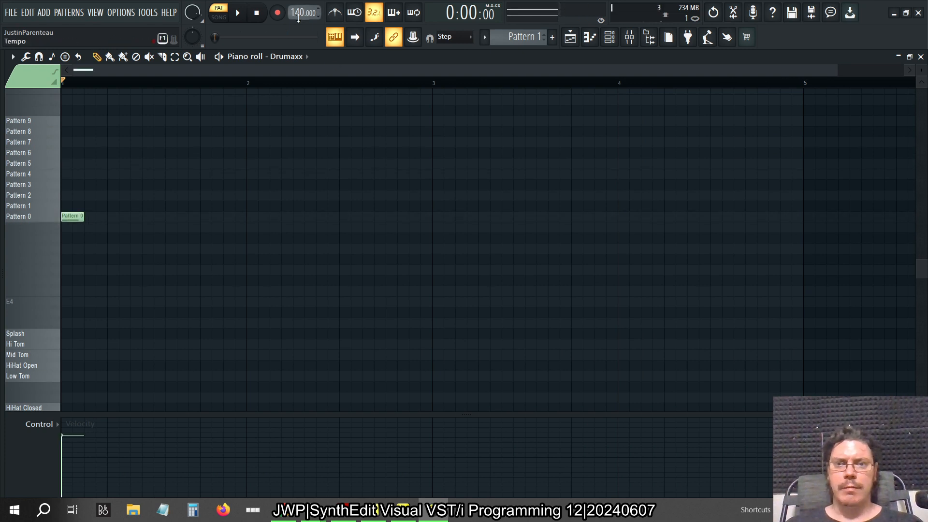
Set the project tempo to 100 and lengthen the Pattern 0 note to two full bars
right_click(298, 18)
left_click(429, 60)
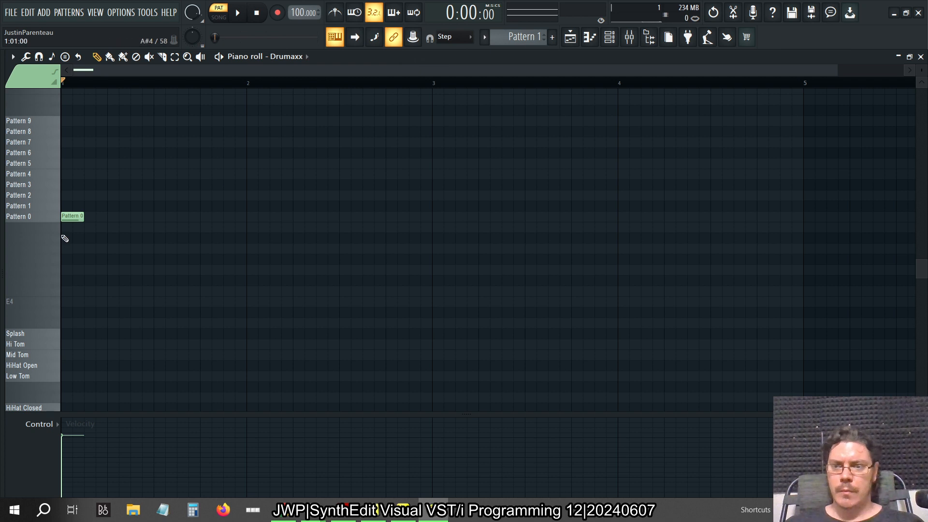
left_click_drag(82, 217, 430, 264)
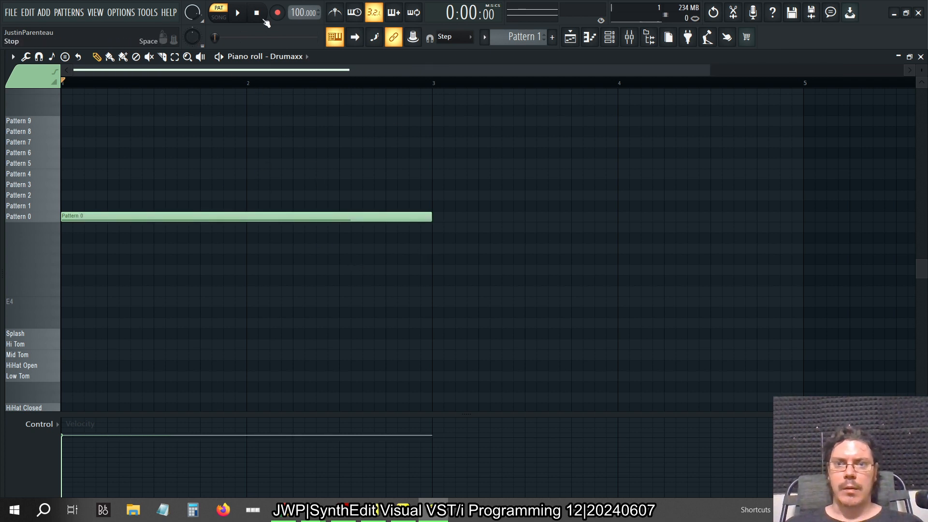
Play the pattern and route the Drumaxx channel to mixer Insert 1, lowering the system volume
left_click(242, 16)
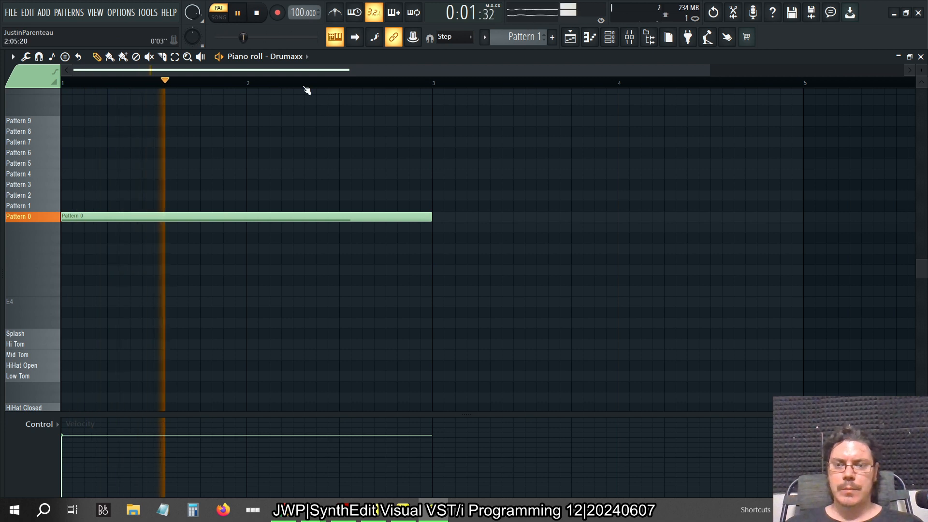
left_click(629, 37)
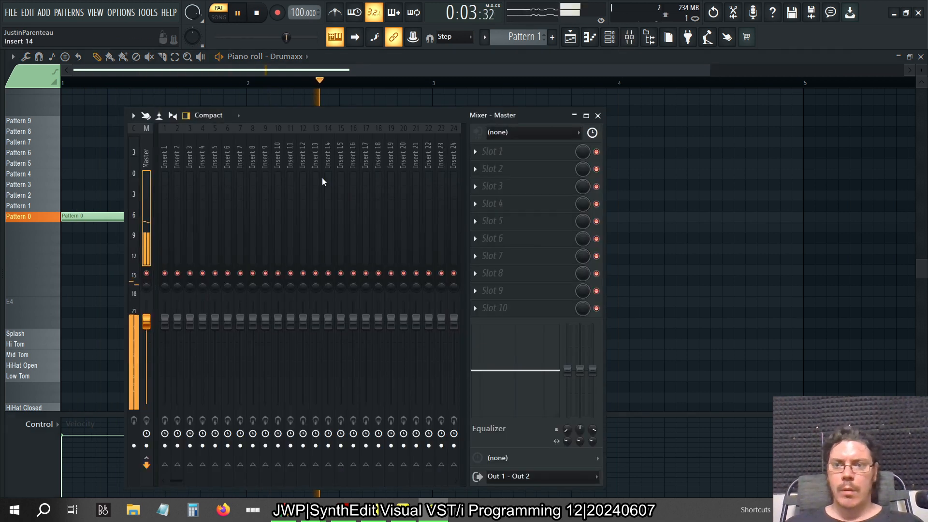
key("XF86AudioLowerVolume")
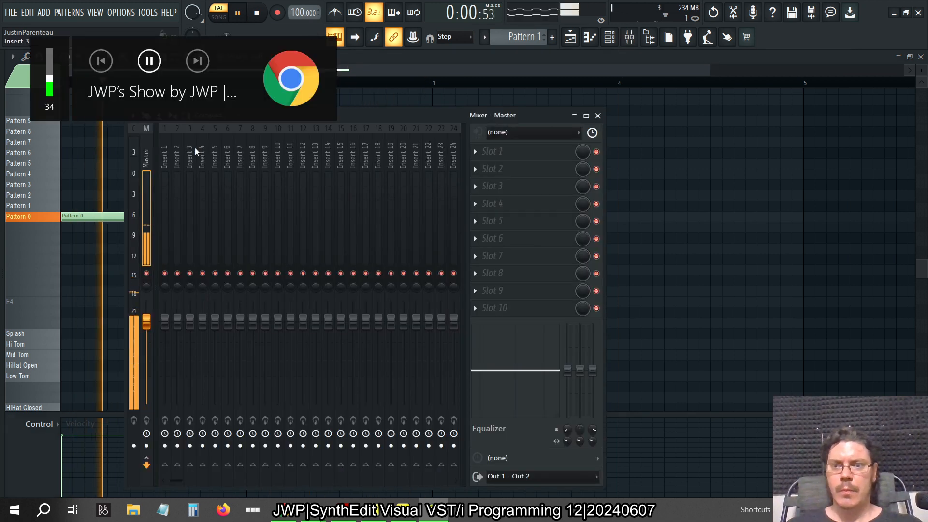
key("F6")
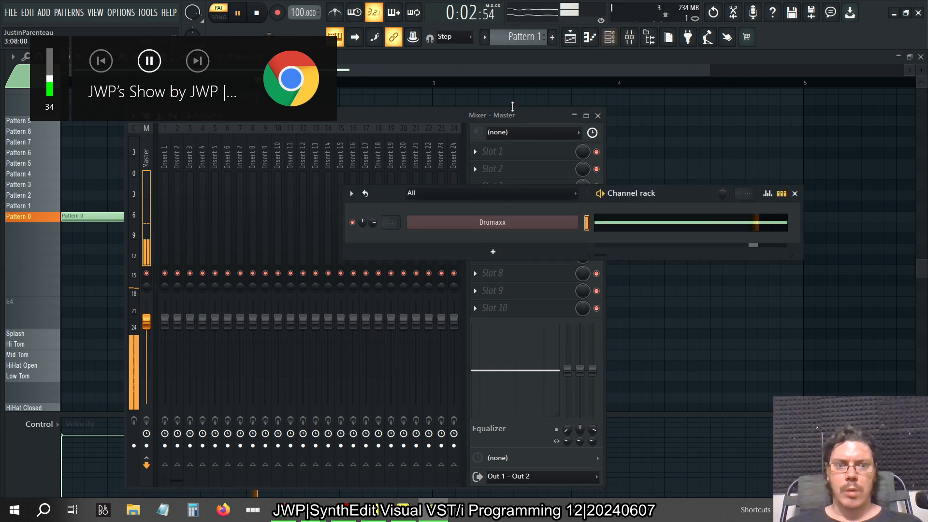
scroll(378, 221, "up", 1)
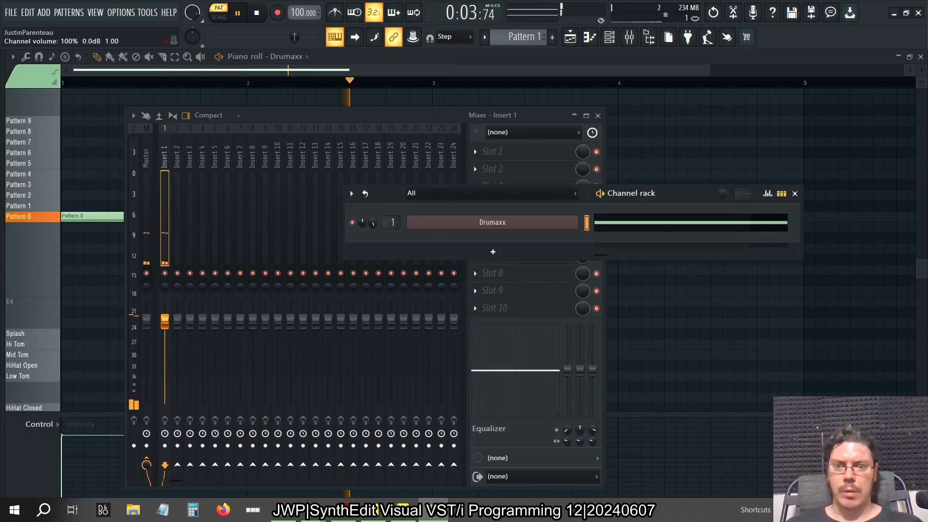
Adjust Drumaxx's master level to about 69% against the mixer meters, then close its window
left_click(461, 227)
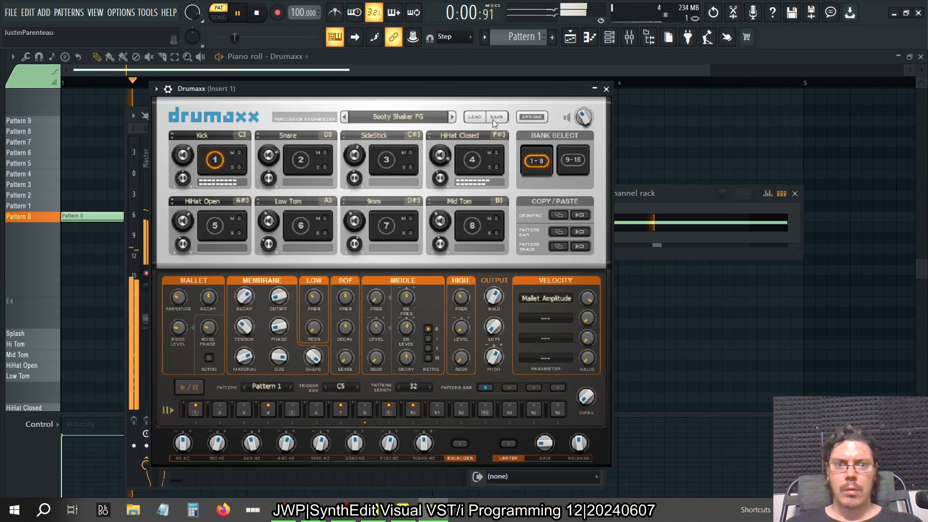
left_click_drag(584, 117, 761, 101)
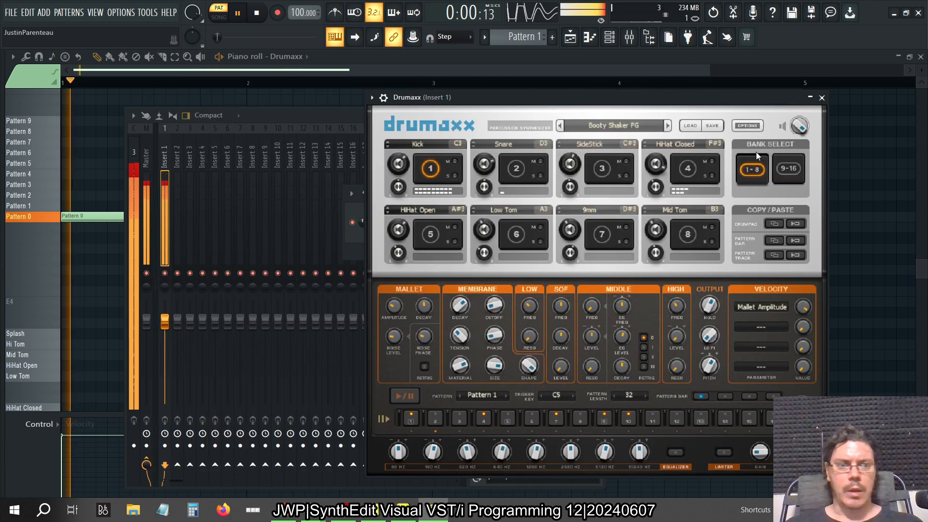
left_click_drag(799, 126, 800, 144)
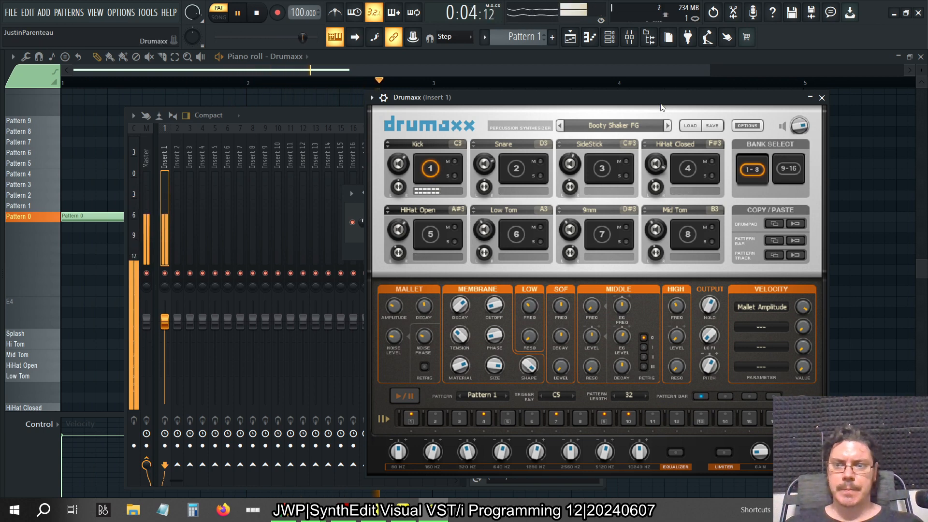
left_click_drag(800, 126, 800, 129)
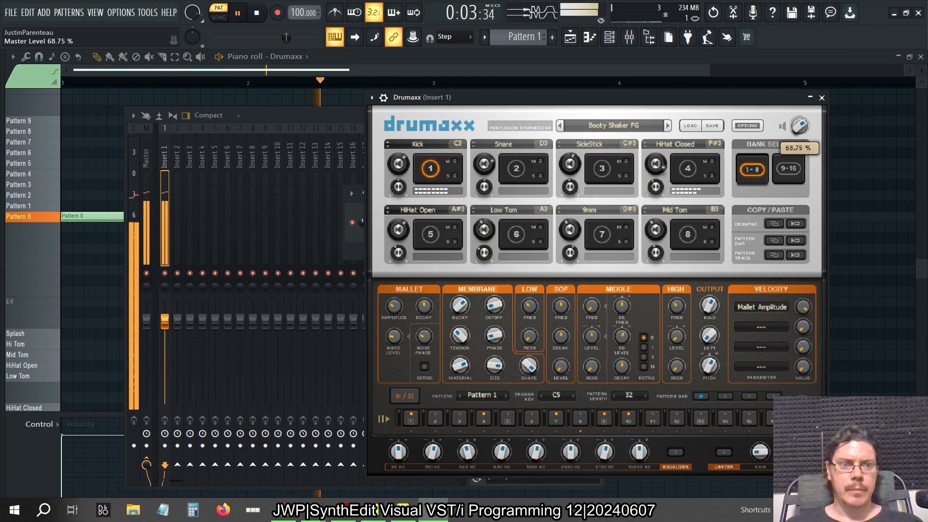
left_click_drag(799, 128, 800, 130)
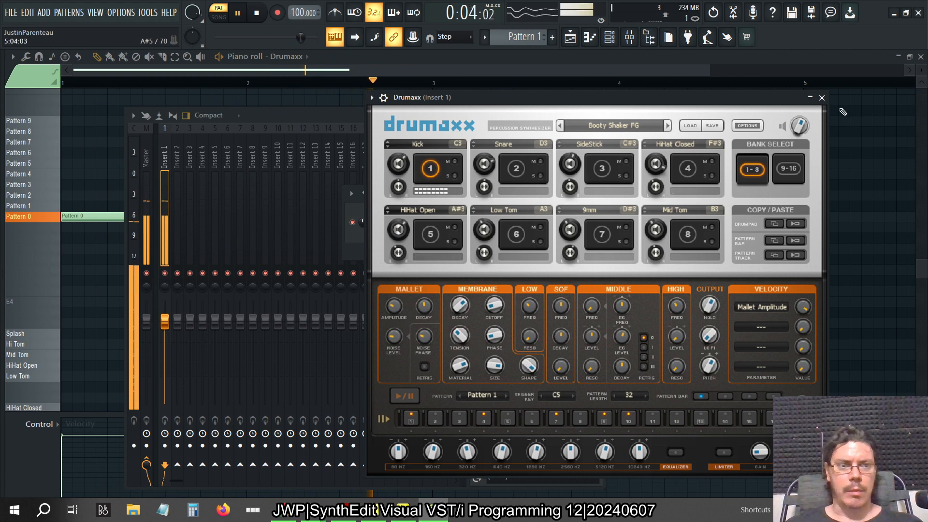
left_click(822, 97)
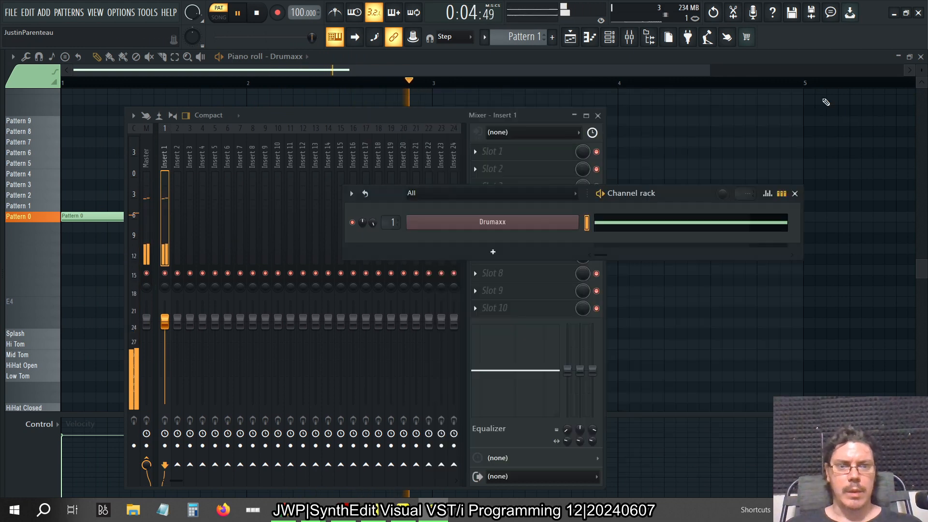
Load the installed VST3 Limiter into the first effect slot of Insert 1 and move its window clear of the track meters
left_click(241, 151)
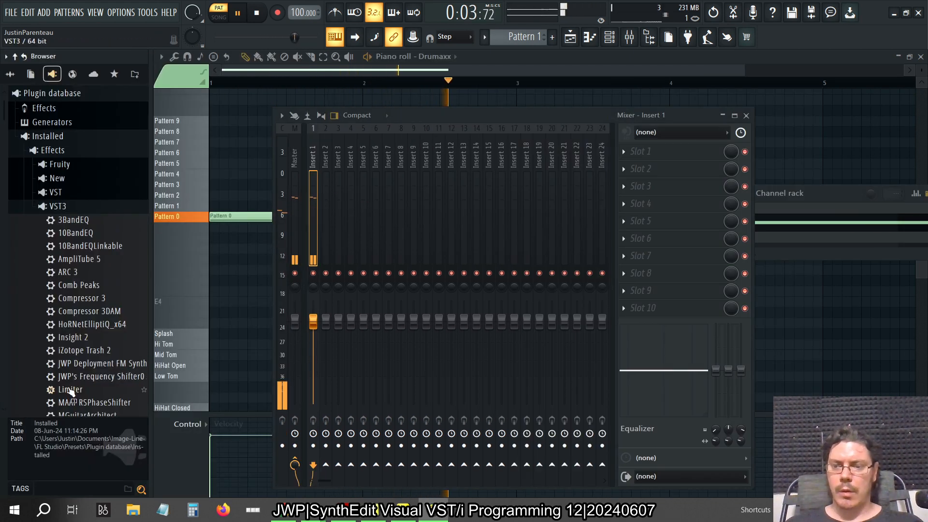
left_click_drag(68, 389, 162, 160)
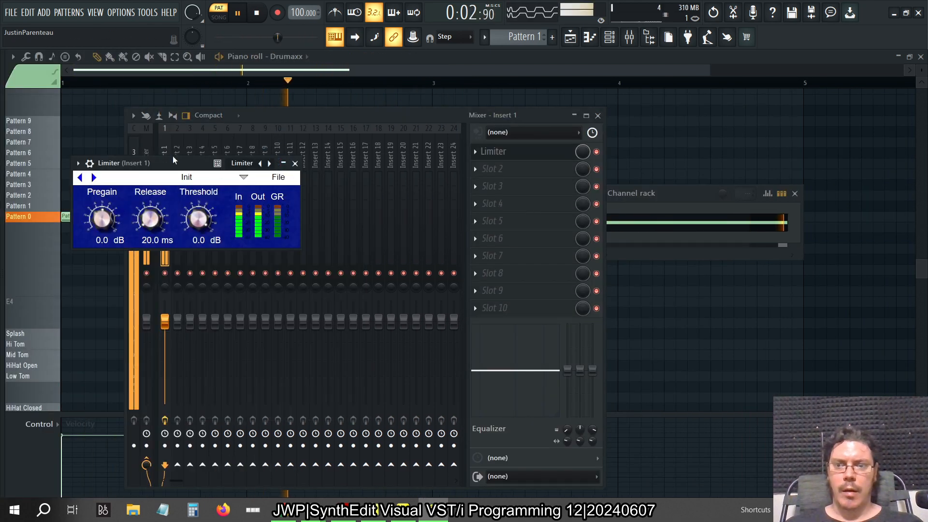
left_click_drag(164, 158, 374, 153)
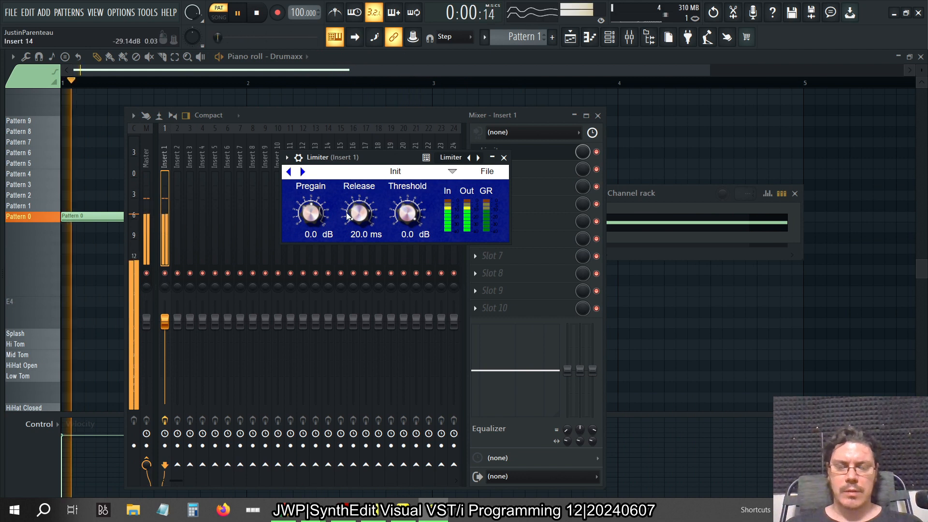
Try the limiter with a pregain of 0.3 dB and a release of 300 ms
left_click_drag(312, 212, 395, 203)
left_click(367, 235)
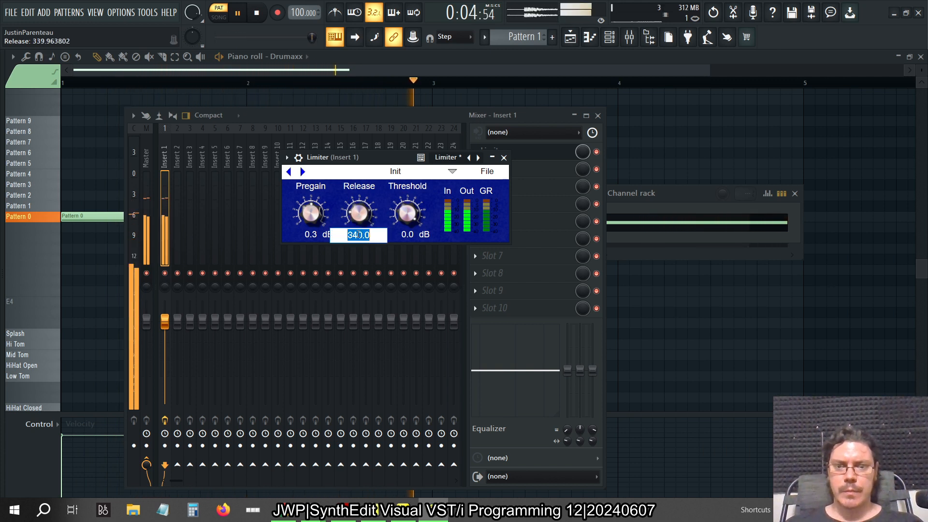
type("300")
key("Return")
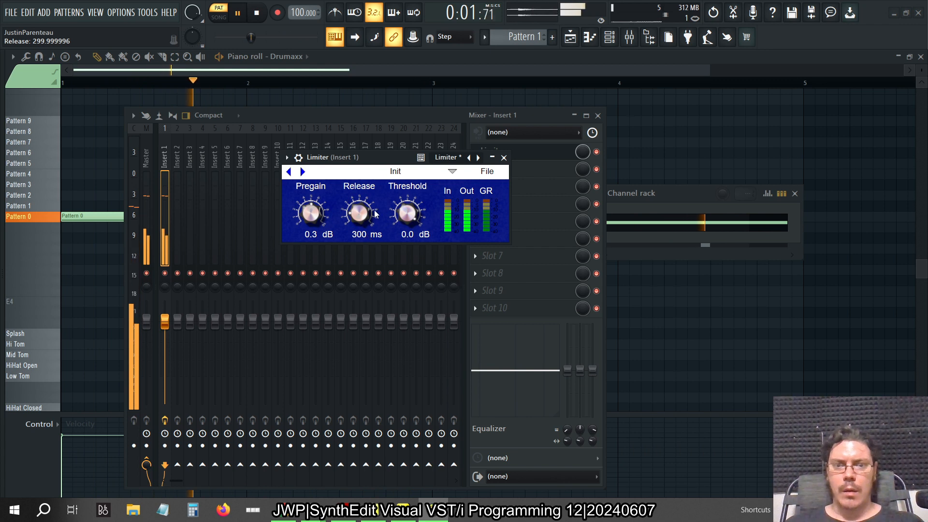
Move the Limiter window beside the mixer tracks and lower its threshold in stages to -3, -6 and finally -9 dB
left_click_drag(339, 157, 562, 167)
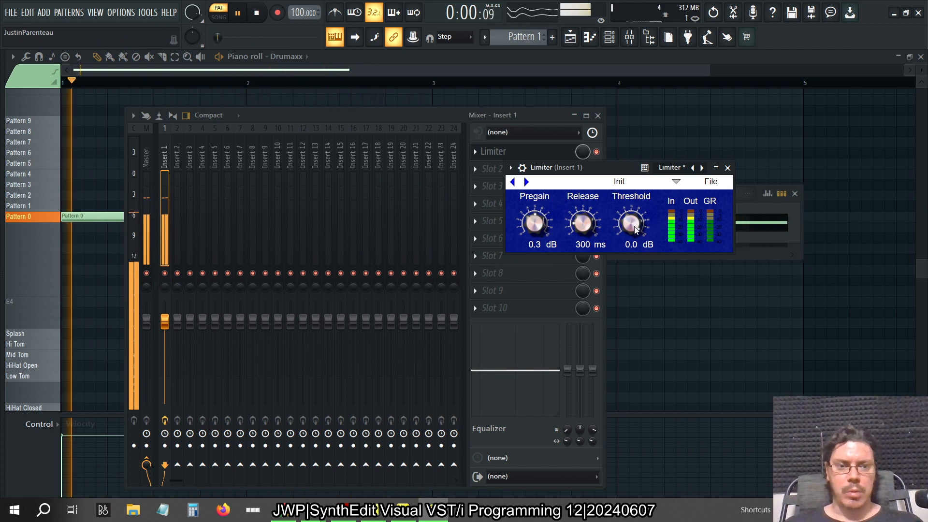
left_click(635, 246)
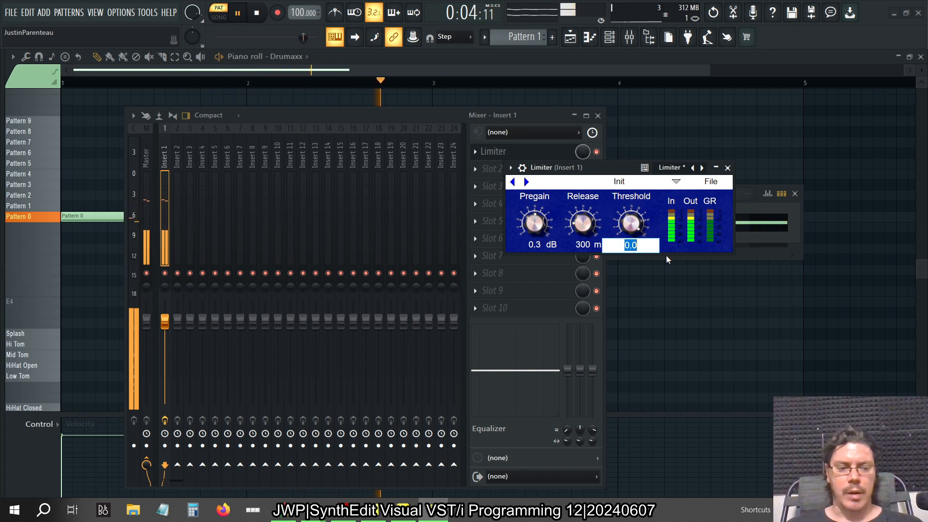
type("-3")
key("Return")
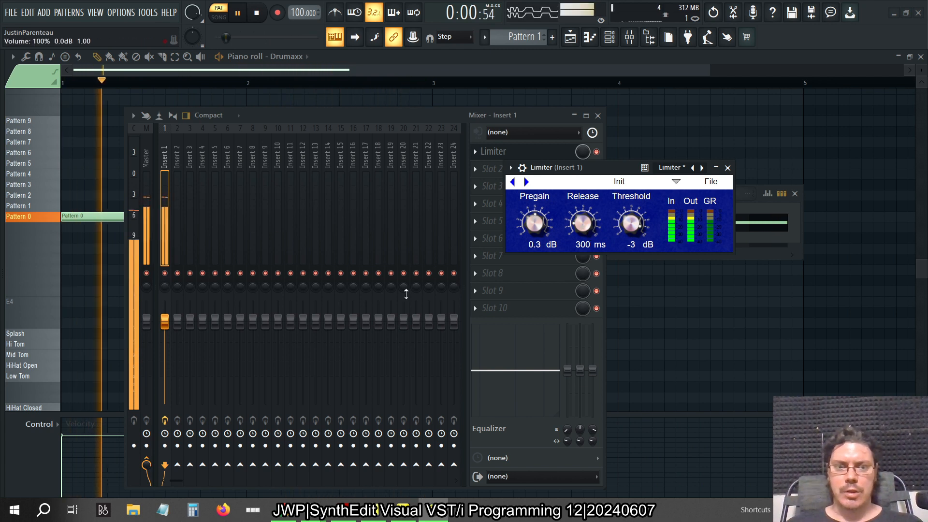
left_click(632, 245)
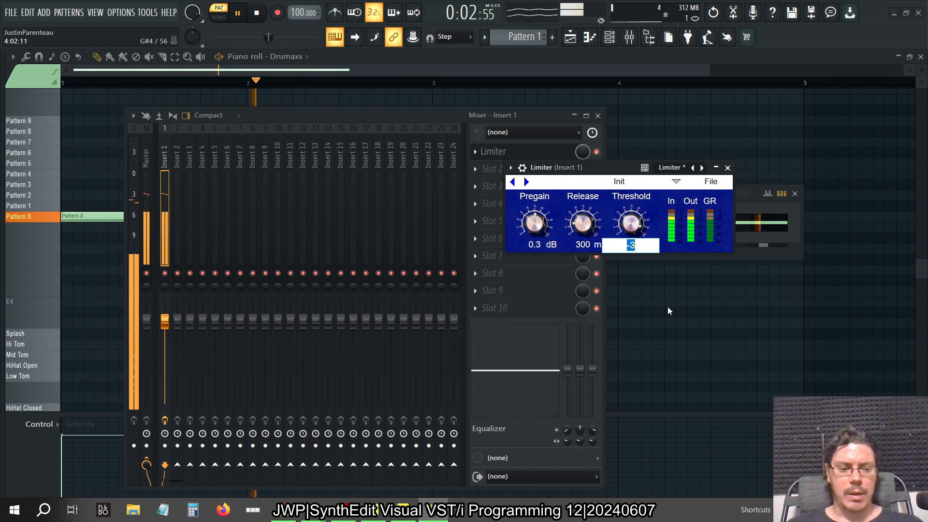
type("-6")
key("Return")
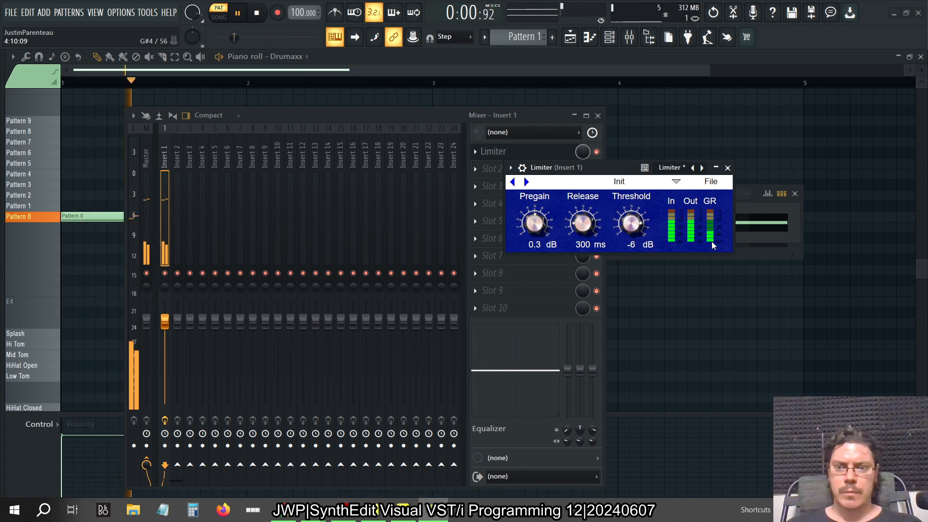
left_click(633, 243)
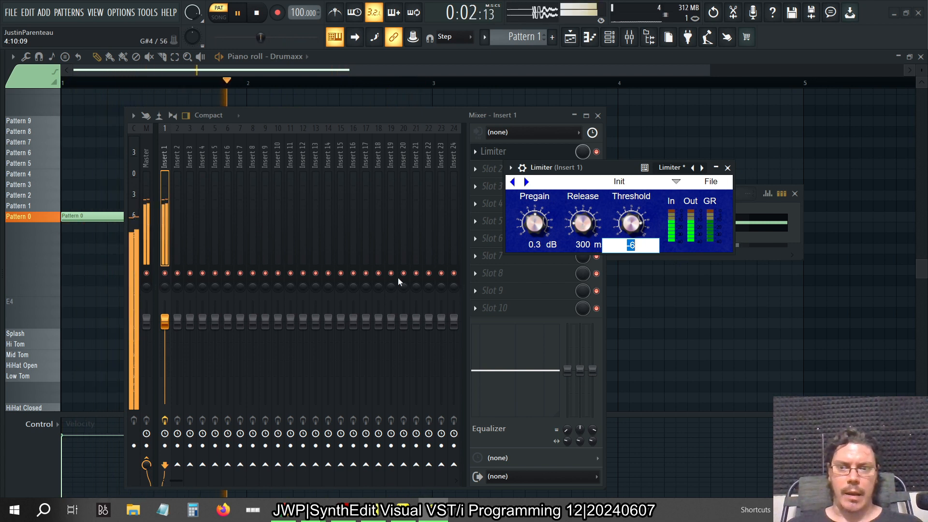
type("-9")
key("Return")
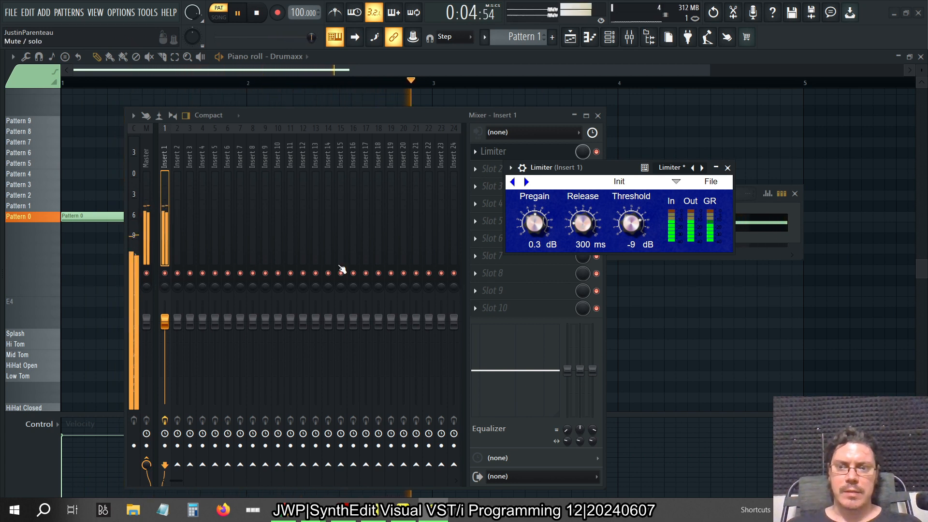
Set the limiter's release to 150 ms and its pregain to 0 dB
left_click(581, 245)
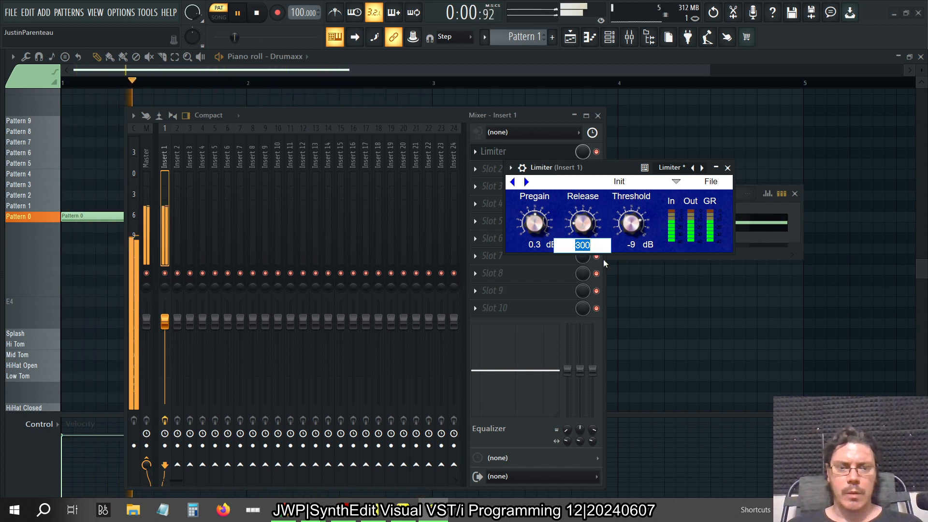
type("150")
key("Return")
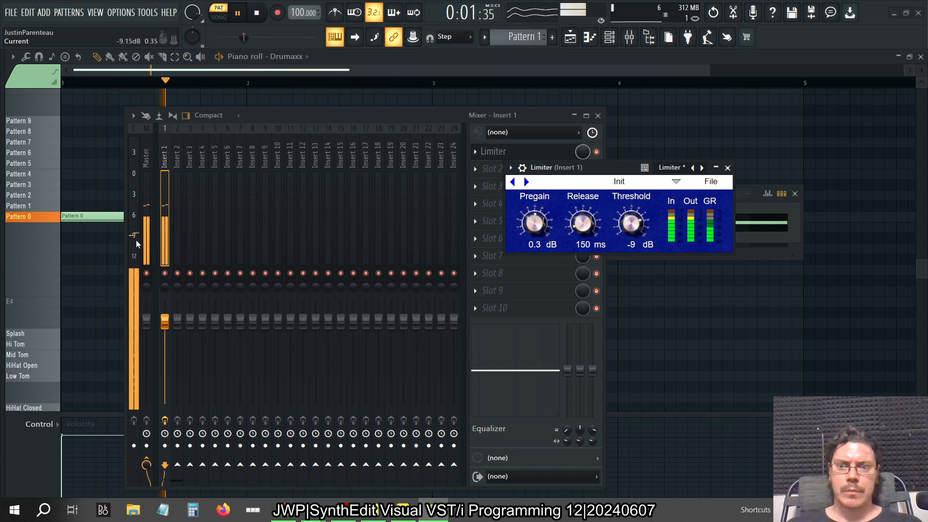
left_click(537, 244)
type("0")
key("Return")
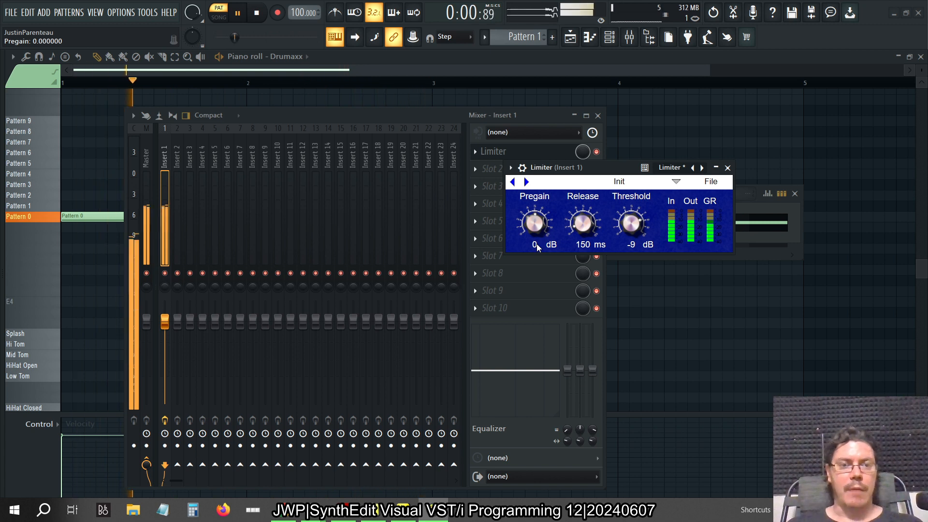
Bring the Limiter window back in front of the mixer and move it slightly lower, clear of the first effect slots
left_click(479, 133)
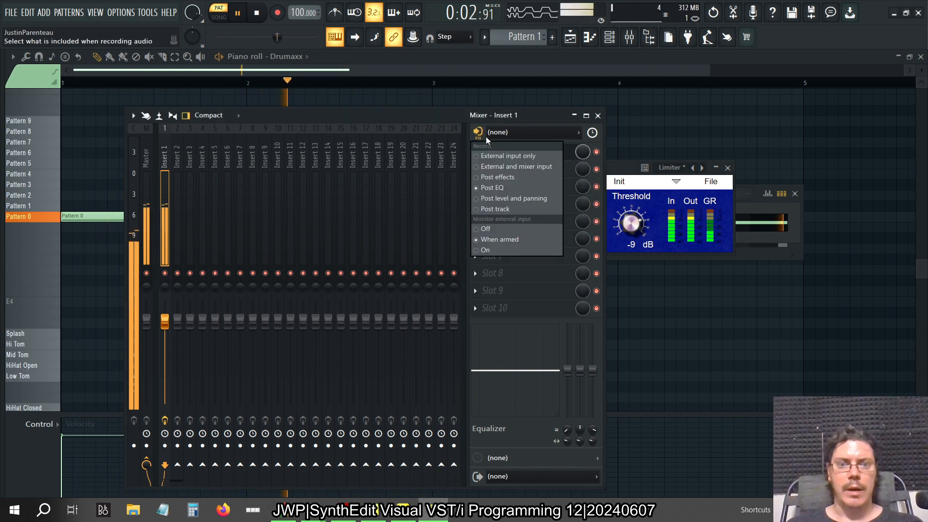
left_click(450, 119)
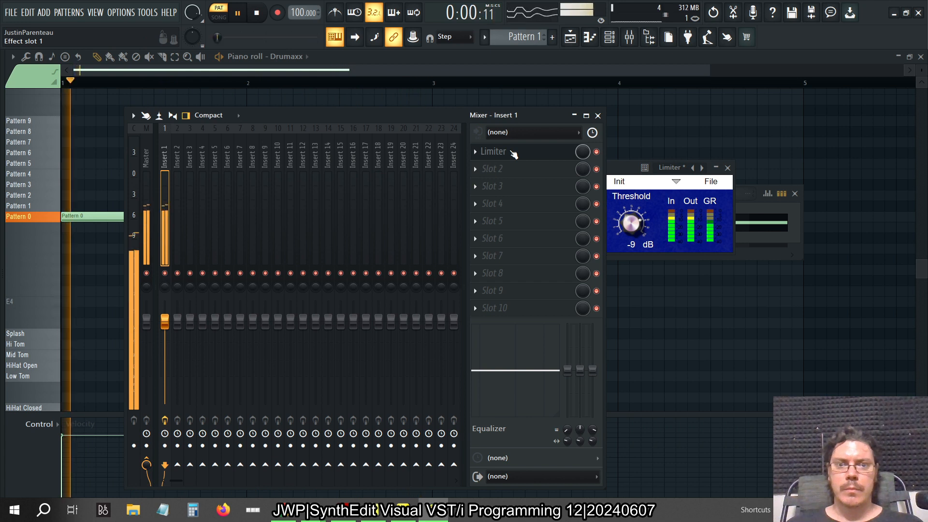
left_click(629, 173)
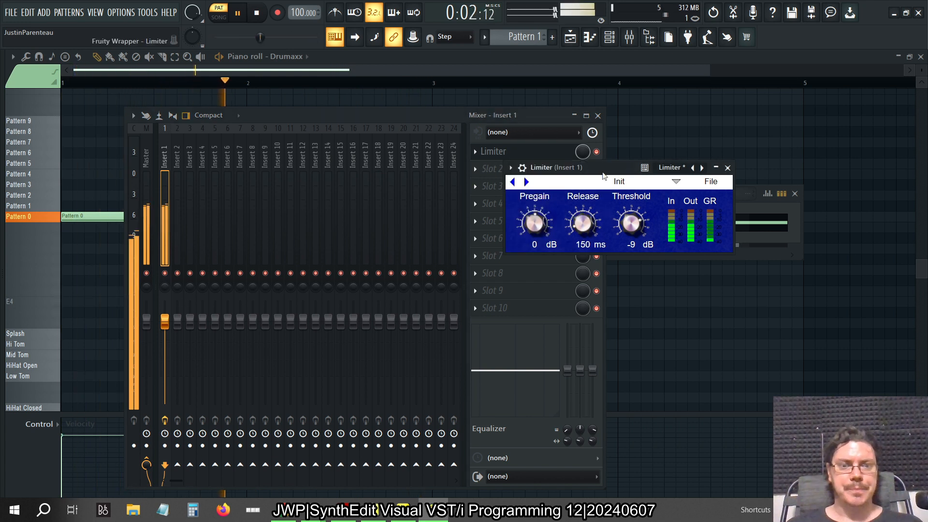
left_click_drag(602, 173, 599, 193)
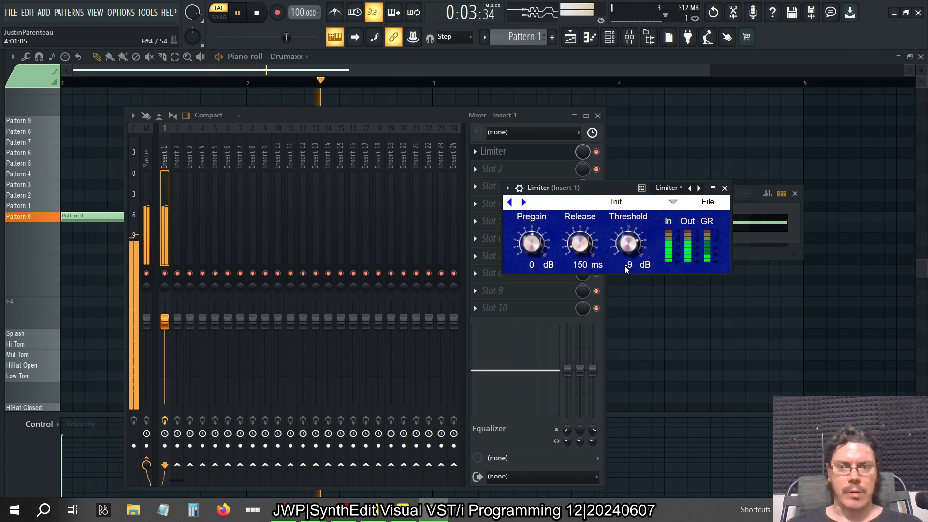
Set the limiter's release to 20 ms and its threshold to -3 dB
double_click(580, 266)
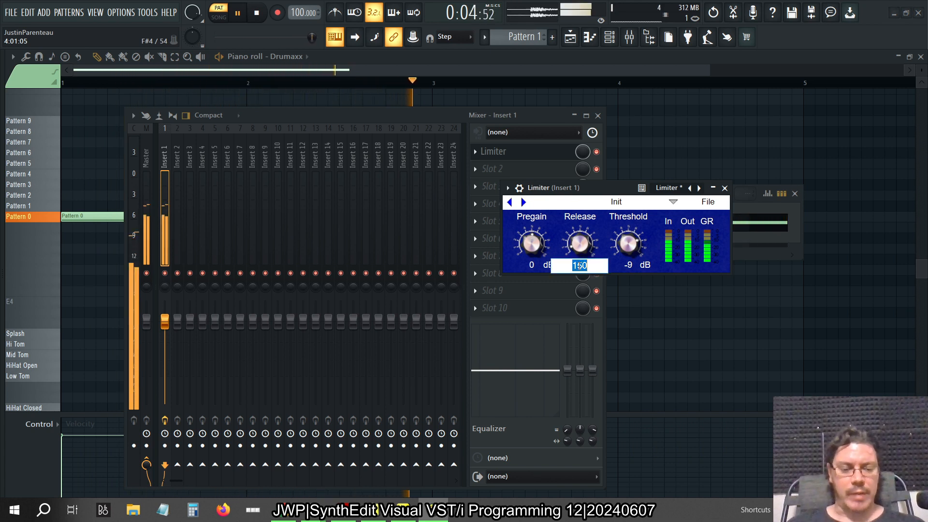
type("20")
key("Return")
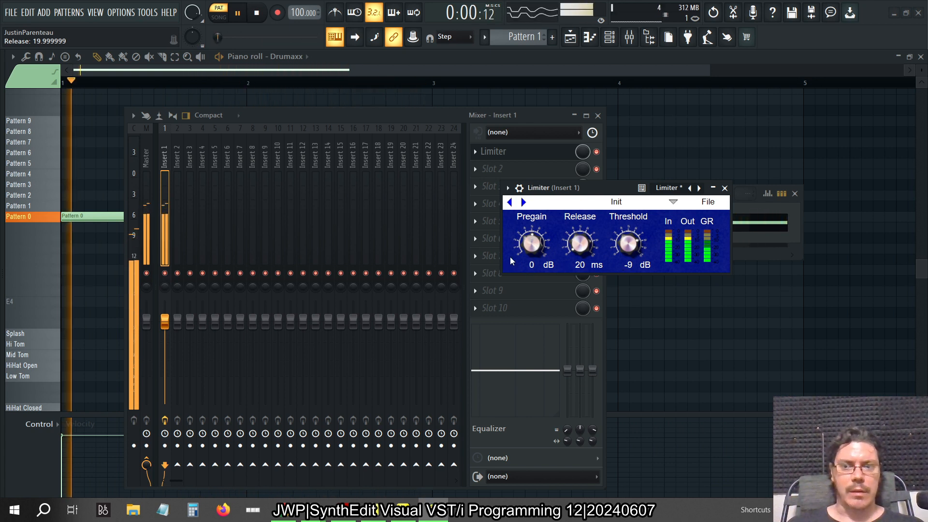
left_click(642, 267)
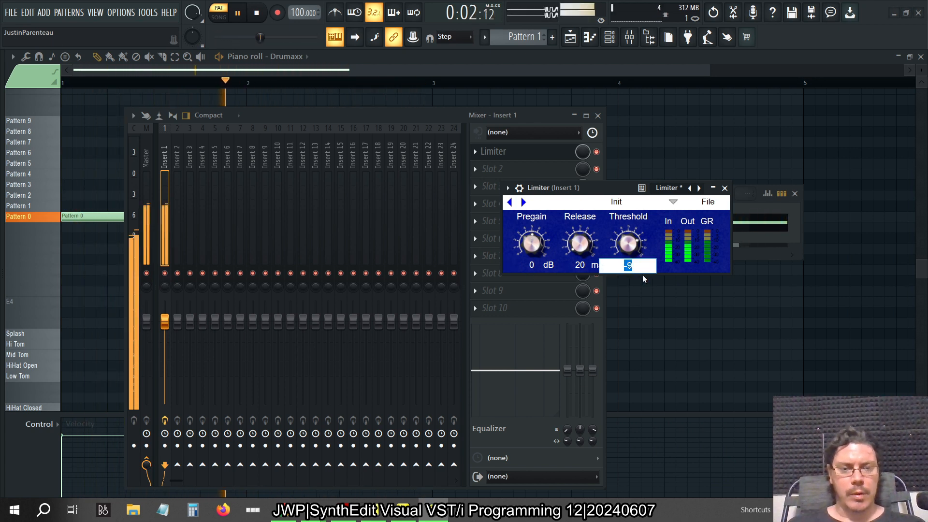
type("-3")
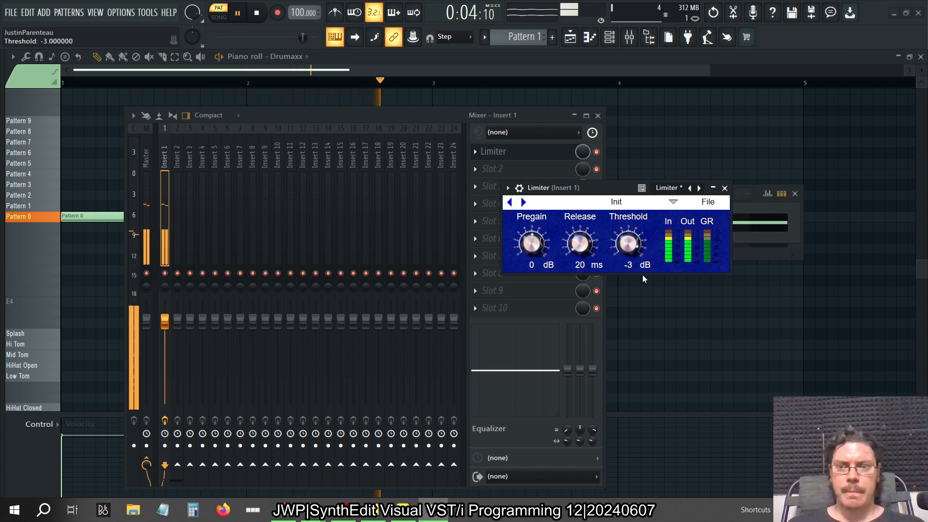
Raise the limiter's pregain in stages to 6, 12 and finally 18 dB
left_click(540, 269)
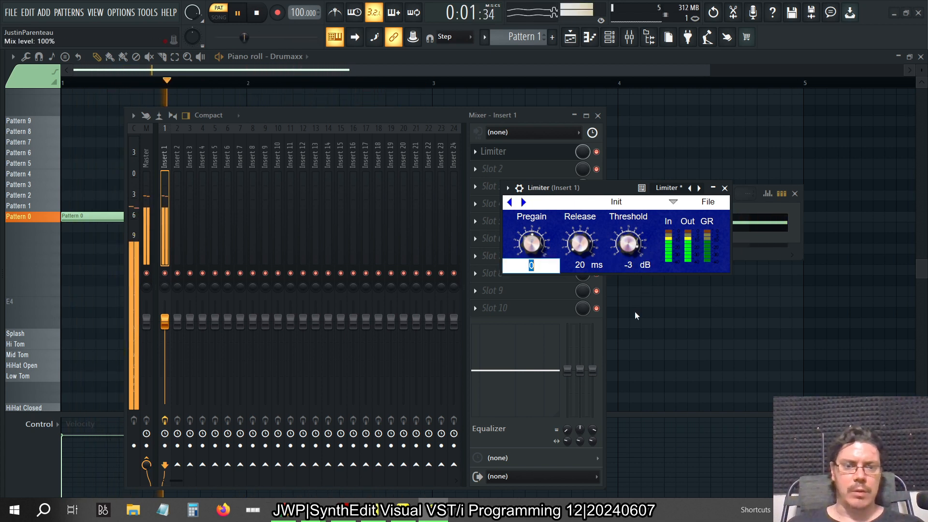
key("Return")
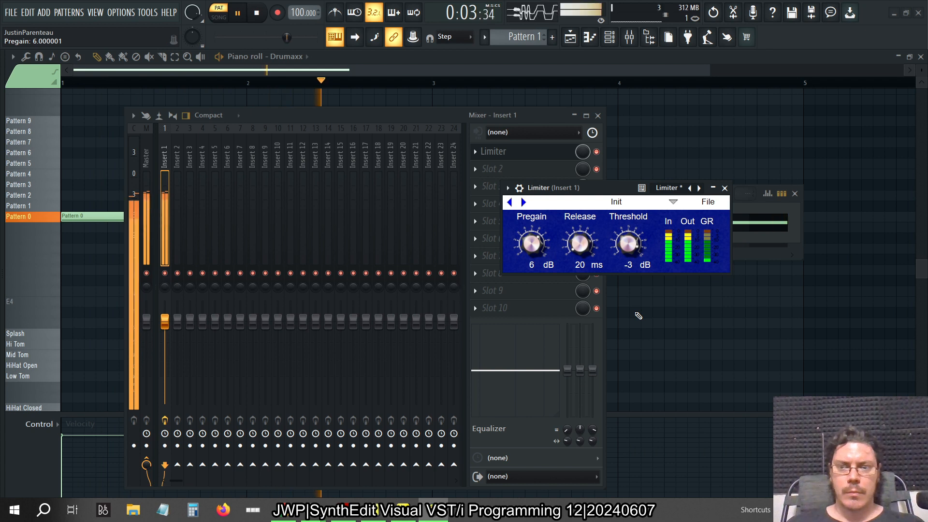
left_click(530, 265)
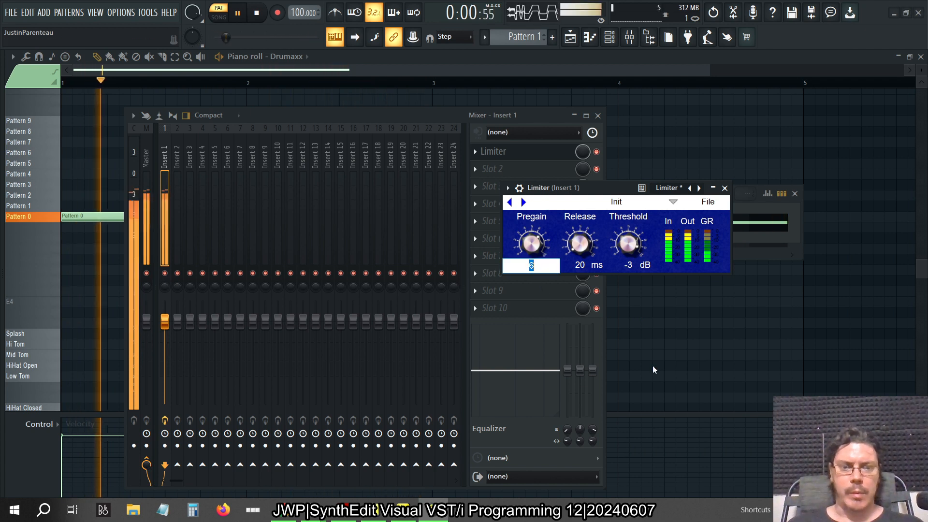
type("12")
key("Return")
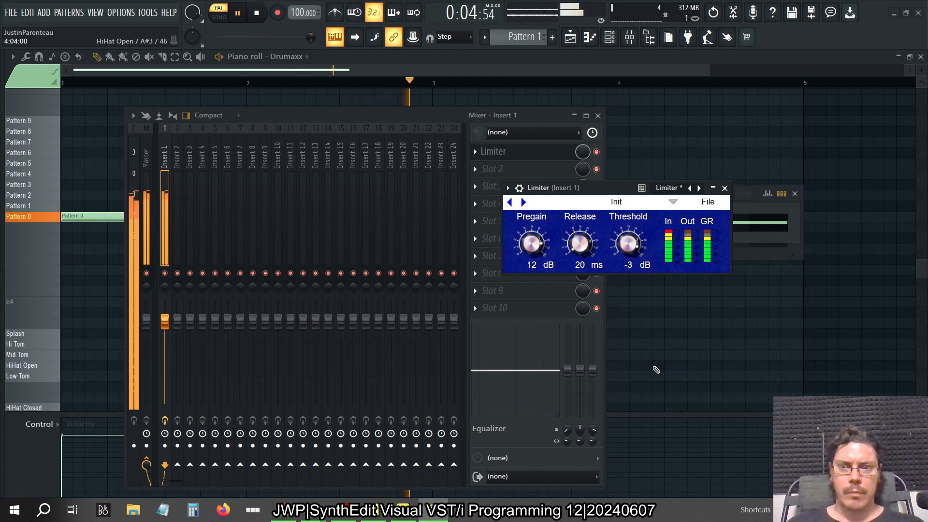
left_click(531, 265)
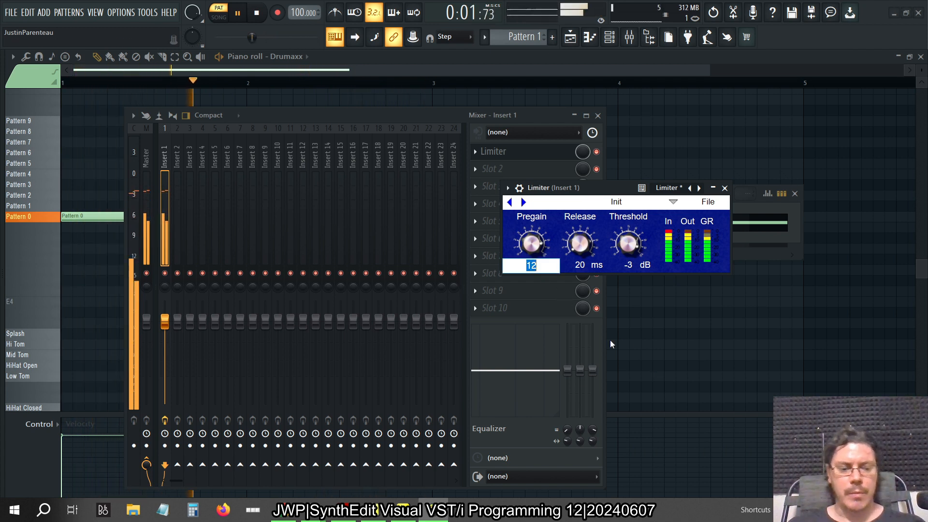
type("24")
key("Return")
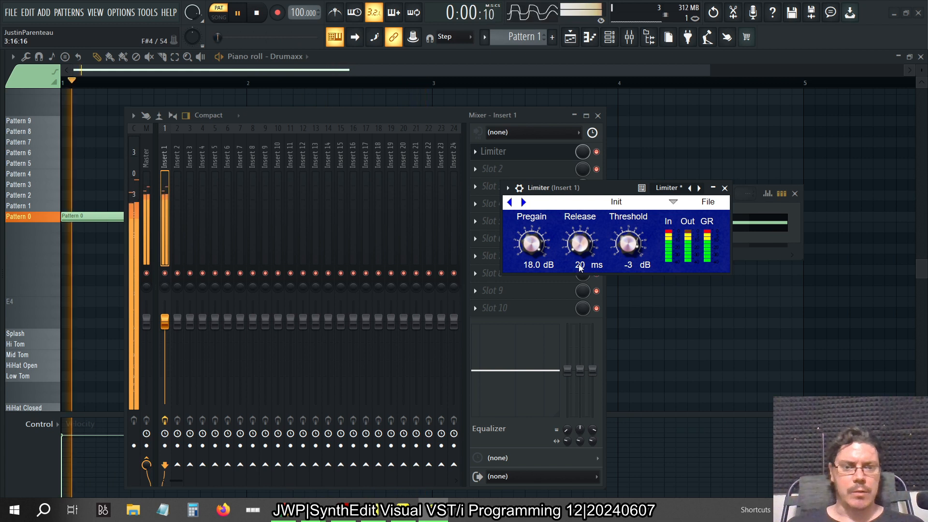
Try the limiter's release at 150 ms and 0.2 ms, and return it to 20 ms
left_click(593, 270)
type("150")
key("Return")
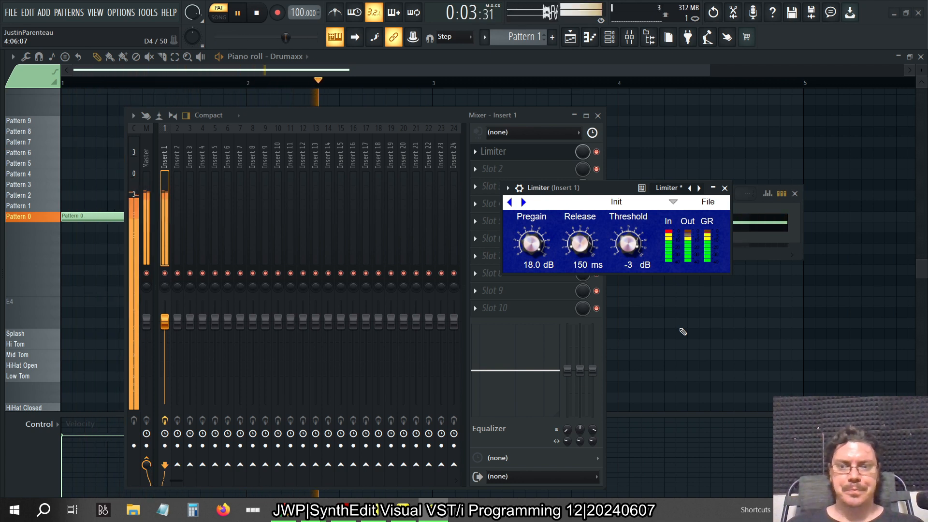
left_click(572, 264)
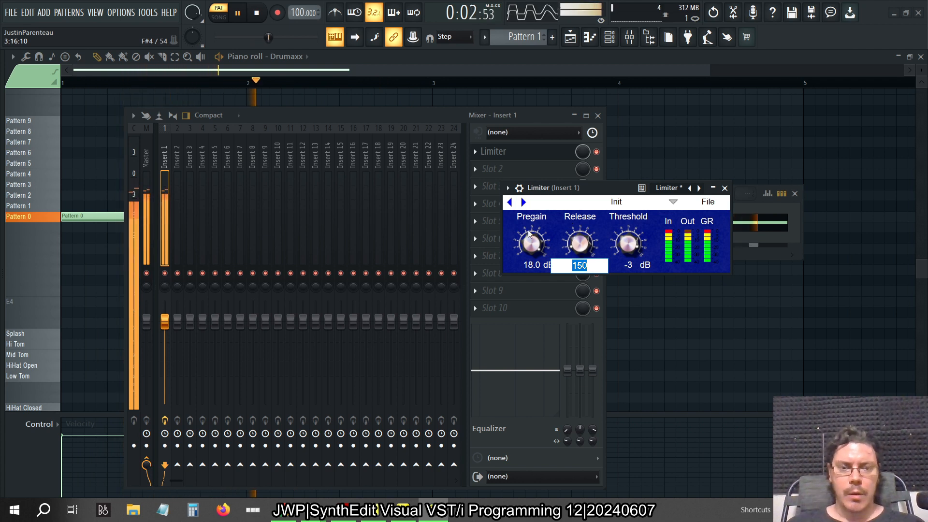
left_click(569, 188)
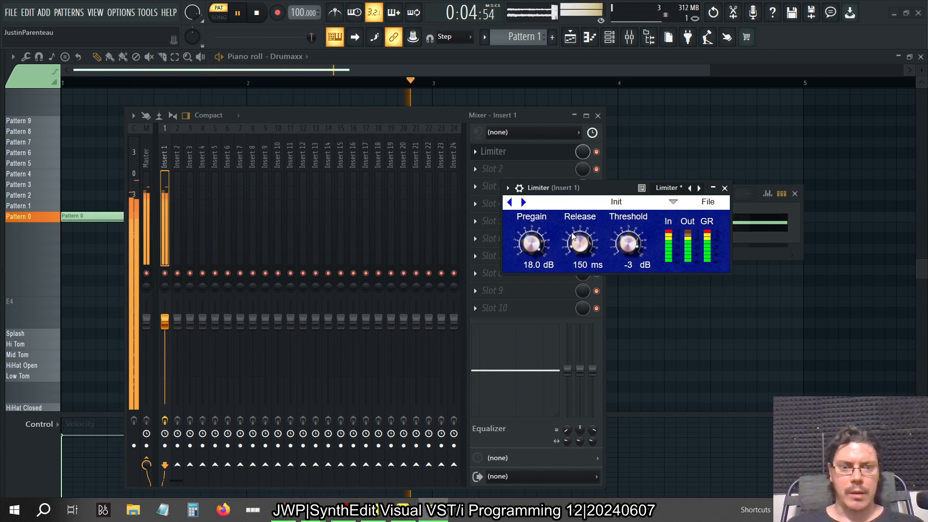
left_click_drag(573, 236, 574, 247)
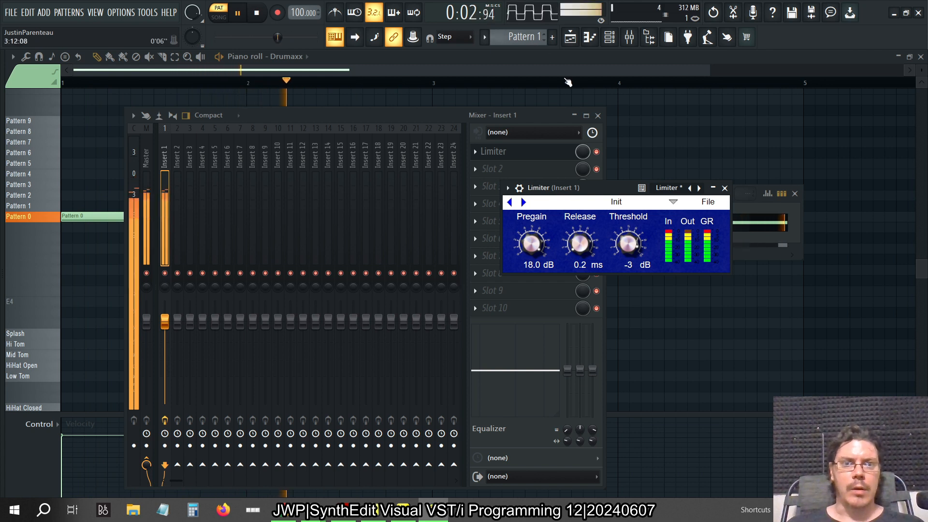
left_click(580, 264)
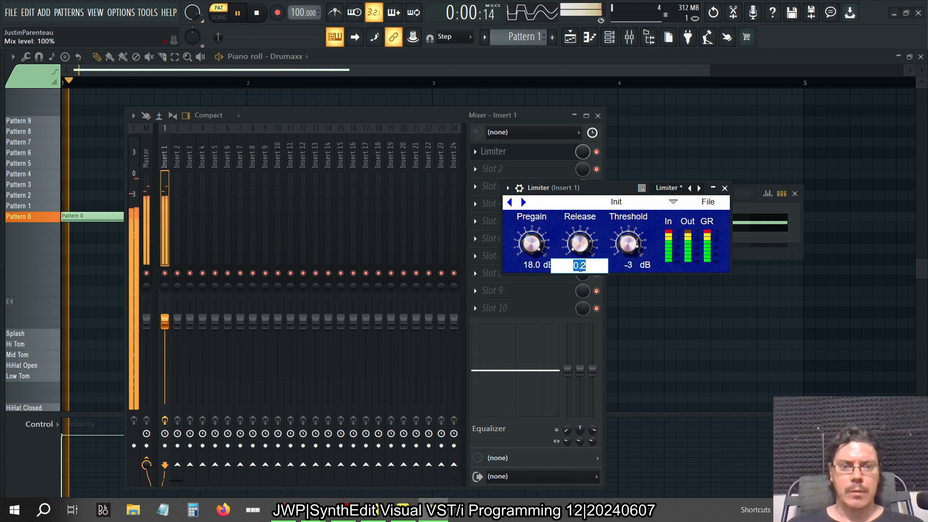
type("20")
key("Return")
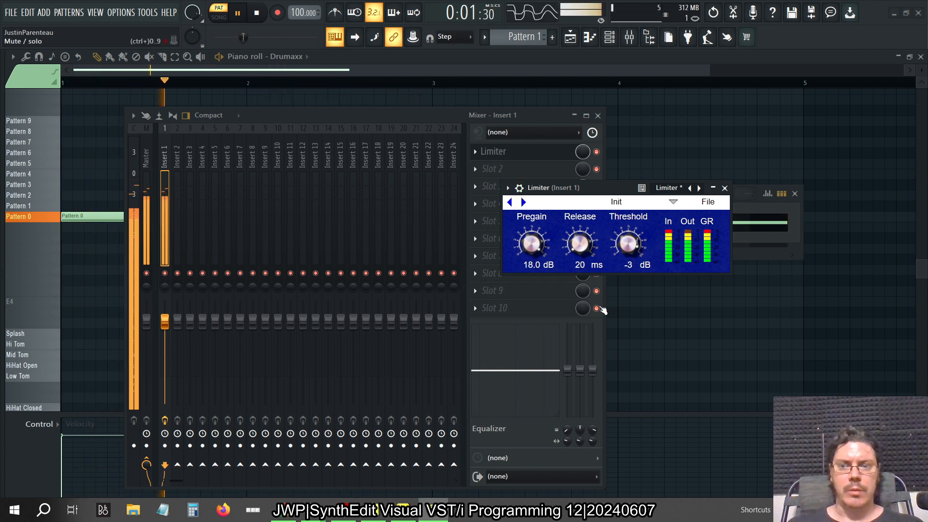
Lower the limiter's threshold to -6 dB
left_click(540, 14)
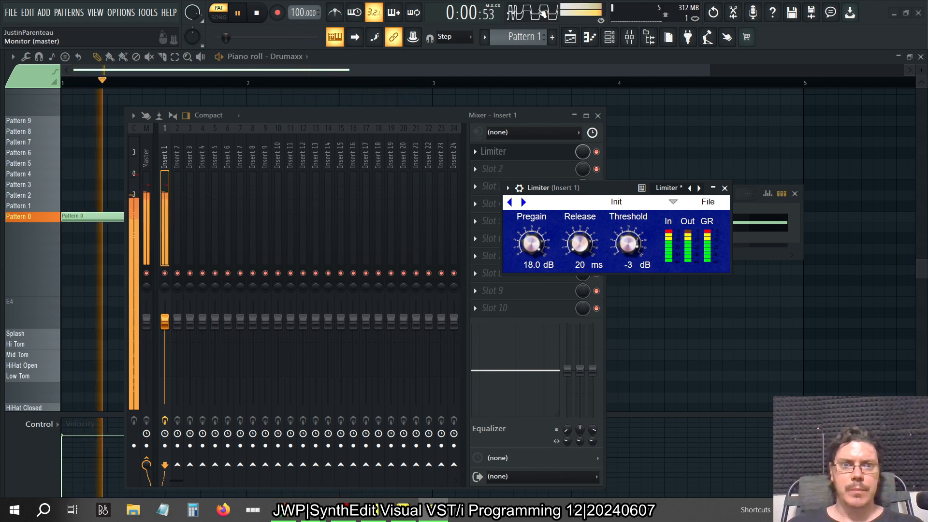
double_click(630, 267)
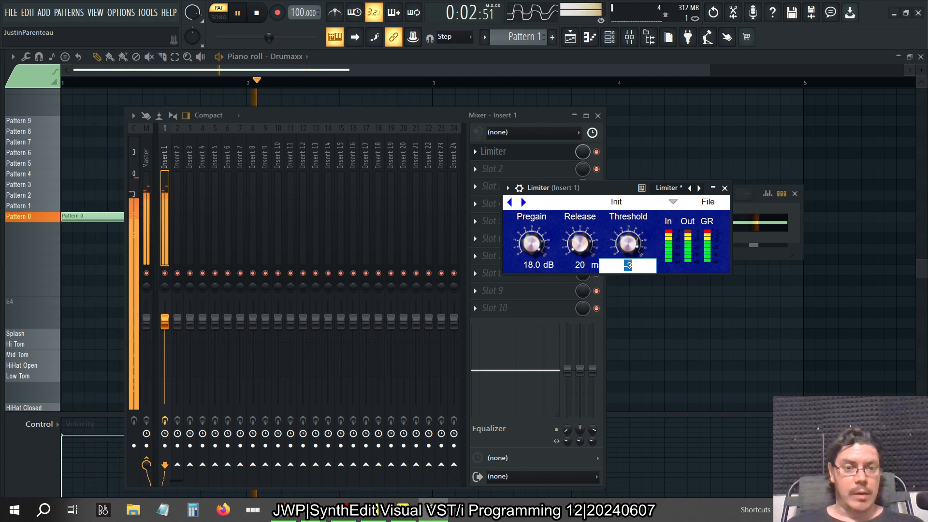
key("BackSpace")
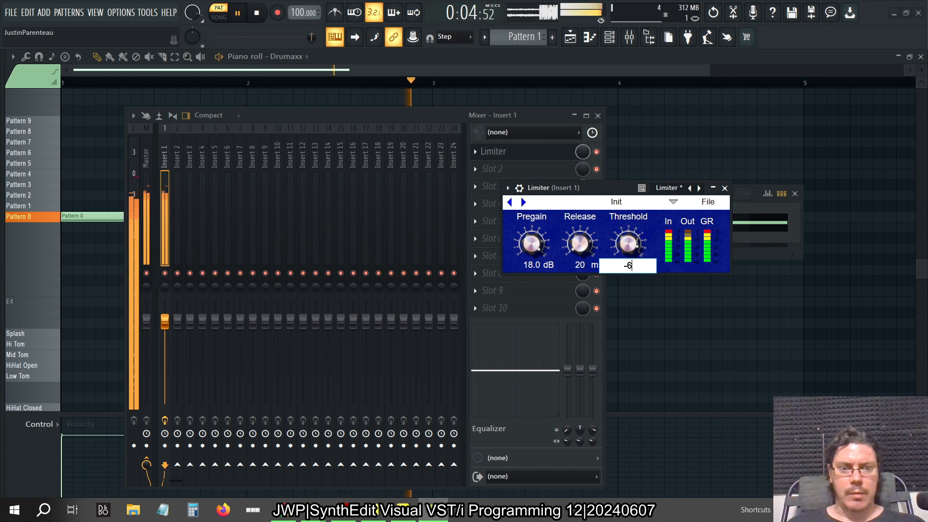
key("Return")
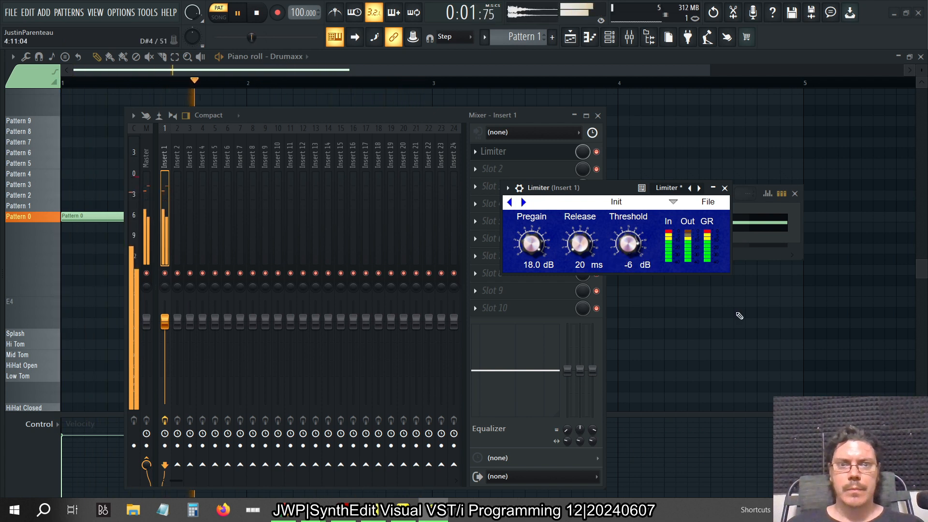
Load VPS Scope CM edition into slot 7 of the Master track and move its window clear of the mixer tracks
left_click(147, 160)
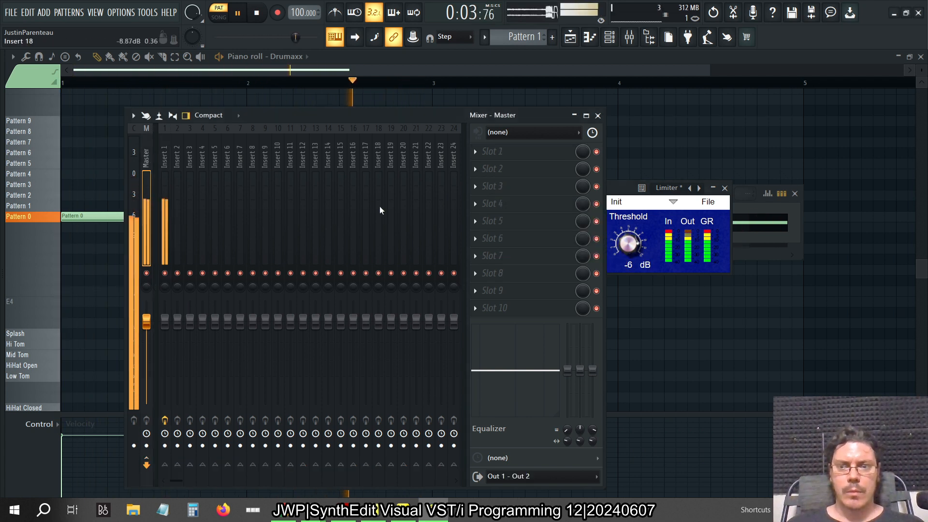
left_click(483, 256)
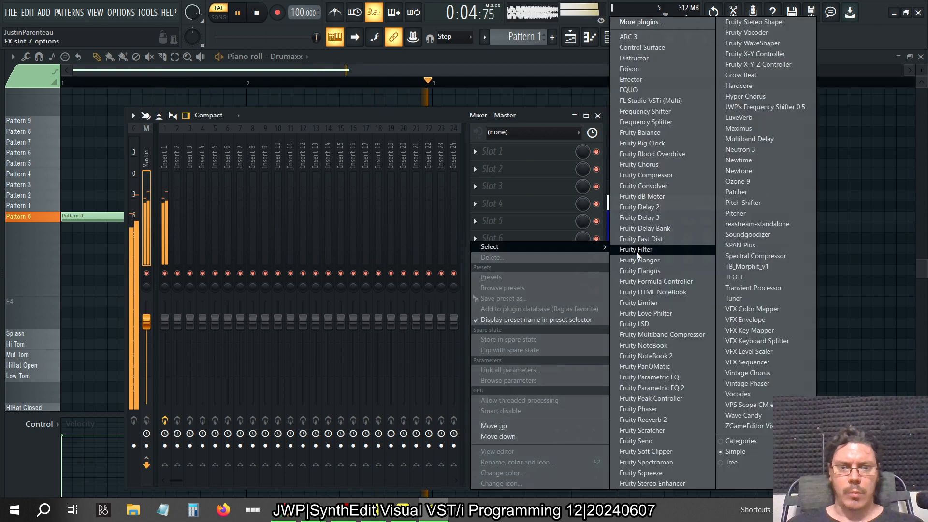
left_click(762, 404)
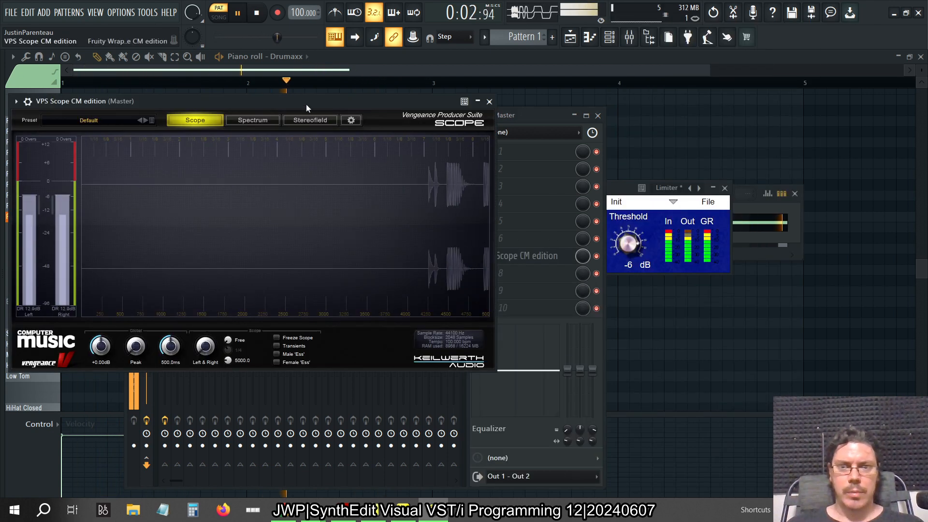
left_click_drag(306, 104, 521, 152)
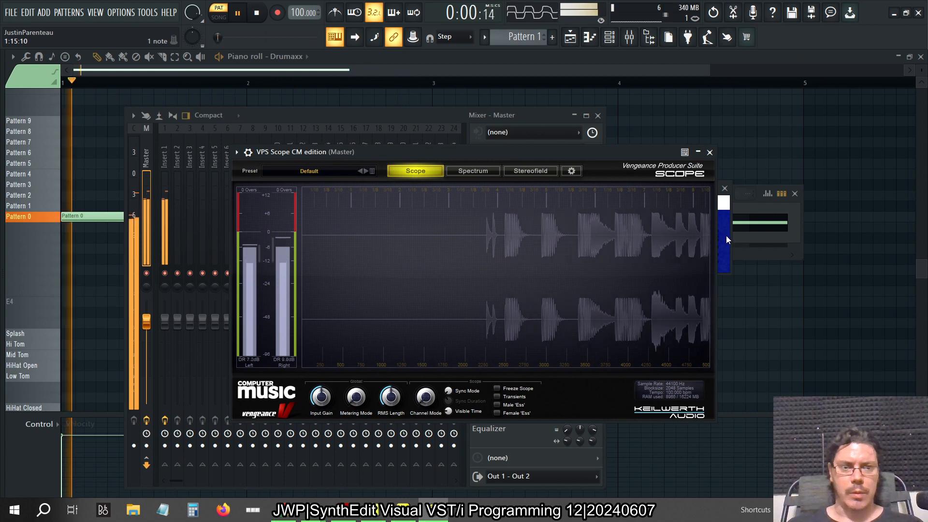
left_click_drag(479, 150, 689, 54)
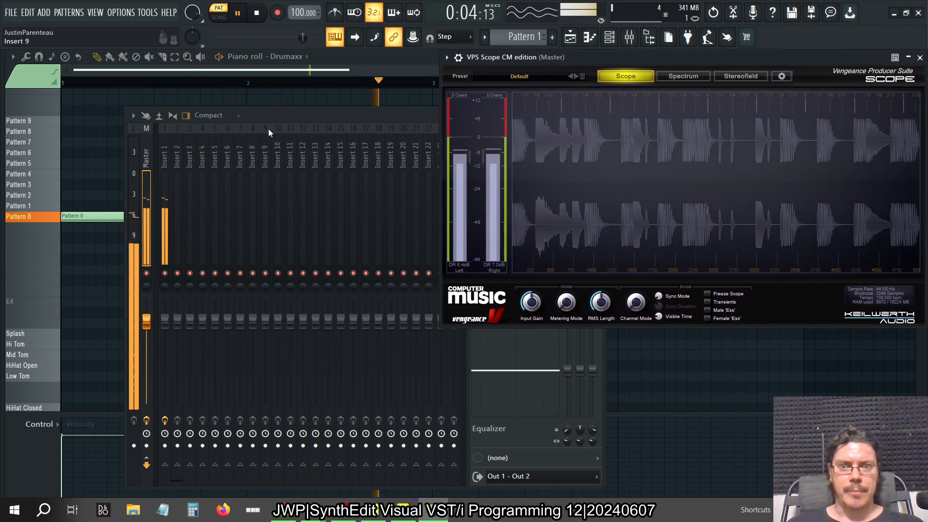
Bring the mixer forward, select the Insert 1 track and shift the mixer so it covers less of the scope
left_click(292, 111)
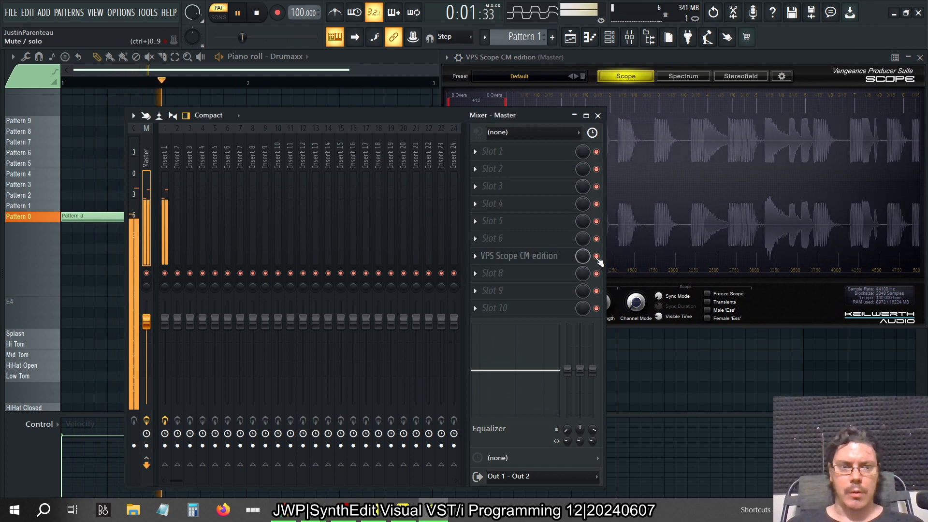
left_click(165, 160)
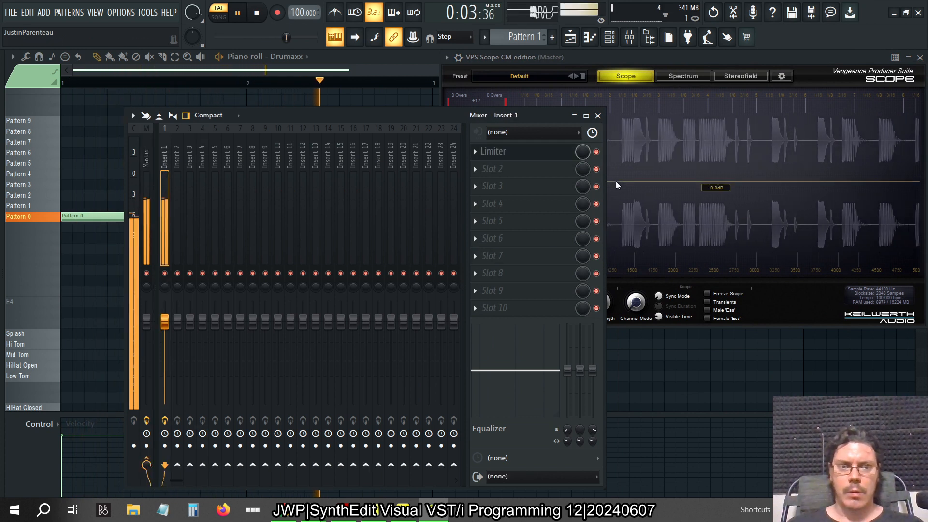
left_click_drag(396, 119, 362, 114)
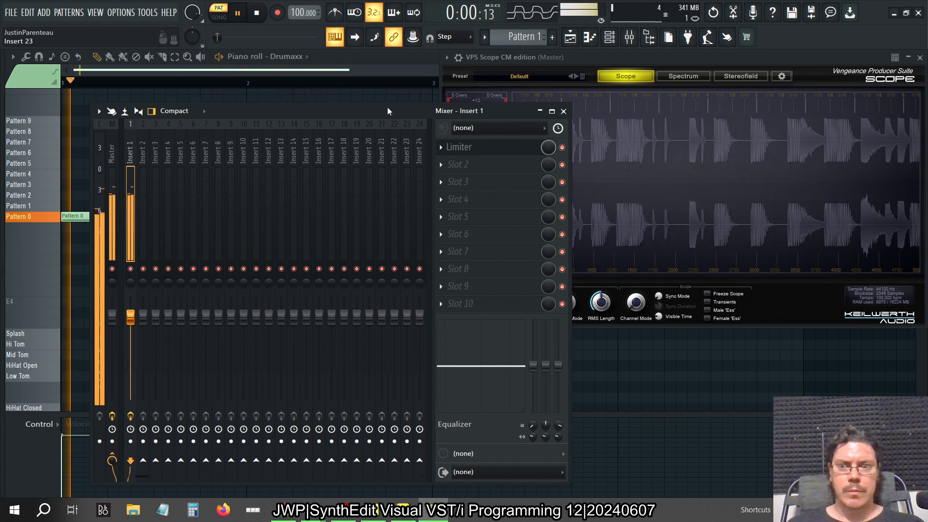
Stop playback and close the VPS Scope window
left_click(259, 24)
left_click(916, 63)
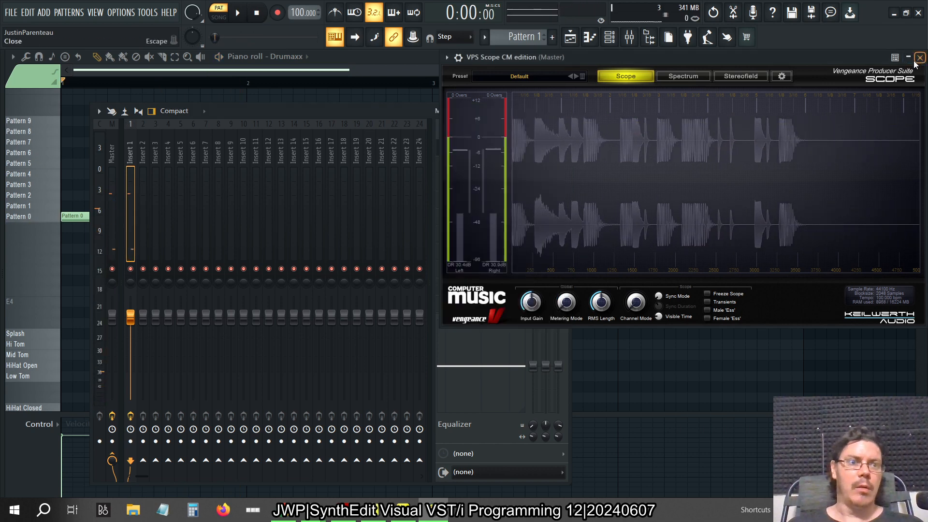
left_click(916, 61)
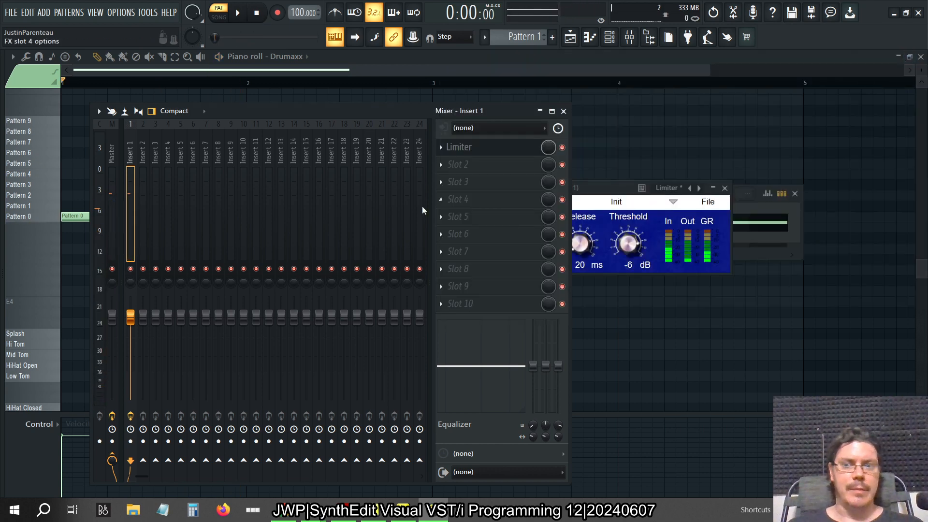
Bring the Limiter window forward, set its threshold to 0 dB and restart playback
left_click(625, 190)
type("0")
key("Return")
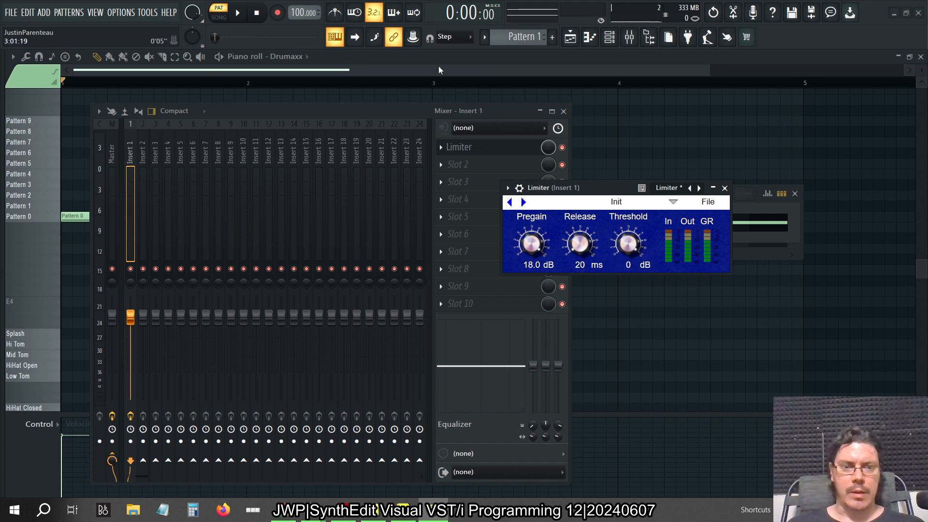
left_click(247, 23)
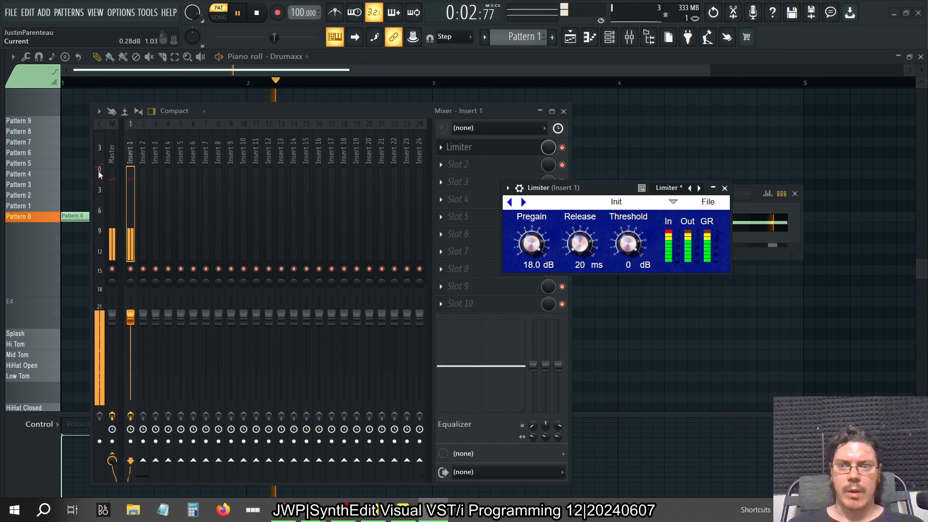
Load the SPAN Plus analyzer into slot 5 of the Insert 1 track
left_click(294, 111)
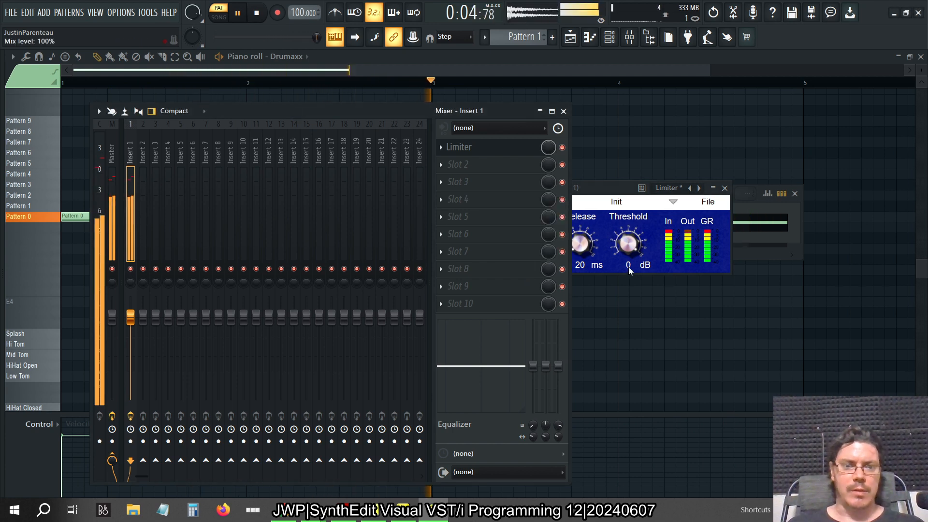
left_click(458, 221)
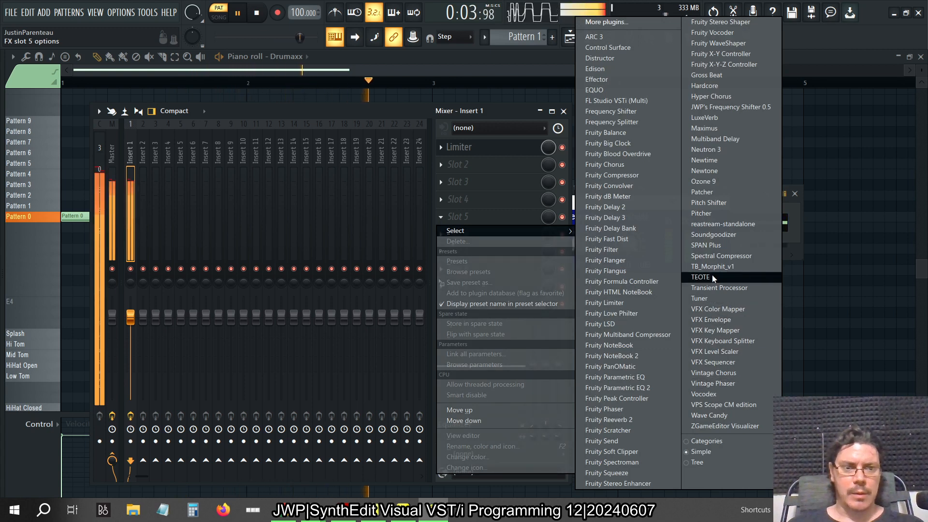
left_click(709, 247)
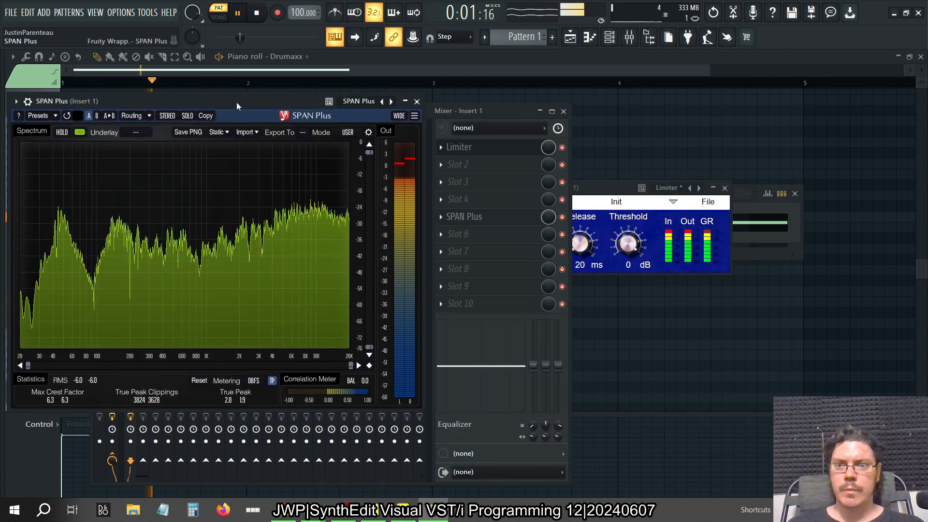
Move the SPAN Plus window beside the Limiter, bring the Limiter forward and set its threshold to -3 dB
left_click_drag(234, 102, 458, 121)
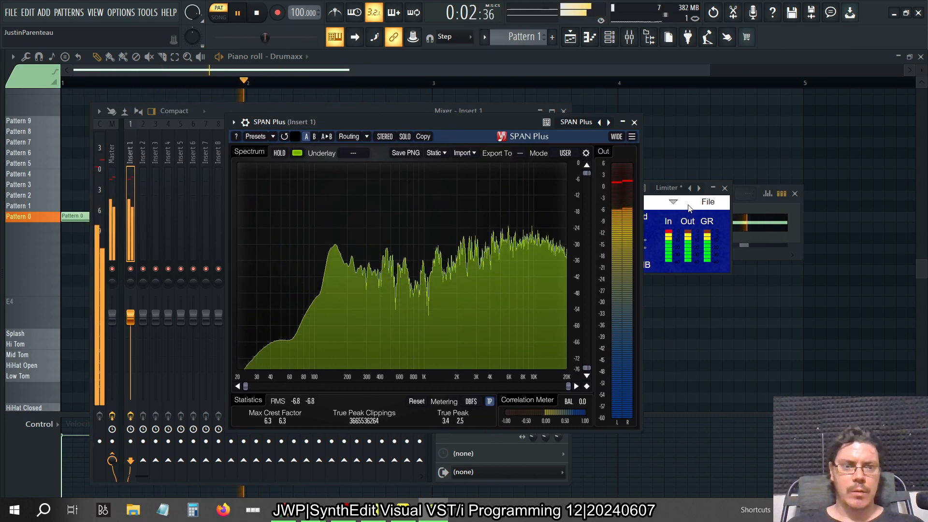
left_click(660, 241)
double_click(642, 259)
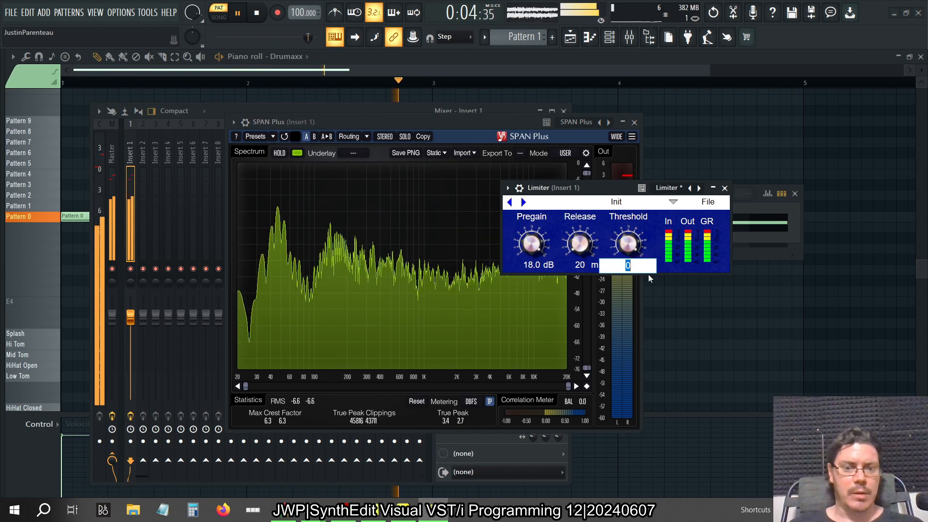
type("-3")
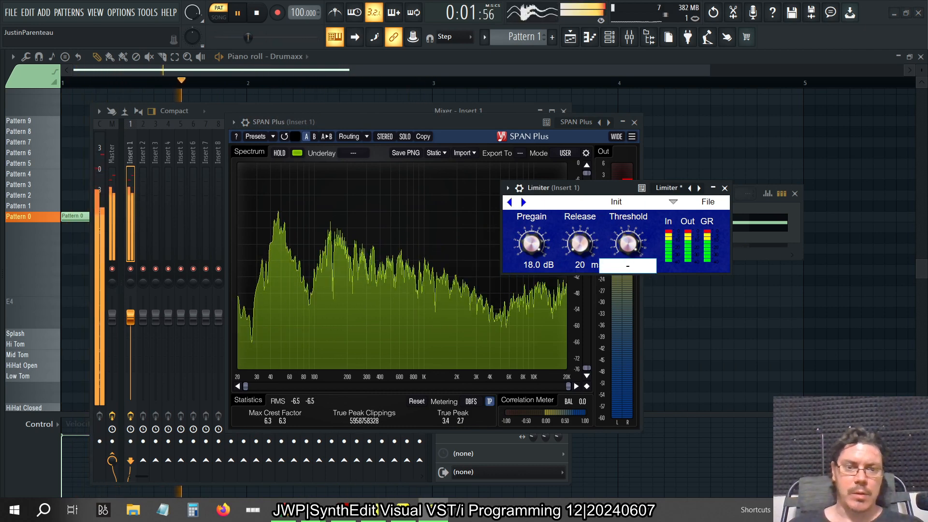
key("Return")
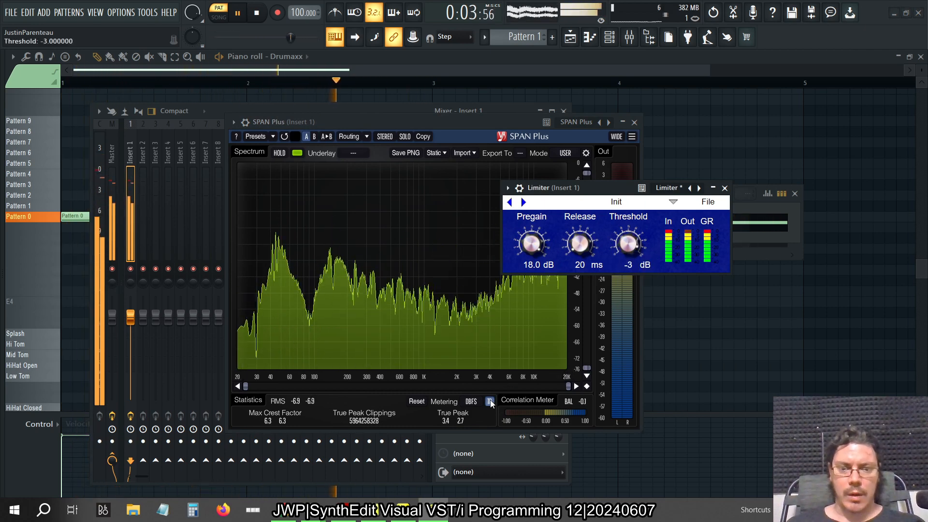
Reset the SPAN Plus statistics, turn off its true peak metering and stop playback
left_click(418, 401)
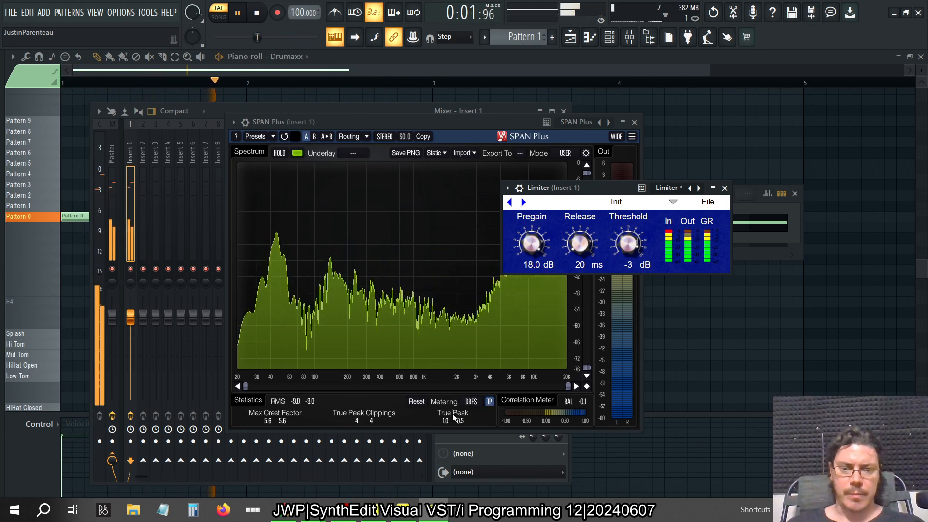
left_click(472, 402)
left_click(475, 405)
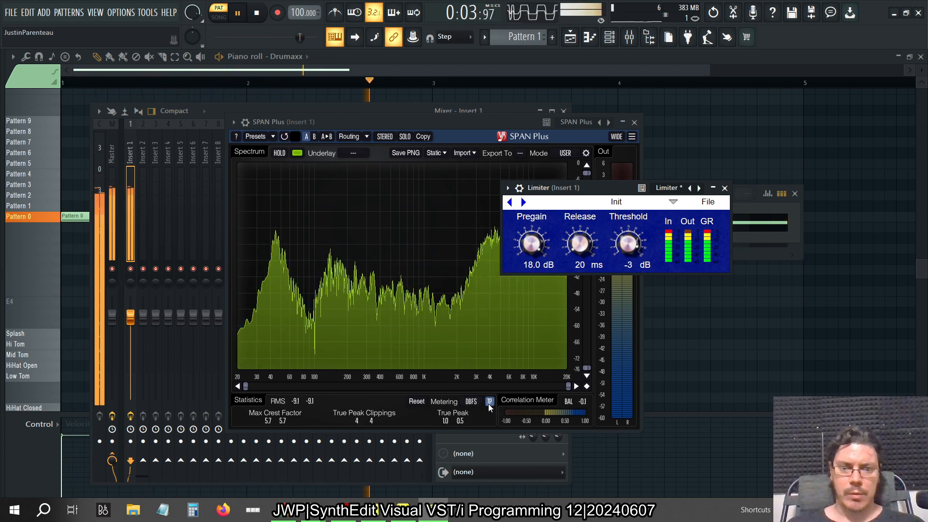
left_click(490, 404)
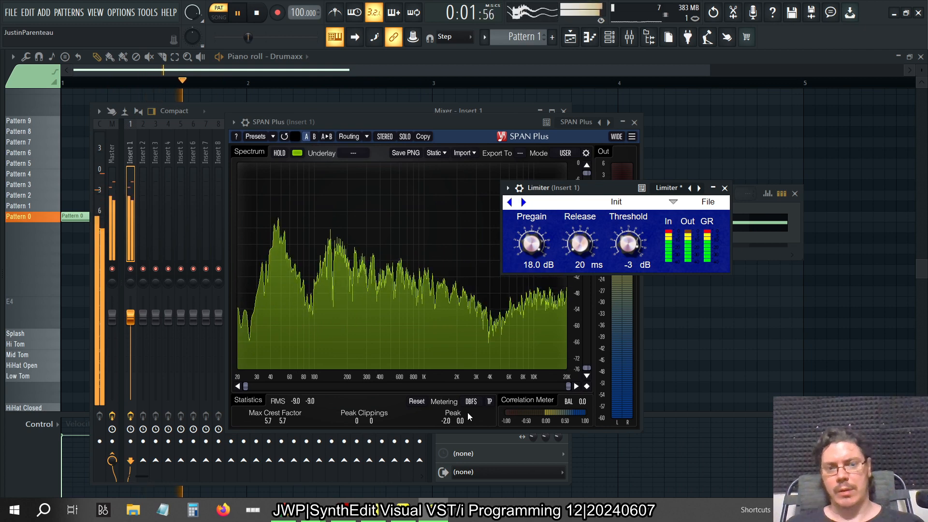
key("space")
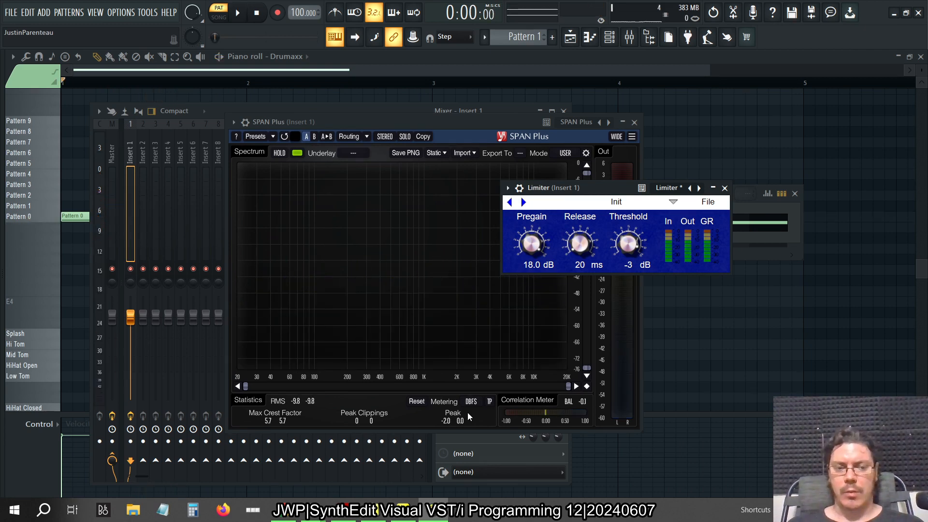
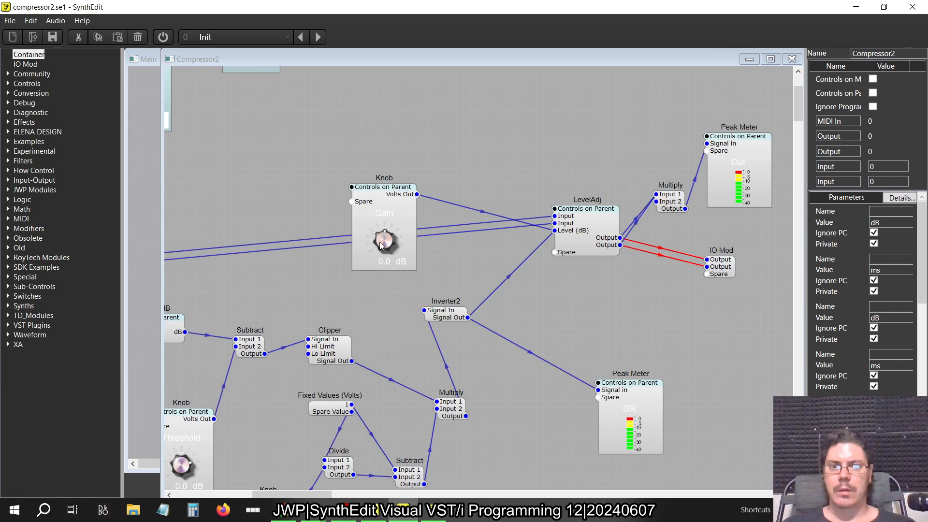
Move the Comparator, Volts To List2 and Switch (Many->1) modules close together beside the input IO Mod
scroll(379, 242, "down", 3)
scroll(214, 161, "up", 2)
scroll(214, 162, "up", 3)
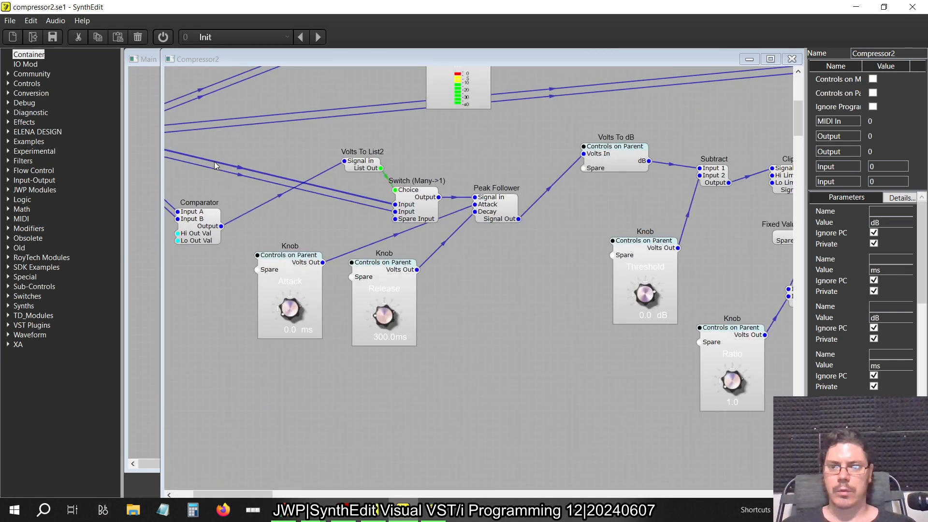
left_click(347, 241)
left_click_drag(348, 241, 359, 161)
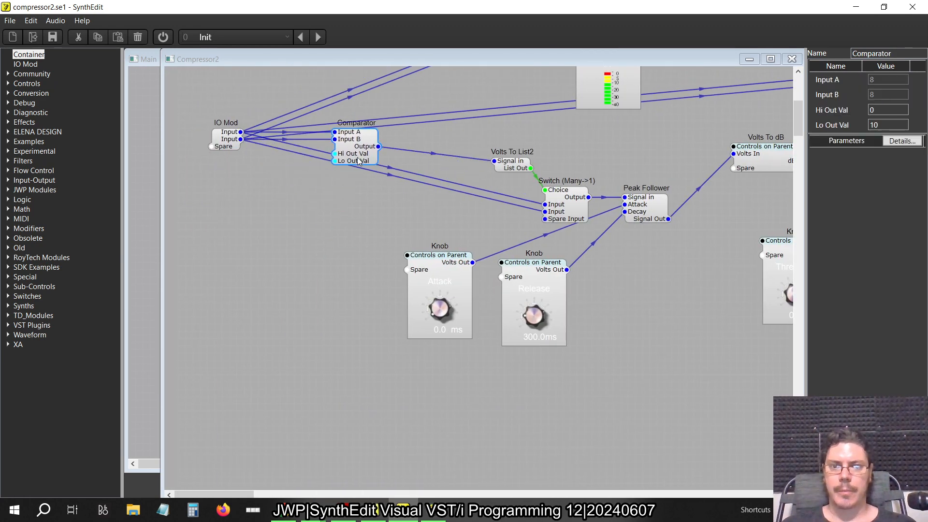
left_click_drag(518, 172, 453, 143)
left_click_drag(562, 199, 504, 156)
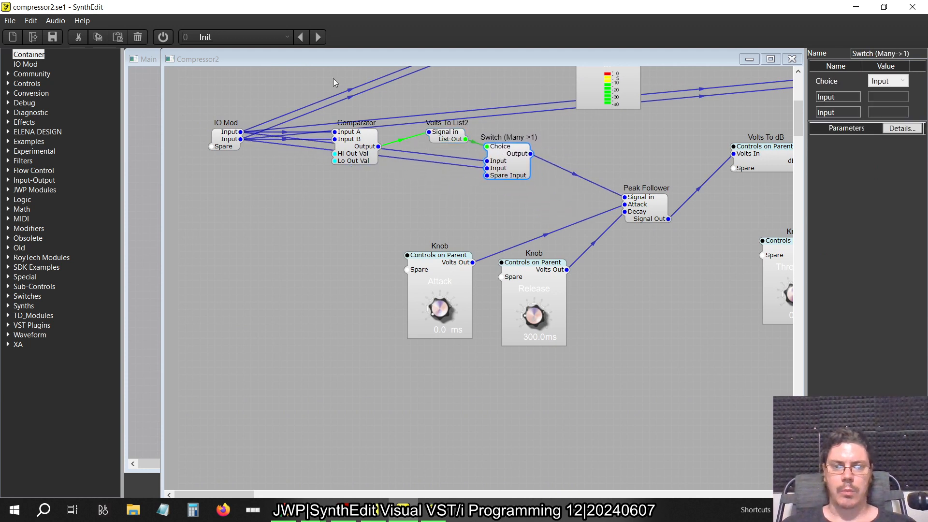
left_click_drag(358, 146, 393, 153)
Group the Comparator, Volts To List2 and Switch into a container and place it between the IO Mod and Peak Follower
left_click_drag(552, 212, 363, 118)
right_click(390, 154)
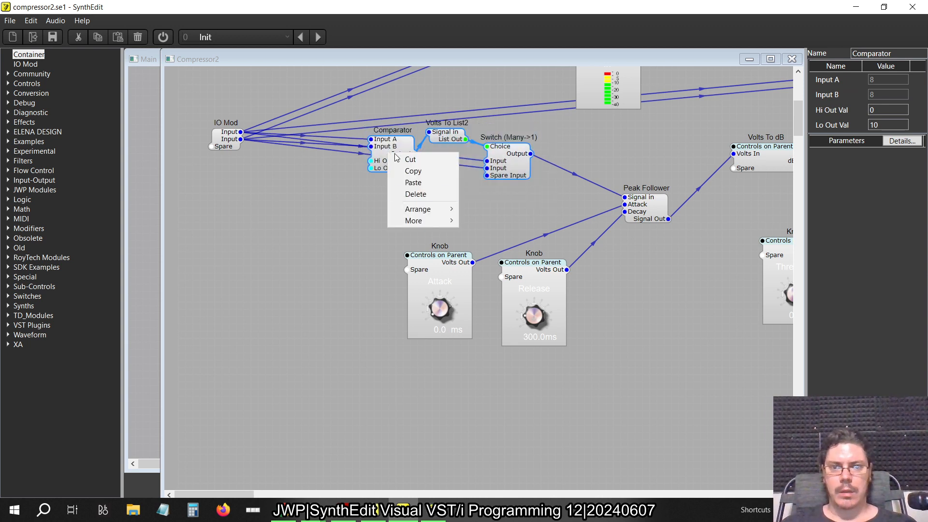
mouse_move(431, 221)
left_click(509, 255)
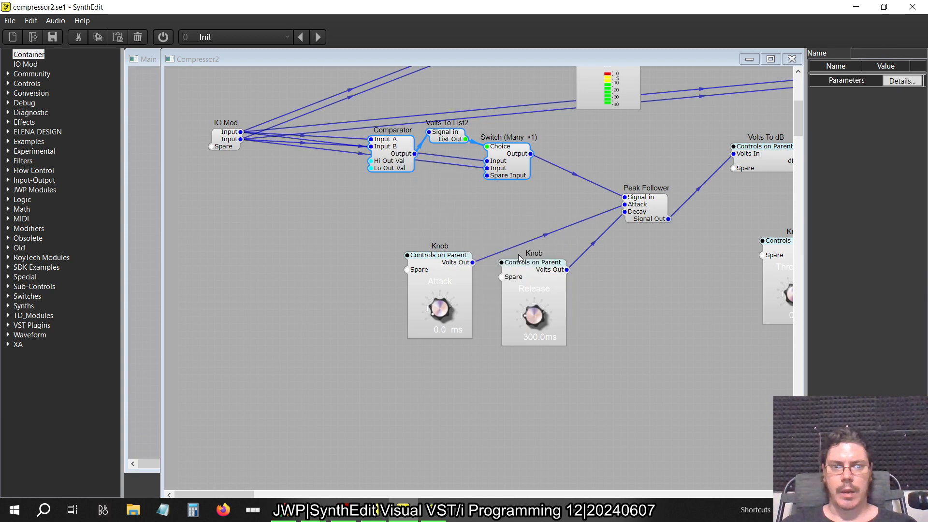
left_click_drag(493, 169, 471, 166)
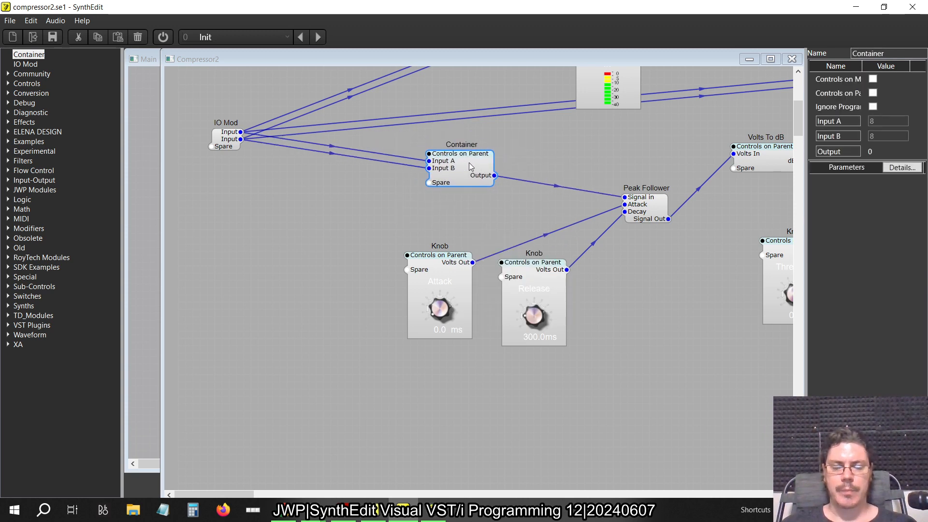
Rename the new container as Level Detection
key("alt+Tab")
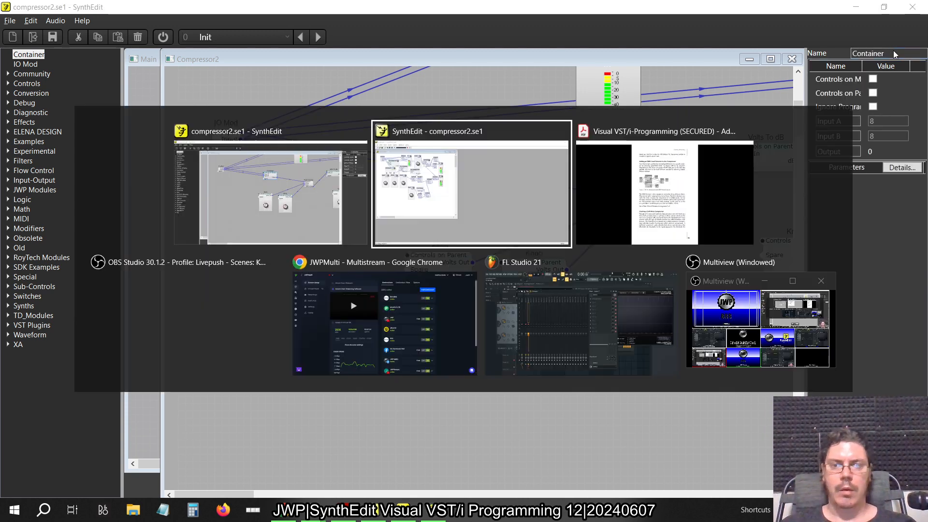
key("alt+Tab")
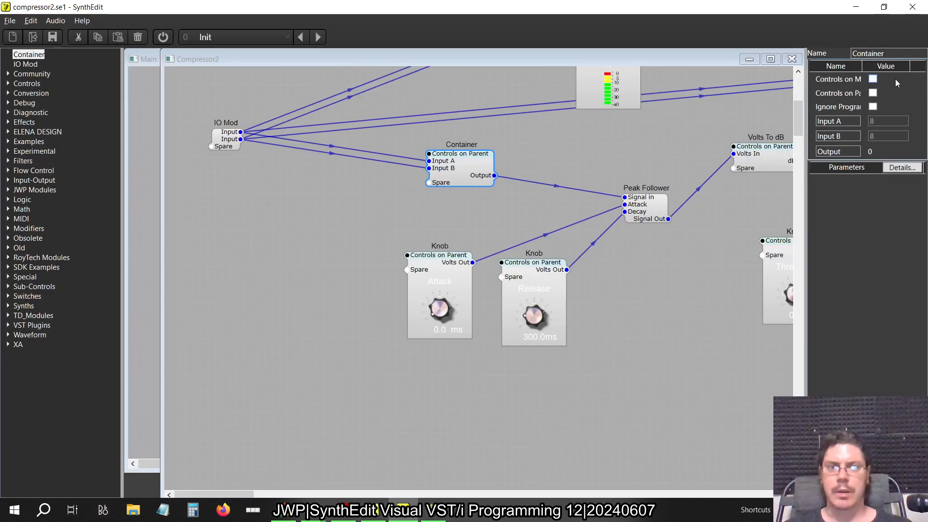
left_click_drag(895, 54, 780, 55)
type("LEv")
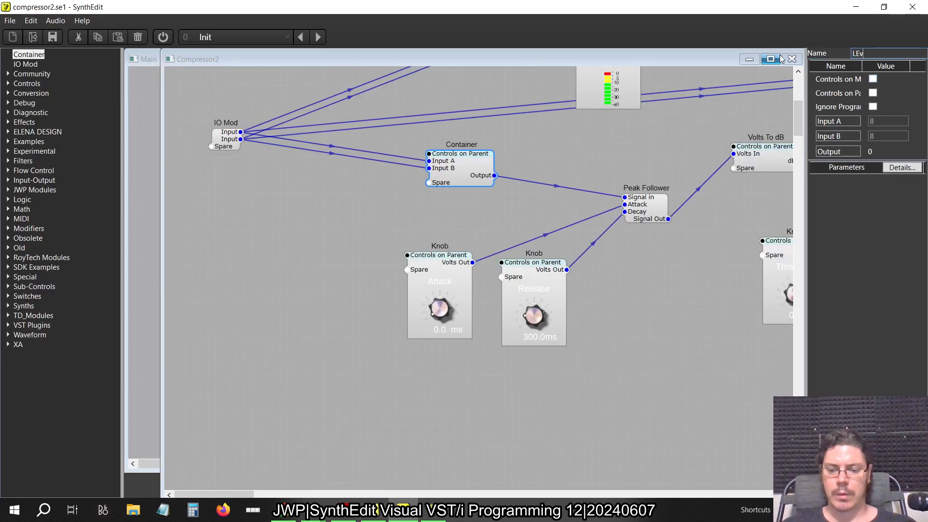
type("el Detec")
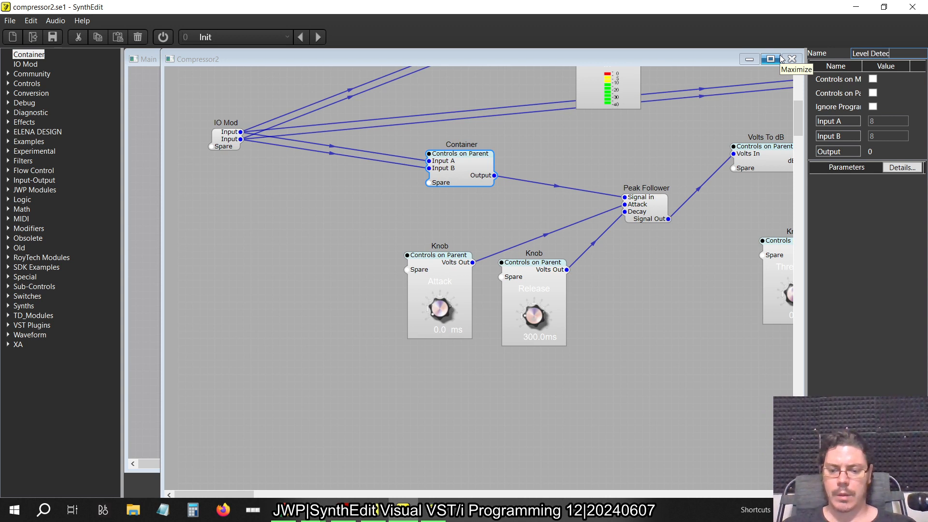
type("tion")
key("Return")
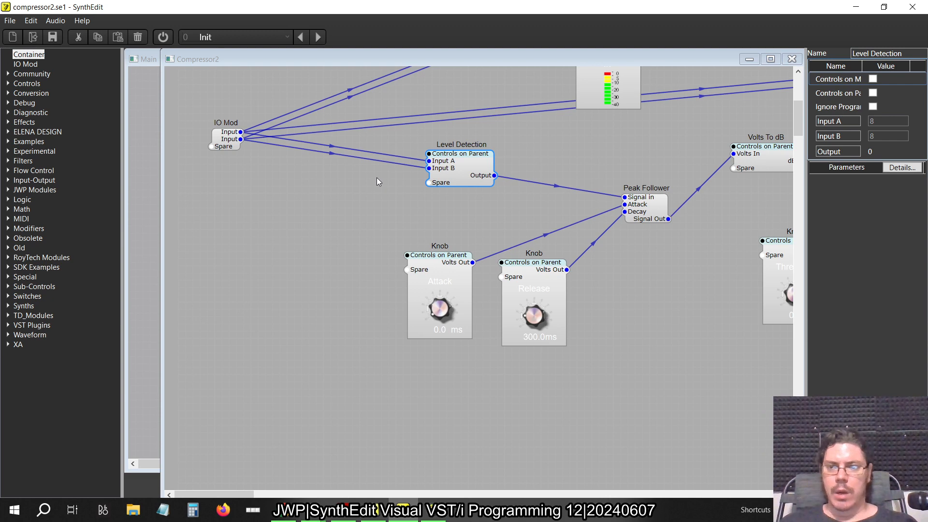
Check the compressor layout in the older SynthEdit window, return and move the Level Detection container closer to the IO Mod
key("alt+Tab")
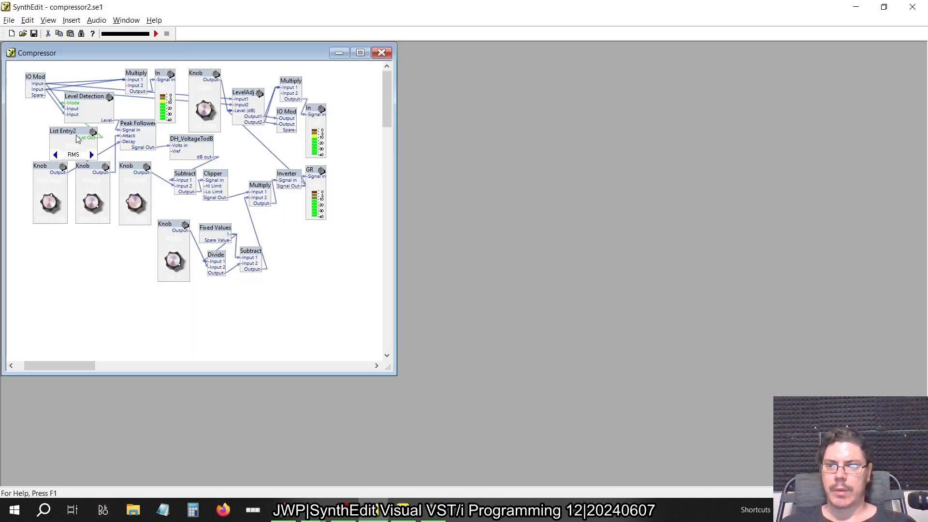
key("alt+Tab")
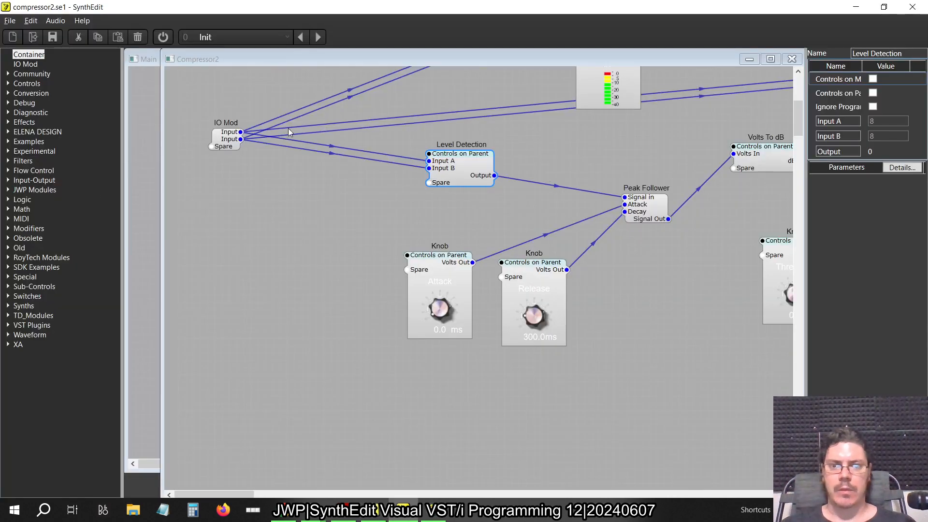
left_click_drag(458, 163, 436, 155)
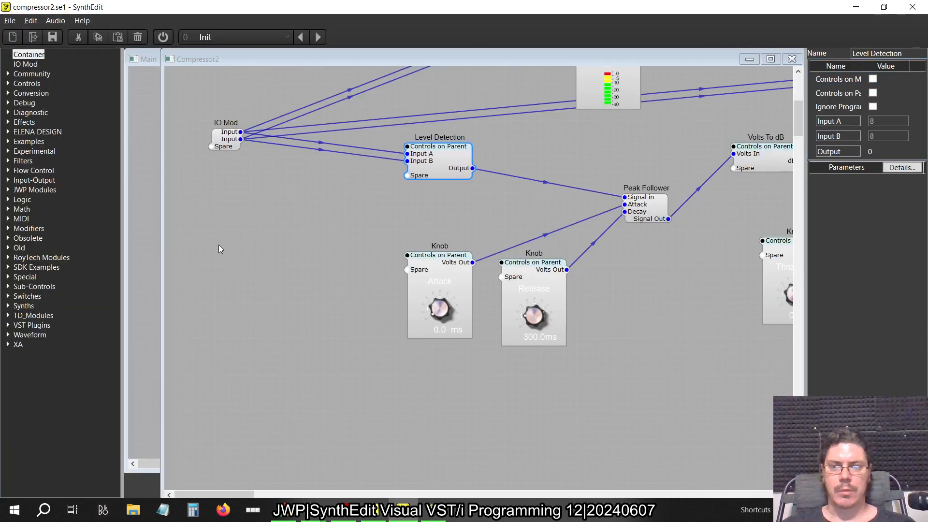
Add a List Entry control below the connections between the IO Mod and Level Detection
left_click(10, 85)
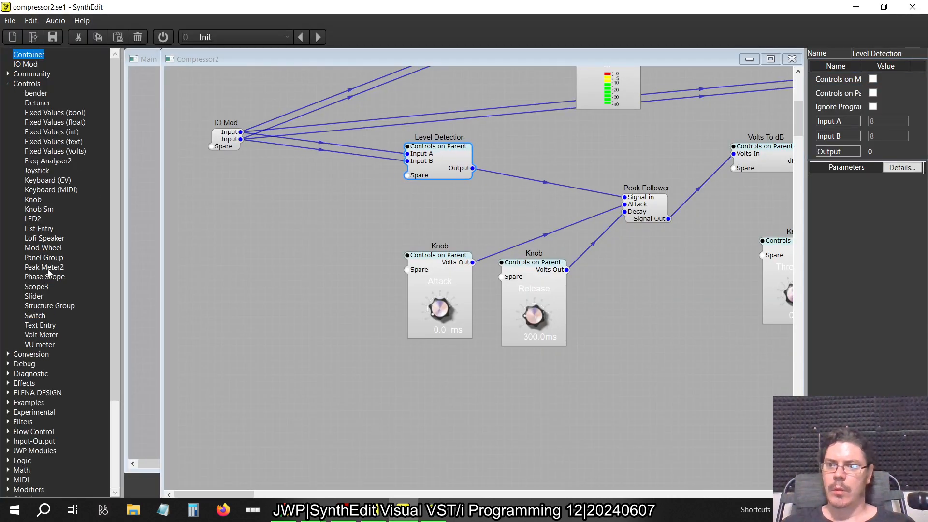
left_click_drag(43, 229, 257, 263)
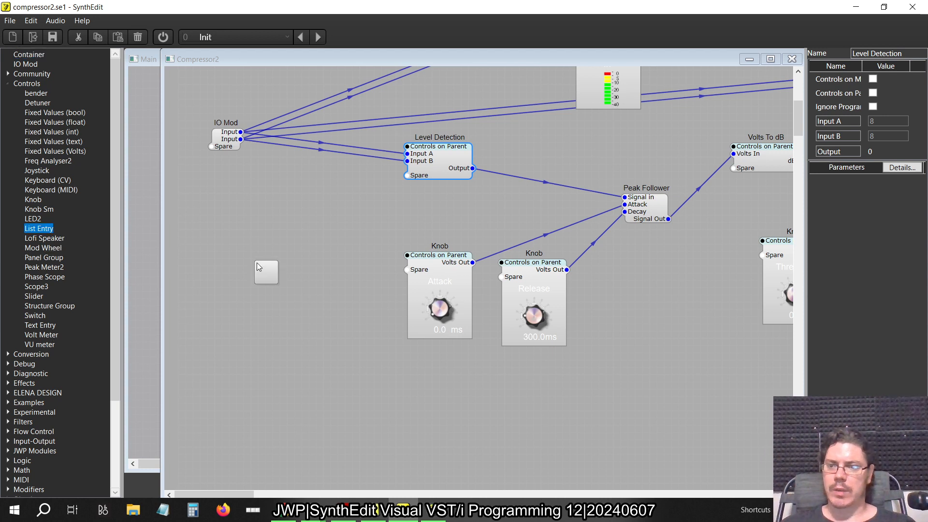
left_click_drag(296, 206, 324, 223)
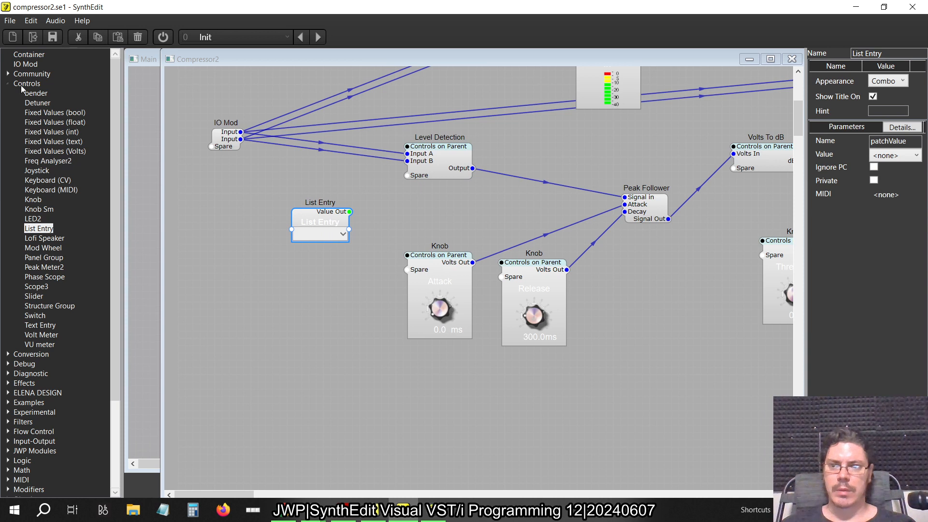
left_click(6, 84)
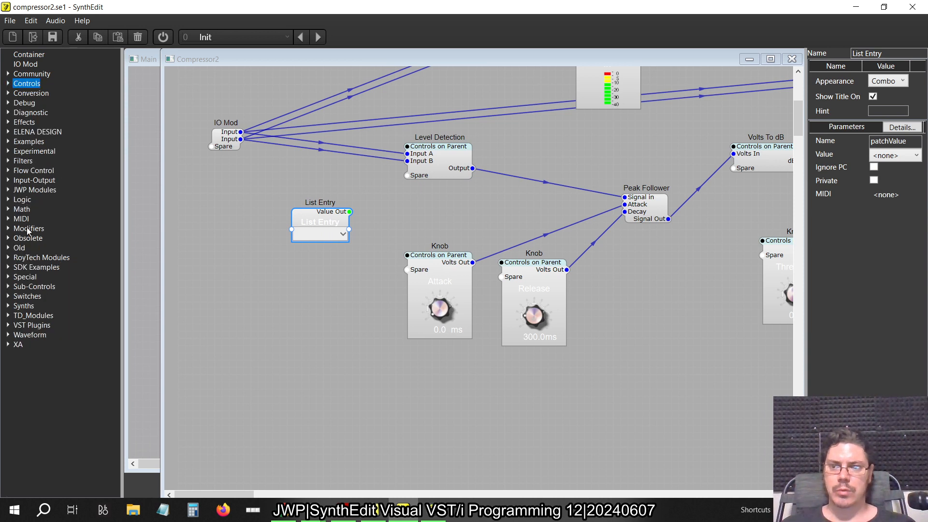
left_click(7, 84)
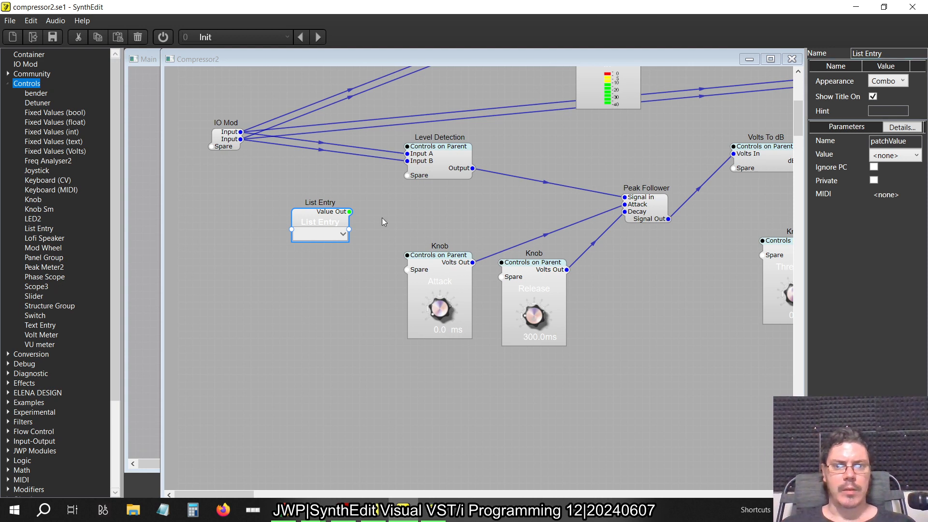
Set the List Entry's appearance to Up/Down Select and move the control below the IO Mod
left_click(333, 223)
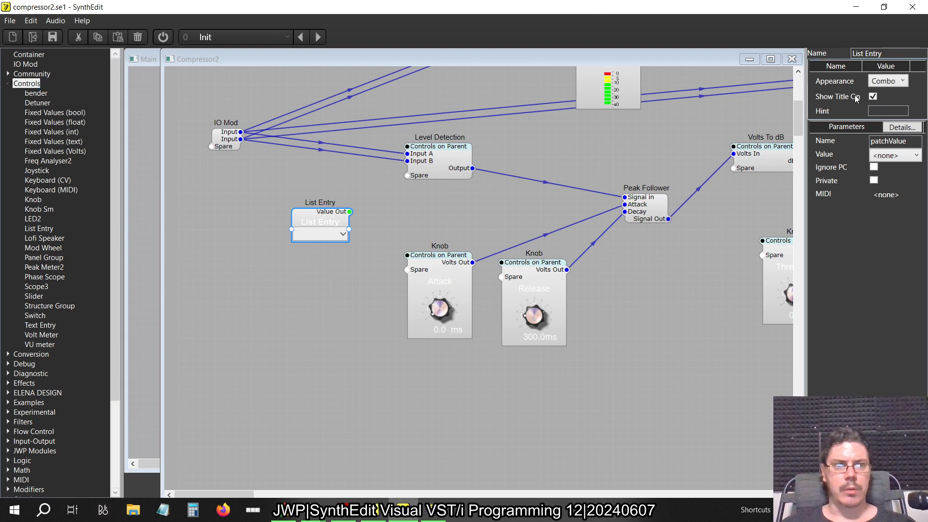
left_click(883, 83)
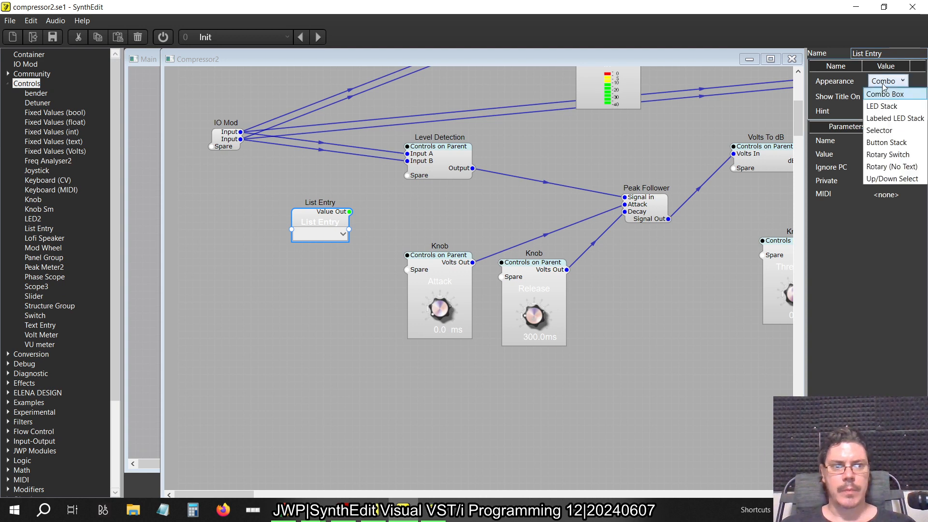
left_click(879, 131)
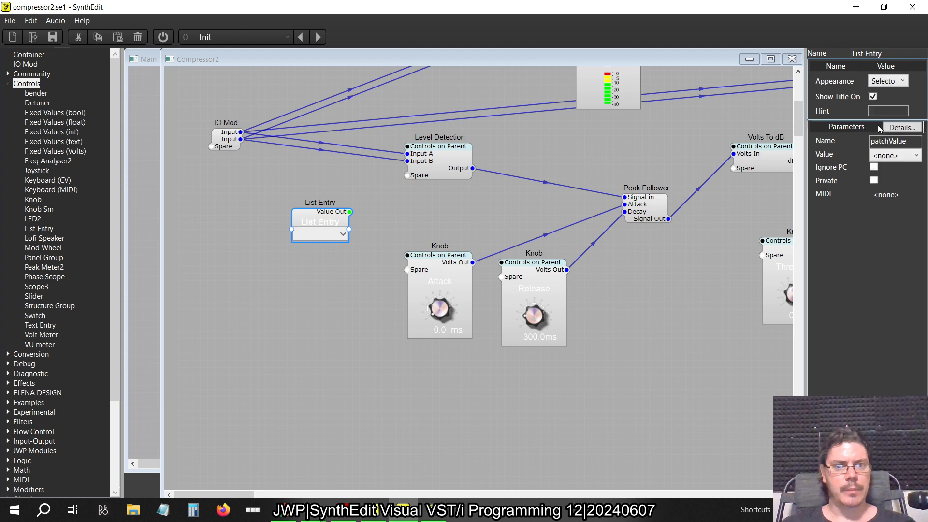
left_click(893, 80)
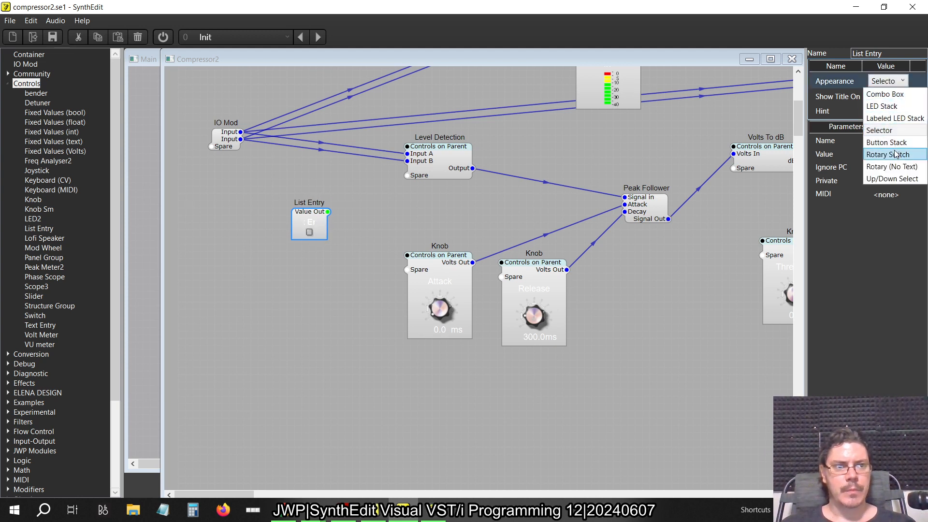
left_click(892, 179)
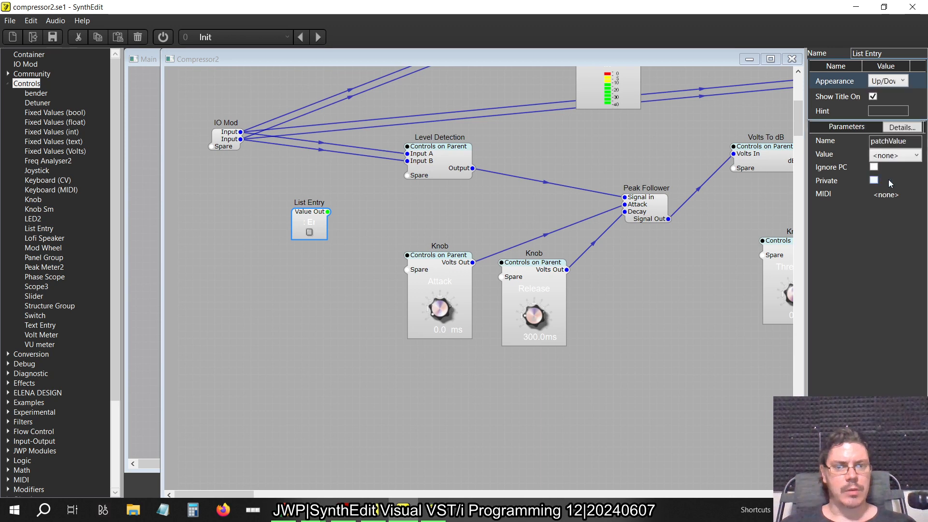
left_click_drag(309, 221, 281, 214)
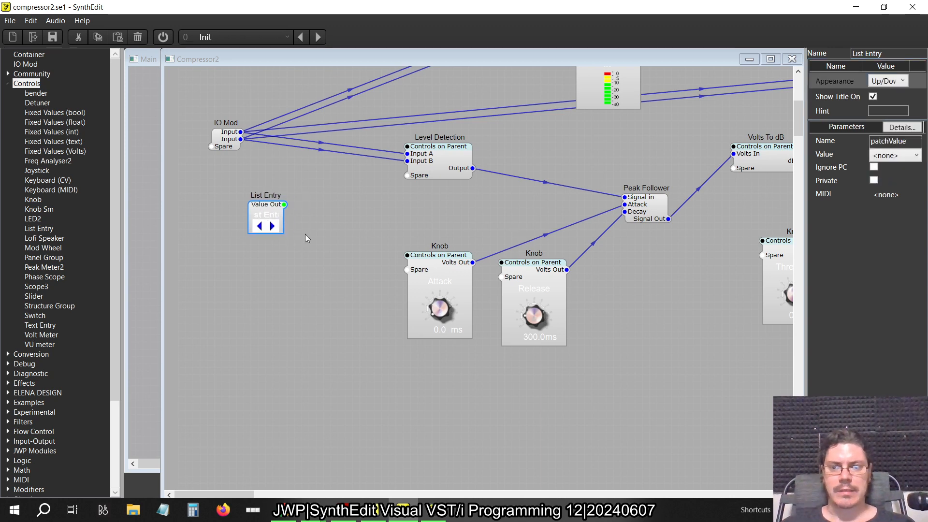
key("alt+Tab")
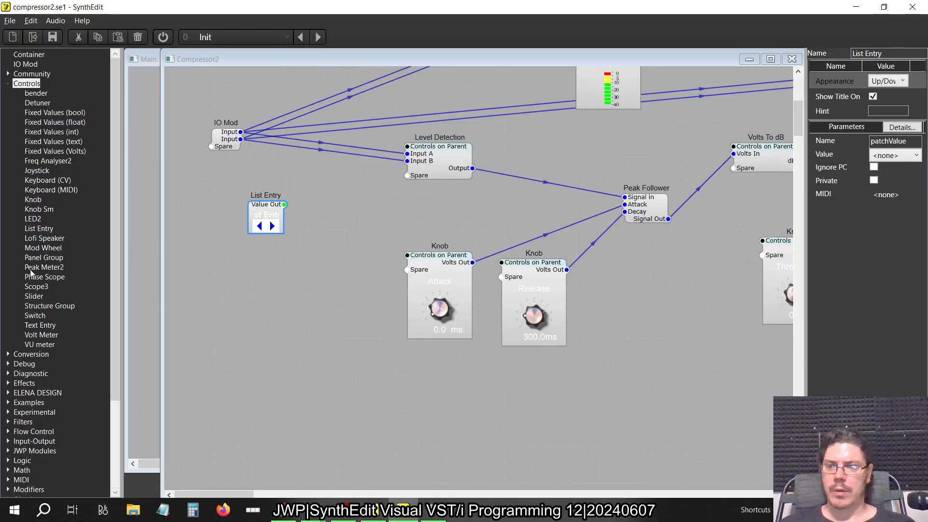
scroll(30, 276, "down", 4)
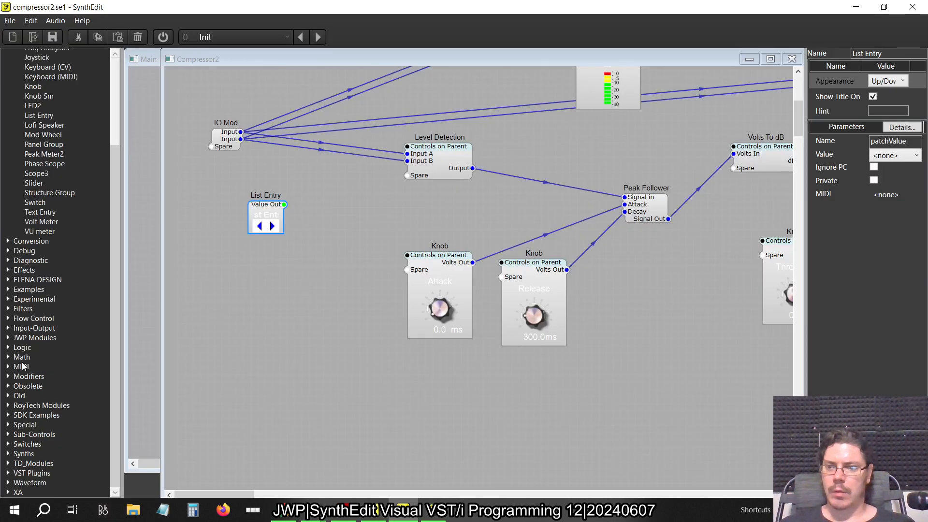
left_click(8, 435)
scroll(38, 396, "down", 12)
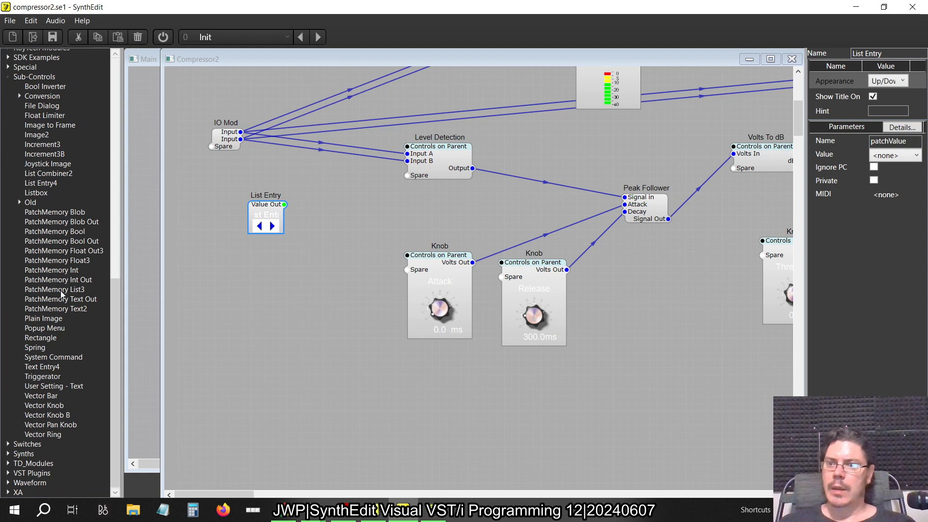
left_click_drag(48, 183, 259, 276)
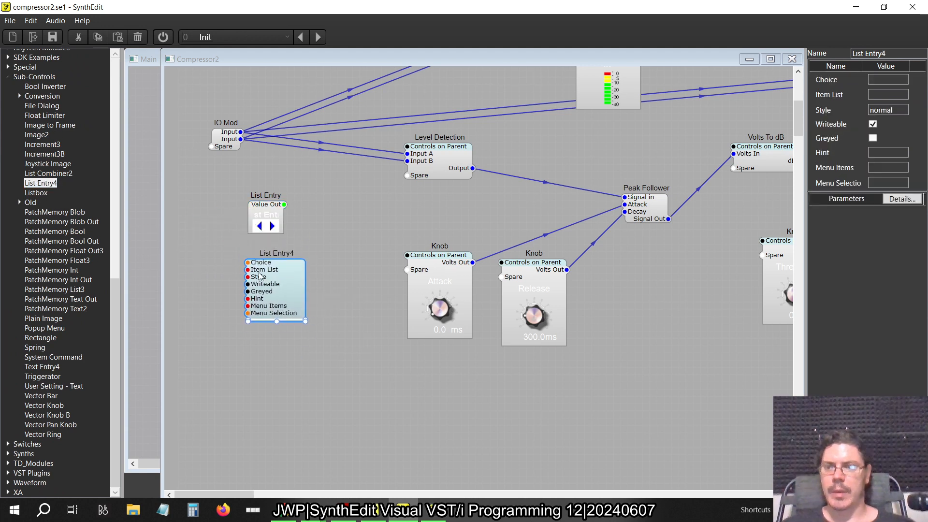
key("Delete")
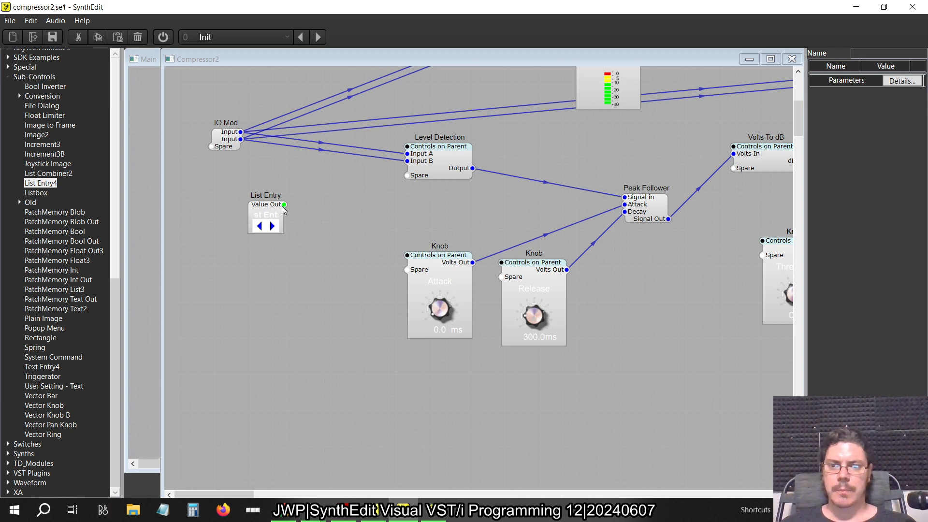
Connect the List Entry's Value Out to the spare pin of Level Detection and open that container maximized
left_click_drag(283, 206, 407, 175)
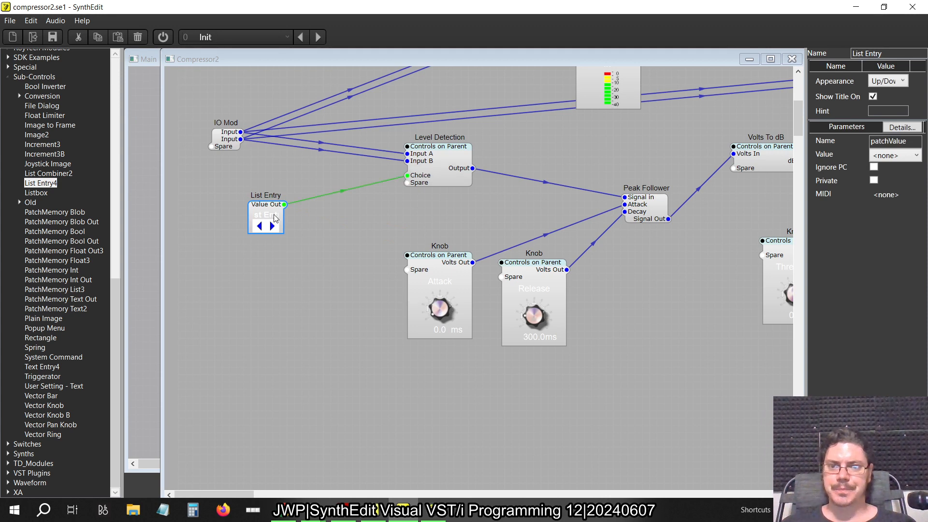
double_click(419, 173)
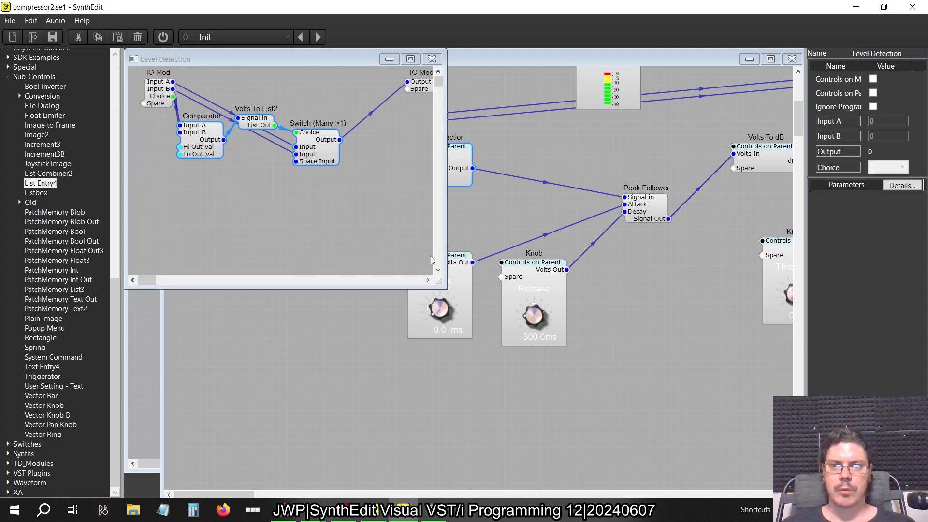
left_click(410, 59)
Spread out the output IO Mod, Switch (Many->1) and Volts To List2 modules inside Level Detection to make room
left_click_drag(423, 88, 575, 196)
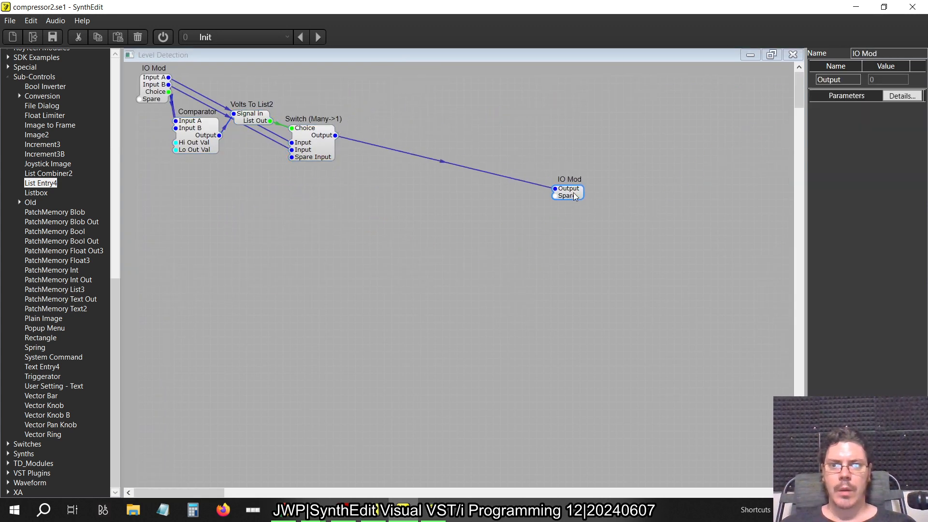
left_click_drag(331, 149, 492, 130)
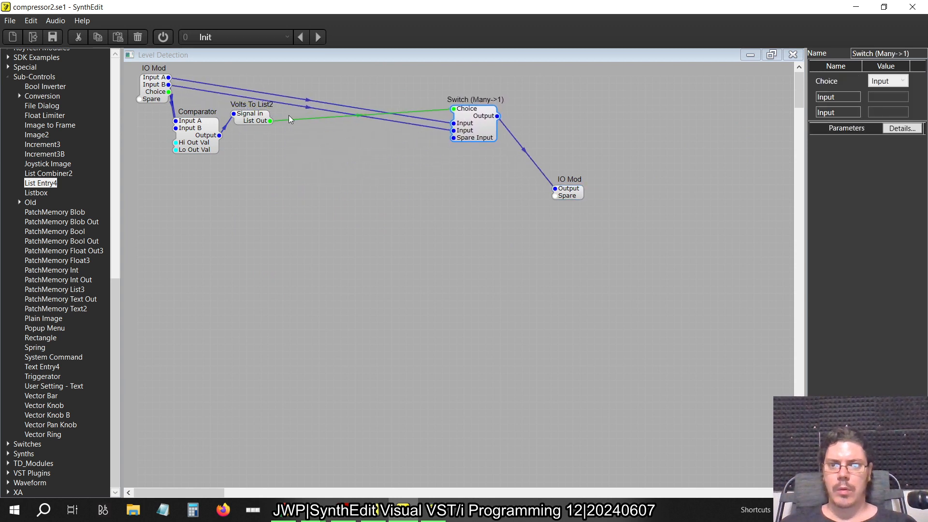
left_click_drag(256, 123, 439, 184)
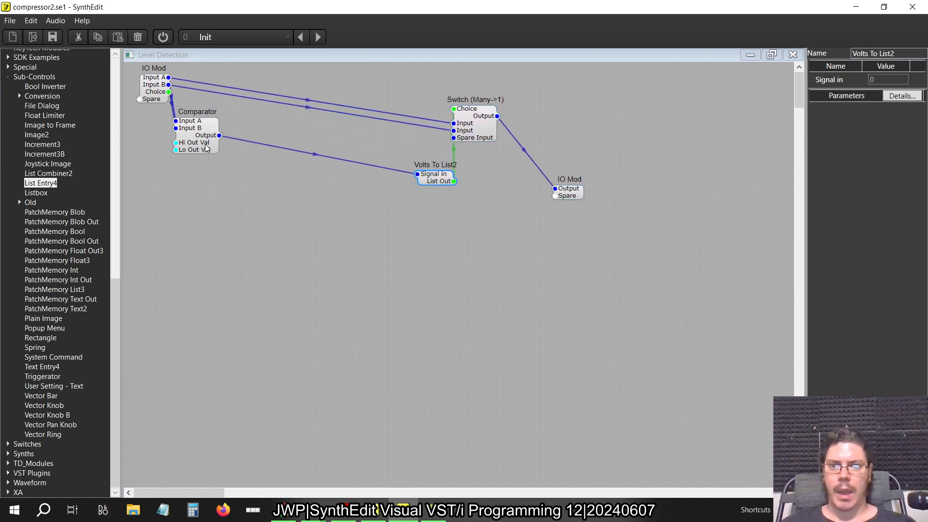
Move the Comparator, Volts To List2, Switch (Many->1) and output IO Mod farther away from the input IO Mod
left_click_drag(199, 150, 377, 203)
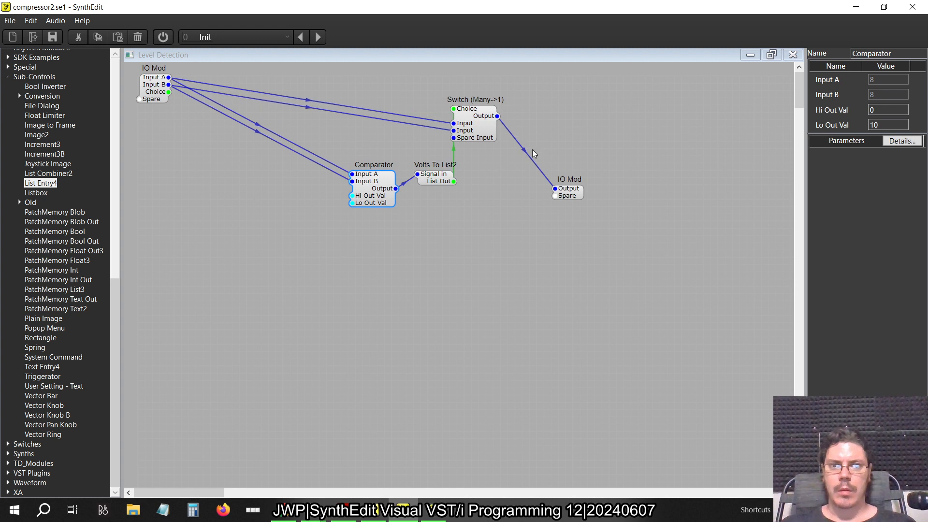
left_click(567, 196)
left_click_drag(567, 197, 618, 161)
left_click_drag(475, 132, 547, 118)
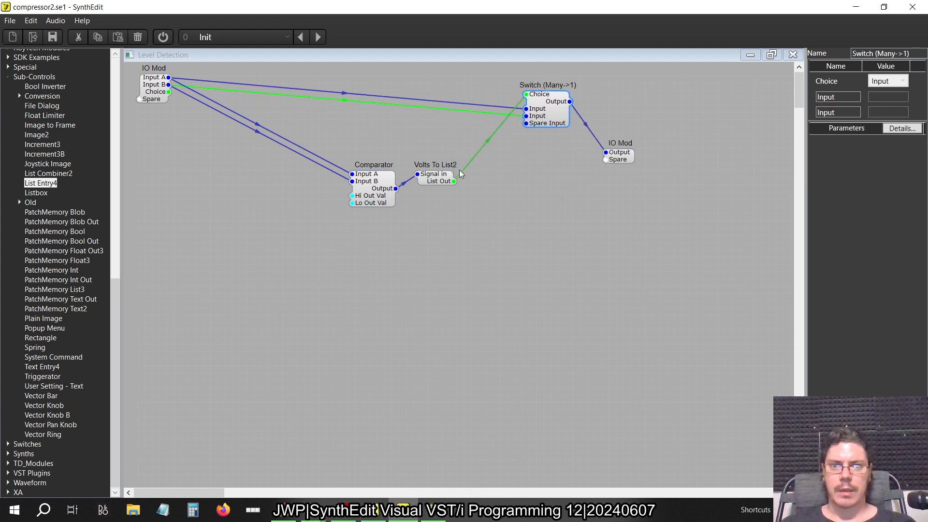
left_click_drag(432, 179, 512, 168)
left_click_drag(386, 193, 493, 229)
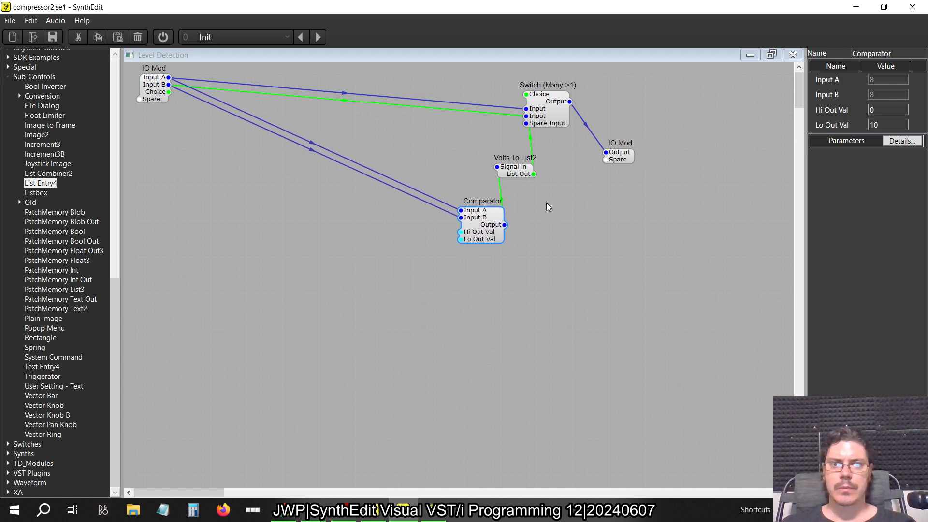
left_click_drag(507, 164, 550, 185)
left_click_drag(499, 228, 542, 235)
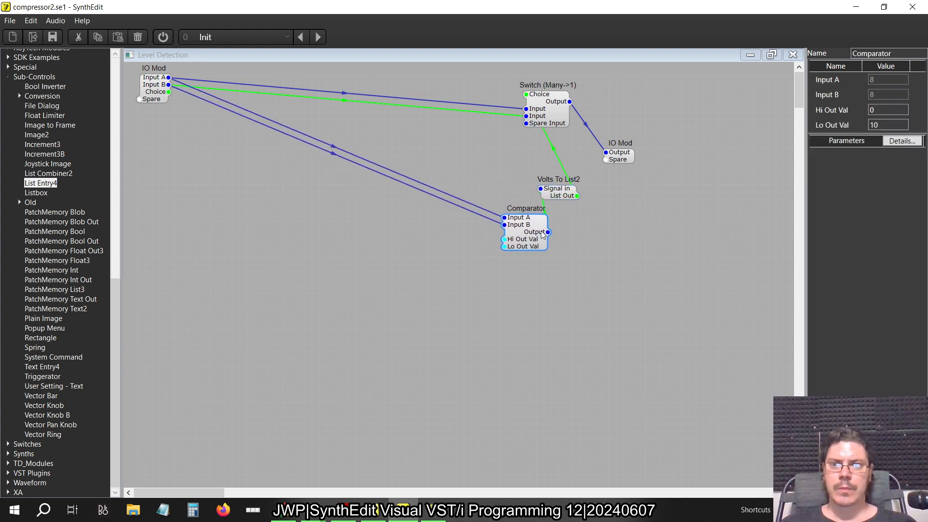
Delete the Switch (Many->1) output connection and all connections from the input IO Mod to the Switch and Comparator
left_click(589, 132)
key("Delete")
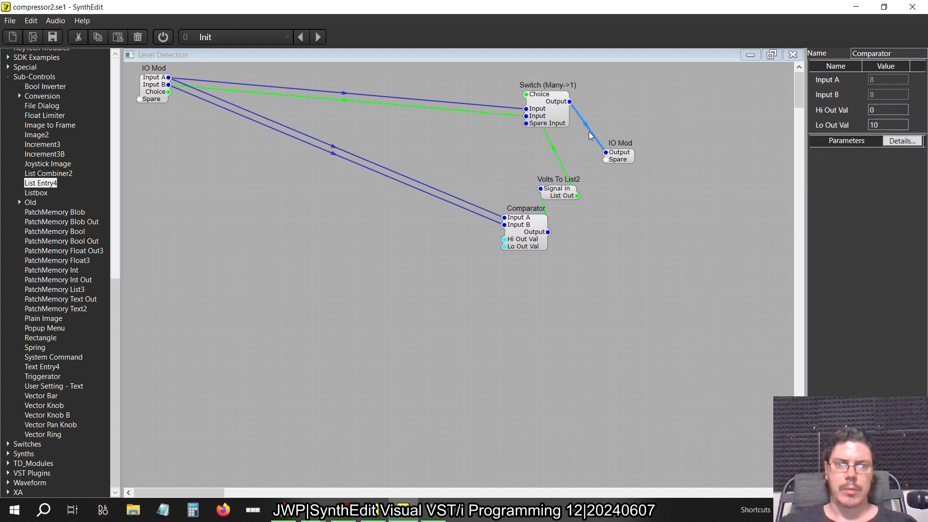
left_click_drag(531, 132, 165, 72)
key("Delete")
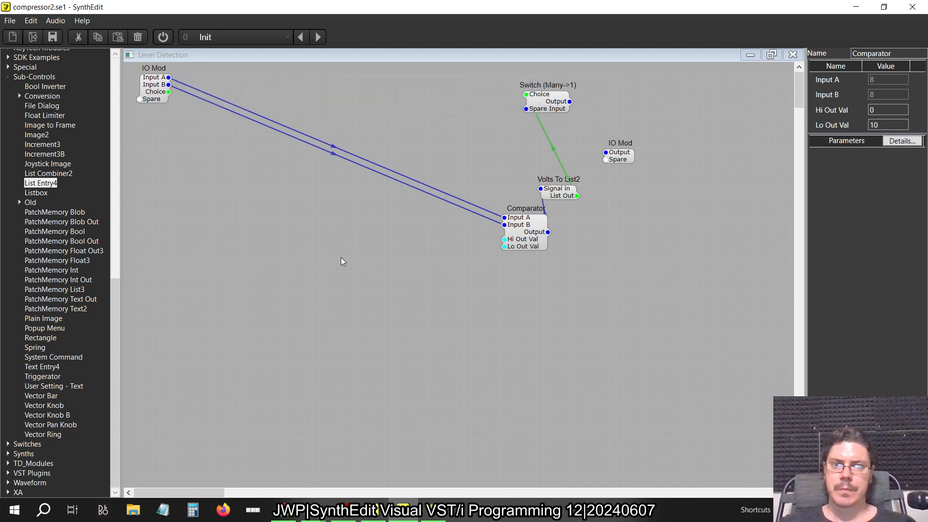
left_click_drag(504, 288, 167, 62)
key("Delete")
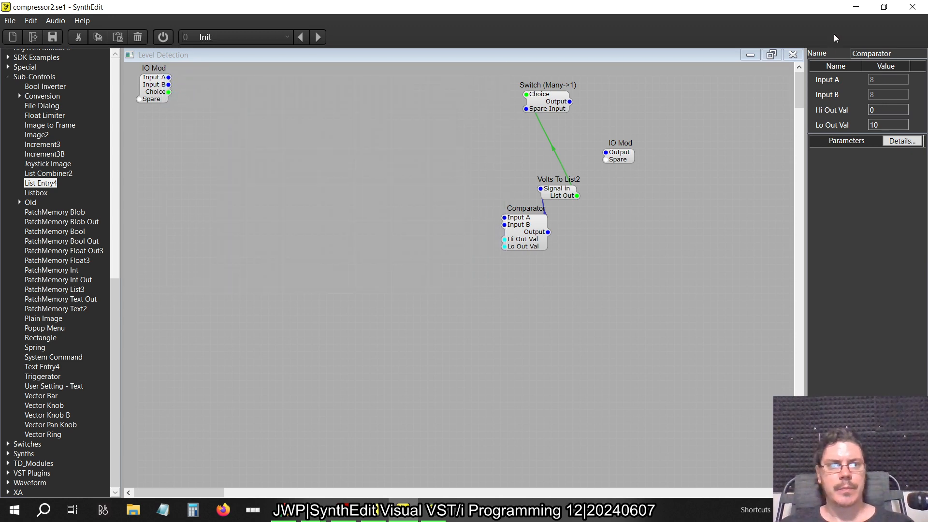
Return to the Compressor2 container and delete the Input A, Input B and Output connections of Level Detection
left_click(793, 54)
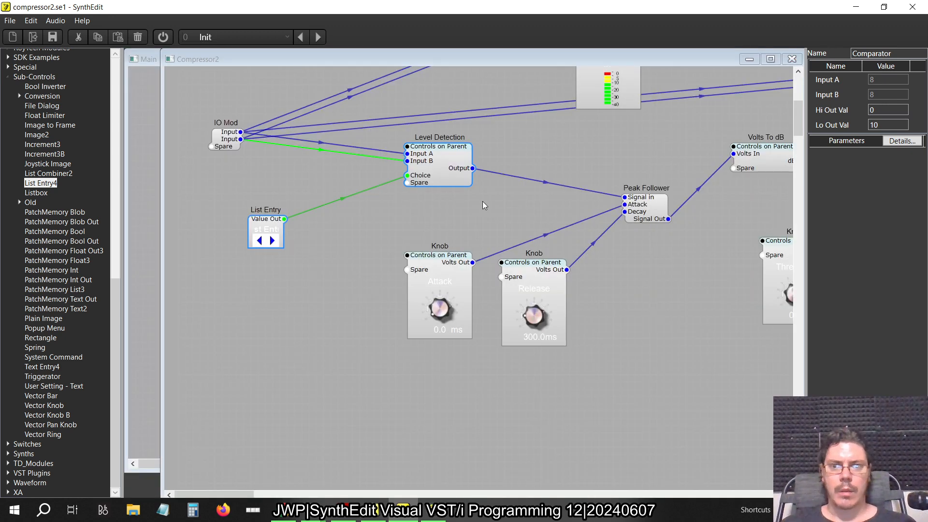
left_click(400, 155)
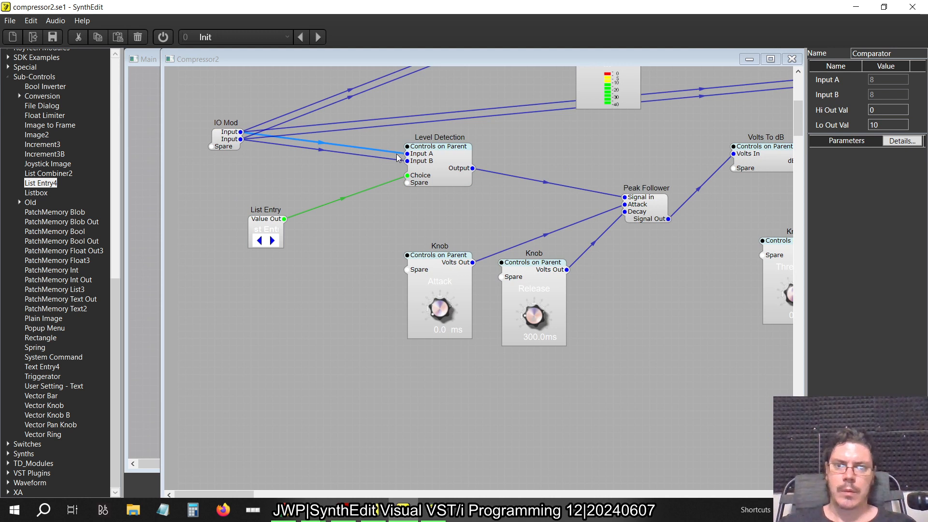
key("Delete")
left_click(393, 154)
key("Delete")
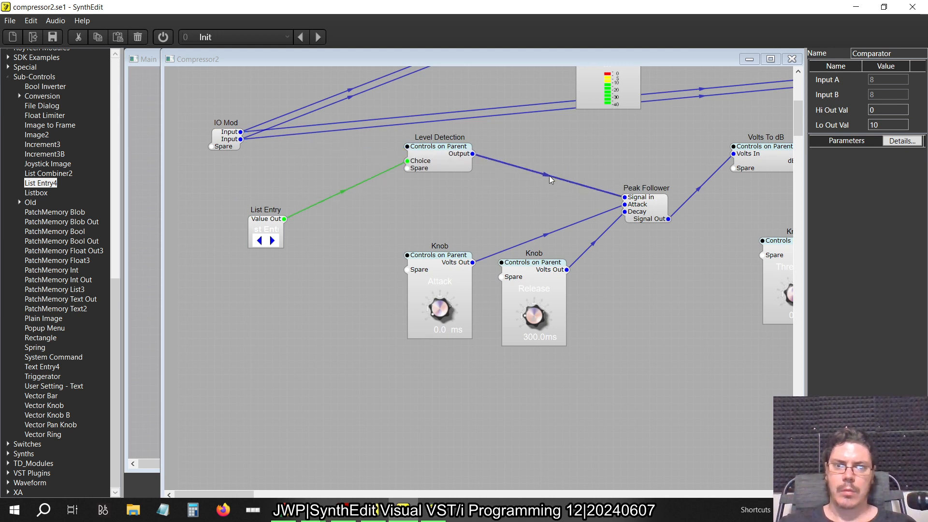
left_click(545, 175)
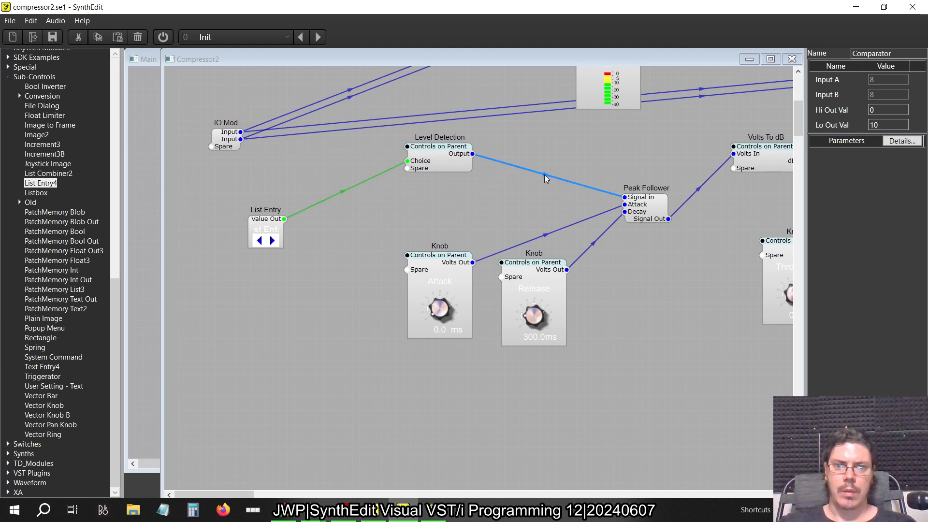
key("Delete")
Reopen Level Detection and add a Switch (1->Many) module from Flow Control near the input IO Mod
double_click(454, 151)
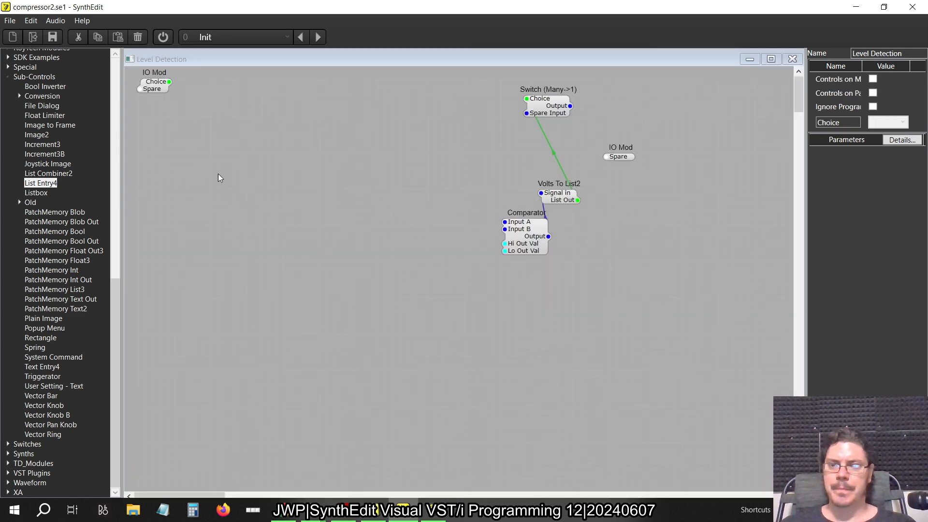
left_click(9, 77)
scroll(27, 207, "up", 3)
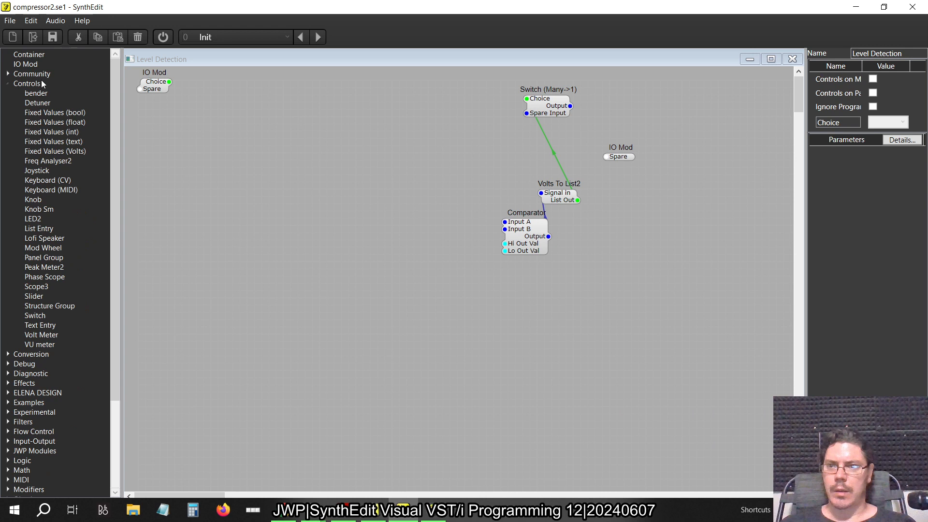
left_click(8, 83)
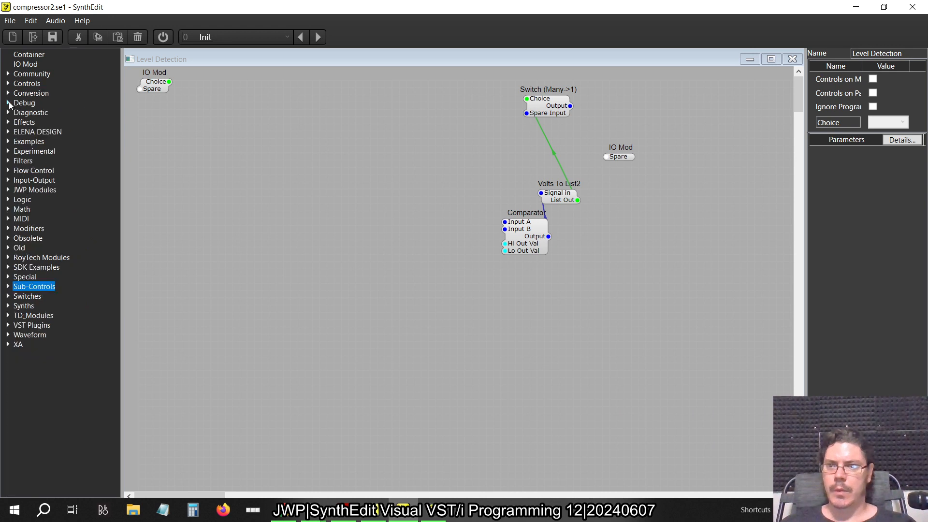
left_click(9, 170)
left_click_drag(53, 199, 311, 143)
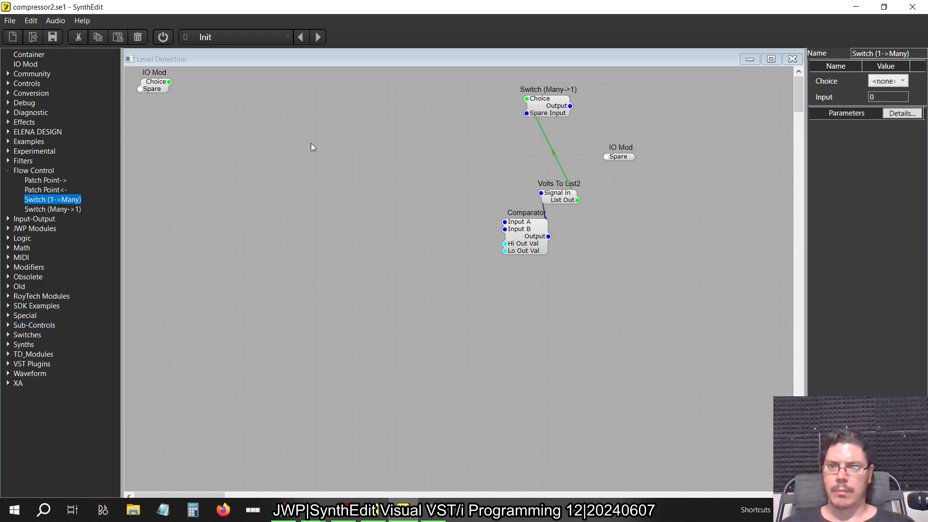
Switch to the book PDF and examine the RMS calculation figures and the switchable peak/RMS level detector in figure 2.88
key("alt+Tab")
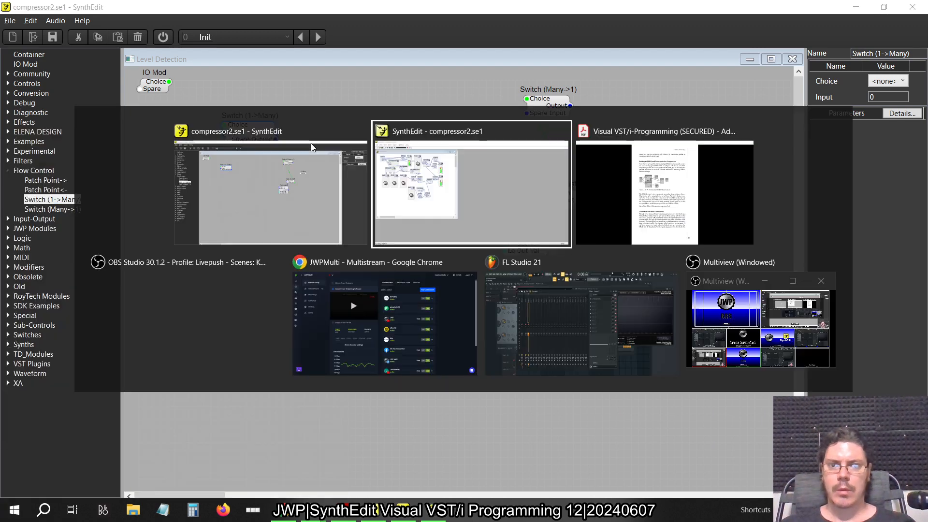
key("alt+Tab")
key("alt+Tab")
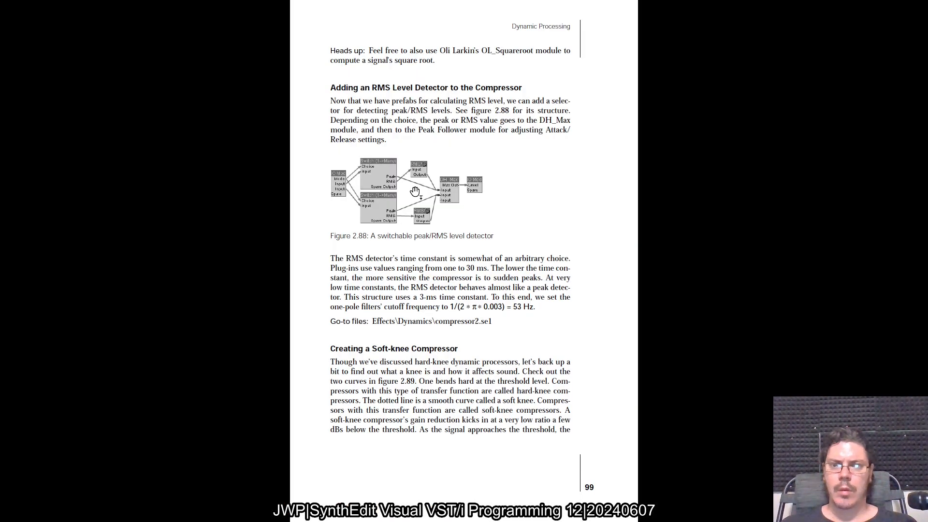
scroll(415, 191, "up", 2)
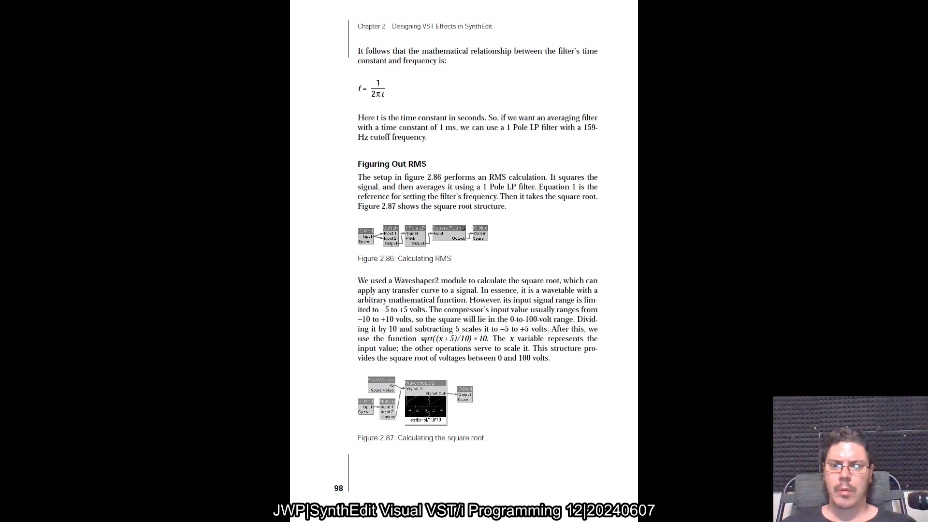
scroll(465, 242, "down", 2)
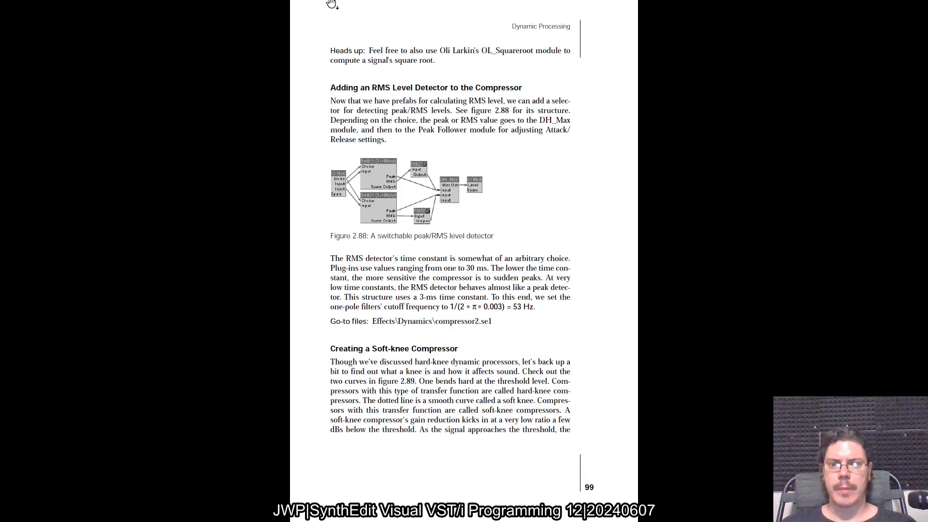
key("alt+Tab")
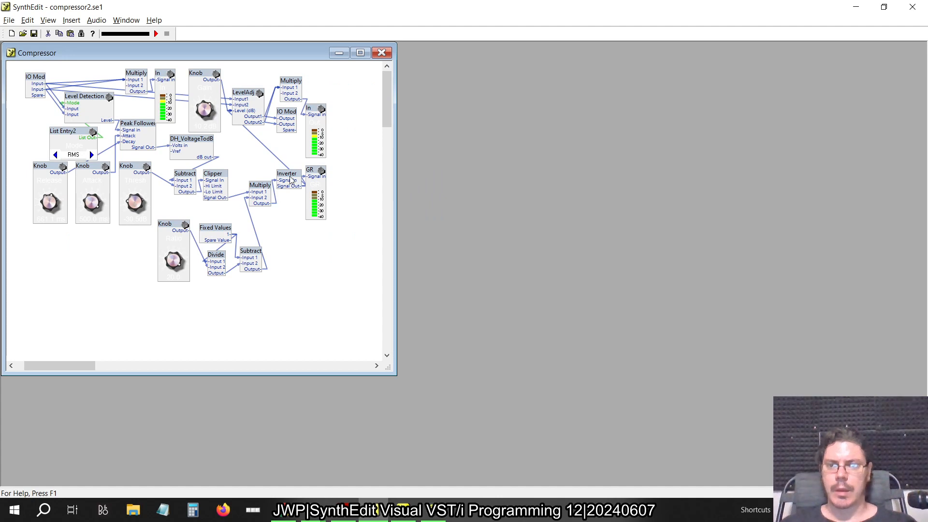
key("alt+Tab")
key("Tab")
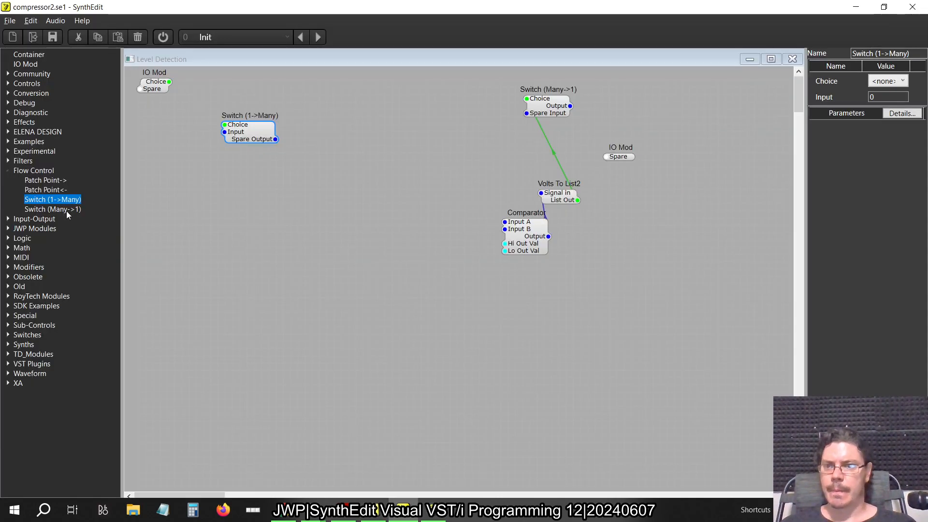
Add a second Switch (1->Many) and connect both switches' Choice pins to the IO Mod's Choice and their Input pins to its spare pins
left_click_drag(55, 199, 236, 218)
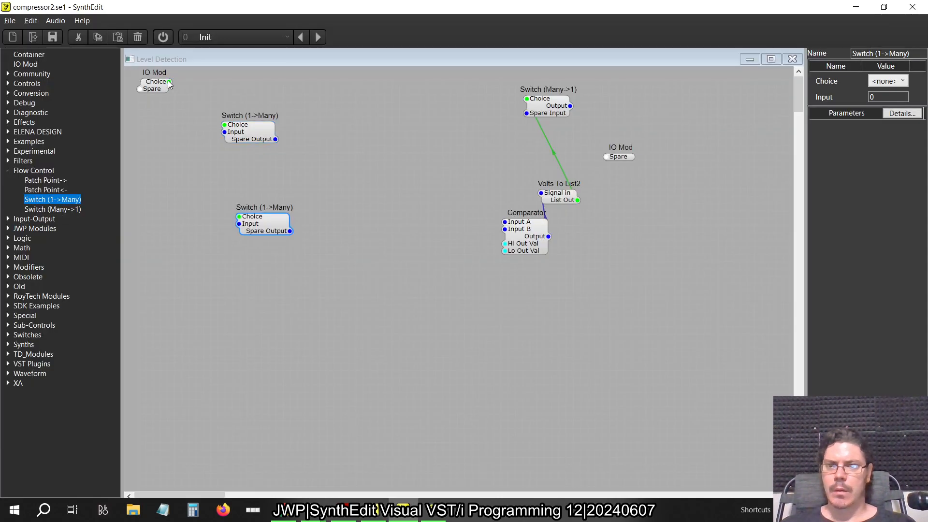
left_click_drag(169, 82, 225, 125)
left_click(241, 224)
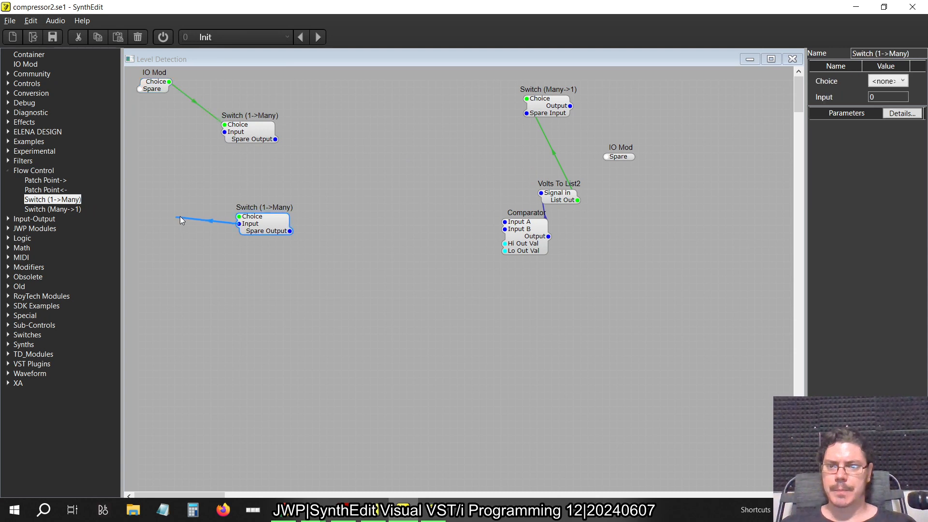
left_click_drag(209, 197, 167, 72)
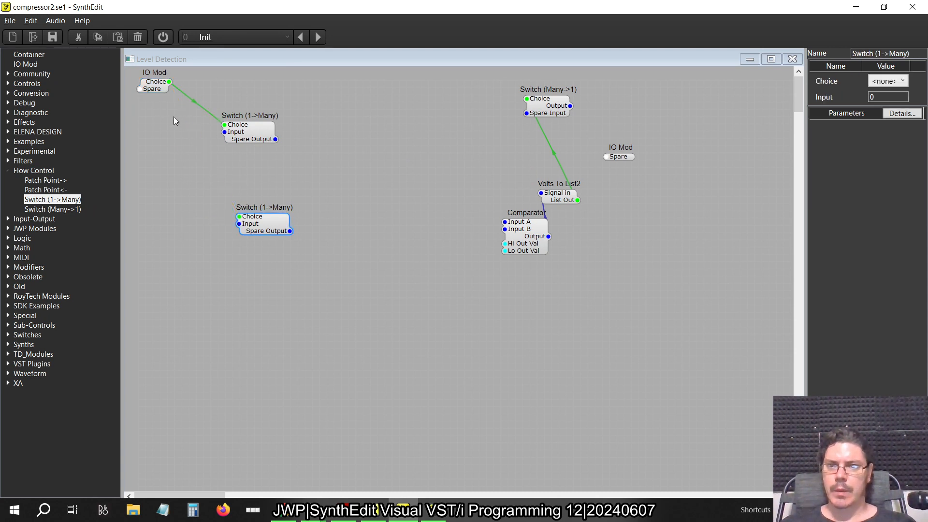
left_click_drag(263, 142, 283, 138)
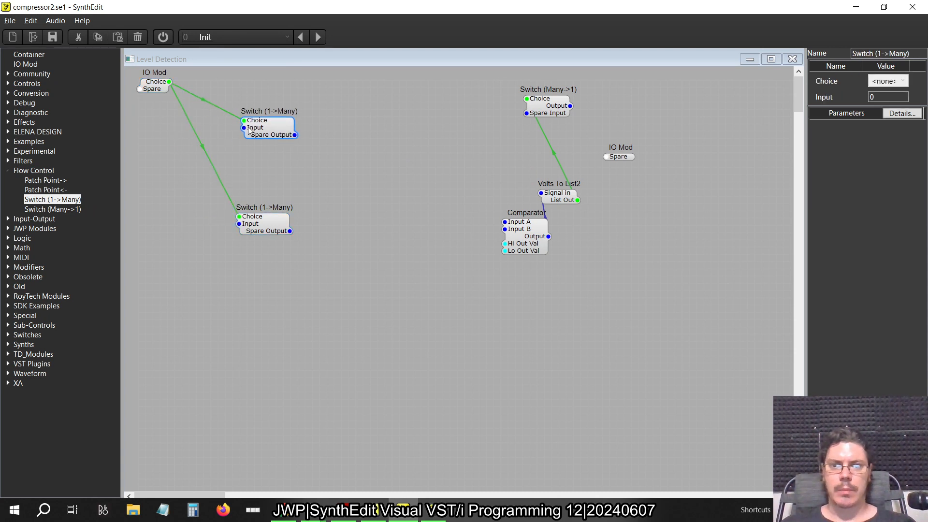
left_click(240, 225)
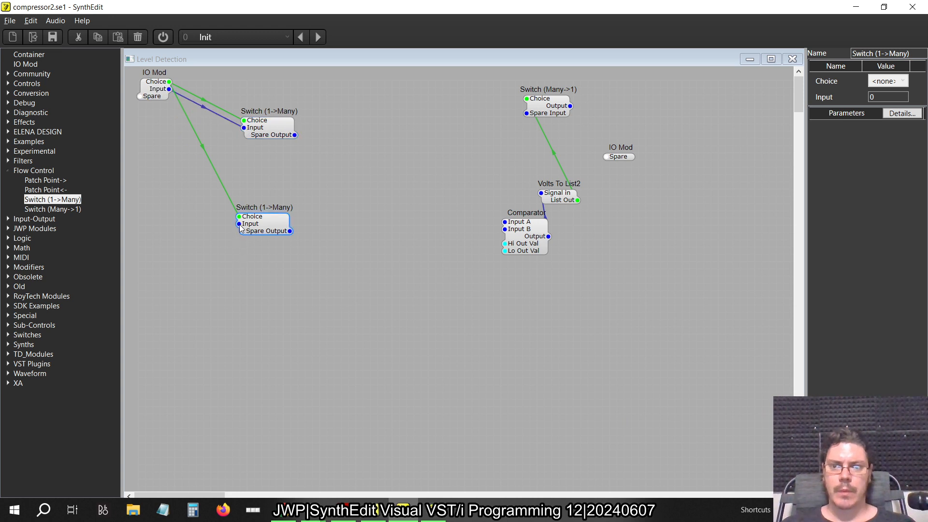
left_click_drag(264, 227, 268, 189)
Add a container named RMS beside the upper Switch (1->Many), open it and reposition its IO Mod
left_click_drag(29, 54, 353, 111)
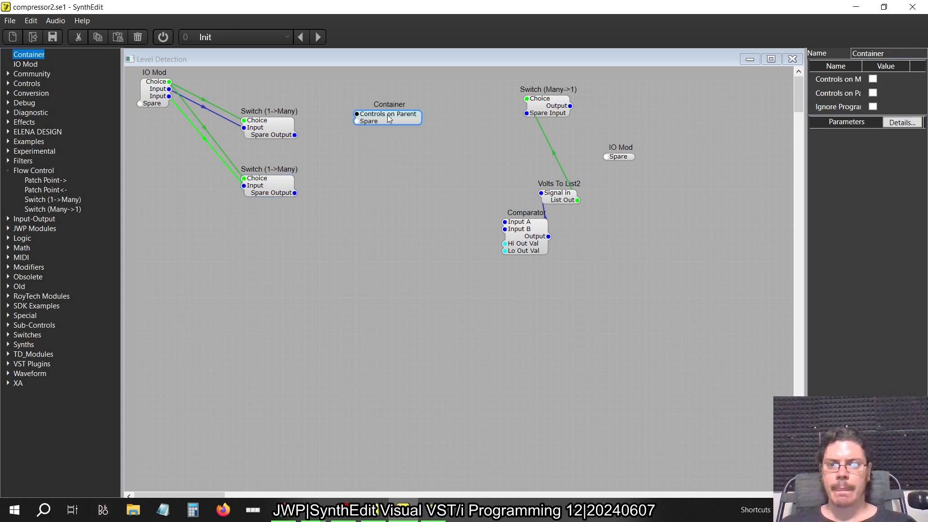
left_click_drag(903, 54, 729, 30)
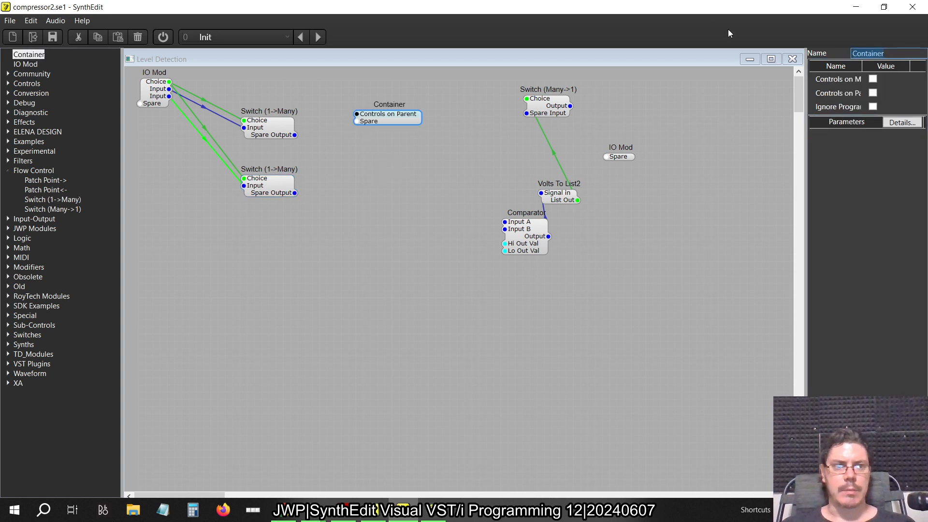
type("RMS")
key("Return")
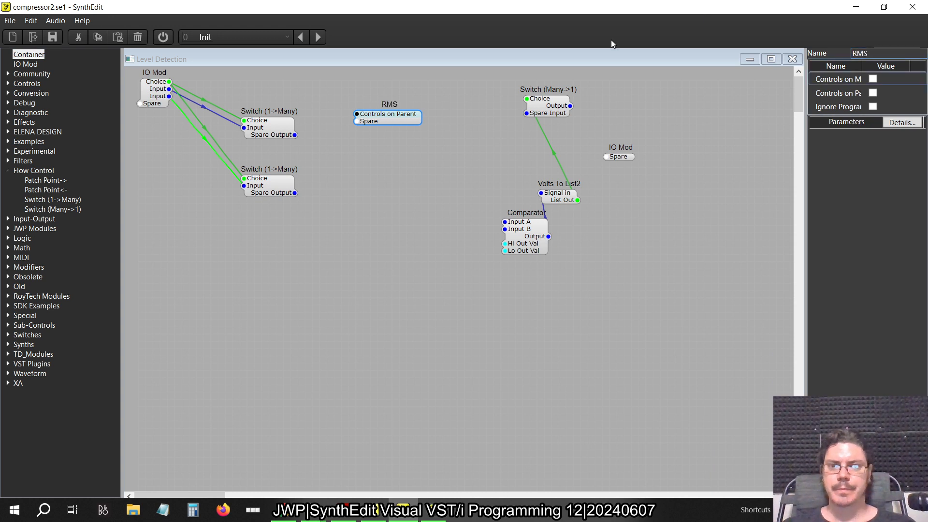
double_click(382, 120)
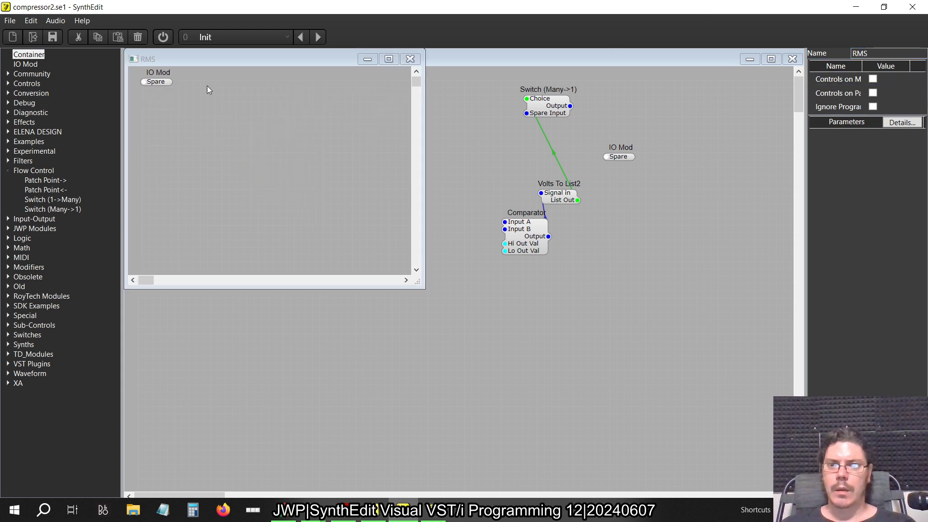
left_click(161, 83)
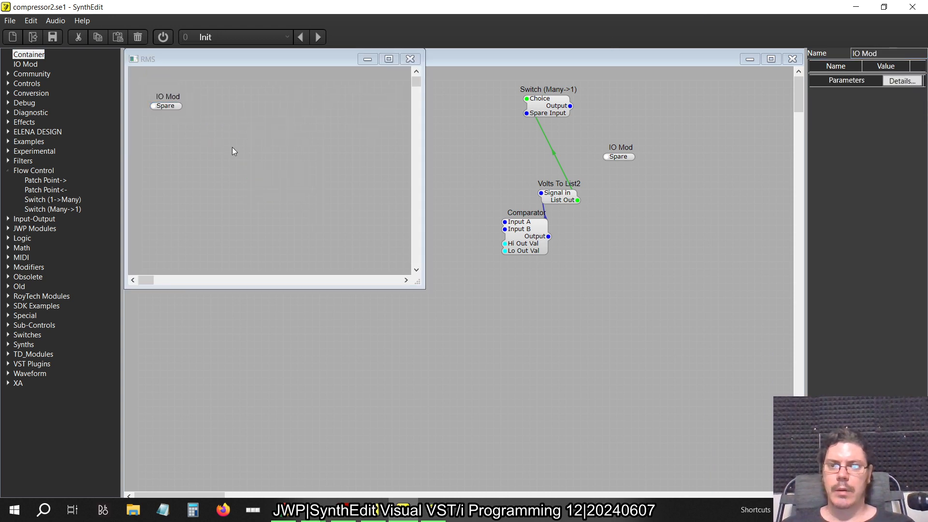
Examine the Level Detection structure in the older SynthEdit's compressor2.se1 and compare it with figure 2.88 in the book PDF
key("alt+Tab")
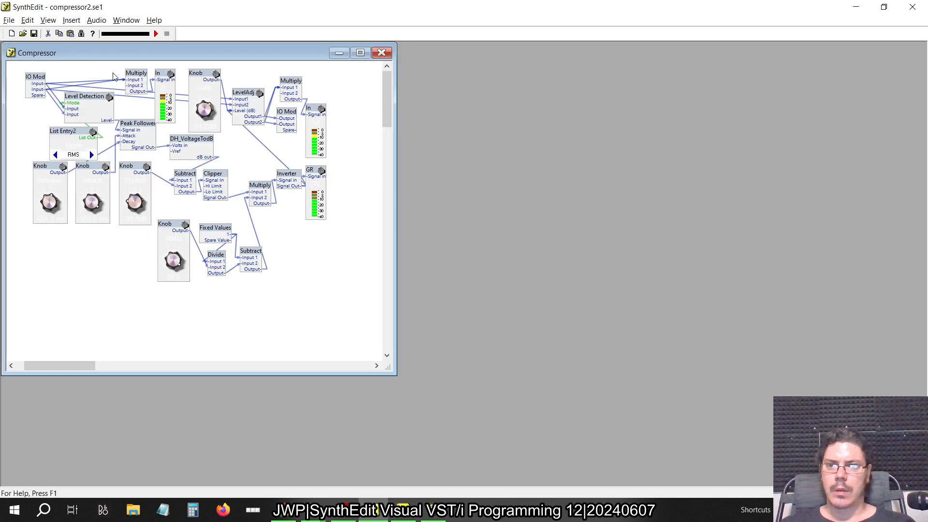
left_click(97, 102)
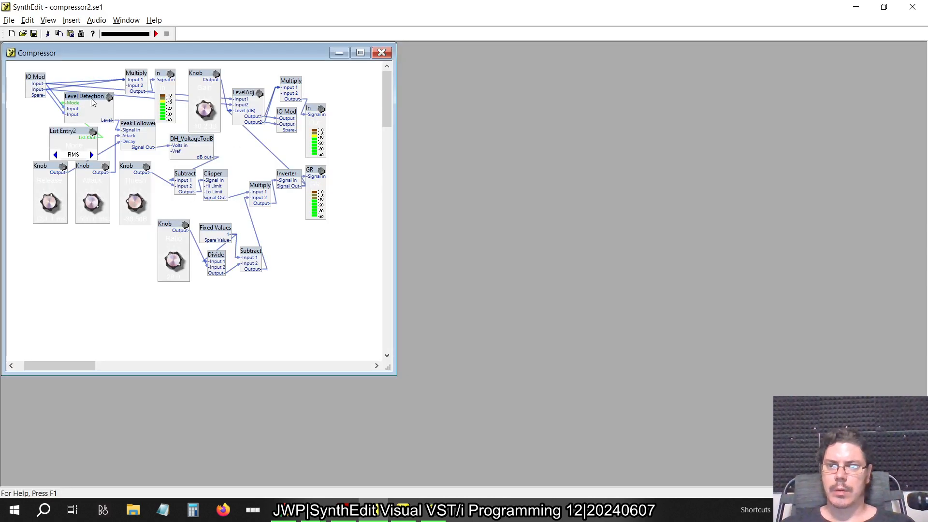
double_click(92, 102)
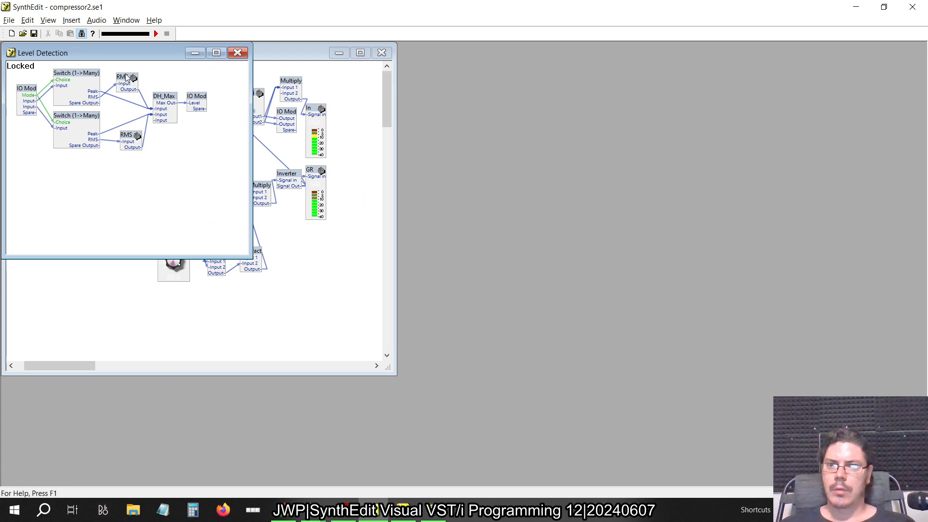
key("alt+Tab")
key("Tab")
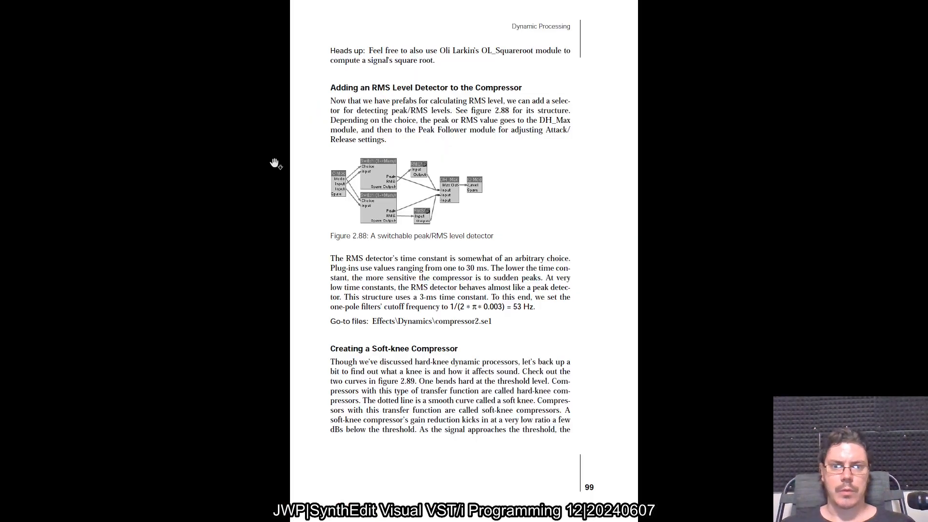
Check figure 2.86 in the book PDF and add a Multiply module beside the IO Mod in the RMS container
scroll(368, 257, "up", 1)
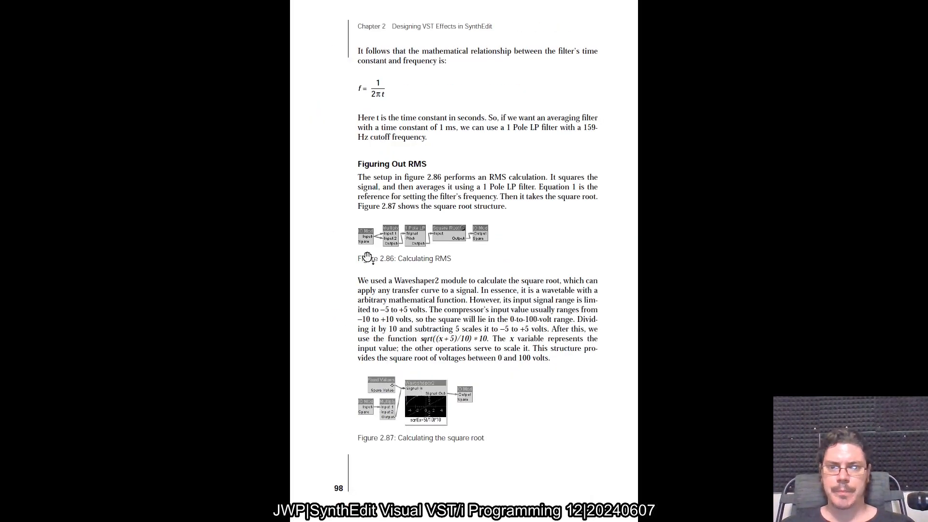
scroll(368, 257, "up", 3)
key("alt+Tab")
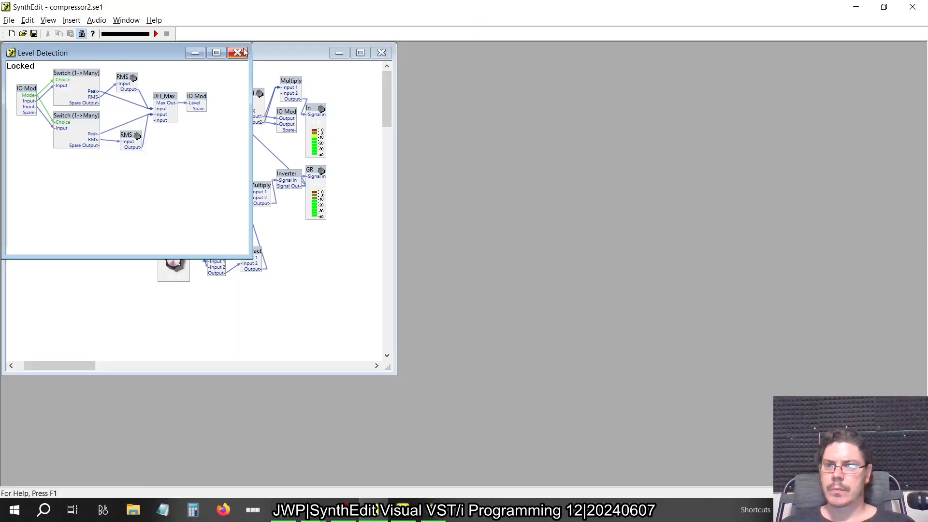
left_click(237, 53)
key("alt+Tab")
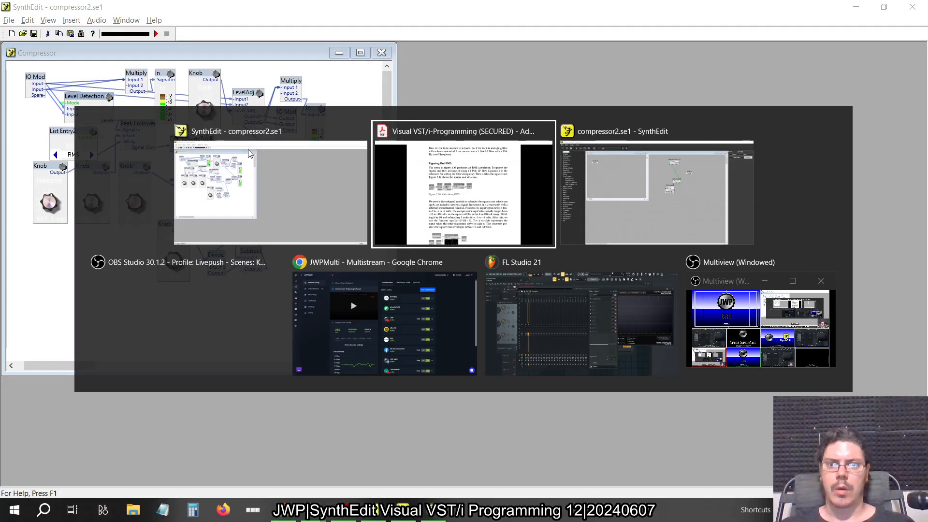
left_click(8, 170)
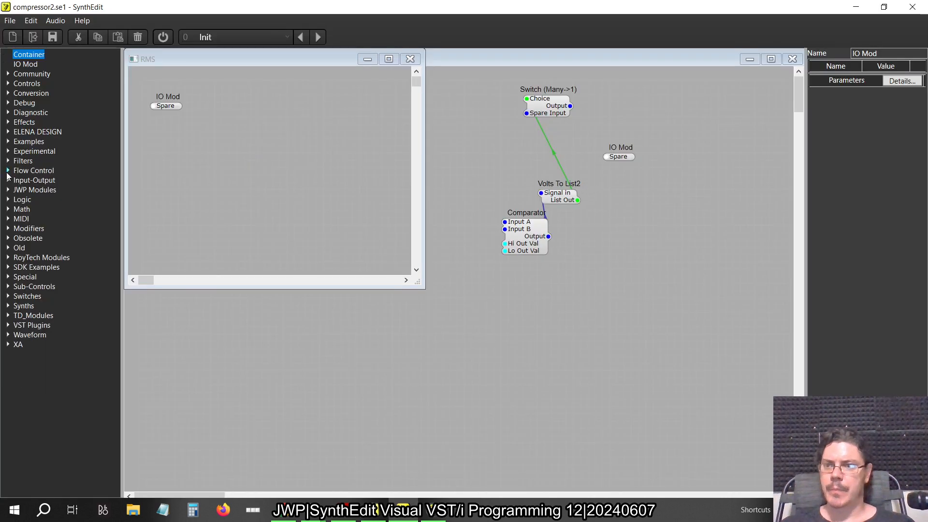
left_click(8, 209)
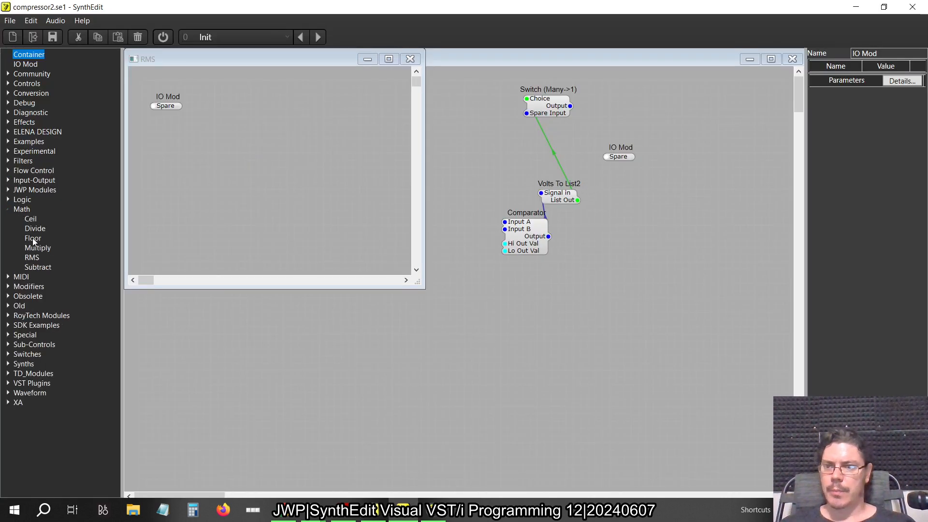
left_click_drag(37, 248, 201, 102)
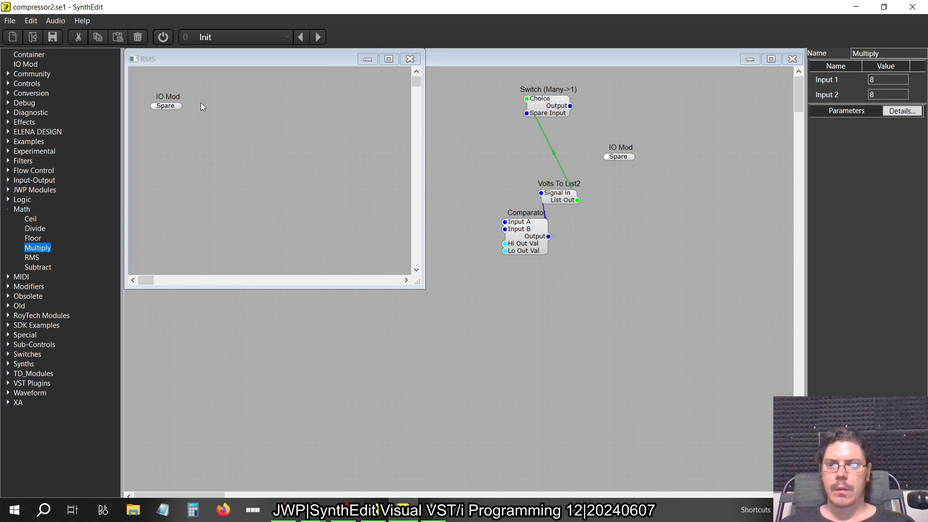
Connect the RMS container's IO Mod to both Input 1 and Input 2 of Multiply, as in figure 2.86
left_click(172, 105)
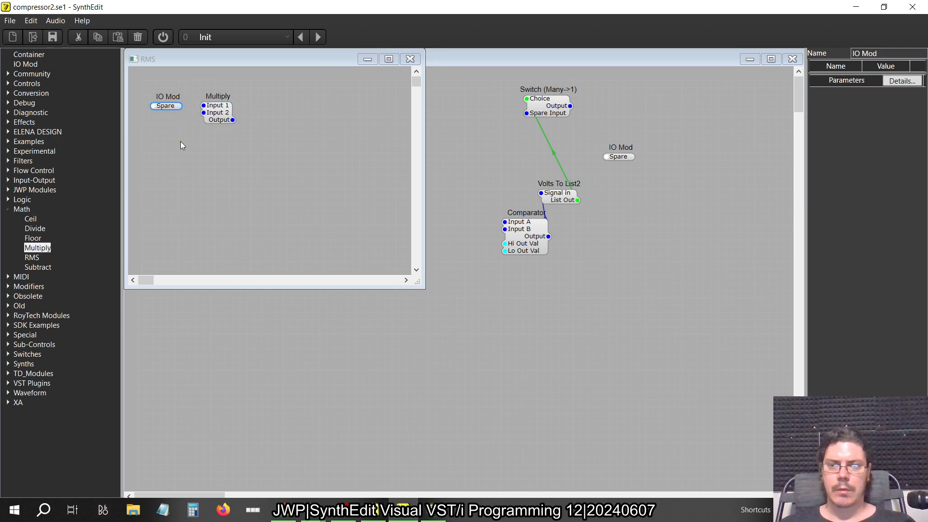
key("alt+Tab")
key("alt+Tab")
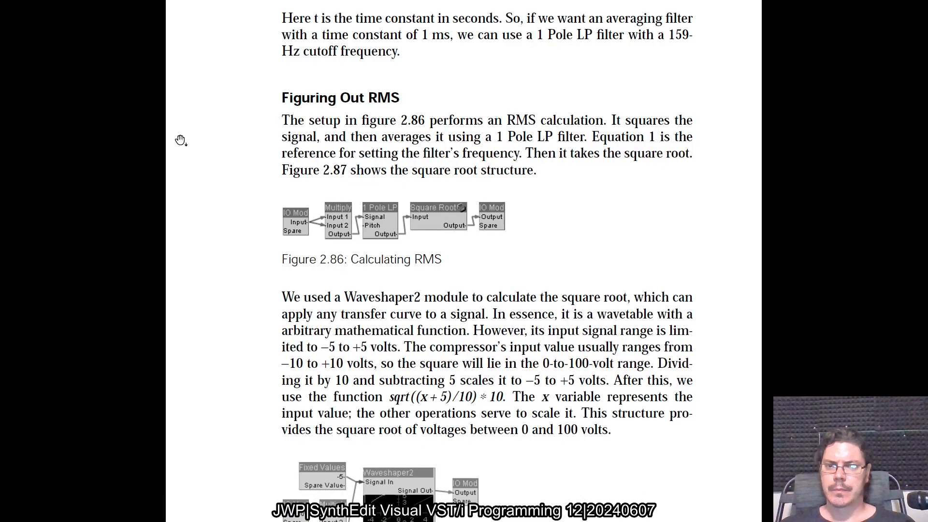
key("alt+Tab")
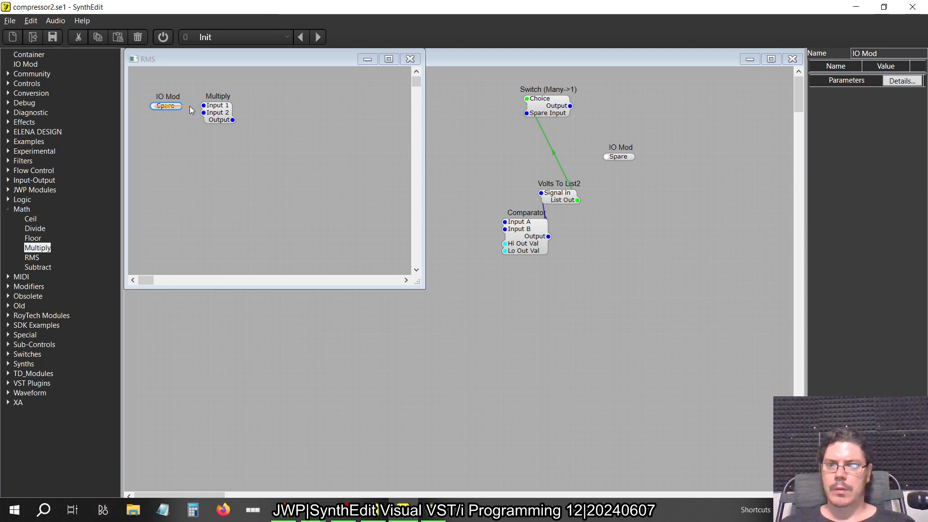
left_click_drag(191, 110, 213, 112)
left_click(212, 113)
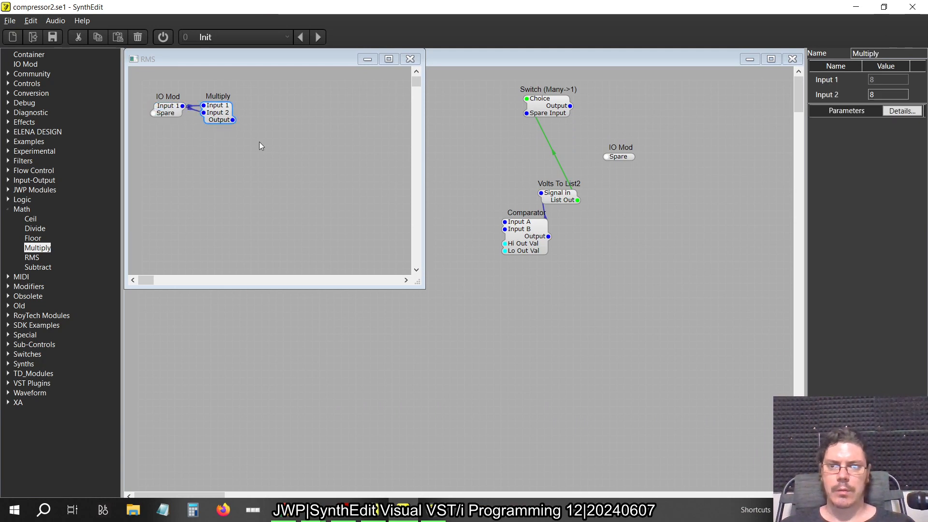
Add a 1 Pole LP filter after Multiply and connect Multiply's Output to the filter's Signal pin
key("alt+Tab")
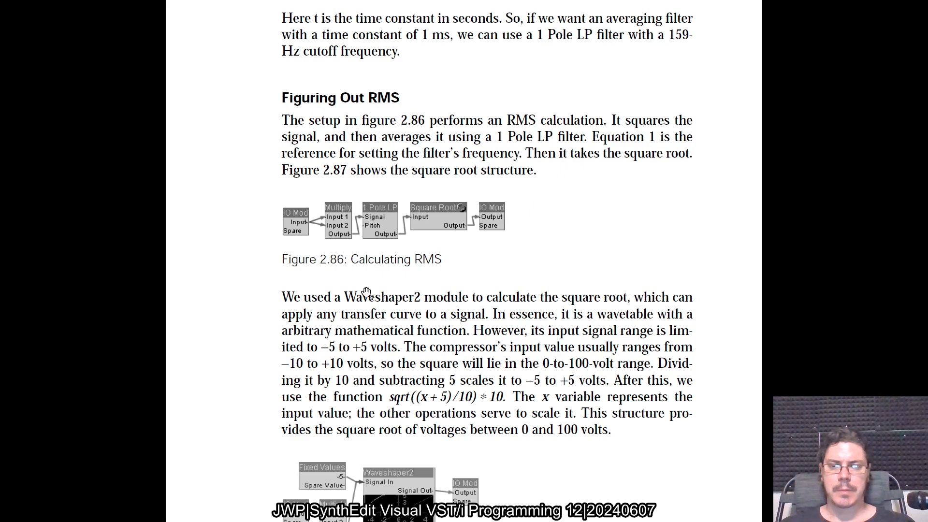
key("alt+Tab")
left_click(10, 209)
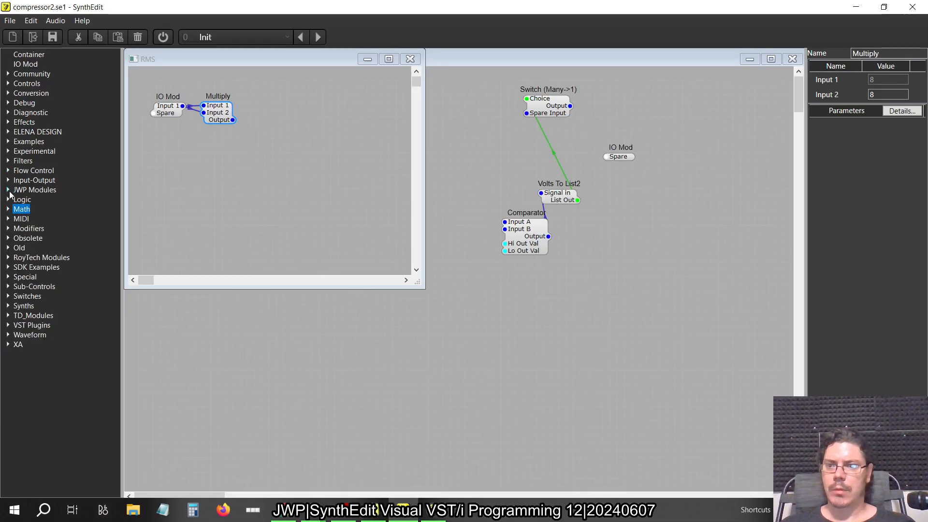
key("alt+Tab")
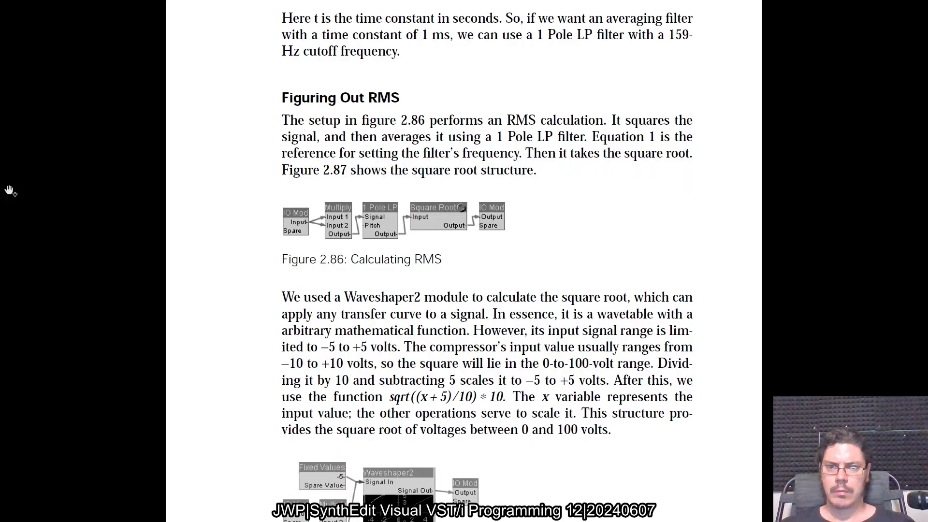
key("alt+Tab")
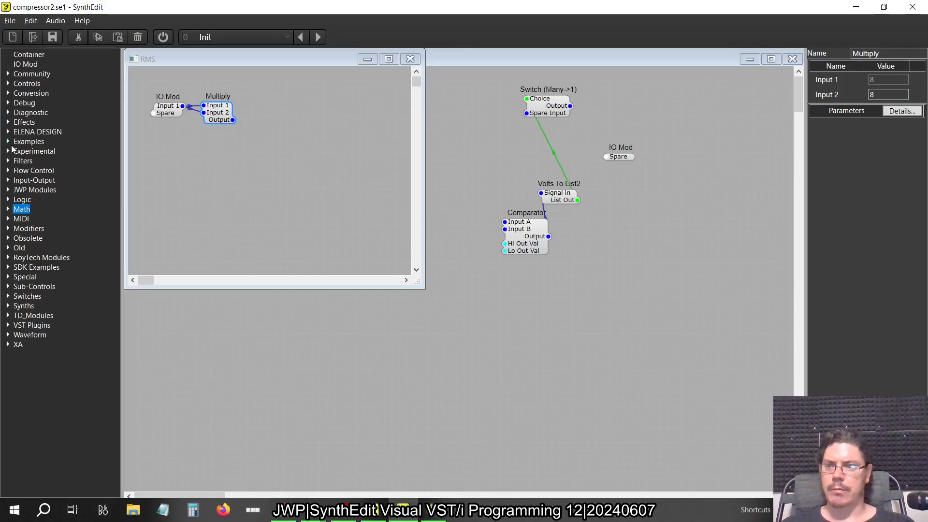
left_click(8, 161)
left_click_drag(43, 180, 269, 103)
left_click(284, 114)
Switch to the older SynthEdit and examine the 1 Pole LP properties inside Level Detection's upper RMS container
key("alt+Tab")
key("alt+Tab")
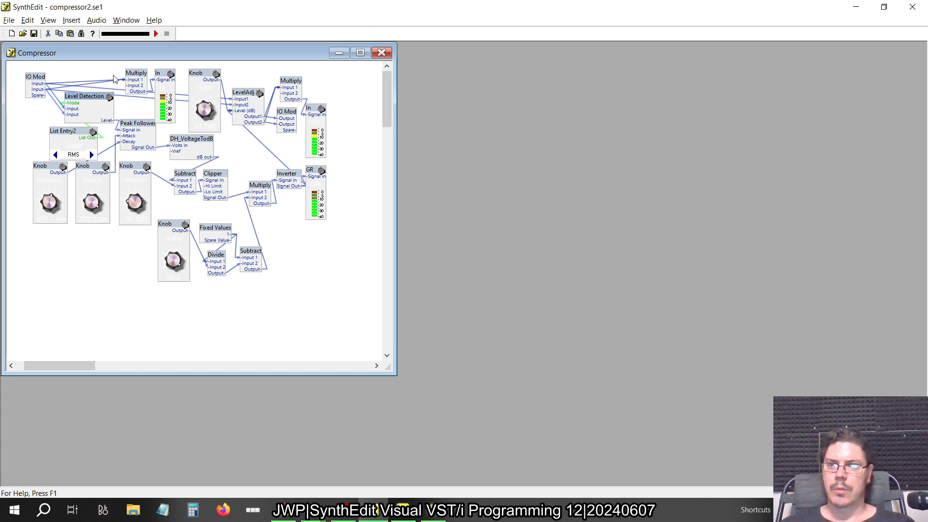
double_click(94, 100)
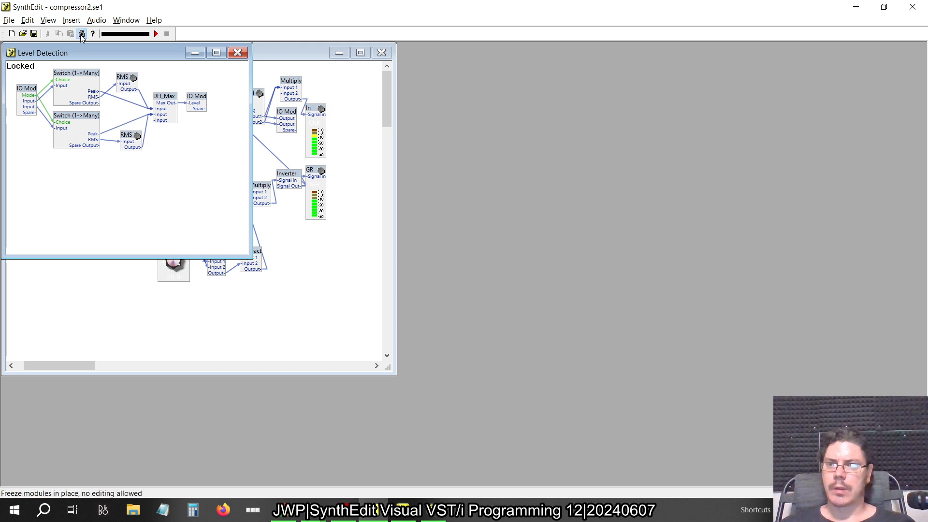
double_click(127, 82)
left_click(81, 34)
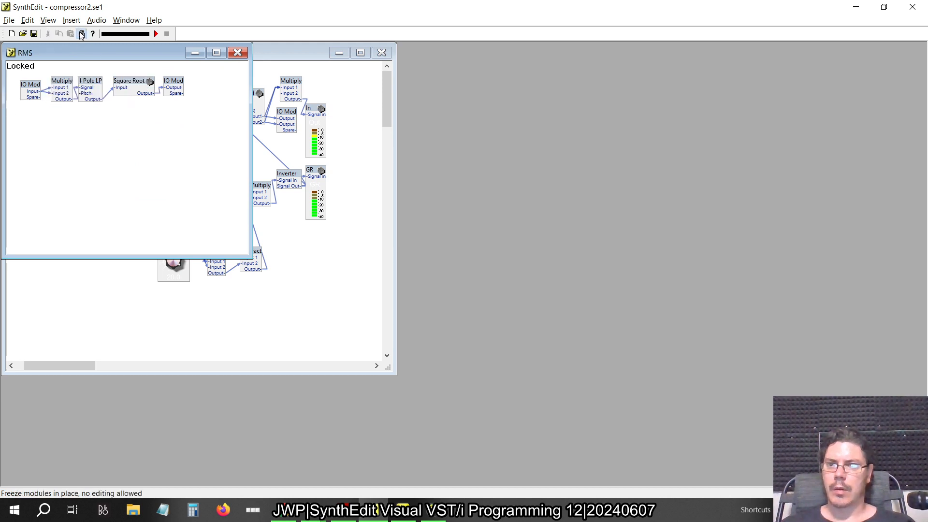
left_click_drag(94, 88, 116, 145)
right_click(92, 81)
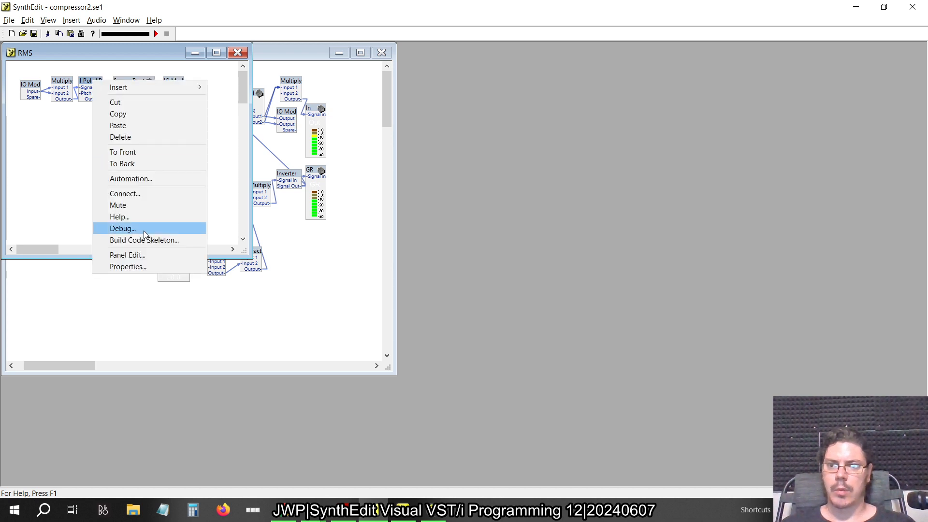
left_click(136, 266)
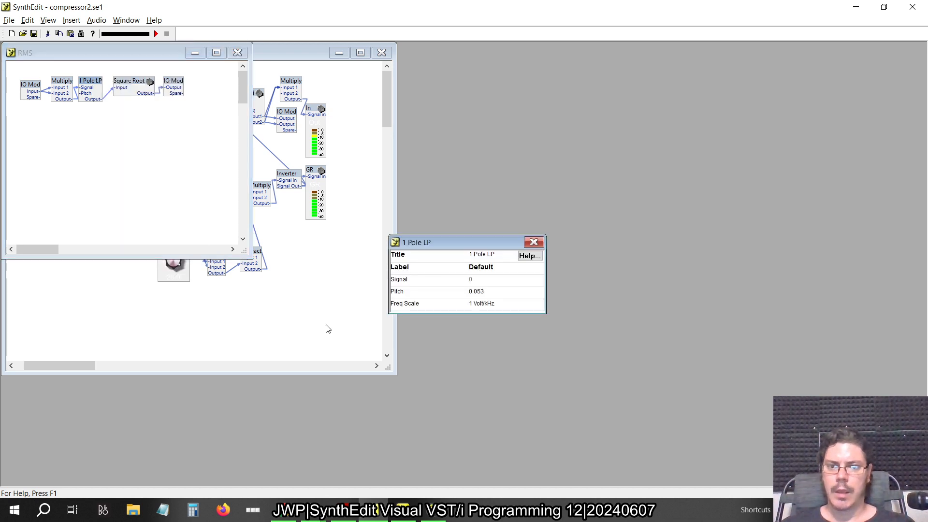
left_click(487, 292)
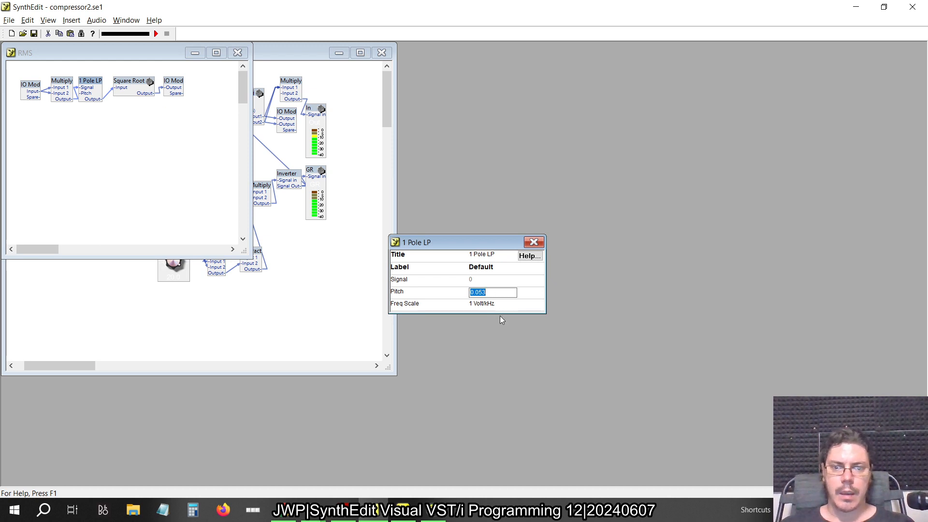
Back in the newer SynthEdit, set the 1 Pole LP's Pitch to 0.053 and its Freq Scale to 1 Volt/kHz
key("alt+Tab")
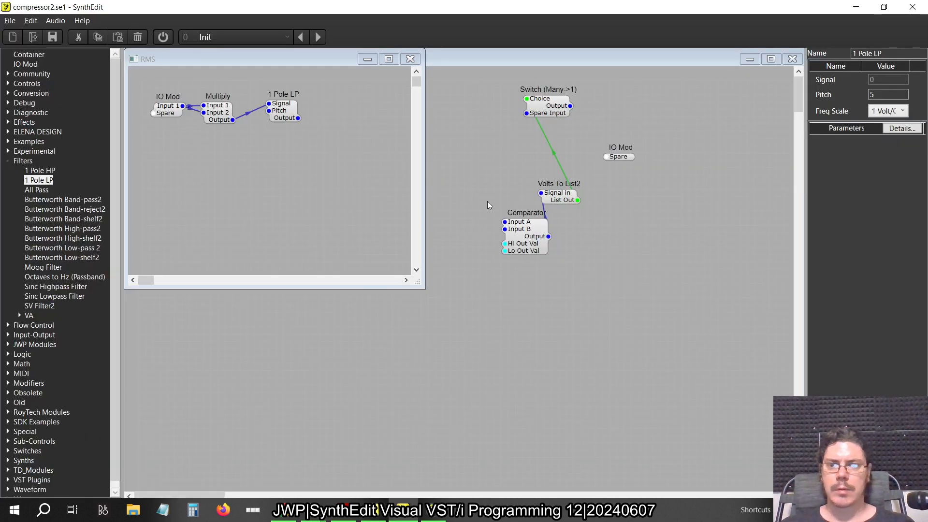
left_click(282, 106)
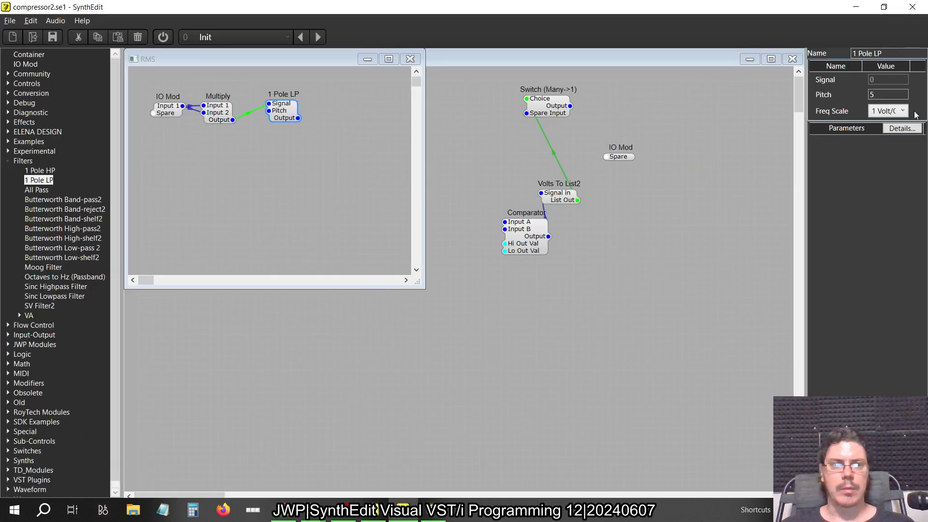
left_click(887, 96)
type("0.053")
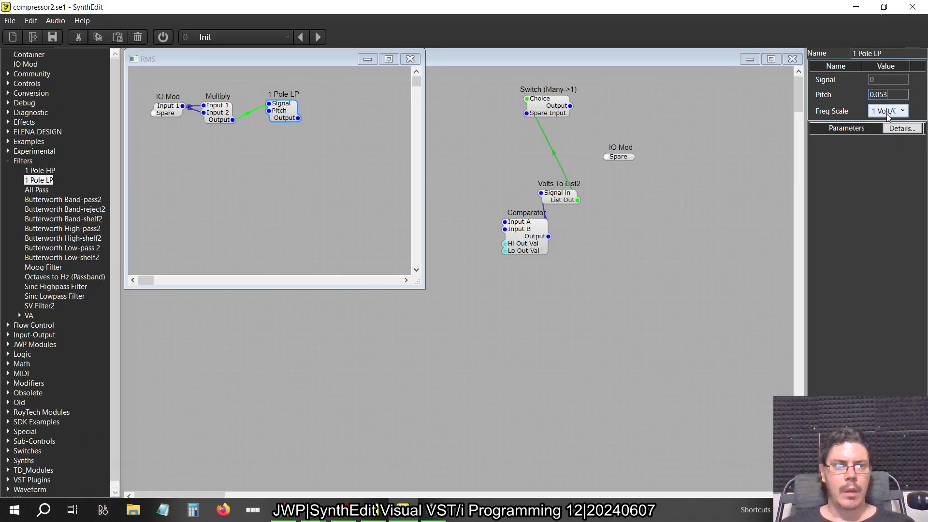
left_click(887, 112)
left_click(888, 136)
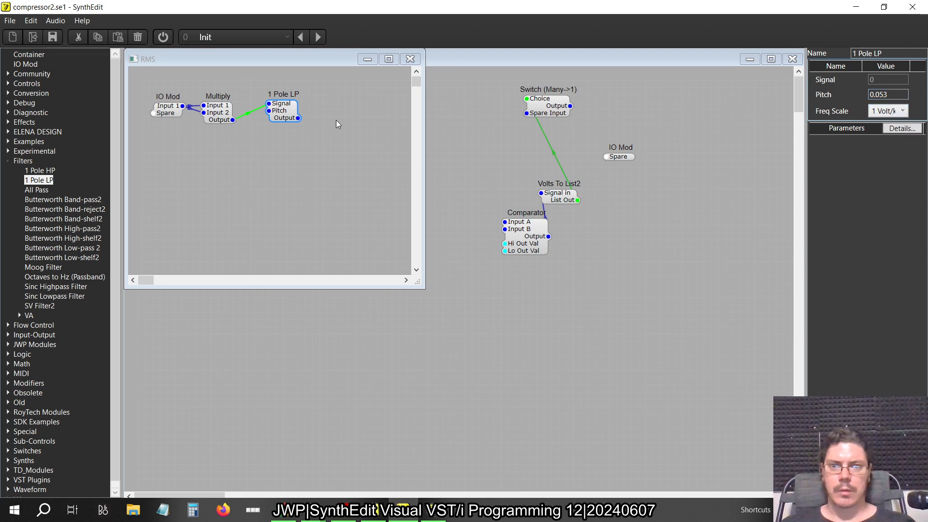
Check the Square Root structure in the older SynthEdit and add a container named Square Root after the 1 Pole LP in the newer one
key("alt+Tab")
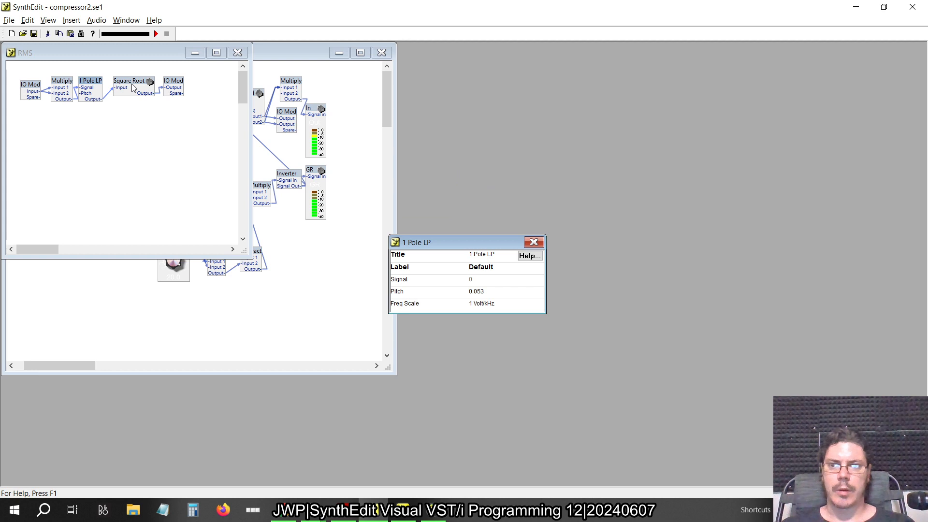
double_click(132, 87)
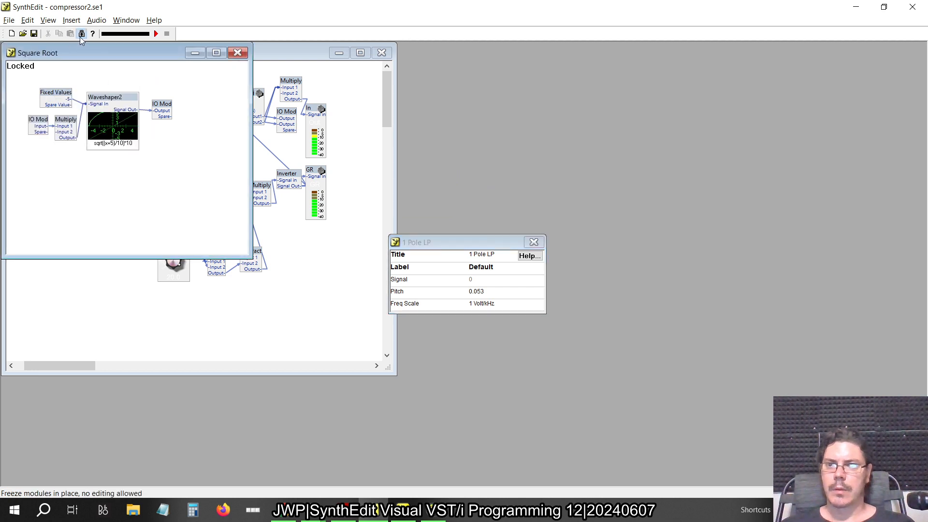
left_click(80, 35)
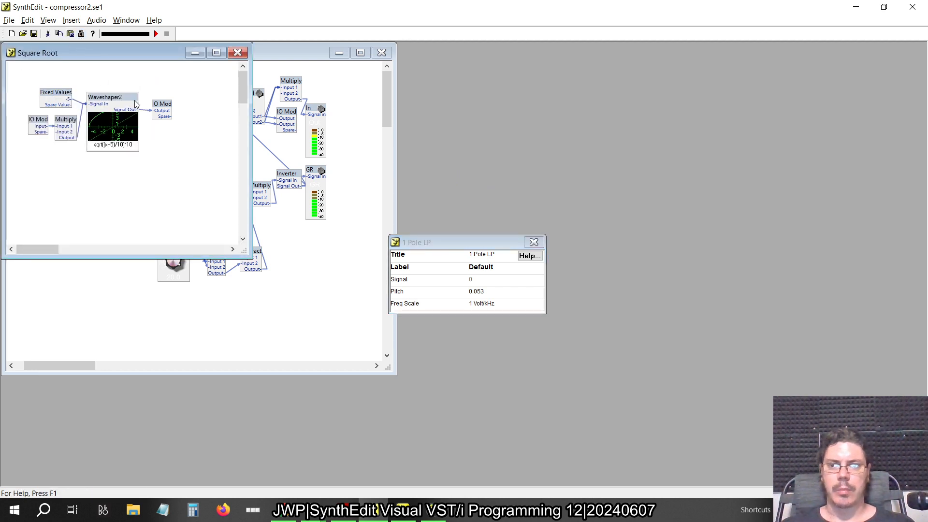
key("alt+Tab")
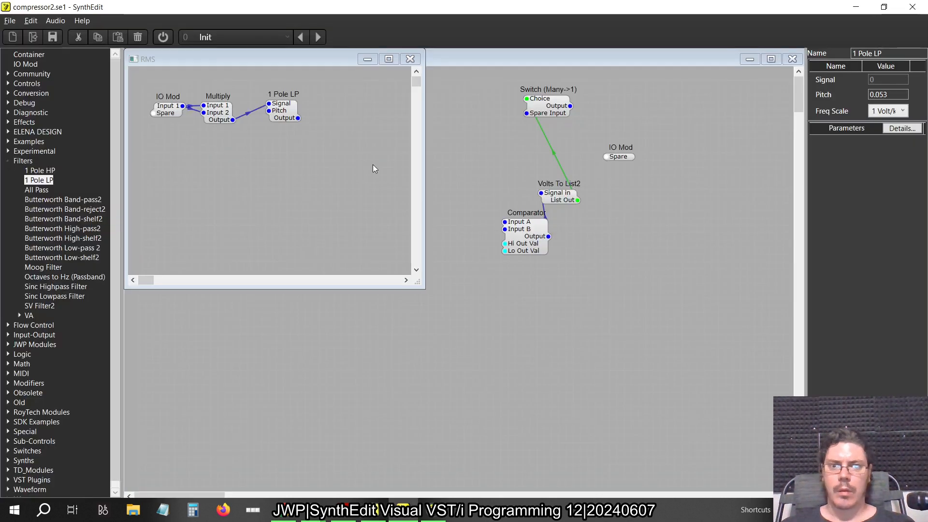
left_click_drag(25, 55, 282, 164)
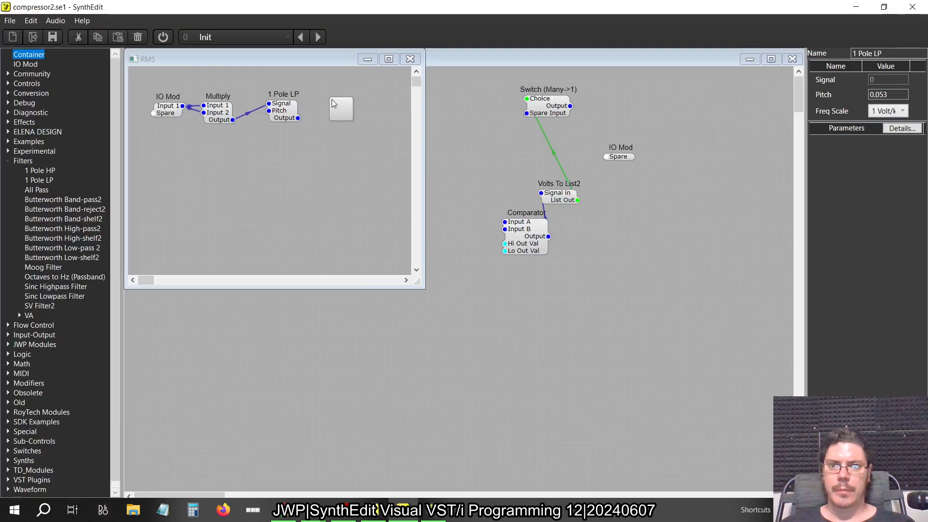
left_click_drag(331, 100, 332, 100)
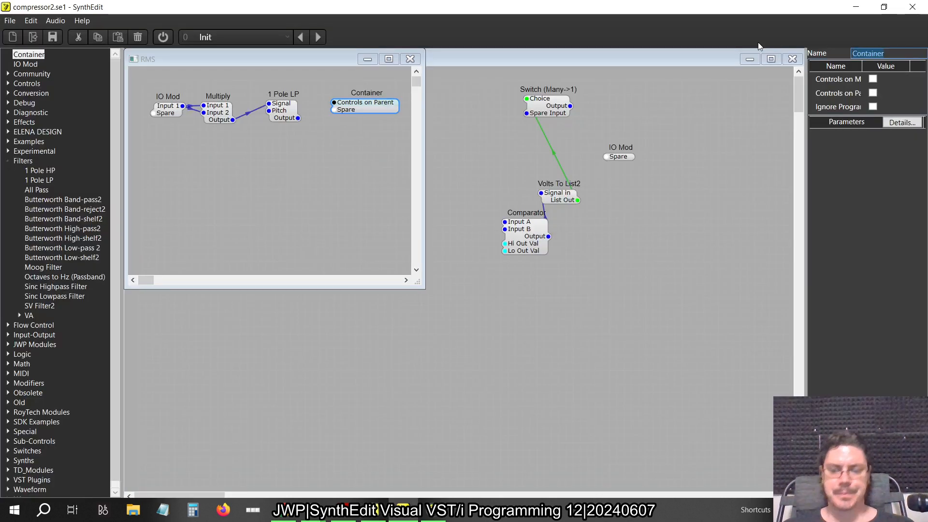
type("Dquare")
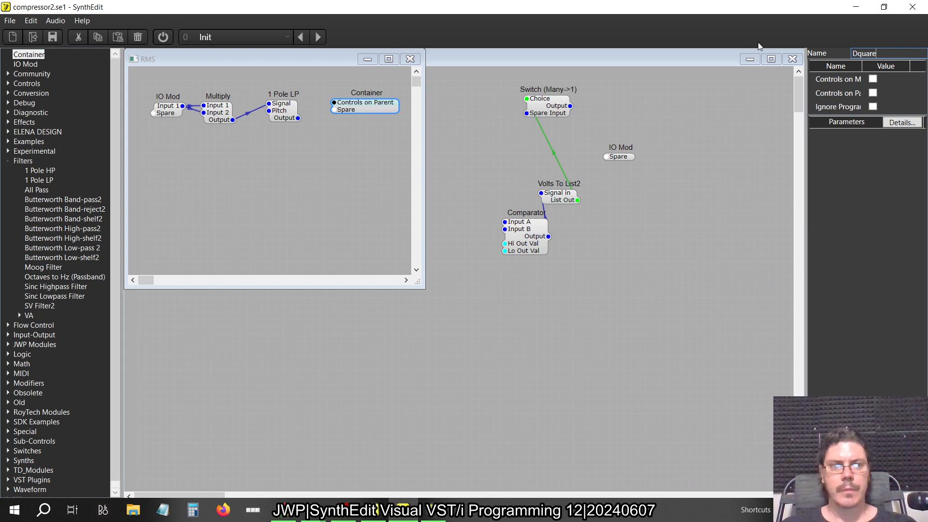
type(" Root")
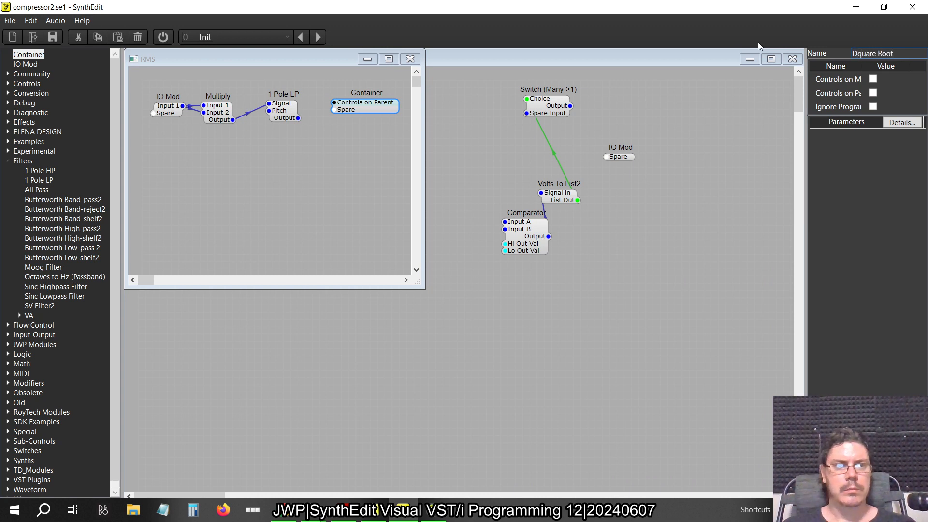
key("Home")
key("Delete")
type("S")
key("Return")
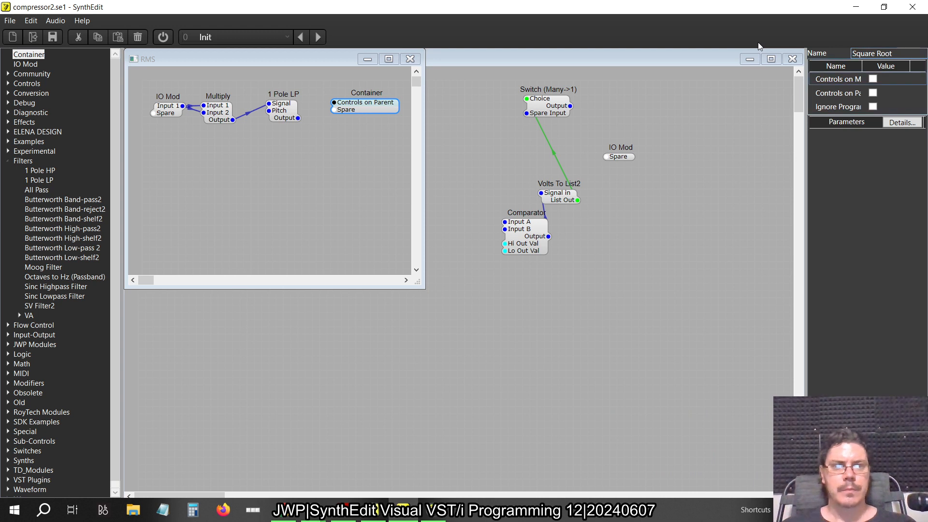
Connect the 1 Pole LP's Output to the Square Root container's spare pin, widen the RMS window and open Square Root
left_click_drag(333, 109, 298, 118)
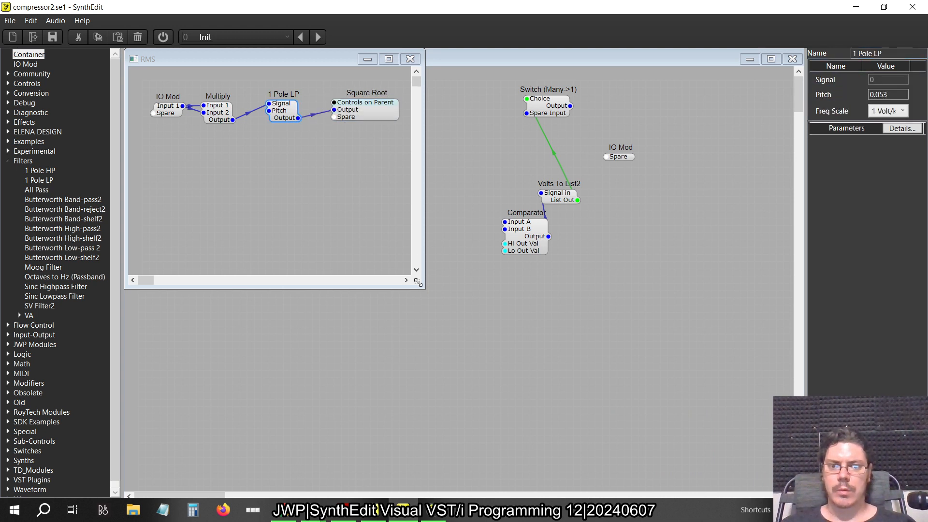
left_click_drag(417, 282, 571, 285)
double_click(359, 113)
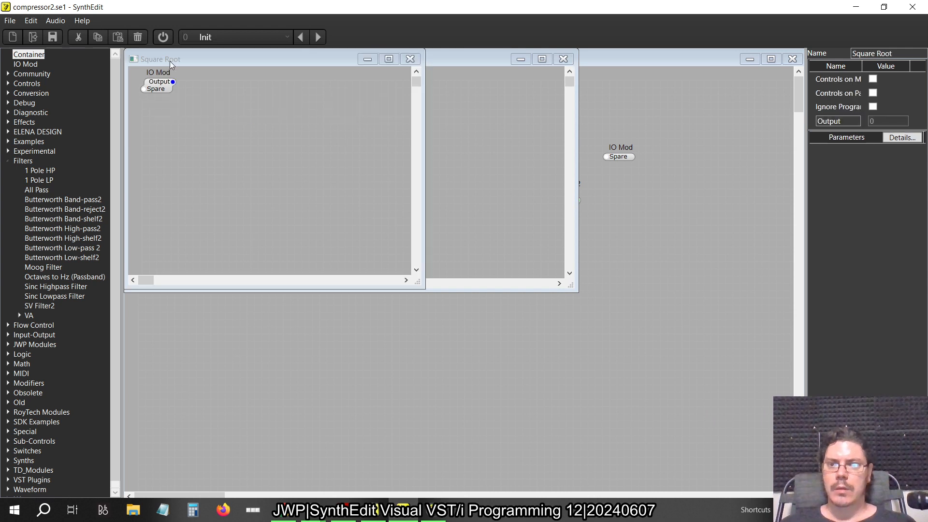
In the Square Root container, shift the IO Mod inward and add a Fixed Values (Volts) module above it, following the older SynthEdit layout
left_click(169, 110)
left_click_drag(170, 110, 163, 104)
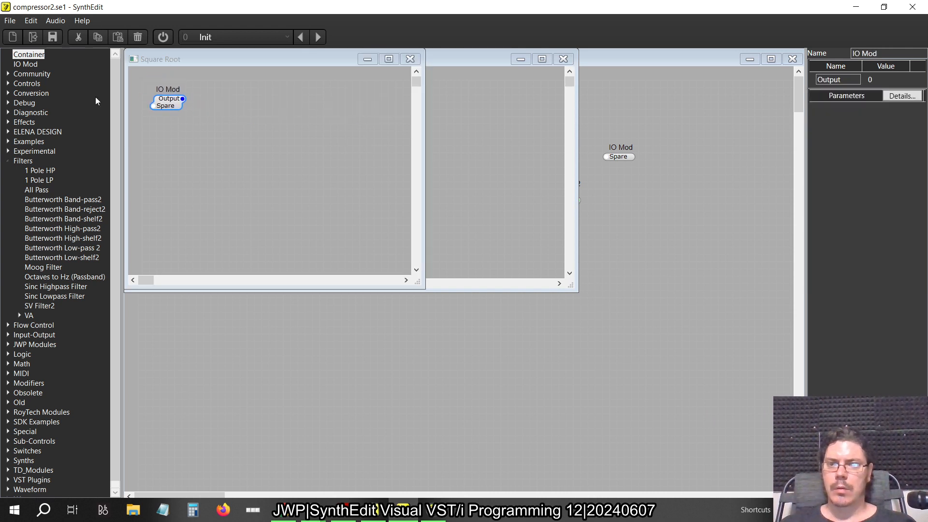
left_click(8, 162)
key("alt+Tab")
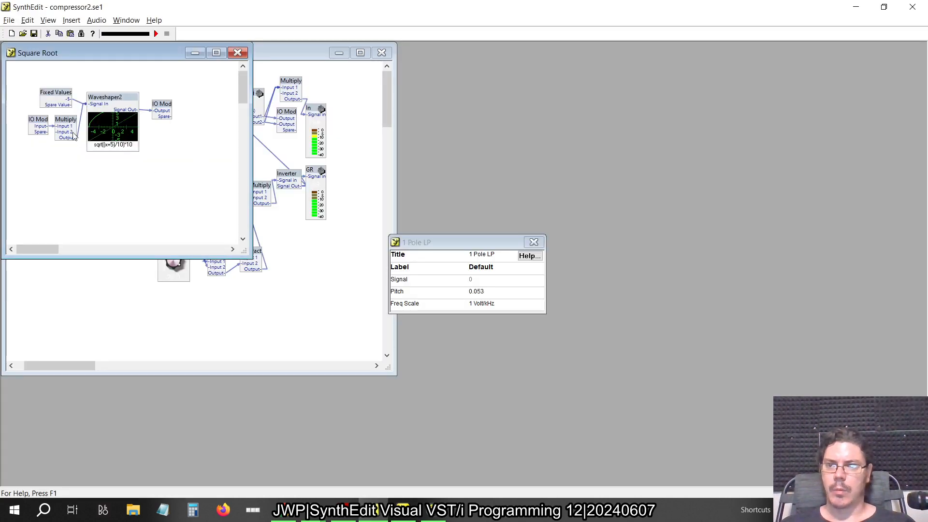
key("alt+Tab")
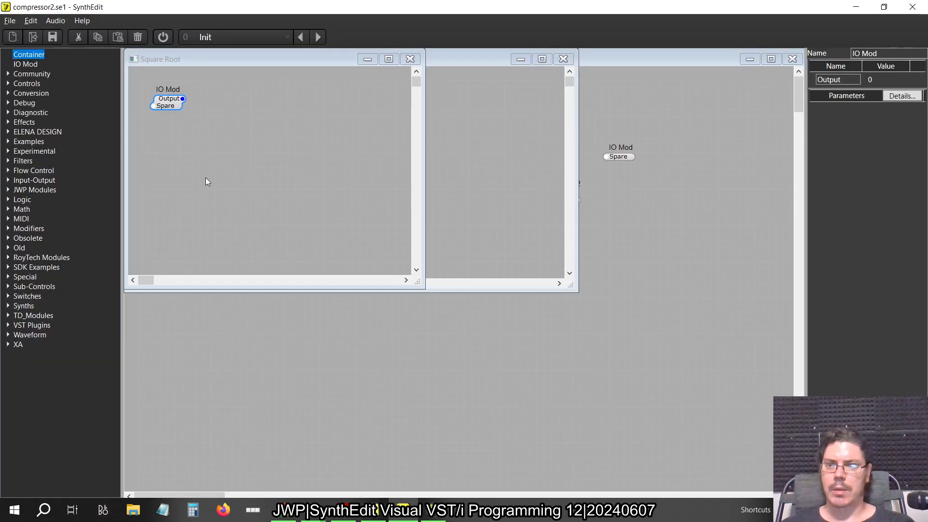
left_click(12, 84)
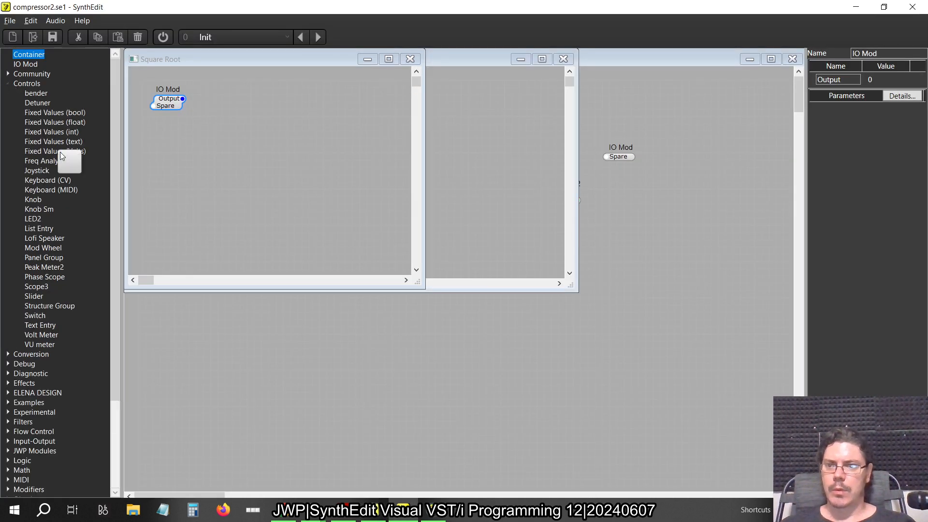
left_click_drag(60, 152, 164, 108)
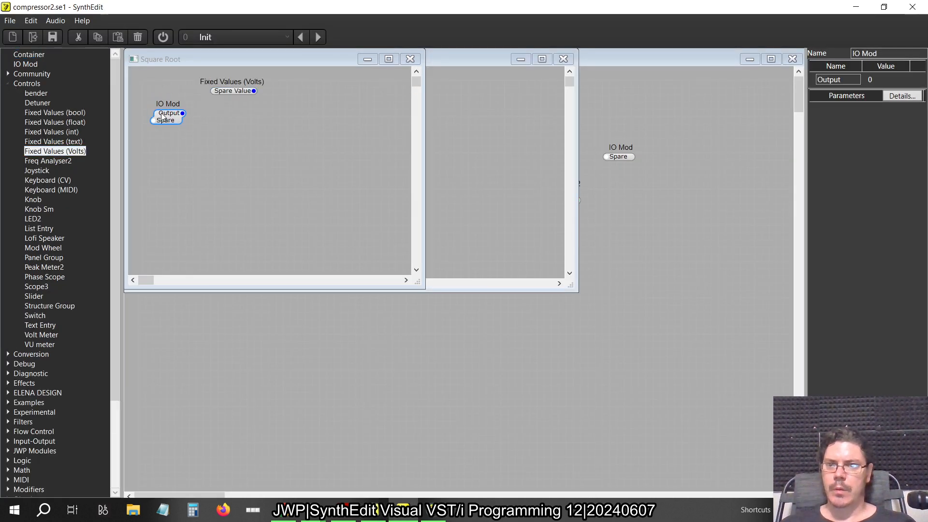
left_click_drag(221, 92, 208, 100)
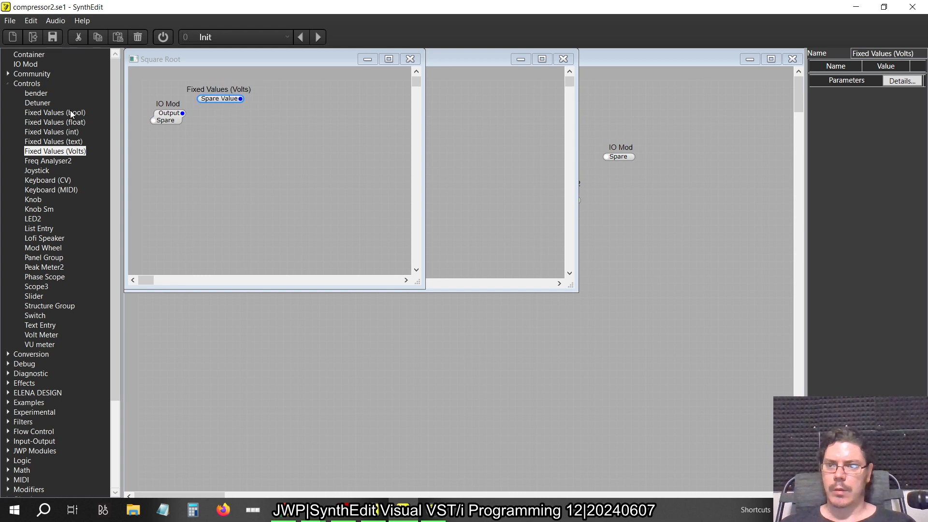
Add a Multiply module below the Fixed Values (Volts) module in the Square Root container
left_click(13, 84)
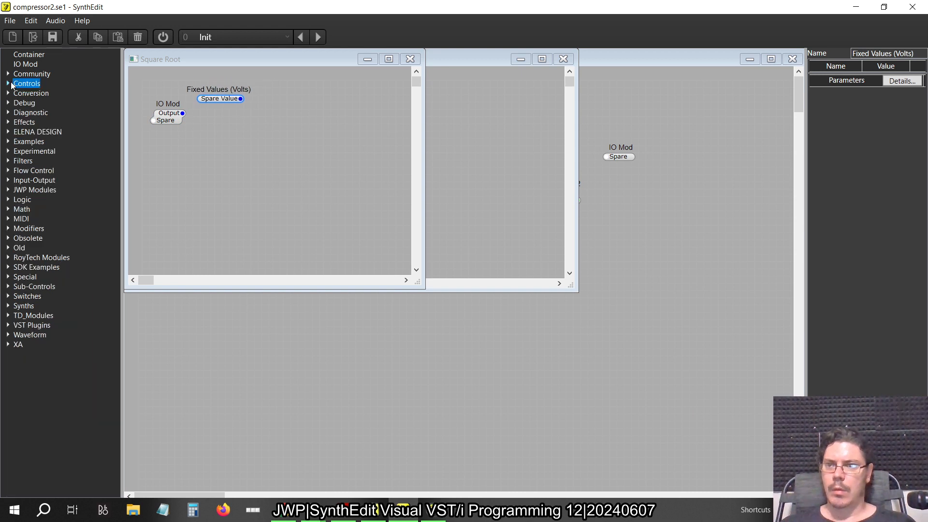
left_click(8, 209)
left_click_drag(43, 248, 43, 249)
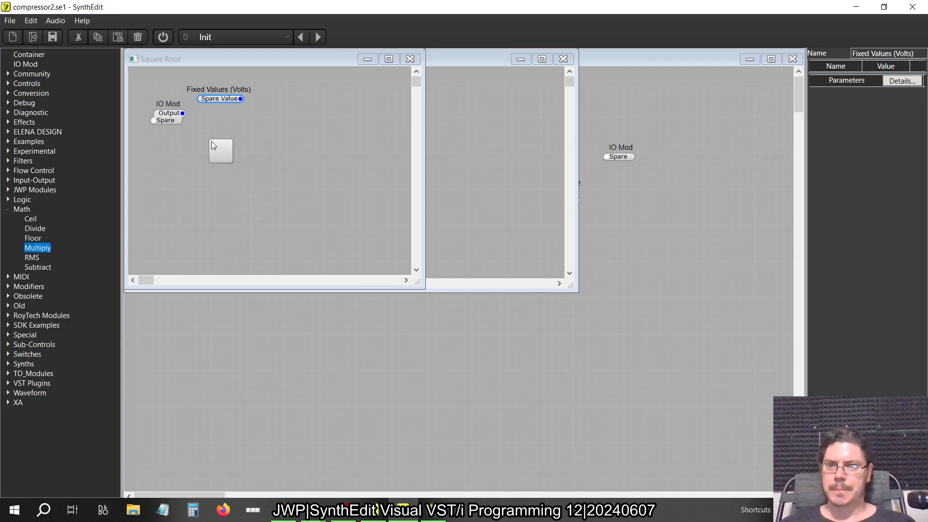
left_click_drag(213, 145, 216, 146)
Check the older SynthEdit's Square Root structure, add a Waveshaper2 after the Multiply in the newer one, and make it taller
key("alt+Tab")
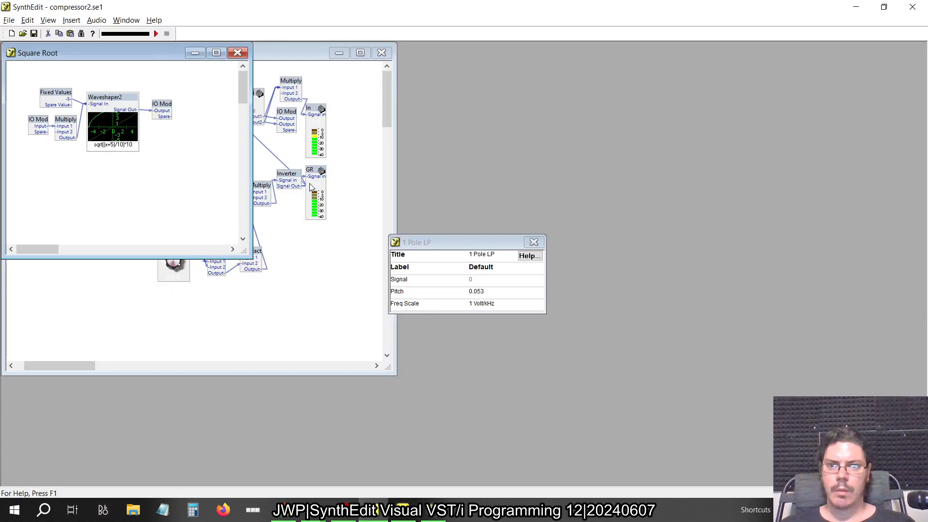
key("alt+Tab")
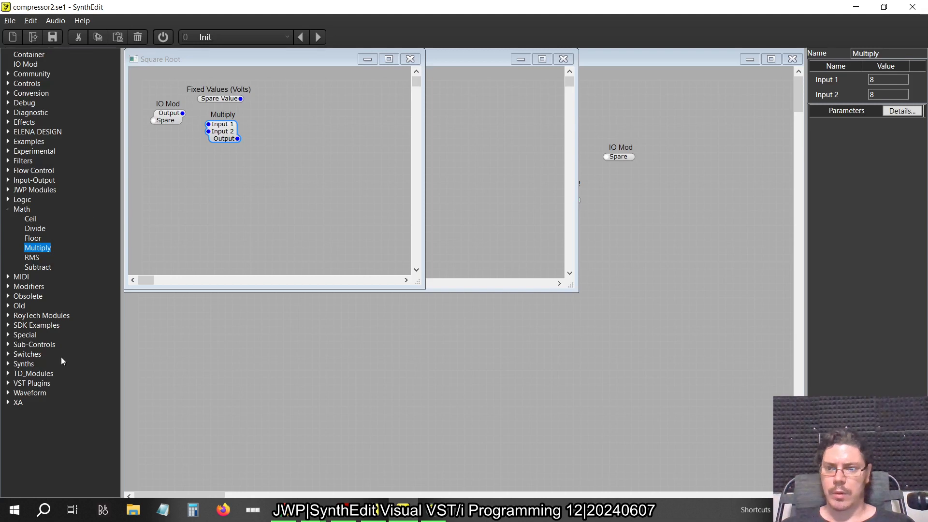
left_click(8, 393)
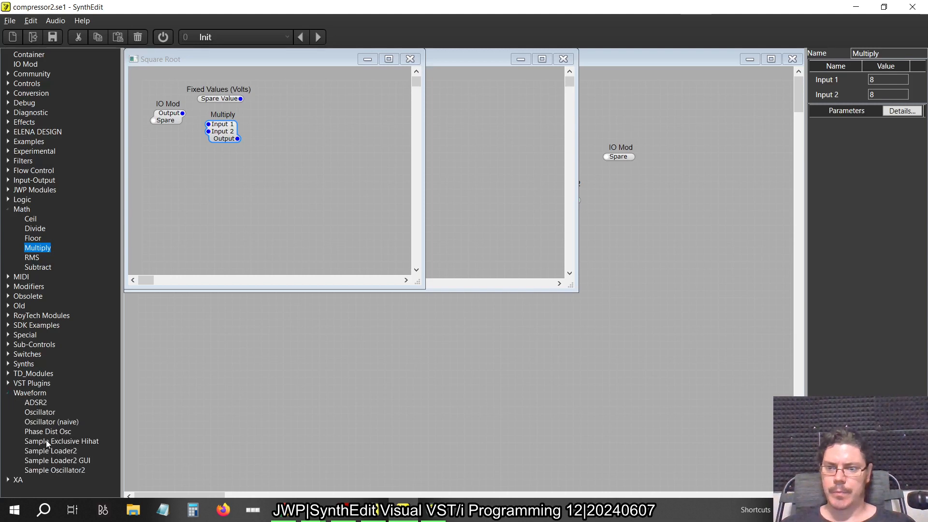
left_click(8, 393)
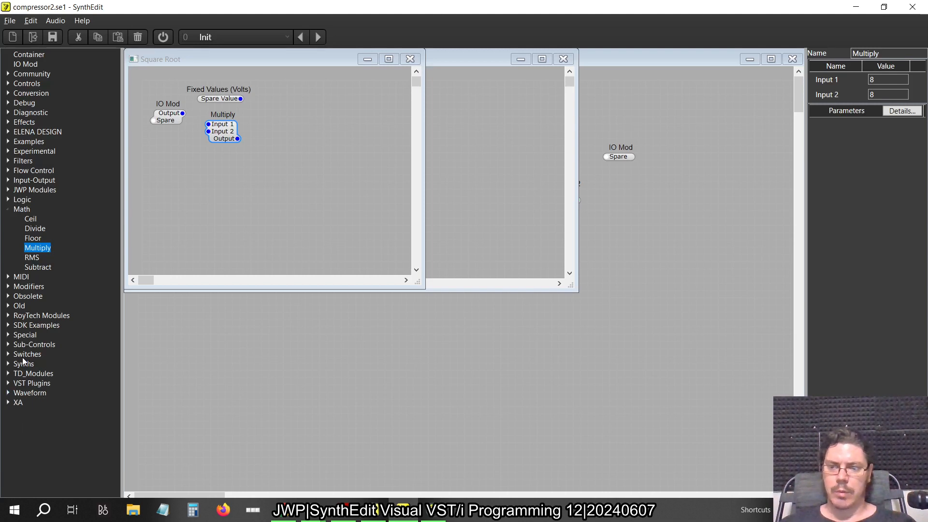
left_click(8, 286)
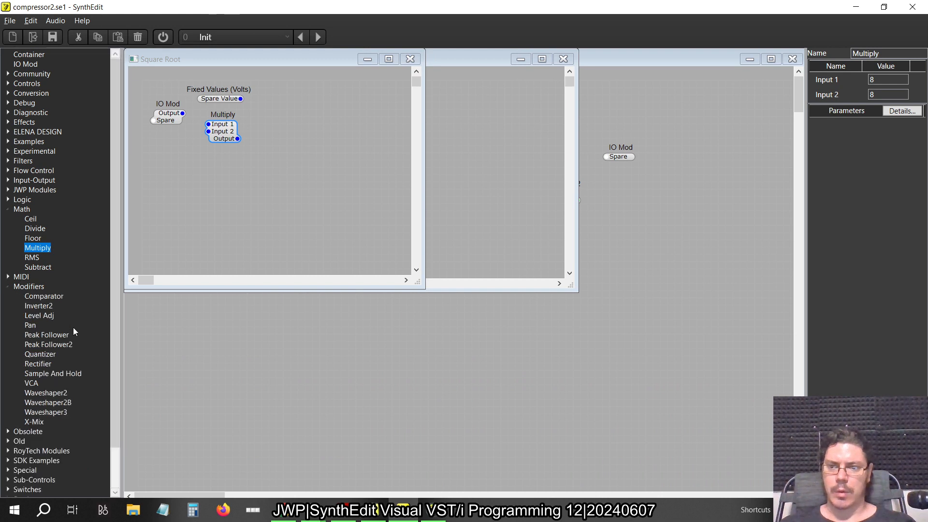
left_click_drag(62, 397, 310, 121)
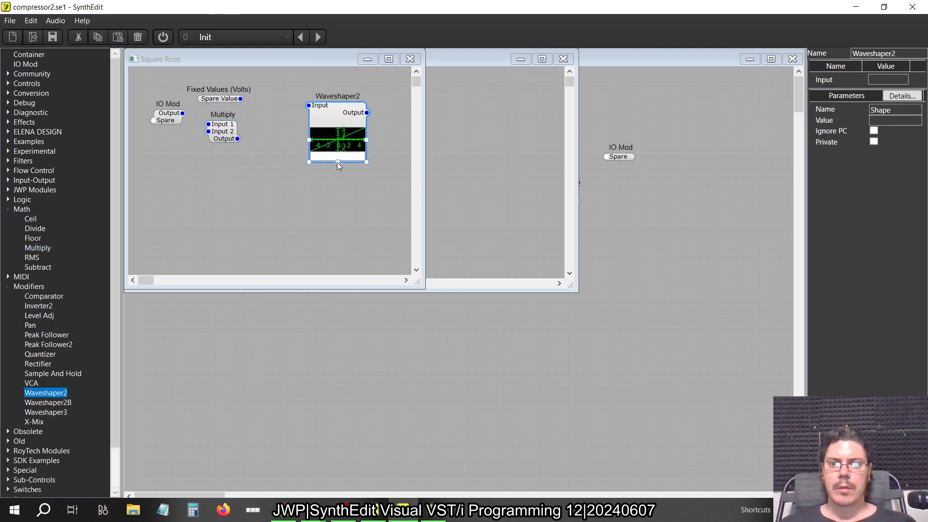
left_click_drag(337, 162, 340, 188)
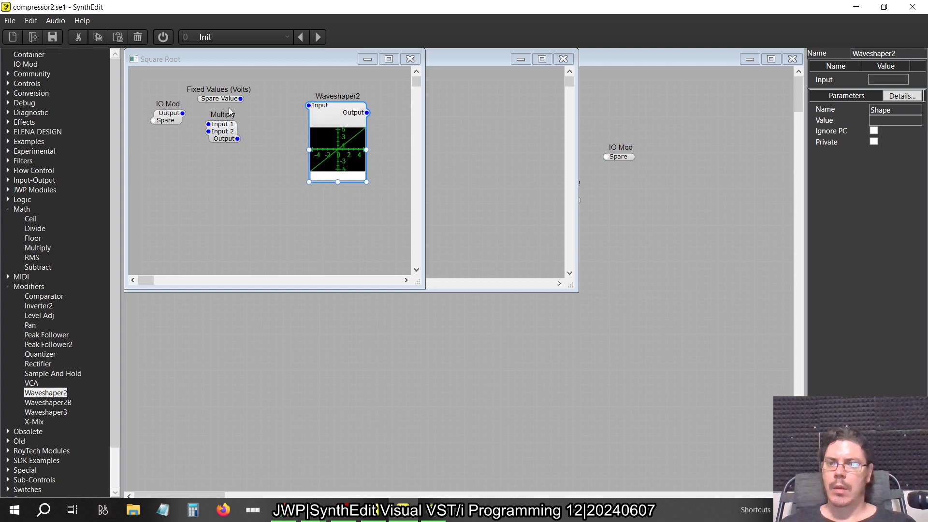
left_click_drag(183, 113, 208, 131)
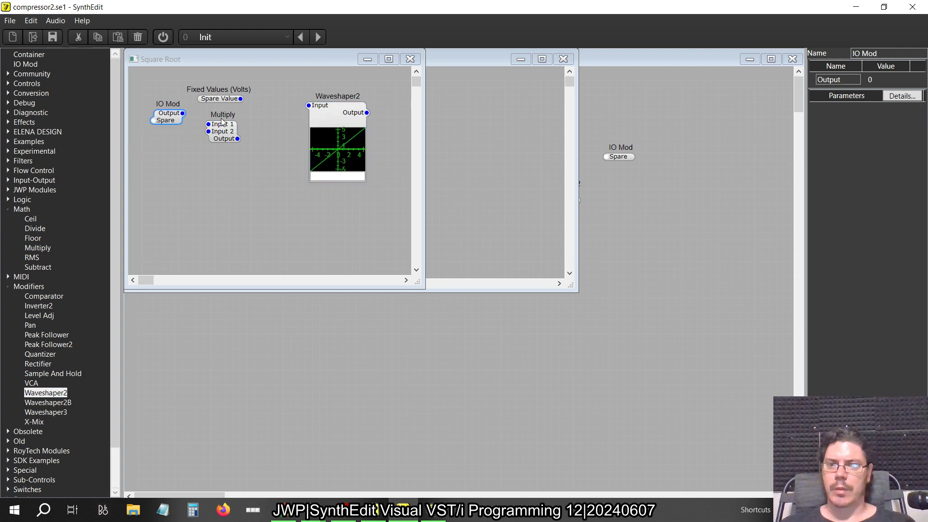
left_click(196, 125)
key("Delete")
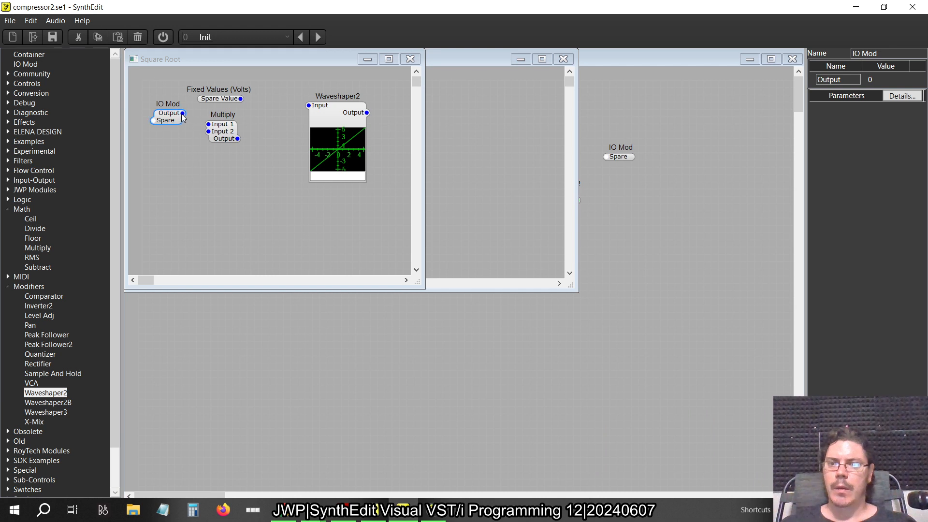
Connect the IO Mod's Output to Multiply's Input 1, and both Multiply's Output and the Fixed Values pin to Waveshaper2's Input
left_click_drag(208, 124, 182, 114)
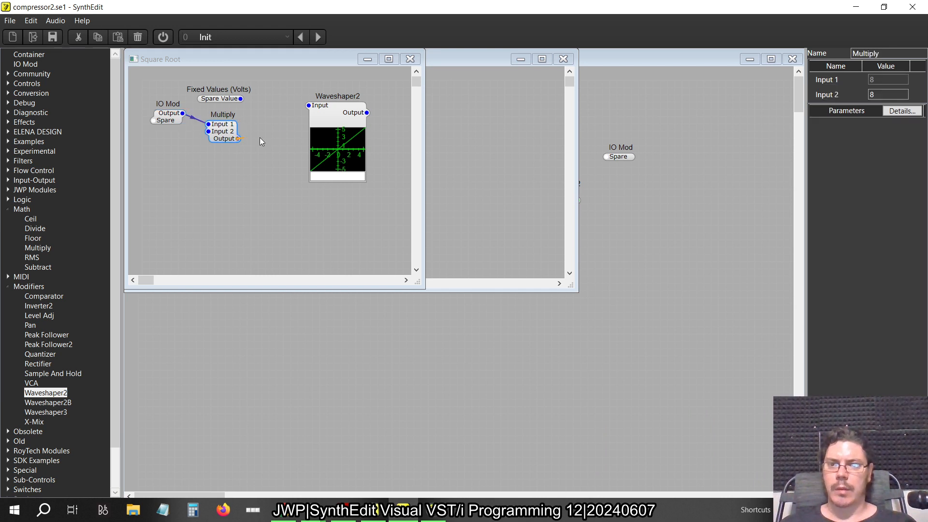
left_click_drag(308, 106, 240, 98)
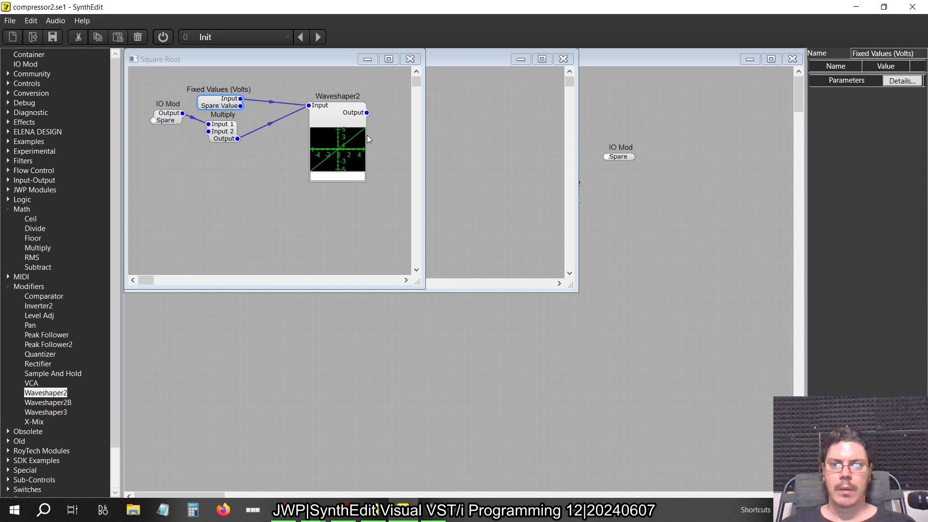
Rename the Fixed Values (Volts) pin to -5 and set its value to -5
left_click(329, 113)
left_click(232, 101)
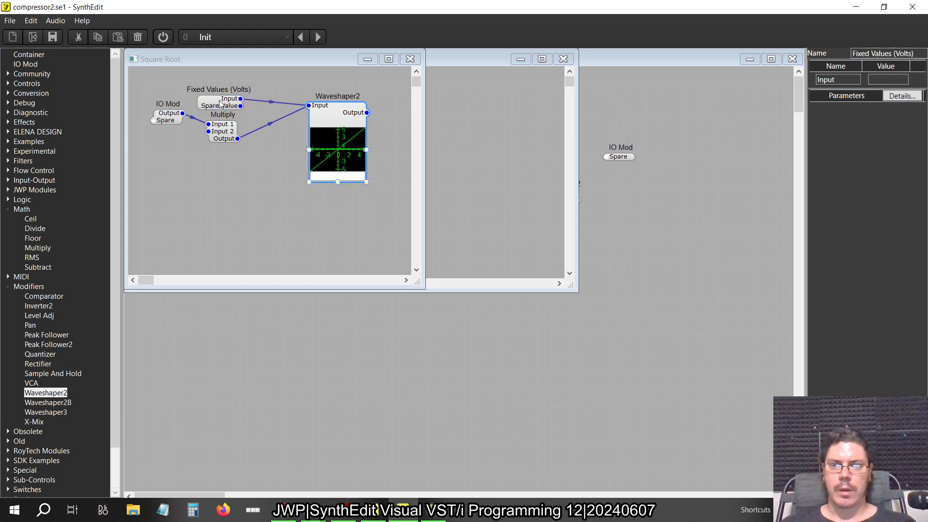
double_click(842, 80)
type("-5")
key("Tab")
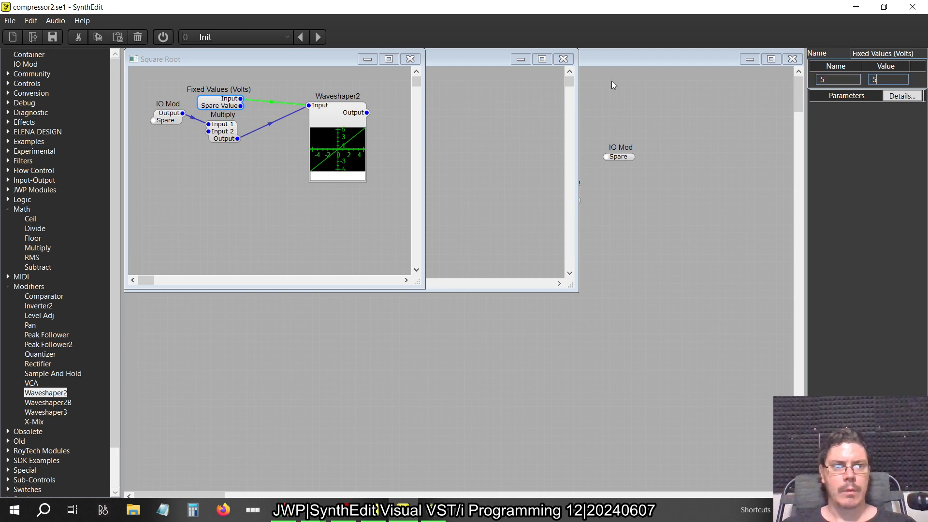
Switch to the older SynthEdit and examine the properties of Fixed Values and Multiply in the Square Root container
key("alt+Tab")
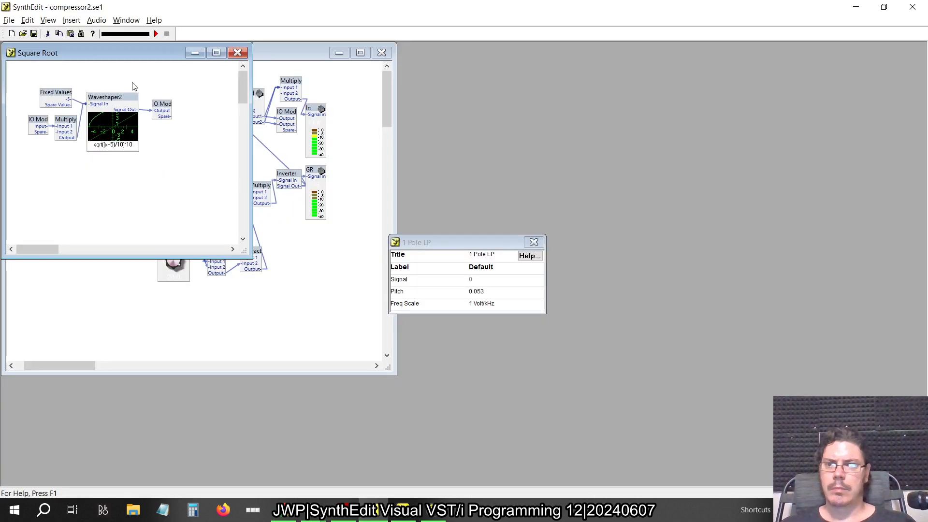
left_click(48, 101)
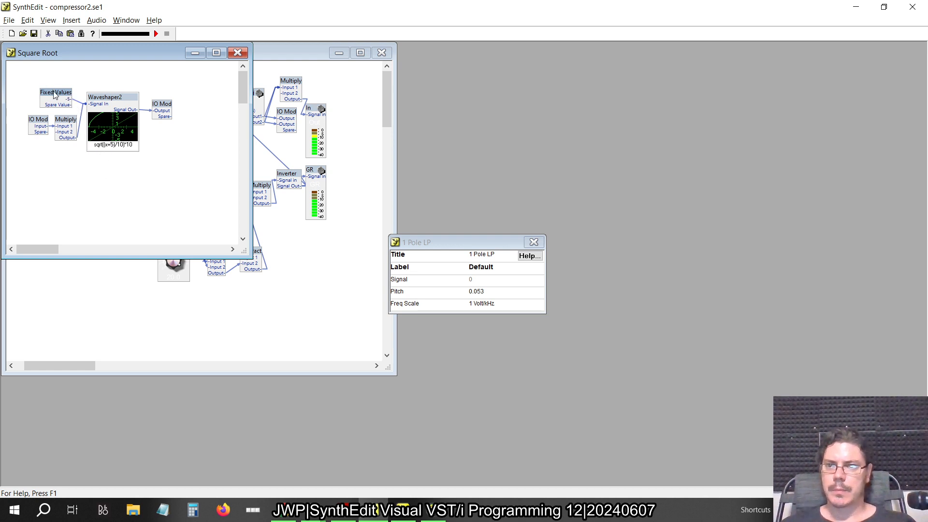
right_click(54, 96)
left_click(103, 284)
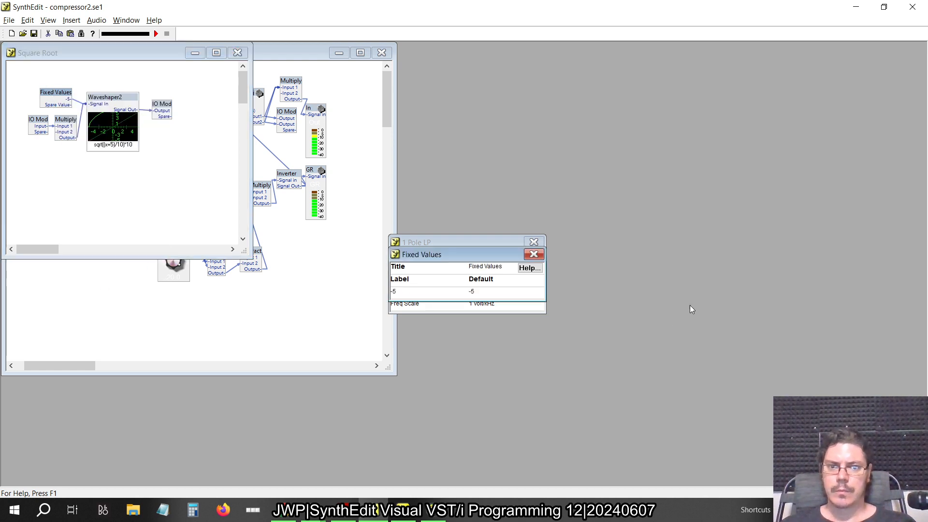
left_click(533, 254)
left_click(534, 242)
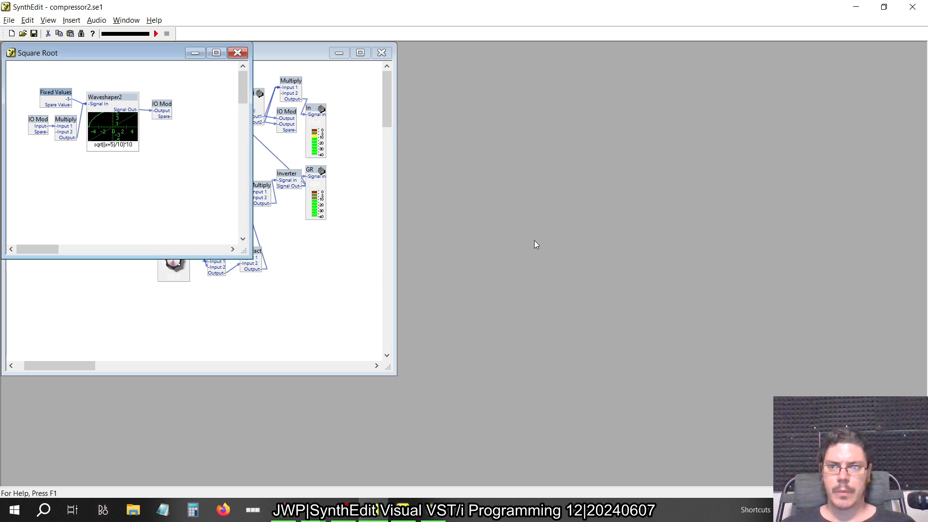
left_click(67, 127)
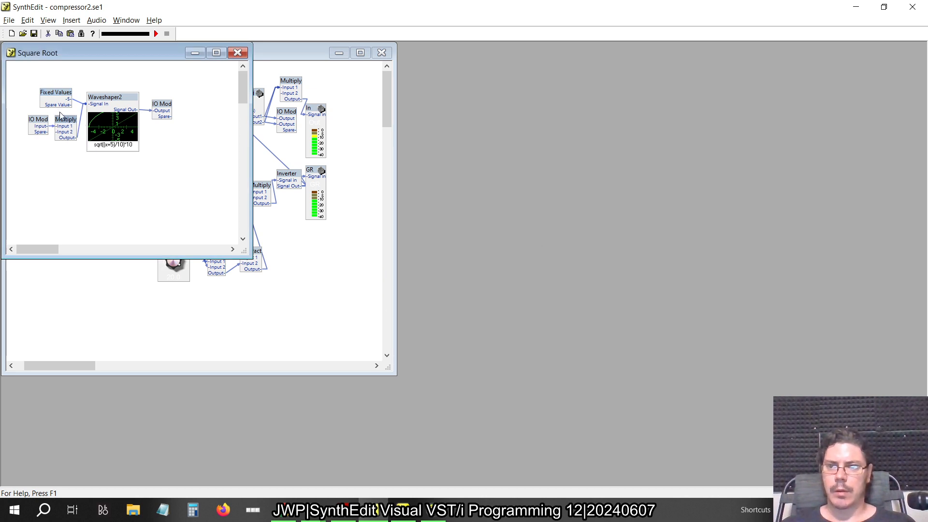
right_click(65, 123)
left_click(104, 306)
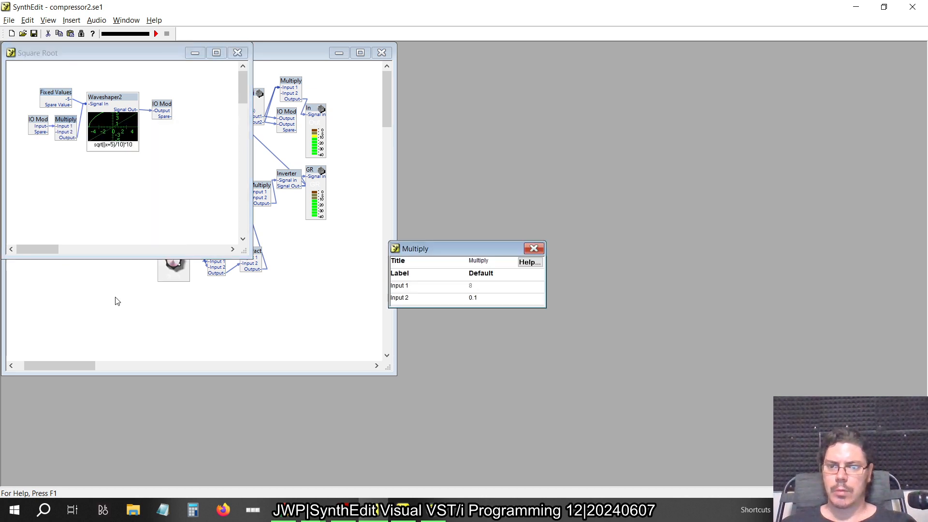
Back in the newer SynthEdit, set the Square Root container's Multiply Input 2 to 0.1
key("alt+Tab")
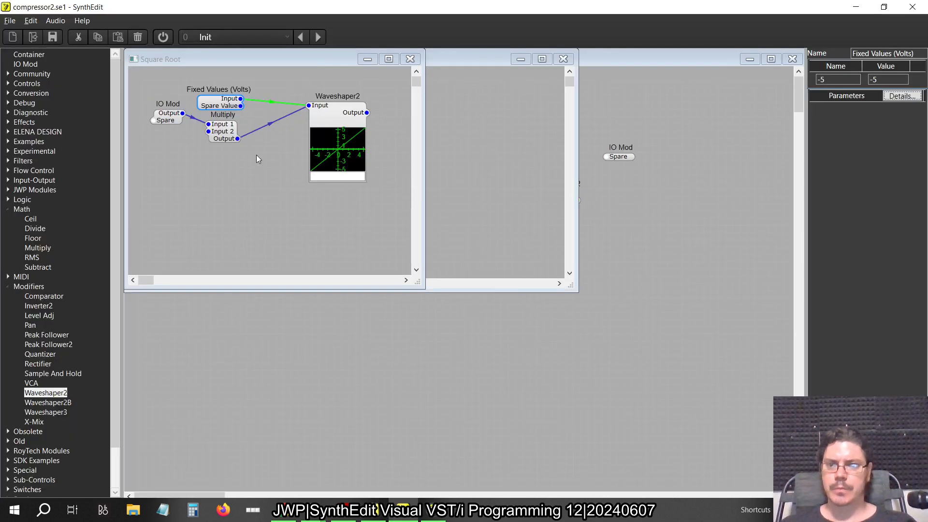
left_click(230, 139)
left_click(888, 94)
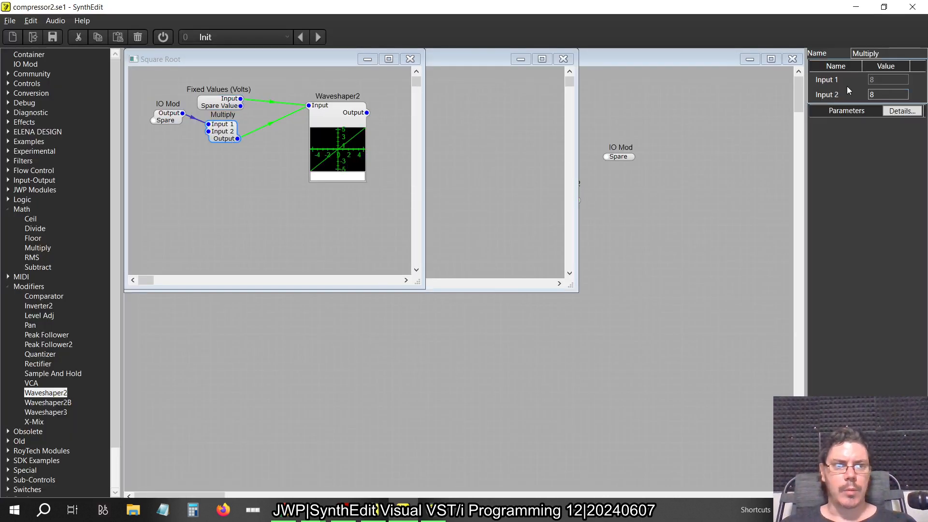
key("BackSpace")
type("0.1")
key("Tab")
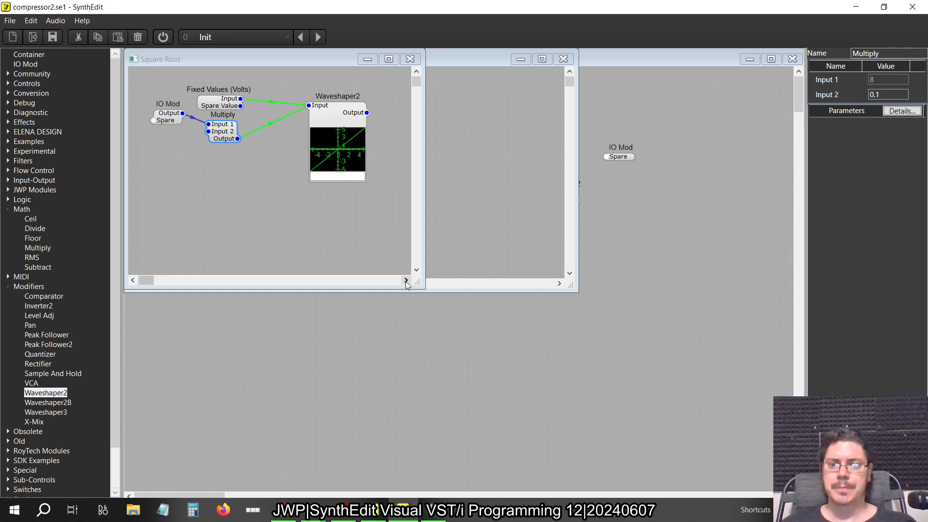
Copy the Waveshaper2 formula sqrt((x+5)/10)*10 from the older SynthEdit into Waveshaper2 in the newer SynthEdit's Square Root container
left_click_drag(417, 282, 420, 285)
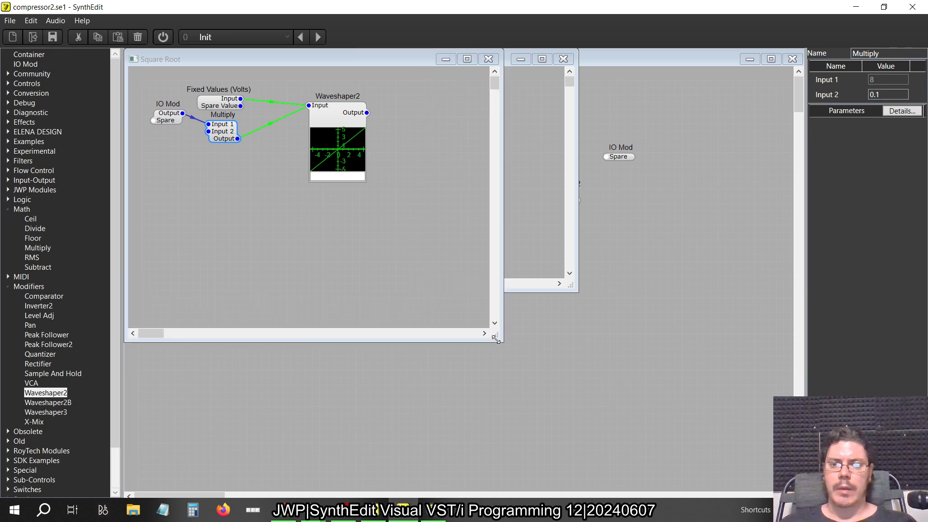
key("alt+Tab")
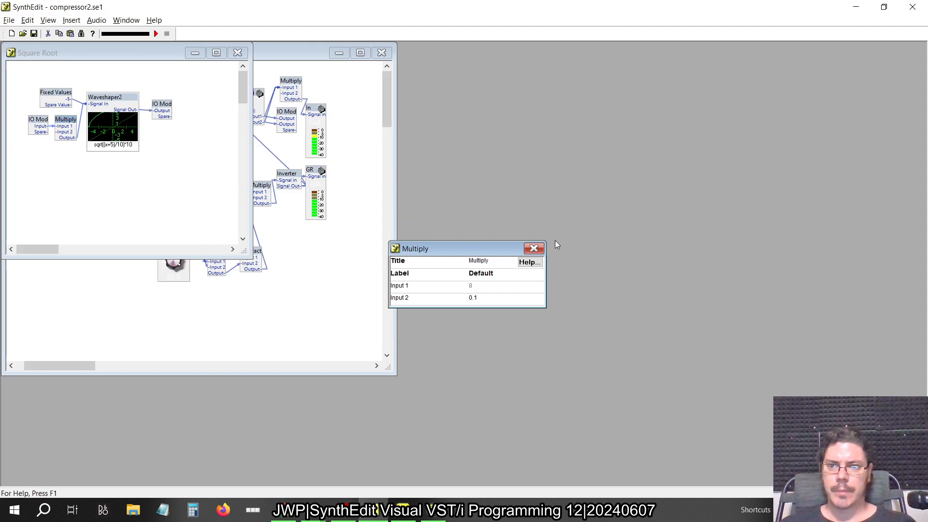
left_click(125, 147)
key("ctrl+c")
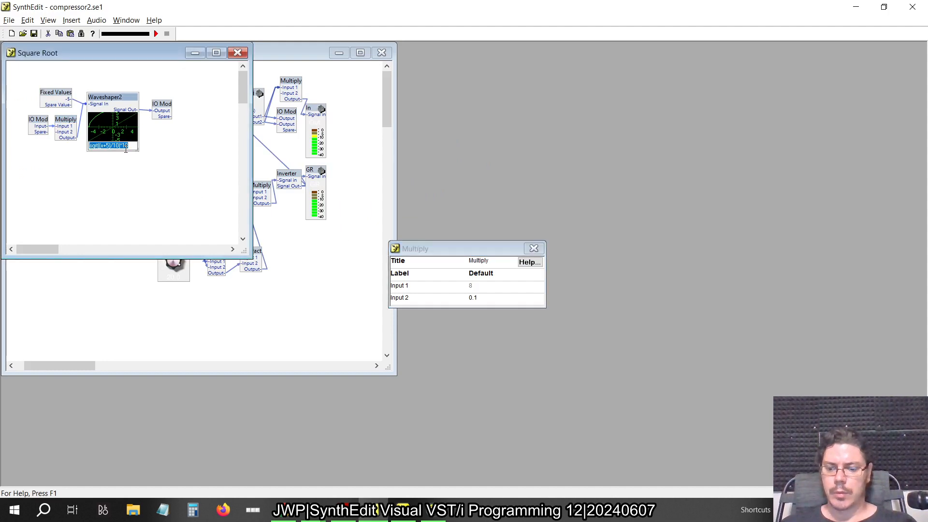
key("alt+Tab")
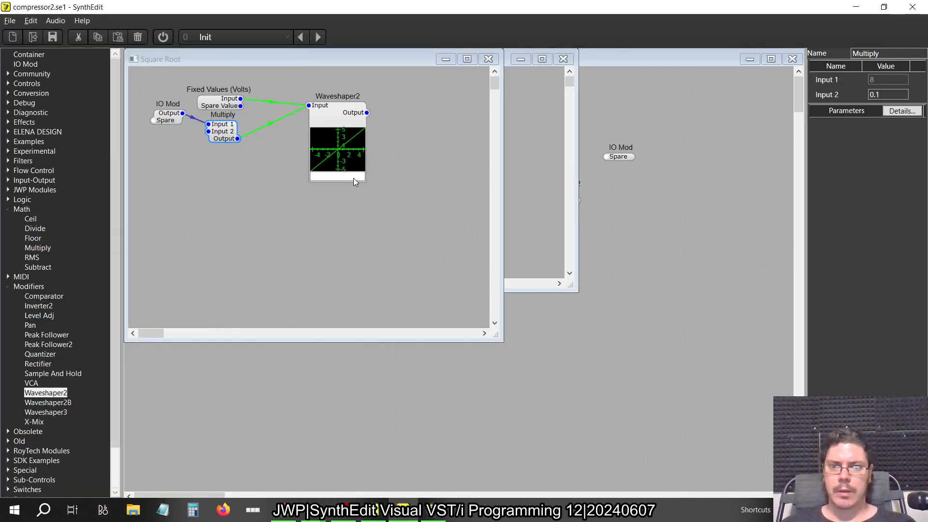
left_click(354, 178)
key("ctrl+v")
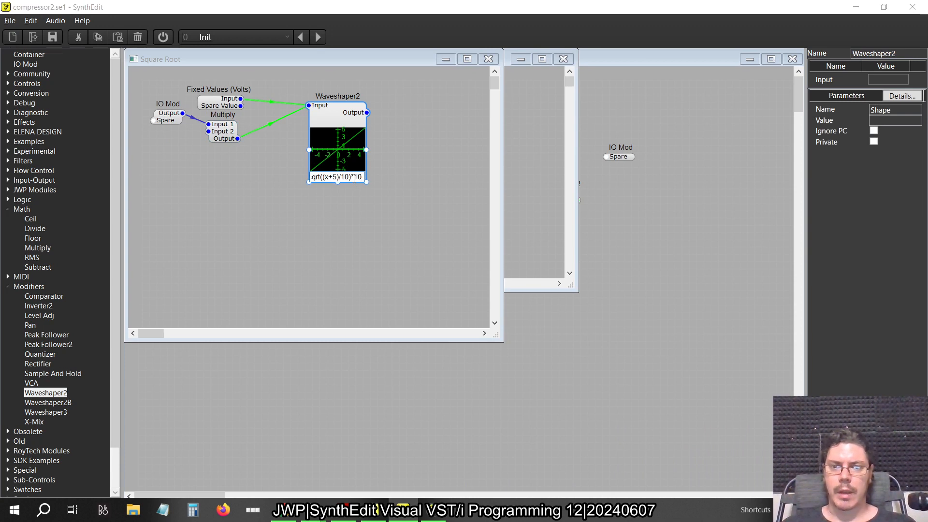
key("Return")
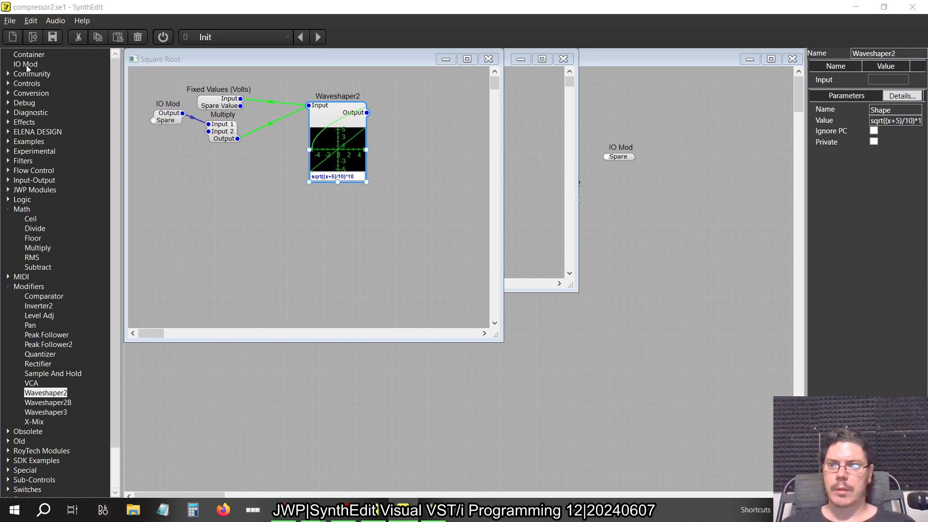
Add an IO Mod beside Waveshaper2, connect Waveshaper2's Output to it, and close the Square Root container
left_click_drag(27, 67, 440, 139)
left_click_drag(404, 106, 405, 107)
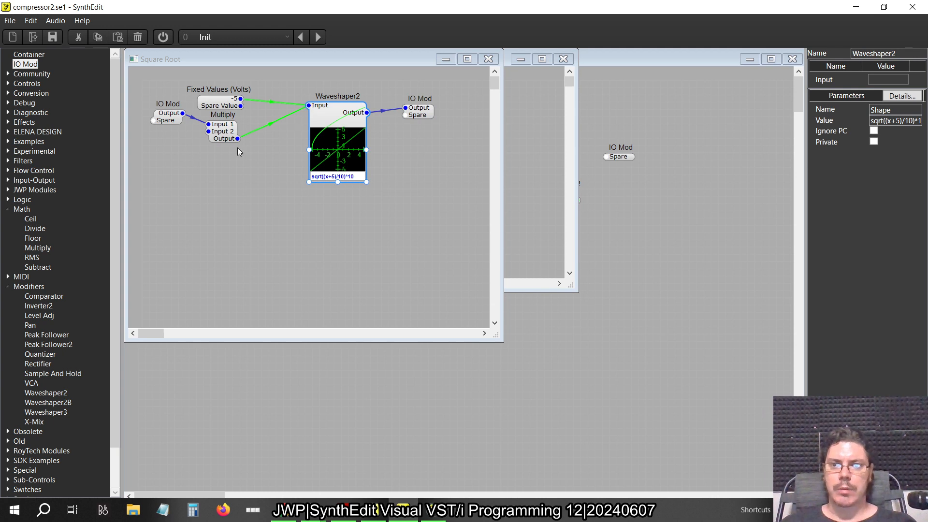
left_click(489, 59)
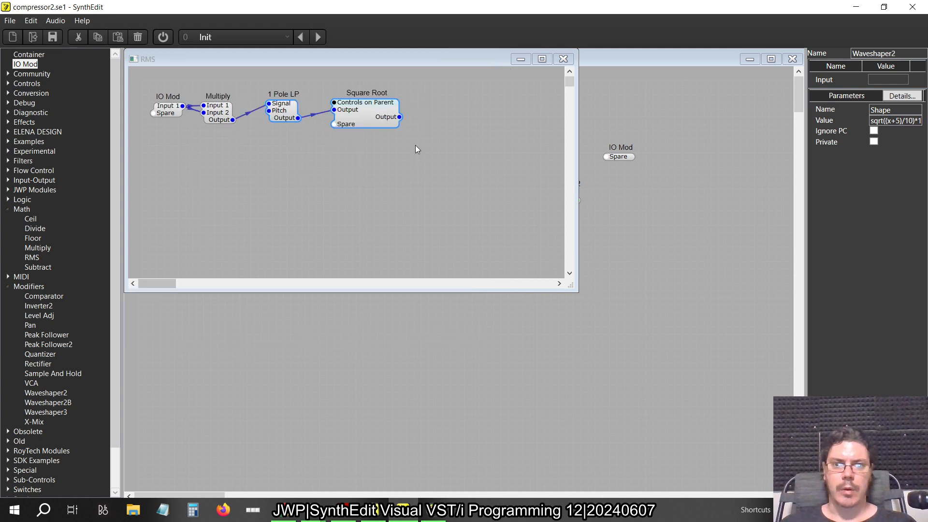
Add an IO Mod to the RMS container, connect Square Root's Output to it, compare with the older SynthEdit, and close the container
left_click_drag(30, 69, 427, 103)
left_click_drag(395, 114, 444, 100)
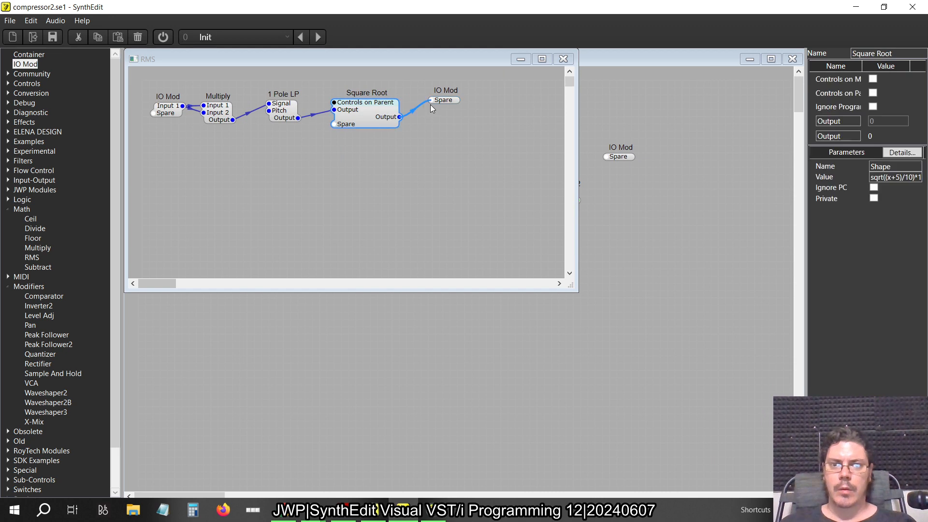
key("alt+Tab")
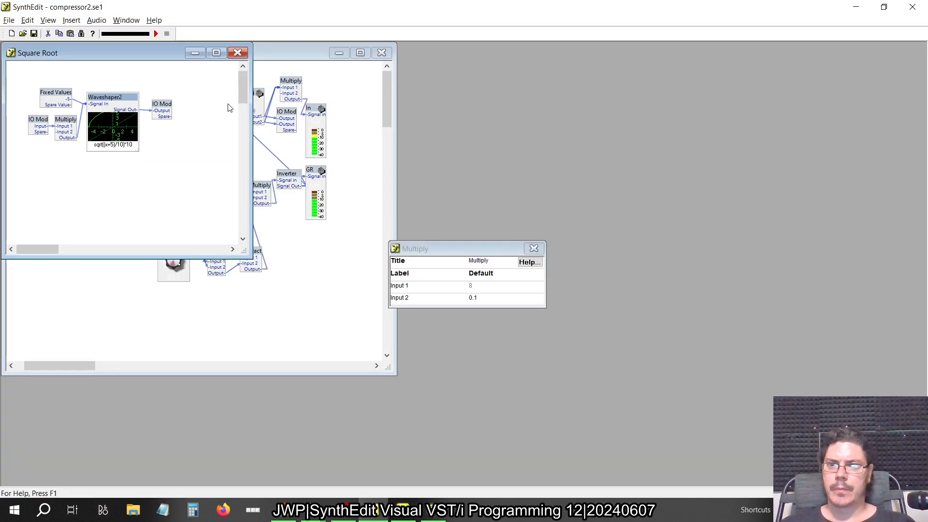
left_click(238, 53)
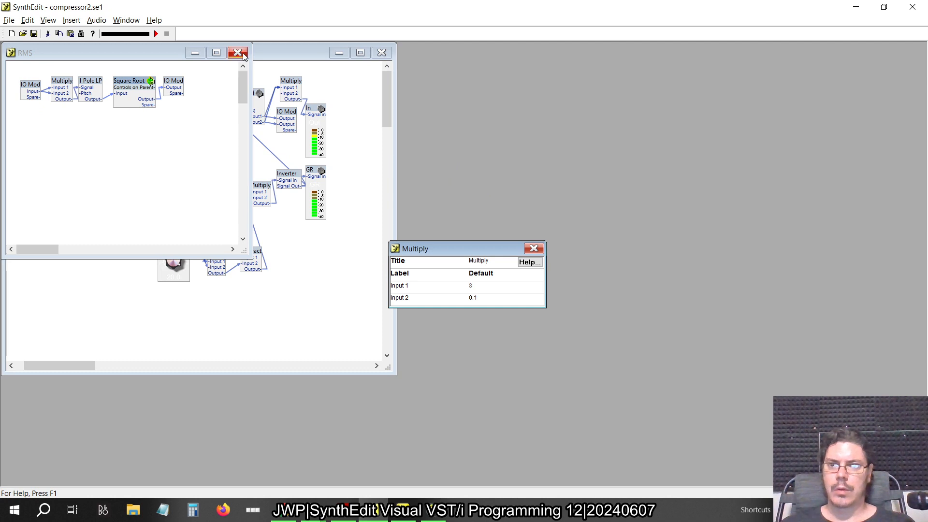
key("alt+Tab")
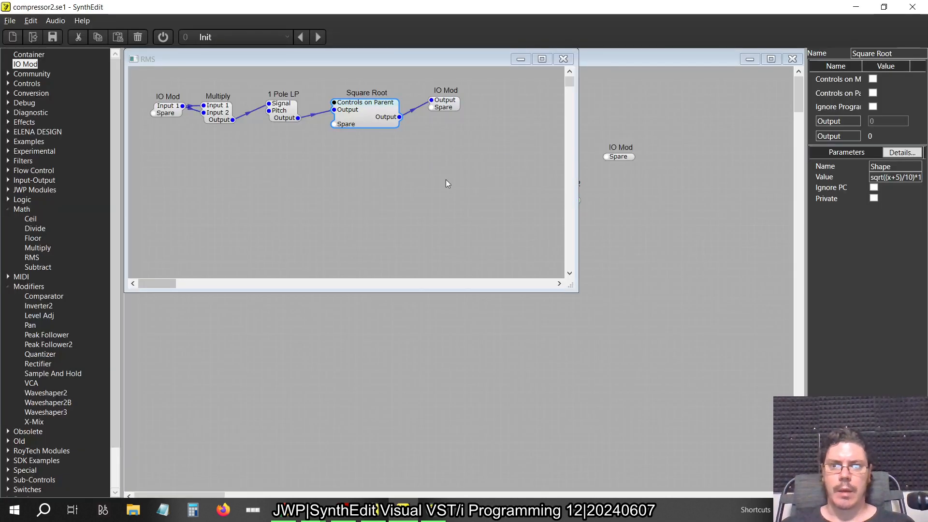
left_click(563, 59)
In Level Detection, connect the upper Switch (1->Many)'s spare output to the Comparator's Input A and the lower one's to Input B
left_click_drag(357, 121, 296, 136)
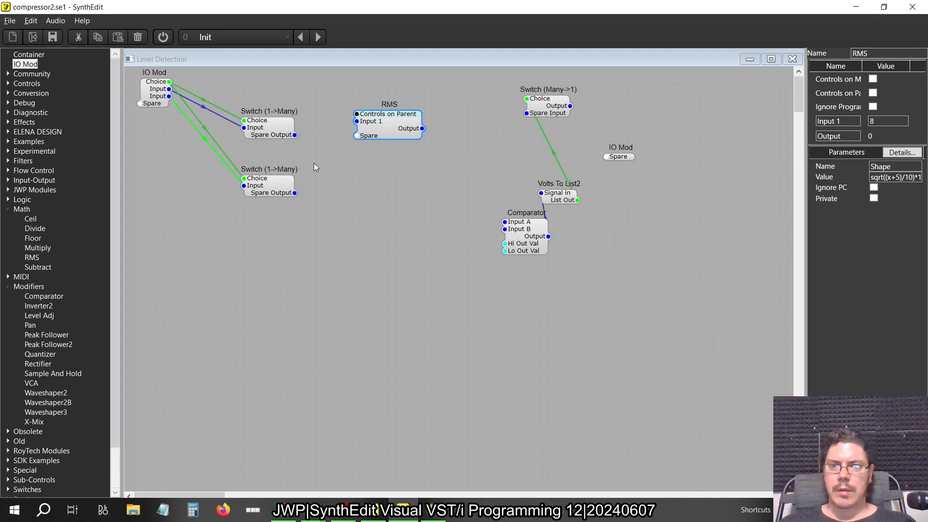
key("alt+Tab")
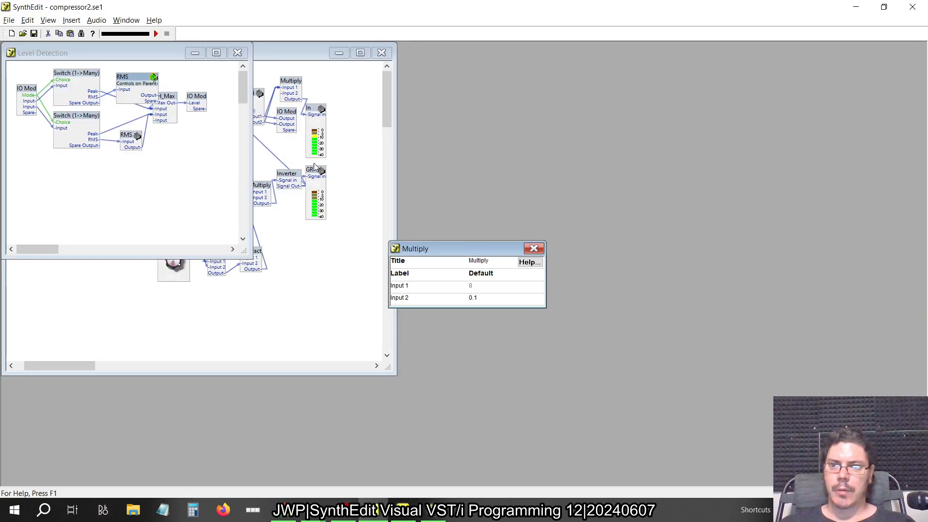
key("alt+Tab")
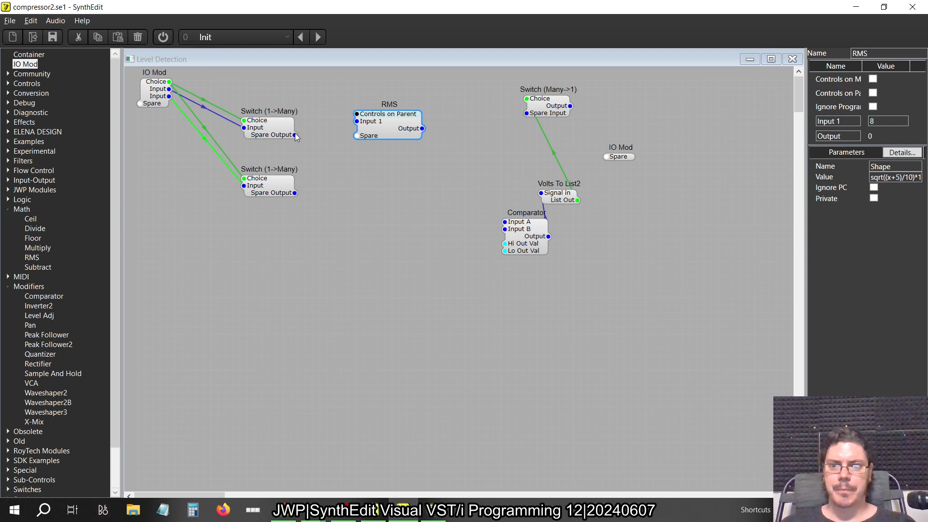
left_click_drag(295, 134, 505, 222)
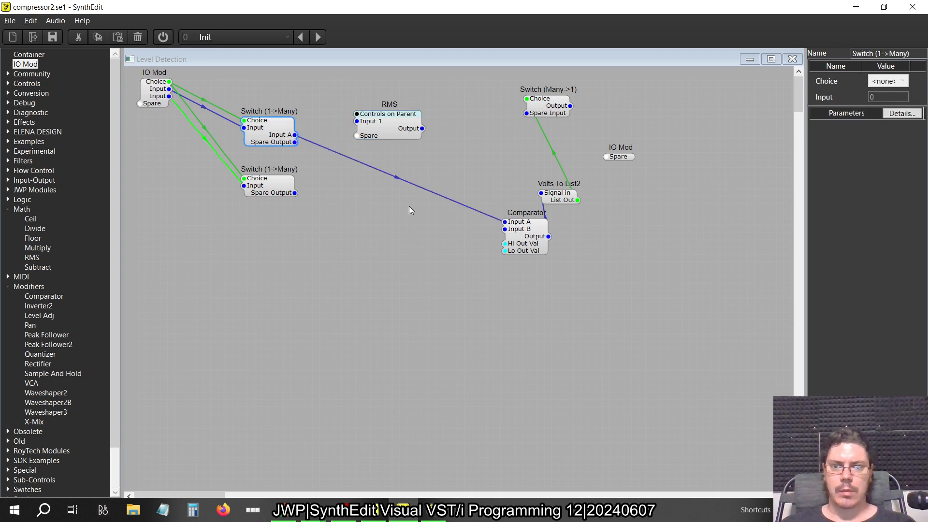
left_click_drag(295, 193, 505, 244)
left_click(398, 219)
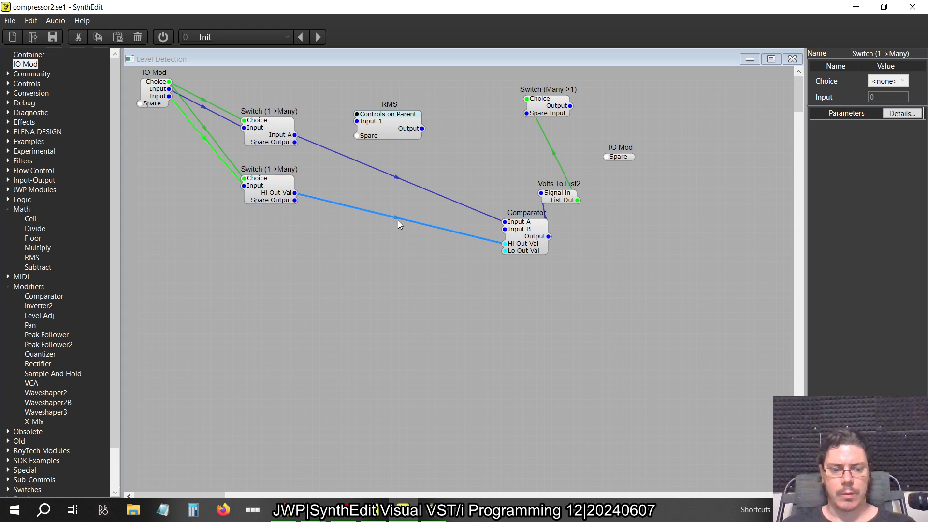
key("Delete")
left_click_drag(294, 192, 501, 230)
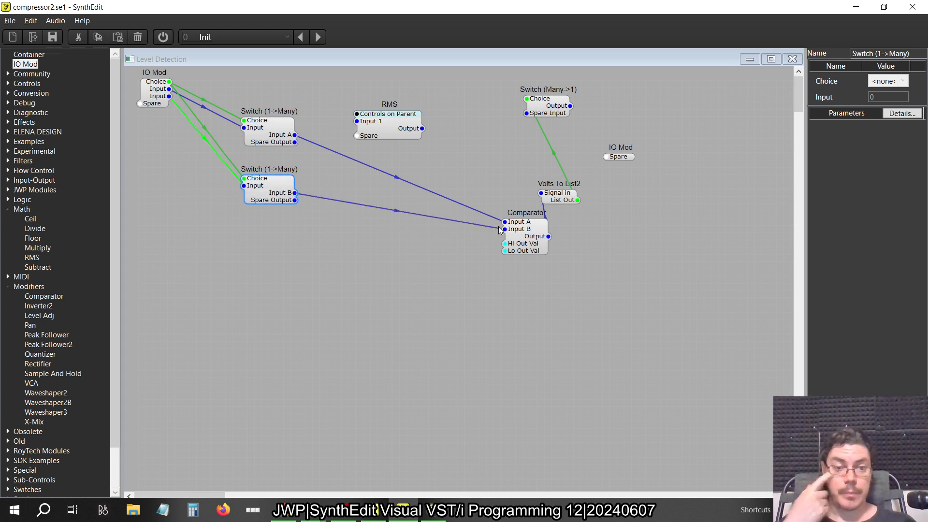
Move the unconnected IO Mod and Switch (Many->1) further right, and wire both Switch (1->Many) outputs into Switch (Many->1)
left_click_drag(618, 151, 707, 163)
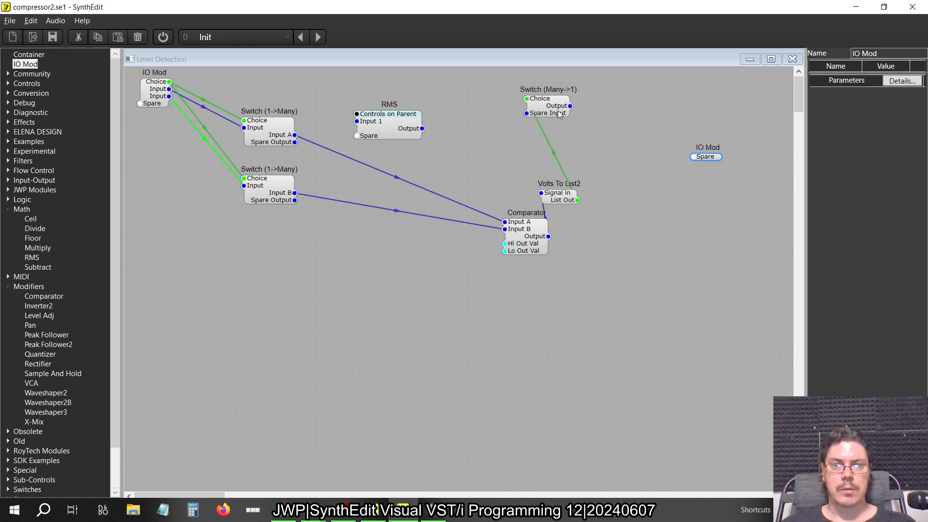
left_click_drag(559, 114, 294, 142)
left_click_drag(295, 193, 606, 165)
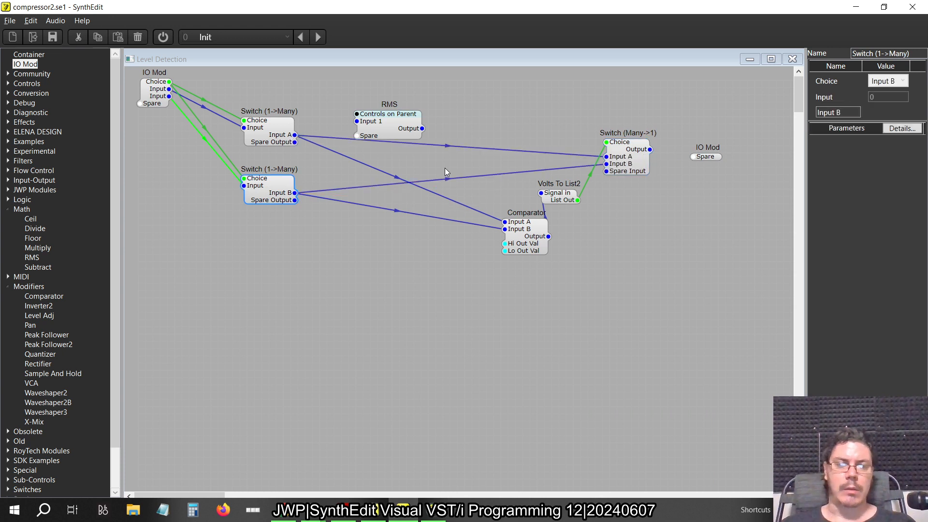
Rename the upper Switch (1->Many)'s Input A output to Peak
left_click(288, 135)
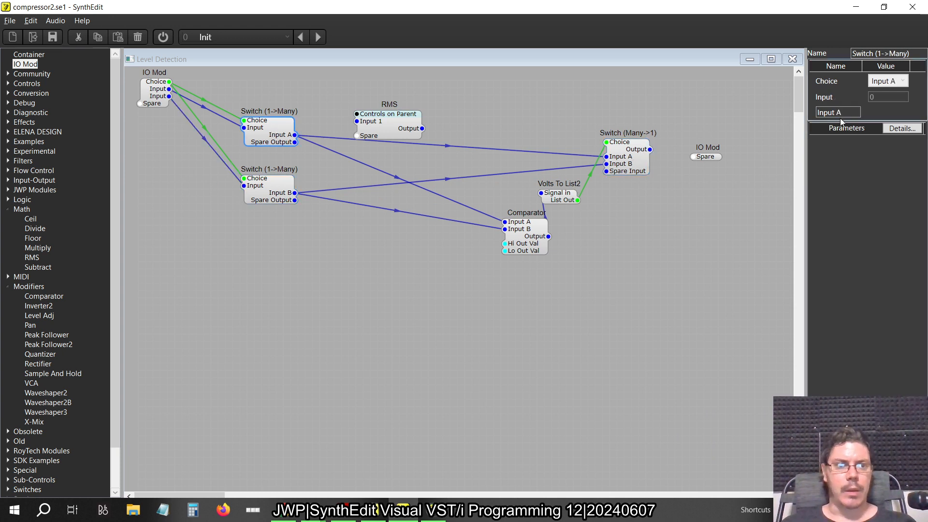
left_click_drag(844, 114, 687, 117)
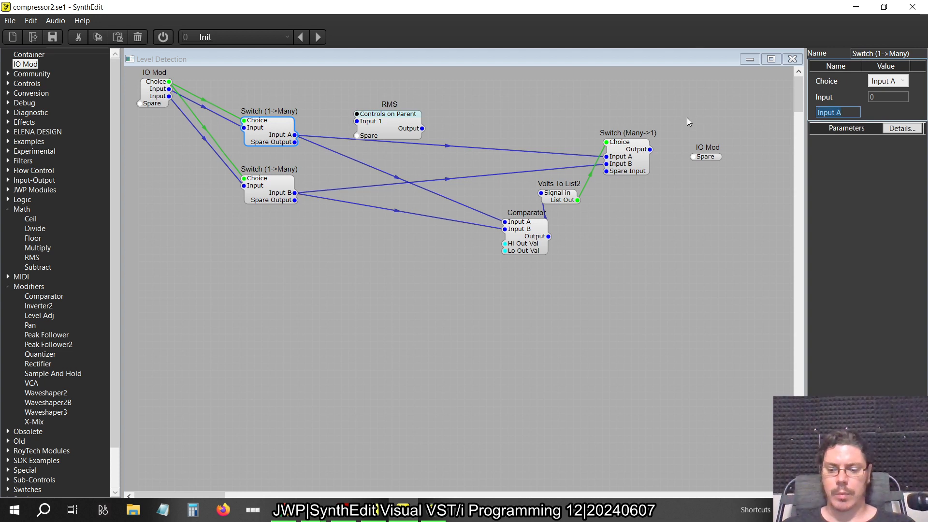
type("Peak")
key("Tab")
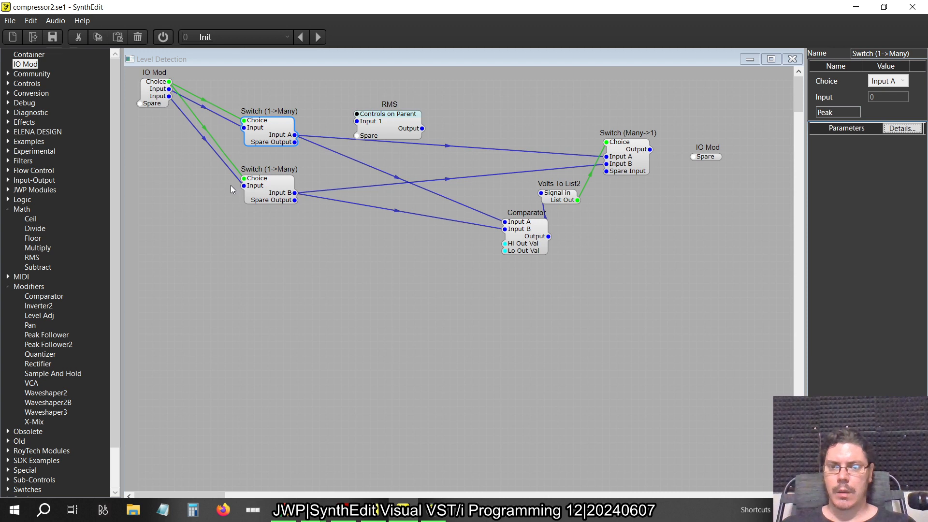
Connect the upper Switch (1->Many)'s spare output to the RMS container's Input 1
left_click(257, 187)
left_click_drag(843, 111, 738, 112)
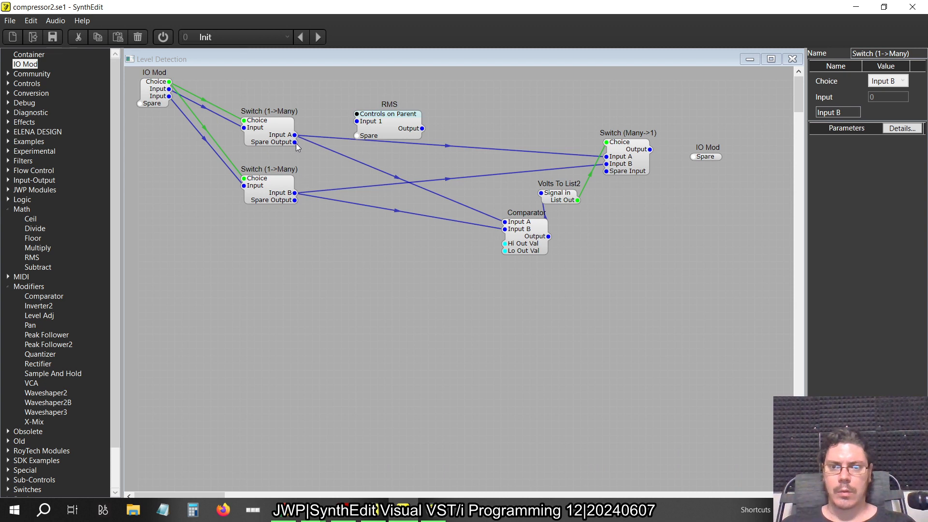
left_click_drag(296, 143, 337, 143)
left_click_drag(426, 152, 387, 127)
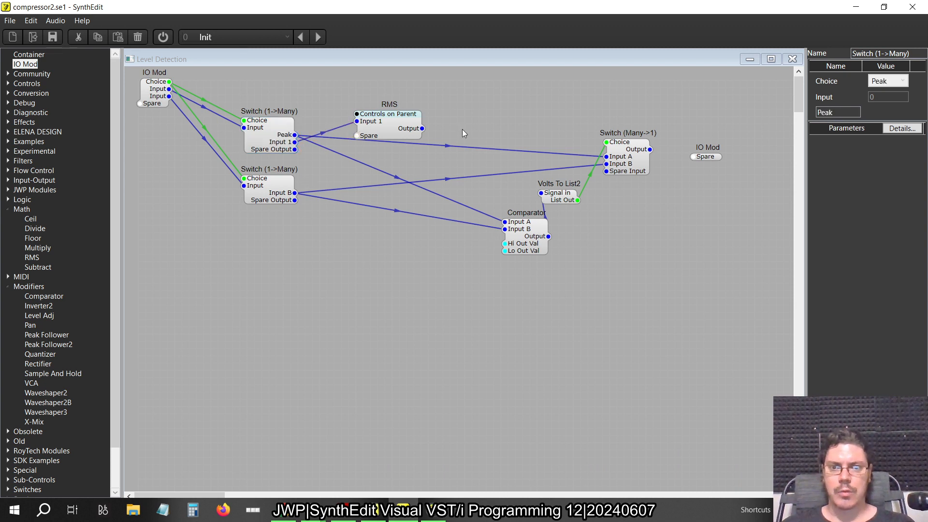
Duplicate the RMS container, place the copy below the original, and connect the lower Switch (1->Many)'s spare output to its Input 1
left_click(390, 126)
key("ctrl+v")
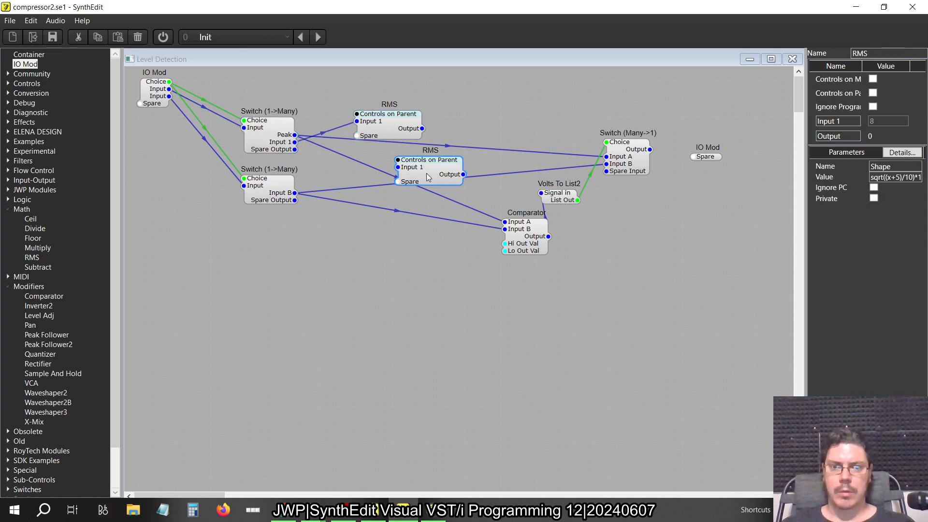
left_click_drag(427, 174, 383, 224)
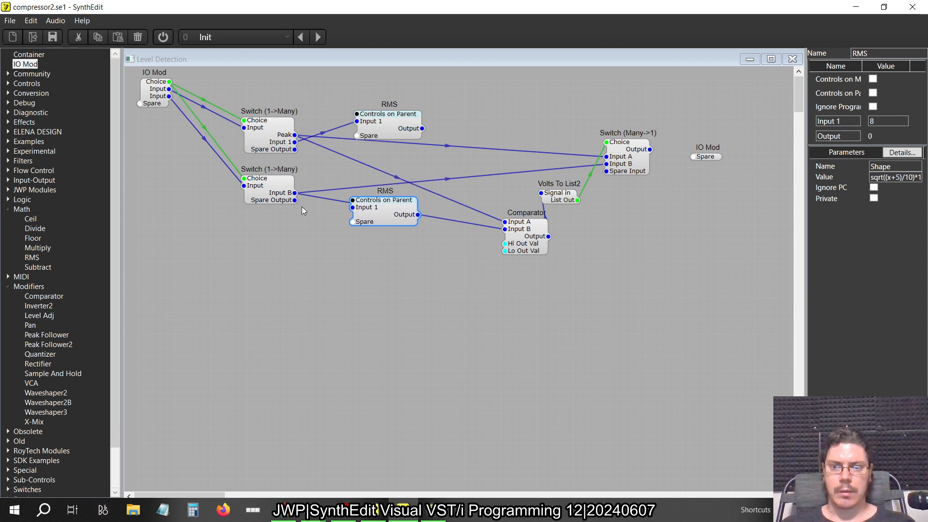
left_click_drag(294, 200, 353, 207)
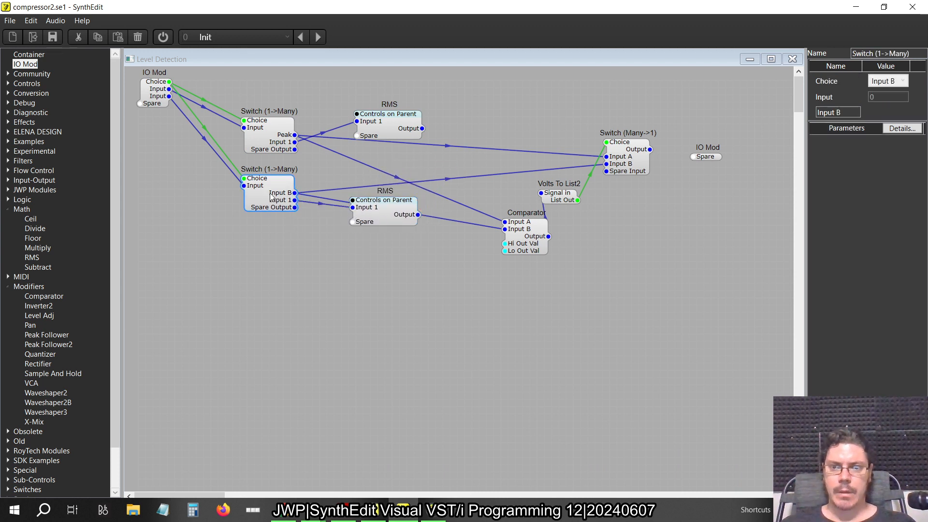
Rename the upper Switch (1->Many)'s Input 1 output to RMS
left_click(288, 151)
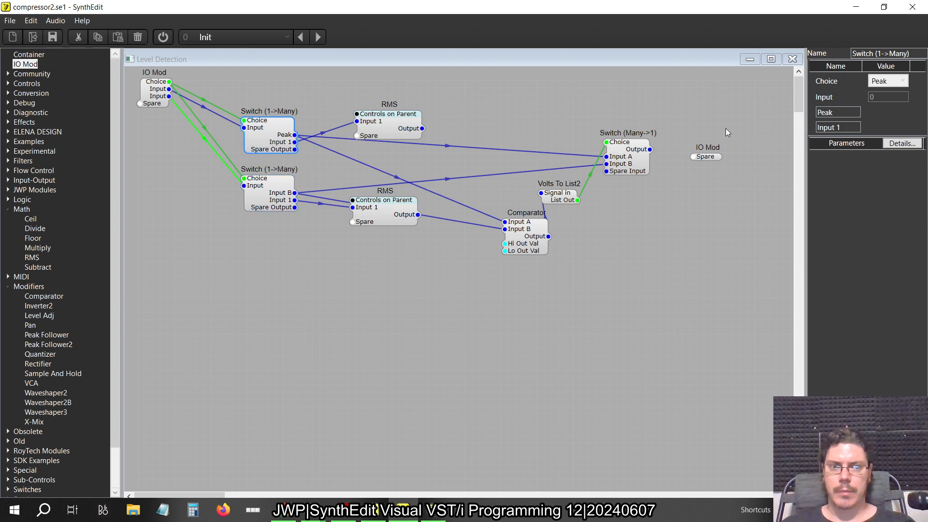
left_click(851, 128)
type("RMS")
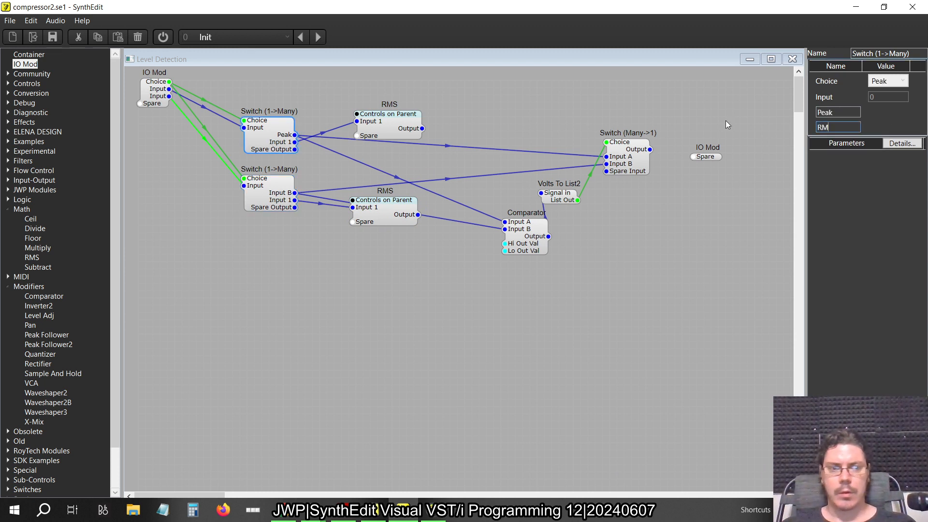
key("Return")
Rename the lower Switch (1->Many)'s Input B output to Peak and its Input 1 output to RMS
left_click(283, 191)
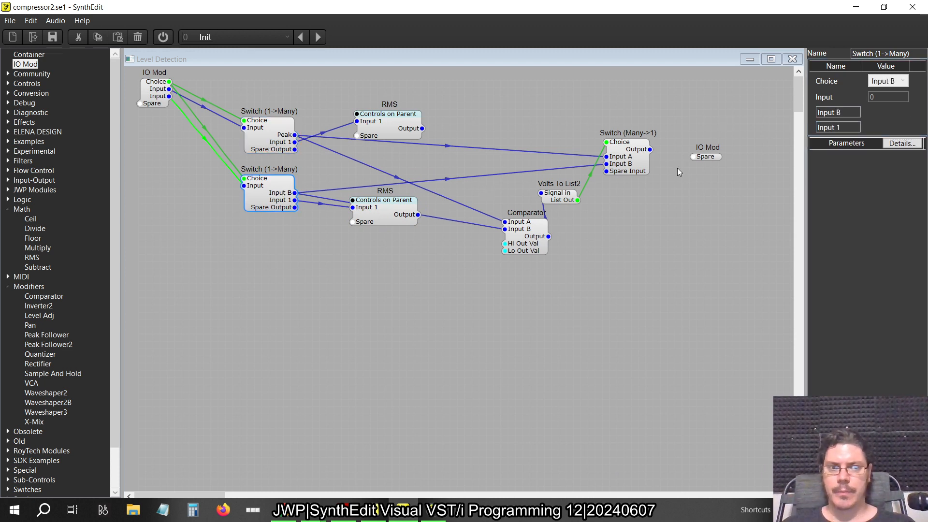
left_click(839, 112)
type("Peak")
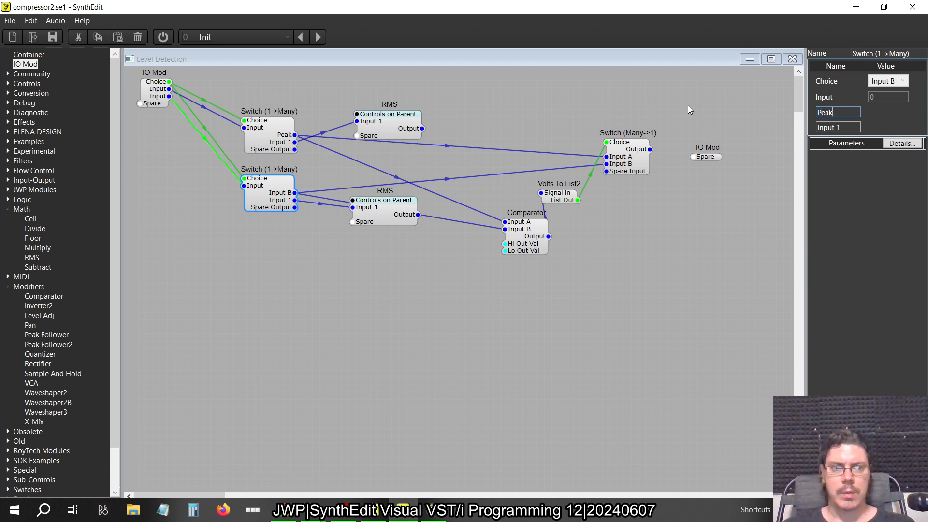
key("Return")
key("Tab")
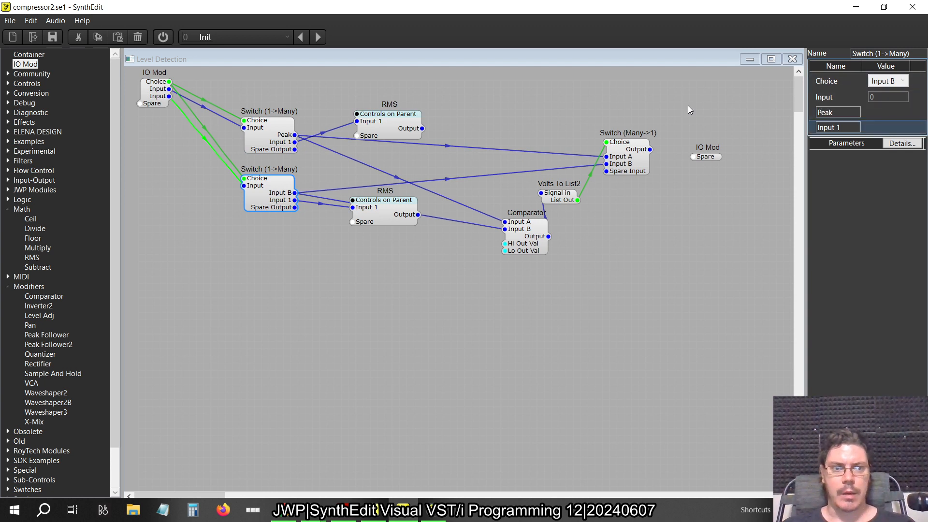
key("Tab")
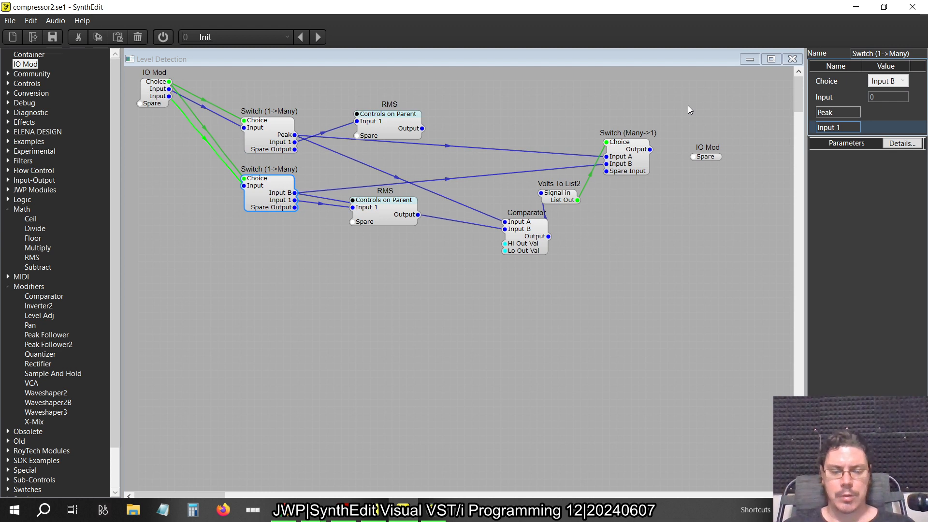
key("ctrl+a")
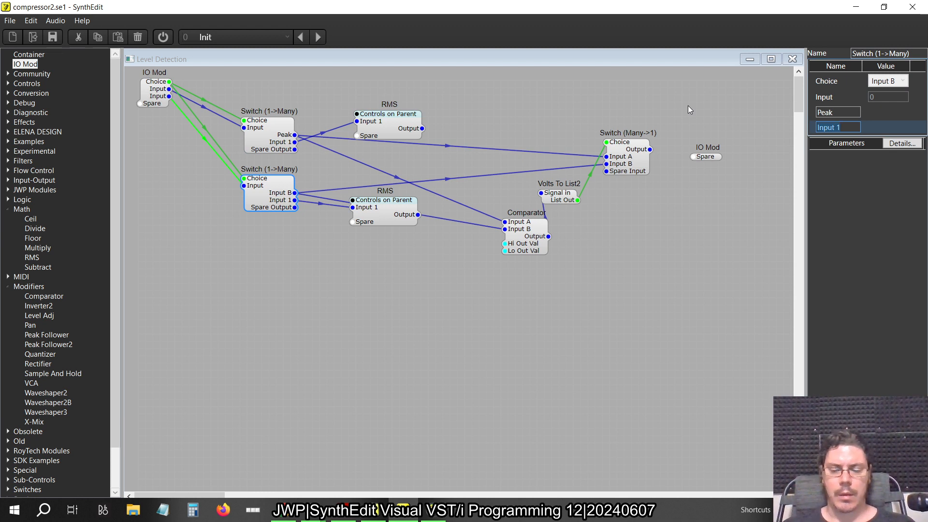
type("RMS")
key("Tab")
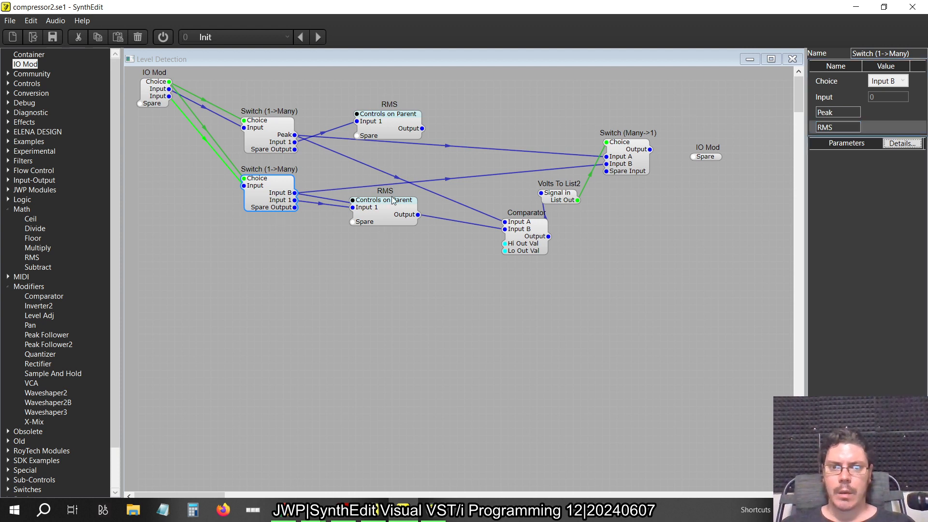
Connect the upper RMS container's output to the Comparator's Input A and the lower RMS container's output to Input B
left_click(423, 133)
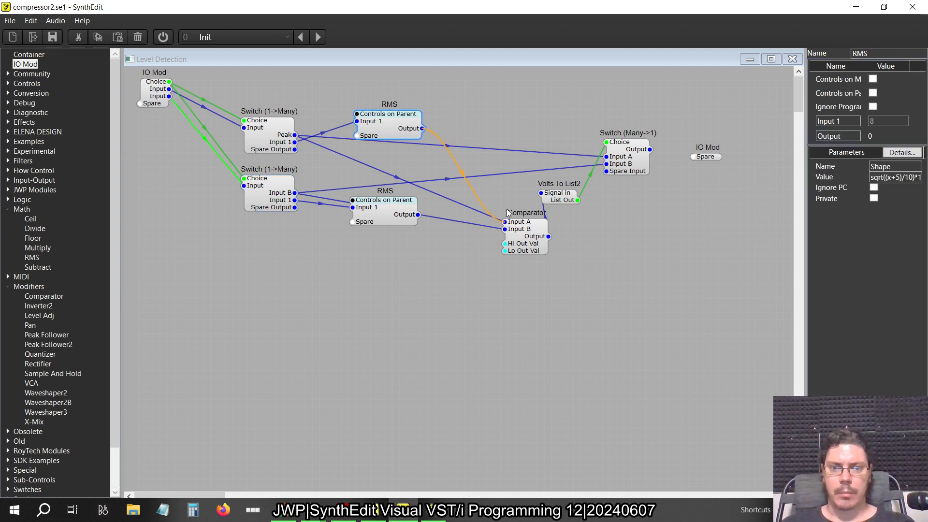
left_click(418, 214)
left_click_drag(489, 227, 505, 229)
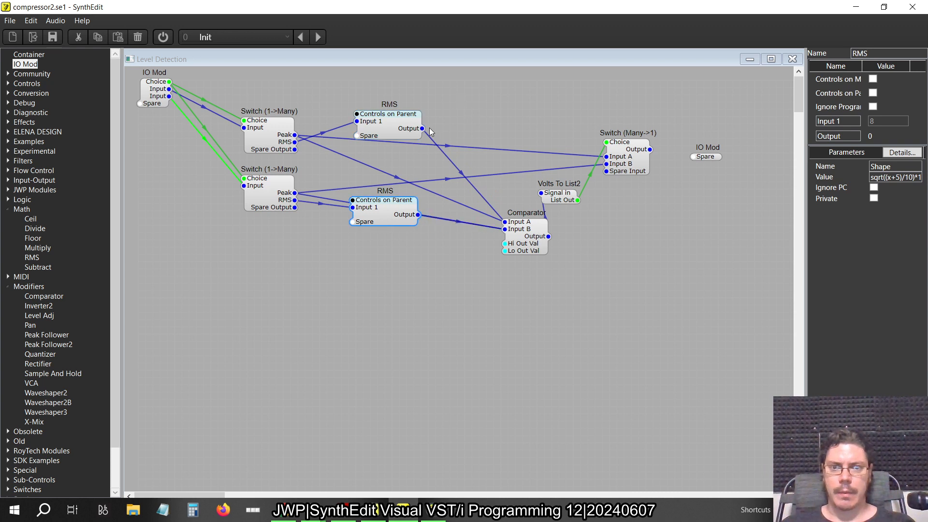
Connect the upper and lower RMS outputs to Switch (Many->1) Inputs A and B, and its Output to the output-side IO Mod
left_click_drag(430, 128, 604, 156)
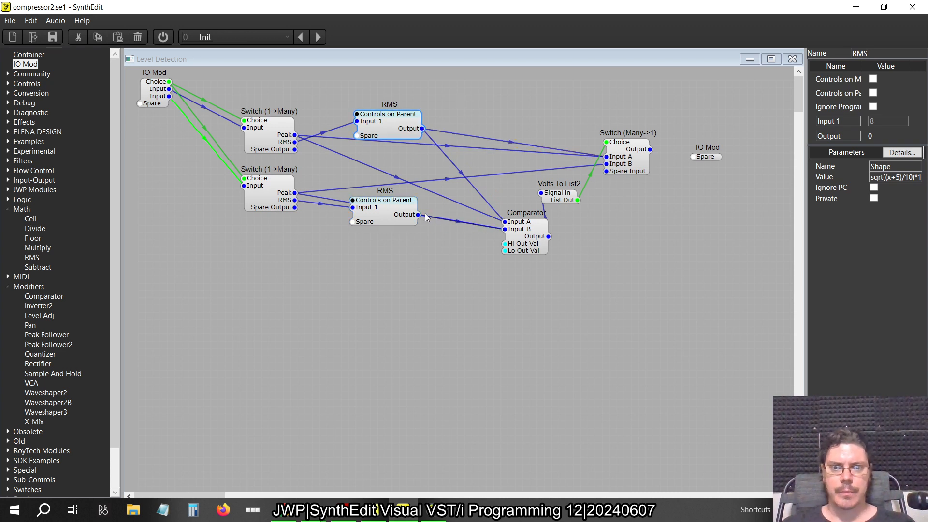
left_click_drag(417, 214, 606, 165)
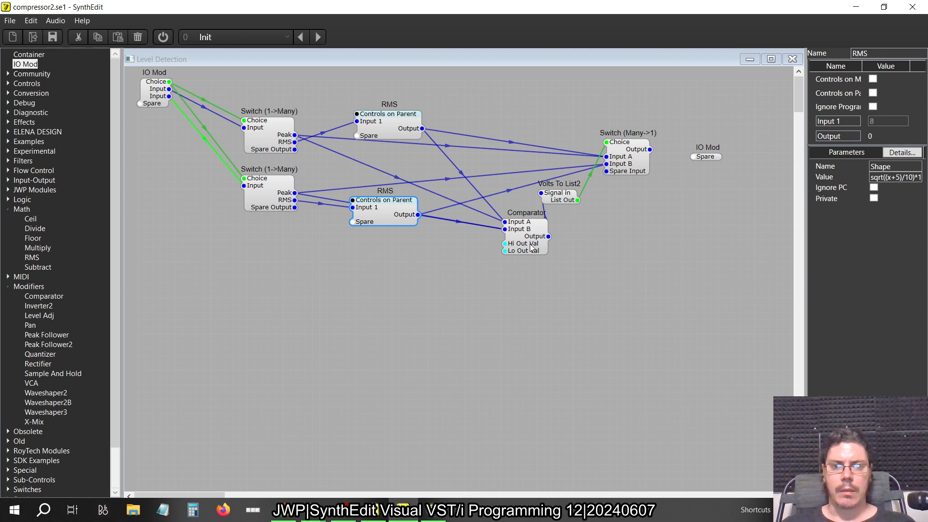
left_click_drag(650, 149, 688, 163)
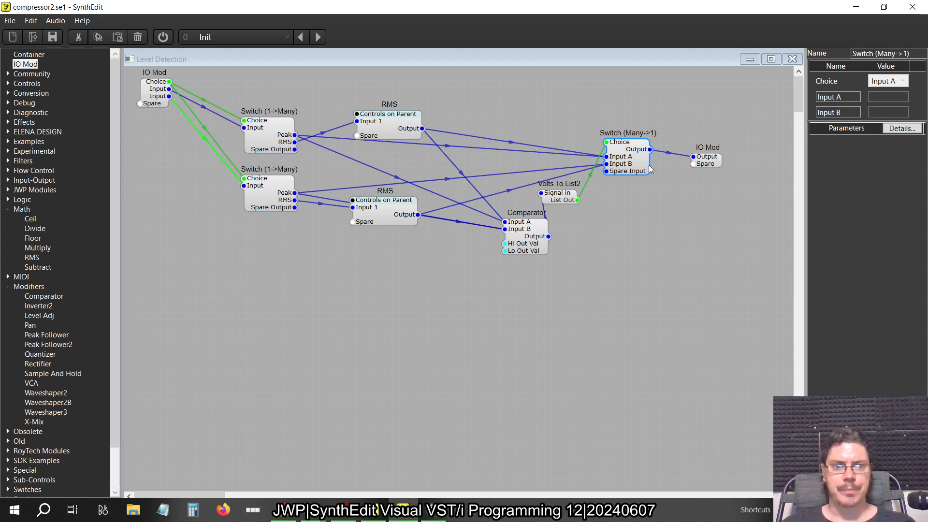
Space the two RMS containers further apart and shift both Switch (1->Many) modules toward the input IO Mod to untangle the wiring
left_click(532, 242)
left_click(375, 220)
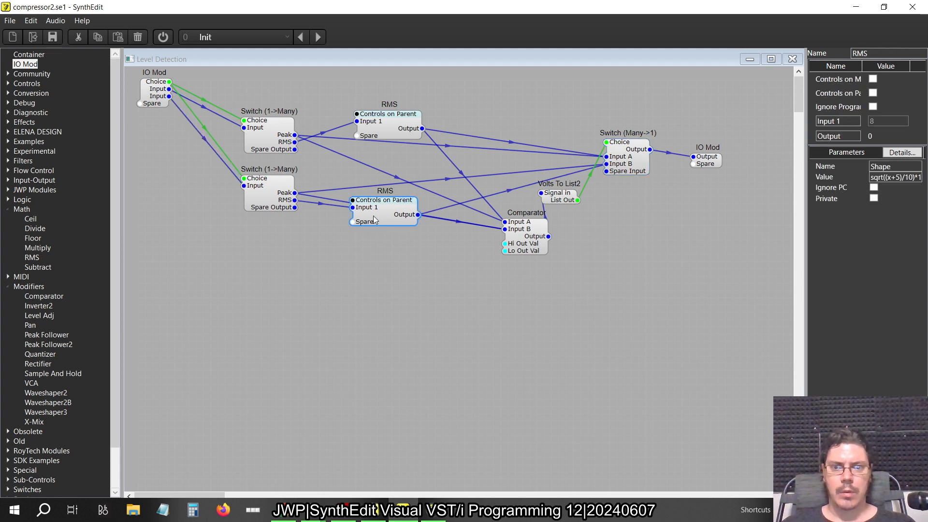
left_click_drag(375, 220, 373, 250)
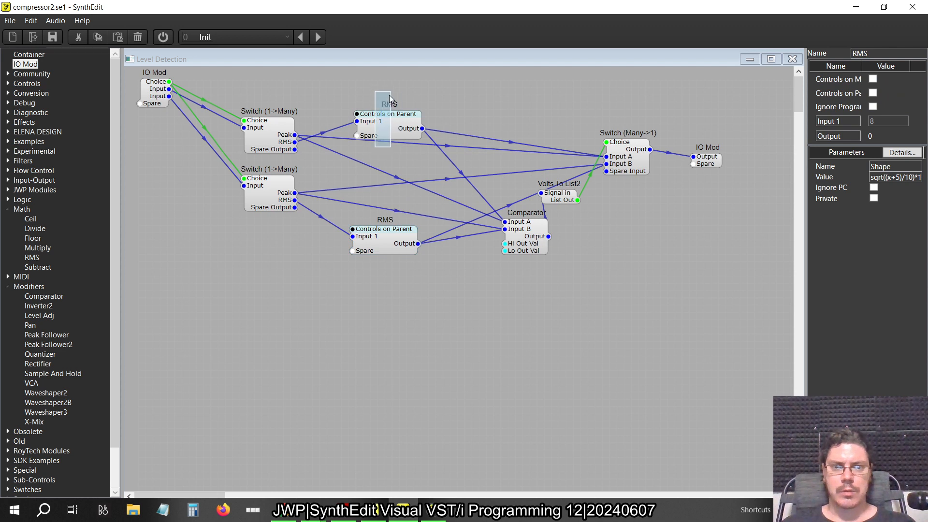
mouse_move(394, 129)
left_mouse_down()
mouse_move(434, 106)
mouse_move(401, 119)
left_mouse_up()
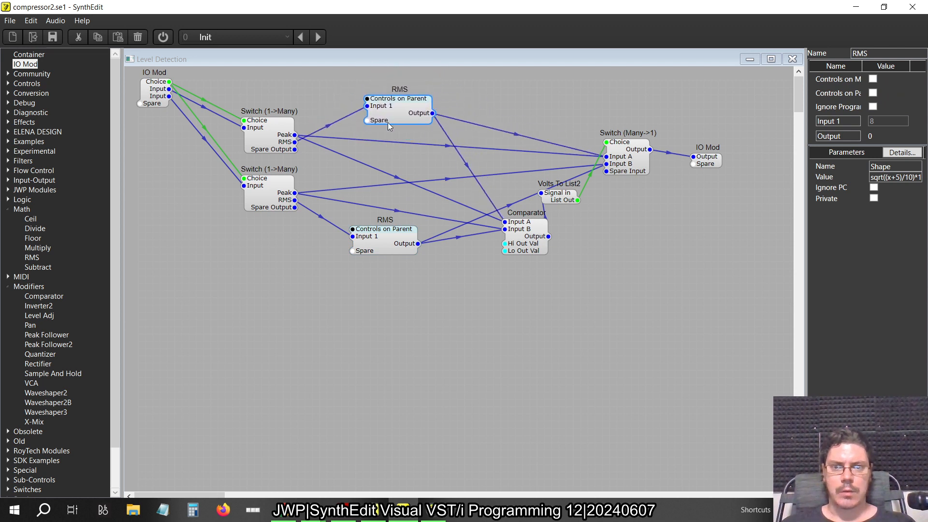
left_click_drag(287, 151, 264, 149)
left_click_drag(287, 208, 270, 211)
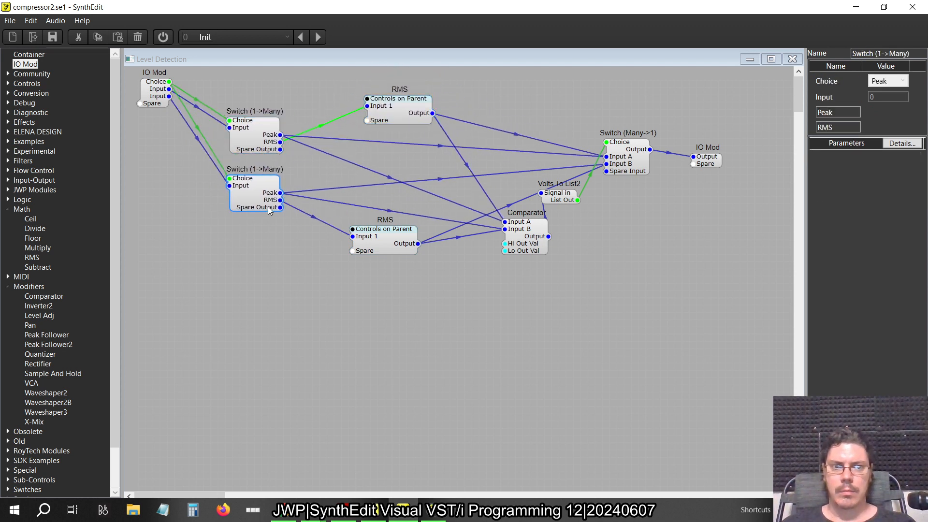
Return to Compressor2, move the List Entry module up beneath the IO Mod, and open the container's panel editor
left_click(792, 59)
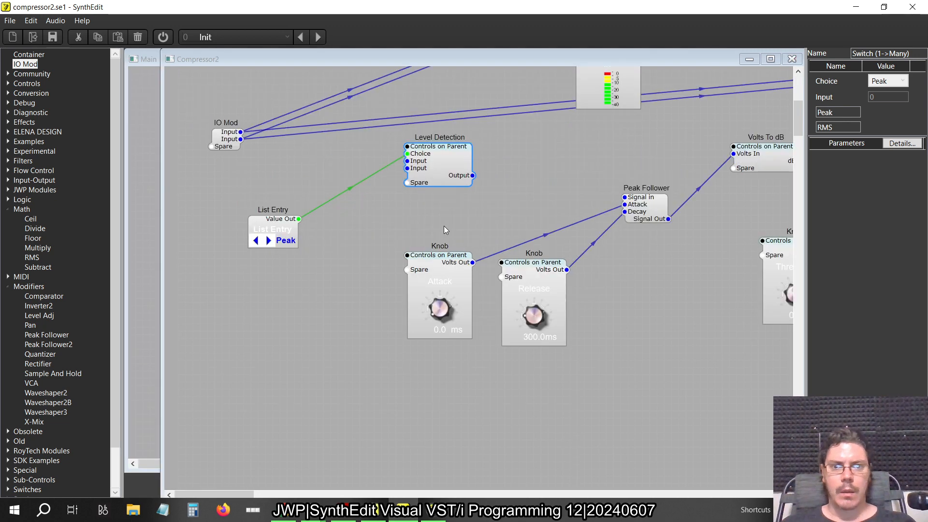
left_click_drag(276, 223, 284, 187)
right_click(339, 240)
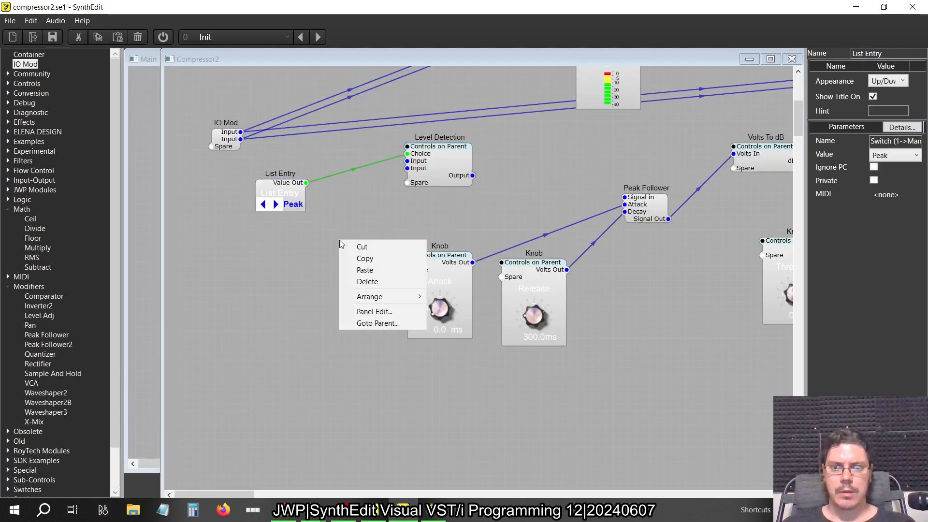
left_click(376, 312)
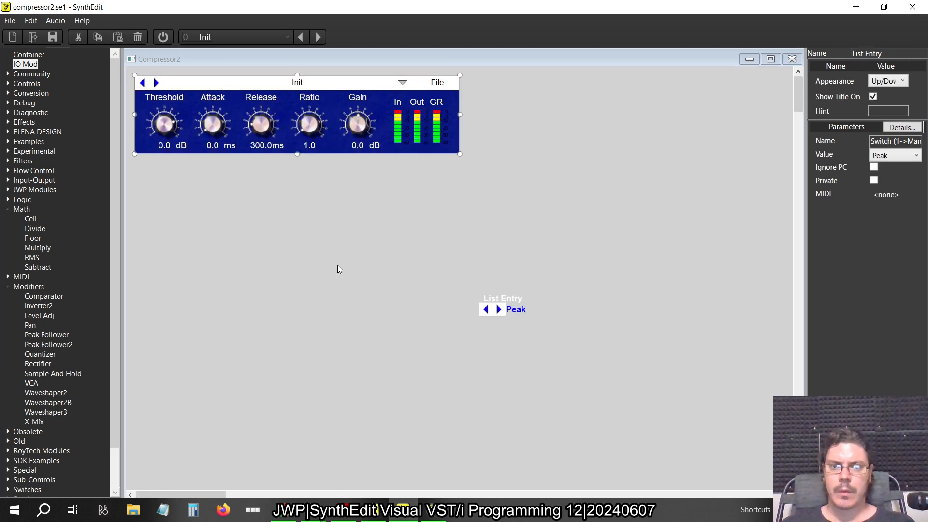
In the older SynthEdit version, close Level Detection and open the reference Compressor's panel to examine its control layout
key("alt+Tab")
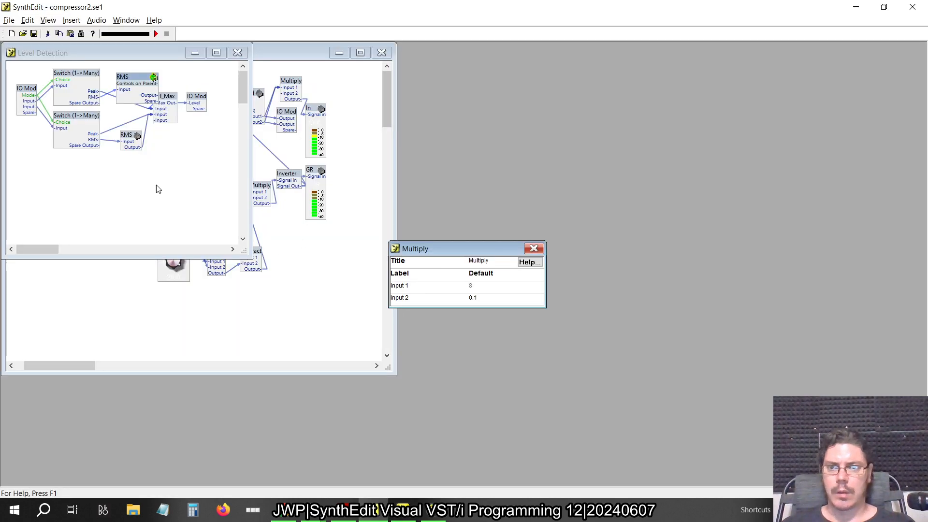
left_click(534, 248)
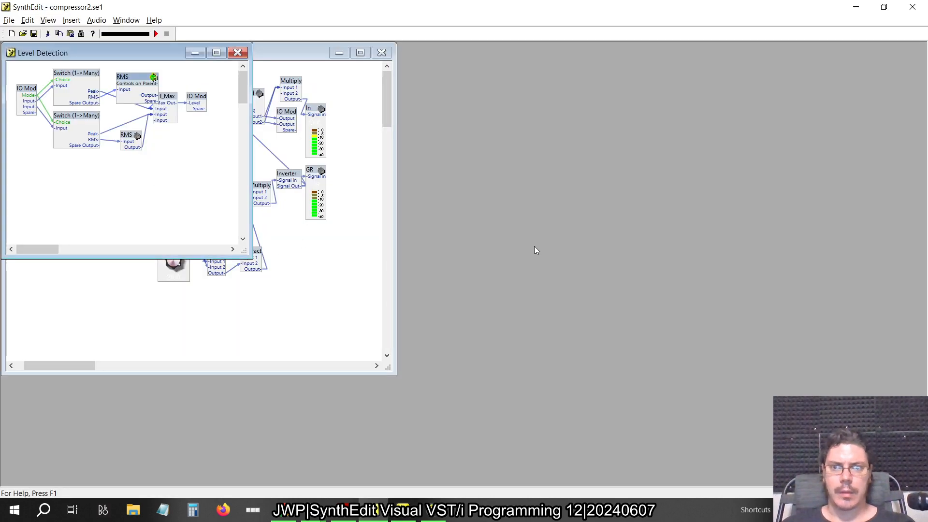
left_click(237, 51)
right_click(244, 151)
left_click(295, 250)
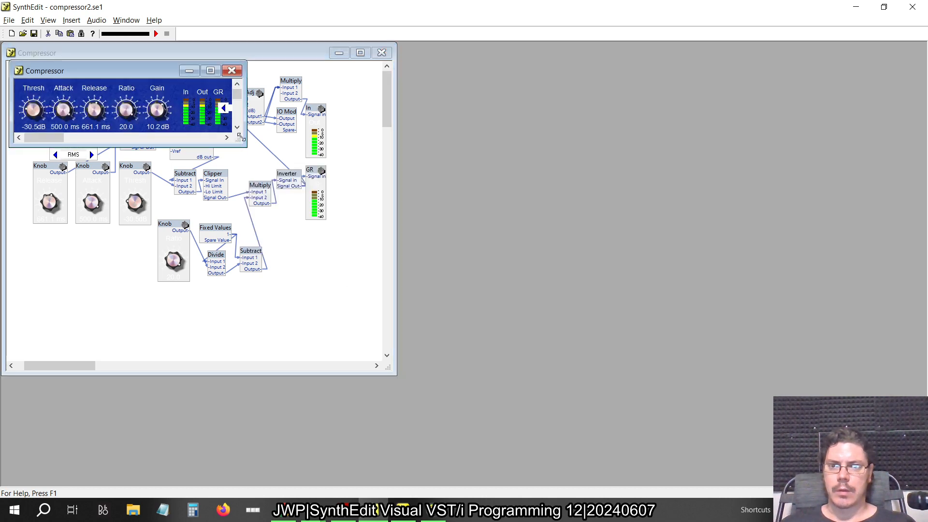
key("alt+Tab")
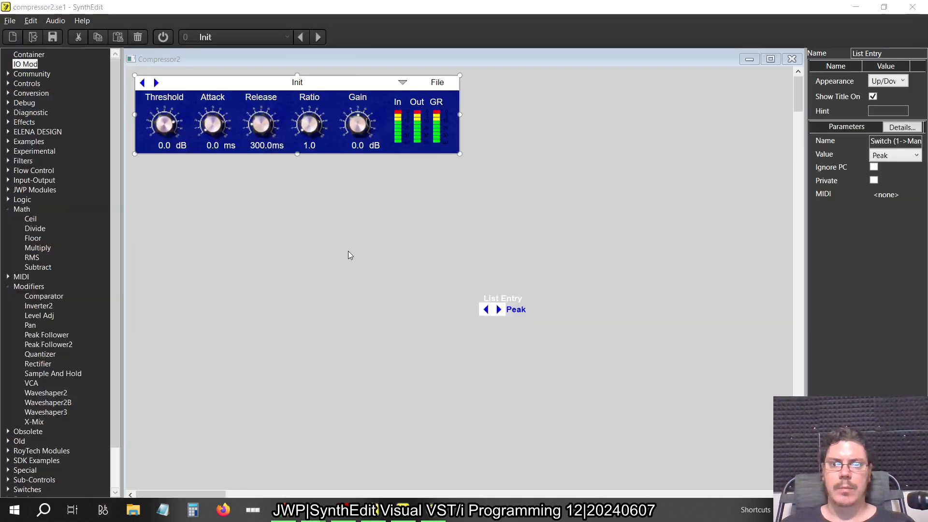
Widen the Compressor2 panel beyond the GR meter and rename the List Entry to Mode, checking the reference compressor in the older SynthEdit
left_click_drag(460, 115, 516, 129)
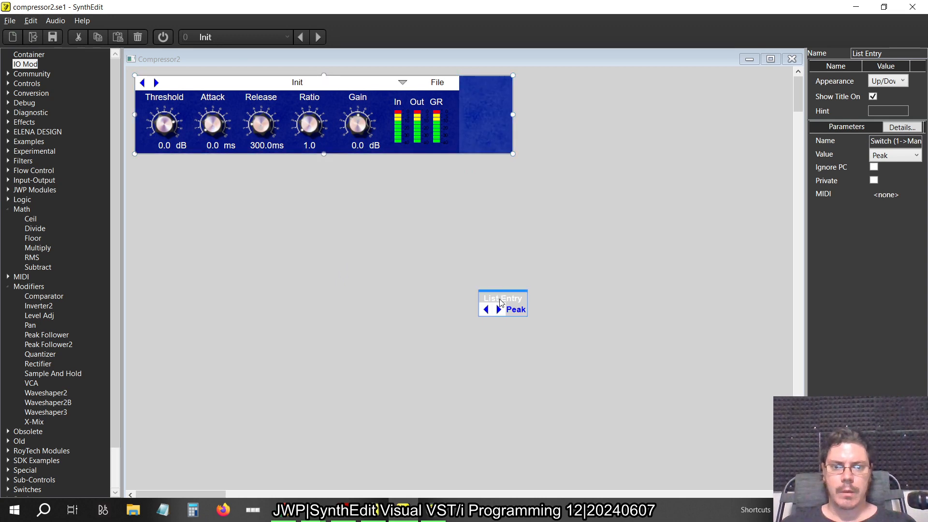
key("alt+Tab")
left_click(431, 127)
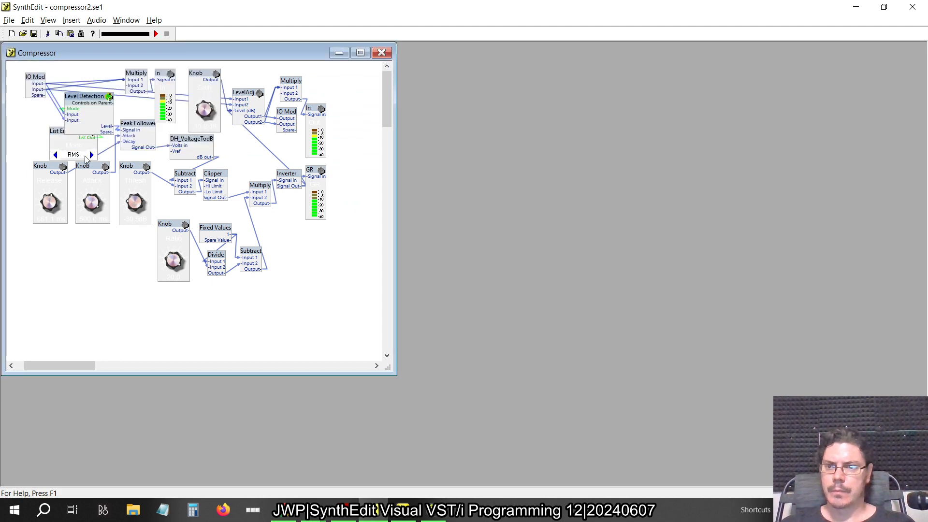
key("alt+Tab")
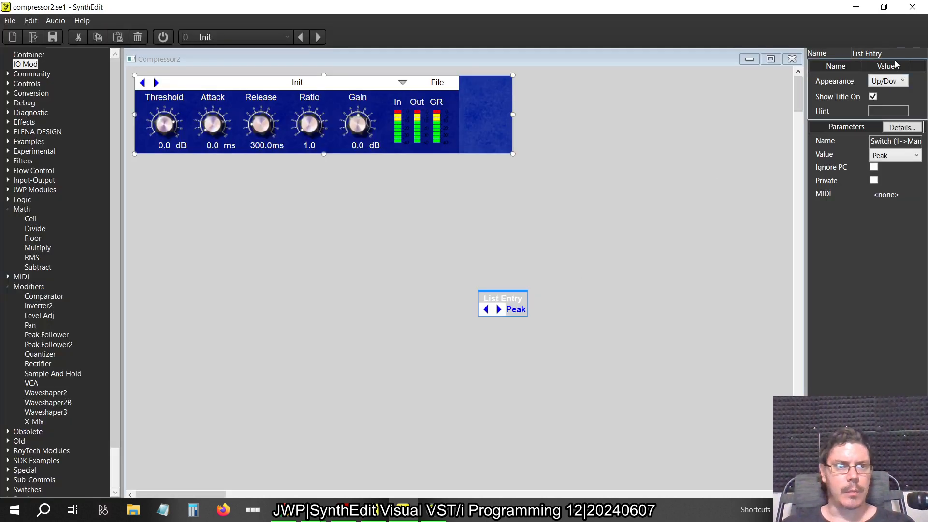
left_click_drag(896, 54, 770, 42)
type("Mode")
key("Return")
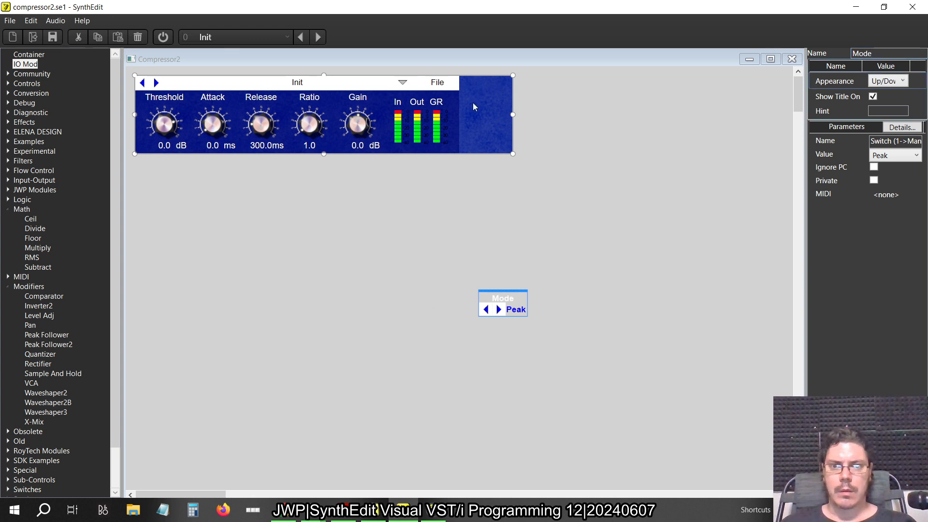
Place the Mode list in the empty panel area beside the GR meter and widen the panel slightly to fit it
left_click(454, 102)
left_click(498, 283)
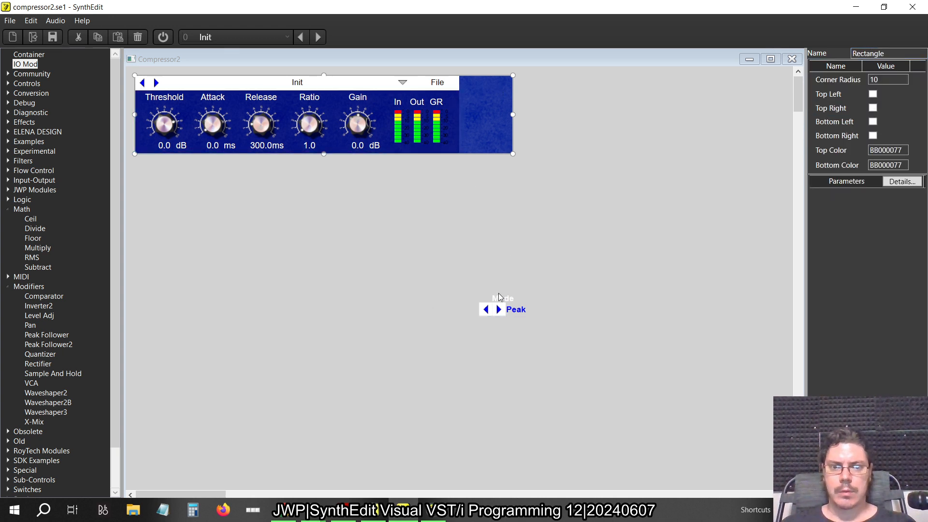
left_click(499, 299)
left_click_drag(502, 299, 483, 111)
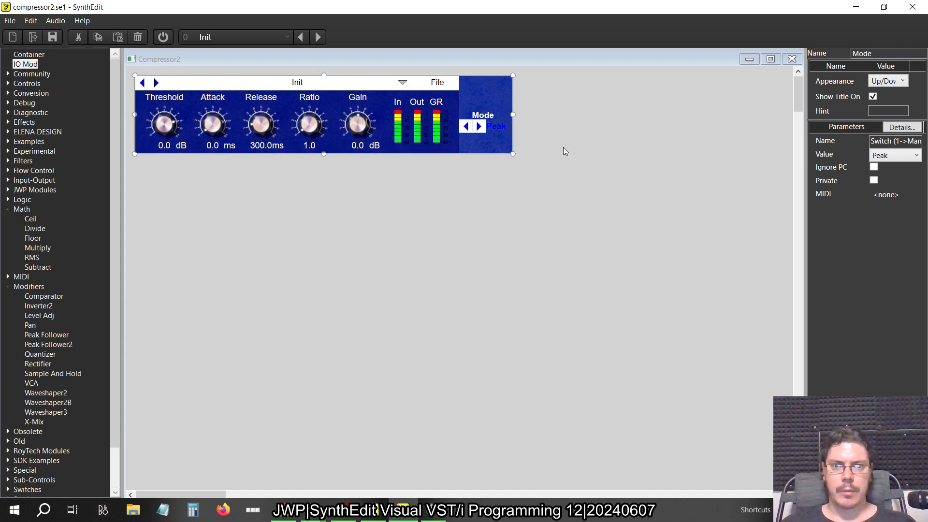
left_click_drag(513, 115, 89, 60)
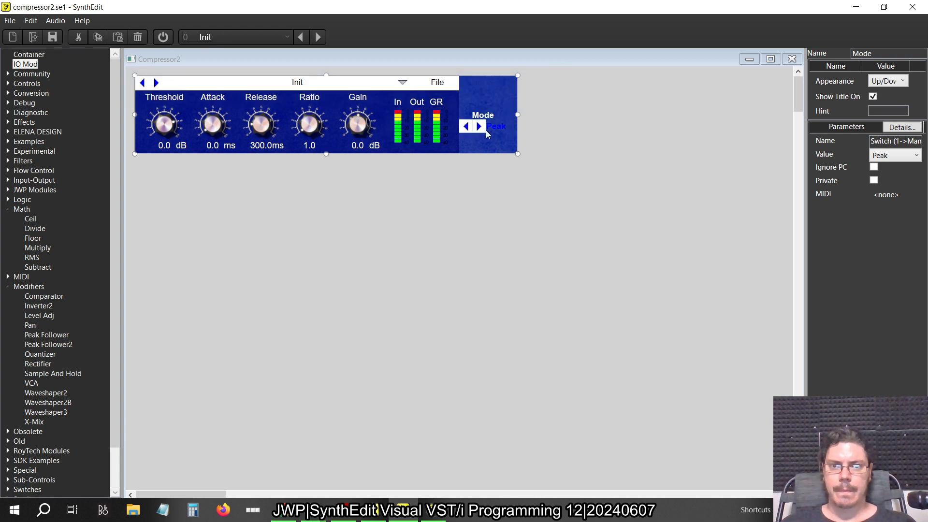
Stretch the white preset bar across the widened panel, move its dropdown arrow and File label outward, and centre the preset name
left_click(296, 75)
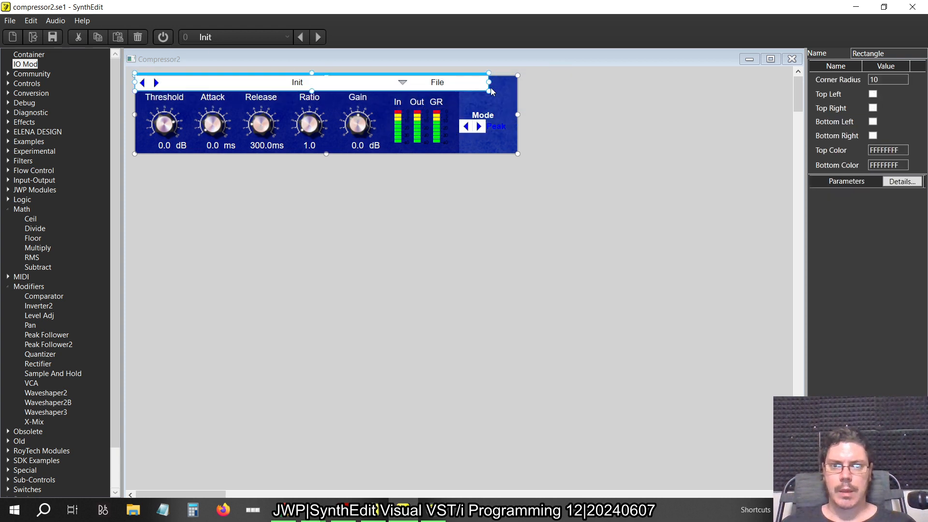
left_click_drag(580, 130, 481, 74)
left_click(314, 79)
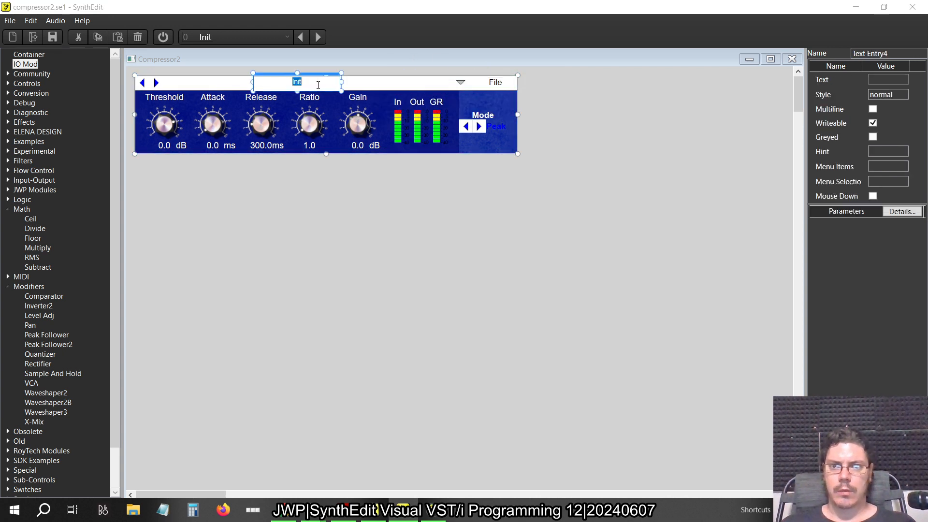
left_click_drag(314, 79, 342, 79)
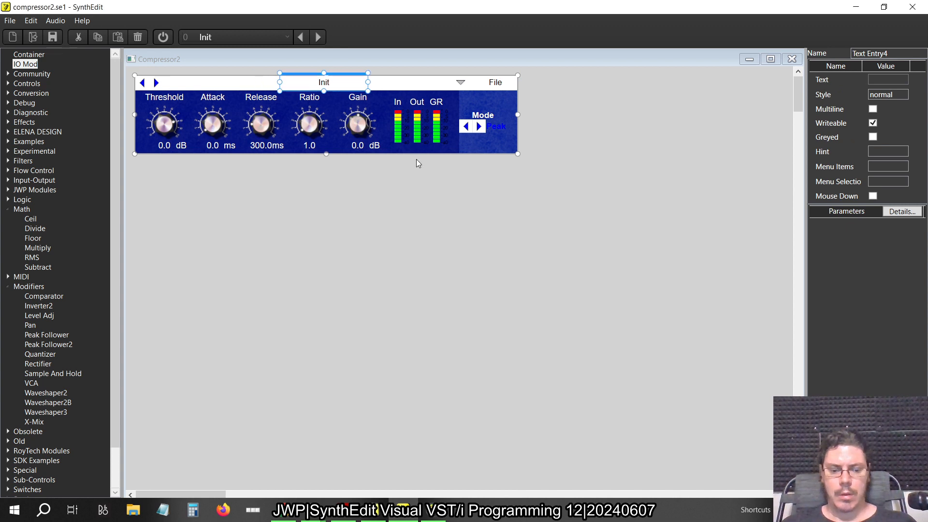
key("Right")
key("Right")
key("Right")
left_click(619, 271)
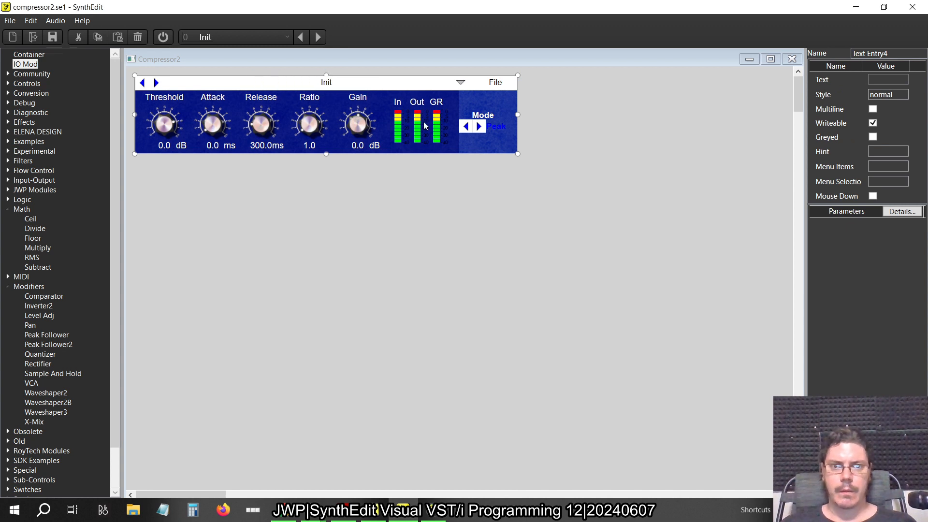
Stretch the dark blue background rectangle across the widened Compressor2 panel to cover the area behind the Mode selector, and close the panel
left_click(332, 147)
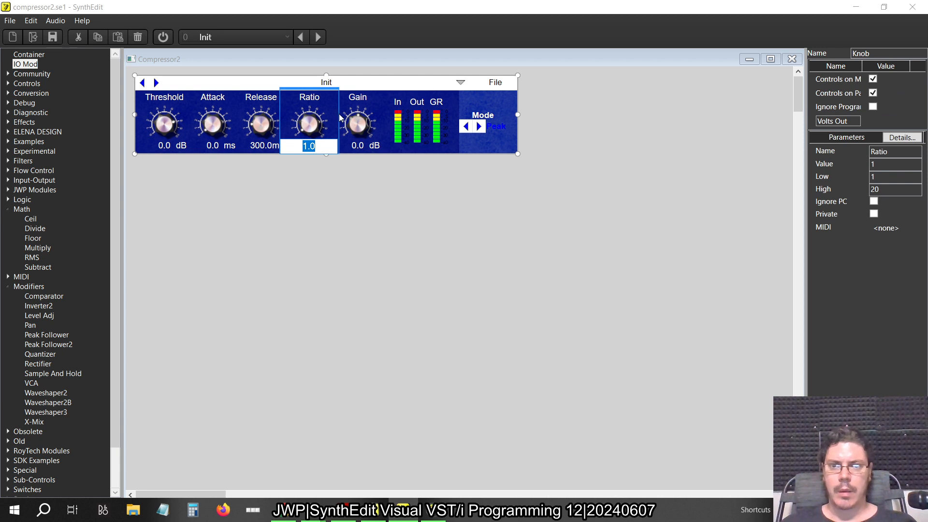
left_click(459, 148)
left_click(458, 150)
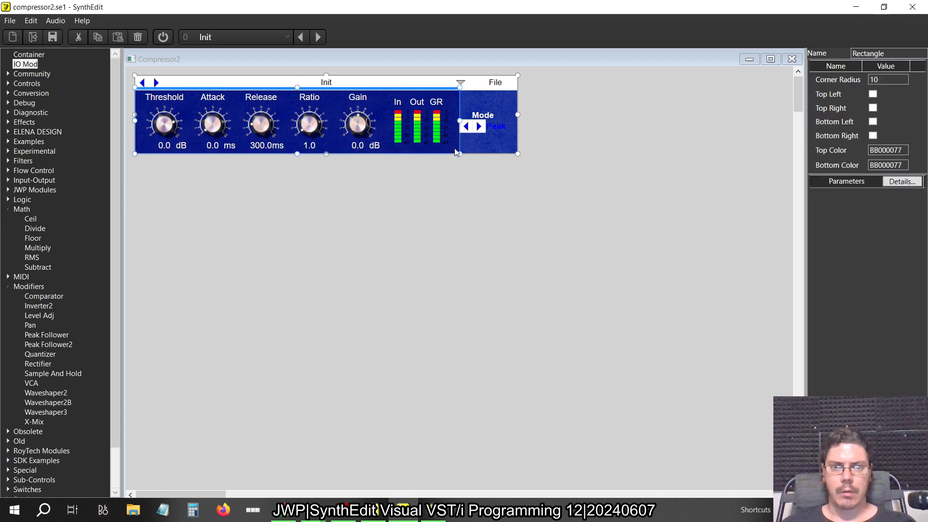
left_click_drag(460, 121, 519, 120)
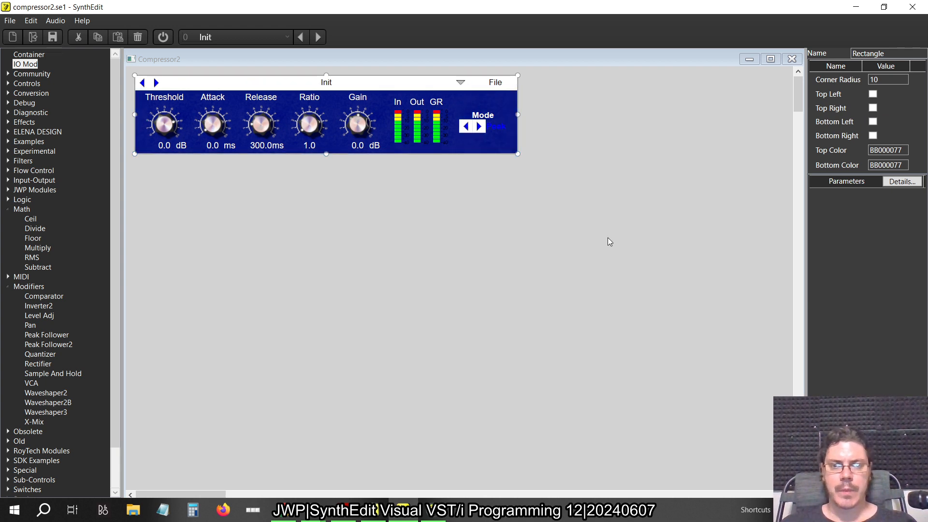
left_click(482, 127)
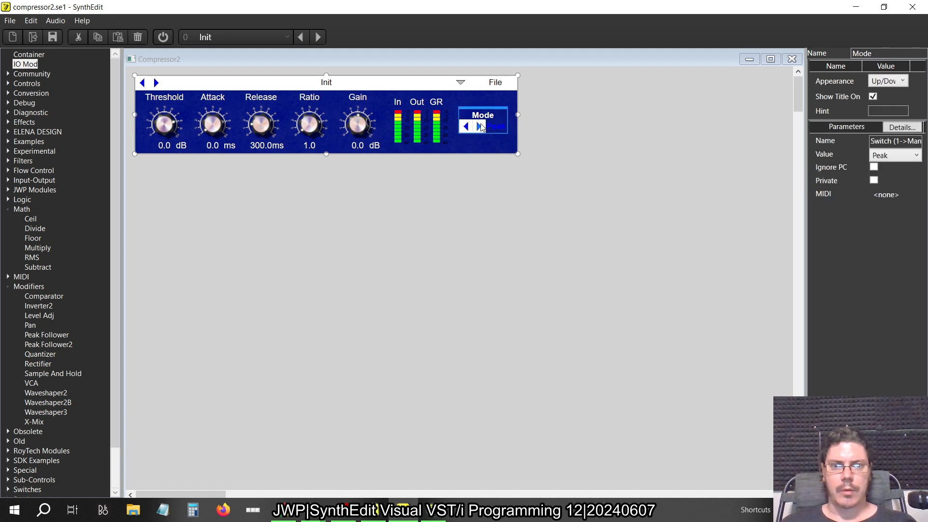
left_click(481, 126)
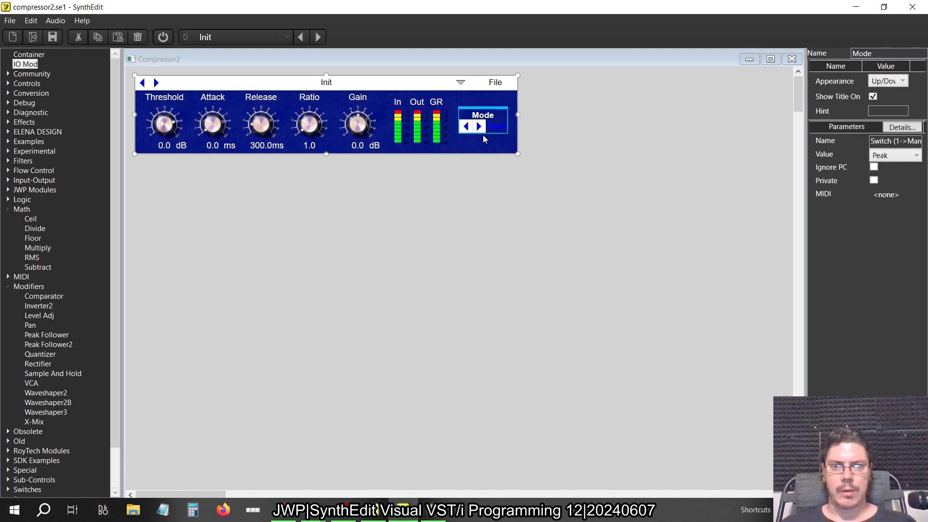
left_click(792, 59)
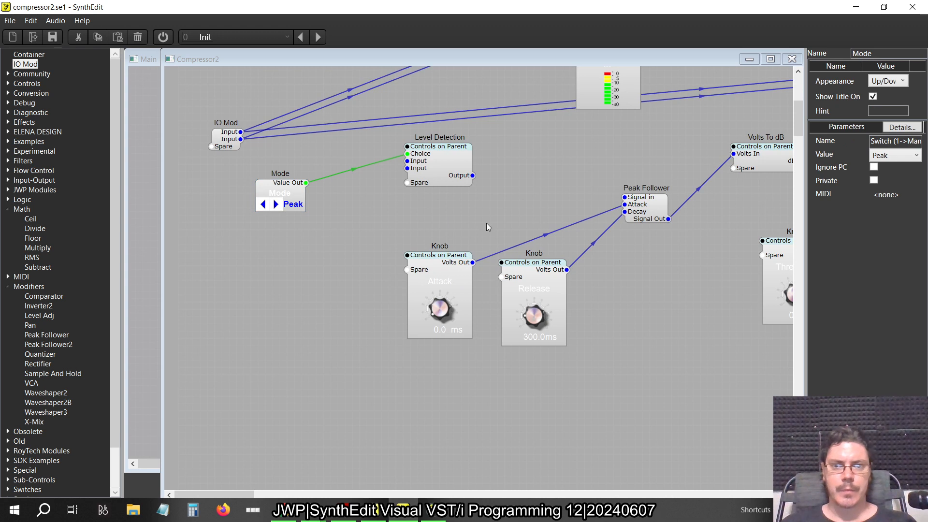
Connect both IO Mod inputs to Level Detection and its output to the Peak Follower's Signal in, and close the Compressor2 structure
scroll(487, 223, "up", 3)
left_click_drag(450, 314, 480, 320)
mouse_move(437, 297)
left_mouse_down()
mouse_move(379, 312)
mouse_move(249, 264)
mouse_move(299, 282)
mouse_move(448, 296)
mouse_move(449, 311)
left_mouse_up()
left_click_drag(501, 317, 625, 327)
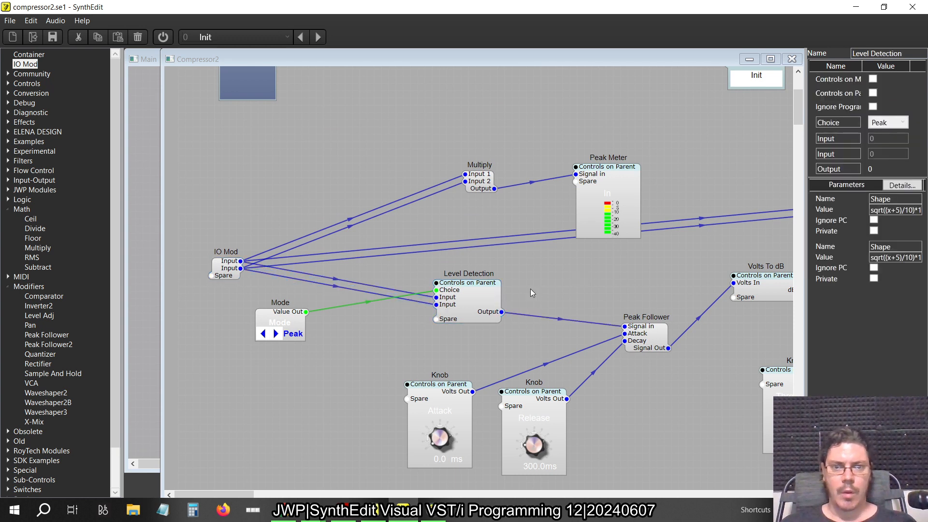
left_click(792, 58)
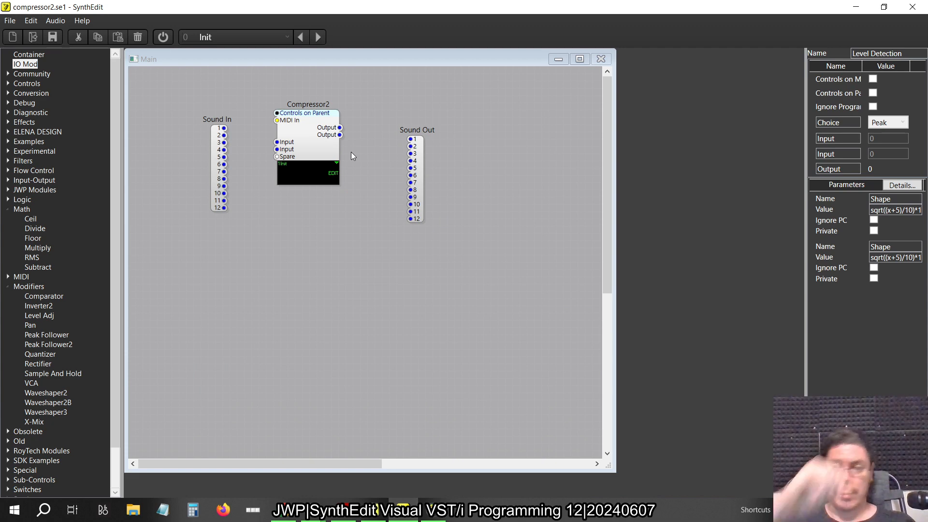
Export the project as a VST3 plugin with Compressor2 as product and filename and a changed plugin ID, saving the file first
left_click(11, 23)
left_click(11, 22)
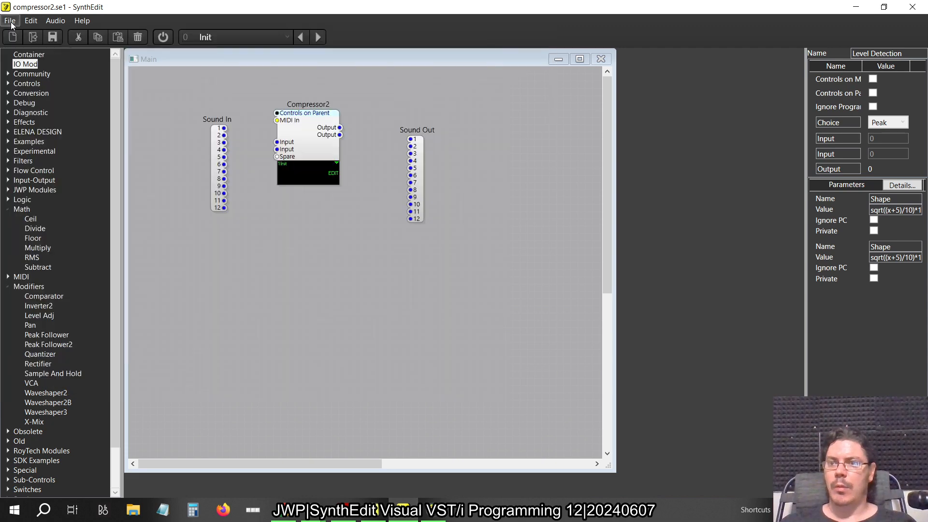
left_click(12, 24)
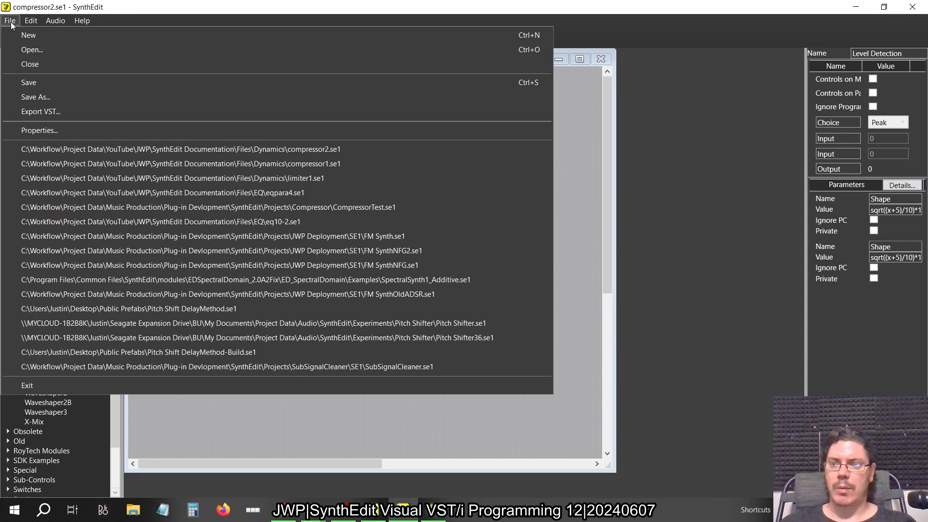
left_click(11, 23)
left_click(11, 23)
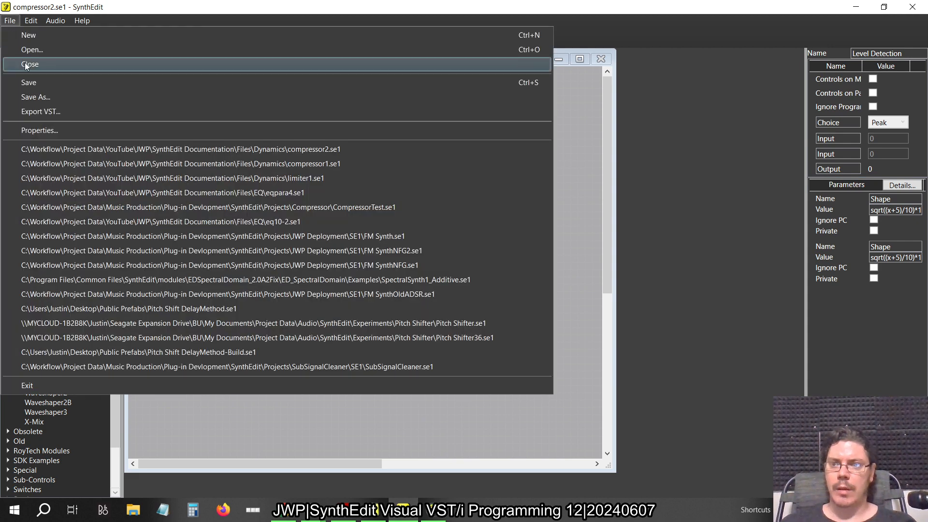
left_click(40, 111)
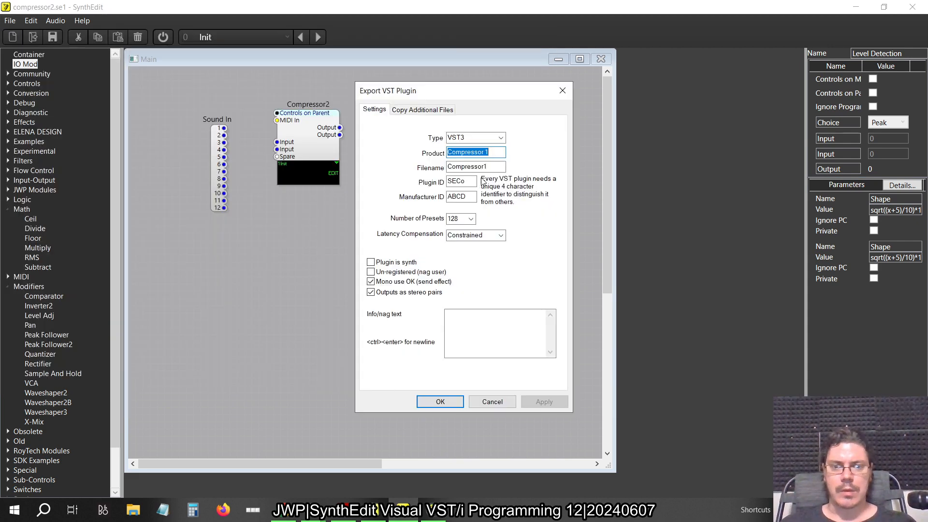
left_click(497, 152)
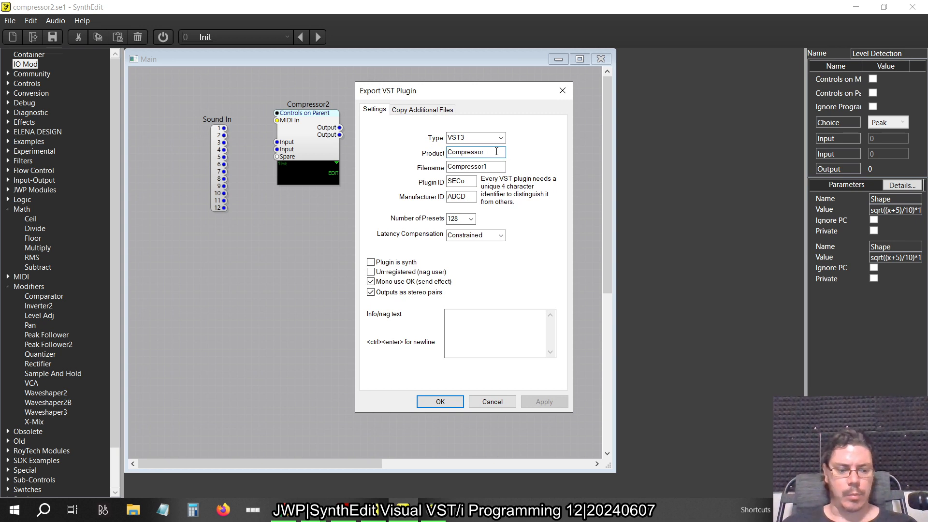
left_click(497, 170)
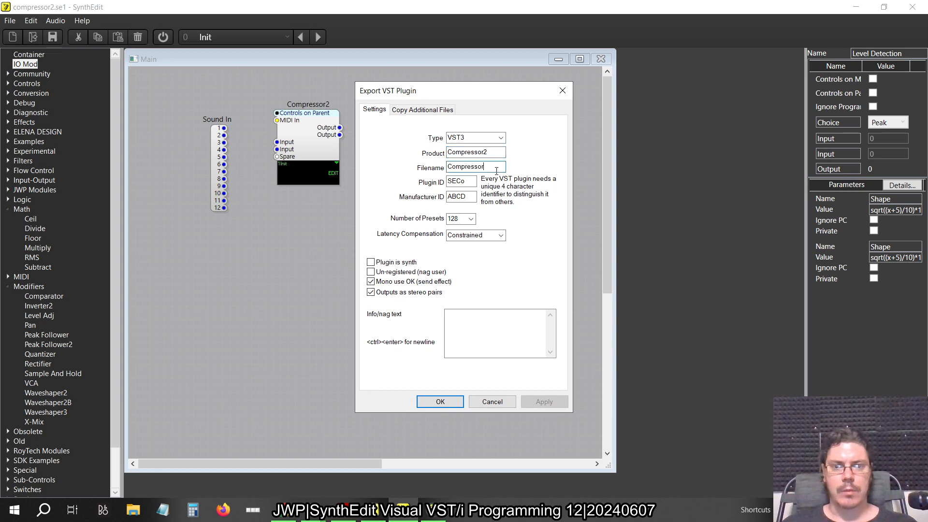
left_click(468, 181)
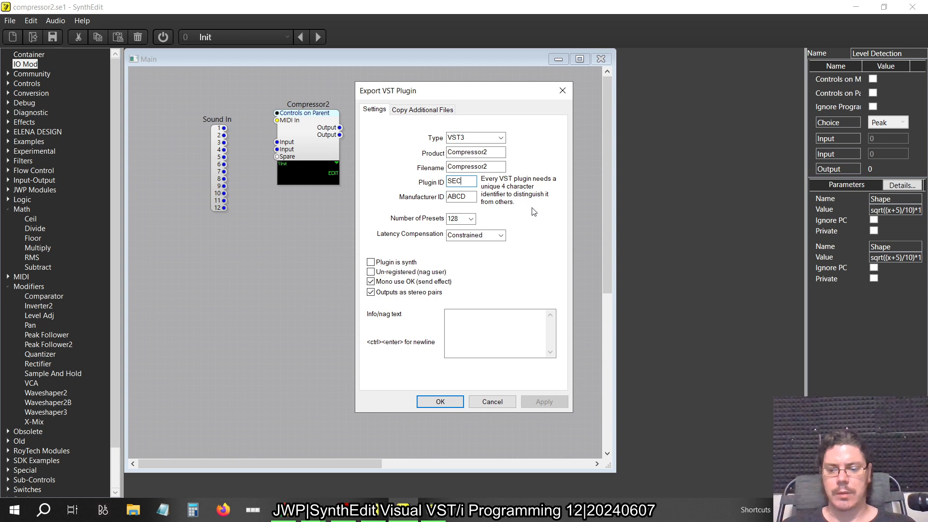
left_click(441, 403)
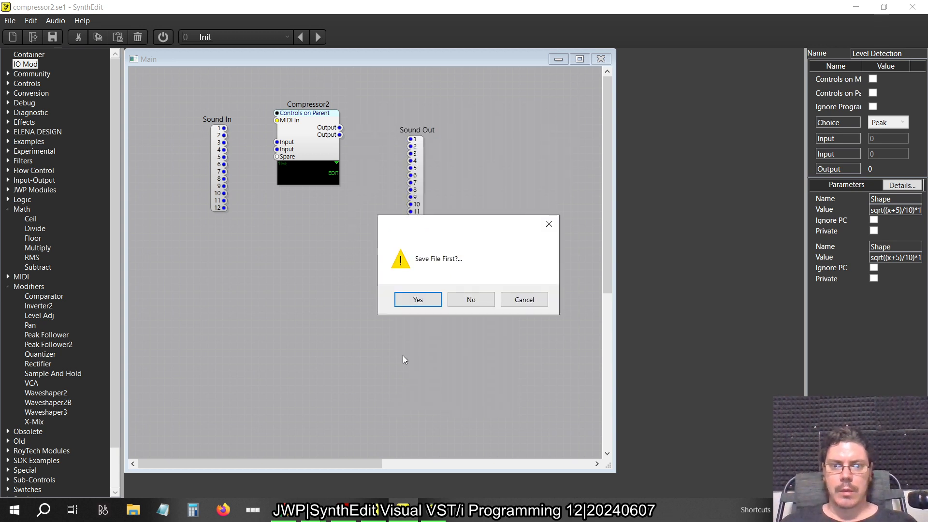
left_click(430, 300)
Switch to FL Studio, run a fast scan refresh of the installed plugin list, and hide the browser
key("alt+Tab")
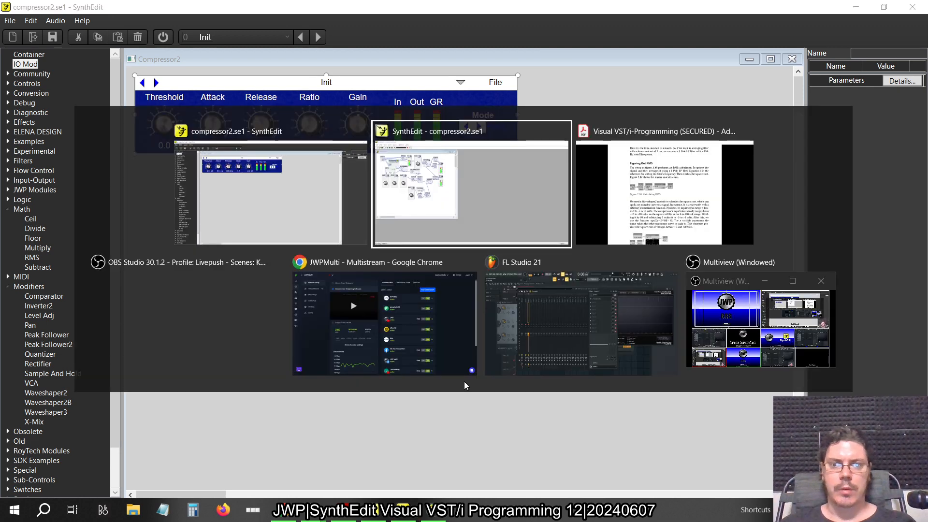
key("Tab")
key("Tab")
key("Tab")
key("Tab")
key("Tab")
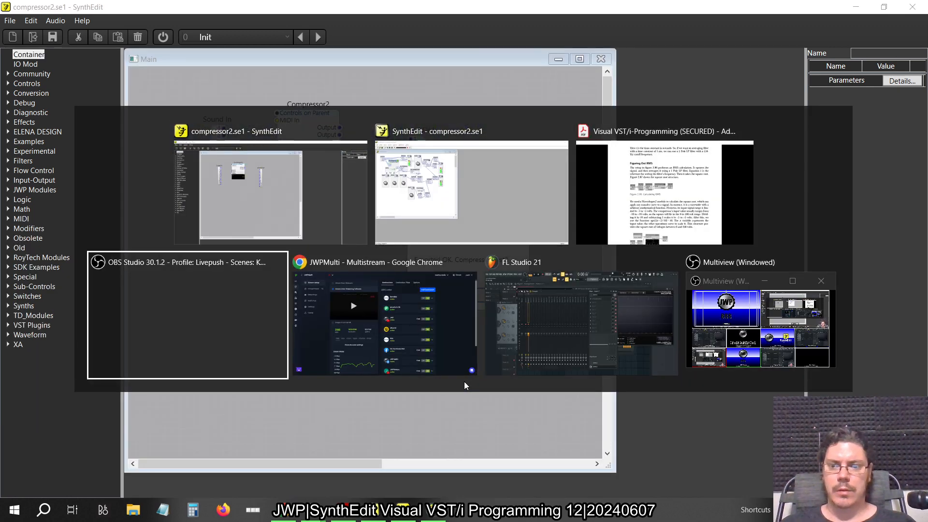
key("alt+shift+Tab")
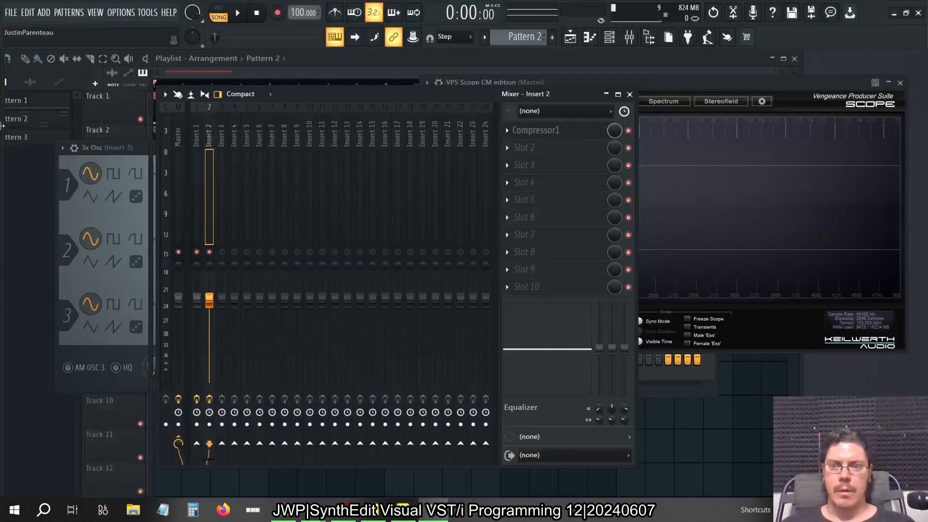
mouse_move(70, 127)
right_click(71, 144)
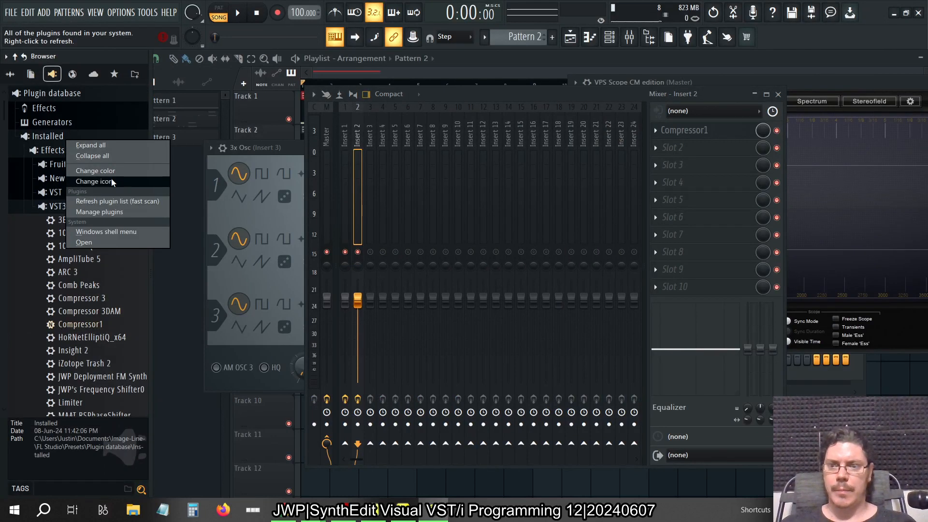
left_click(110, 199)
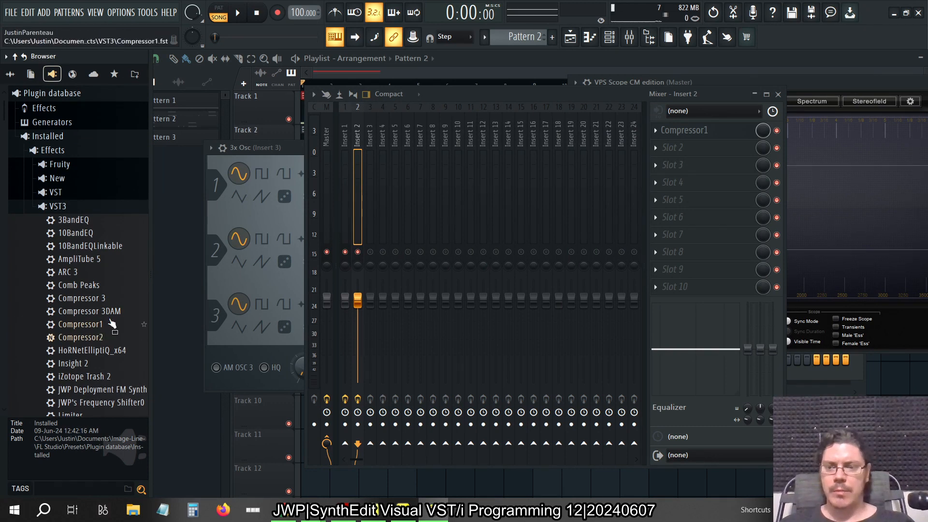
key("alt+F8")
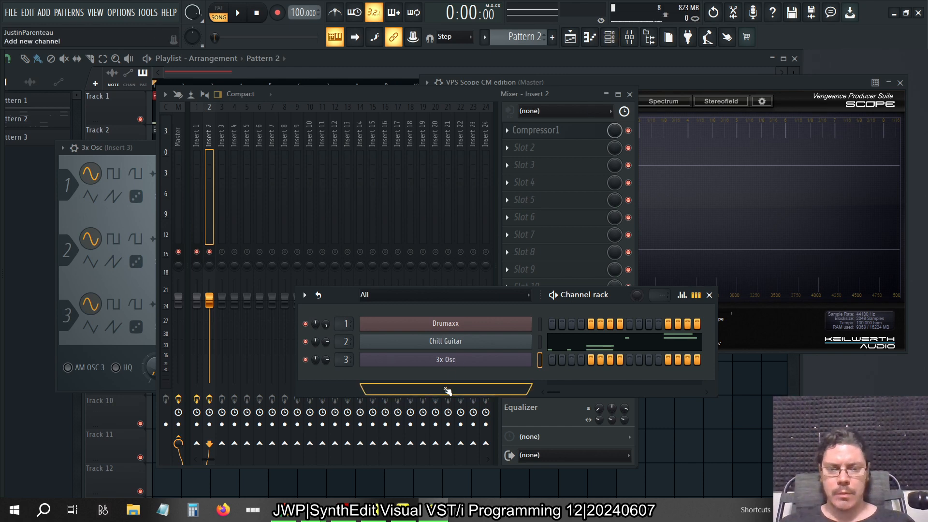
Add a FLEX instrument to the channel rack and move its window so the whole interface is in view
left_click(448, 391)
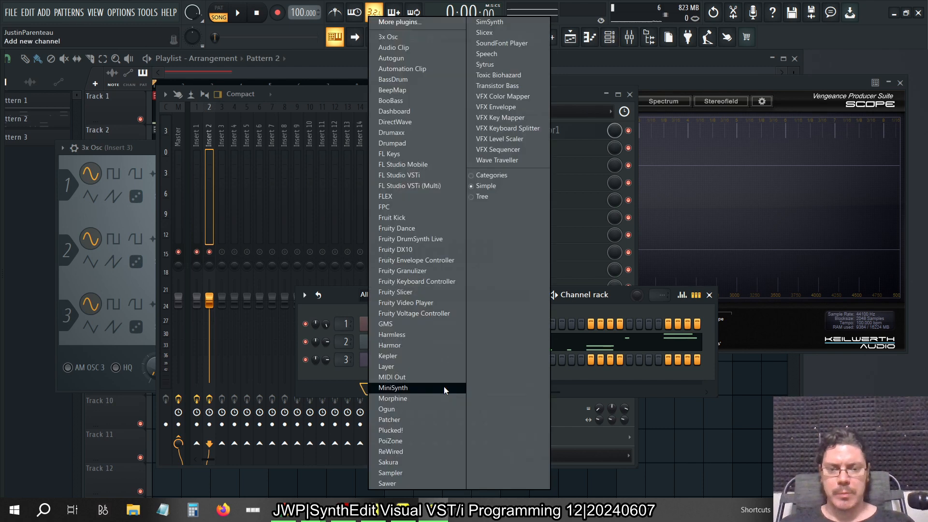
left_click(411, 197)
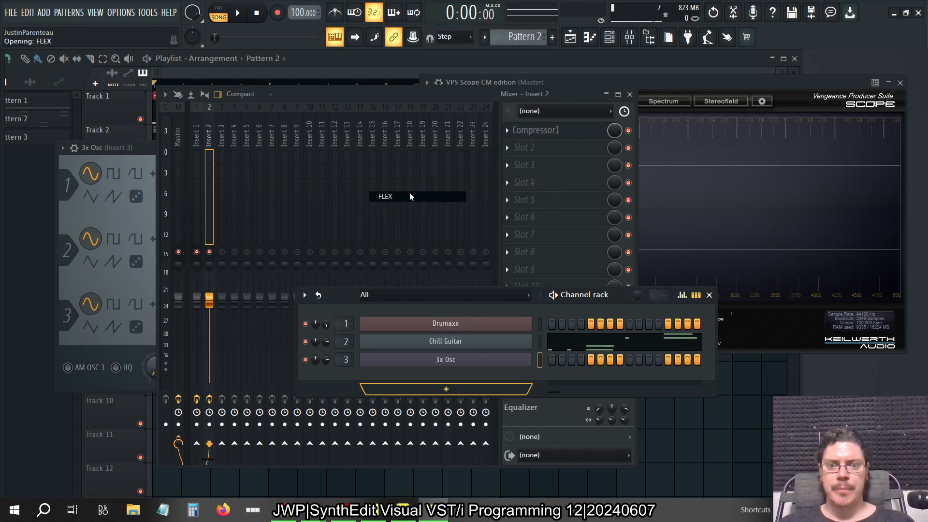
left_click_drag(317, 162, 420, 95)
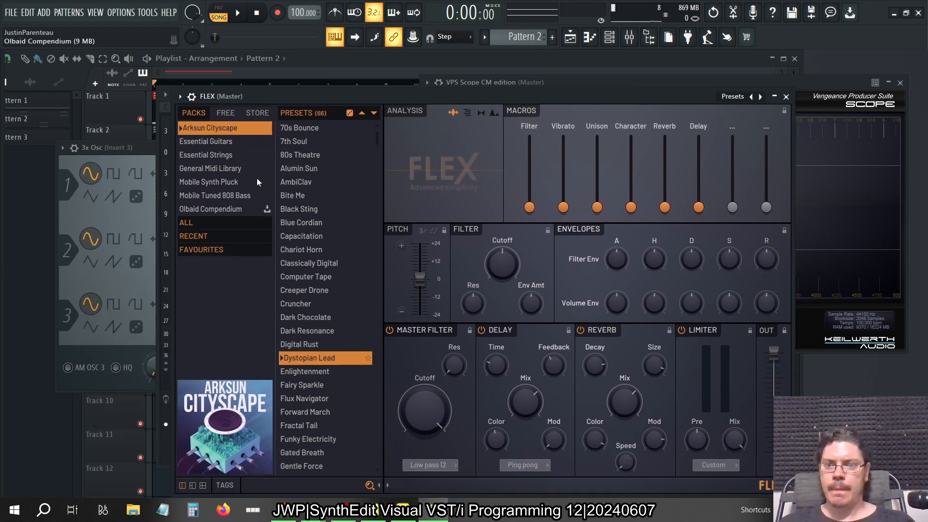
Check the Essential Guitars presets in FLEX and download the free Essential Bass Guitars pack
left_click(229, 141)
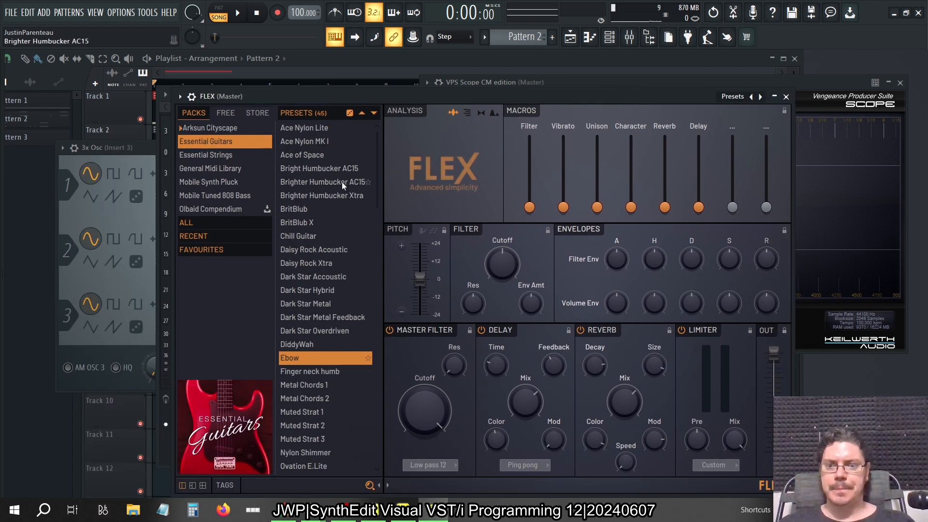
scroll(341, 182, "down", 6)
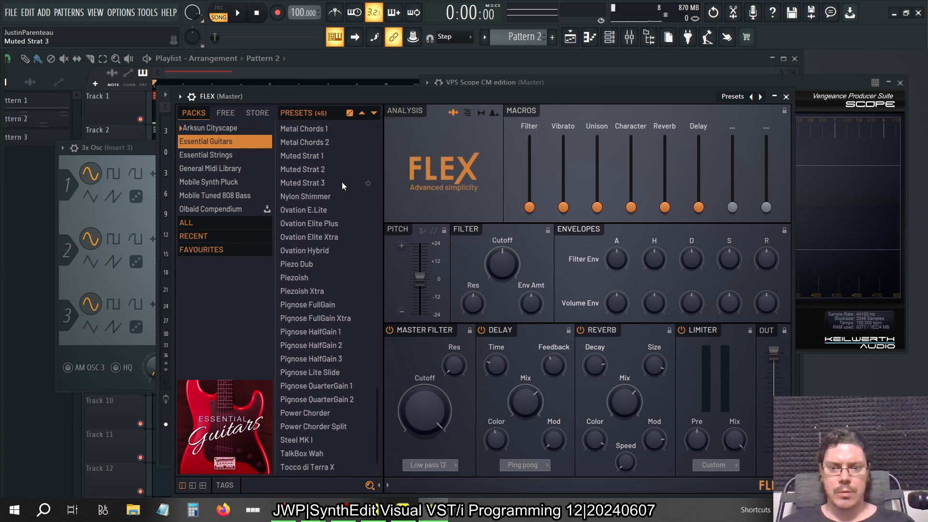
scroll(341, 182, "up", 6)
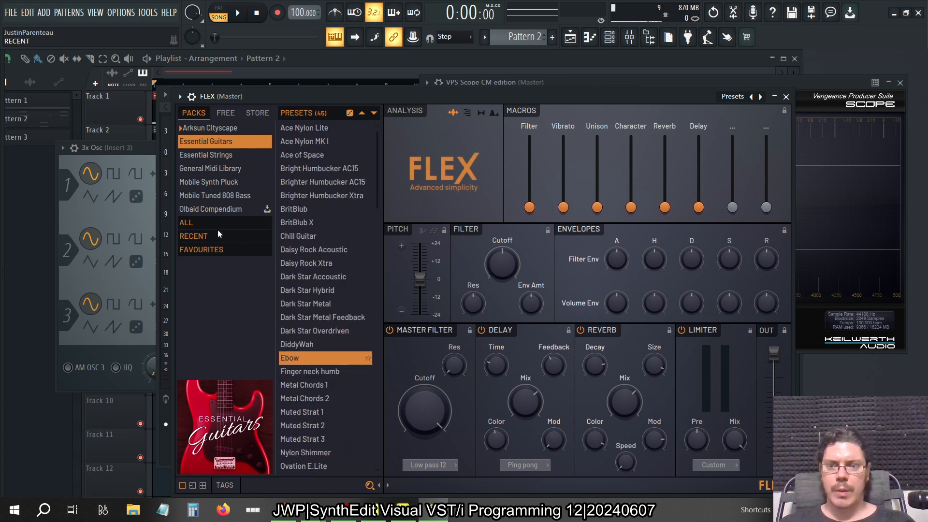
left_click(194, 223)
left_click(226, 114)
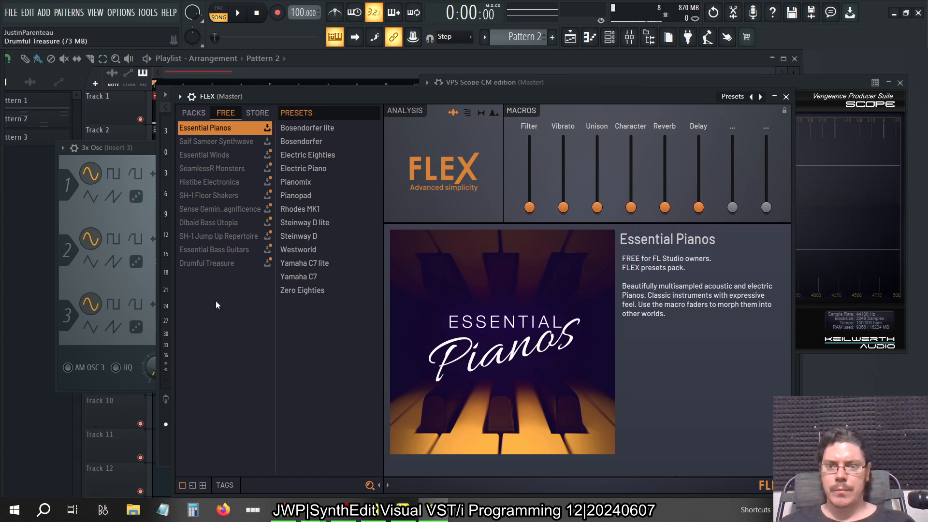
left_click(220, 251)
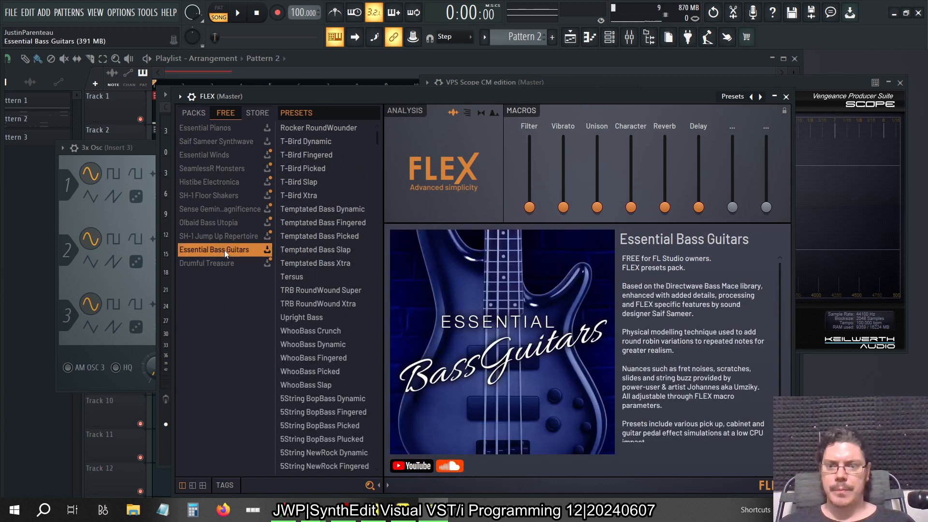
left_click(268, 250)
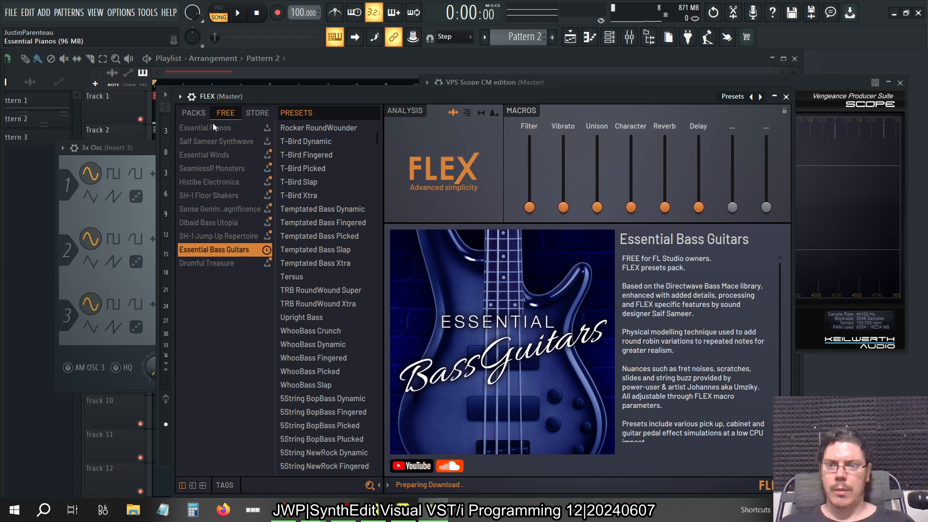
Load the Golden Eden Slap preset from the Essential Bass Guitars pack in FLEX, briefly playing the song during the preset search
left_click(196, 116)
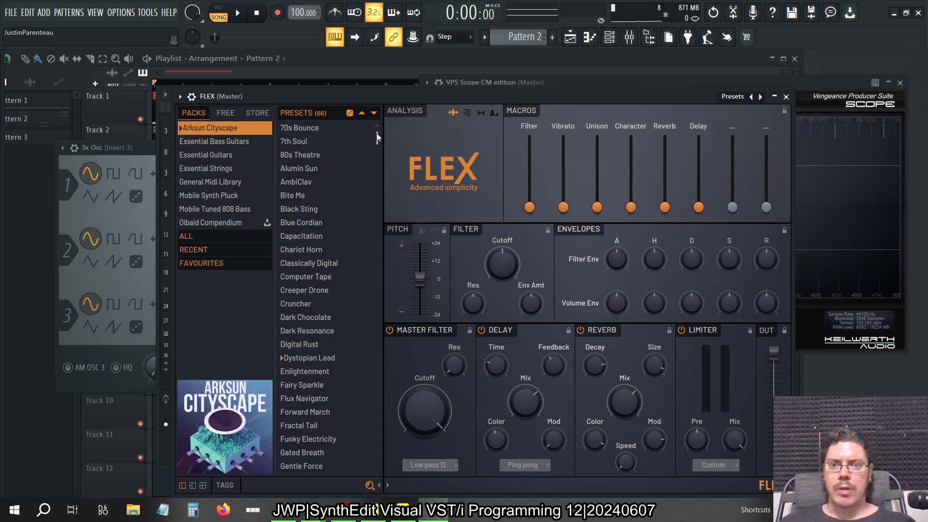
left_click(248, 142)
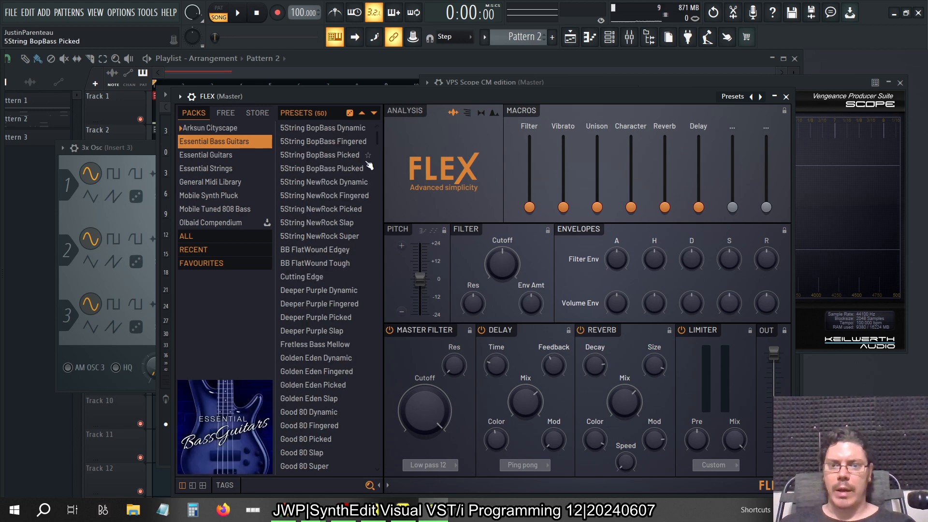
mouse_move(378, 141)
left_mouse_down()
mouse_move(387, 252)
mouse_move(376, 462)
mouse_move(370, 380)
mouse_move(351, 323)
mouse_move(381, 138)
left_mouse_up()
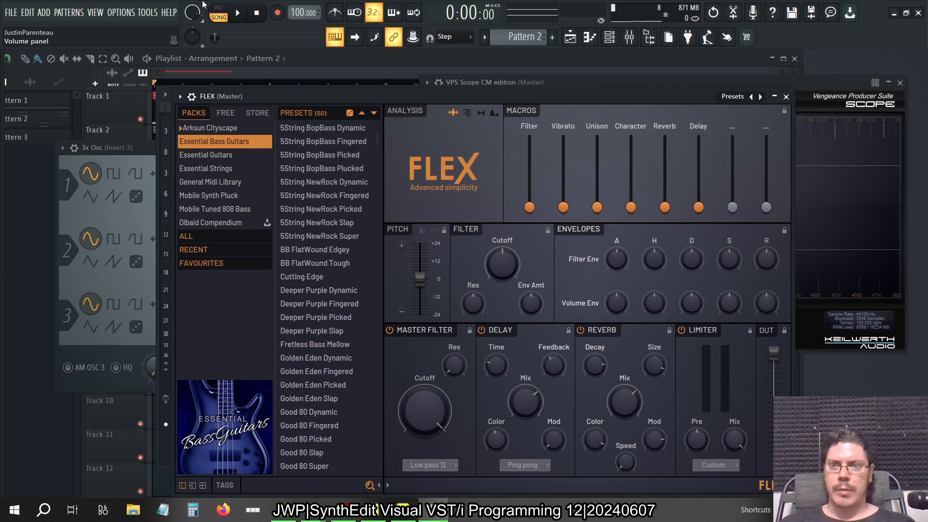
left_click(237, 13)
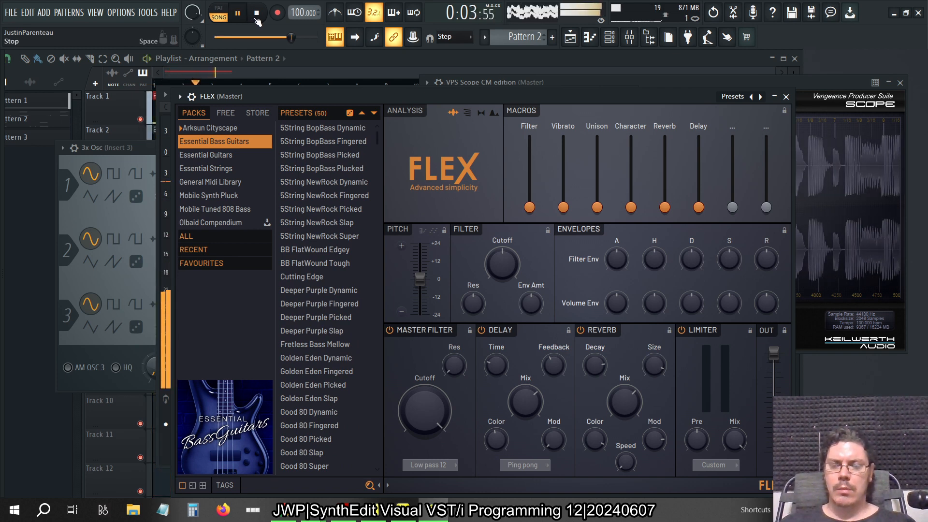
left_click(257, 13)
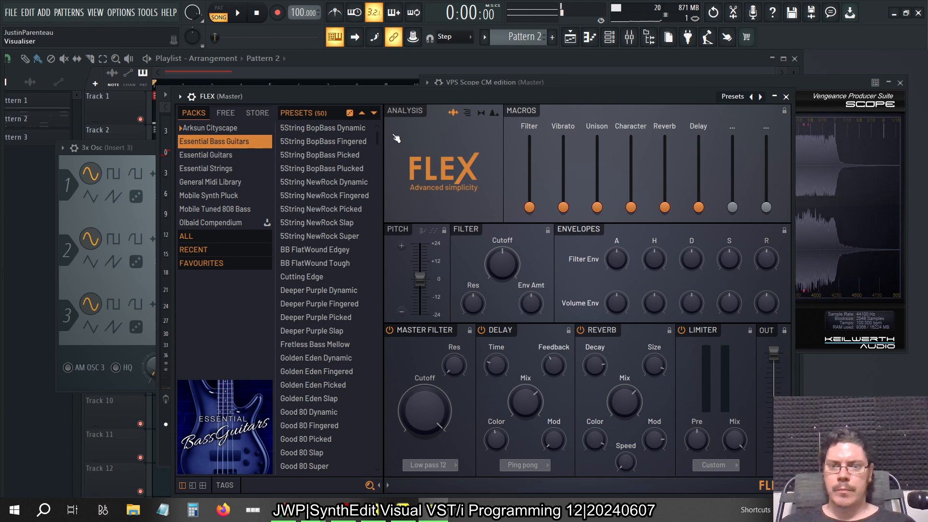
left_click_drag(377, 138, 381, 255)
left_click(329, 282)
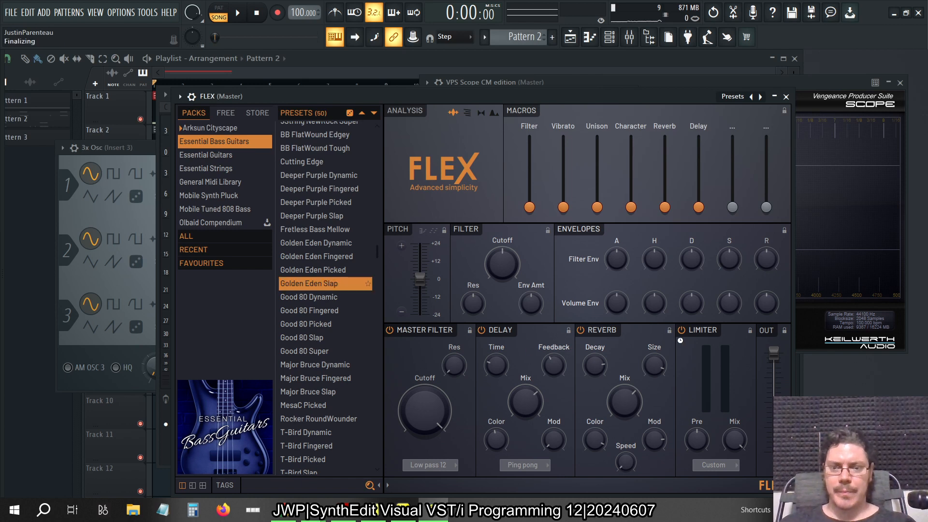
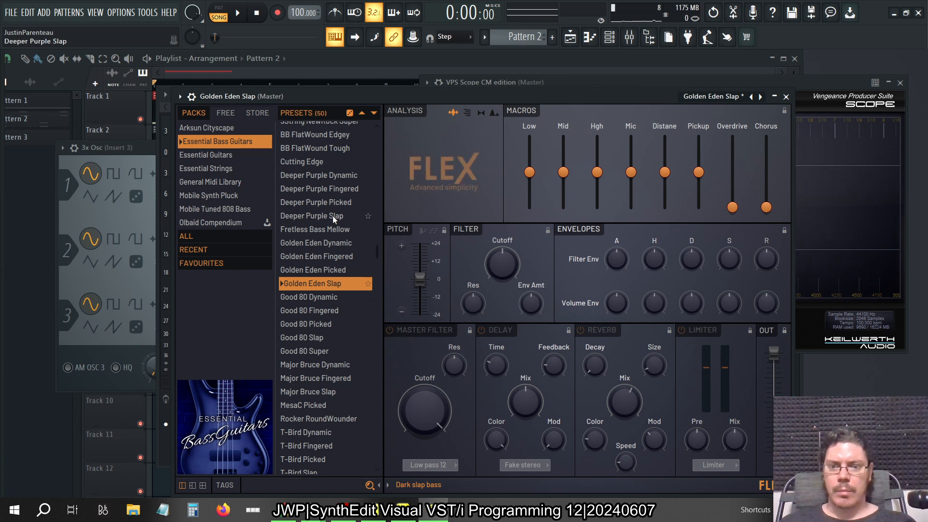
Load the Good 80 Slap preset in FLEX and audition it with a few notes
left_click(314, 337)
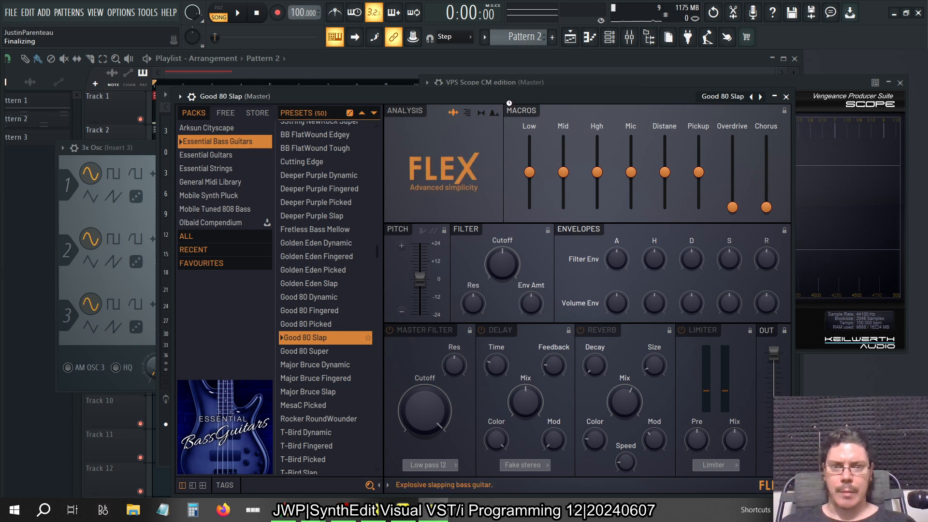
key("c")
key("c")
key("c")
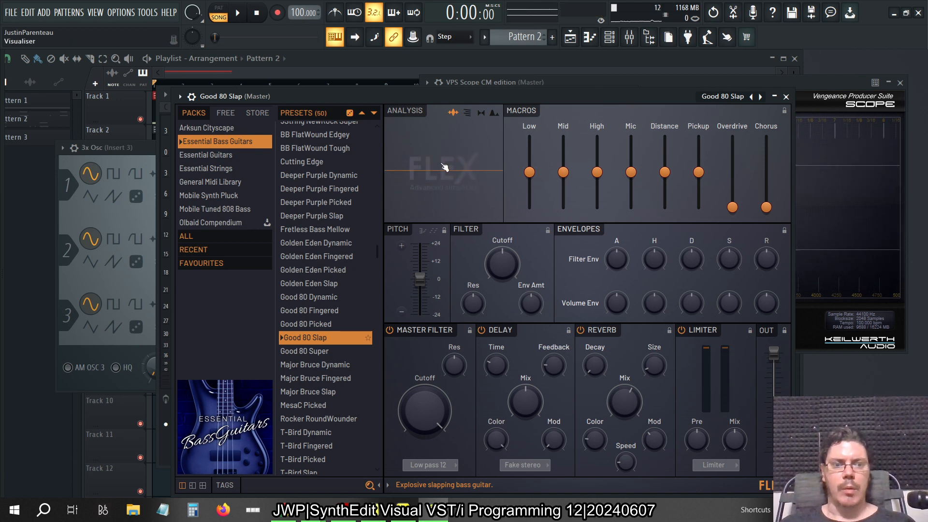
Switch off the preset's limiter, reverb, delay and master filter in FLEX
left_click(703, 330)
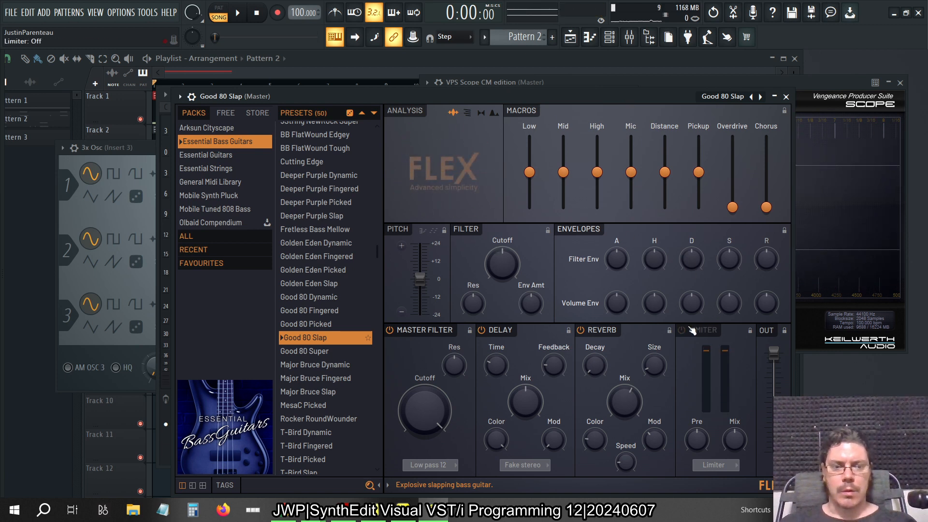
left_click(601, 330)
left_click(499, 330)
left_click(450, 332)
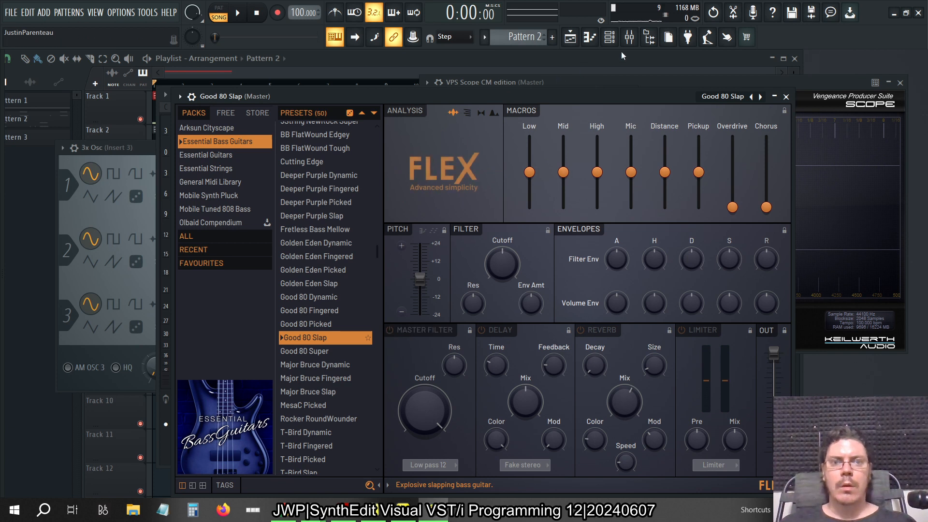
Create Pattern 3 and paste the Chill Guitar notes into the Good 80 Slap channel
left_click(610, 37)
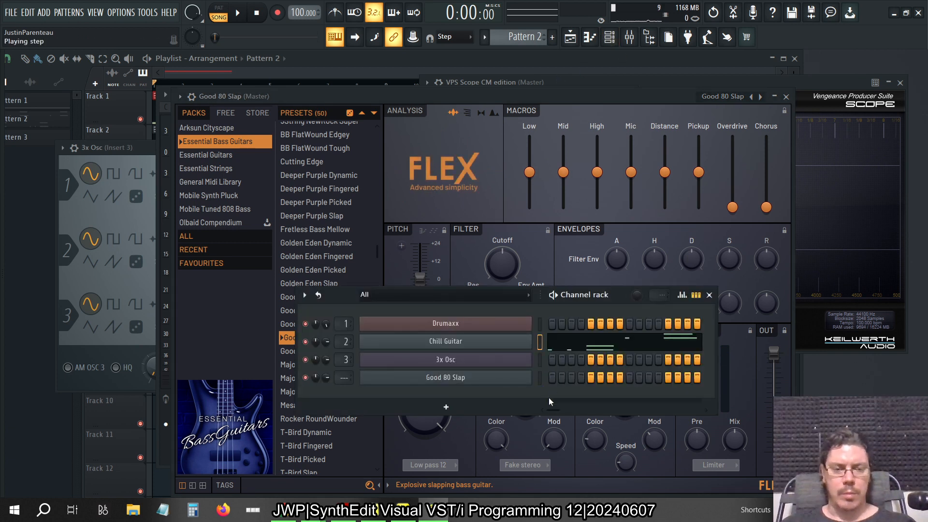
key("KP_Add")
left_click(541, 383)
key("ctrl+v")
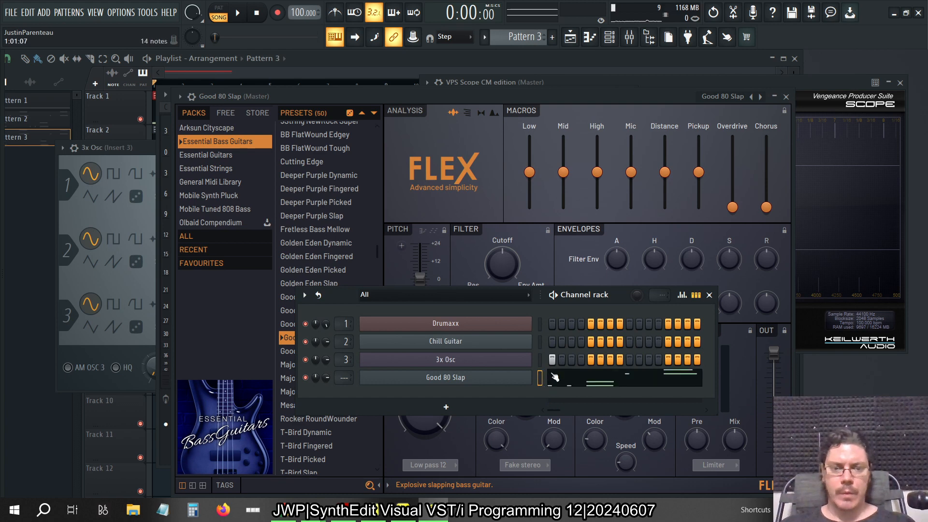
Delete the E4 and E5 notes from the Good 80 Slap piano roll and apply Quick legato to the remaining notes
left_click(574, 386)
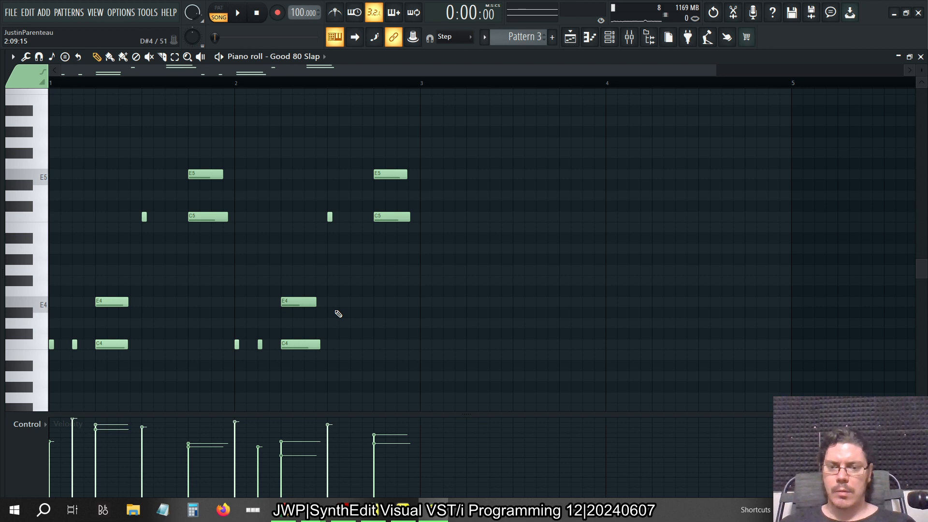
left_click_drag(341, 310, 98, 283)
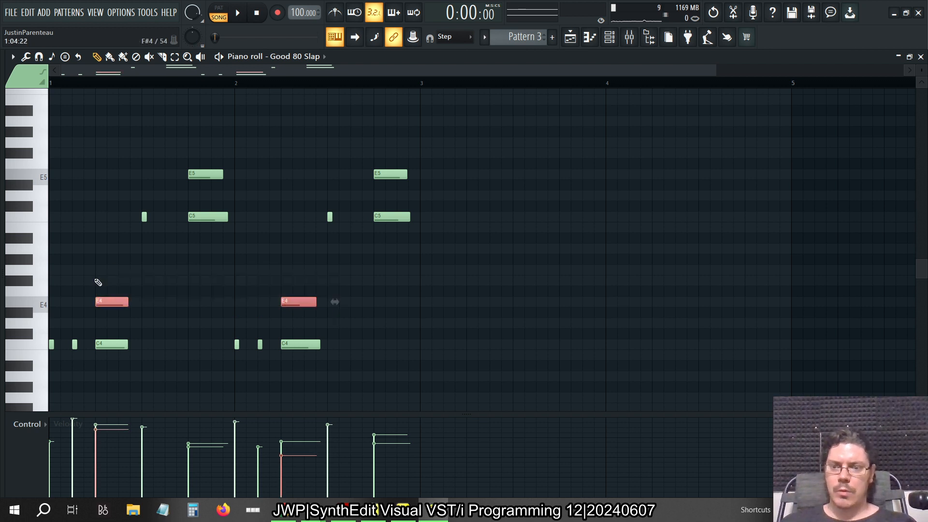
left_click_drag(259, 205, 181, 147)
left_click_drag(442, 184, 370, 155)
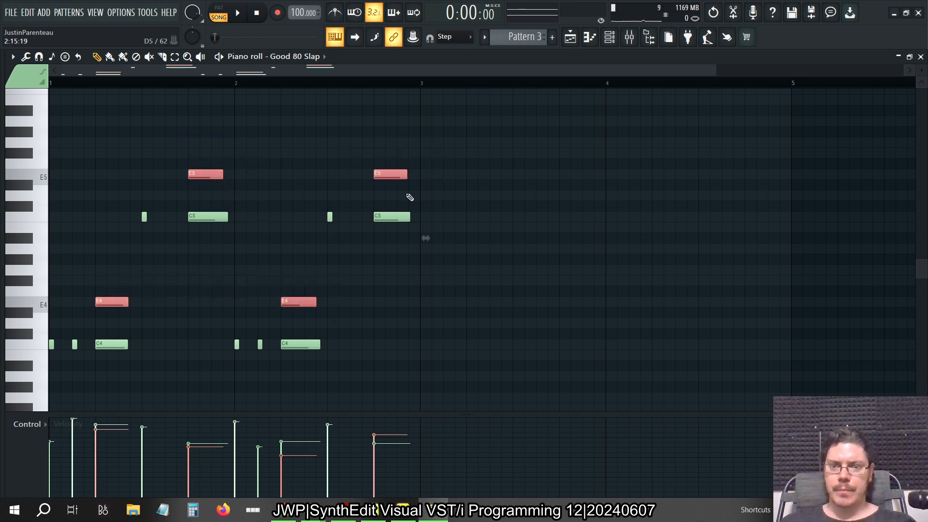
key("Delete")
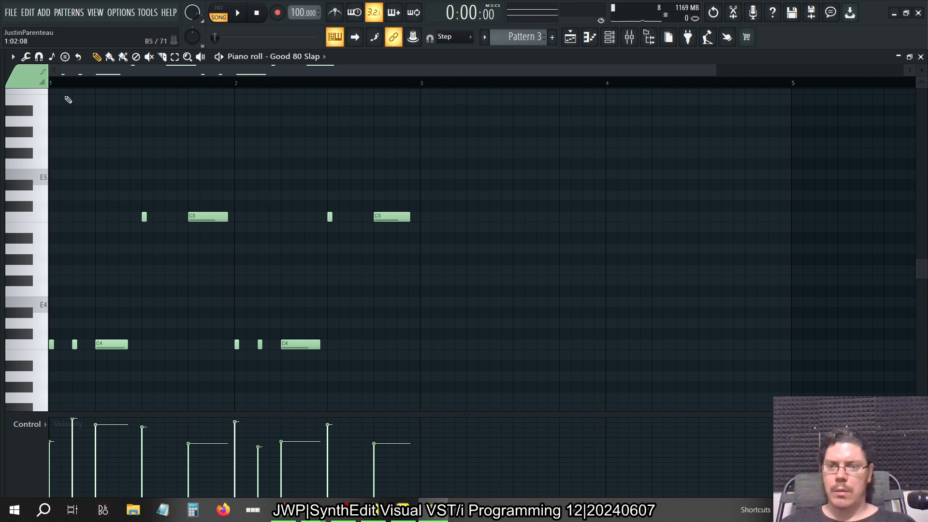
left_click(25, 57)
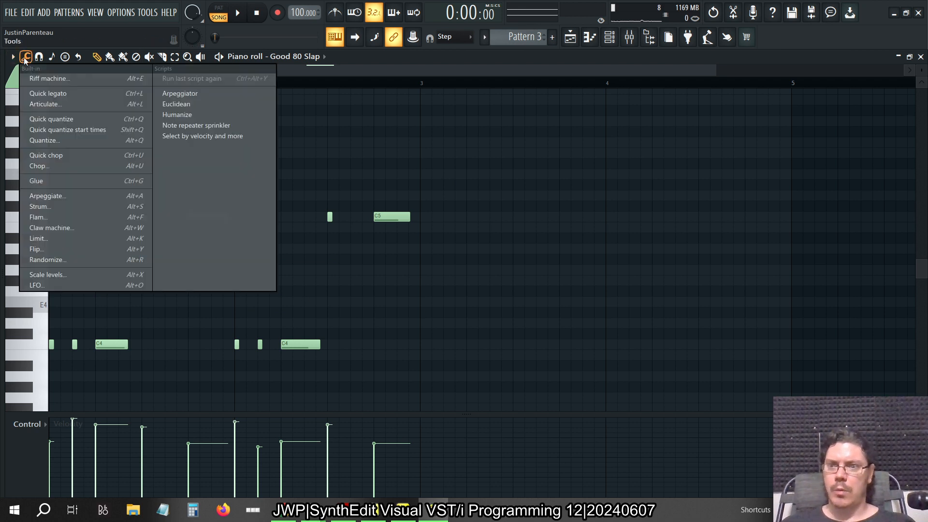
left_click(39, 94)
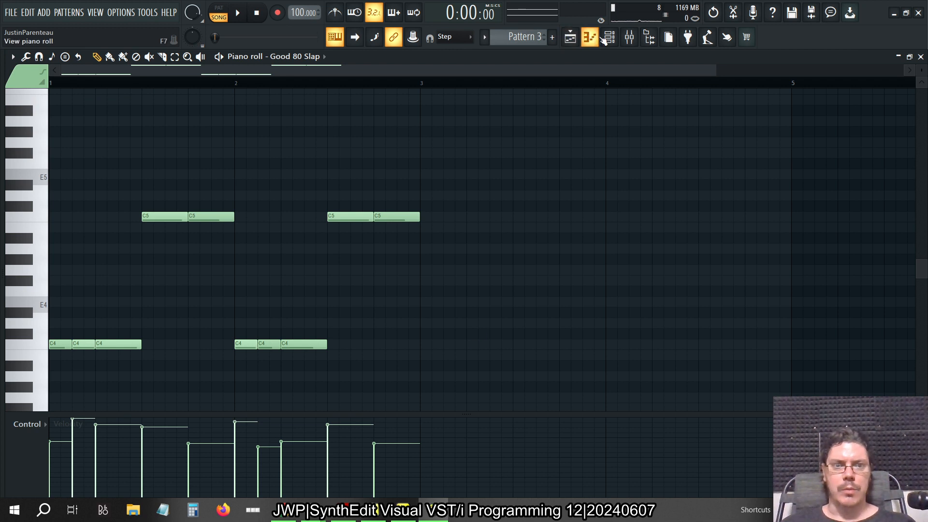
Enable an upward arpeggiator with a range of 2 on the Good 80 Slap channel and start playback in pattern mode
left_click(610, 38)
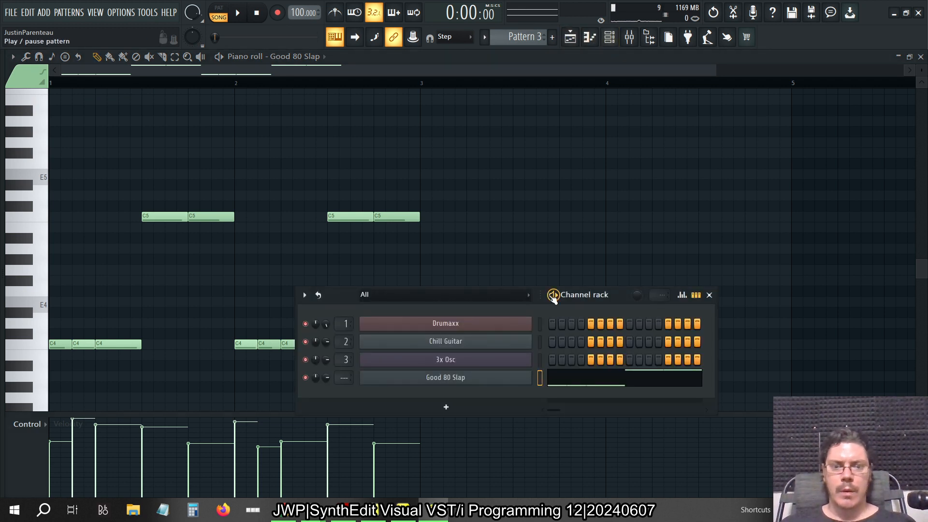
left_click(459, 384)
left_click(191, 97)
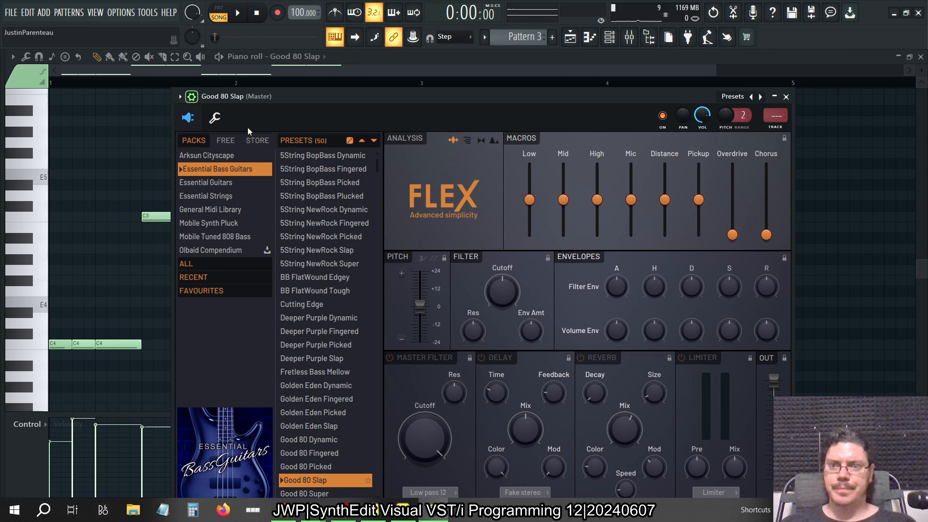
left_click(215, 121)
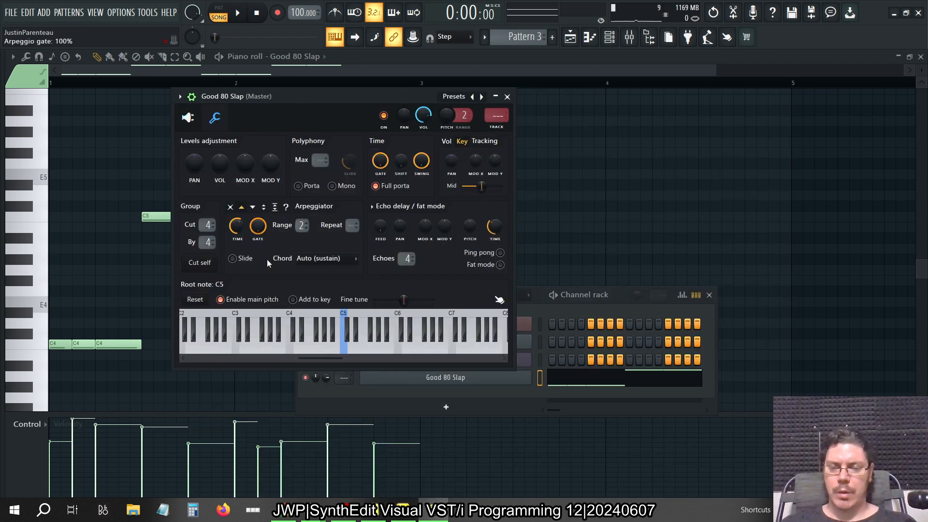
left_click(225, 9)
key("space")
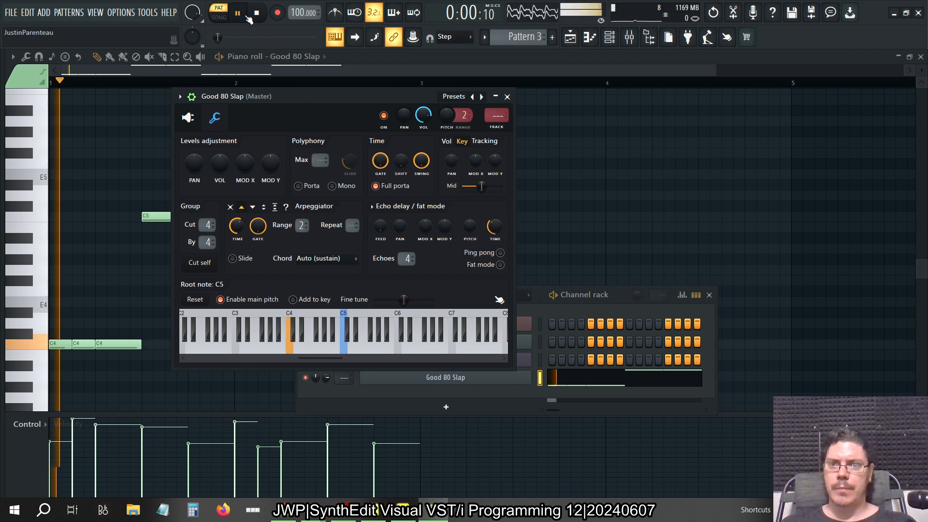
Set the arpeggio time to 2 steps, trying 4 steps first while the pattern plays
left_click_drag(233, 232, 232, 215)
right_click(233, 230)
mouse_move(306, 246)
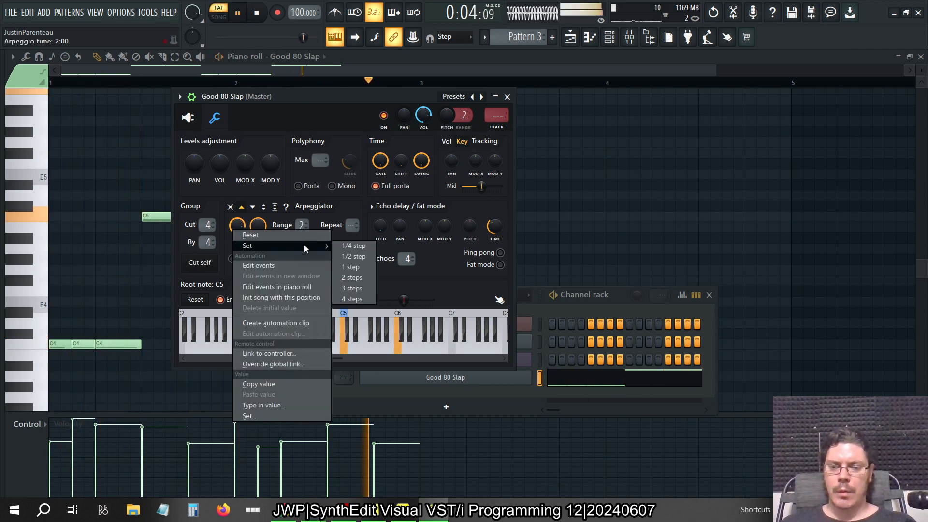
left_click(364, 300)
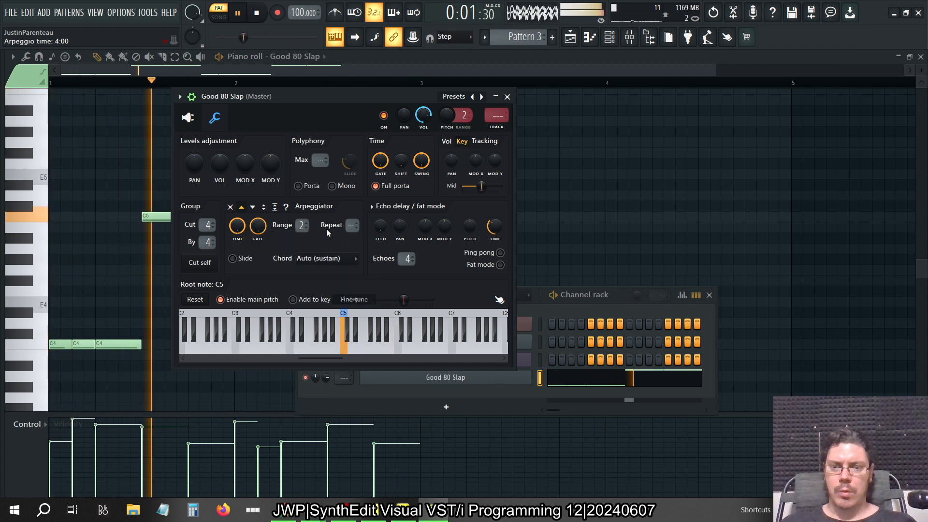
right_click(245, 228)
mouse_move(262, 245)
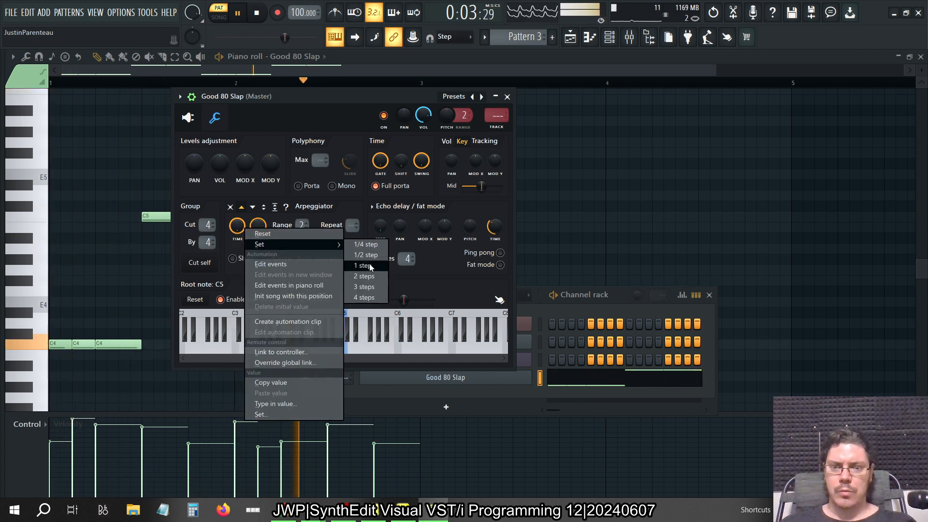
left_click(365, 278)
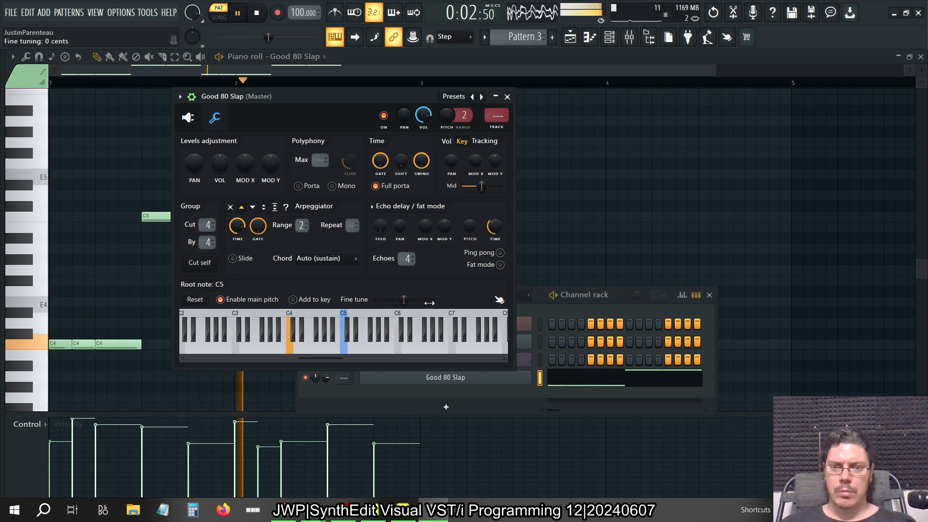
Close the channel settings and transpose all notes of the Good 80 Slap pattern down one octave
left_click(511, 99)
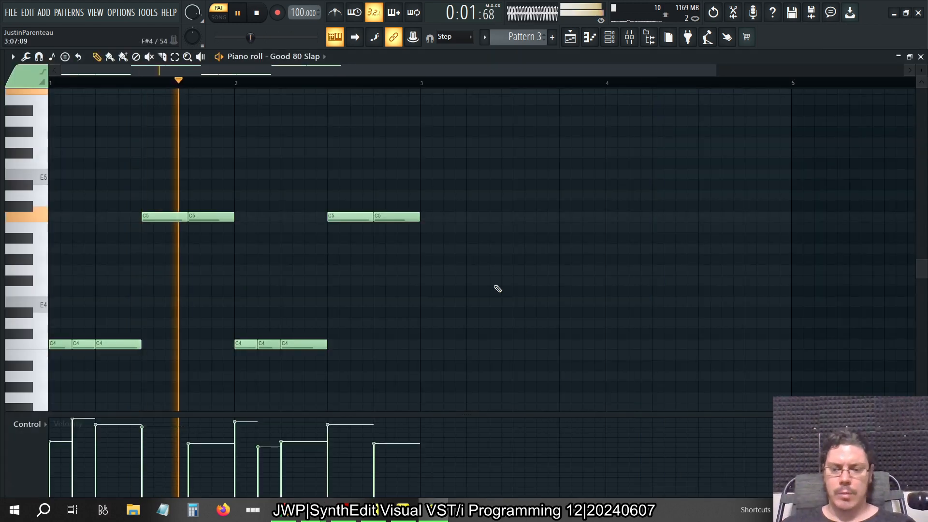
key("ctrl+a")
key("ctrl+Down")
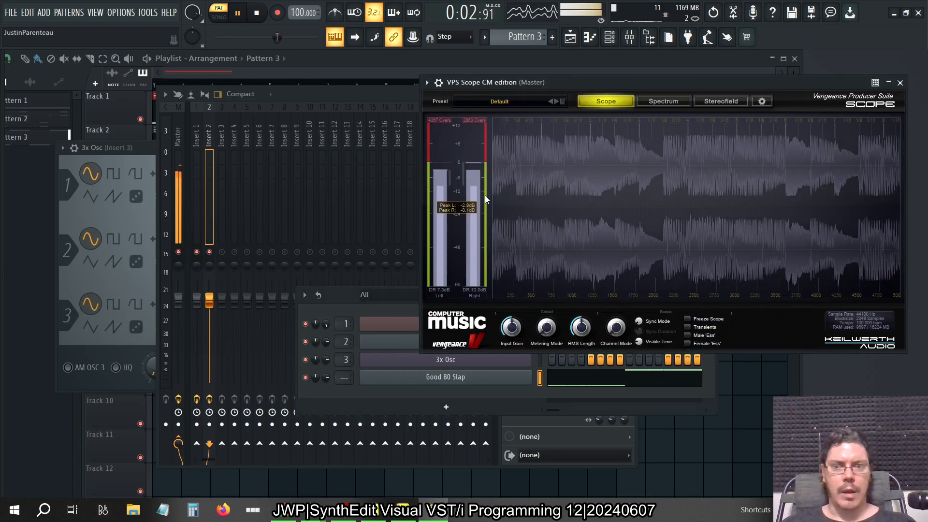
Disable the limiter on the mixer's master track and check the effects on insert 2
left_click(182, 135)
left_click(629, 130)
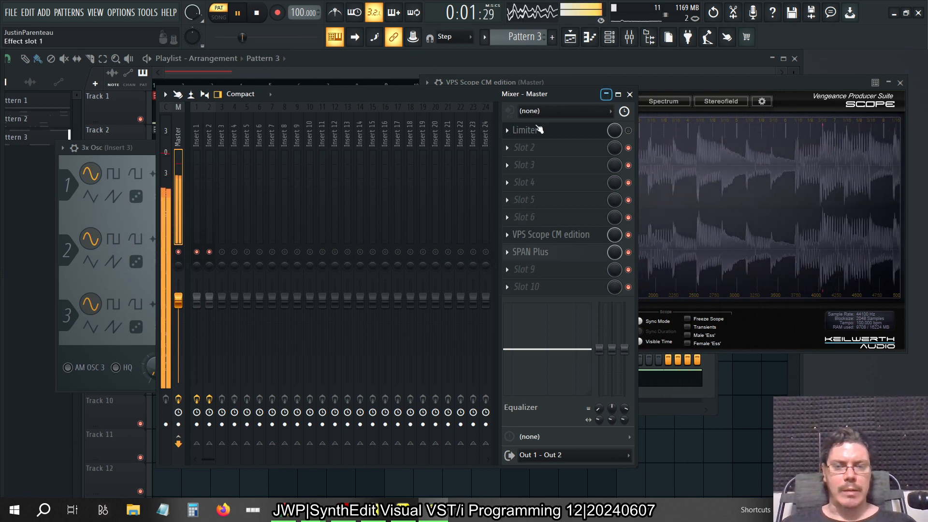
left_click(221, 132)
left_click(210, 131)
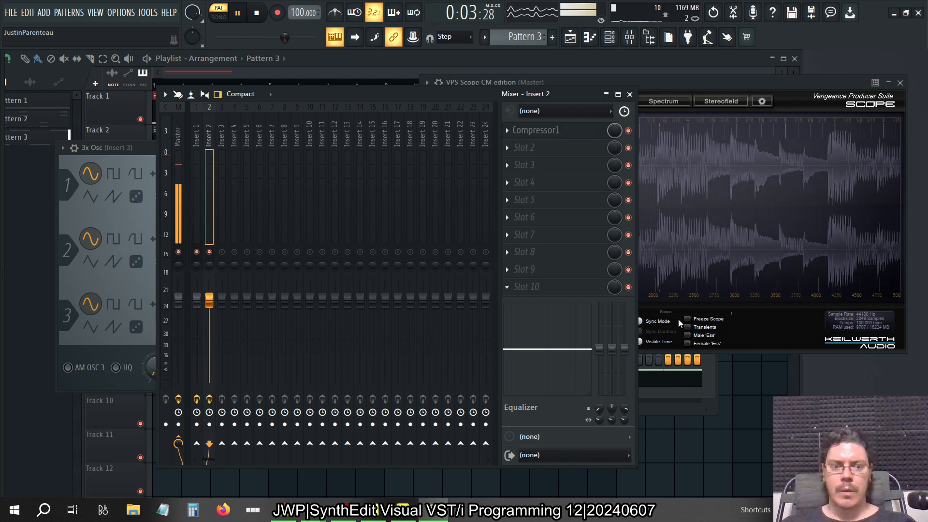
Route the Good 80 Slap channel to mixer insert 3 and enable that insert
key("F6")
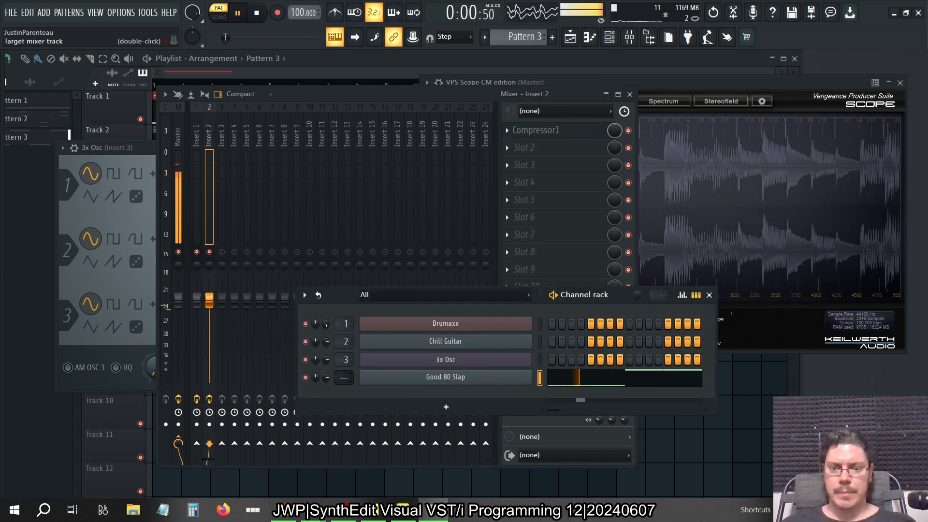
left_click_drag(344, 377, 345, 366)
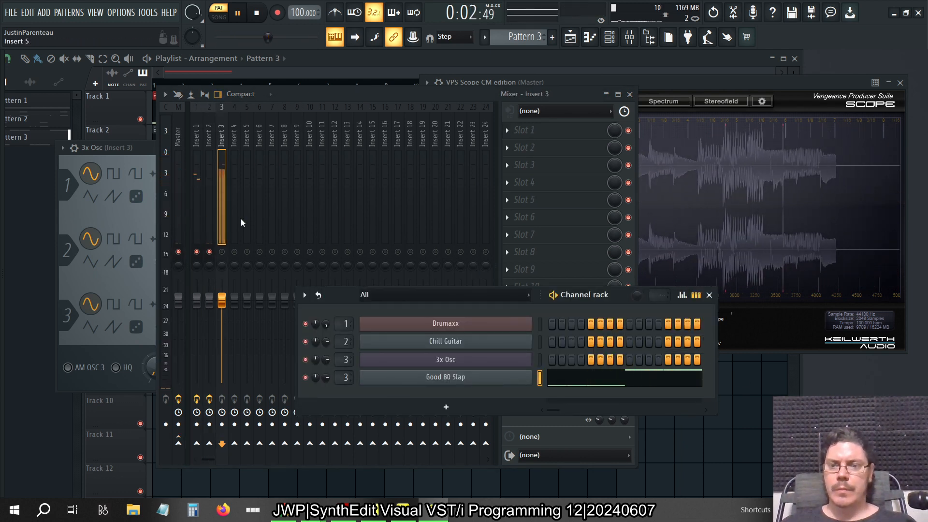
left_click(222, 252)
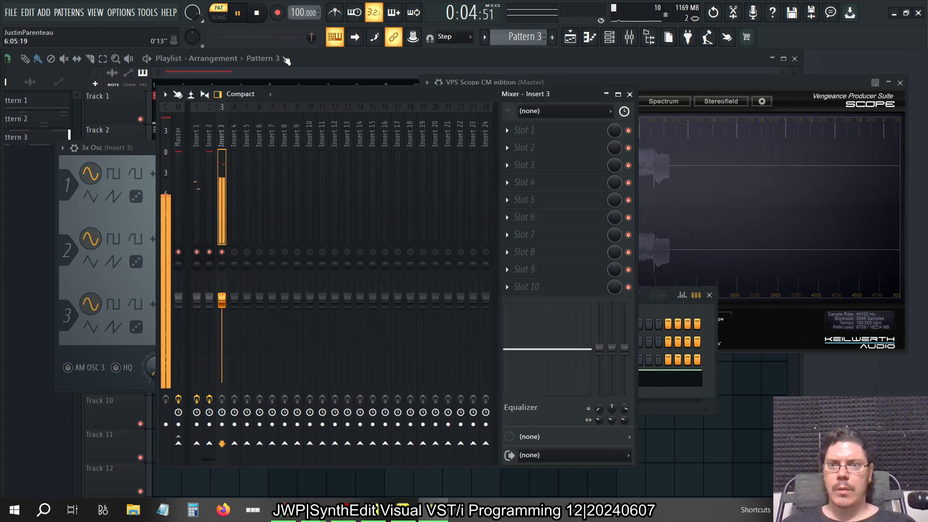
Route insert 3 to the master track and play the pattern briefly to check its signal
key("space")
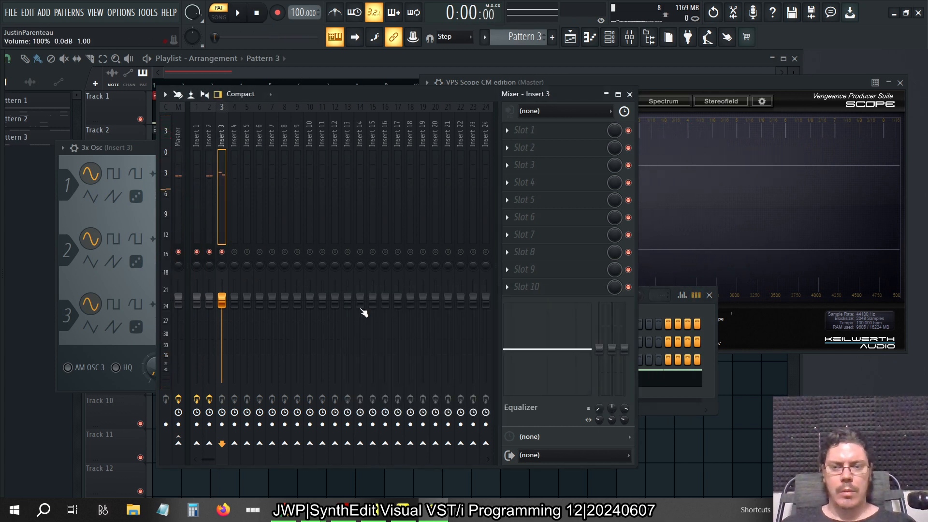
key("space")
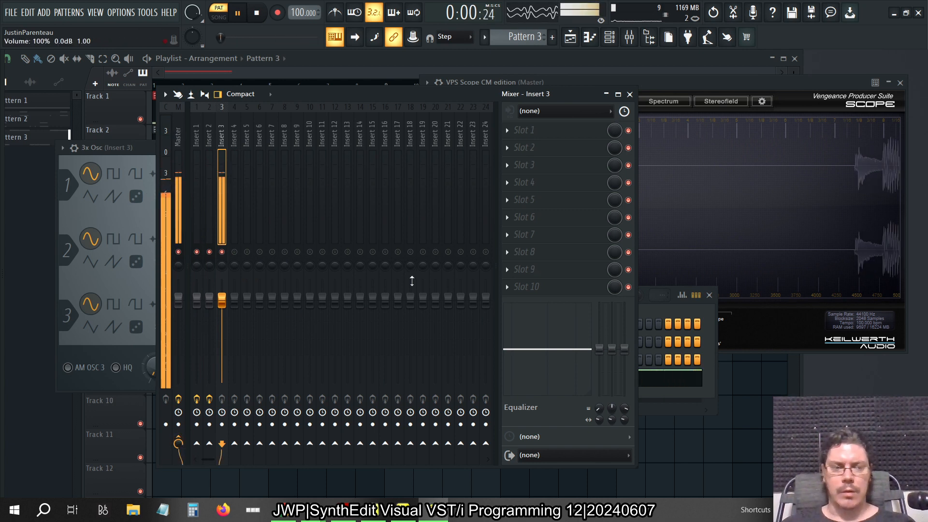
key("space")
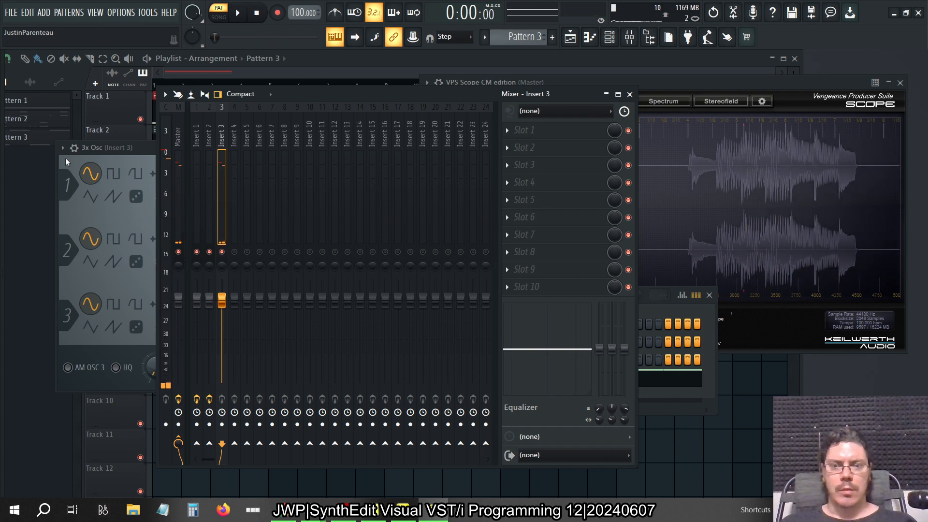
Load Compressor2 on insert 3, close the mixer, and place insert 2's Compressor1 window directly beneath Compressor2 for comparison
key("alt+F8")
left_click_drag(94, 338, 221, 133)
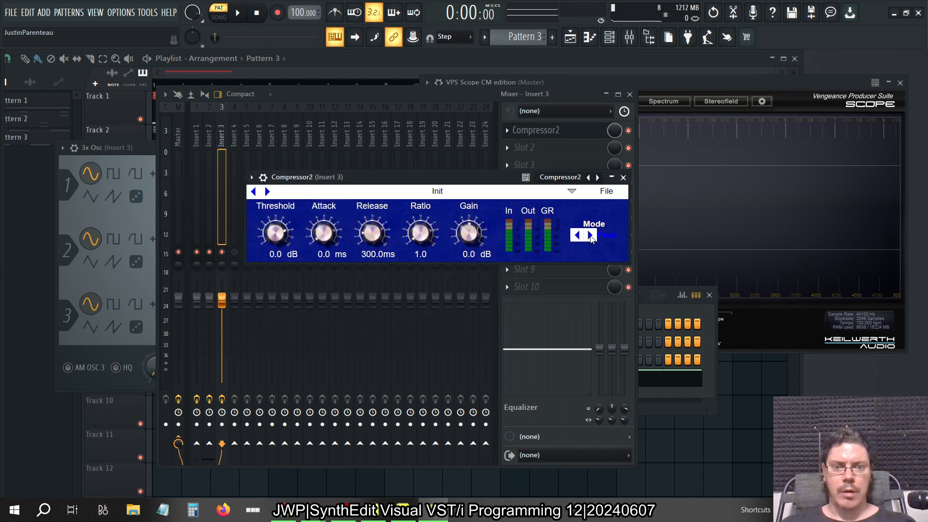
left_click(210, 132)
left_click(549, 132)
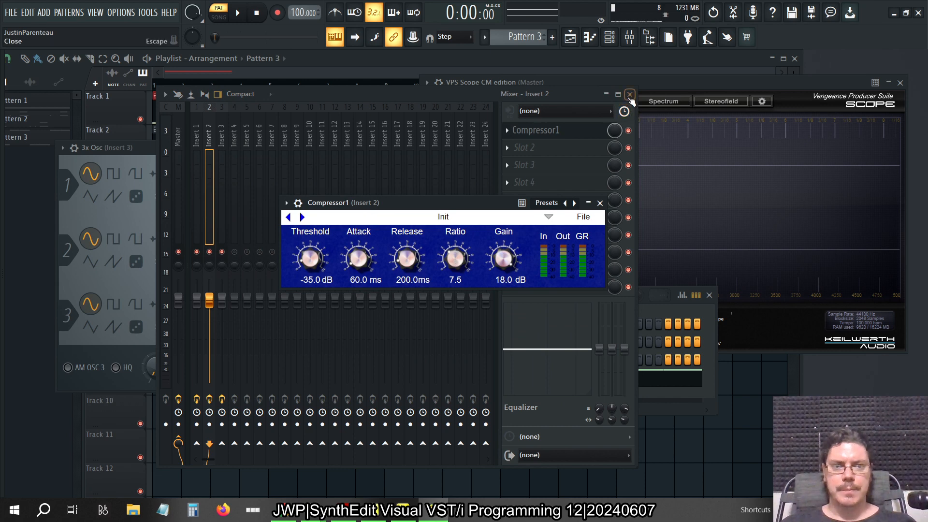
left_click(630, 95)
left_click_drag(454, 207, 429, 280)
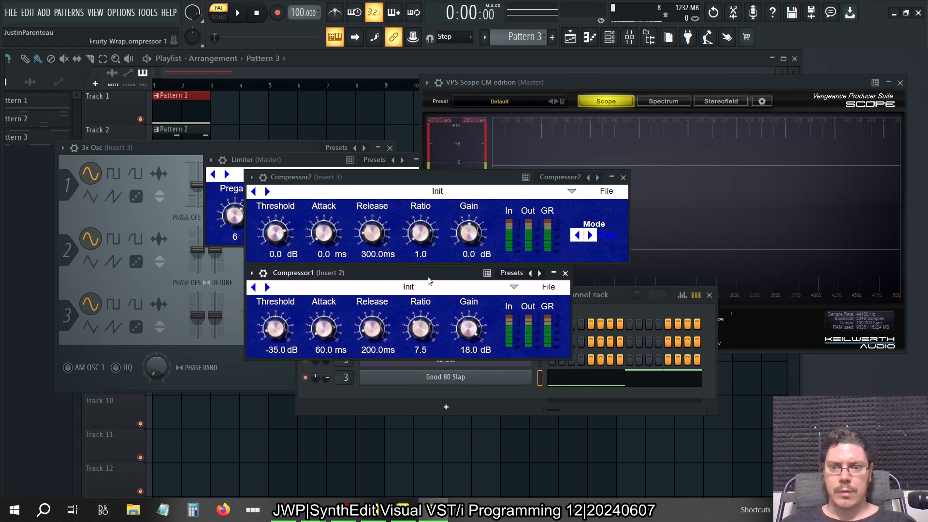
Set Compressor2's release to 200 ms and its ratio to 7.5, matching Compressor1
double_click(284, 256)
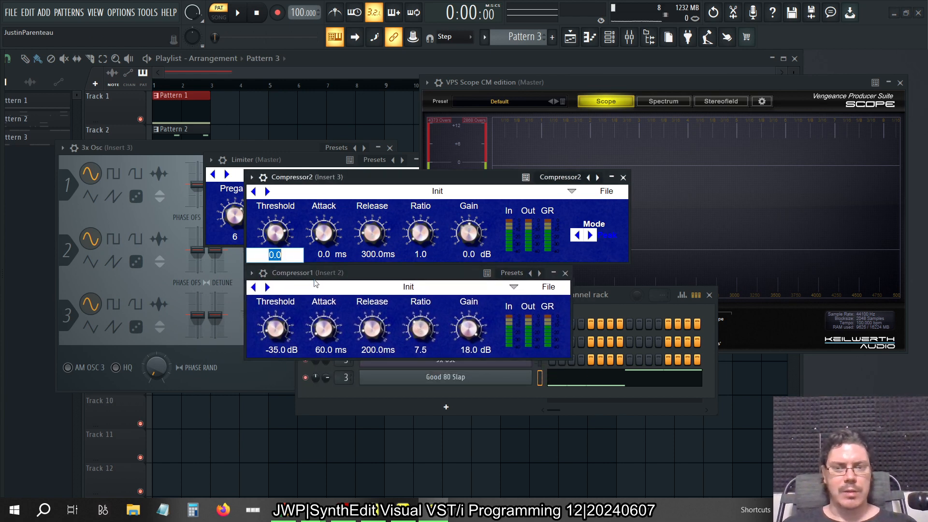
left_click(374, 254)
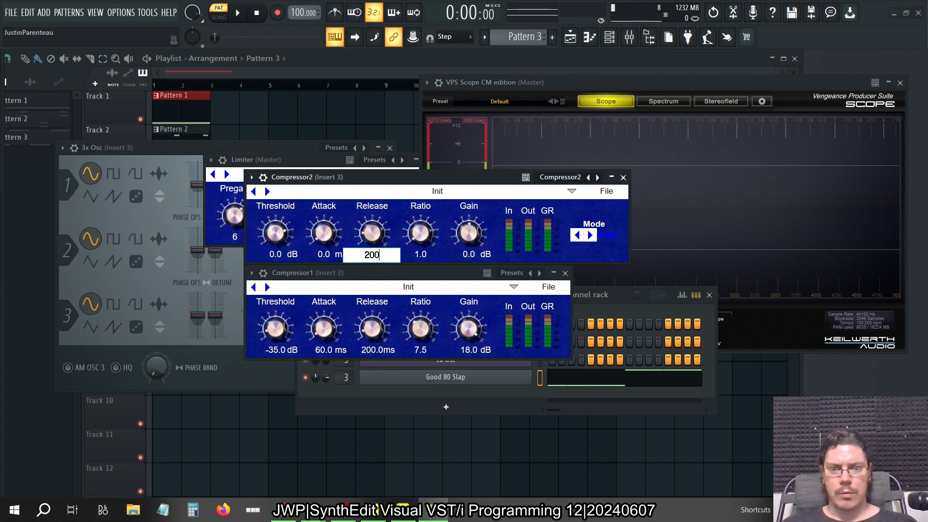
key("Return")
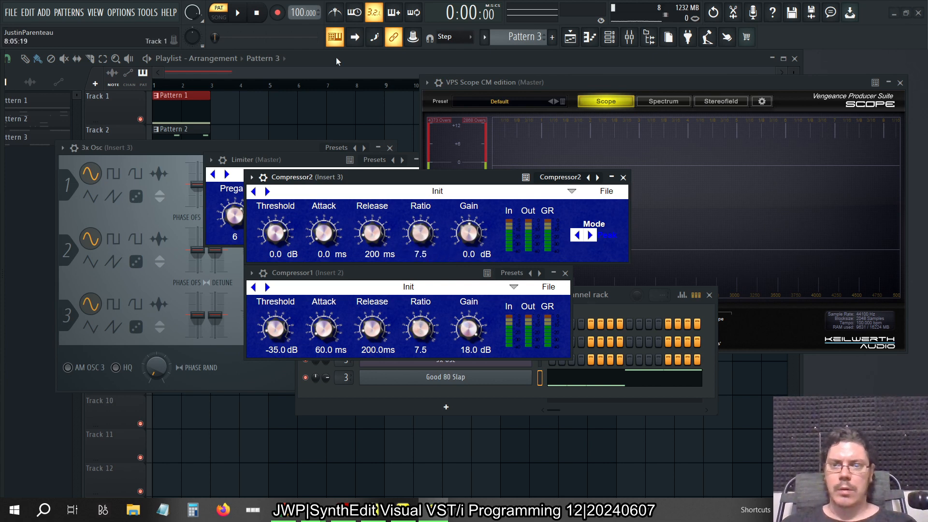
Start playback, mute insert 3 in the mixer, switch from pattern to song mode, and re-enable insert 3
left_click(238, 14)
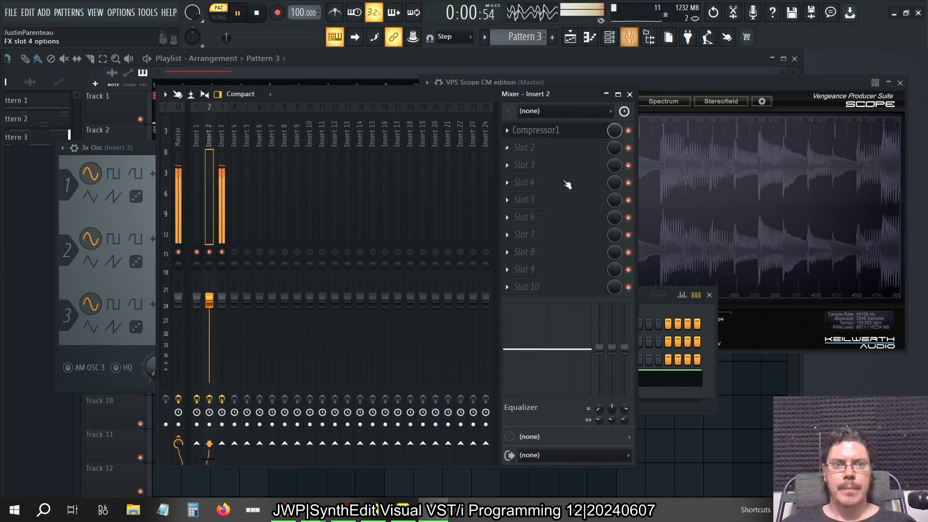
key("F9")
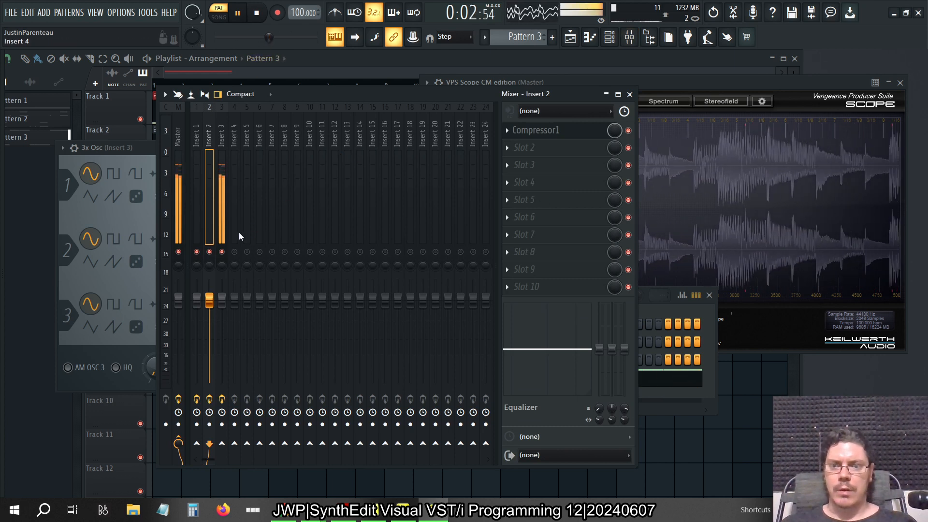
left_click(223, 252)
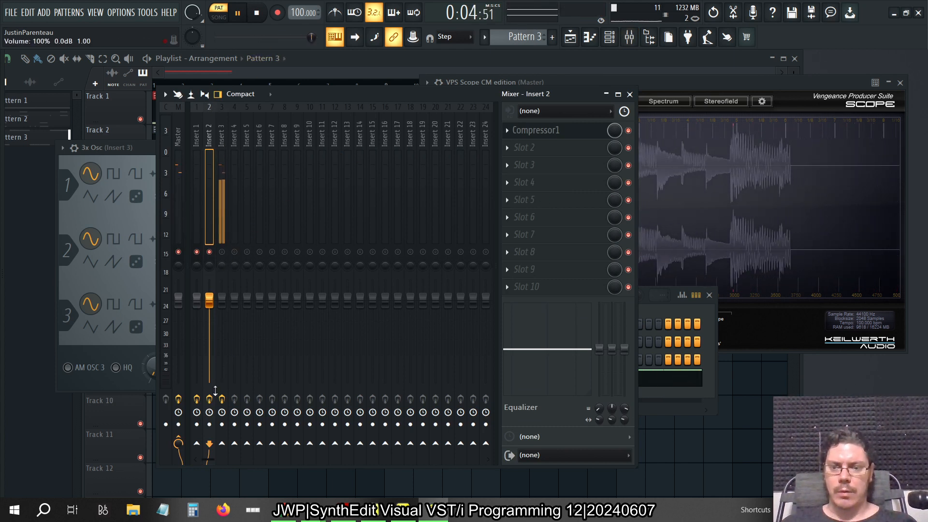
key("l")
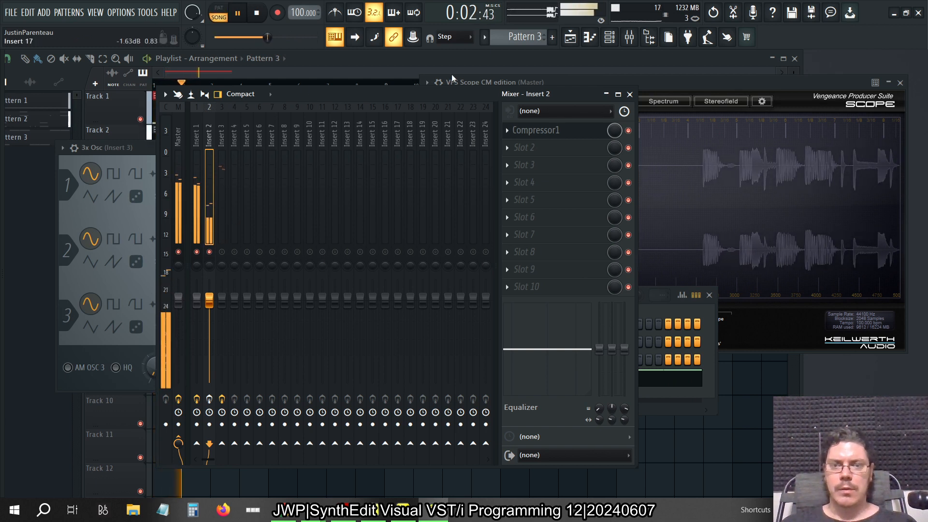
left_click(223, 252)
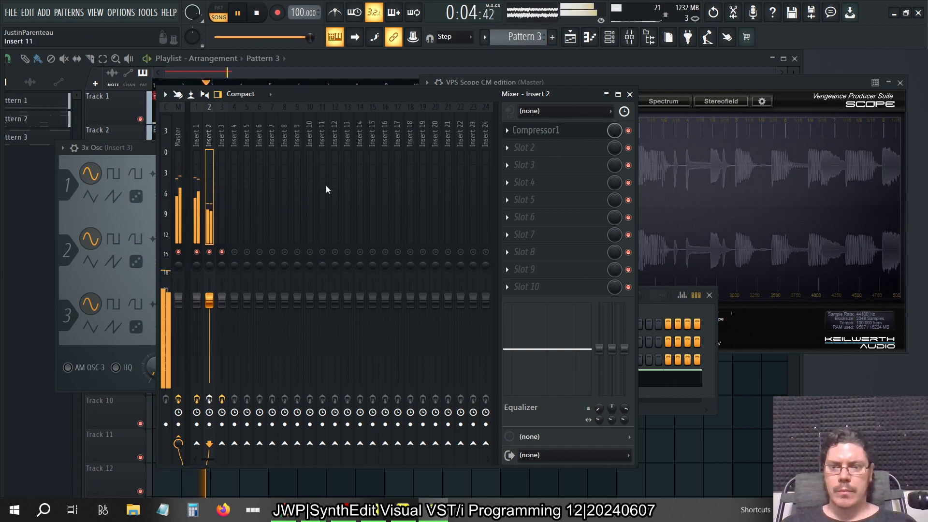
Bypass Compressor2 on mixer insert 3
left_click(232, 140)
left_click(224, 139)
left_click(629, 130)
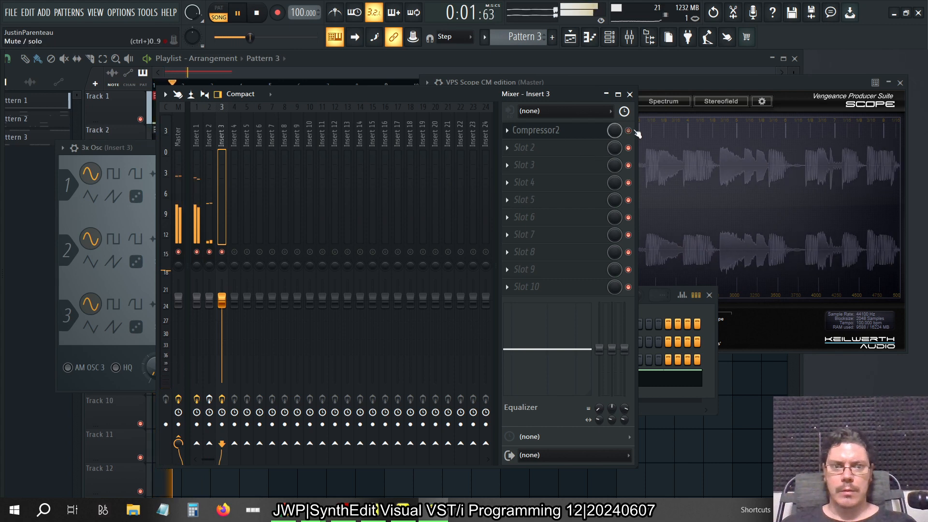
Place a Pattern 3 clip at bar 1 of playlist track 3 and close the playlist
left_click(411, 58)
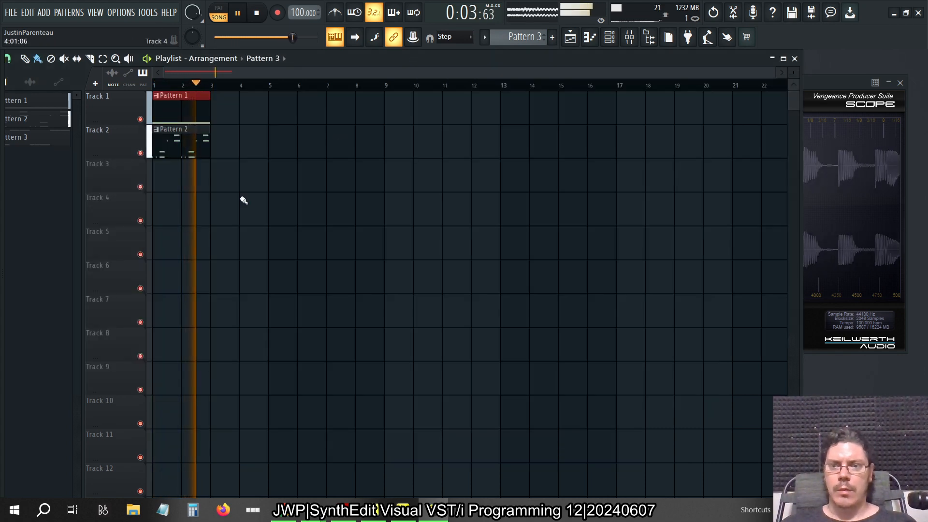
left_click_drag(228, 174, 128, 176)
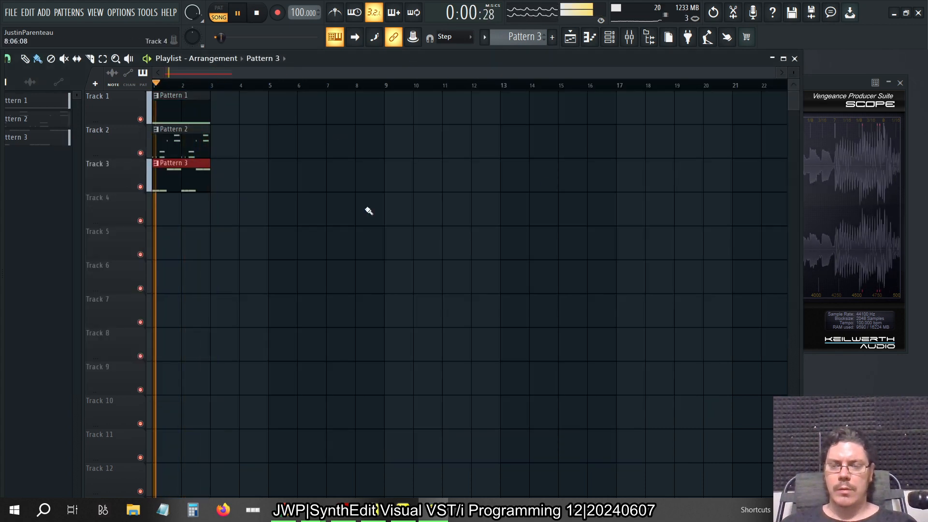
left_click(795, 58)
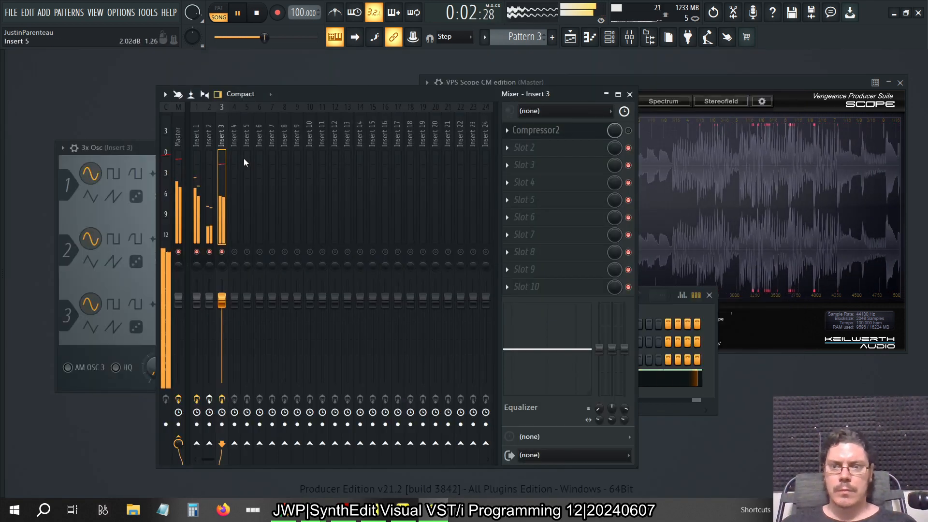
Lower the volume level adjustment in the Good 80 Slap channel settings and close its window
left_click(683, 397)
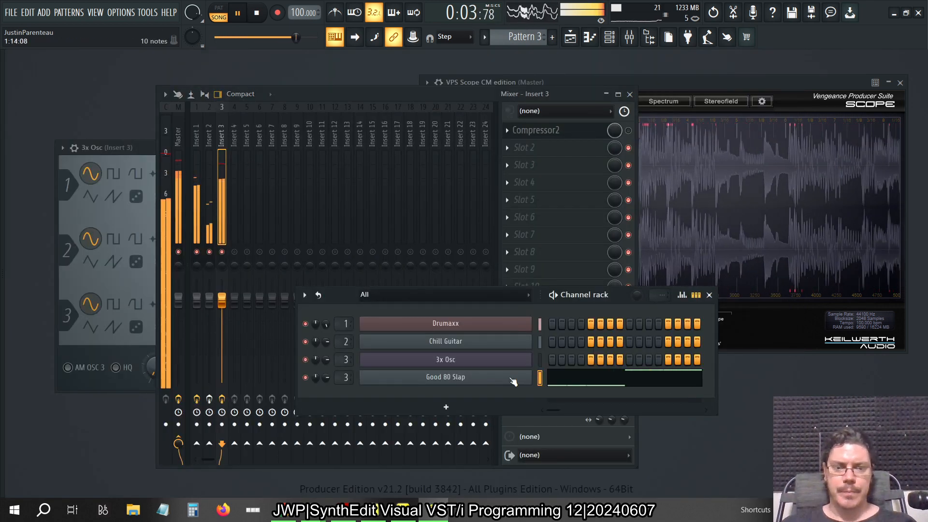
left_click(409, 378)
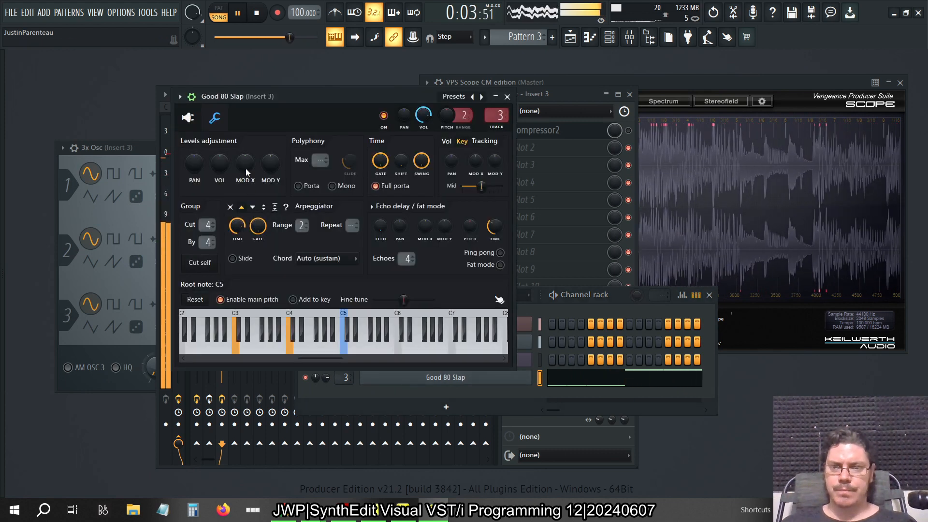
left_click_drag(261, 97, 605, 115)
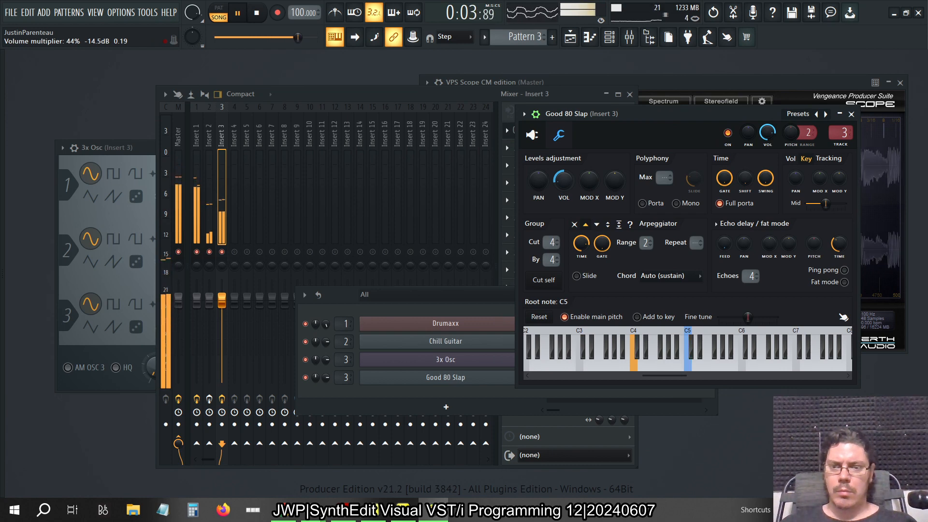
left_click(851, 114)
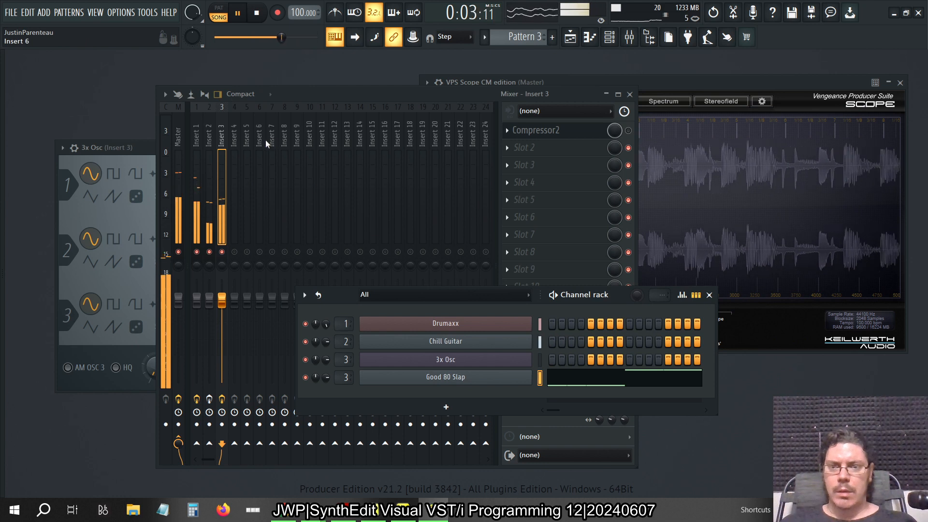
Audition insert 2 with Compressor1 bypassed, then re-enable Compressor1 on insert 2 and Compressor2 on insert 3
left_click(210, 137)
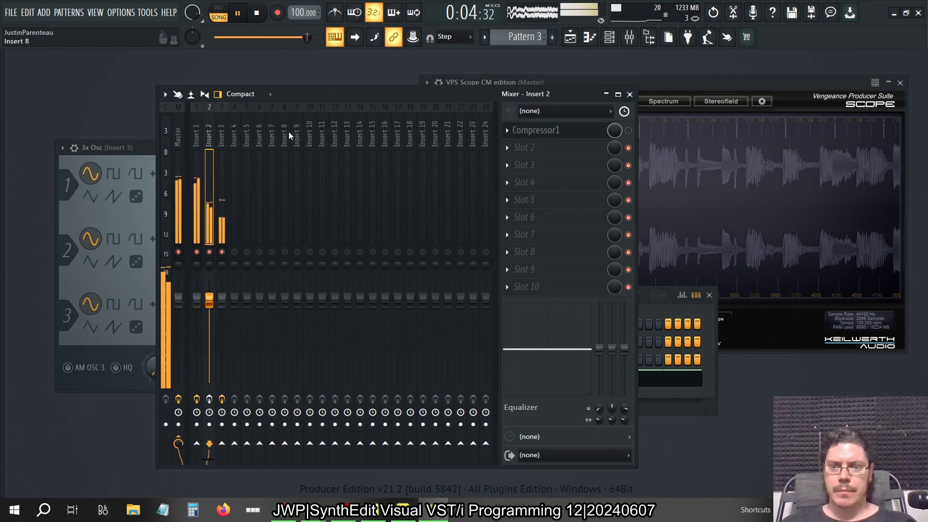
left_click(235, 134)
left_click(220, 130)
left_click(210, 132)
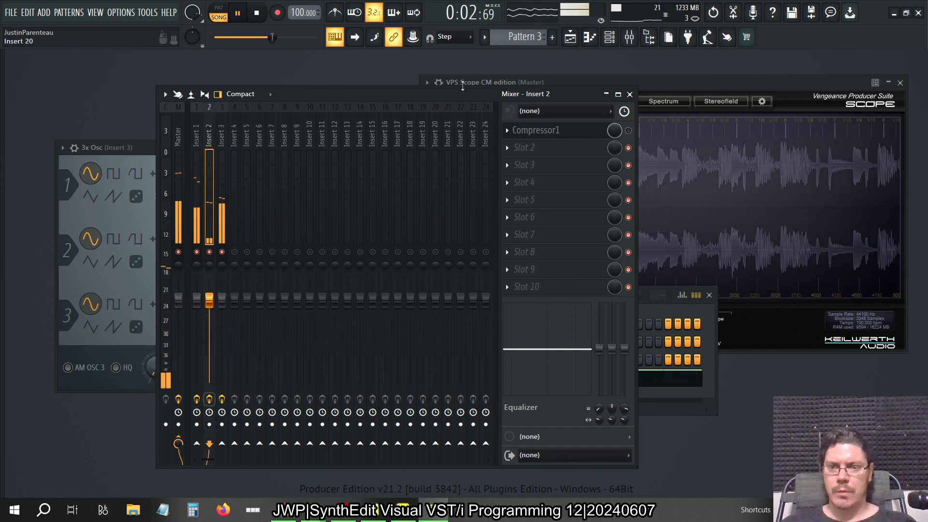
left_click(222, 145)
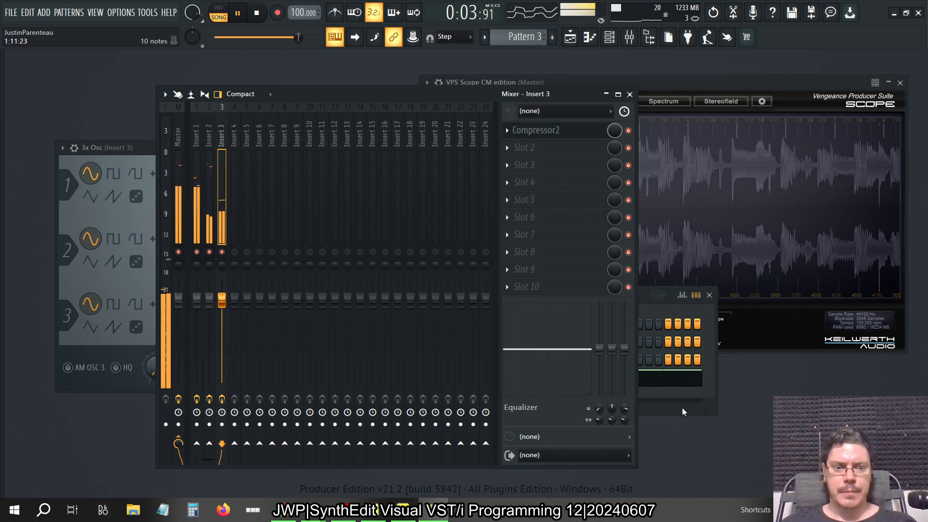
Close the mixer and channel rack so both compressor windows are in view
key("F6")
left_click(630, 94)
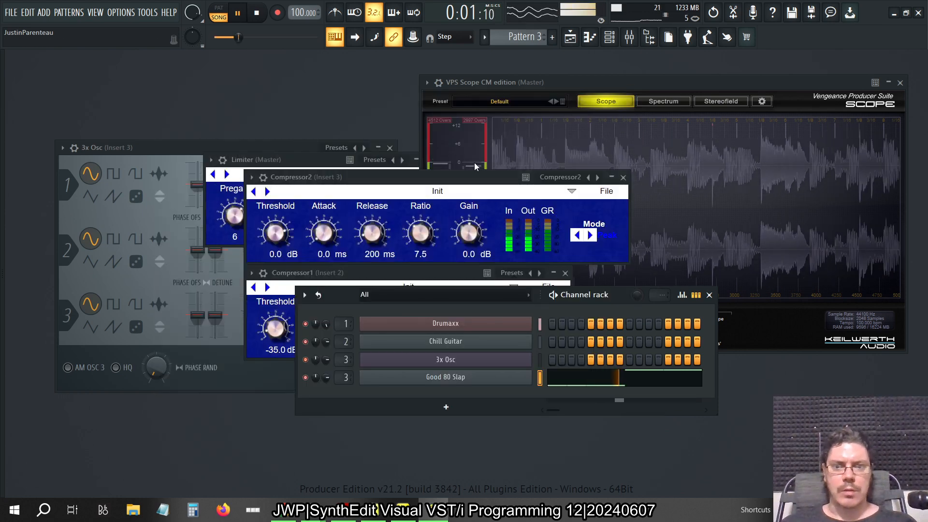
left_click(710, 295)
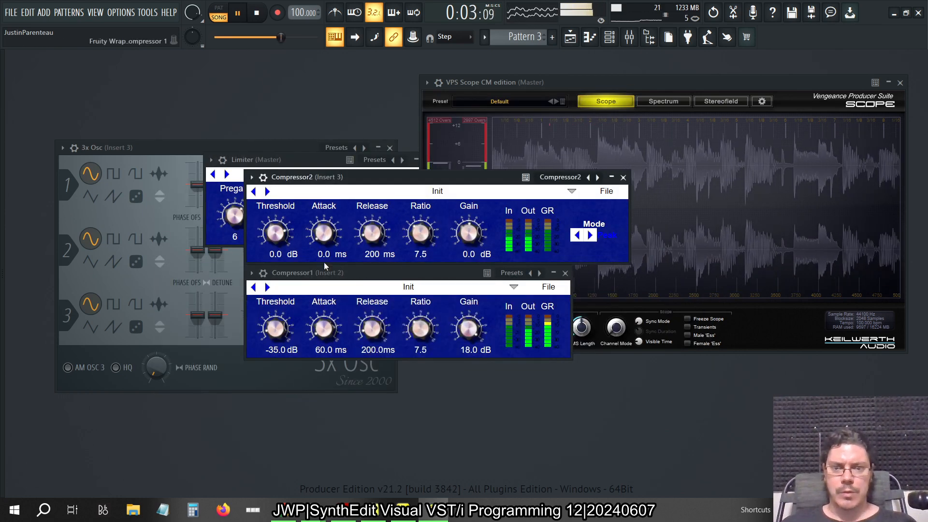
left_click(629, 37)
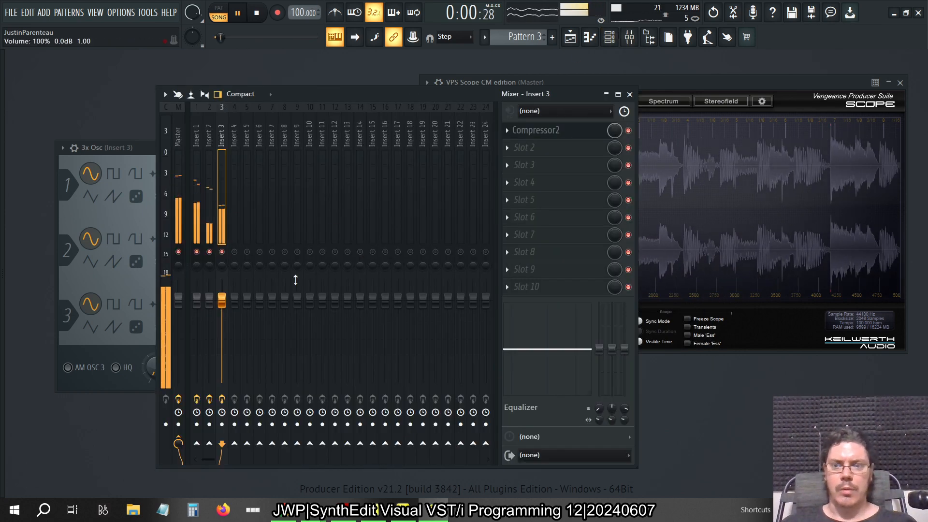
left_click(630, 94)
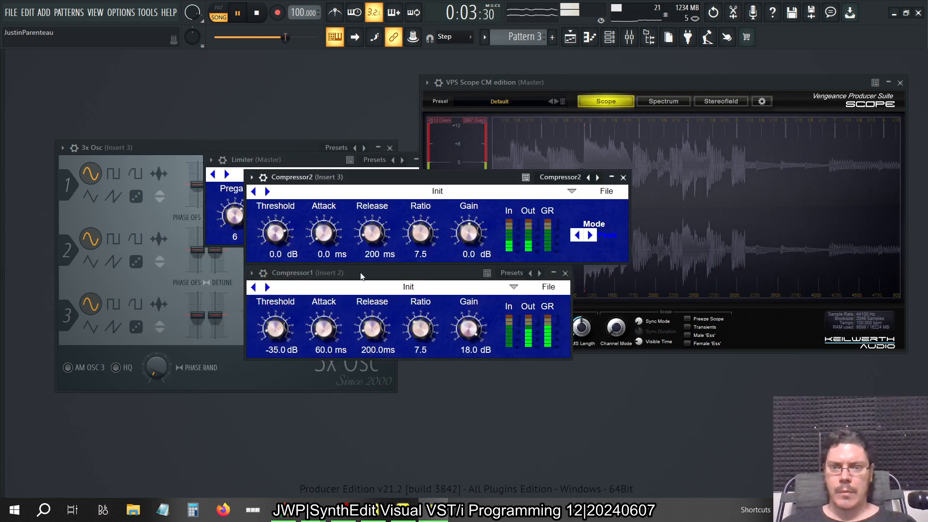
Set Compressor2's threshold to -35 dB, gain to 18 dB and attack to 60 ms
left_click(276, 254)
type("-35")
key("Return")
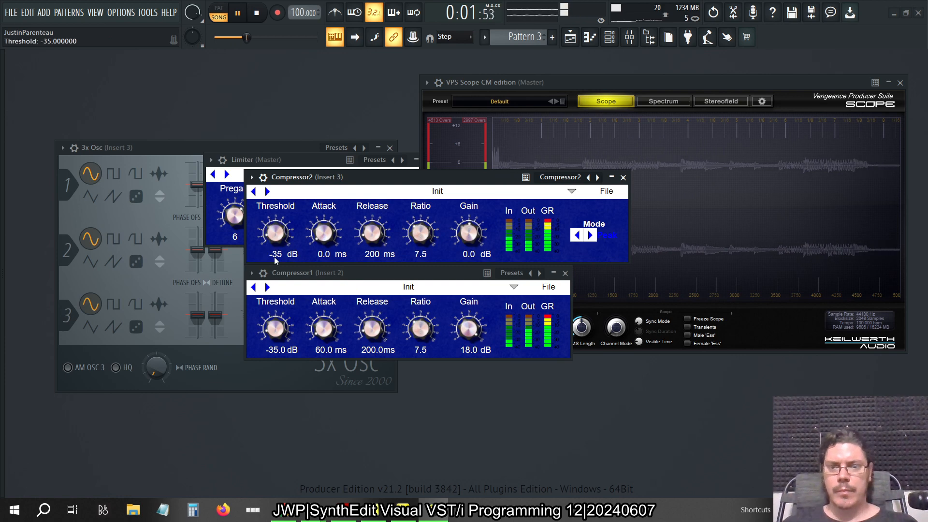
left_click(470, 261)
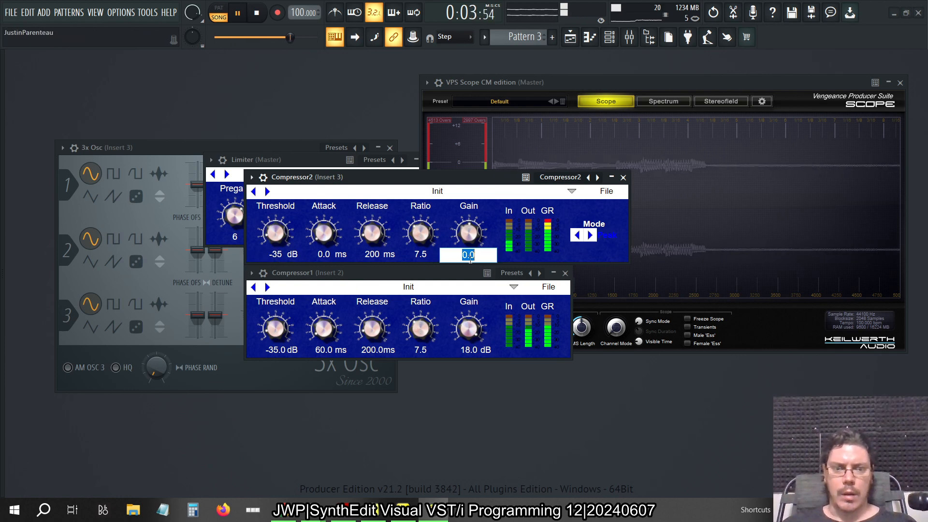
type("18")
key("Return")
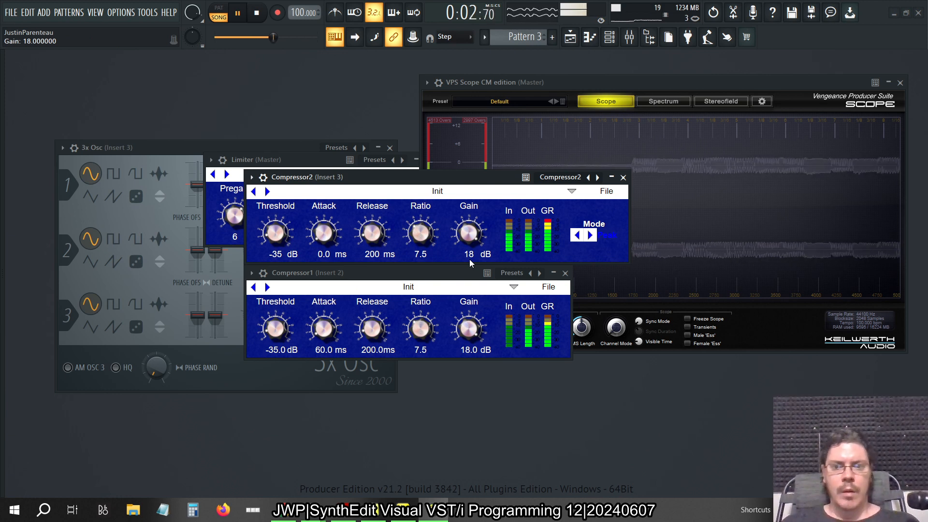
left_click(330, 255)
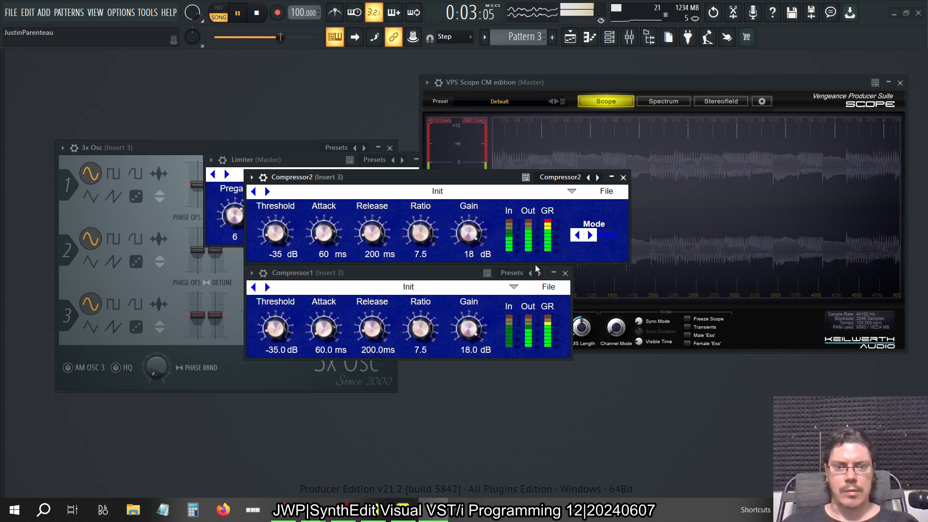
Audition Compressor2 in Peak mode, switch it to RMS, and set its release to 75 ms
left_click(591, 236)
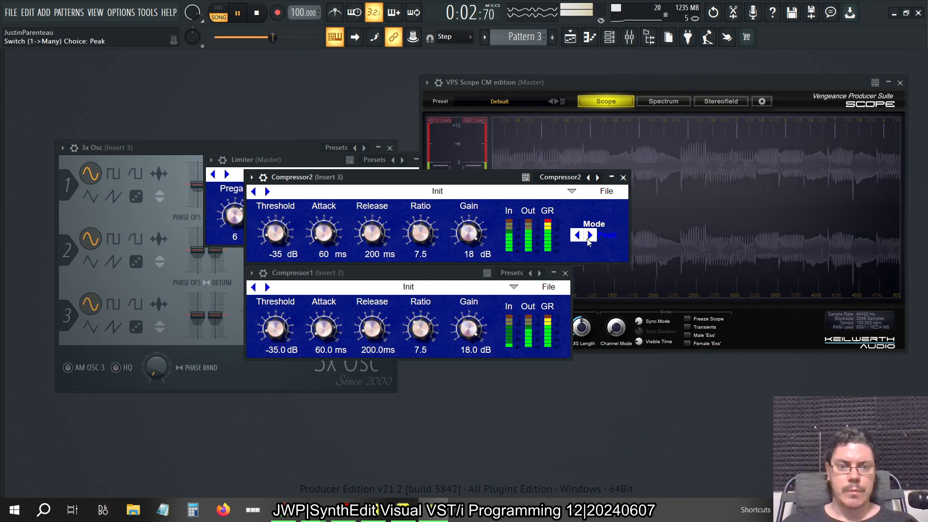
left_click(590, 236)
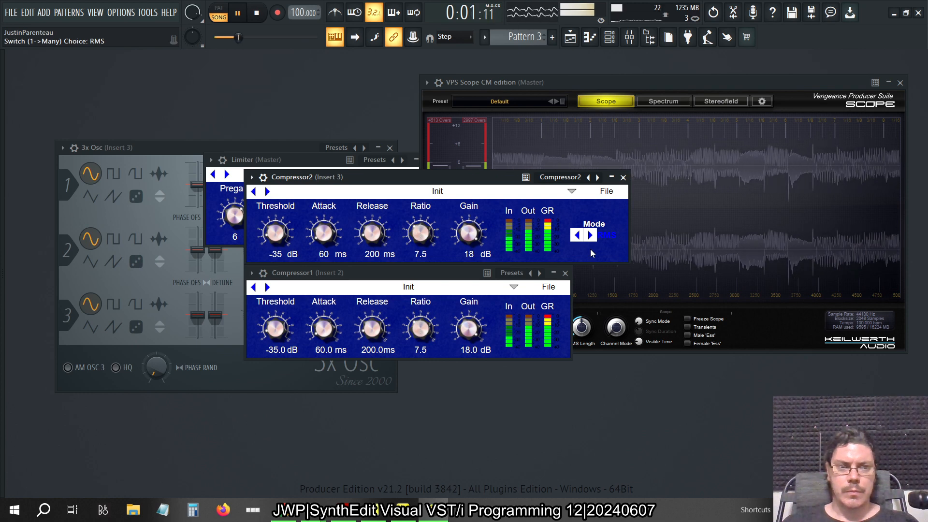
left_click(376, 254)
type("75")
key("Return")
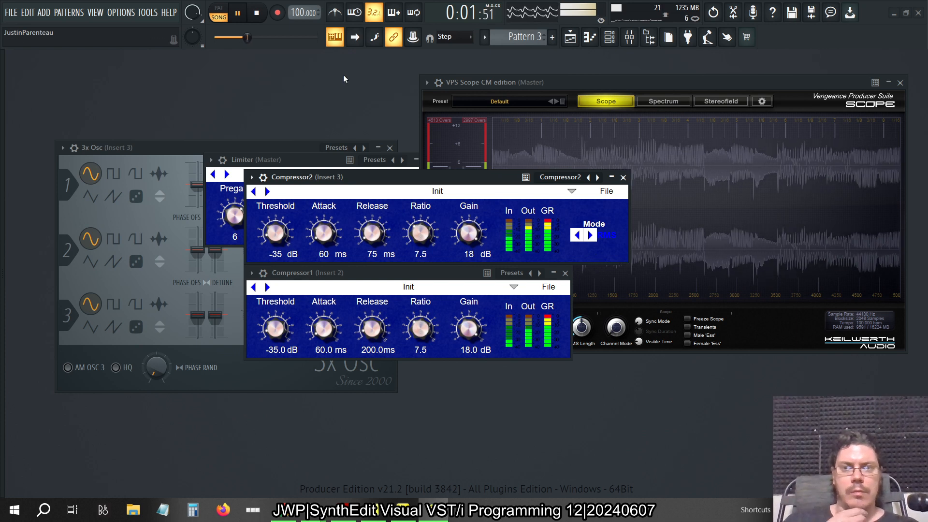
Toggle Compressor2's mode for comparison, leave it on RMS, and set its release to 200 ms
left_click(256, 13)
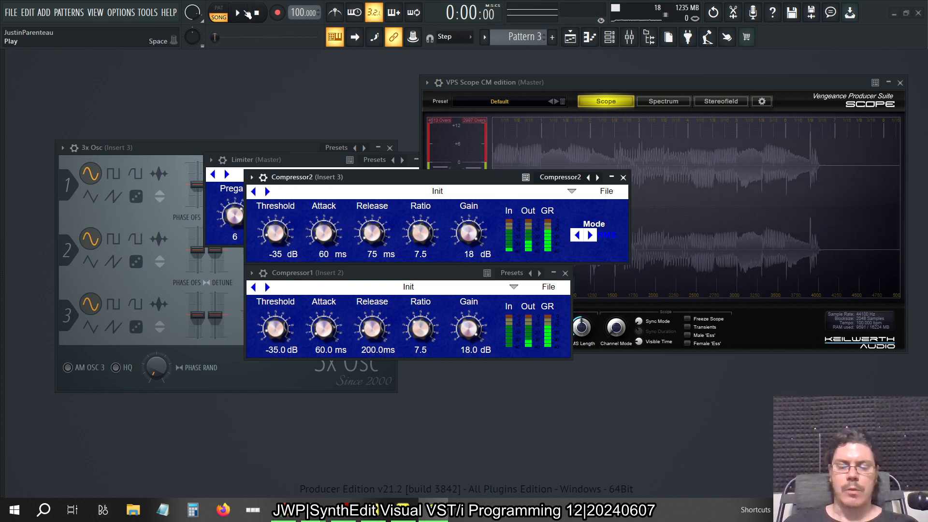
left_click(590, 236)
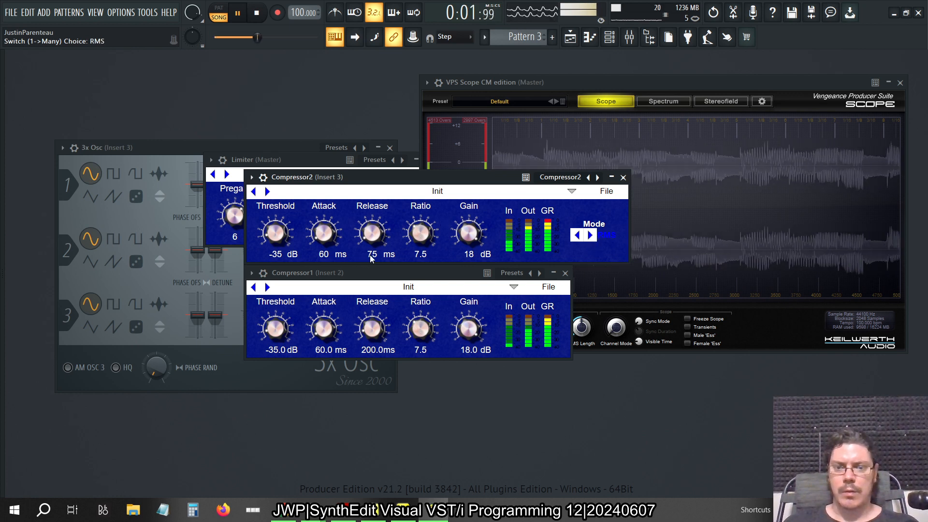
type("200")
key("Return")
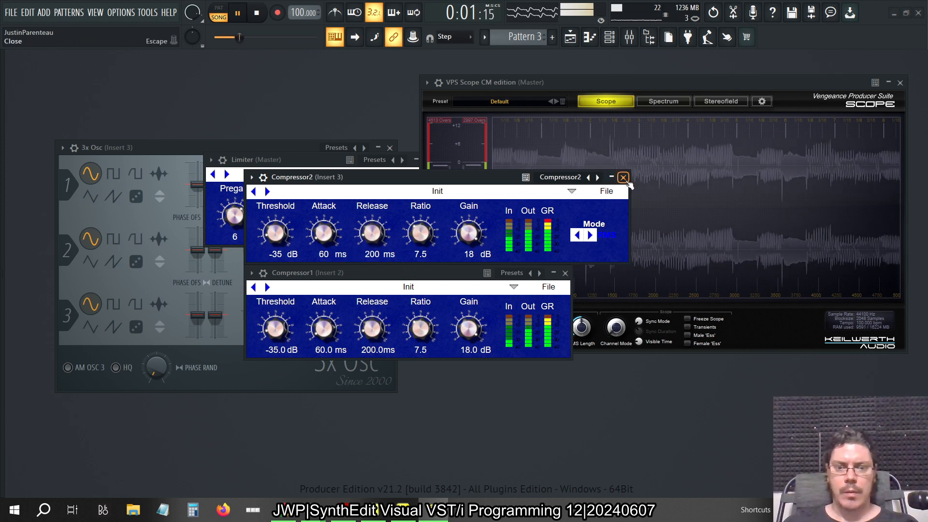
Close Compressor2's window, open the mixer to check the insert levels, and stop playback
left_click(624, 177)
left_click(630, 37)
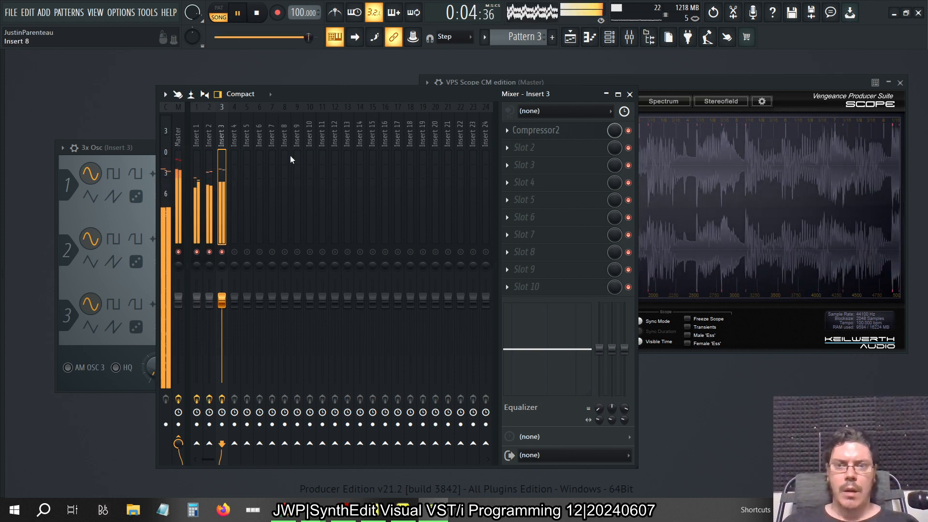
key("space")
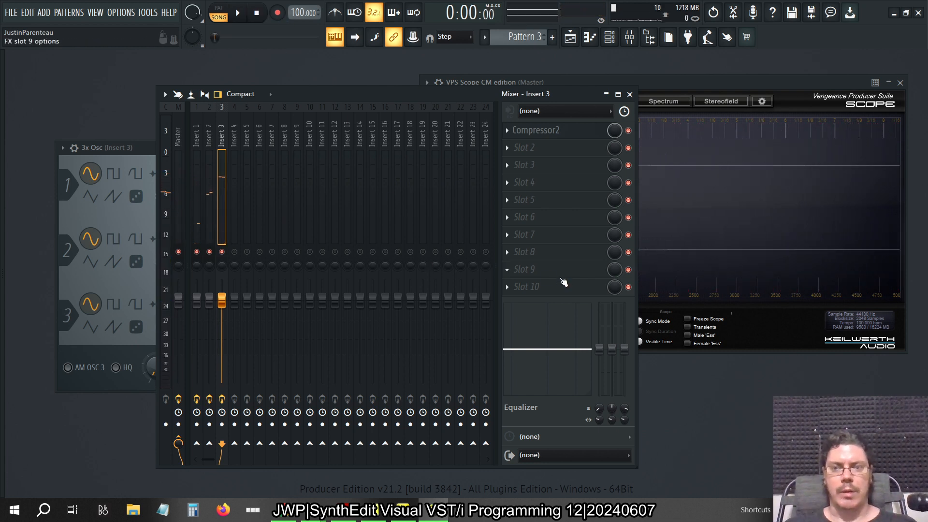
Enable the limiter on the mixer's master track and play the song briefly to hear it
left_click(179, 142)
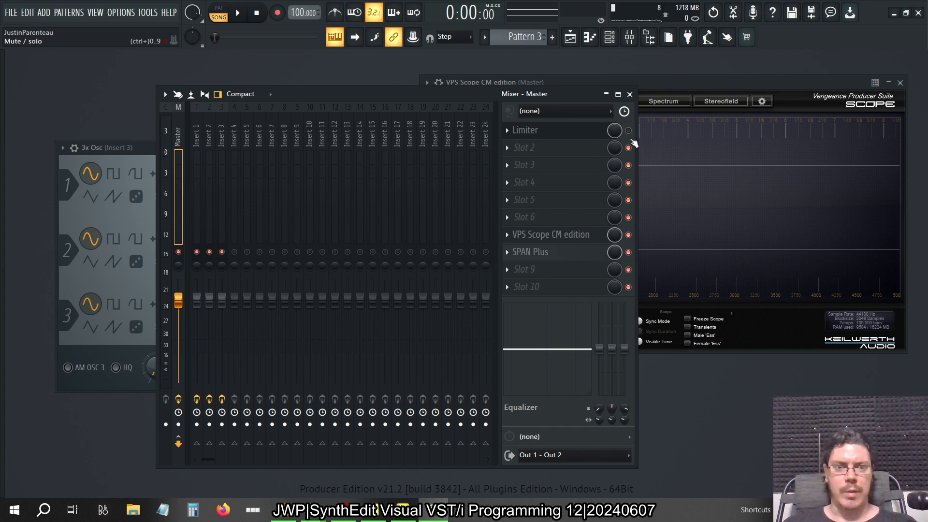
key("space")
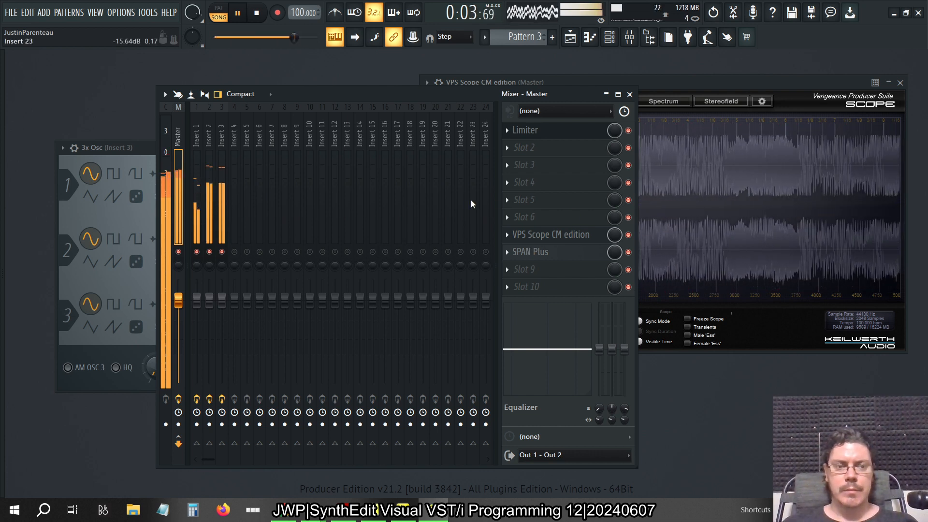
key("space")
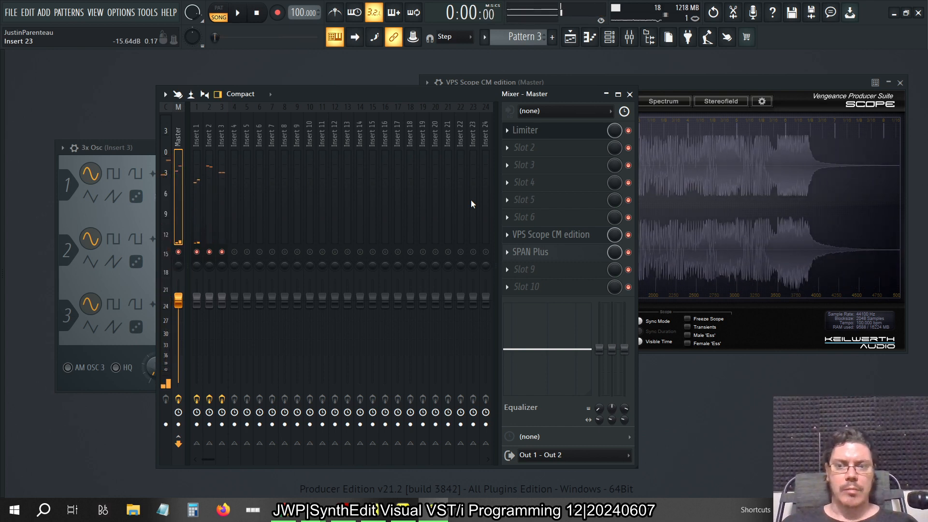
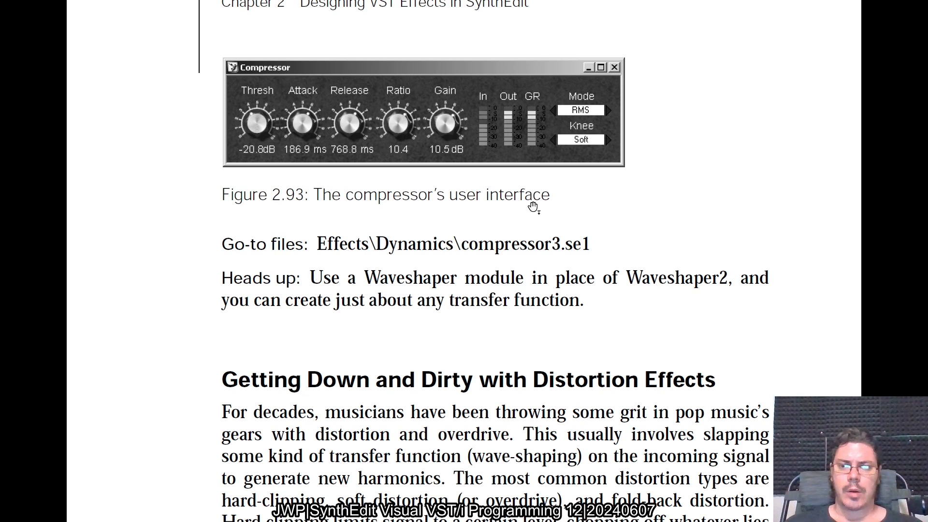
Read the end of the compressor section and the introduction to distortion effects in the PDF book
scroll(533, 208, "down", 2)
scroll(534, 208, "down", 1)
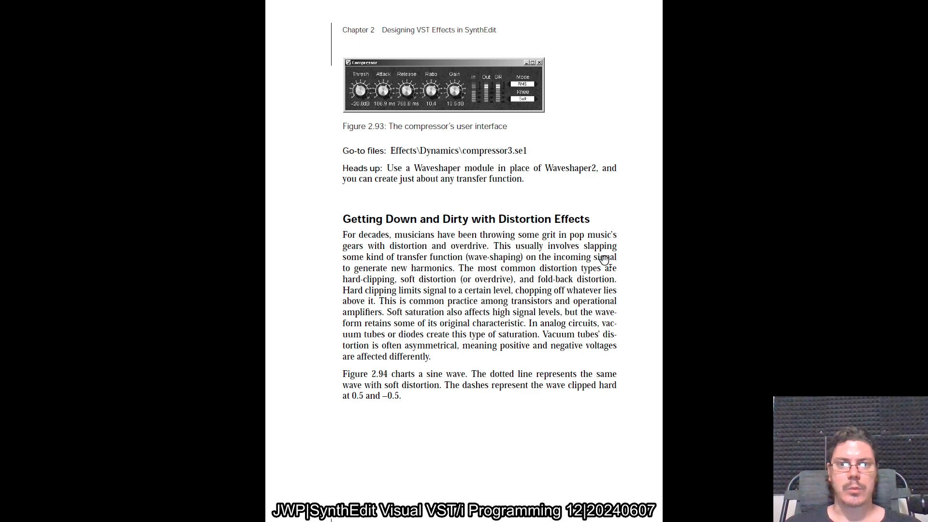
scroll(604, 260, "down", 1)
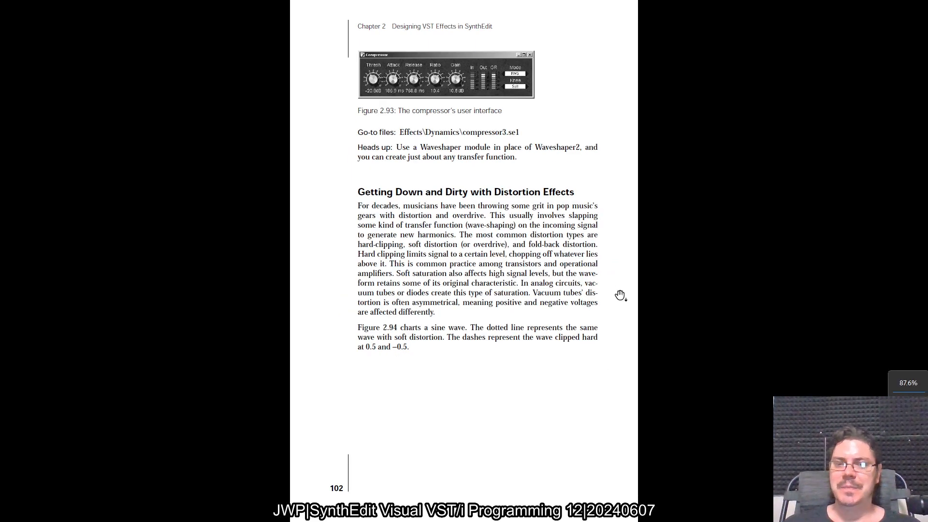
Switch to the newer SynthEdit window, open the Compressor3 container, and examine its signal chain
key("alt+Tab")
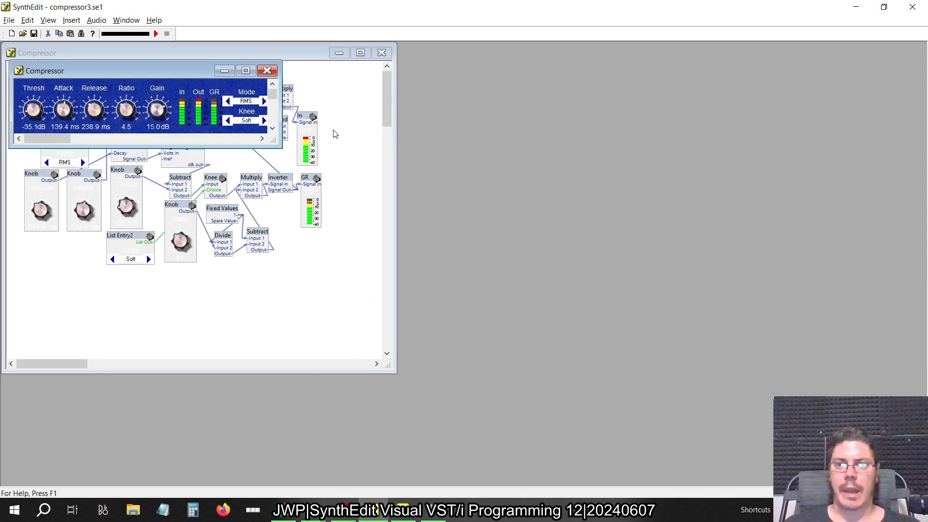
key("alt+Tab")
key("alt+Tab")
key("alt+Tab")
key("alt+Tab")
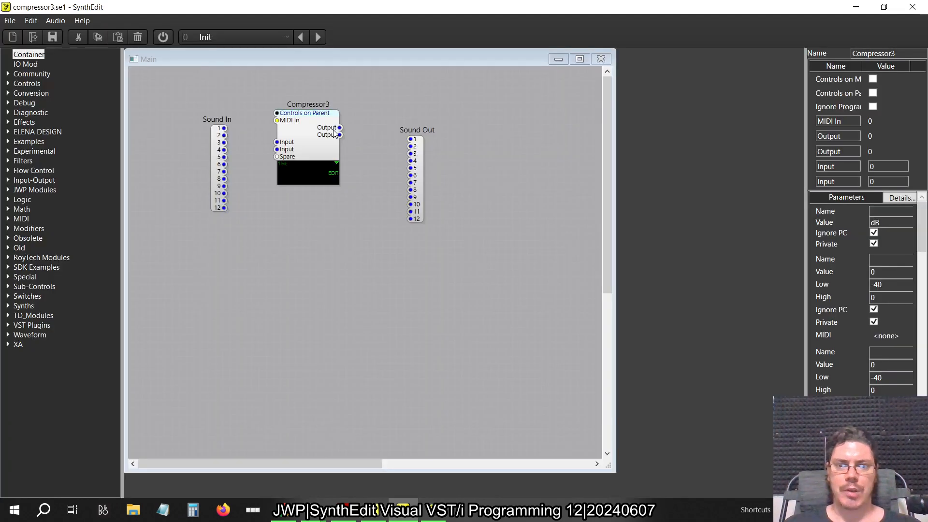
double_click(301, 148)
scroll(389, 318, "down", 4)
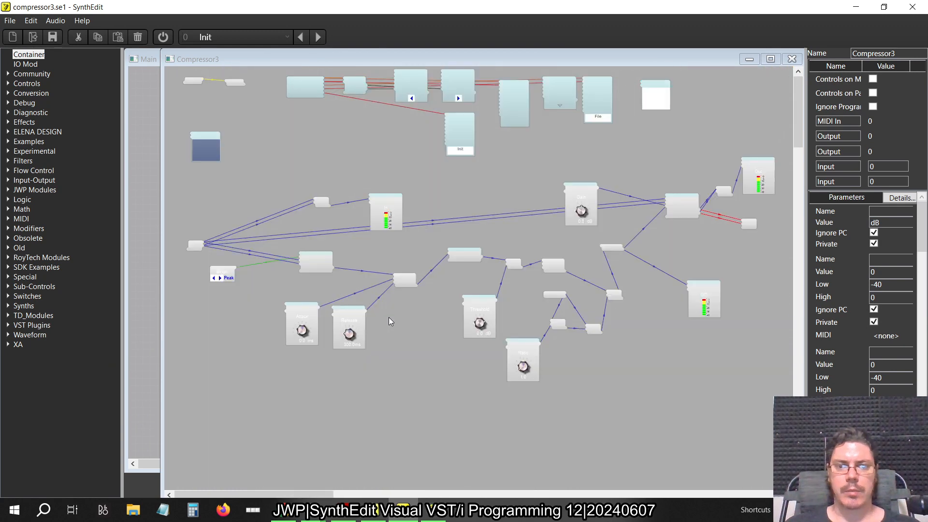
scroll(391, 321, "up", 4)
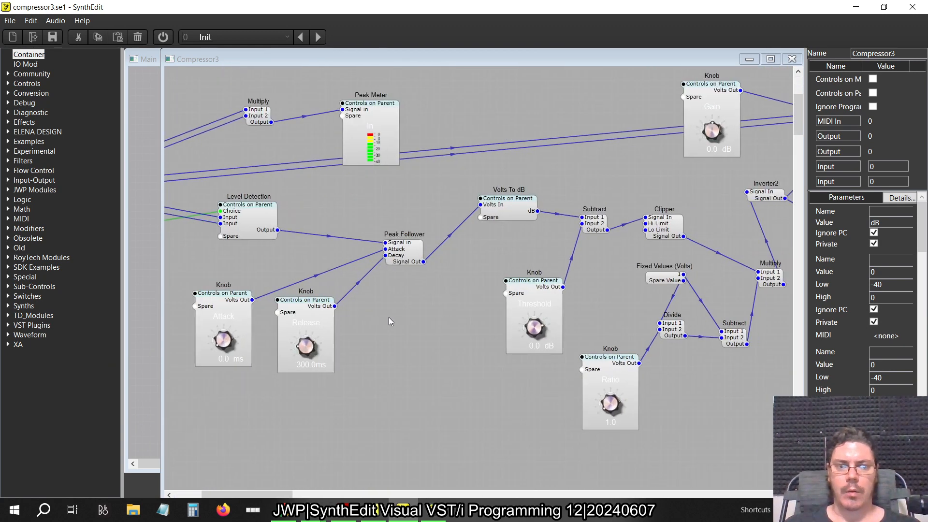
scroll(389, 317, "right", 12)
scroll(389, 317, "left", 3)
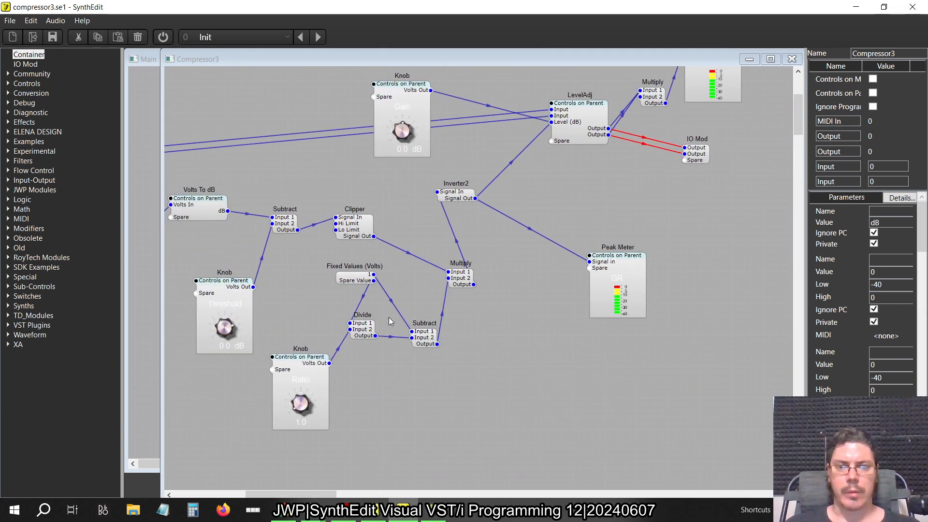
In the older SynthEdit project, close the Compressor panel, enlarge the structure window, and spread out the ratio Knob and the Soft List Entry2
key("alt+Tab")
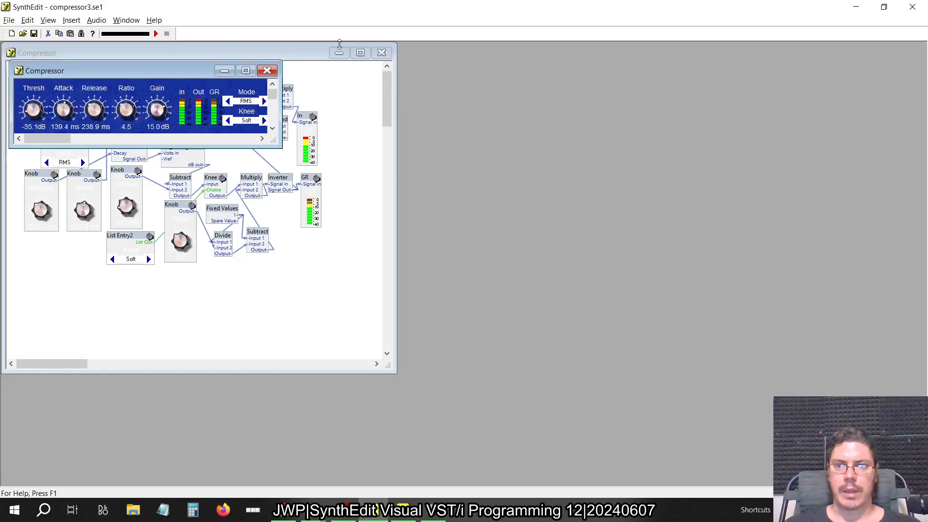
left_click(267, 72)
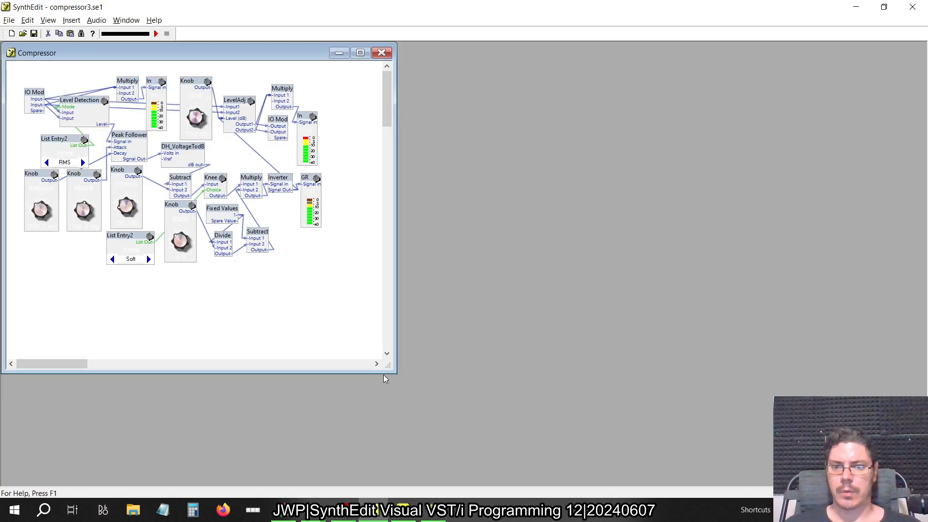
left_click_drag(385, 366, 481, 395)
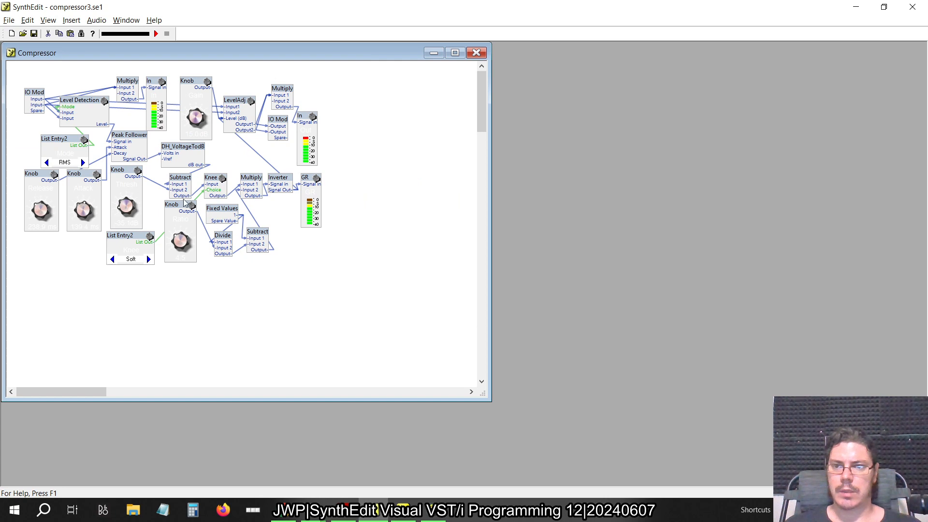
left_click_drag(178, 208, 186, 293)
left_click_drag(134, 237, 164, 241)
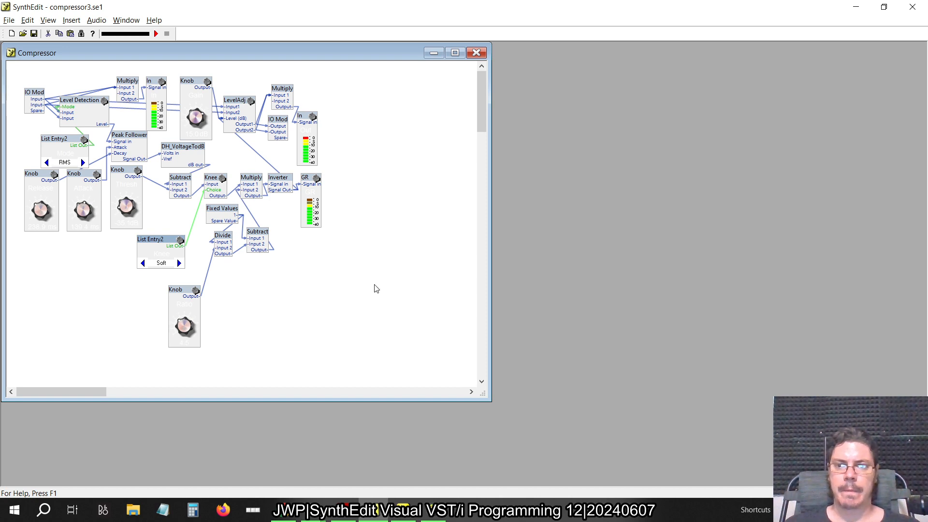
In the newer SynthEdit's Compressor3 structure, enclose the Clipper module in its own container
key("alt+Tab")
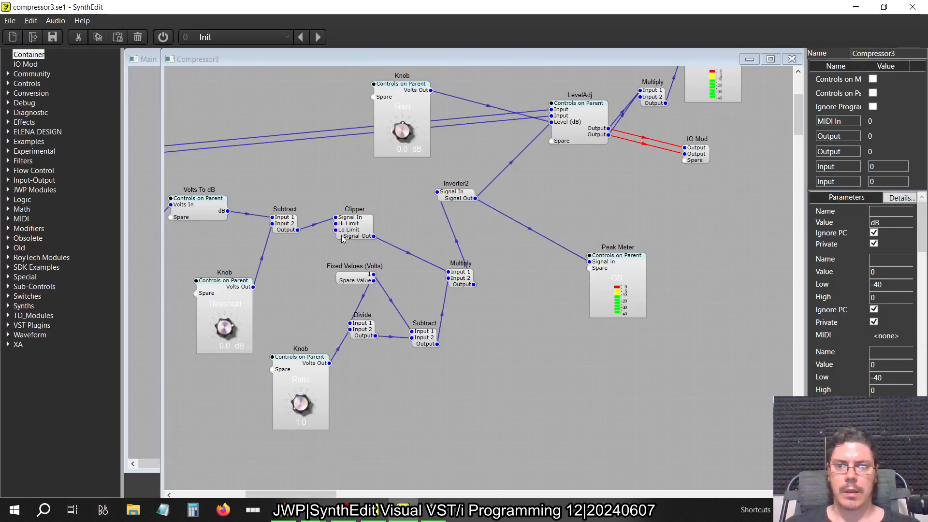
left_click_drag(342, 234, 367, 215)
right_click(367, 215)
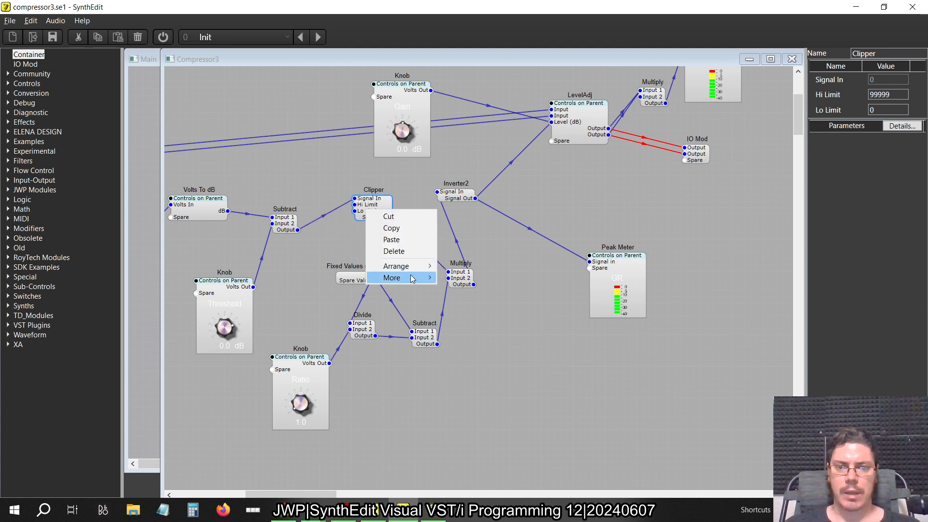
mouse_move(401, 278)
left_click(502, 317)
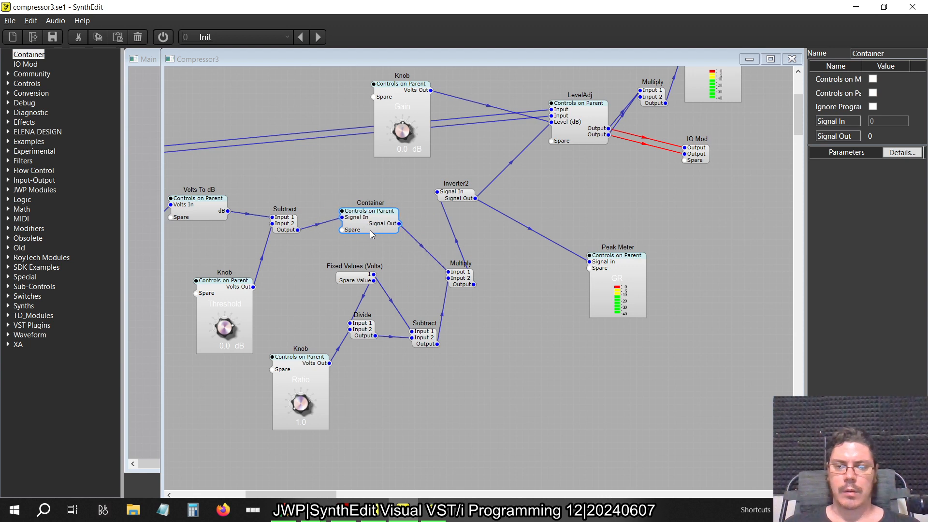
Open the Clipper's container, maximize it, and space out the Clipper and the output IO Mod
double_click(370, 231)
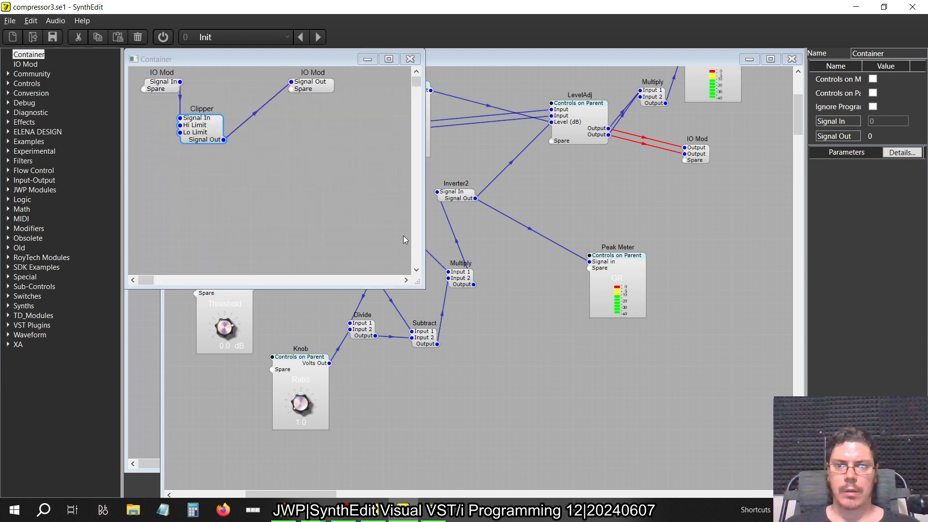
left_click(389, 59)
left_click_drag(309, 86, 562, 183)
left_click_drag(193, 125, 383, 120)
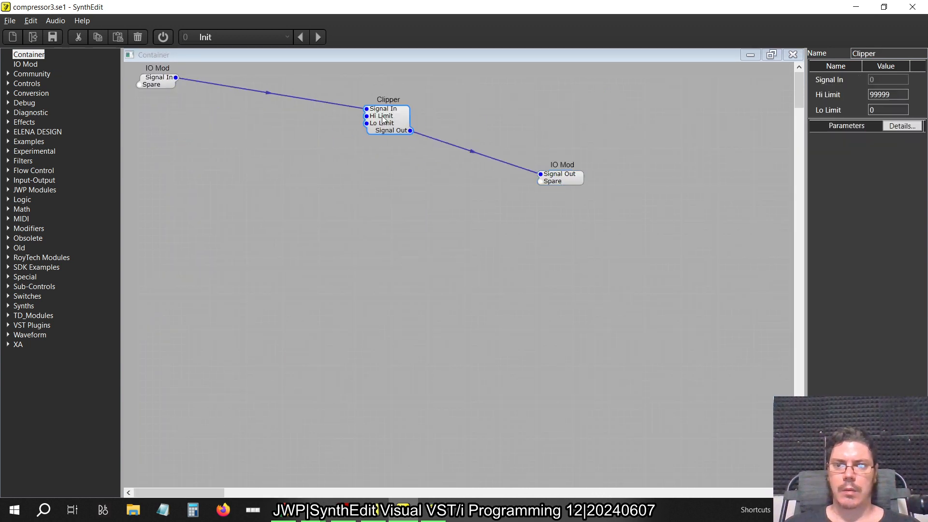
Add Switch (1->Many) before the Clipper and Switch (Many->1) after it, repositioning both IO Mods around them
left_click(8, 170)
double_click(52, 199)
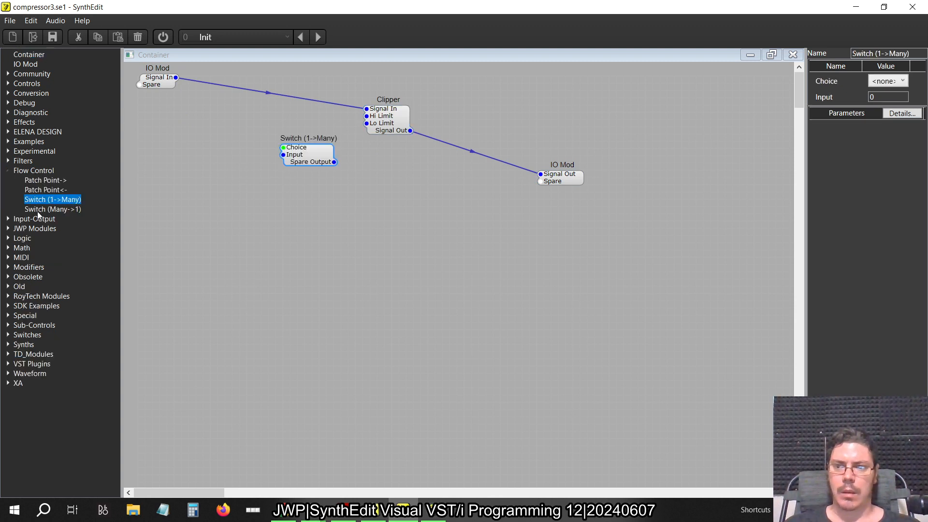
left_click_drag(40, 212, 406, 186)
left_click_drag(465, 153, 467, 153)
left_click_drag(556, 178, 599, 149)
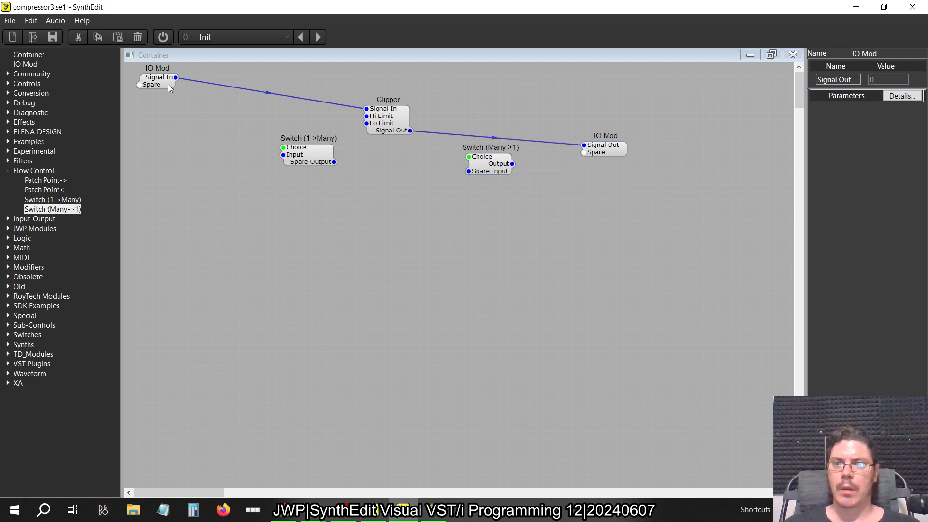
left_click_drag(168, 86, 168, 110)
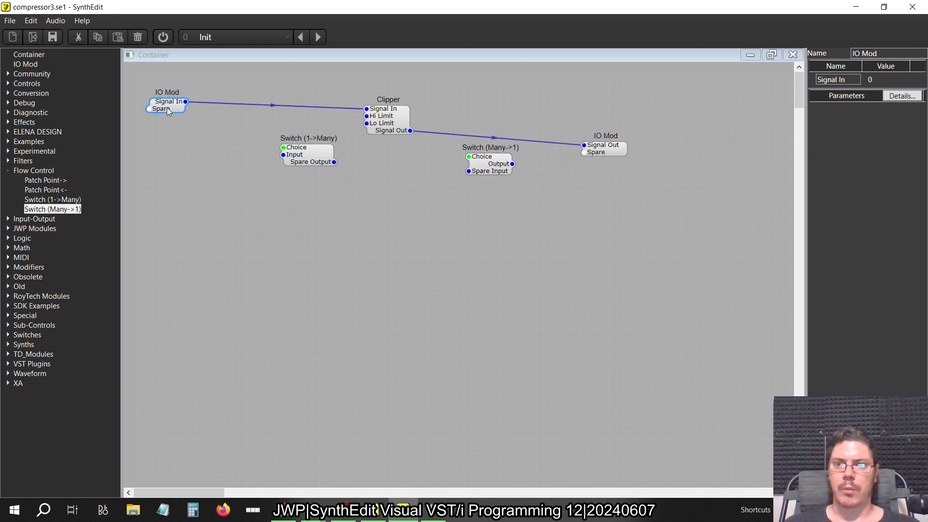
Delete the wires linking the Clipper to the input and output IO Mods
left_click(271, 106)
key("Delete")
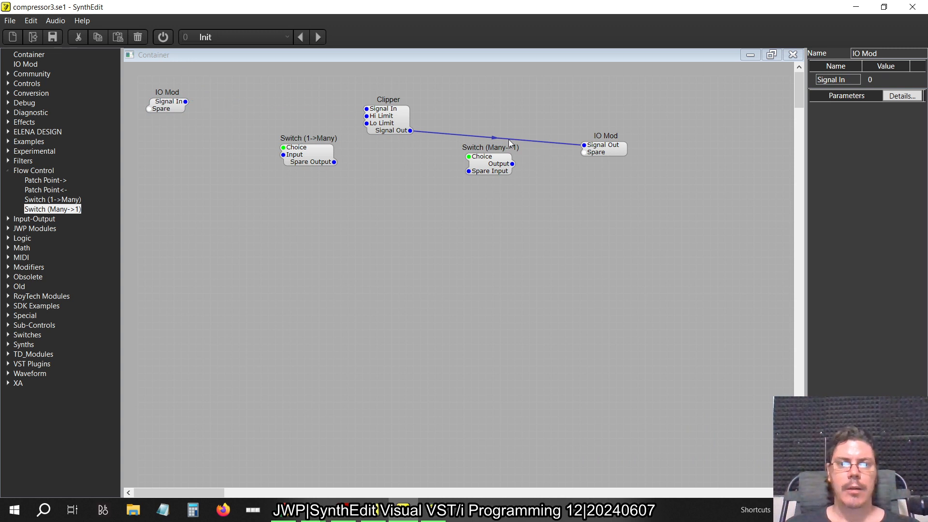
left_click(504, 138)
key("Delete")
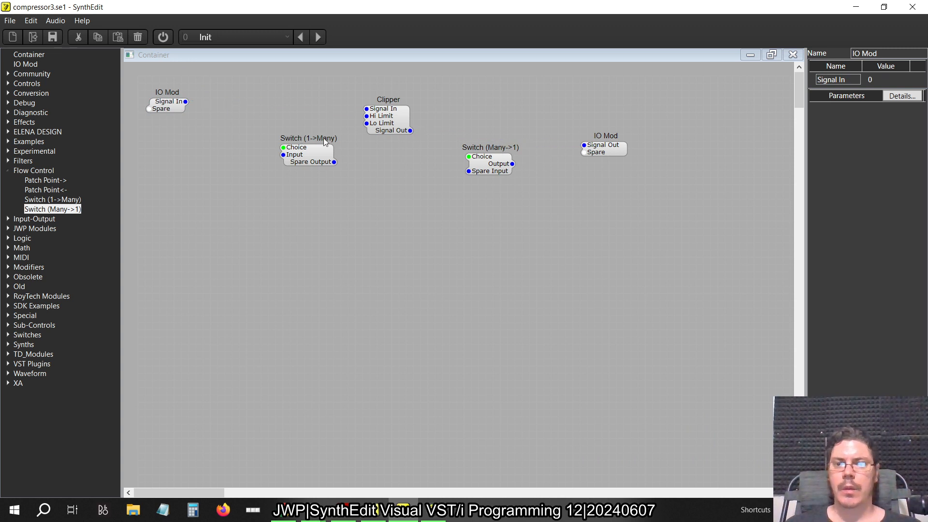
Wire the input IO Mod to Switch (1->Many), through the Clipper into Switch (Many->1), checking the older project's Knee container for reference
left_click_drag(185, 101, 283, 135)
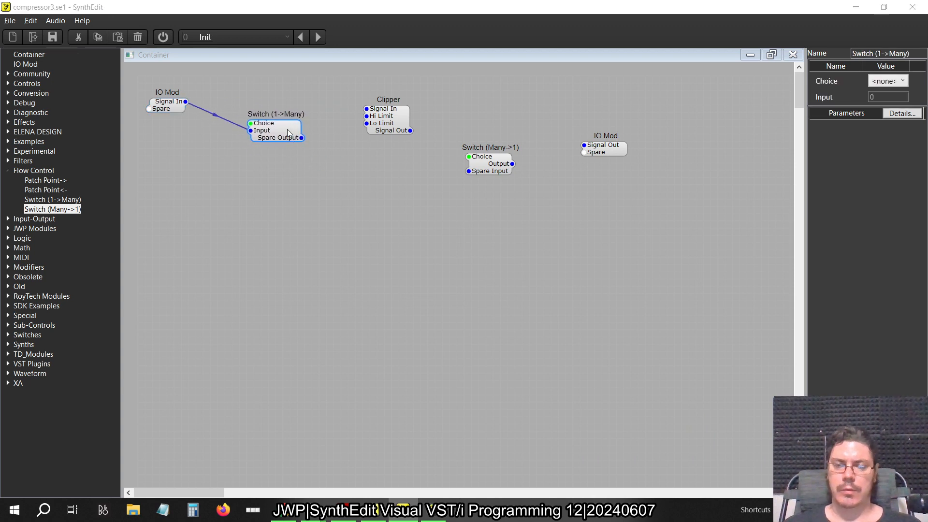
key("alt+Tab")
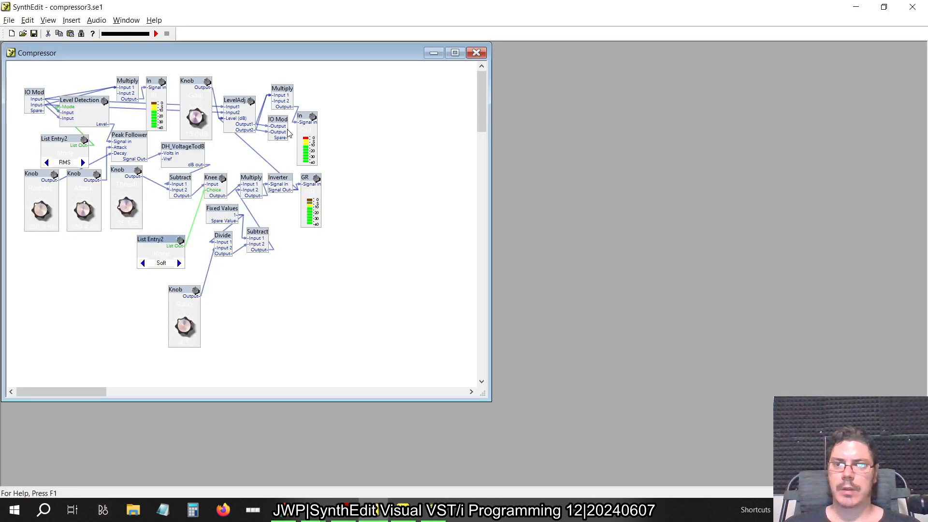
double_click(216, 180)
key("alt+Tab")
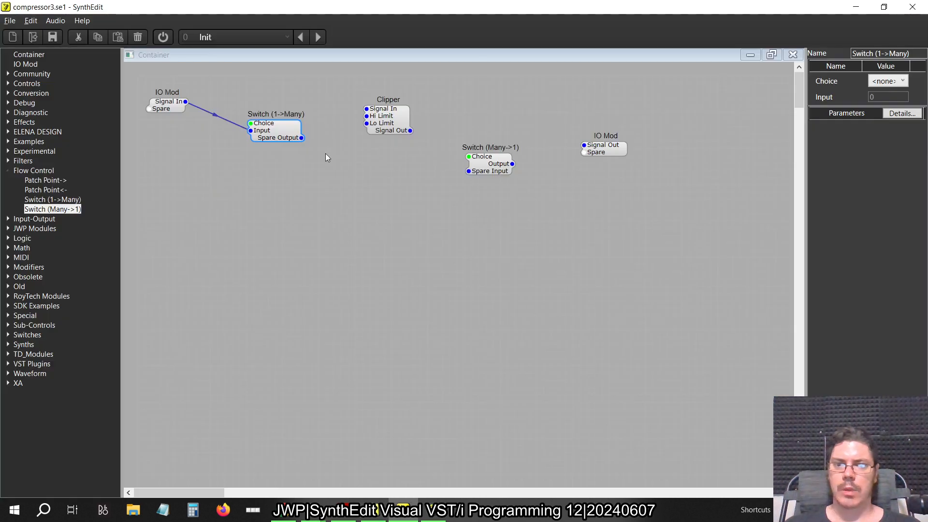
left_click_drag(302, 138, 469, 171)
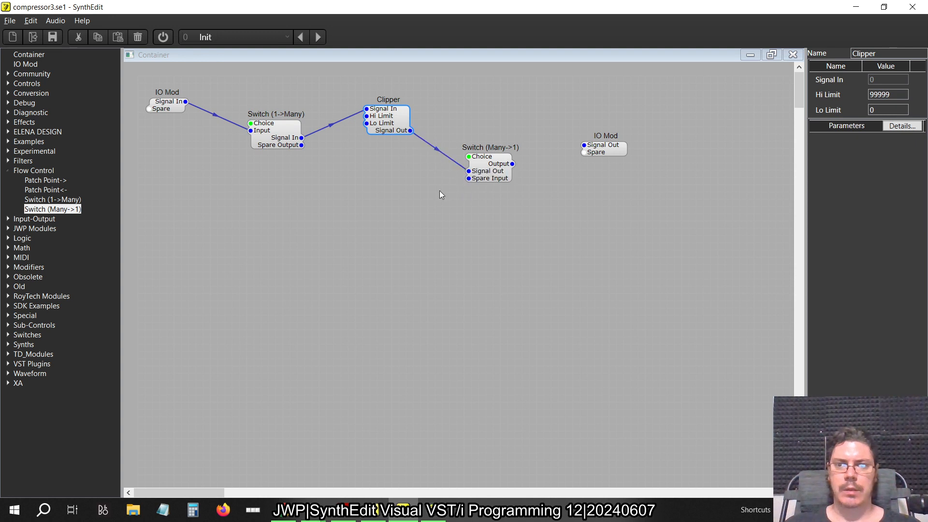
Delete the input IO Mod's wire to the switch and the container's outer connections to Multiply and Subtract
left_click(217, 116)
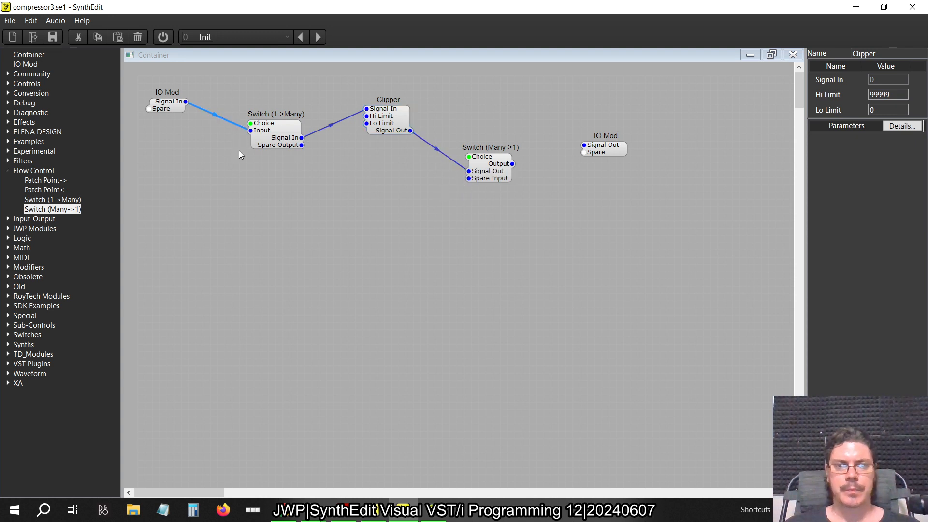
key("Delete")
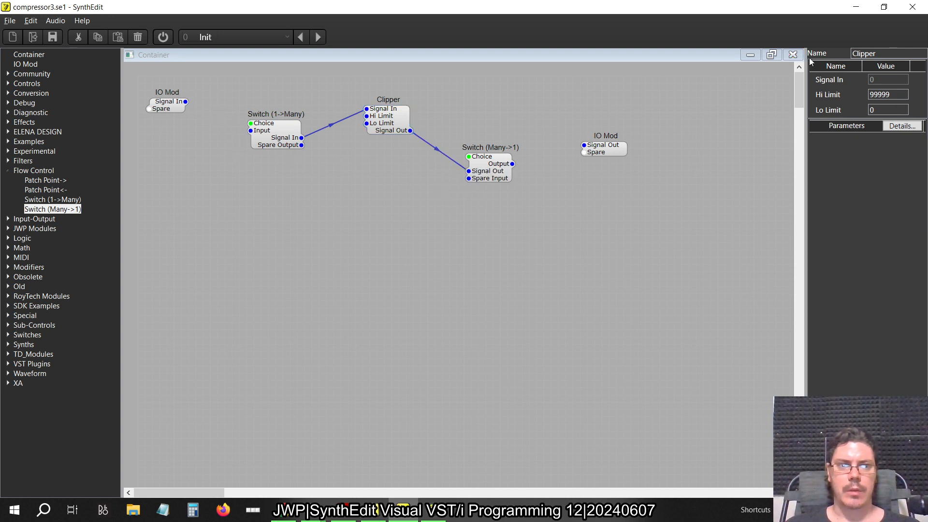
left_click(794, 56)
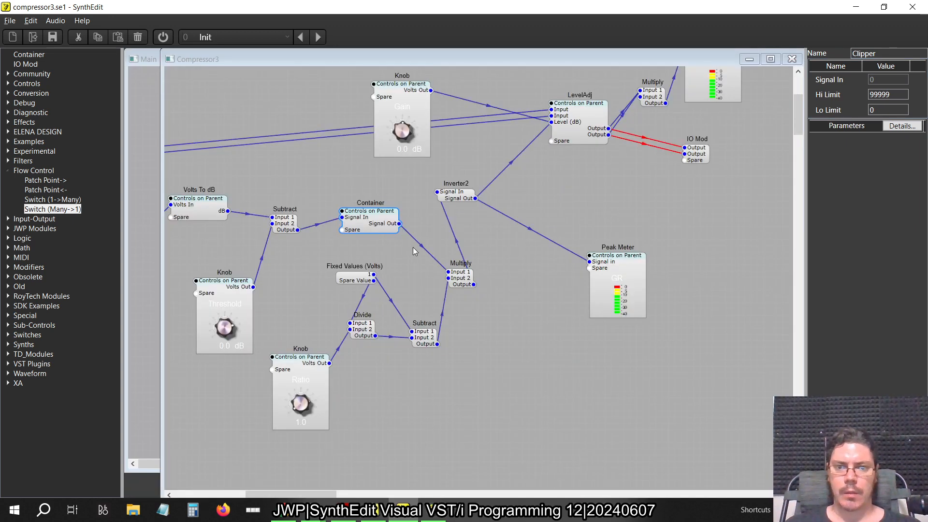
left_click(422, 250)
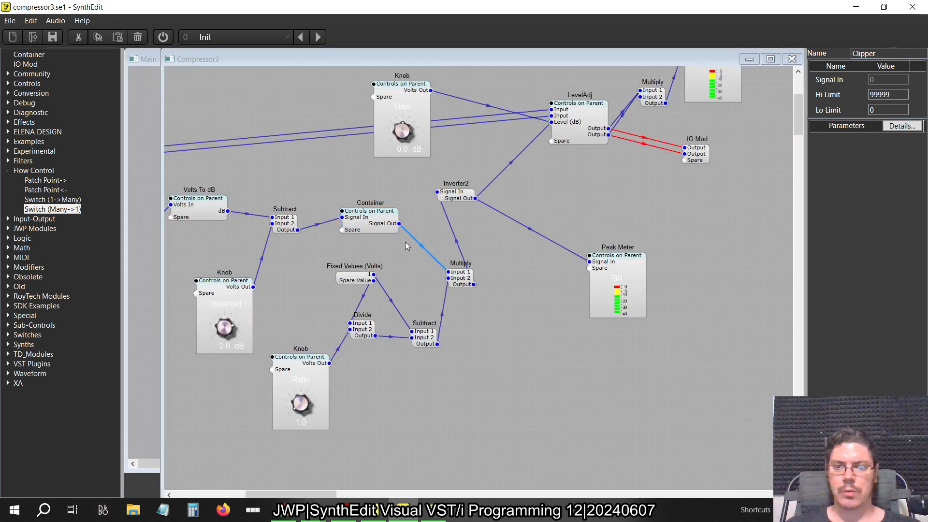
key("Delete")
left_click(317, 225)
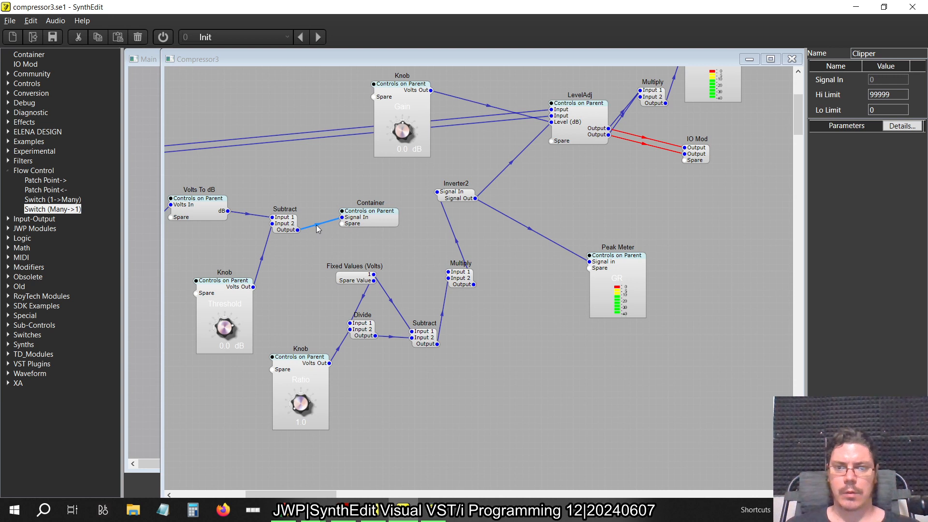
Reopen the container and wire both switches' Choice and the first switch's Input to the input IO Mod, and the second's Output to the output IO Mod
double_click(378, 216)
left_click_drag(469, 161, 162, 110)
left_click_drag(251, 129, 193, 114)
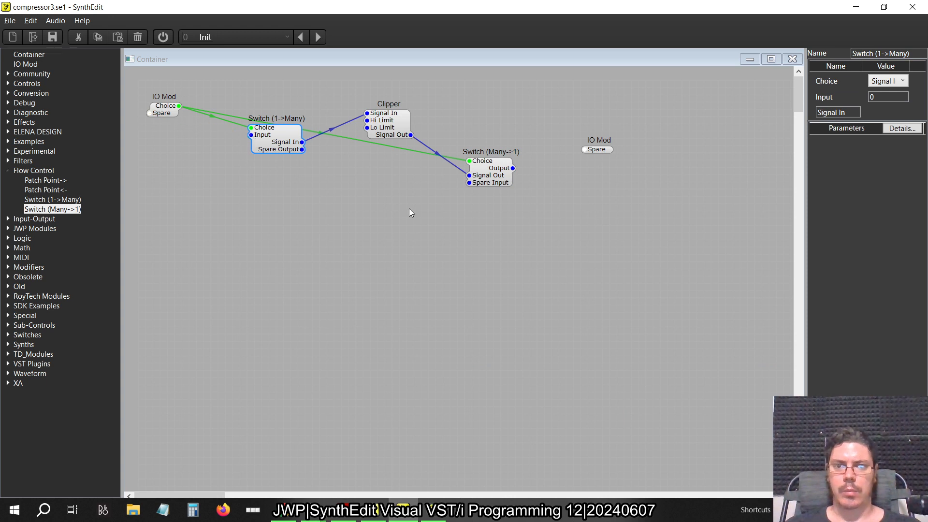
left_click_drag(513, 168, 598, 150)
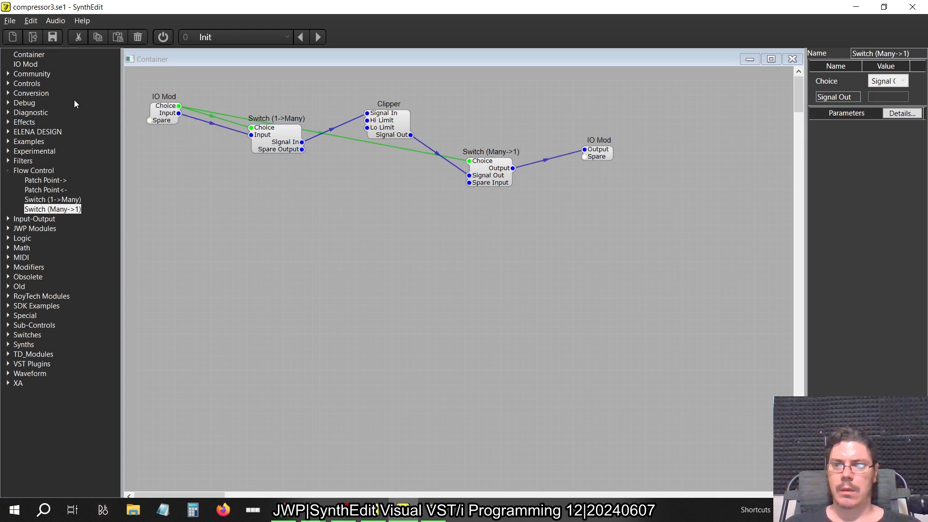
Add an empty container below the Clipper, open it, and consult the older SynthEdit project
left_click_drag(34, 53, 373, 202)
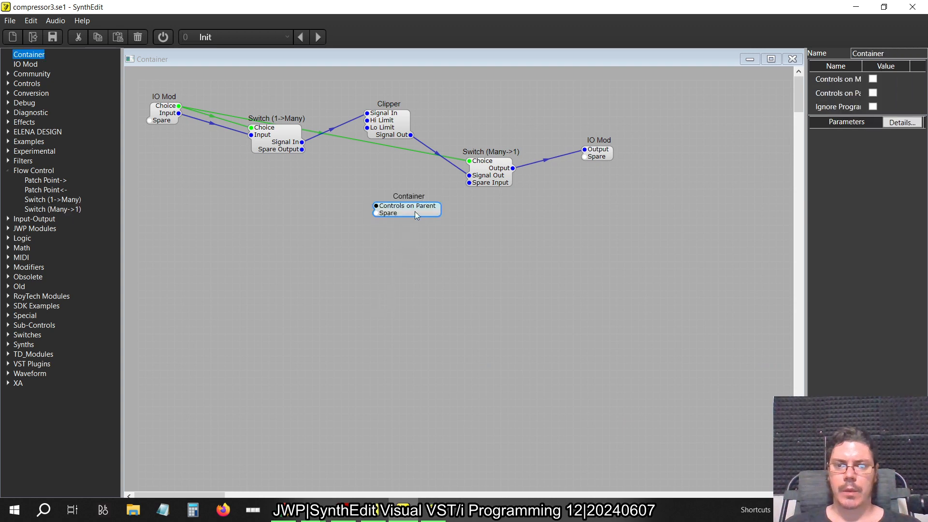
double_click(393, 214)
key("alt+Tab")
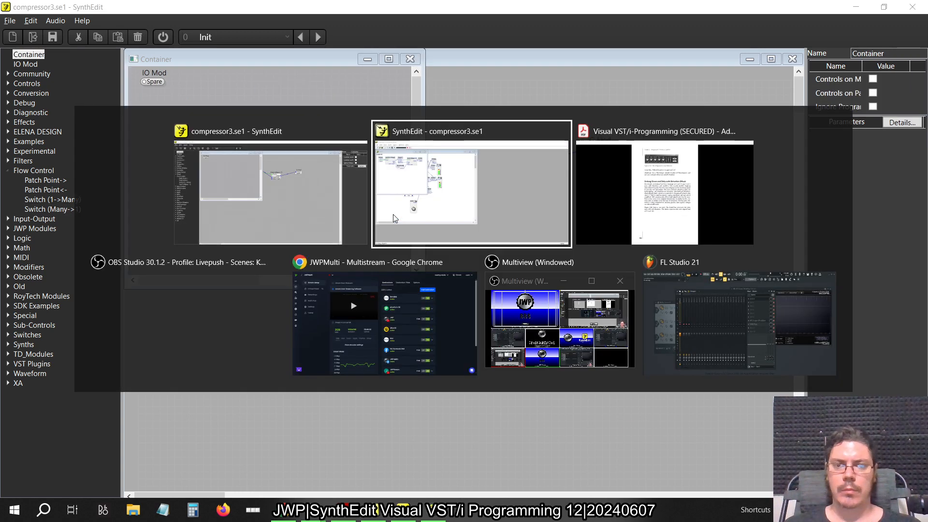
key("alt+Tab")
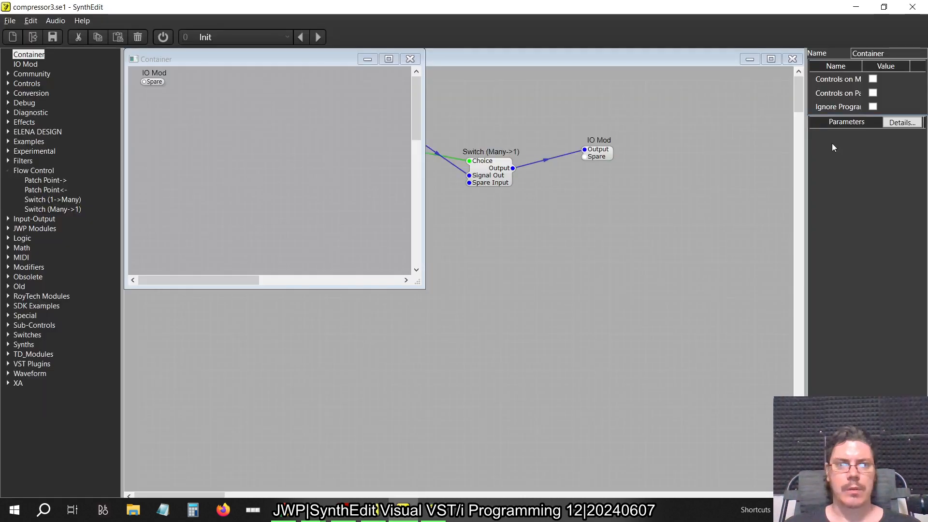
Rename the new container as Soft Knee, shift its IO Mod slightly inward, and reopen the container
left_click_drag(892, 53, 772, 31)
type("Soft")
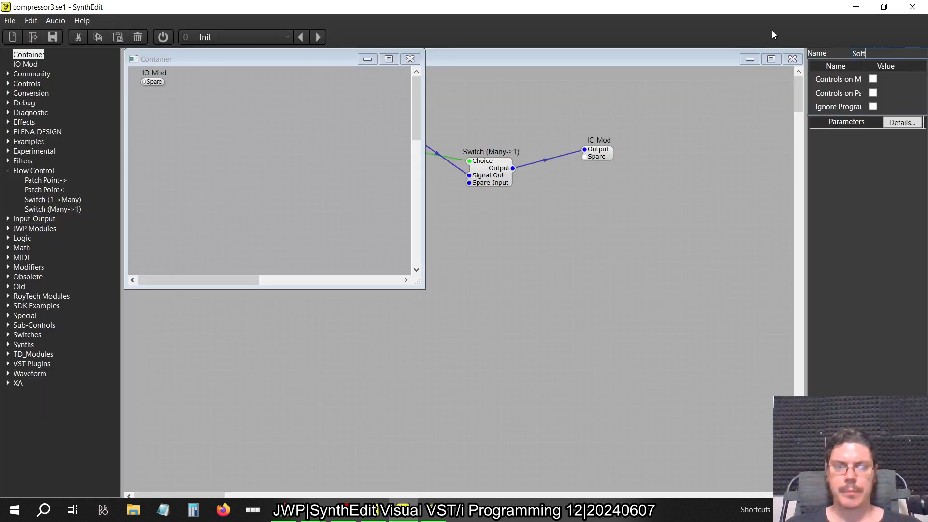
type(" Knee")
key("Return")
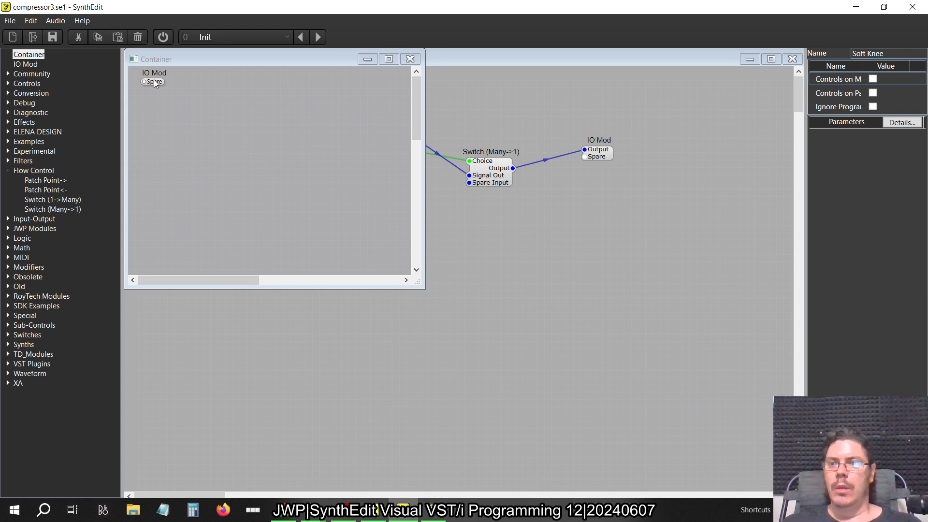
left_click_drag(154, 83, 164, 100)
left_click(410, 59)
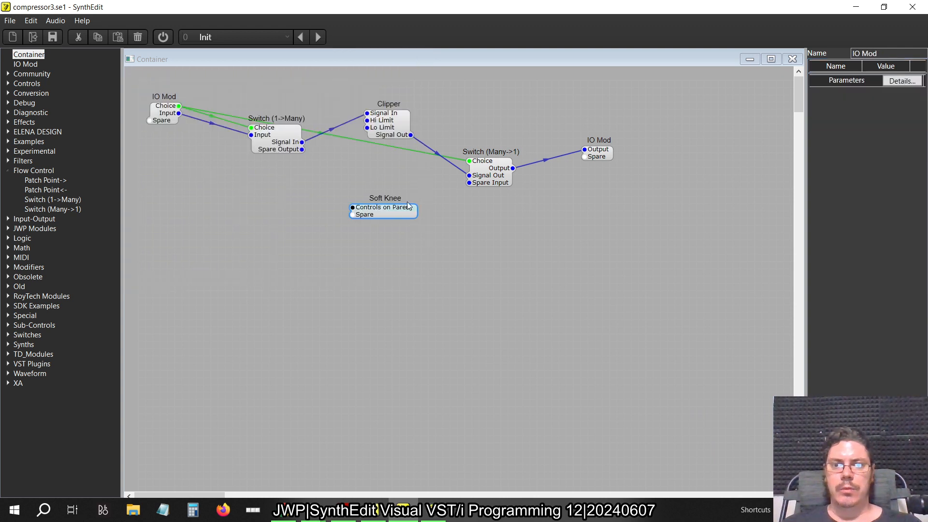
left_click(387, 218)
double_click(387, 220)
left_click(170, 106)
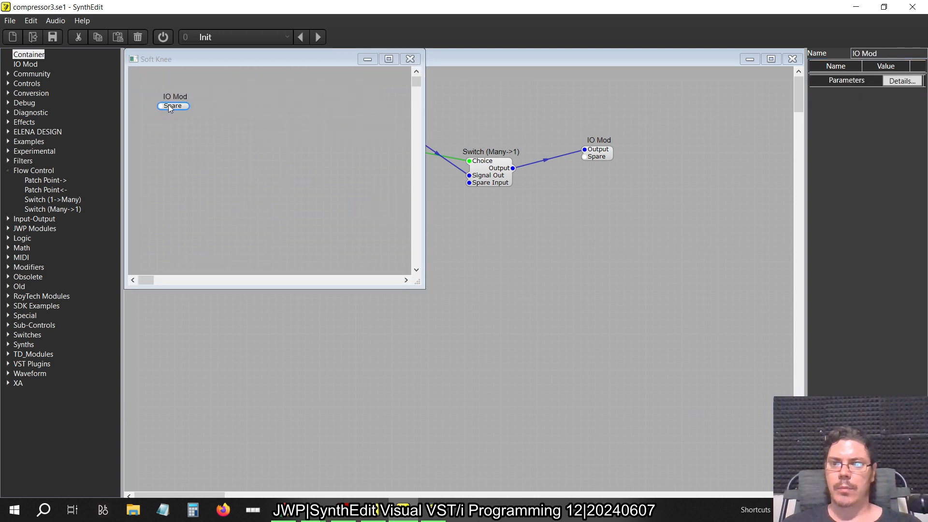
Open the Soft knee container in the older SynthEdit project and examine its first Multiply's properties, returning to the new project
key("alt+Tab")
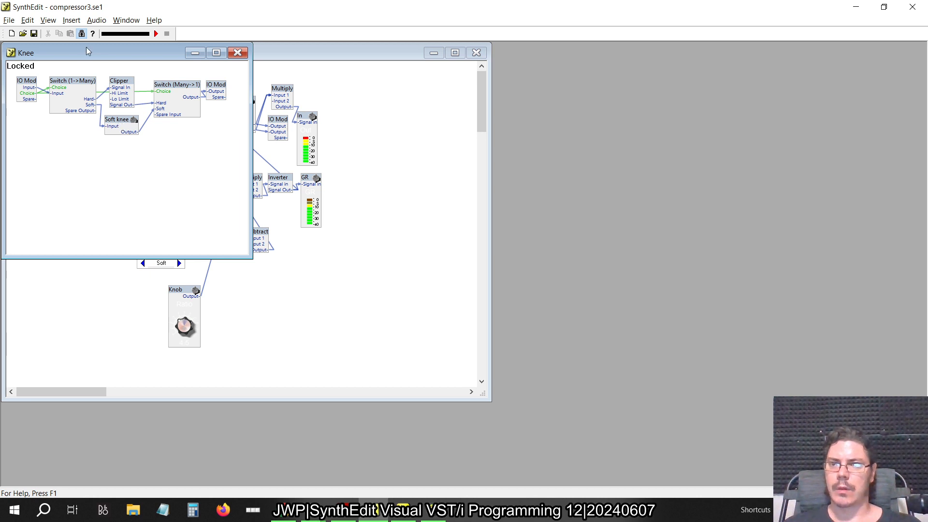
left_click(81, 34)
double_click(118, 124)
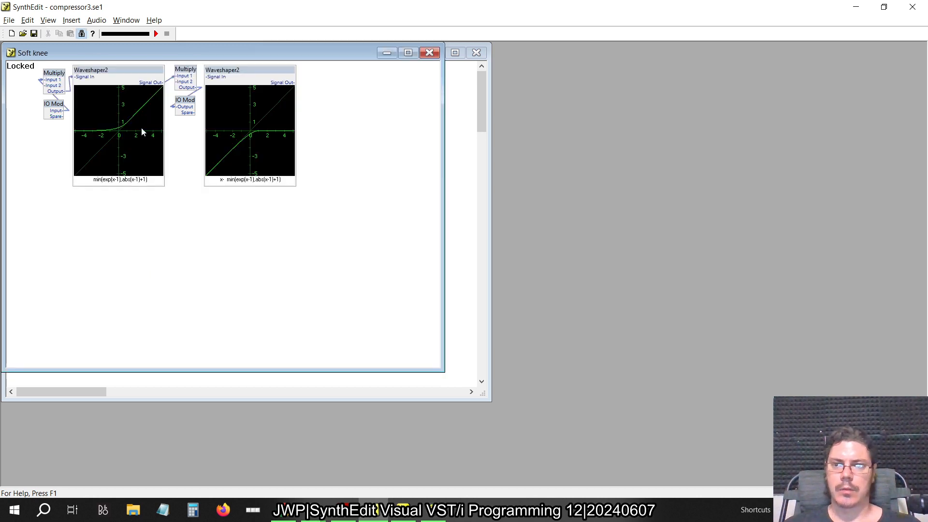
key("alt+Tab")
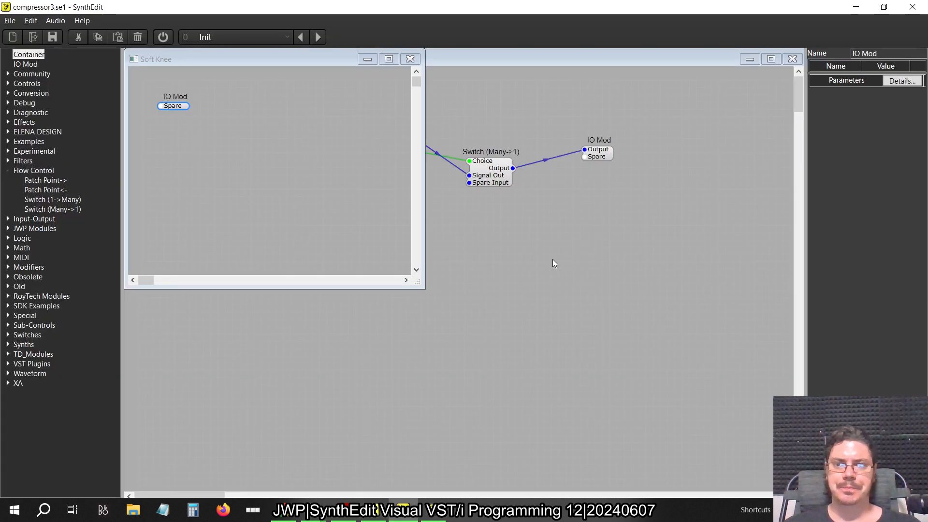
left_click(8, 170)
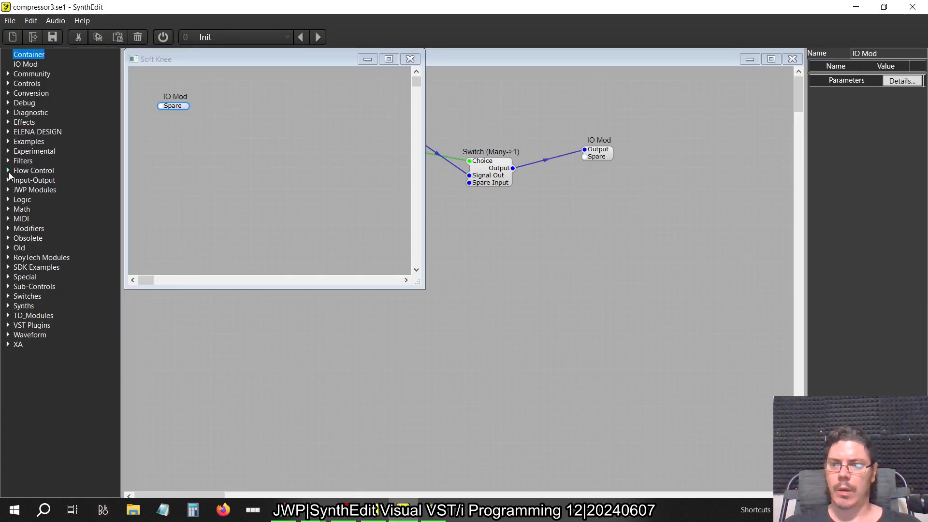
key("alt+Tab")
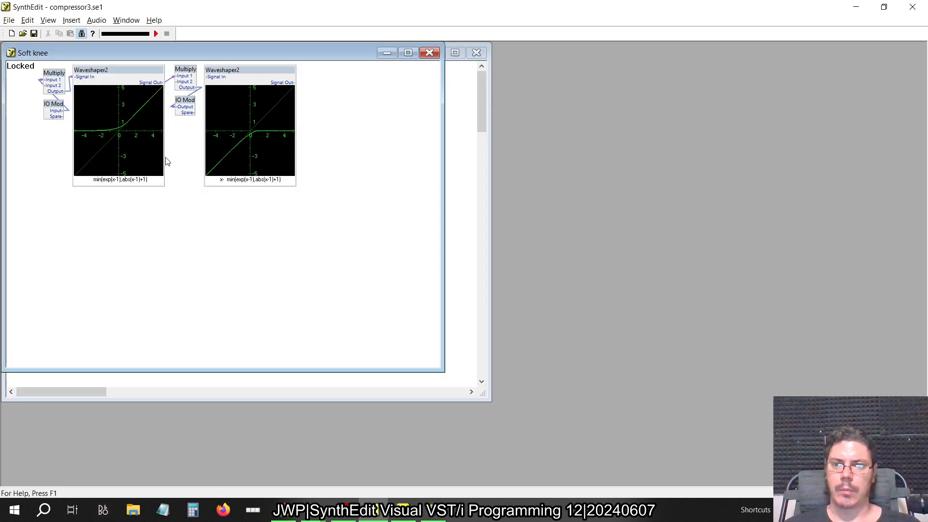
right_click(54, 77)
left_click(46, 90)
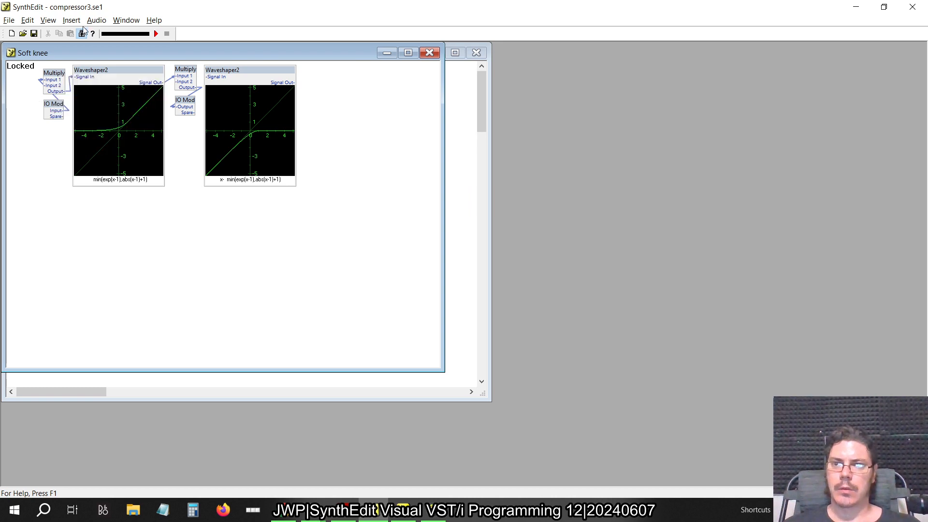
left_click(81, 33)
right_click(52, 81)
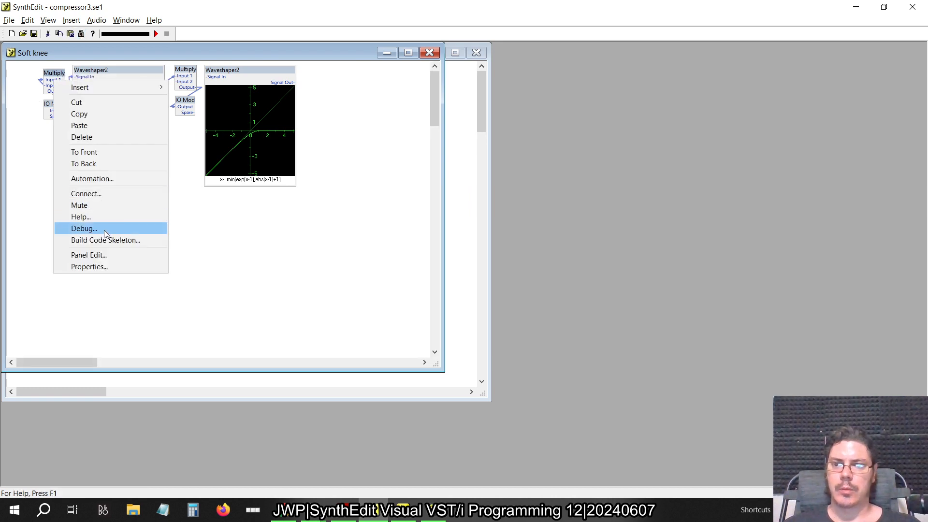
left_click(93, 265)
key("alt+Tab")
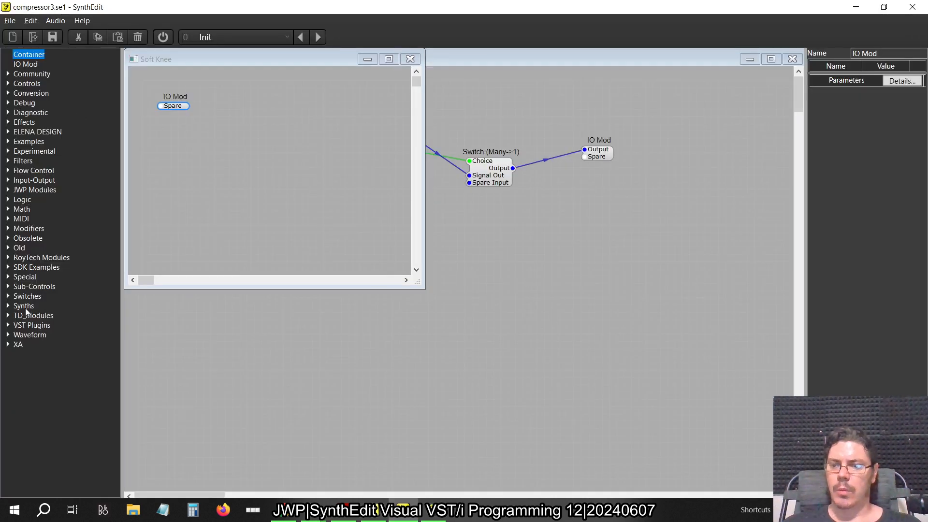
Add a Waveshaper2 module beside the IO Mod in the Soft Knee container and make it taller
left_click(9, 228)
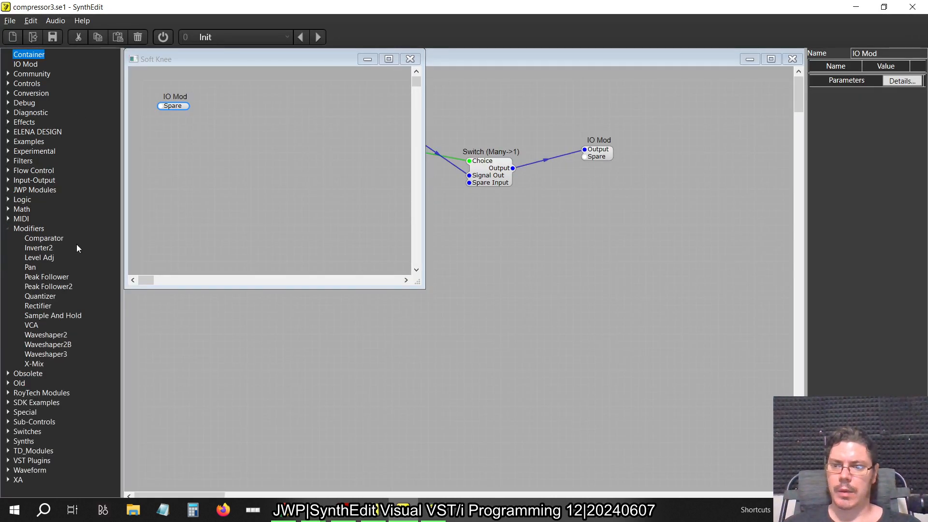
left_click_drag(53, 335, 196, 175)
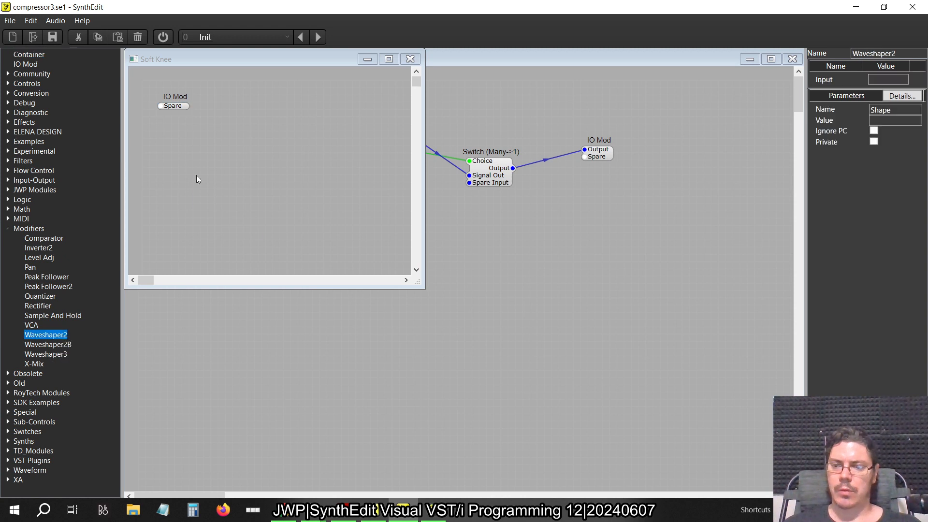
left_click_drag(230, 202, 264, 115)
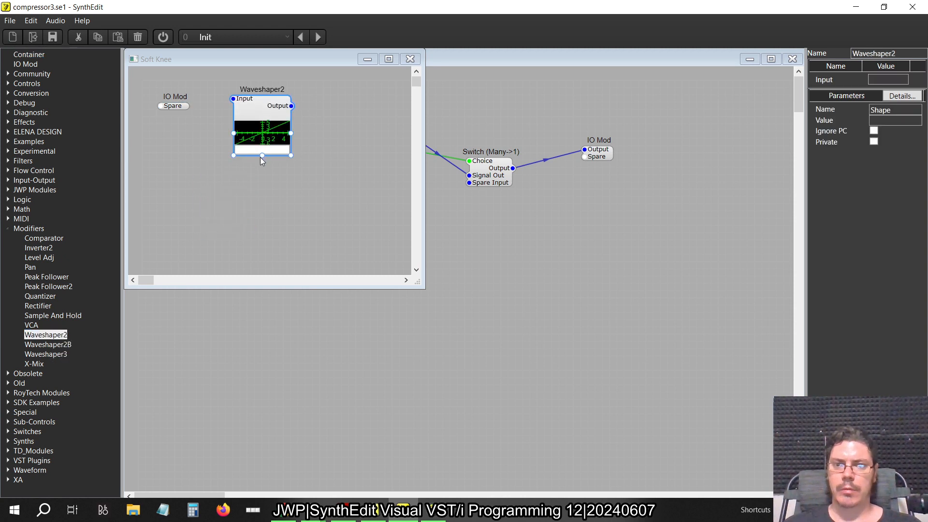
left_click_drag(260, 157, 258, 181)
left_click_drag(251, 112, 273, 119)
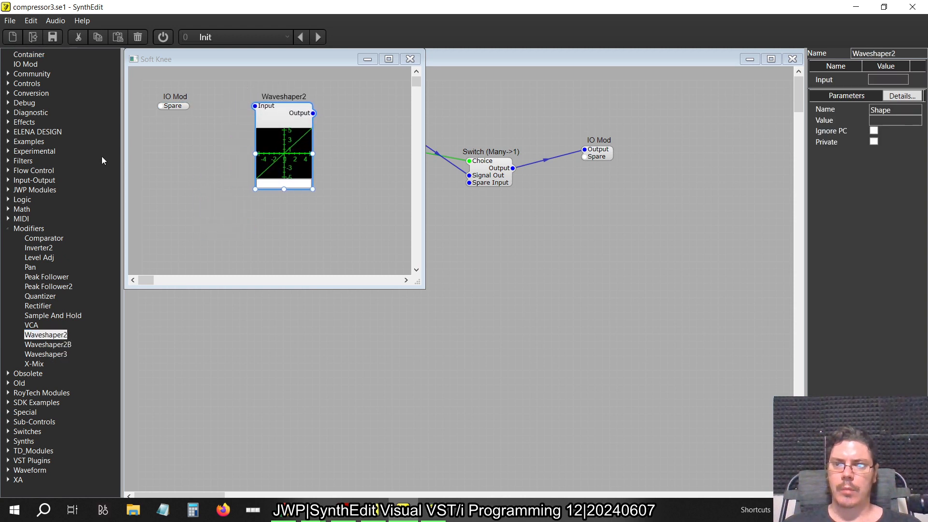
Add a Multiply with Input 2 set to 0.1, and wire the IO Mod through it into Waveshaper2's Input
left_click(8, 209)
left_click_drag(35, 250, 197, 153)
left_click_drag(883, 95, 821, 87)
type("0")
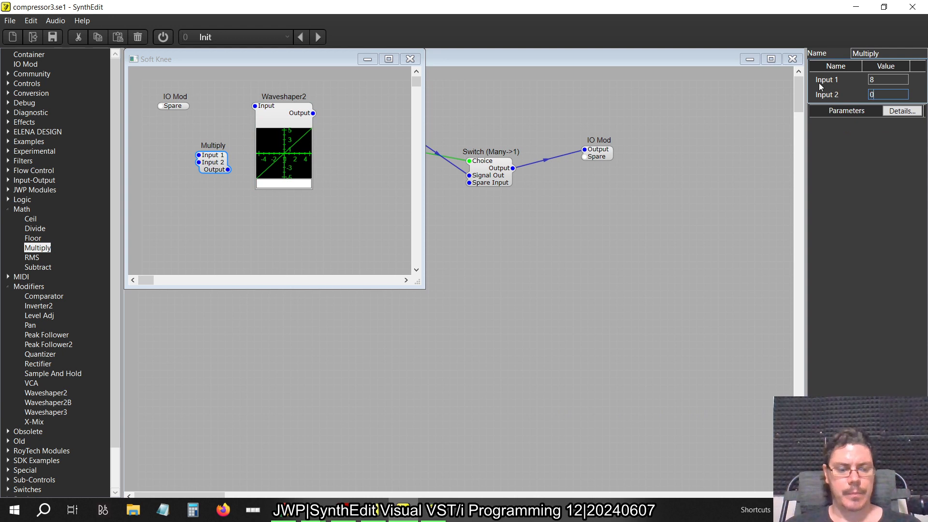
type(".1")
key("Tab")
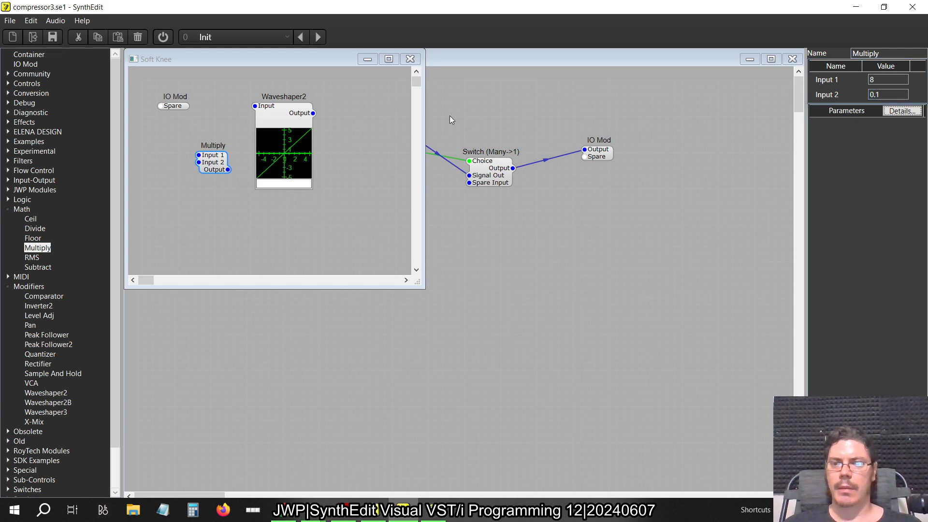
left_click(161, 110)
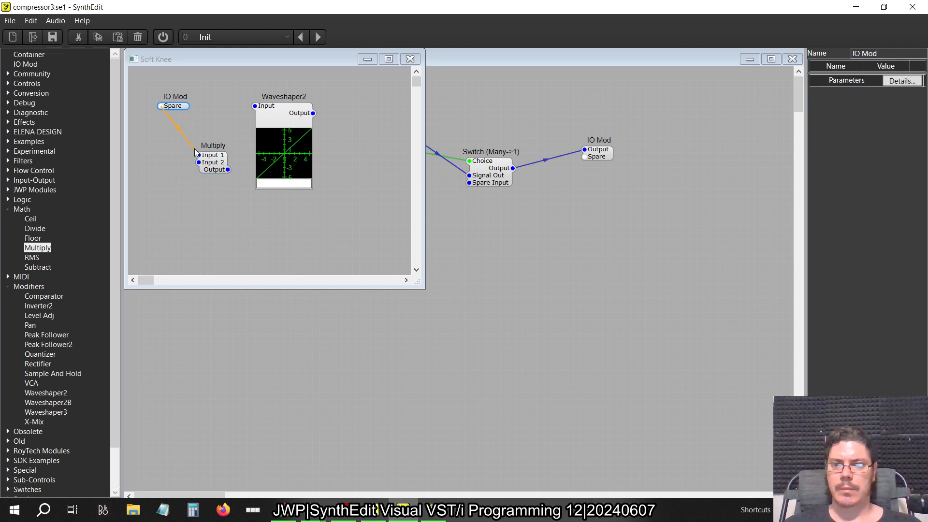
left_click_drag(188, 106, 255, 106)
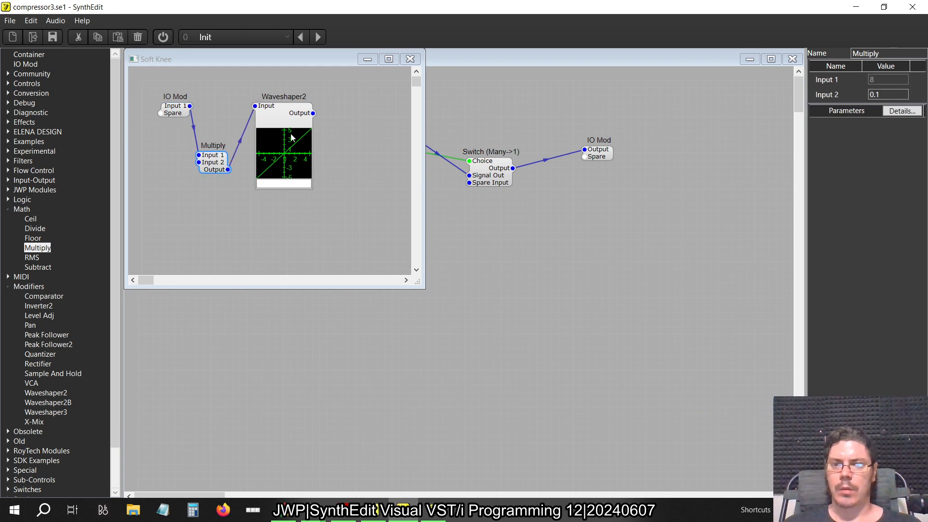
Examine the second Multiply's properties in the older project's Soft knee container and return to the new project
key("alt+Tab")
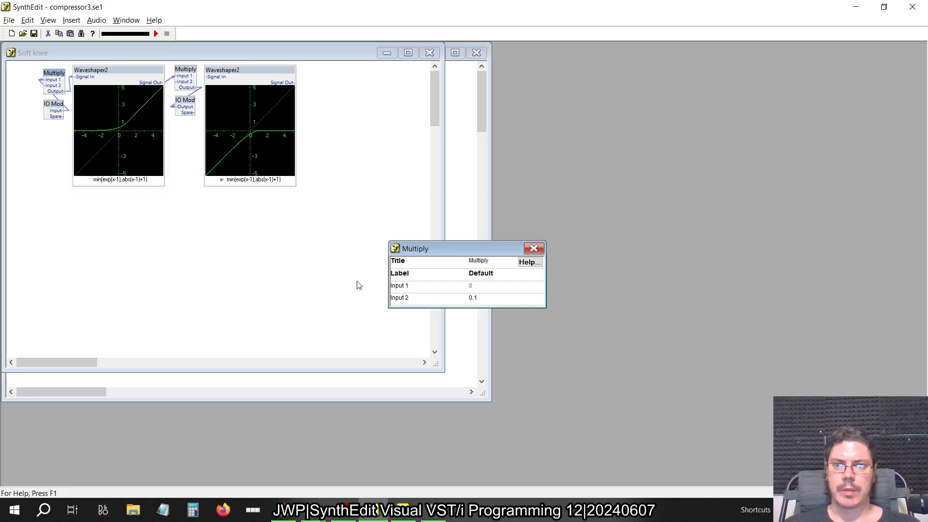
left_click(534, 248)
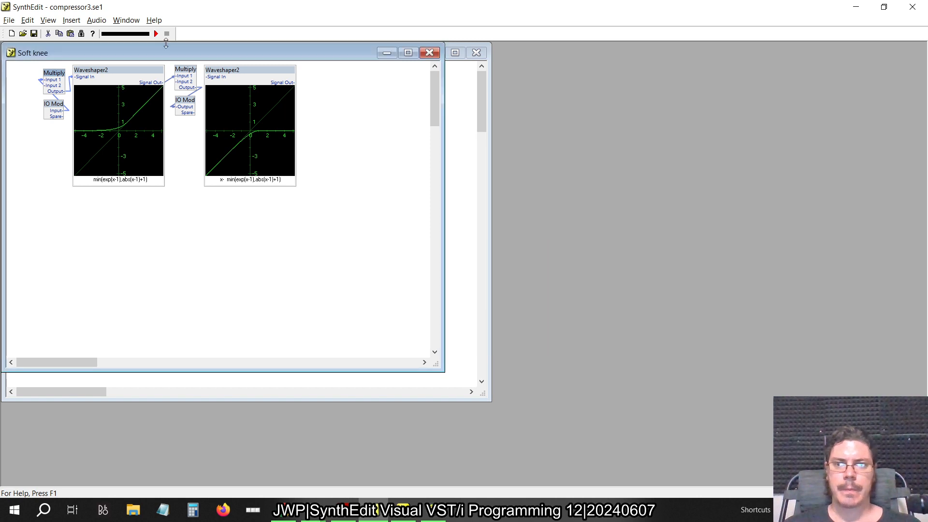
left_click(185, 69)
right_click(184, 69)
left_click(227, 255)
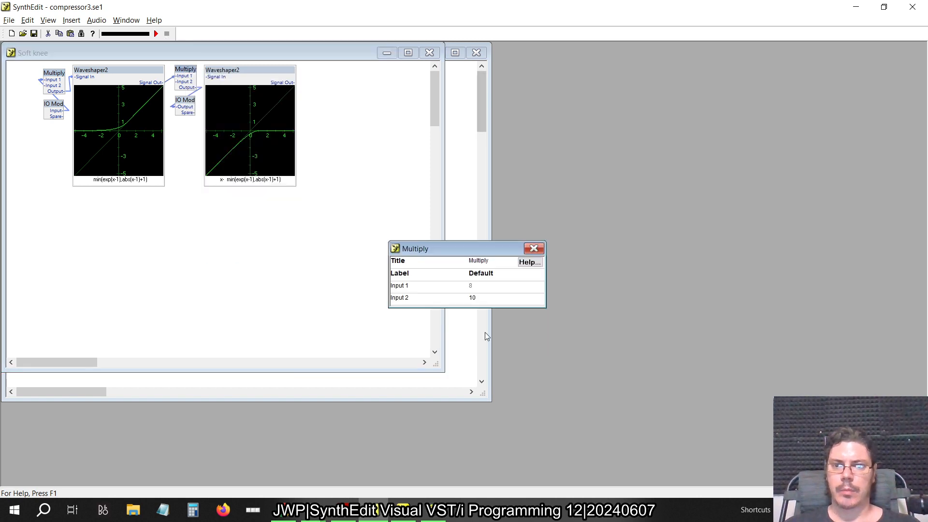
left_click(533, 248)
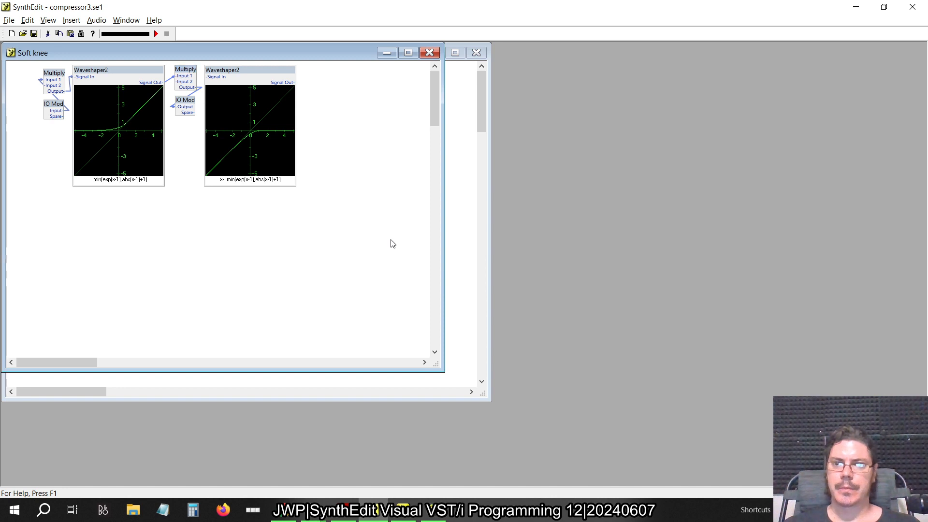
key("alt+Tab")
key("alt+Tab")
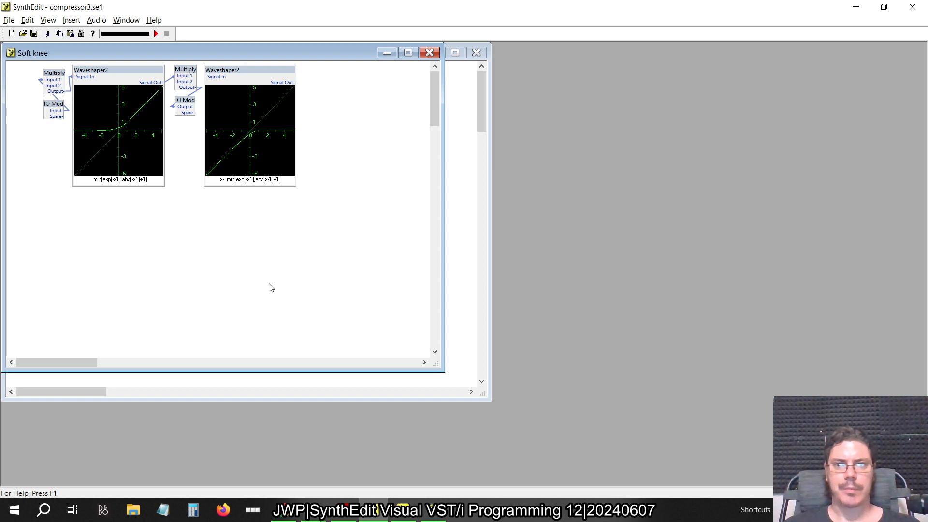
key("alt+Tab")
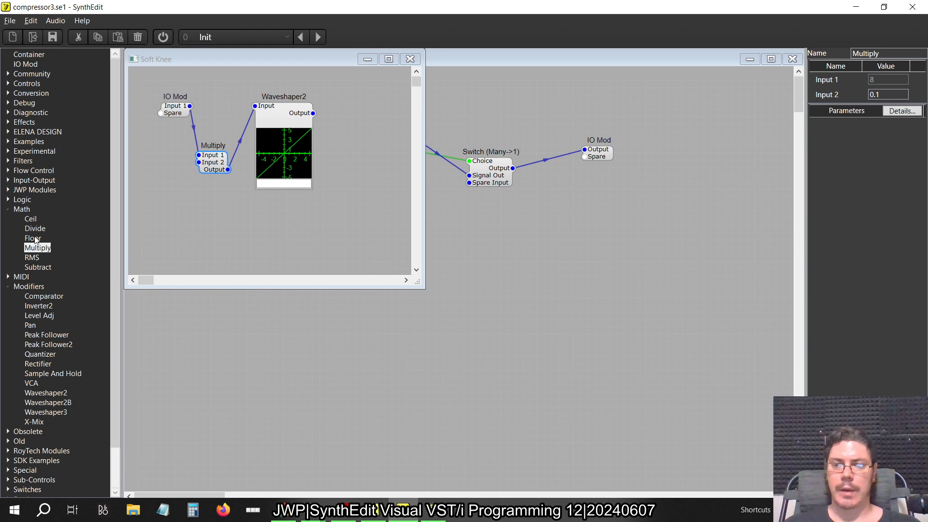
Add a second Multiply fed by Waveshaper2's Output and set its Input 2 to 10, rechecking the older project
left_click_drag(38, 248, 149, 203)
left_click_drag(350, 111, 352, 121)
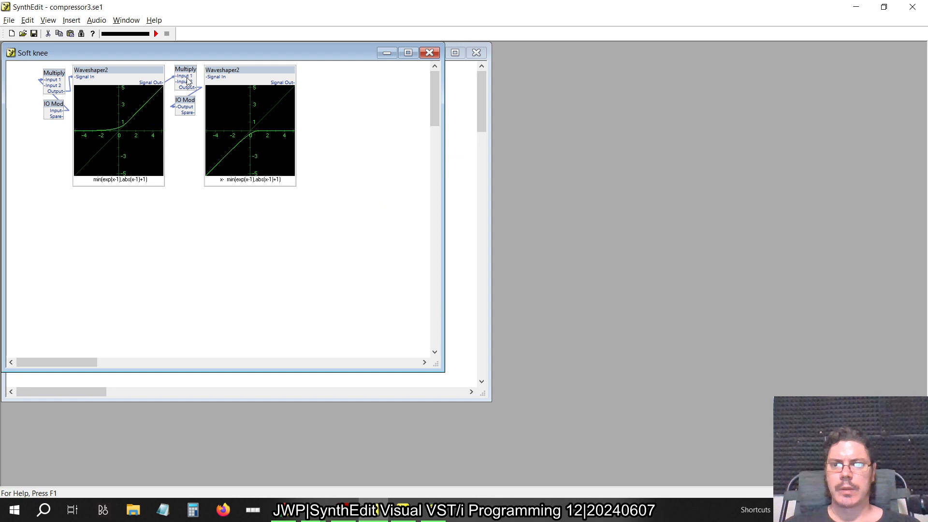
right_click(187, 78)
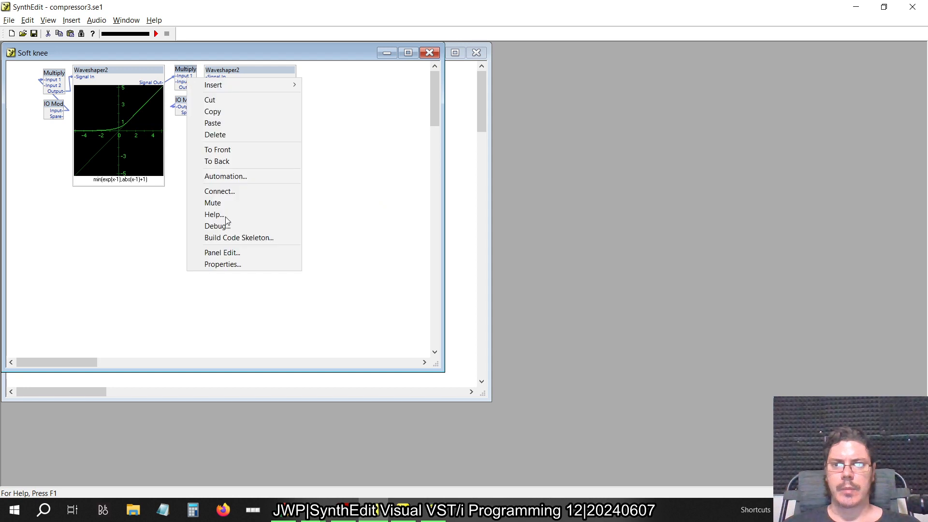
left_click(221, 264)
left_click(534, 248)
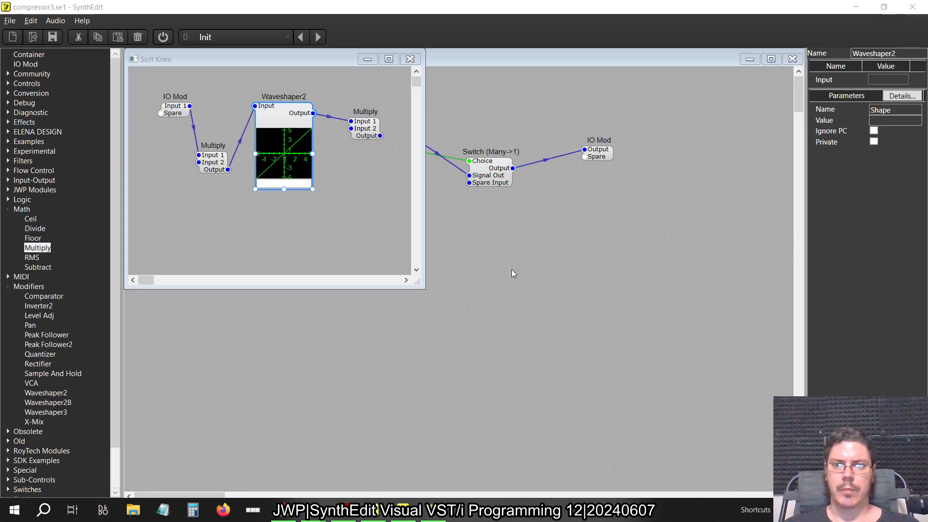
left_click(366, 126)
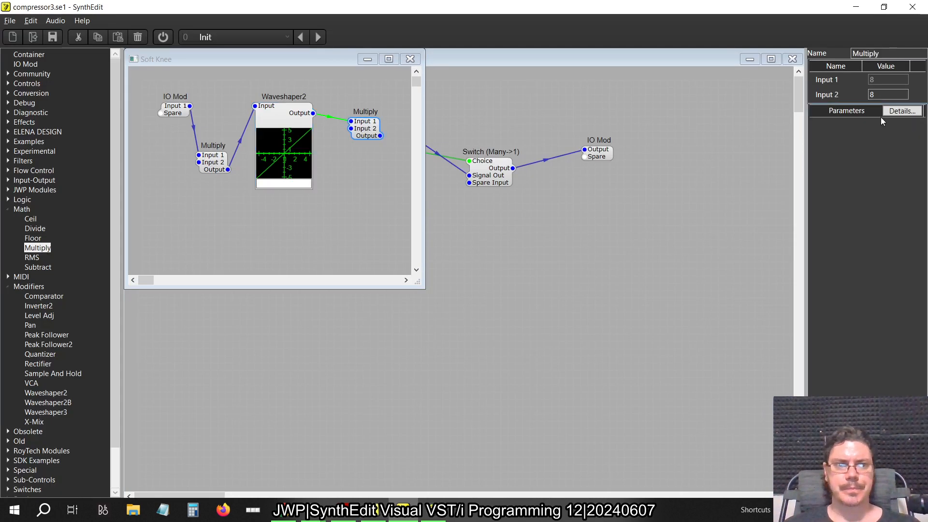
left_click(897, 95)
key("Tab")
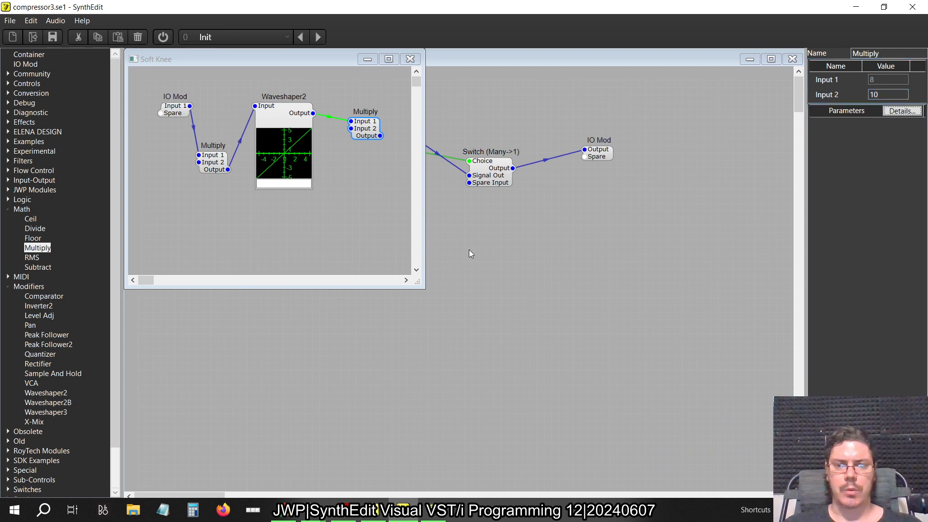
Add an output IO Mod fed by the second Multiply, and line up the Soft Knee modules in one row
left_click_drag(421, 287, 547, 316)
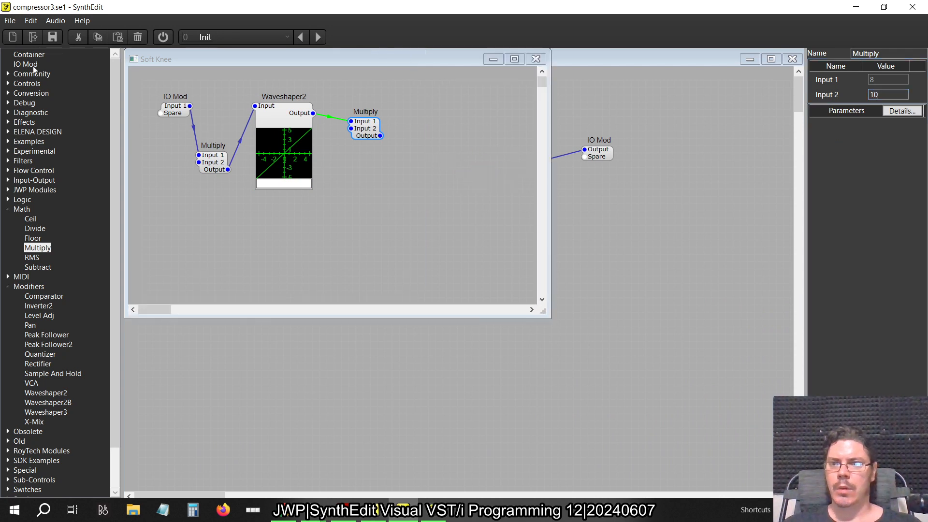
left_click_drag(26, 64, 422, 115)
left_click(208, 168)
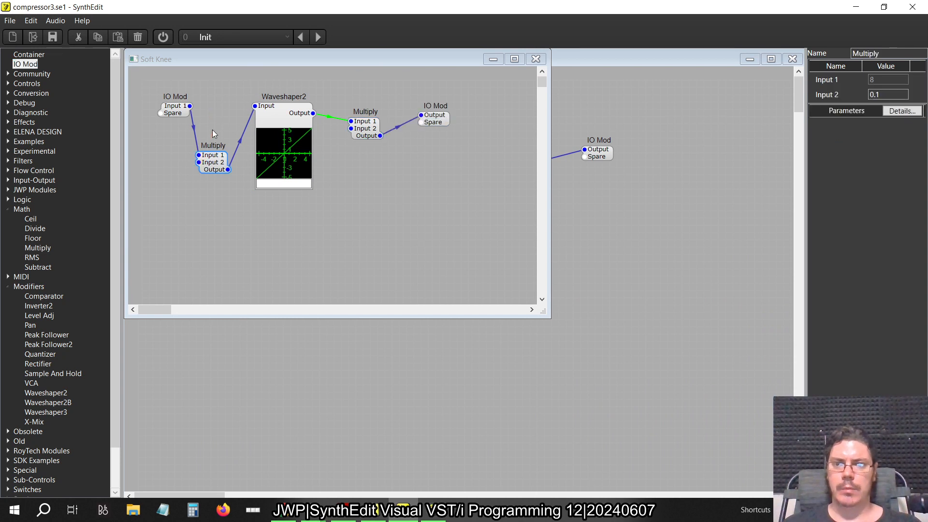
left_click_drag(211, 164, 216, 115)
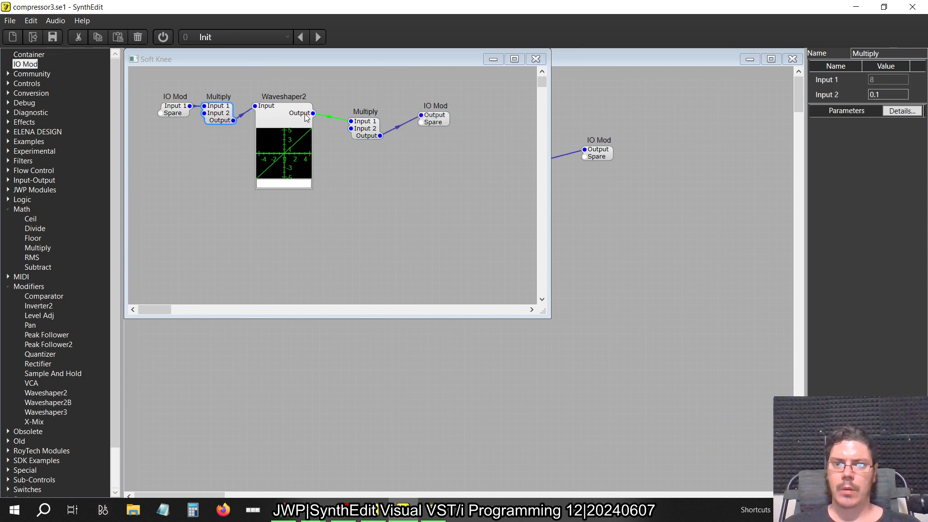
mouse_move(373, 133)
left_mouse_down()
mouse_move(351, 118)
mouse_move(361, 120)
left_mouse_up()
left_click_drag(443, 118, 397, 114)
Copy the shape formula min(exp(x-1),abs(x-1)+1) from the older project's first Waveshaper2 into the new Soft Knee Waveshaper2
left_click(305, 186)
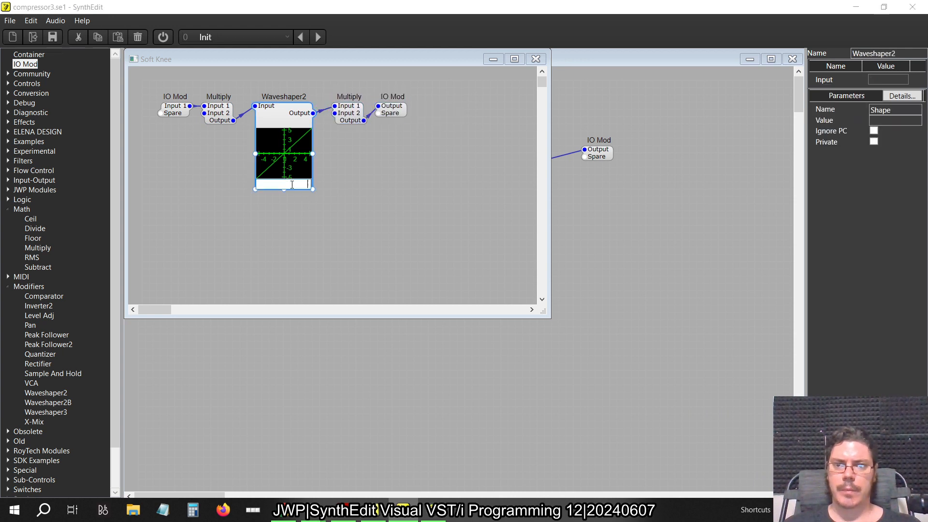
key("alt+Tab")
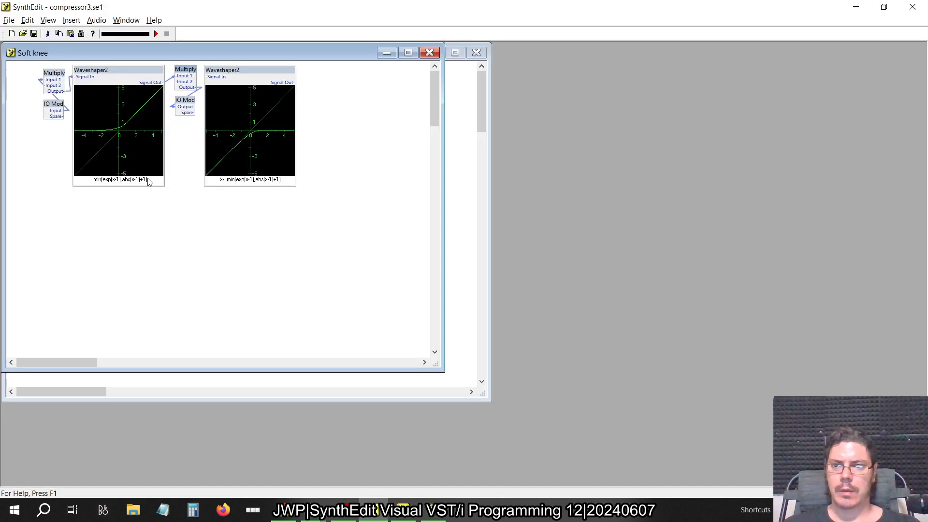
left_click(148, 182)
key("alt+Tab")
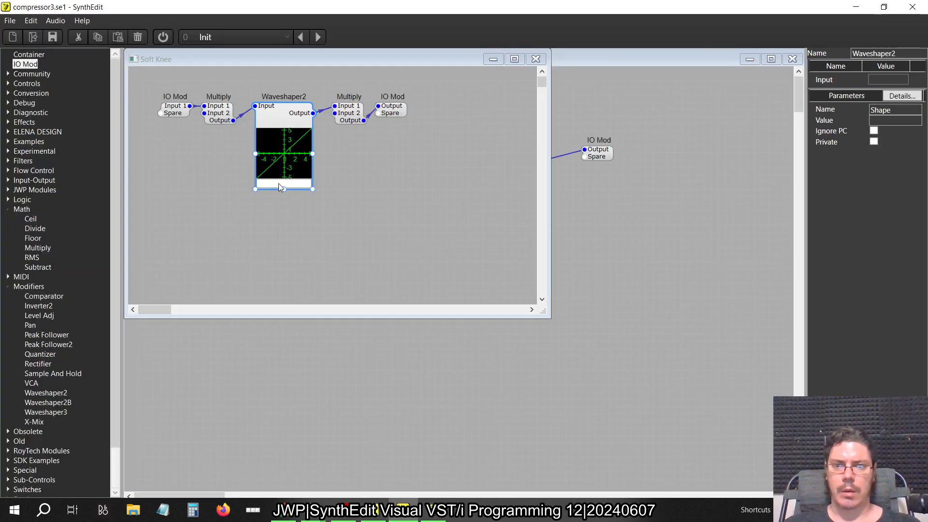
left_click(280, 185)
type("min(exp(x-1),abs(x-1)+1")
key("Return")
left_click(487, 204)
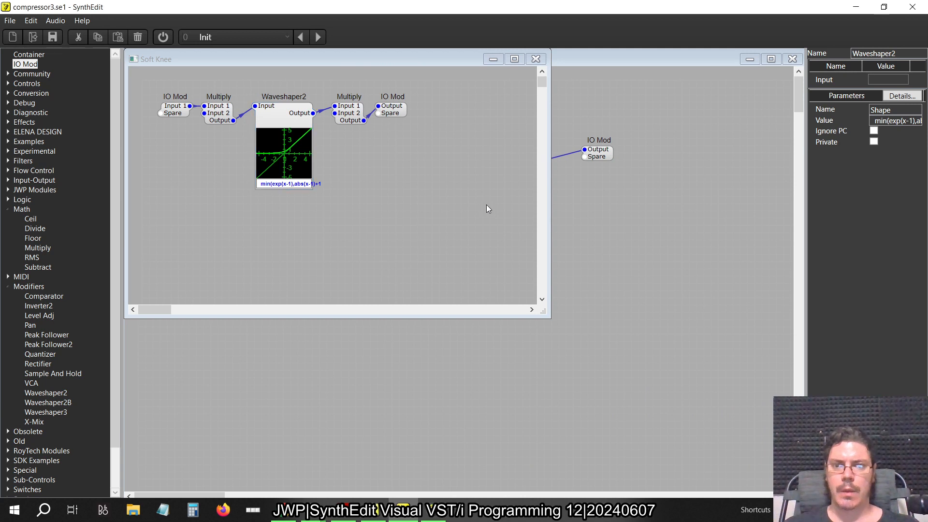
Wire the Soft Knee container between Switch (1->Many) and Switch (Many->1) as a second path, and return to the Compressor3 structure
left_click(536, 58)
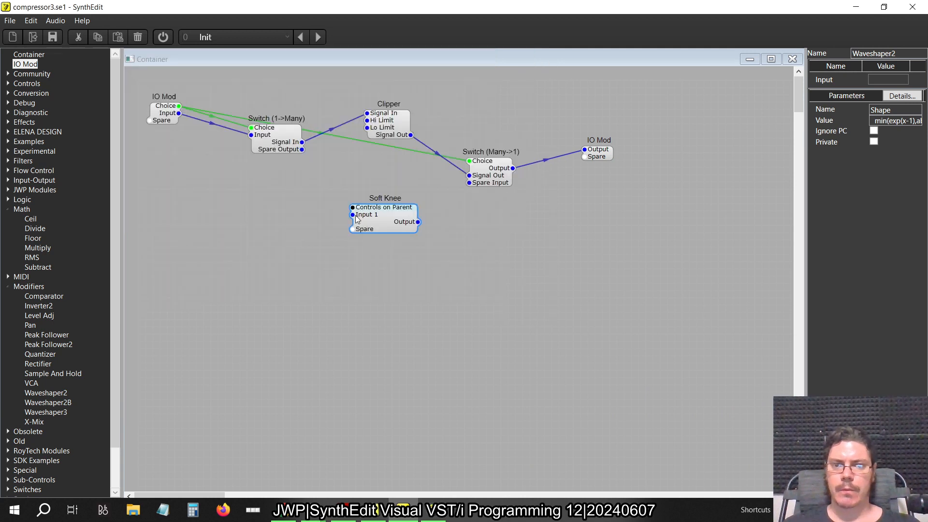
left_click_drag(356, 216, 308, 157)
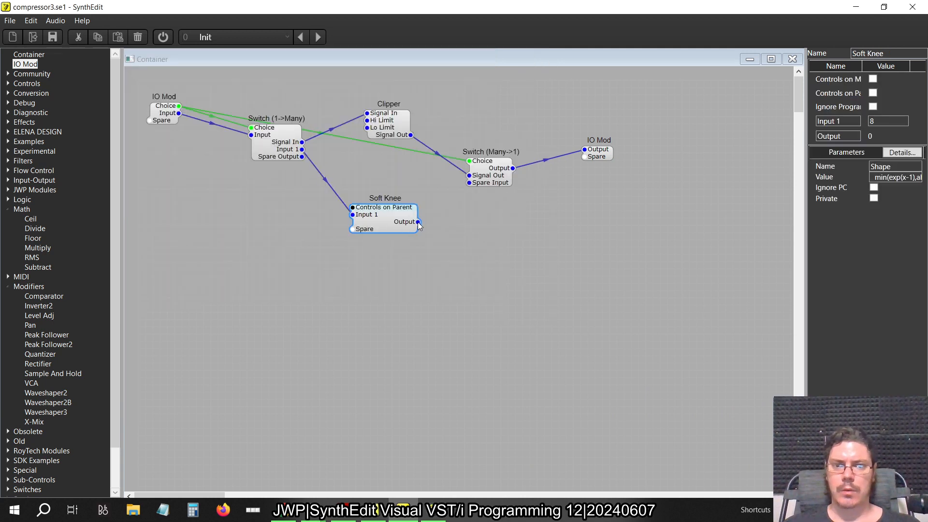
left_click_drag(455, 195, 469, 183)
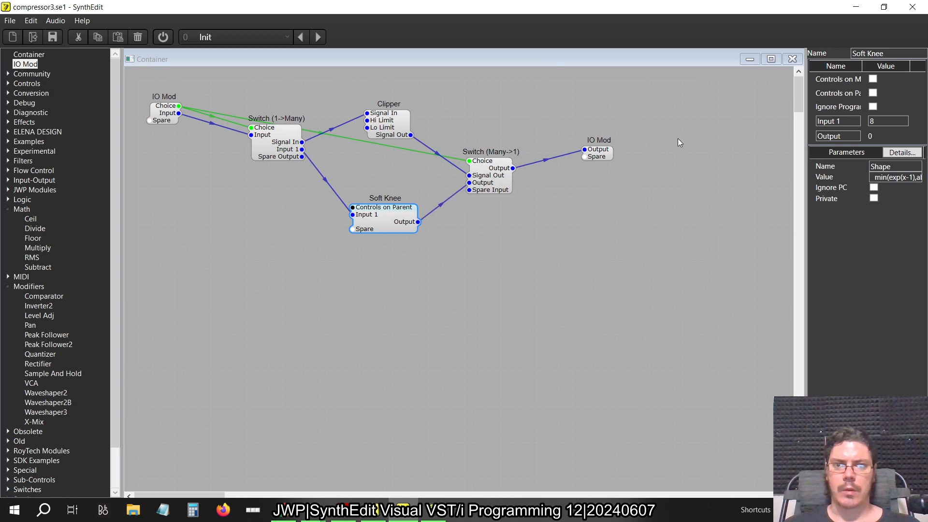
left_click(792, 58)
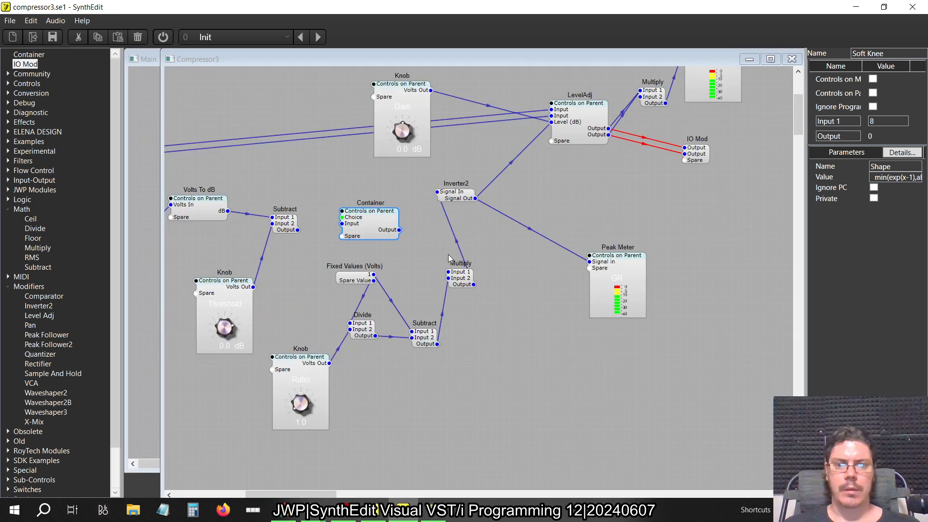
Wire the threshold Subtract's Output to the new Container's Input, and the Container's Output to the Multiply before Inverter2
scroll(448, 254, "left", 10)
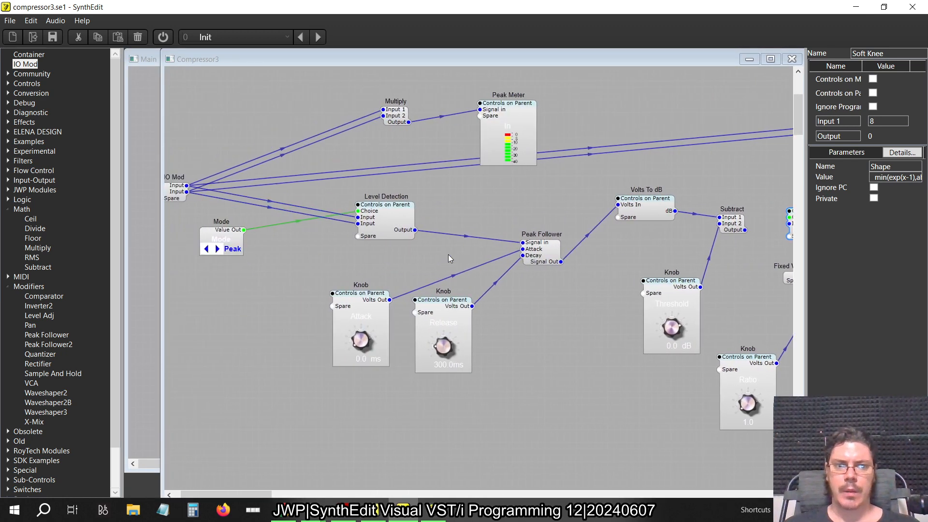
scroll(449, 254, "right", 7)
left_click(453, 232)
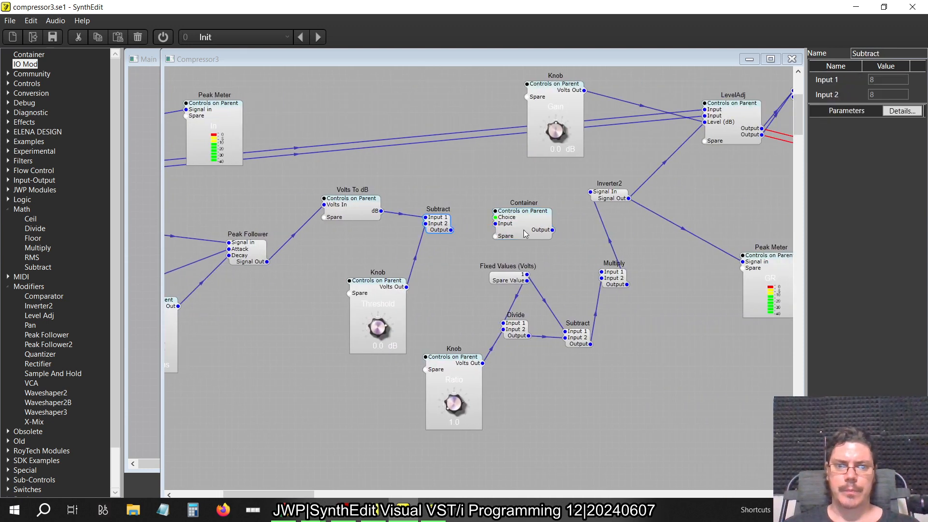
left_click_drag(552, 230, 703, 263)
left_click_drag(609, 198, 602, 269)
Duplicate the Mode selector above the new Container and wire its Value Out to the Container's Choice
scroll(602, 292, "left", 8)
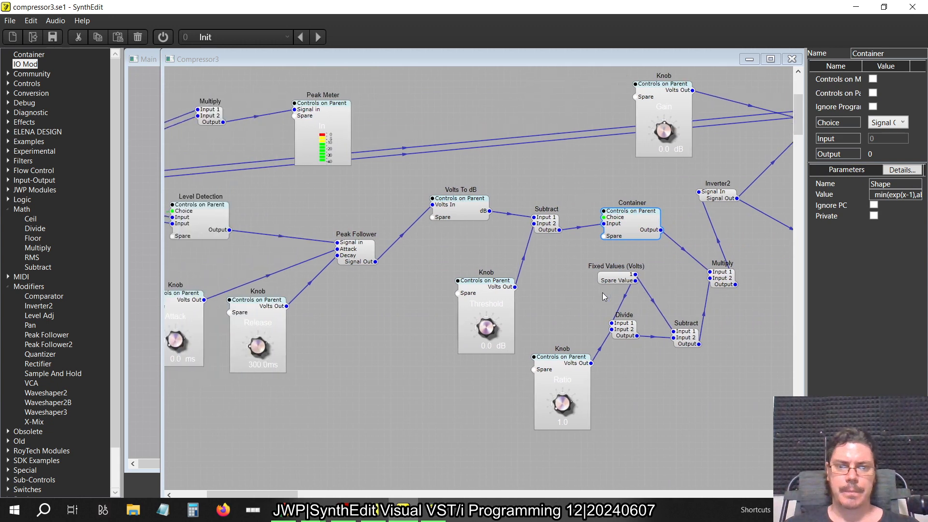
left_click(262, 234)
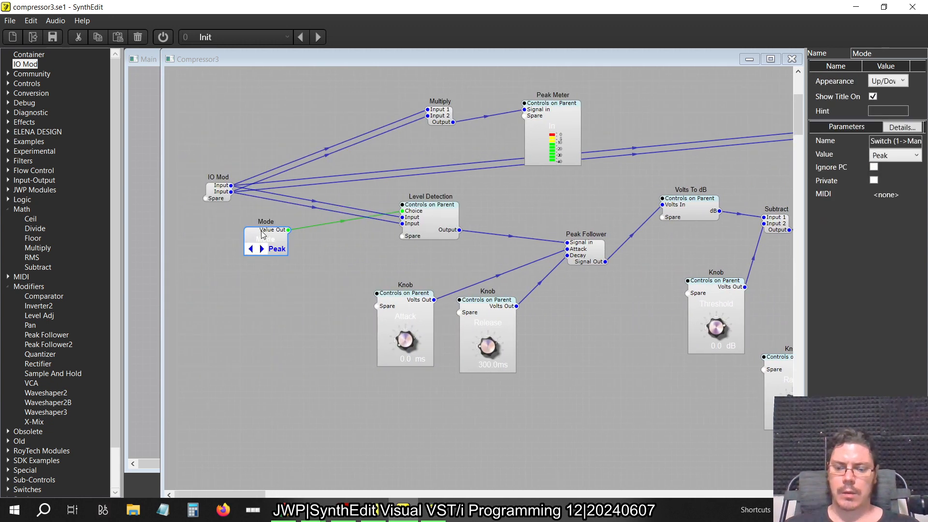
scroll(442, 278, "right", 7)
right_click(474, 190)
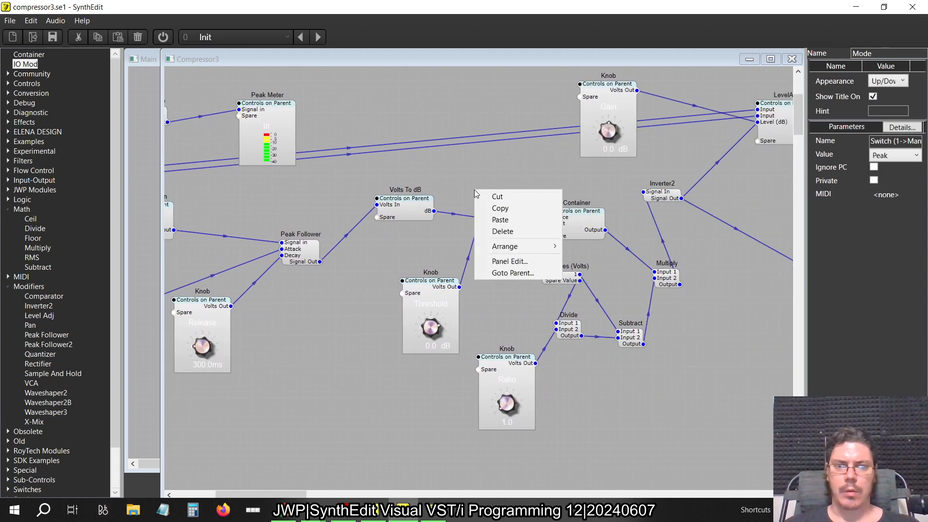
left_click(501, 219)
left_click_drag(524, 196, 556, 217)
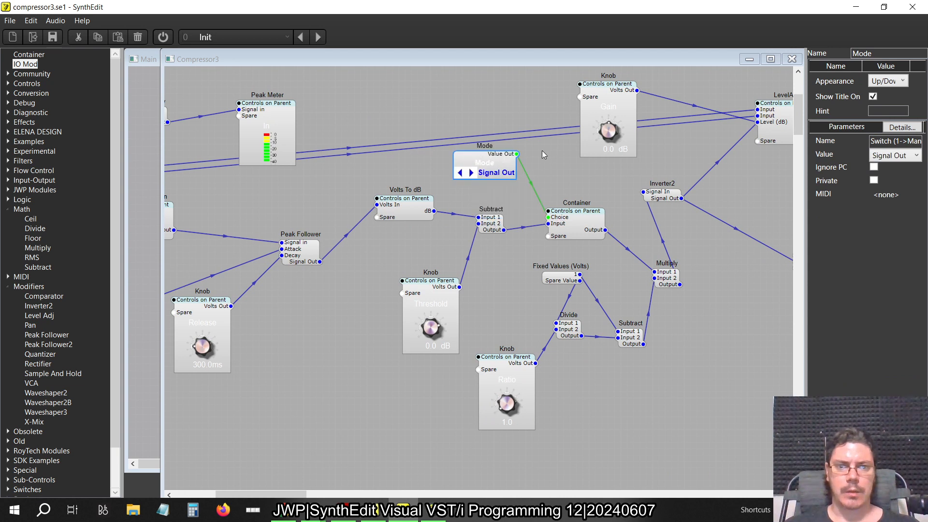
Rename the duplicated Mode selector as Knee
double_click(884, 52)
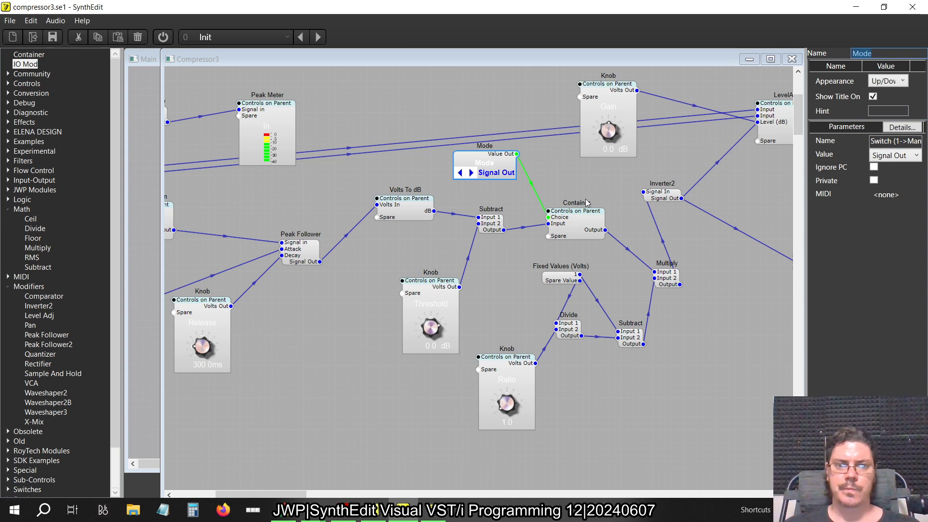
type("kn")
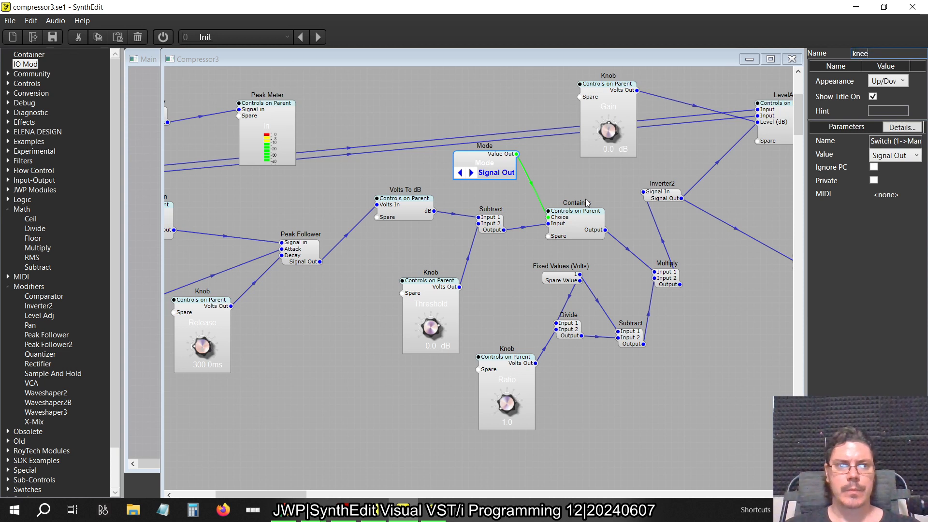
type("ee")
key("Return")
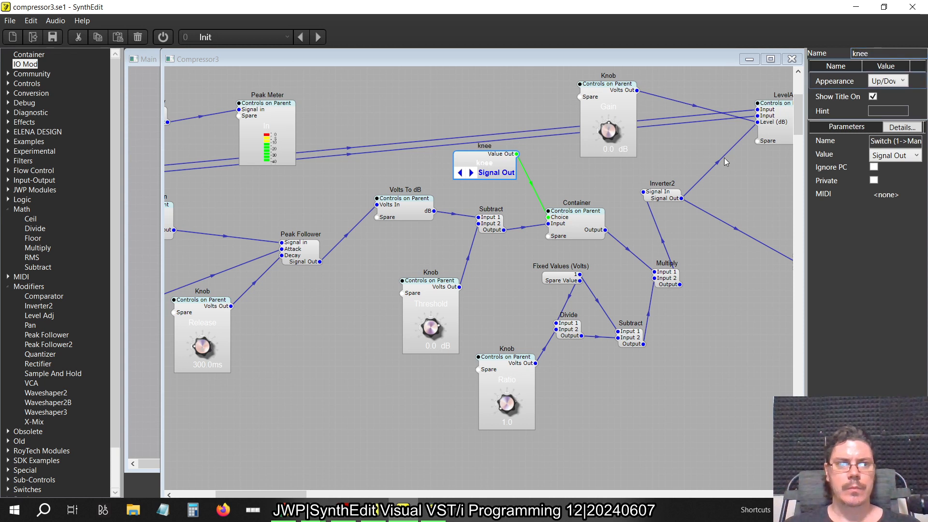
left_click(855, 53)
key("BackSpace")
type("K")
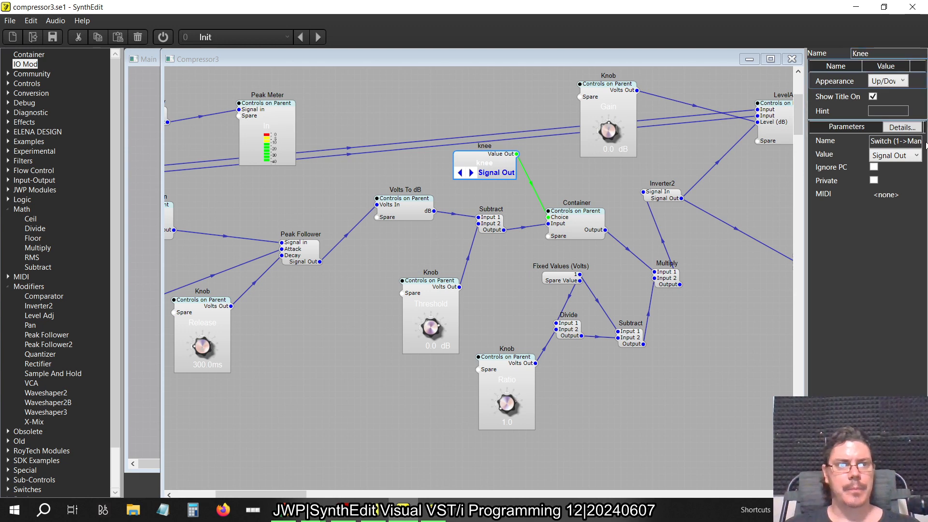
right_click(577, 193)
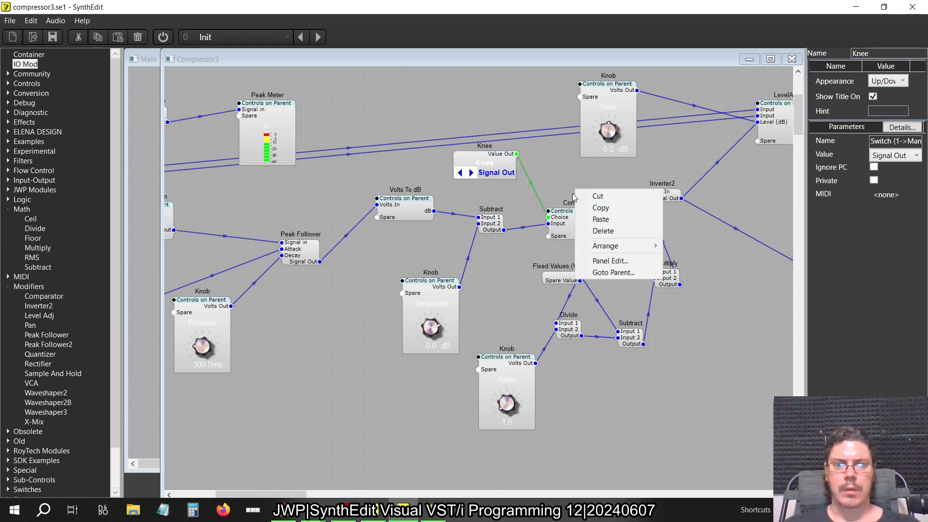
Open the knee Container and rename the two outputs of Switch (1->Many) as Hard and Soft
double_click(571, 222)
left_click(287, 144)
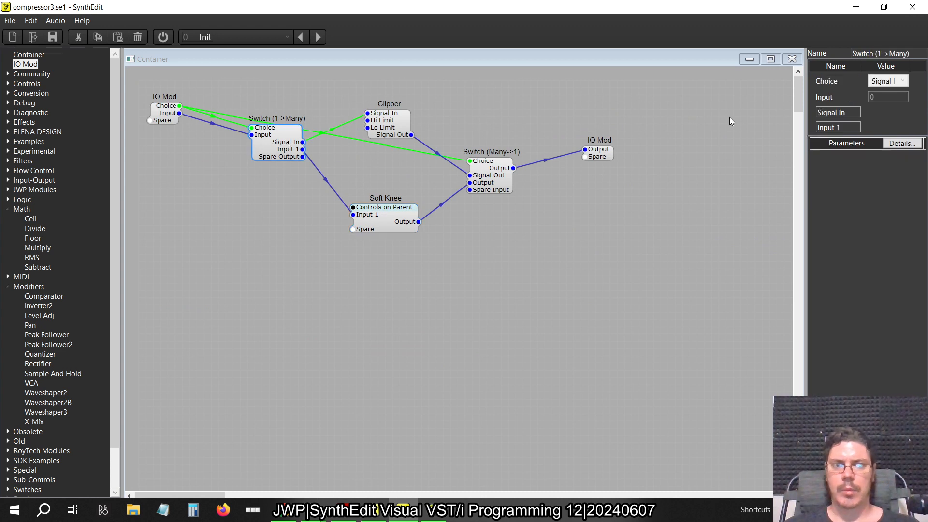
left_click(839, 112)
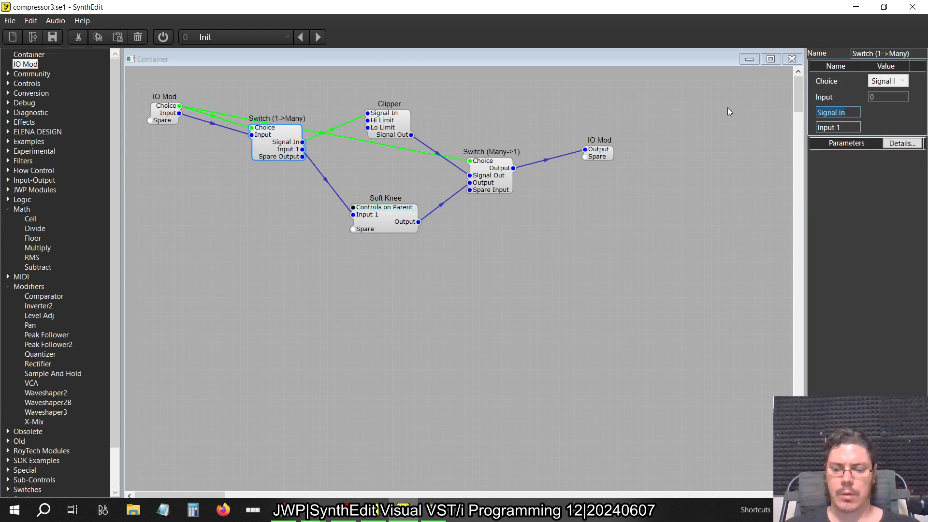
type("Hard")
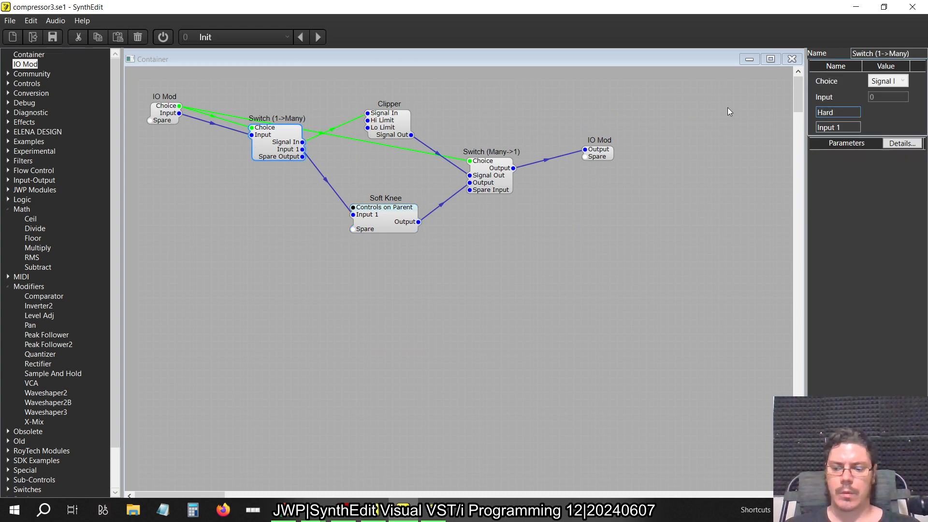
key("Down")
key("Down")
key("Down")
key("Down")
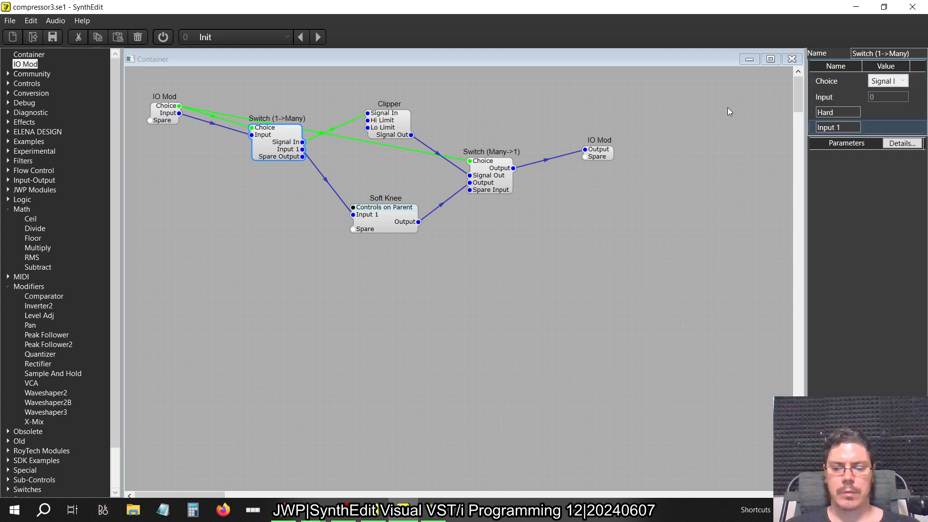
key("Tab")
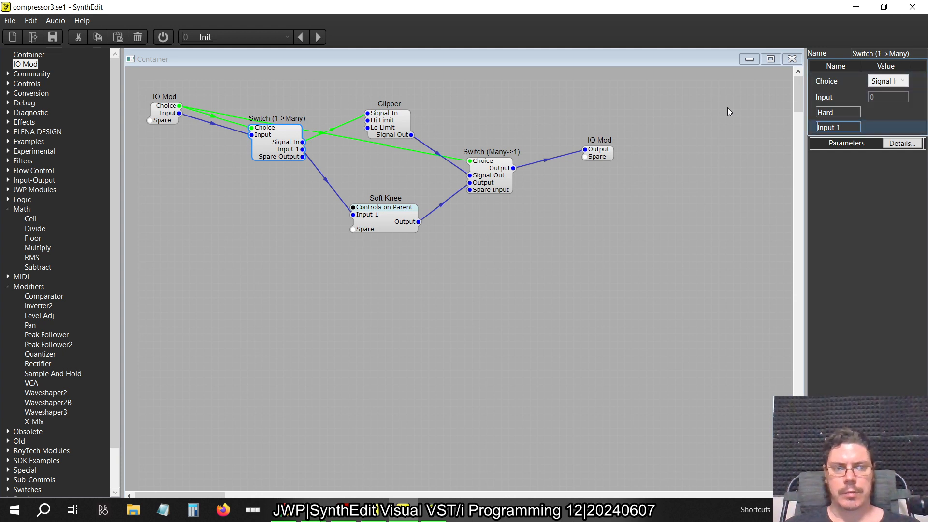
key("ctrl+a")
type("Soft")
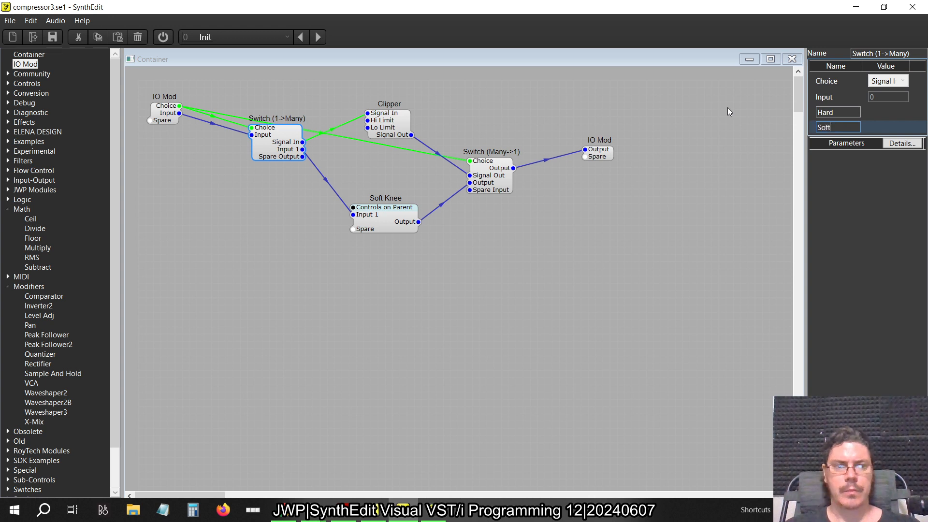
key("Tab")
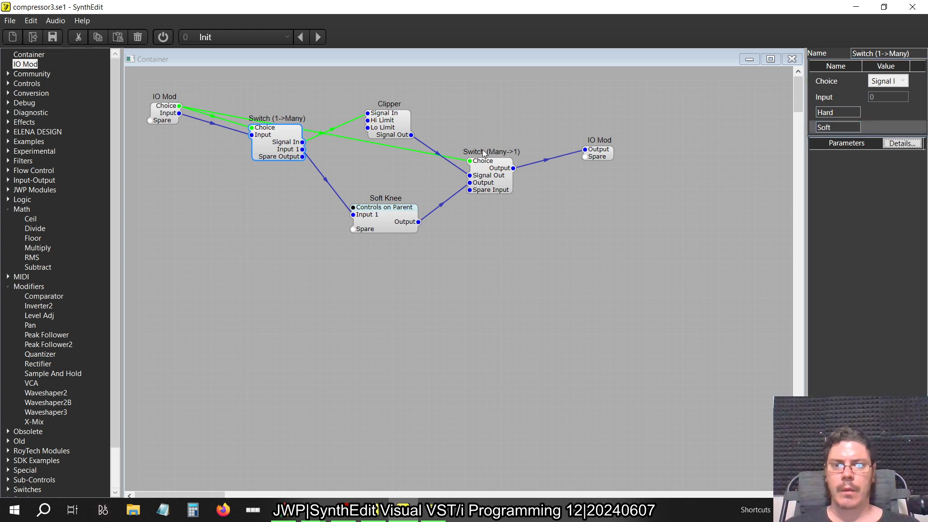
Rename the two inputs of Switch (Many->1) as Hard and Soft
left_click(483, 154)
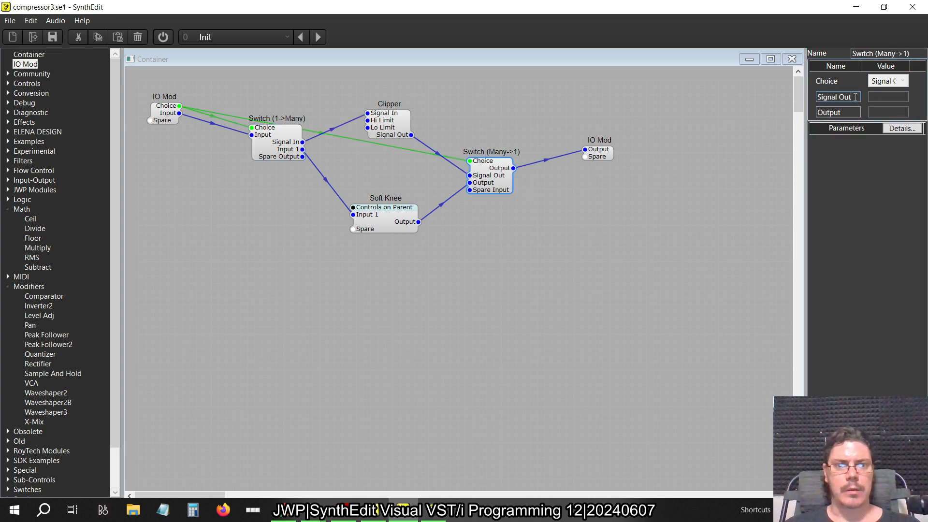
left_click(855, 97)
type("Hard")
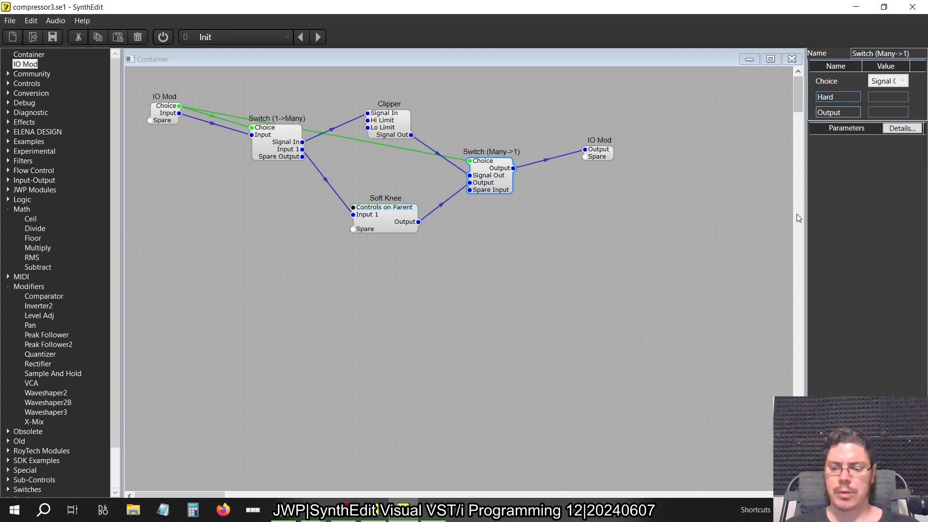
key("Tab")
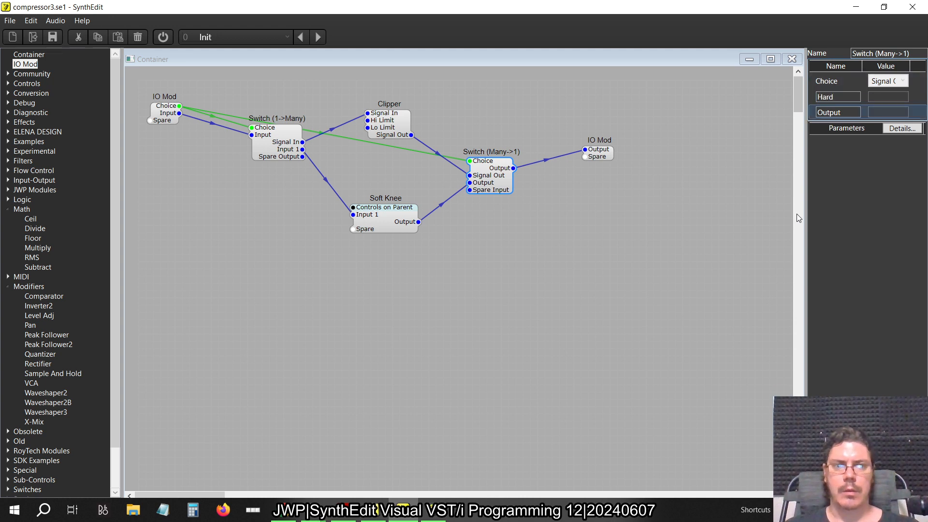
key("BackSpace")
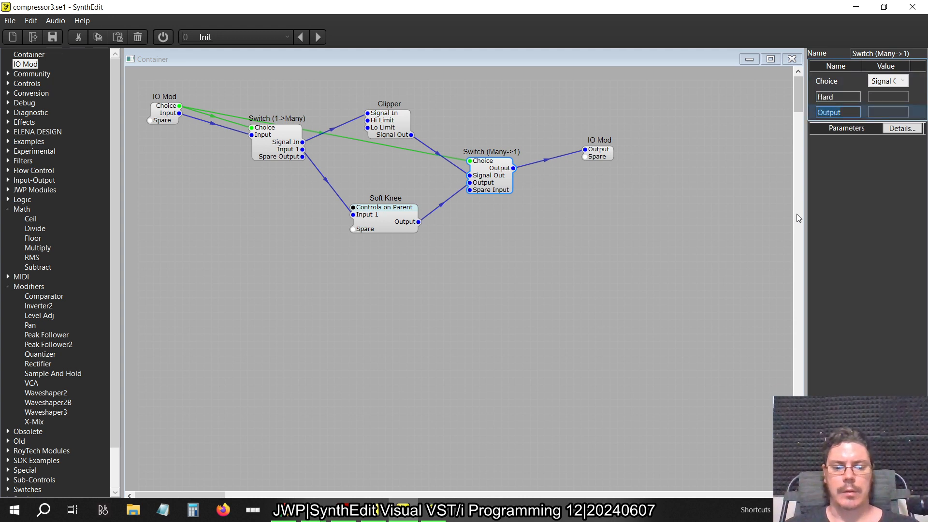
type("Soft")
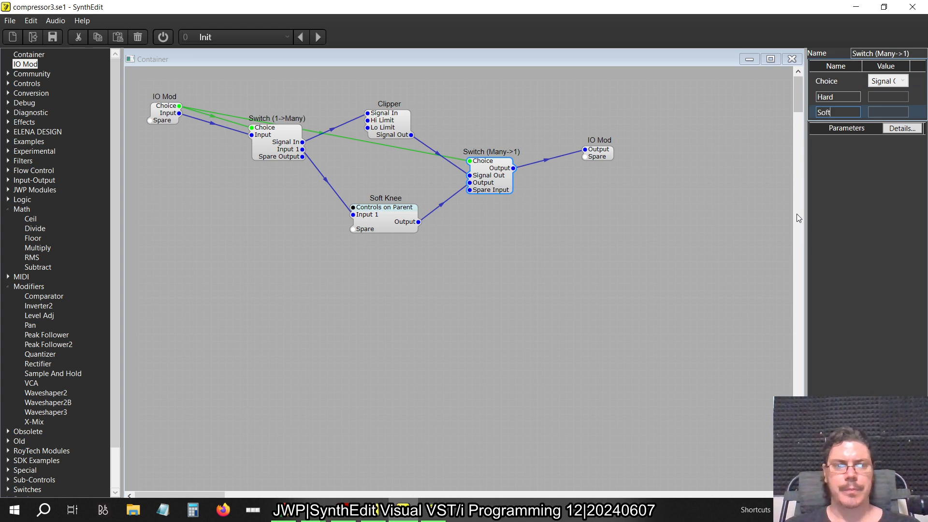
key("Tab")
left_click(559, 293)
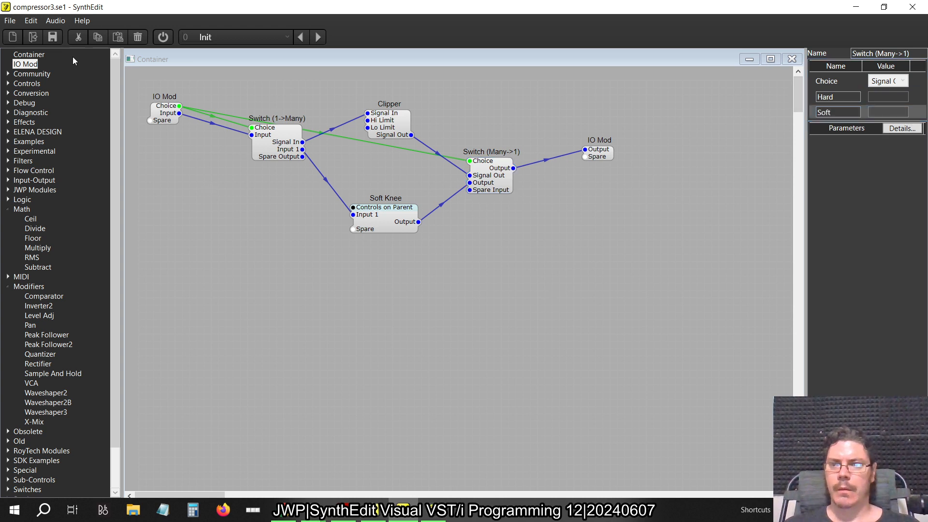
Place an empty Container below the Soft Knee module and return to the Compressor3 structure
left_click_drag(33, 54, 431, 289)
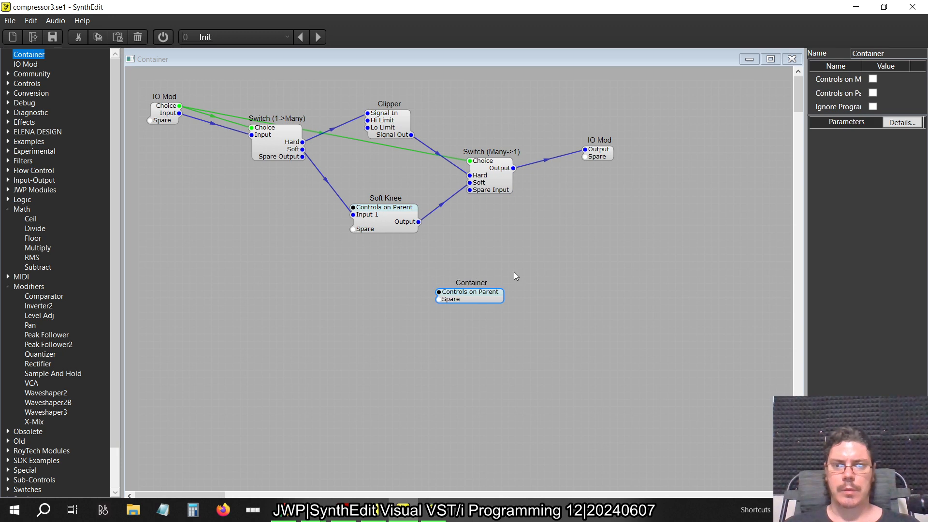
left_click(482, 295)
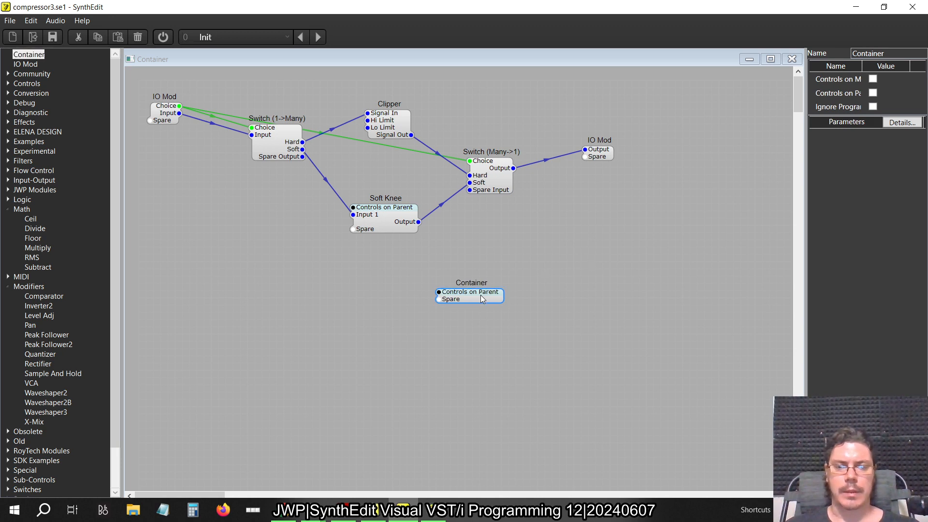
left_click(792, 59)
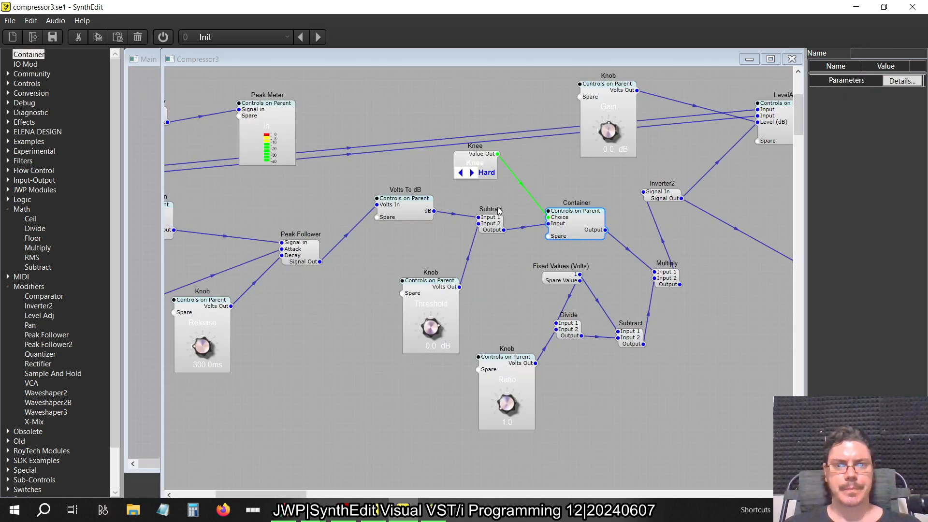
Open Compressor3's panel for editing, move the Mode selector up beside the meters and place the Knee selector directly below it
scroll(455, 163, "right", 4)
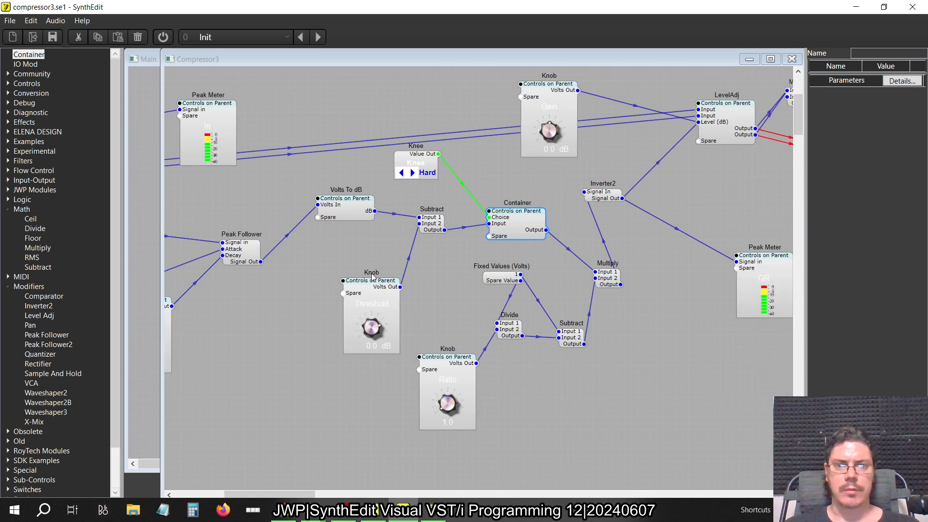
right_click(454, 164)
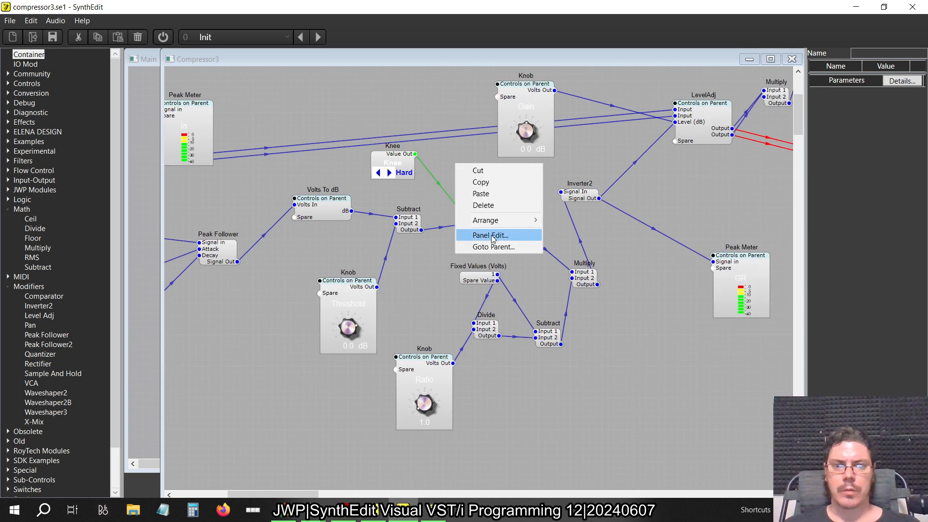
left_click(494, 235)
left_click(488, 116)
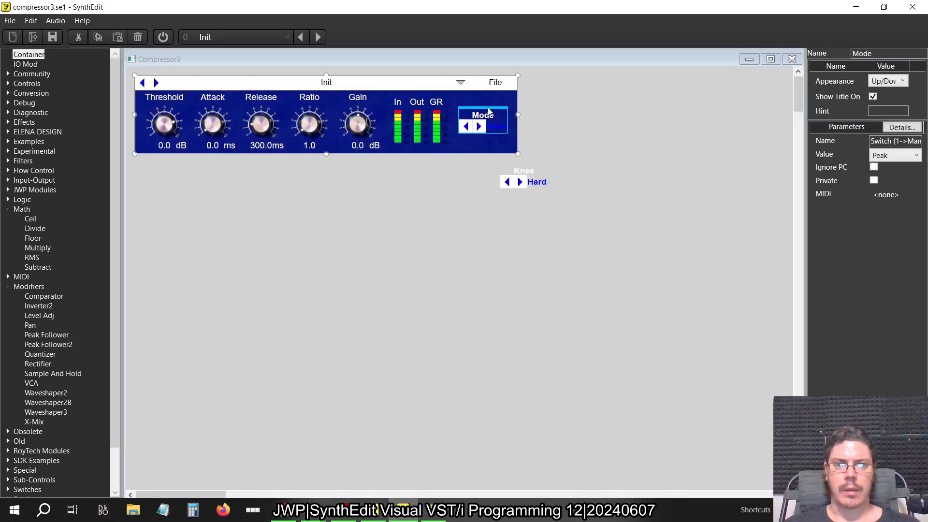
left_click_drag(488, 111, 485, 97)
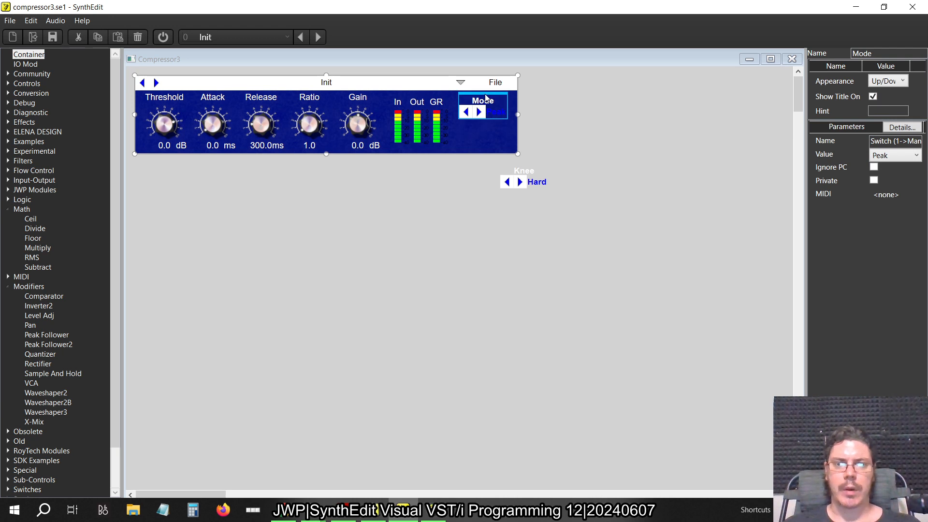
left_click(529, 169)
left_click_drag(529, 169, 488, 118)
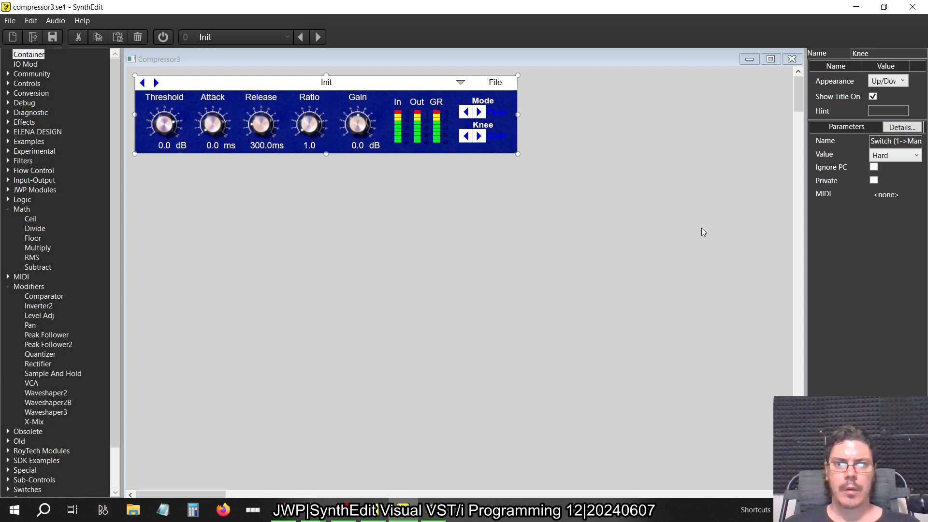
Switch to the older SynthEdit project, close its inner structure windows and open the Compressor panel to examine the selector layout
key("alt+Tab")
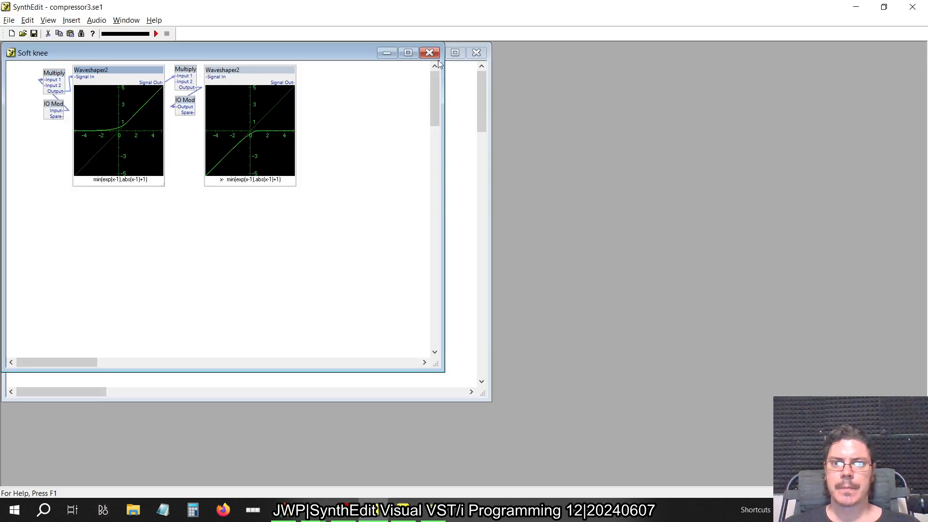
left_click(429, 52)
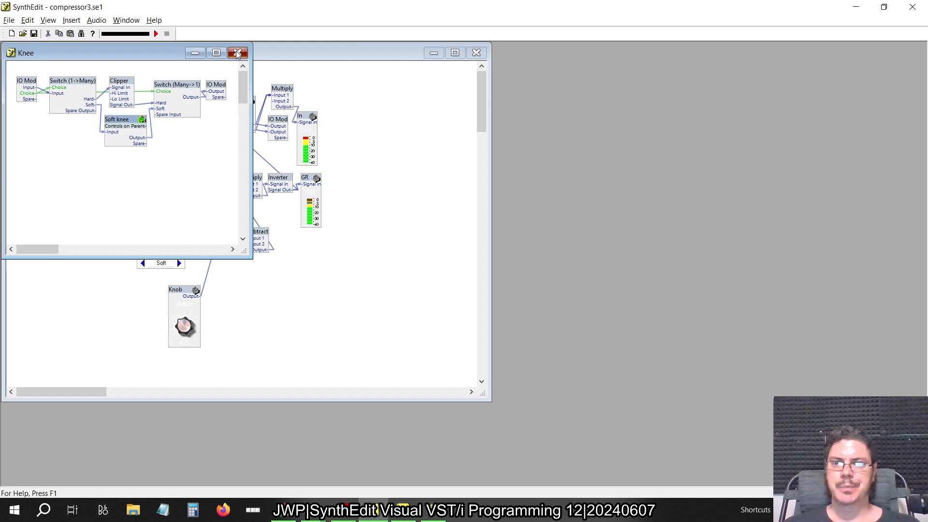
left_click(237, 53)
left_click(477, 52)
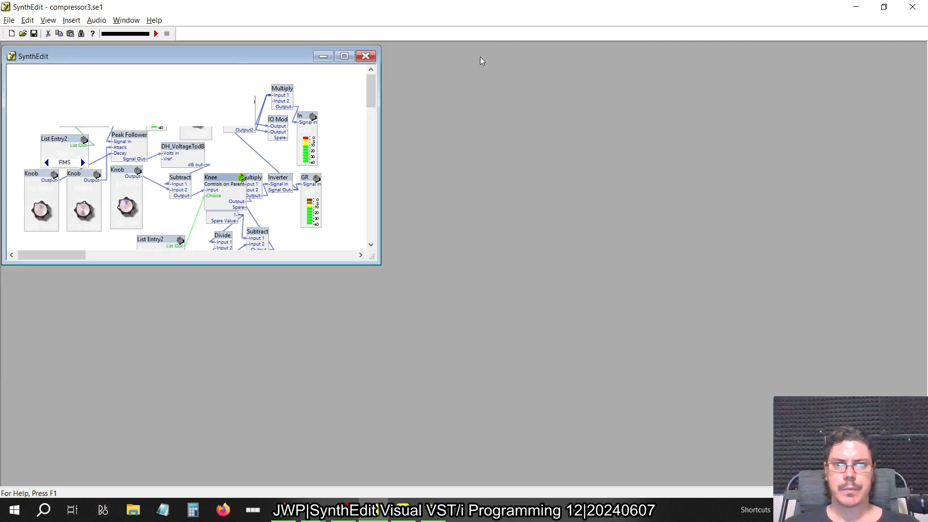
right_click(156, 151)
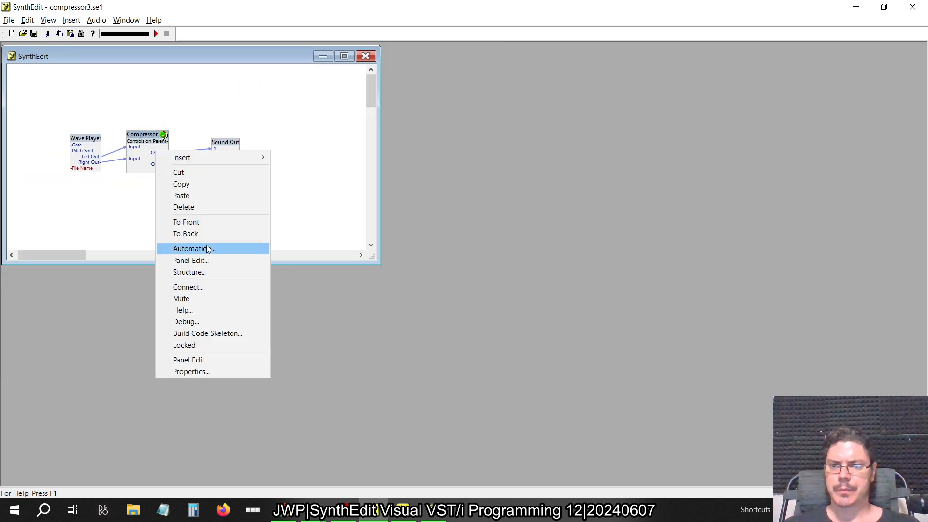
left_click(213, 359)
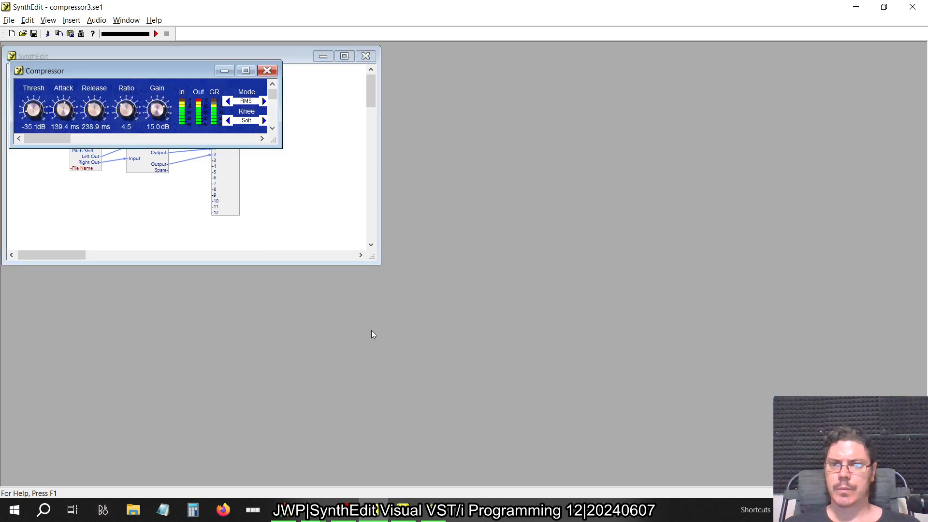
Return to the new SynthEdit project, nudge the Mode and Knee selectors together slightly downward, and close Compressor3's panel and structure windows
key("alt+Tab")
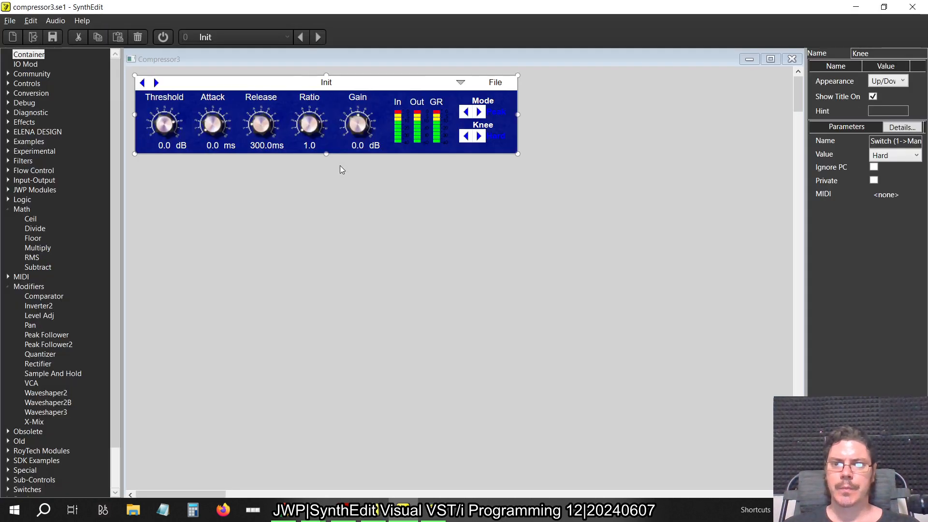
left_click(496, 105)
left_click(490, 128, "shift")
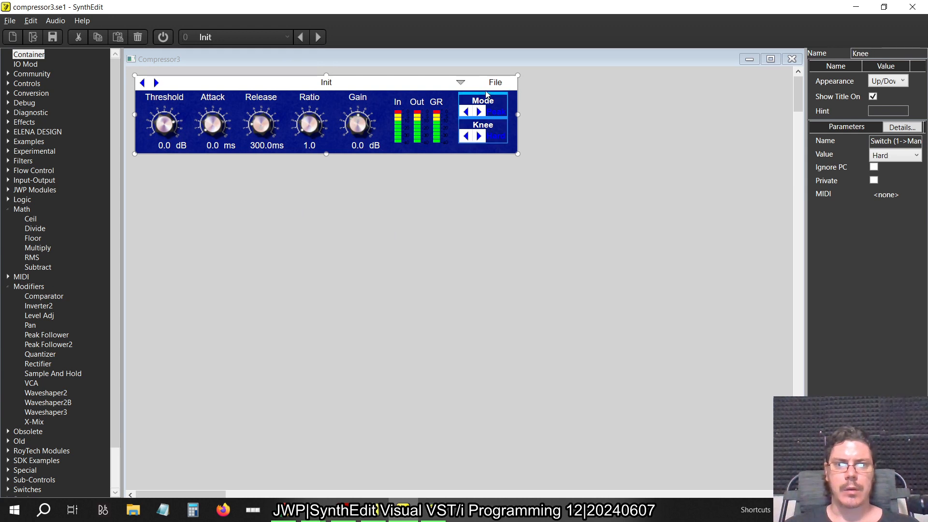
left_click_drag(486, 93, 486, 94)
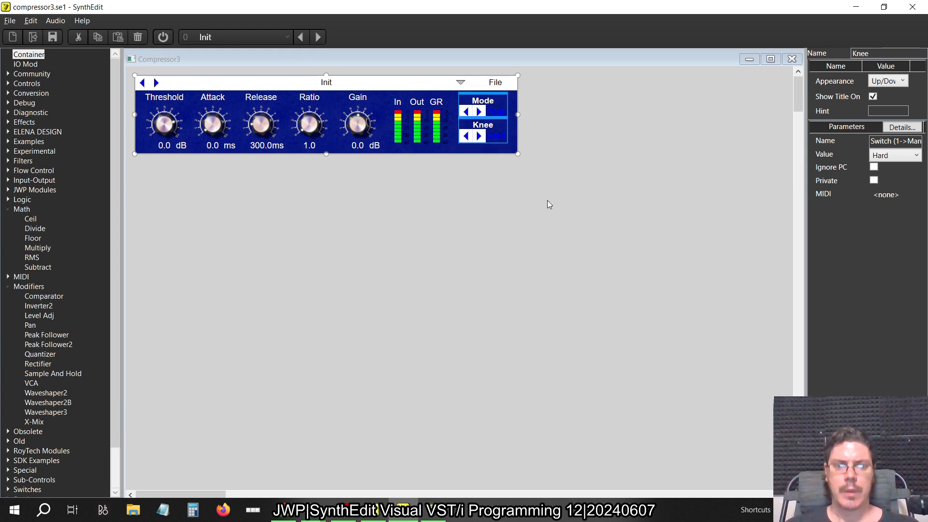
key("Down")
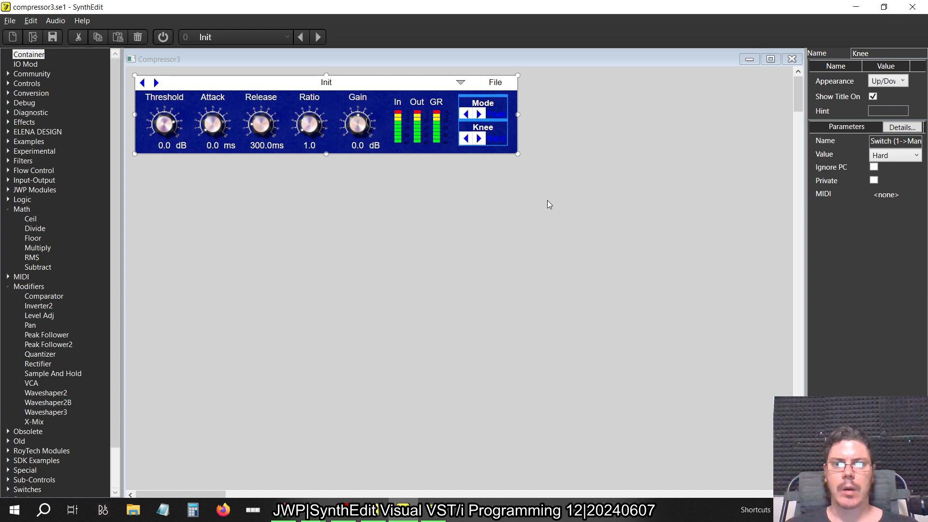
key("Up")
key("Up")
left_click(548, 201)
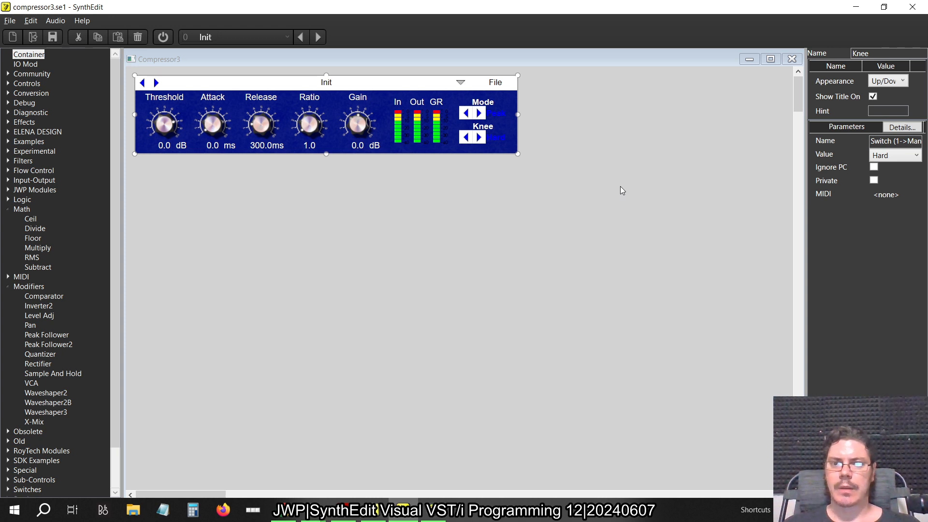
left_click(791, 60)
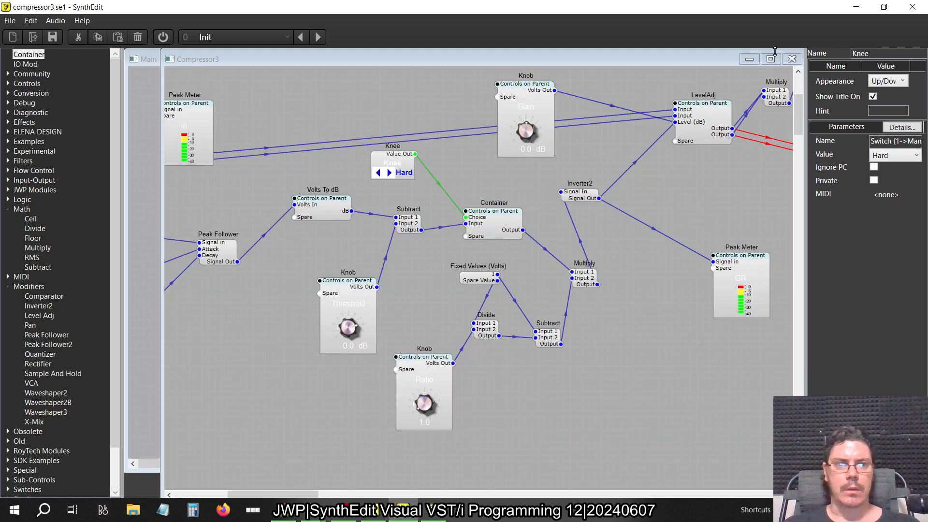
left_click(792, 60)
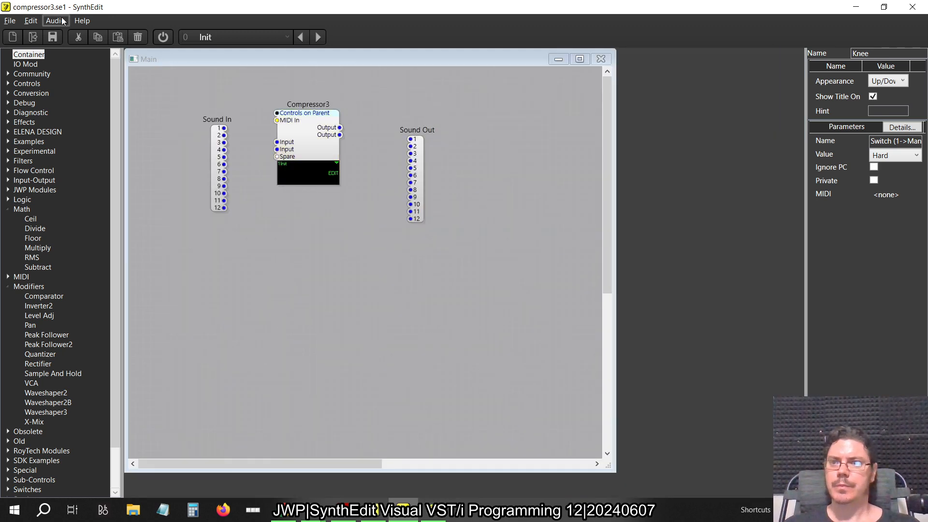
left_click(10, 21)
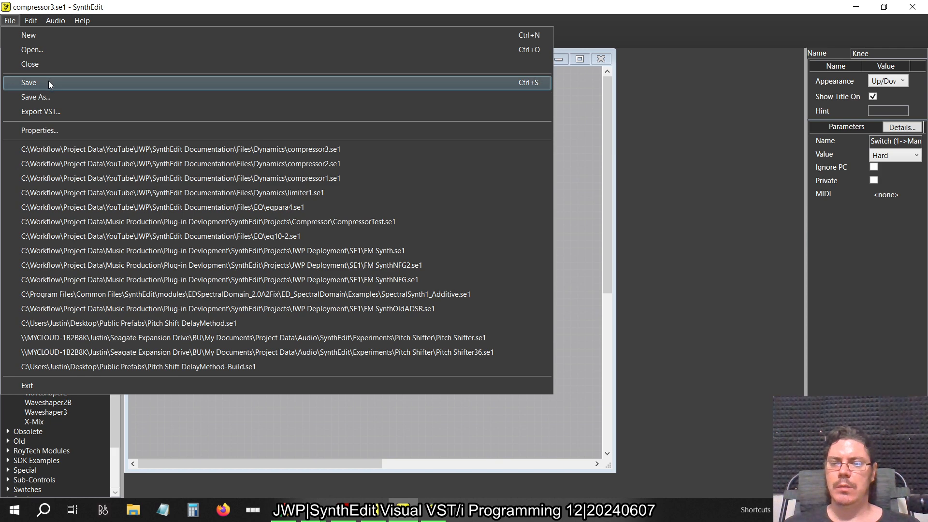
left_click(47, 112)
left_click(500, 153)
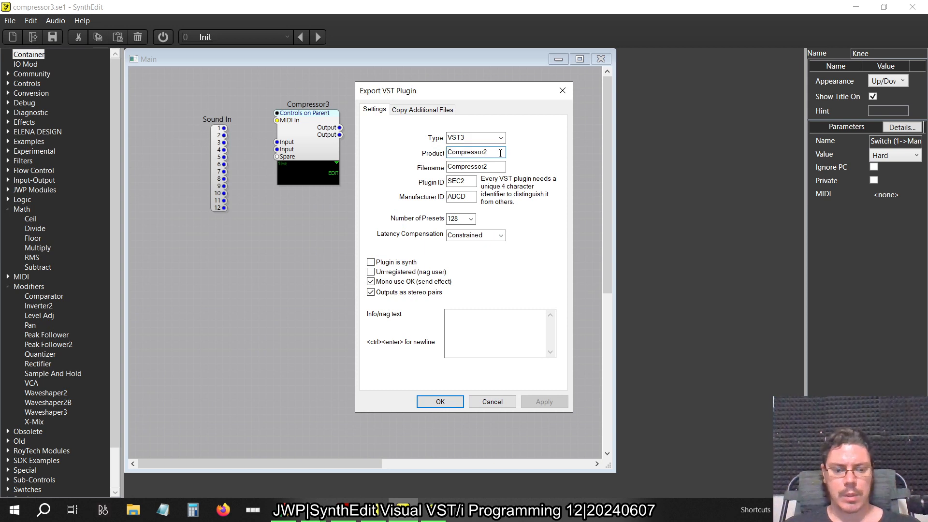
left_click(500, 166)
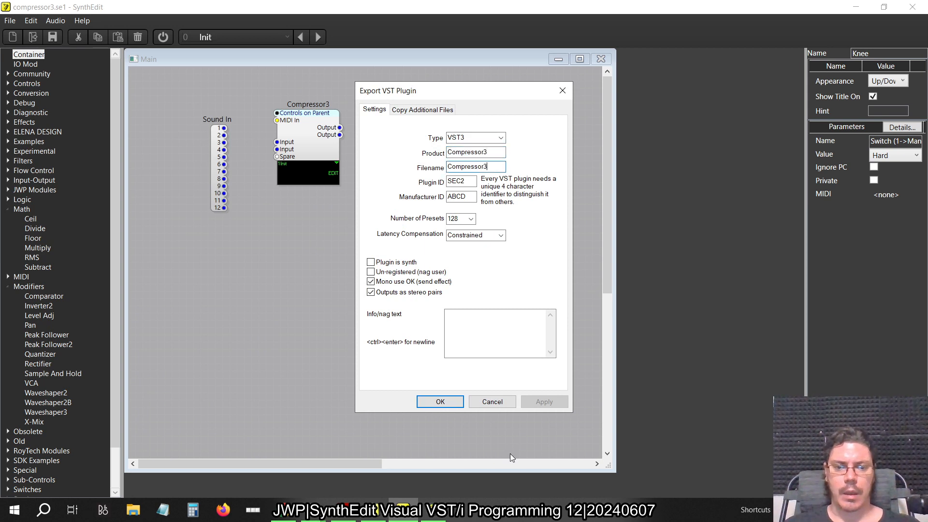
left_click(493, 402)
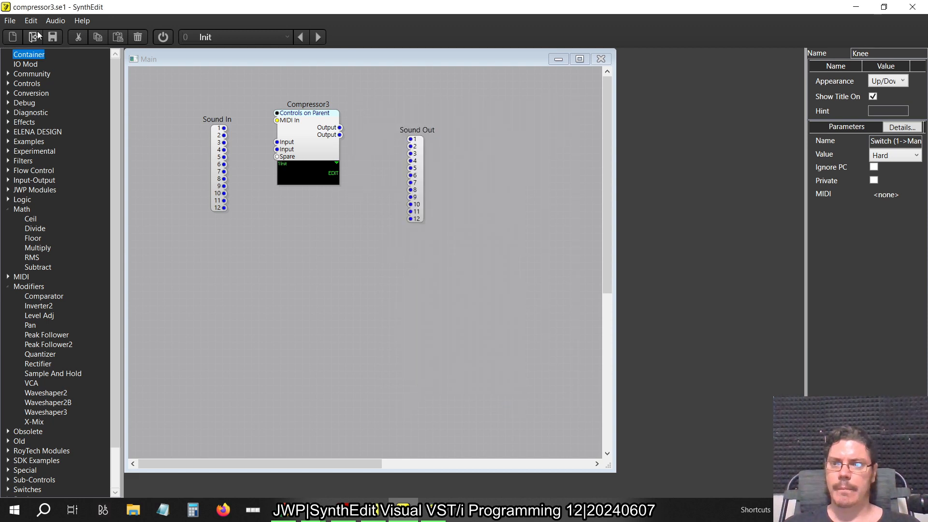
left_click(13, 21)
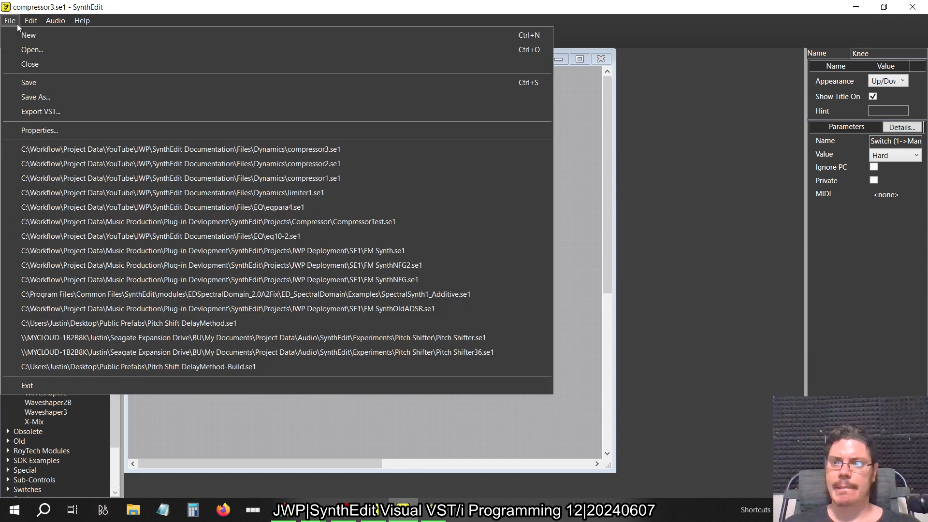
left_click(36, 95)
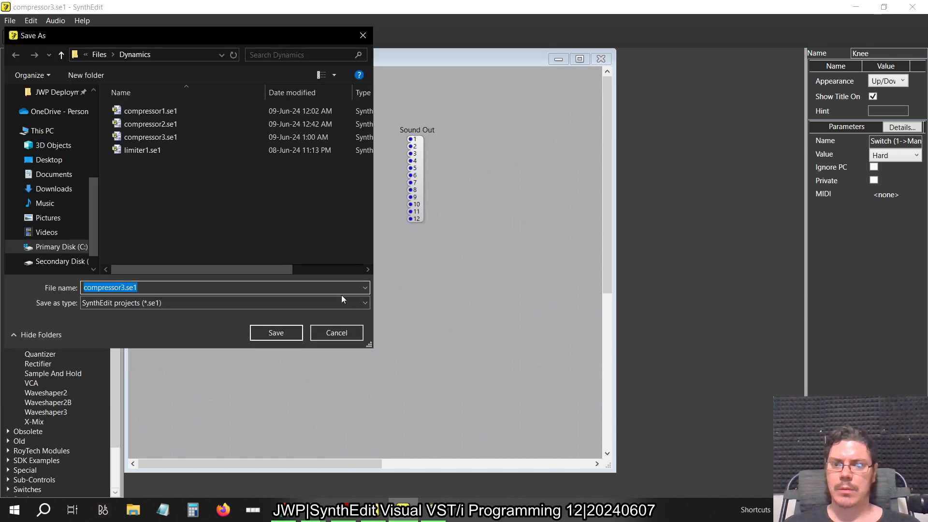
left_click(338, 332)
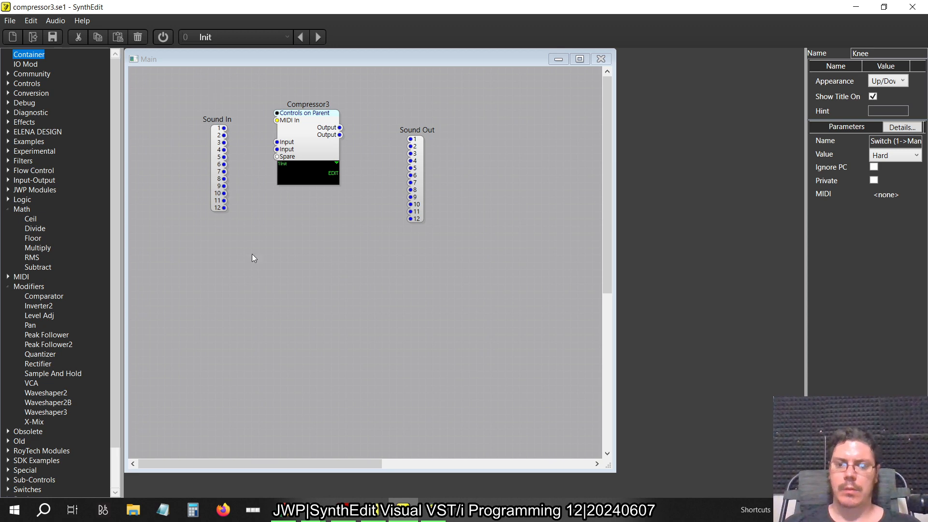
Switch to FL Studio, check the compressor names in its VST3 plugin list, and return to SynthEdit
left_click(433, 511)
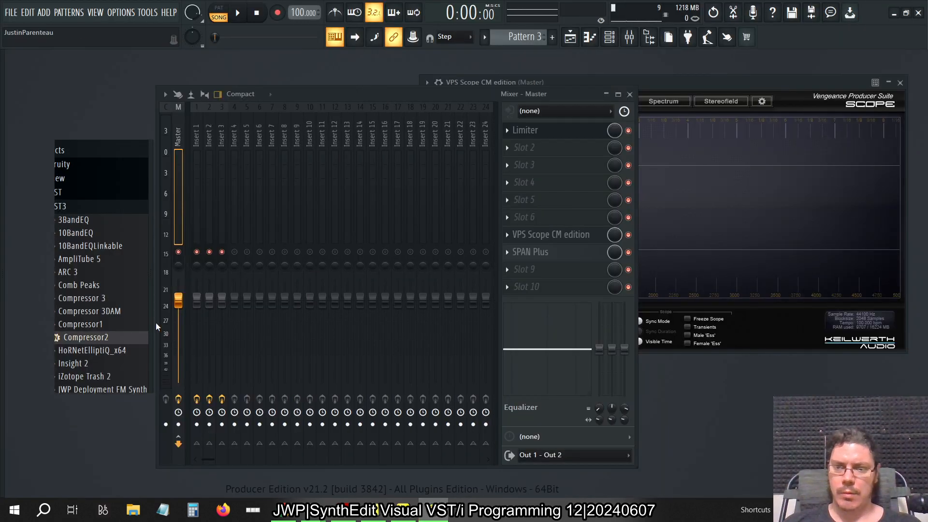
mouse_move(10, 332)
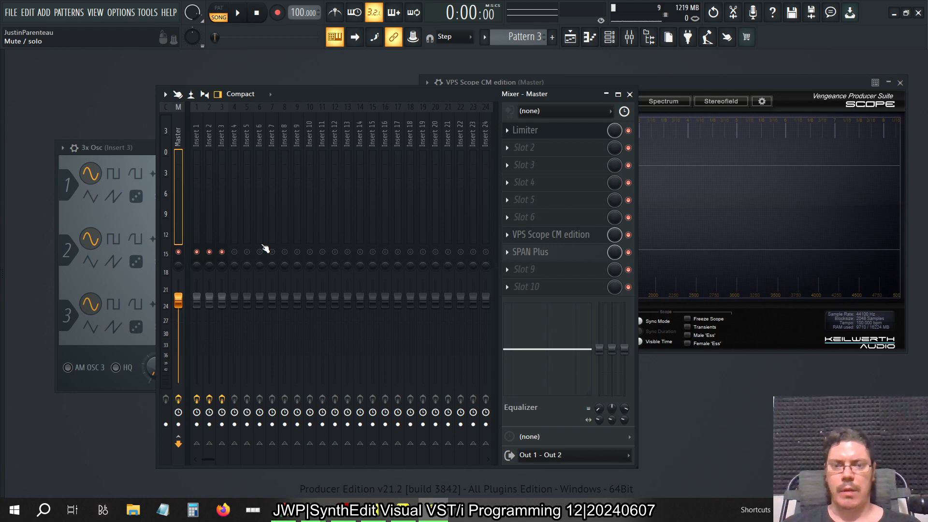
key("alt+Tab")
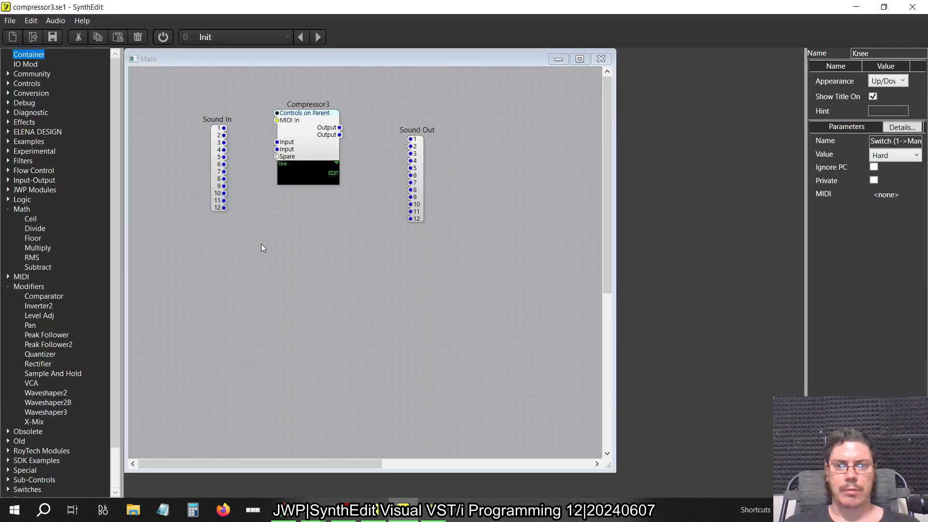
Move the Sound In and Sound Out modules closer to the Compressor3 container in the Main structure
left_click_drag(211, 151, 240, 164)
left_click_drag(422, 184, 390, 172)
left_click(330, 231)
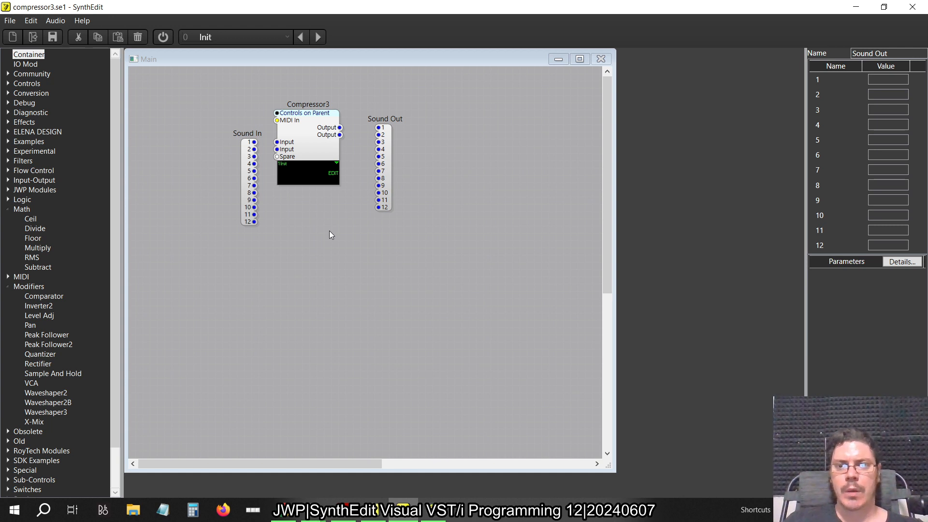
Set up a VST3 export with product and filename Compressor3Demo and plugin ID SEC3
left_click(14, 22)
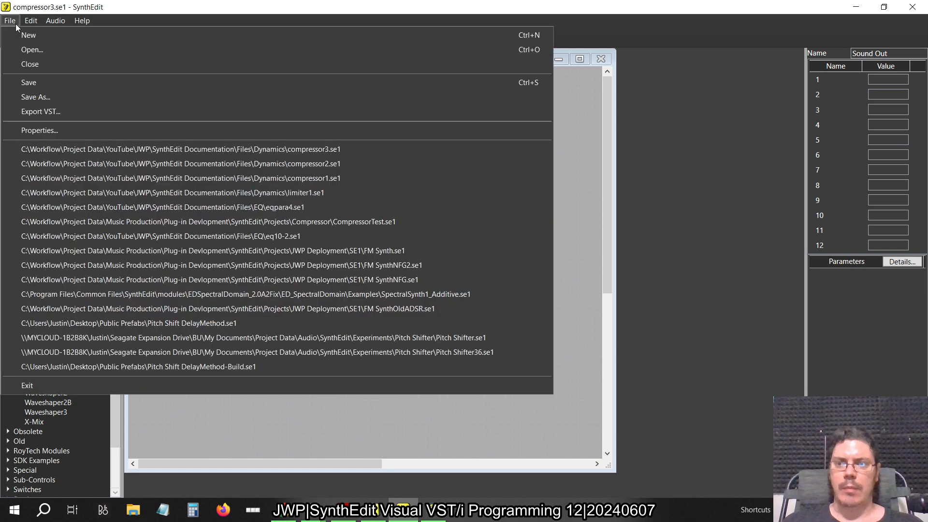
left_click(28, 112)
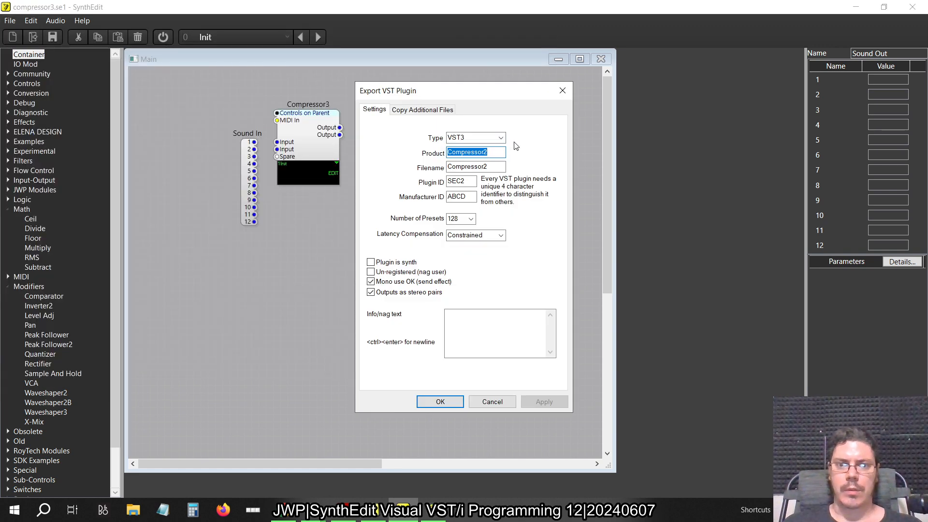
left_click(496, 153)
type("3Demo")
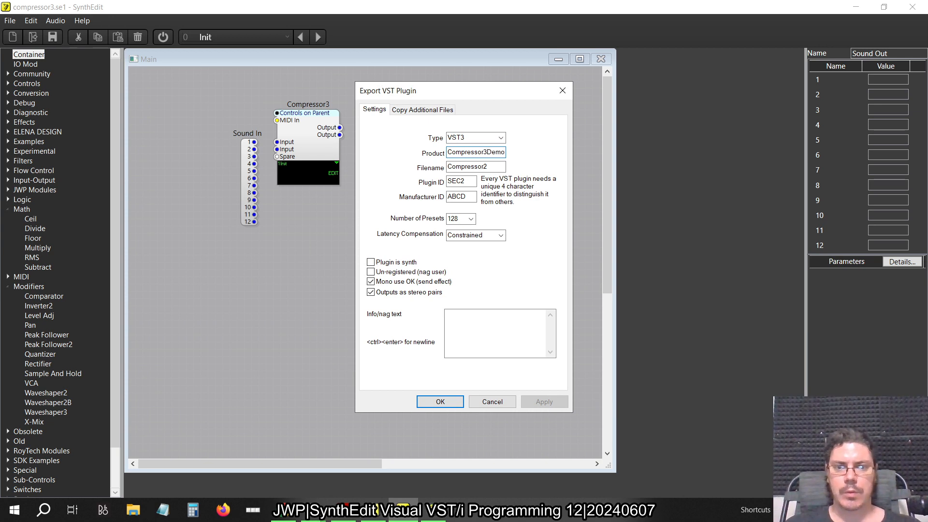
key("Tab")
type("Compressor3Demo")
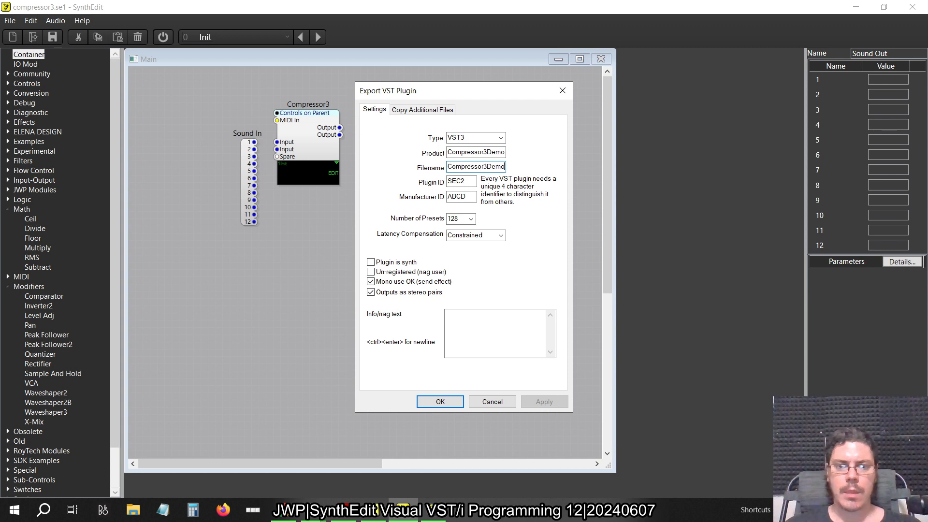
left_click(470, 182)
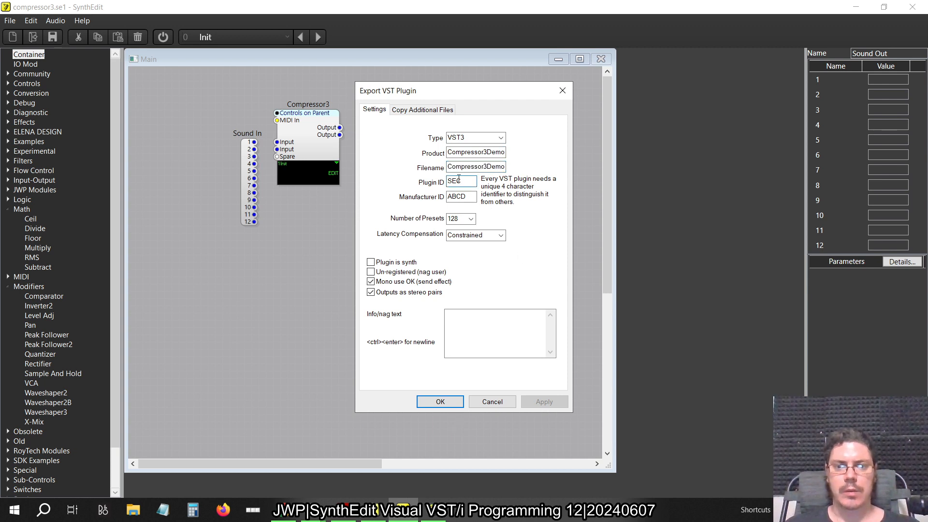
type("3")
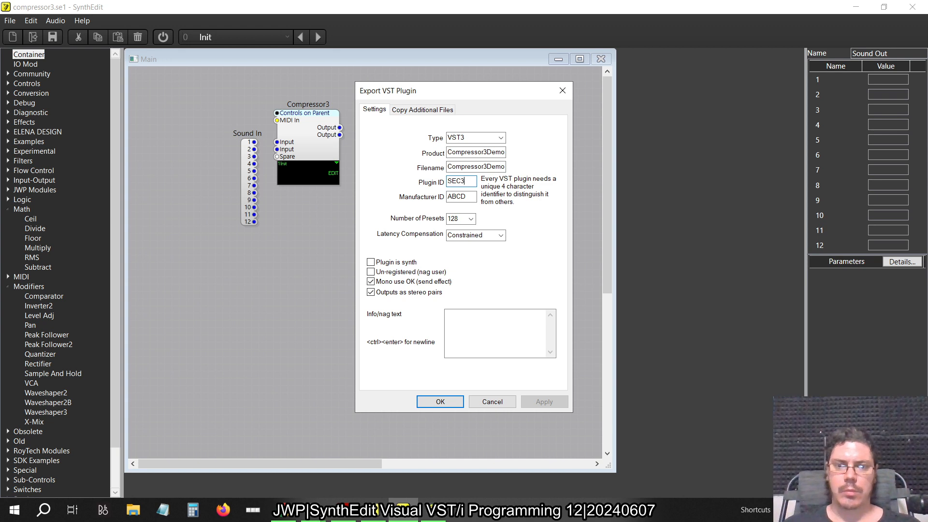
Run the VST export, saving the project file first, and dismiss the completion notice
left_click(441, 401)
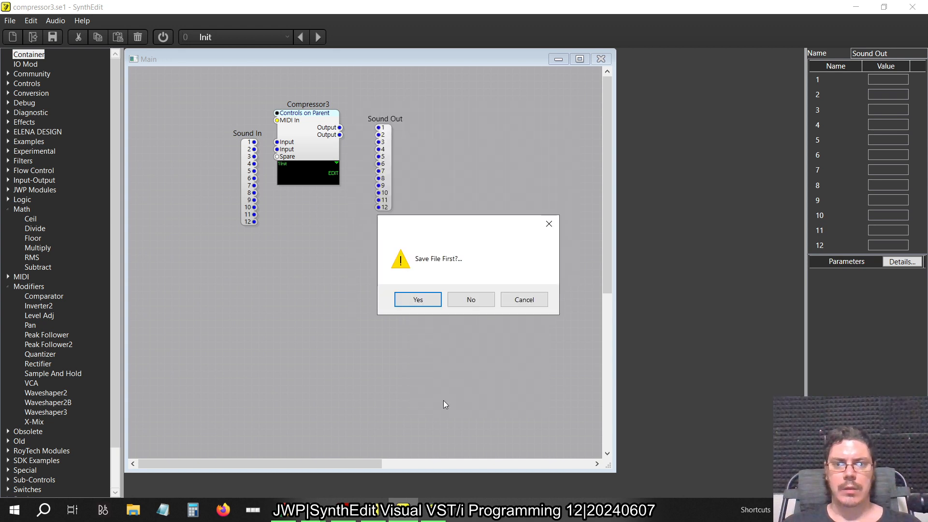
left_click(428, 302)
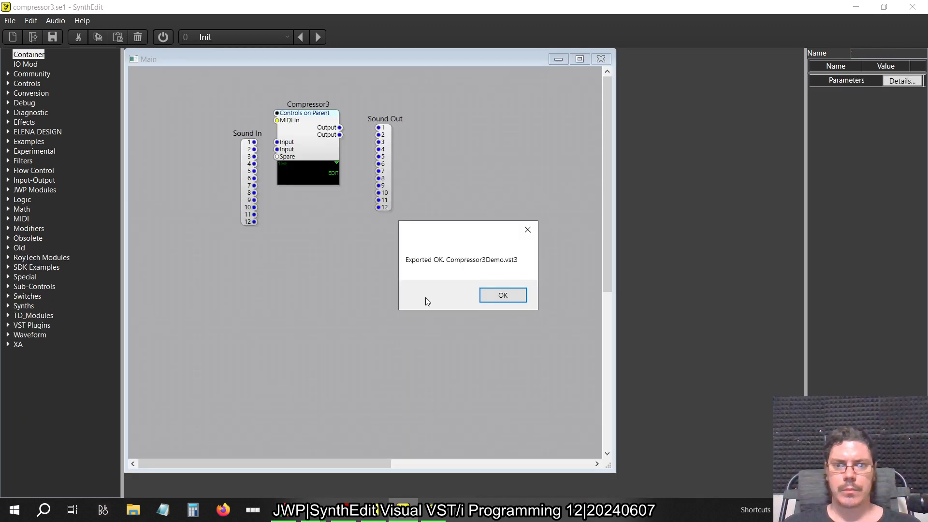
left_click(499, 299)
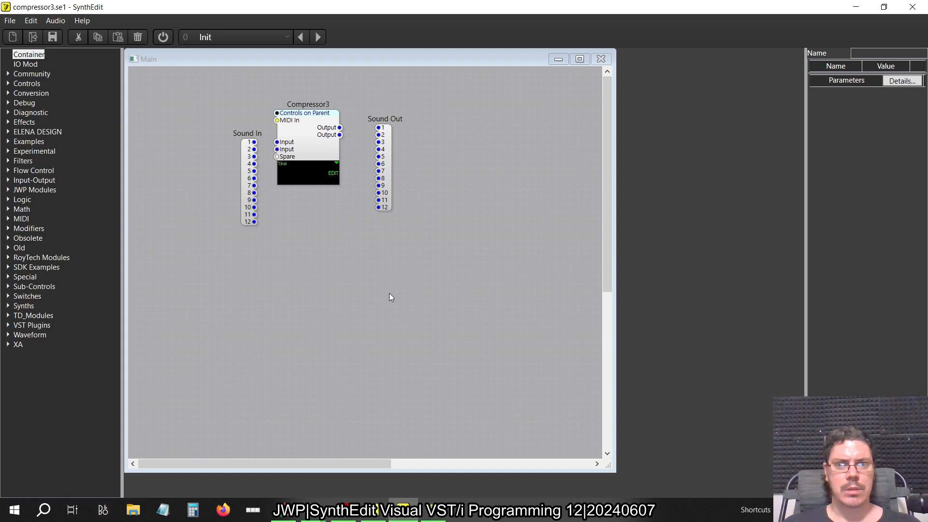
Switch to FL Studio, add a GMS channel to the channel rack and open its presets library
key("alt+Tab")
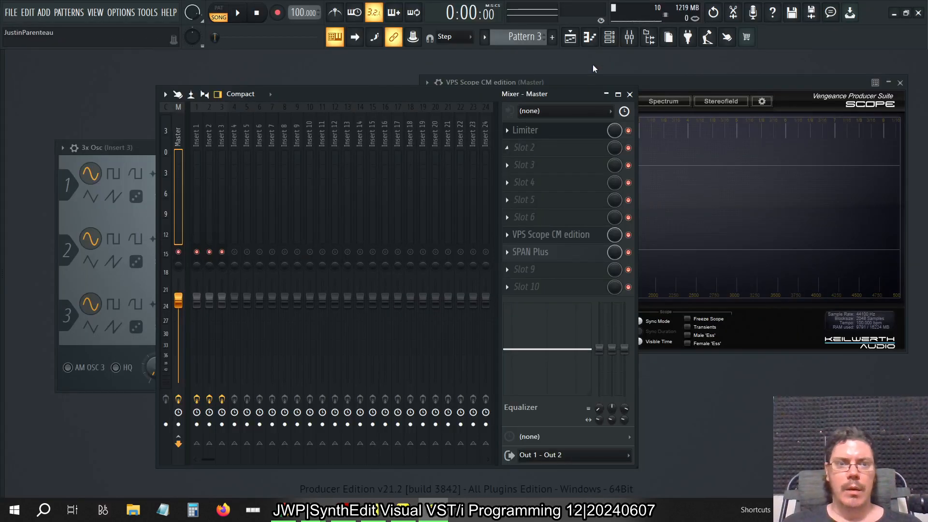
left_click(609, 36)
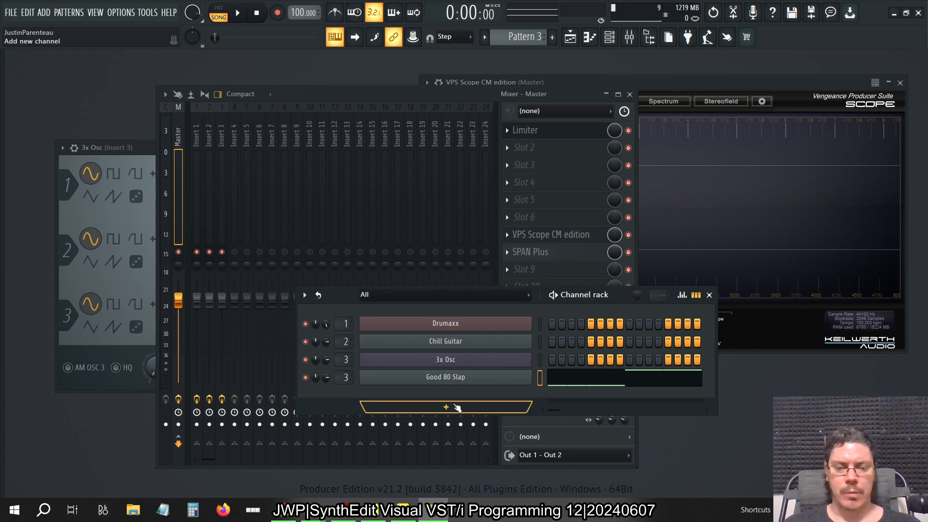
left_click(452, 409)
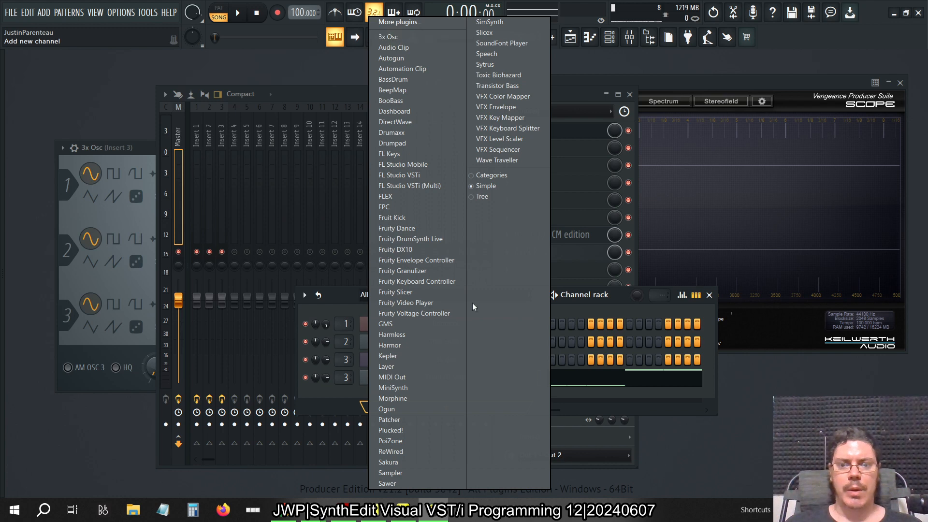
left_click(431, 324)
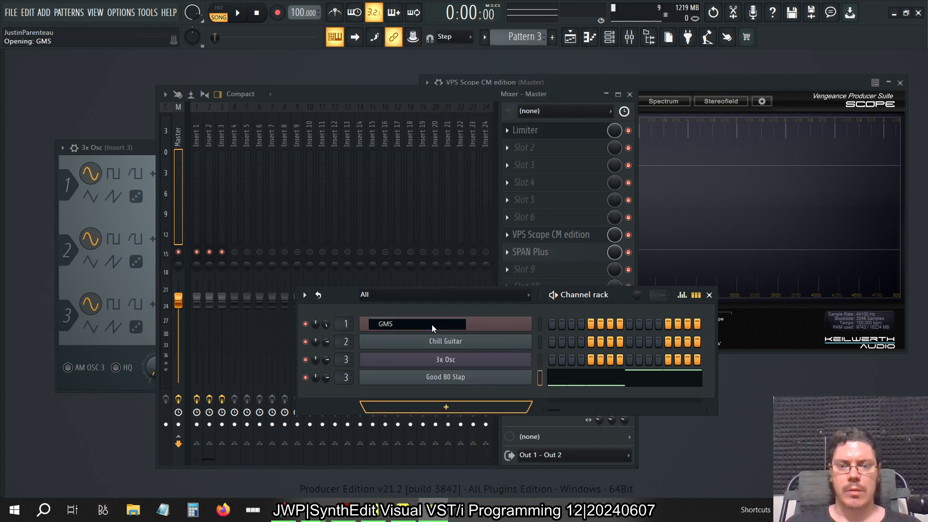
left_click(323, 295)
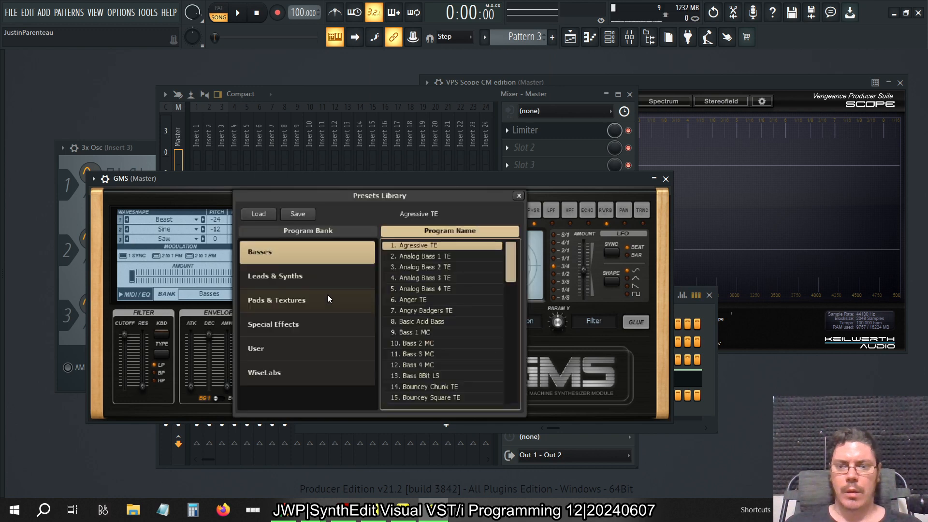
Audition the Lead 1 and Lead 4 presets from the Leads & Synths bank in GMS
left_click(302, 276)
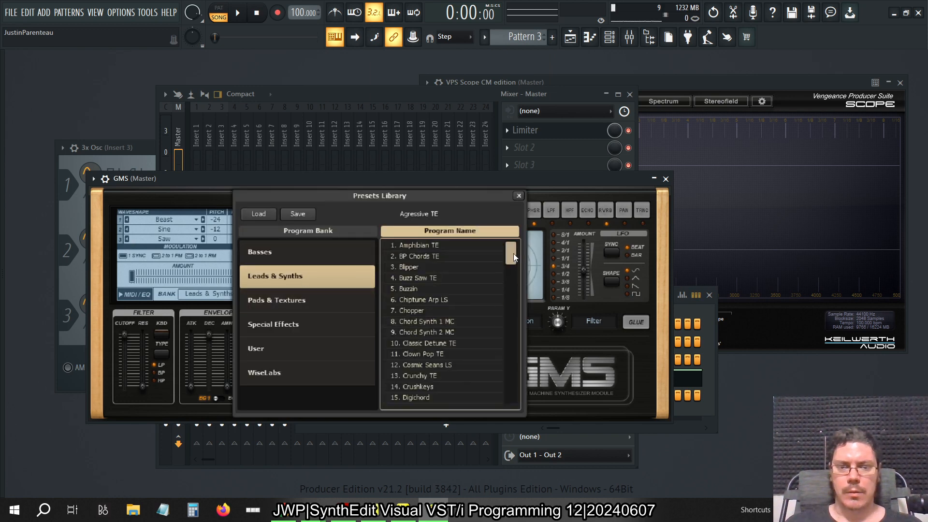
left_click_drag(513, 254, 510, 311)
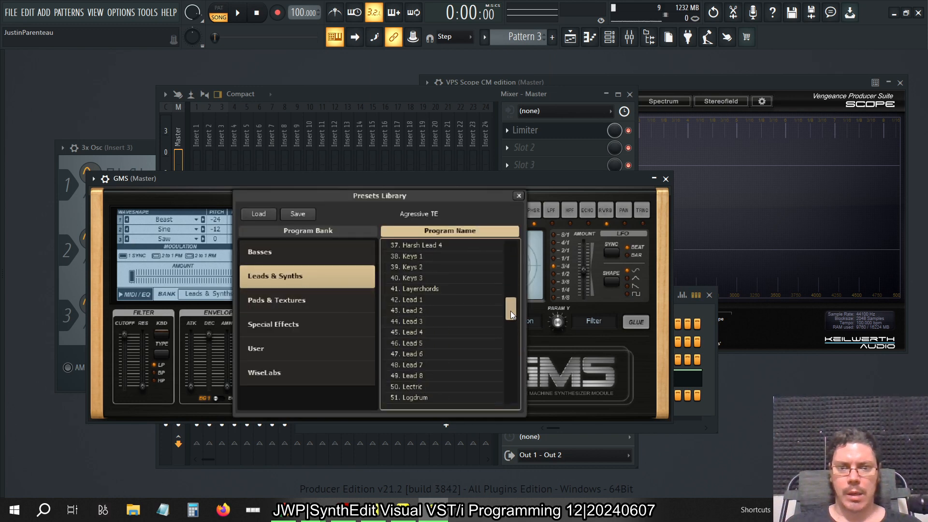
left_click(446, 300)
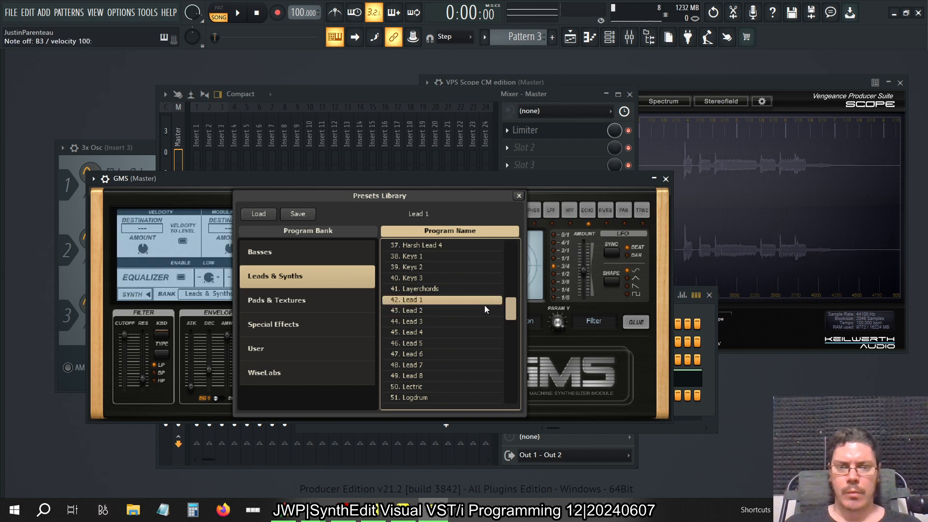
key("space")
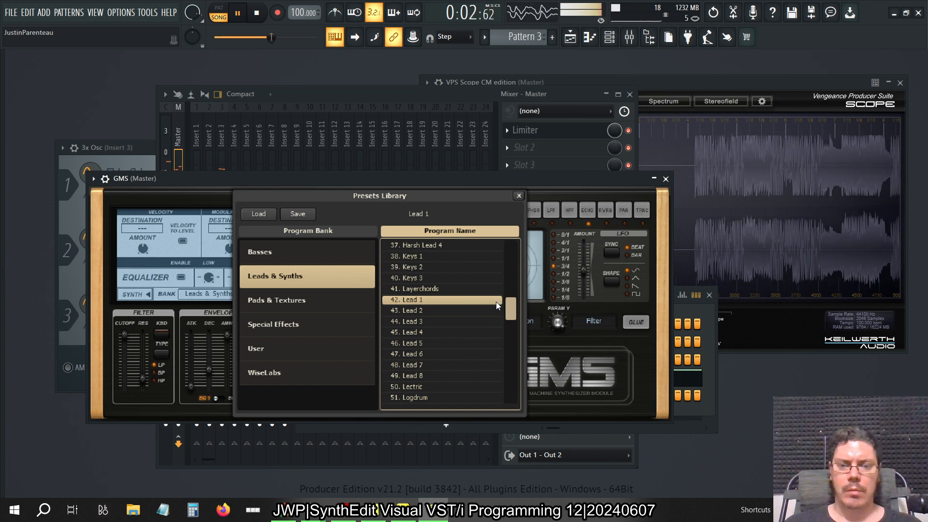
key("space")
left_click(483, 332)
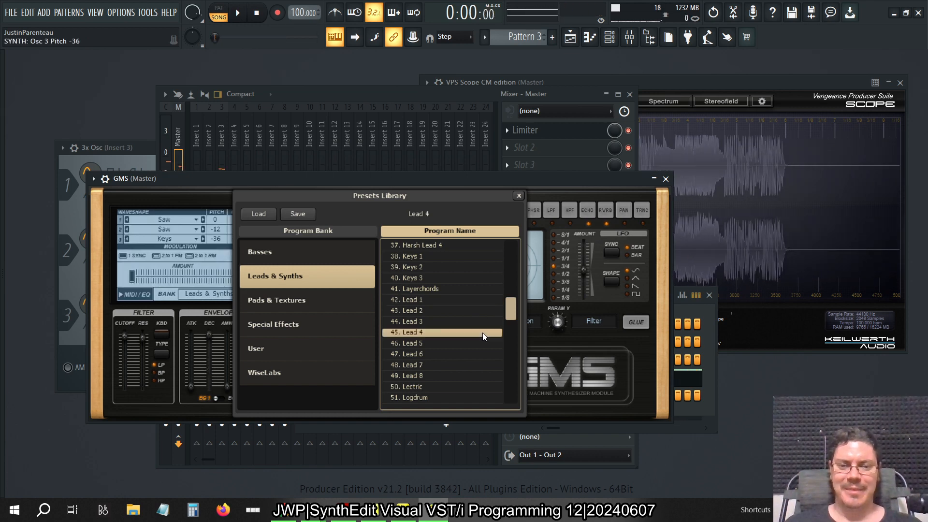
key("h")
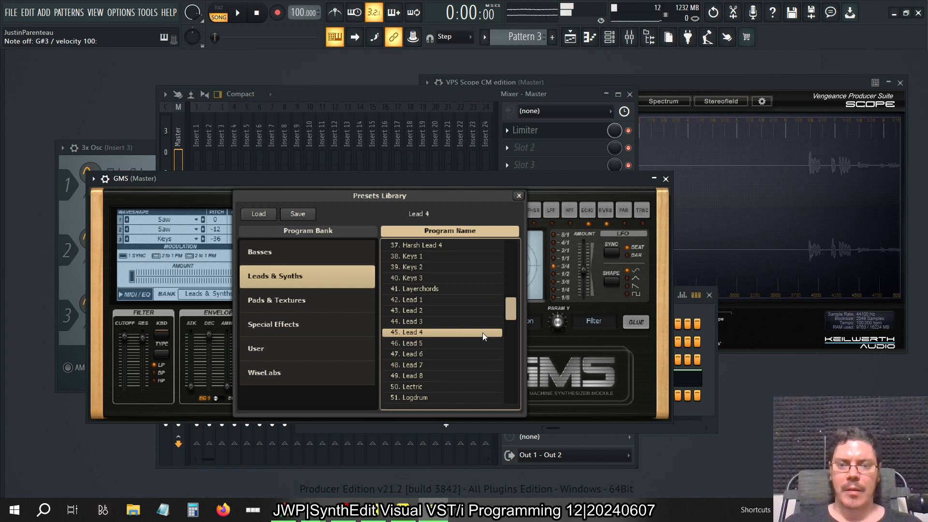
Browse the remaining GMS banks, load Bell FM Bell from WiseLabs, and close the presets library and synth window
left_click(342, 294)
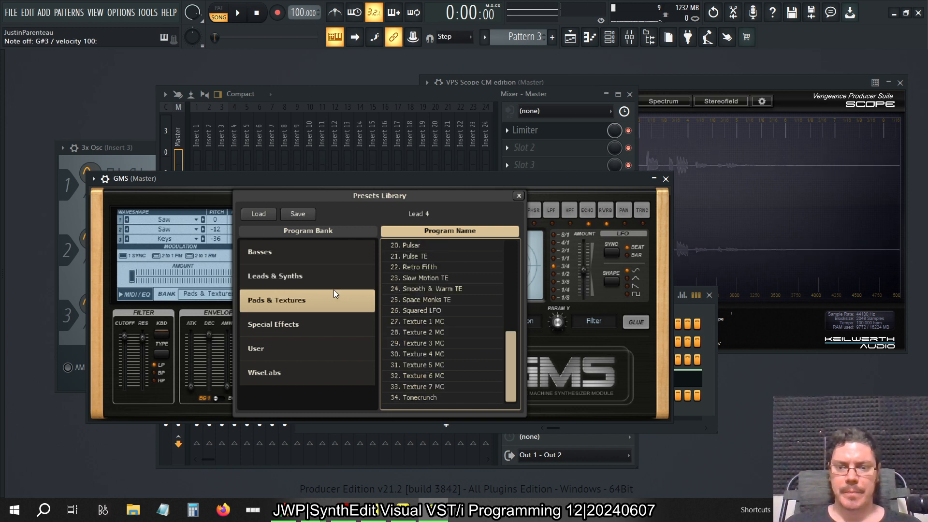
scroll(508, 350, "up", 1)
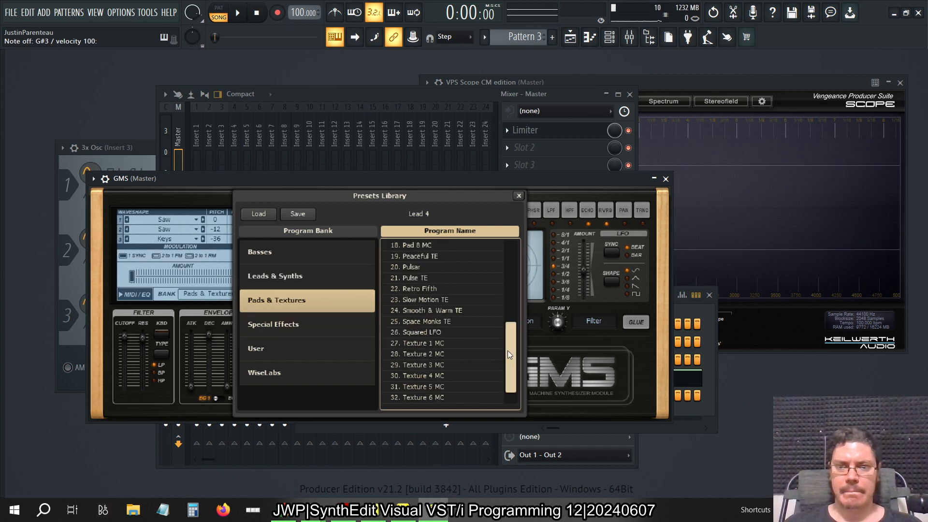
mouse_move(507, 350)
left_mouse_down()
mouse_move(519, 247)
mouse_move(506, 364)
left_mouse_up()
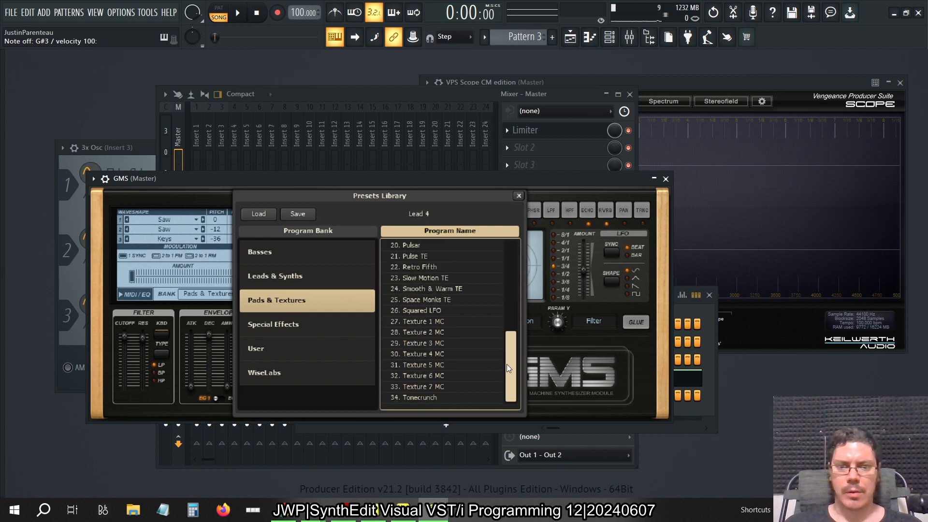
left_click(317, 332)
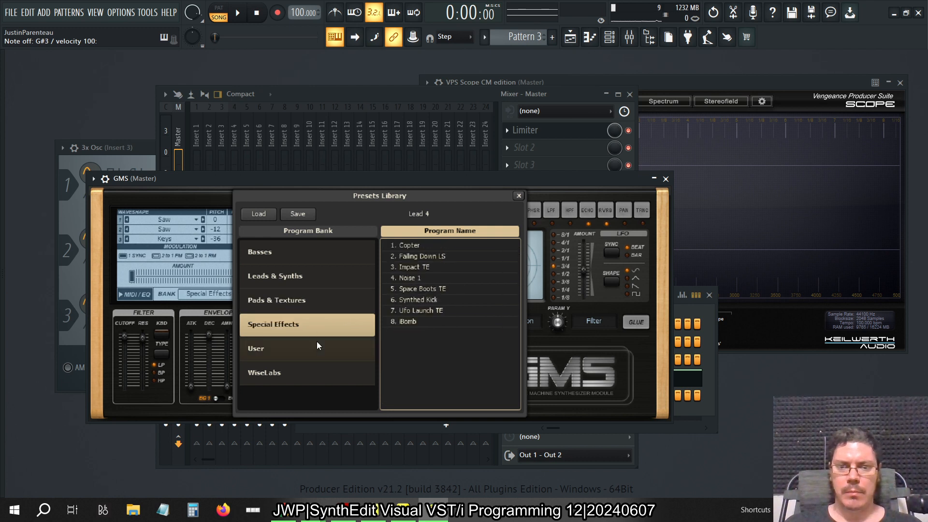
left_click(317, 345)
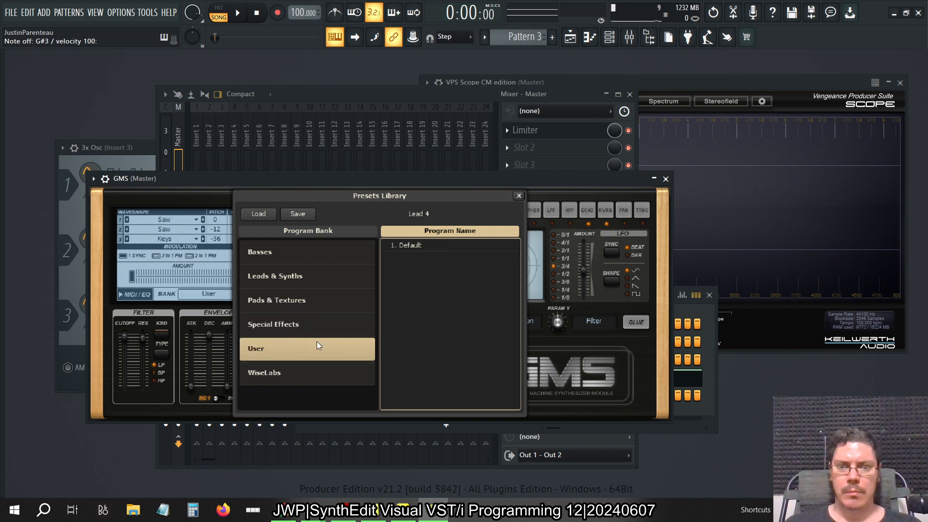
left_click(320, 375)
left_click_drag(513, 258, 512, 290)
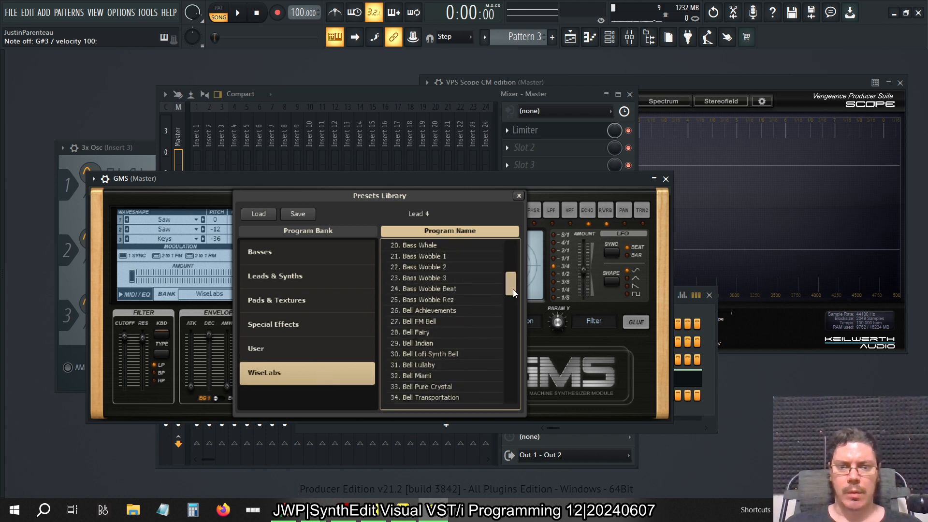
left_click(454, 321)
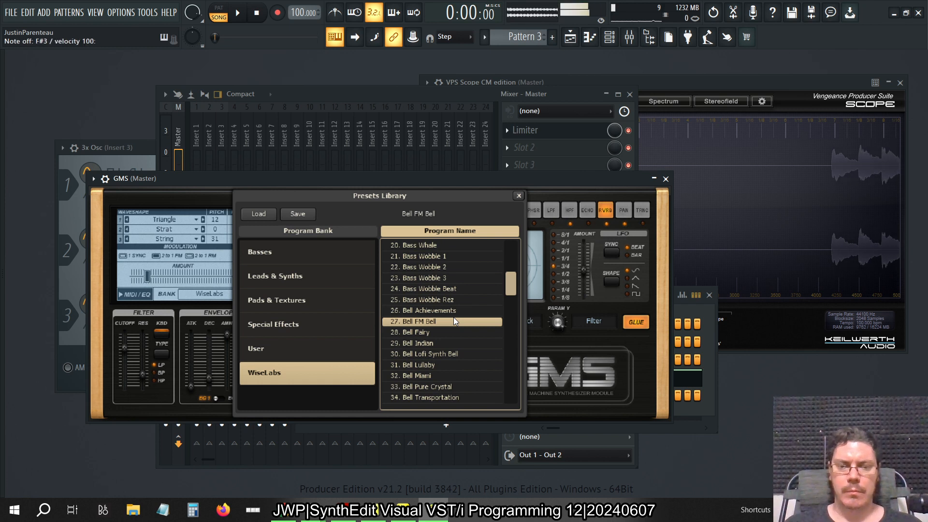
left_click(517, 196)
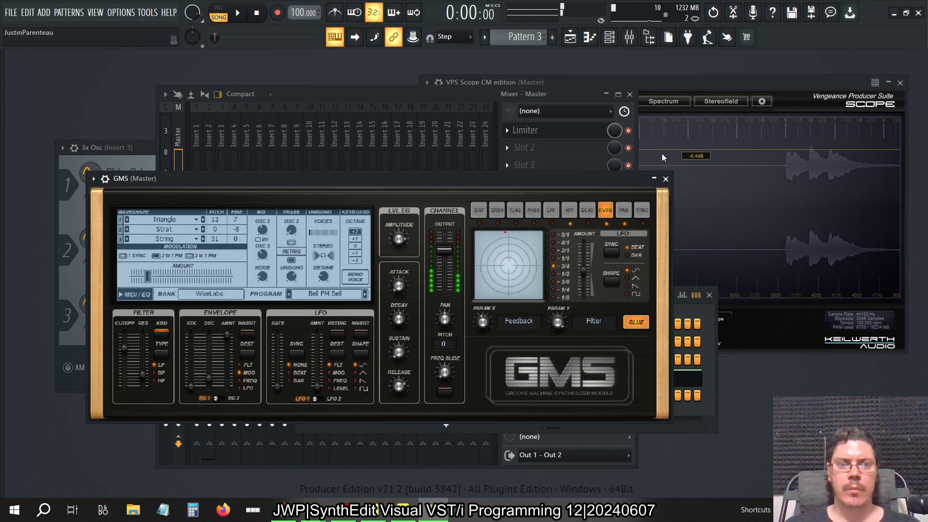
left_click(666, 179)
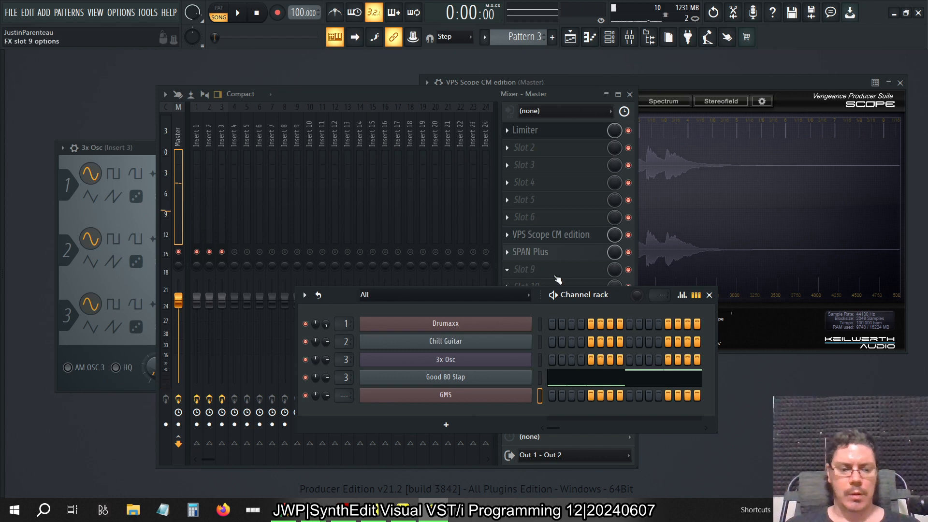
Copy the Chill Guitar notes from Pattern 2 and paste them into the GMS channel in Pattern 4
key("KP_Subtract")
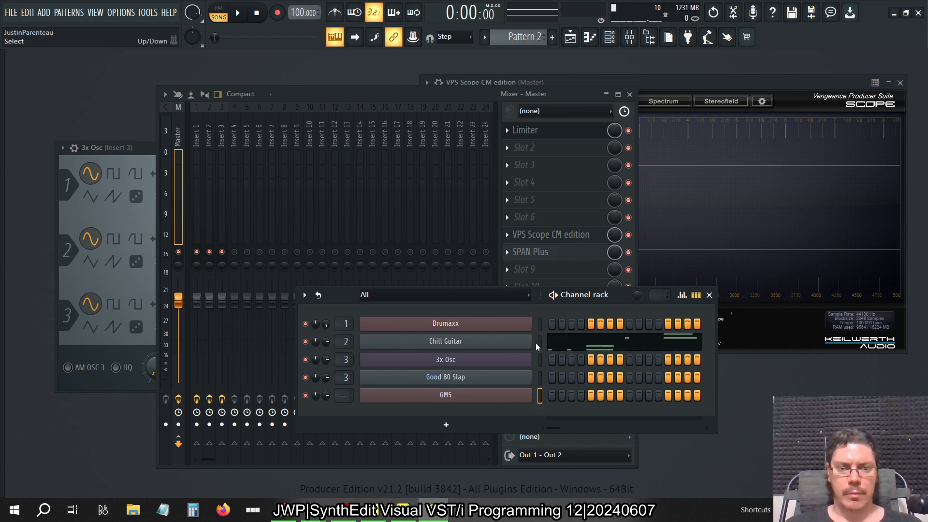
key("KP_Add")
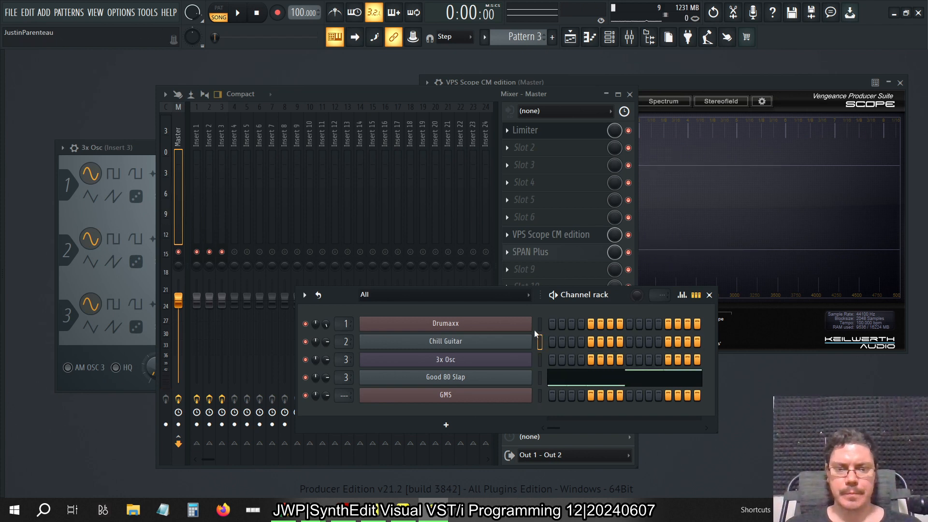
key("KP_Add")
left_click(541, 395)
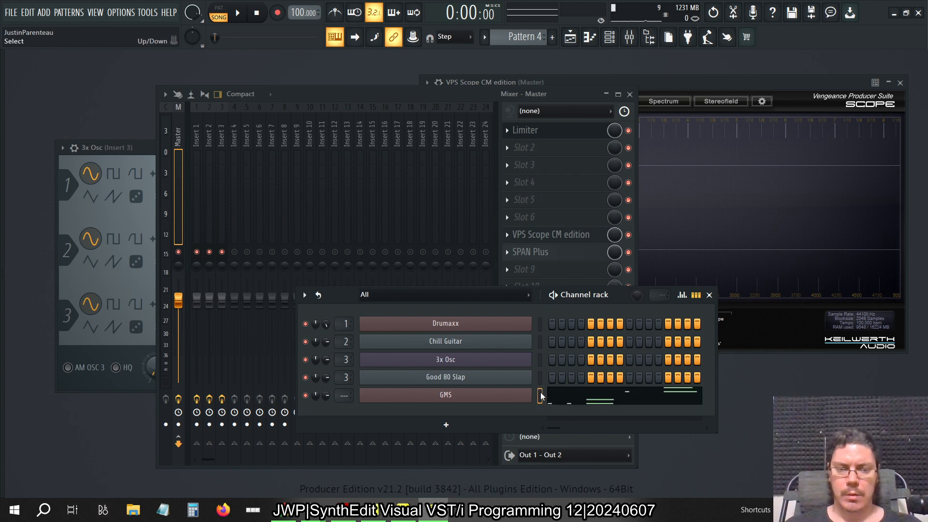
Open the GMS notes of Pattern 4 in the piano roll and delete the longer C and E chord notes from both bars
left_click(601, 401)
scroll(177, 284, "up", 2)
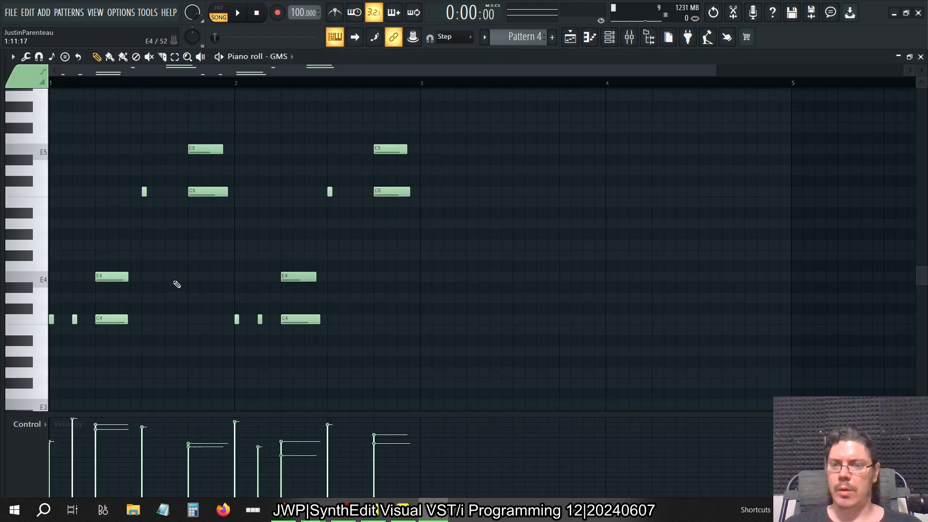
left_click_drag(135, 262, 110, 361)
left_click_drag(230, 225, 207, 137)
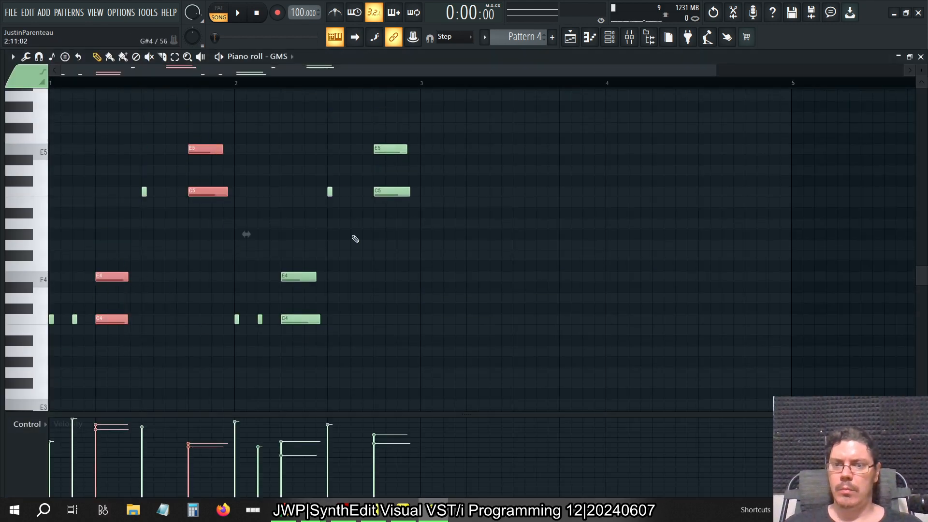
left_click_drag(356, 239, 320, 317)
left_click_drag(431, 279, 372, 145)
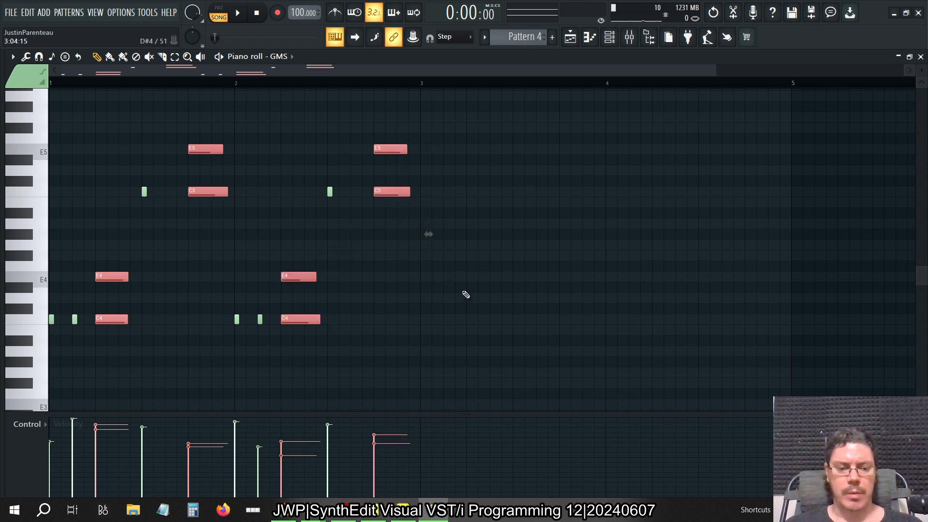
key("Delete")
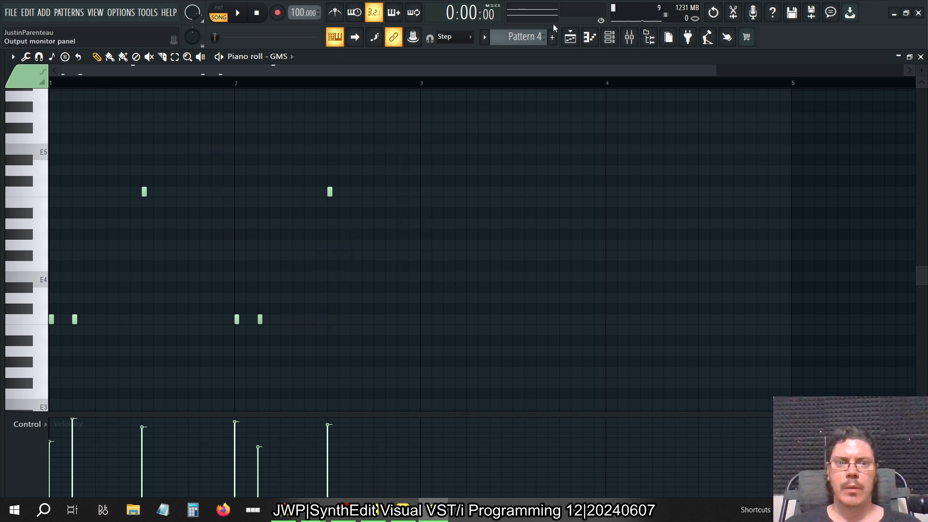
Place Pattern 4 on Track 4 of the playlist at bar 1, match the other clips' length, and play the arrangement
left_click(573, 40)
left_click(208, 212)
left_click_drag(208, 213, 180, 213)
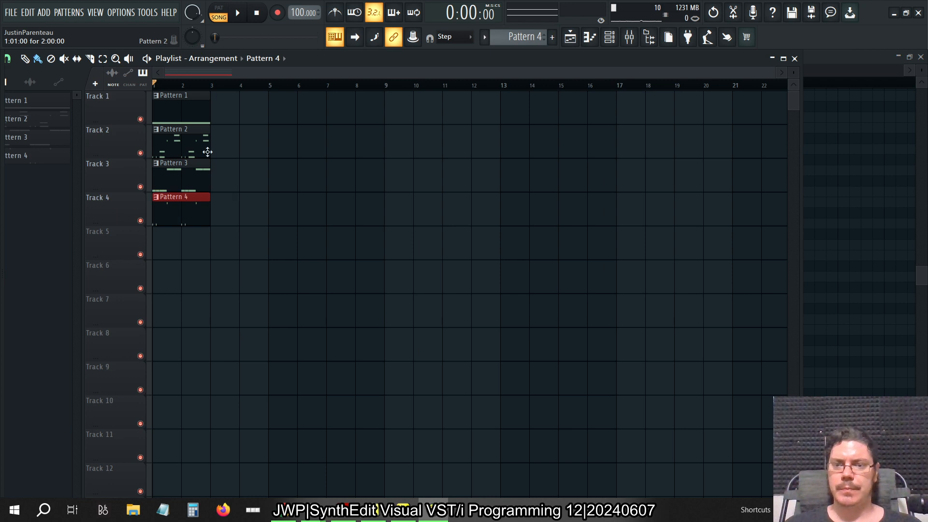
left_click(237, 13)
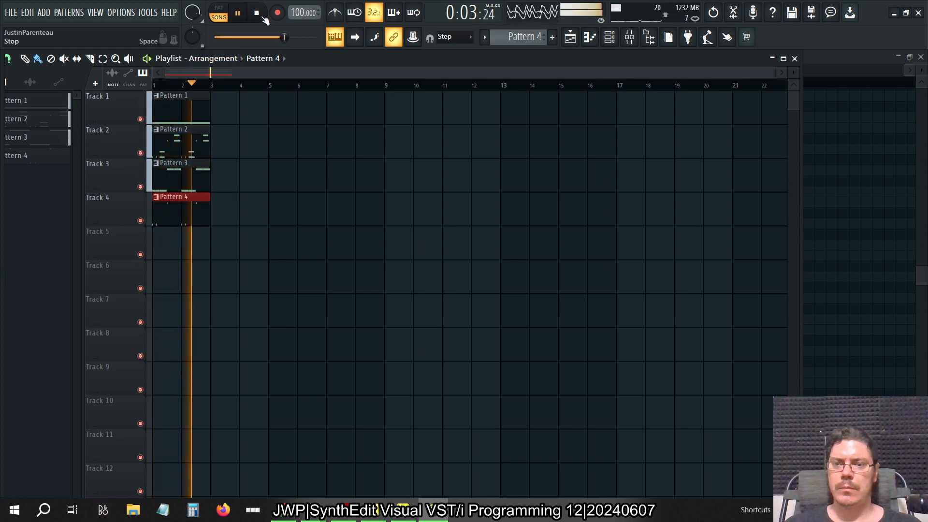
left_click(264, 17)
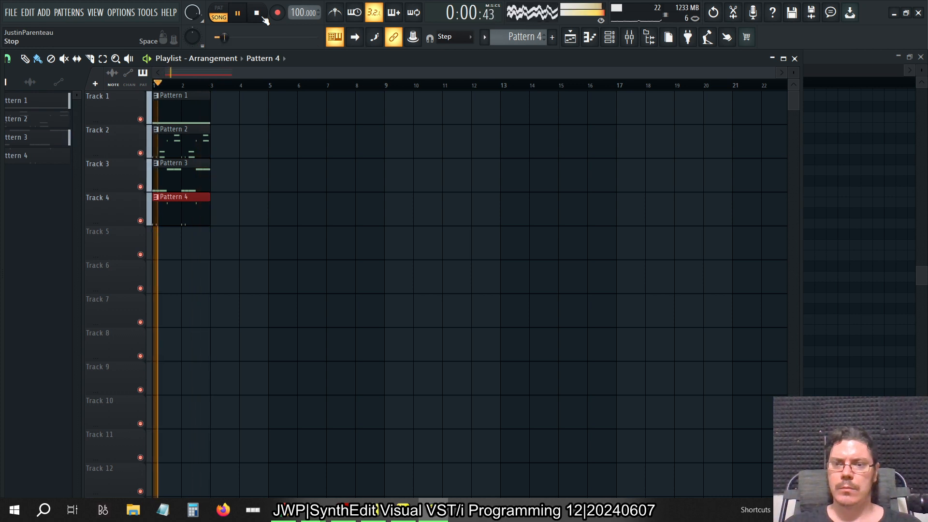
Route the GMS channel to mixer track Insert 4 and solo that mixer track
left_click(631, 42)
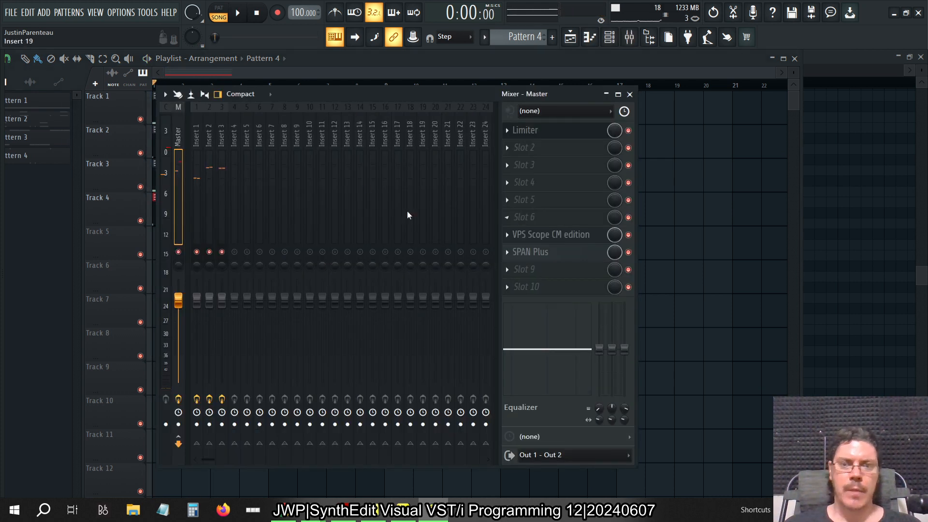
left_click(220, 135)
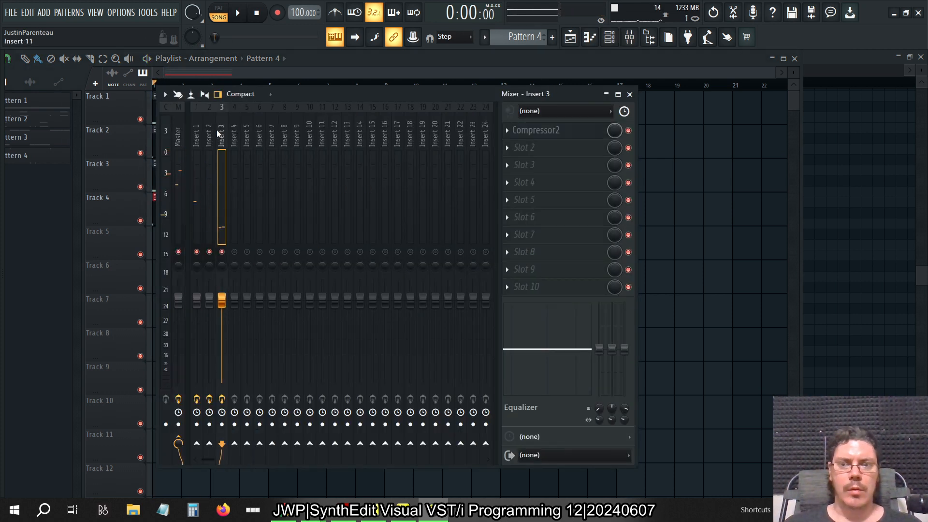
left_click(244, 134)
left_click(236, 134)
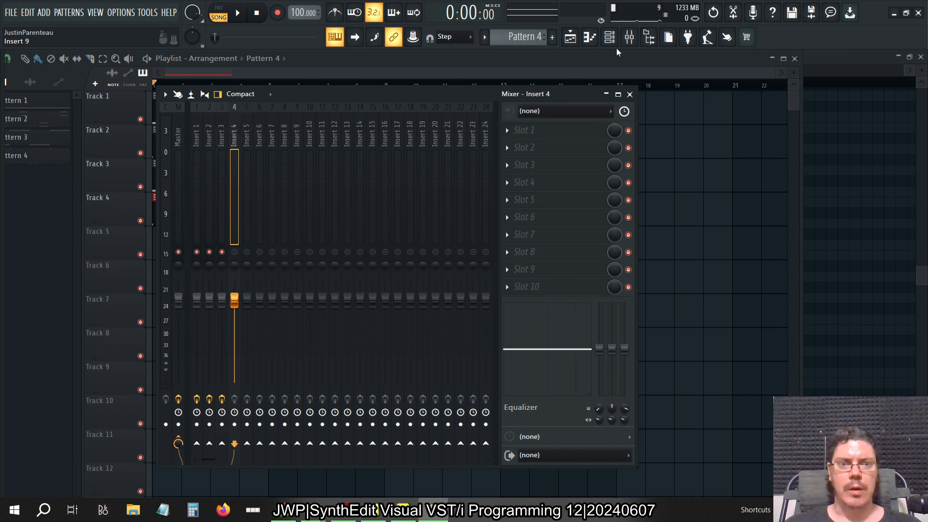
left_click(610, 38)
left_click(347, 395)
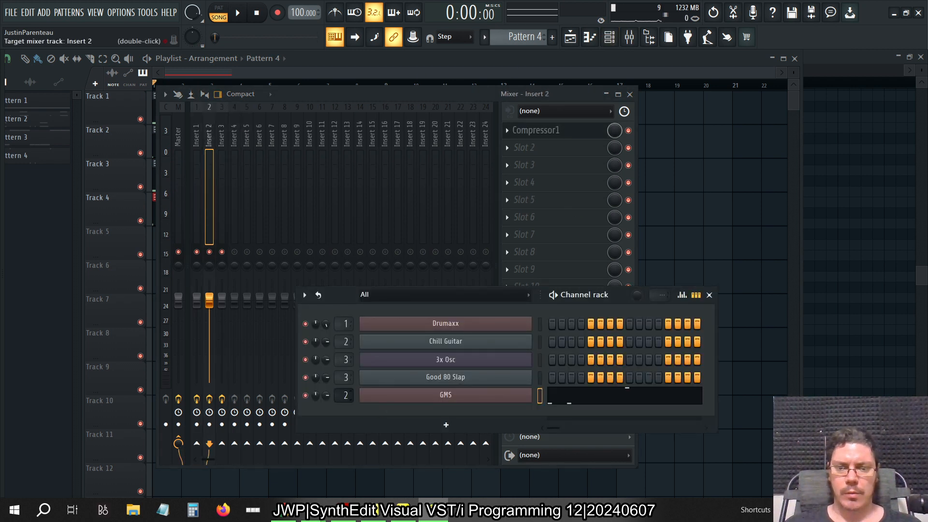
left_click_drag(346, 395, 347, 385)
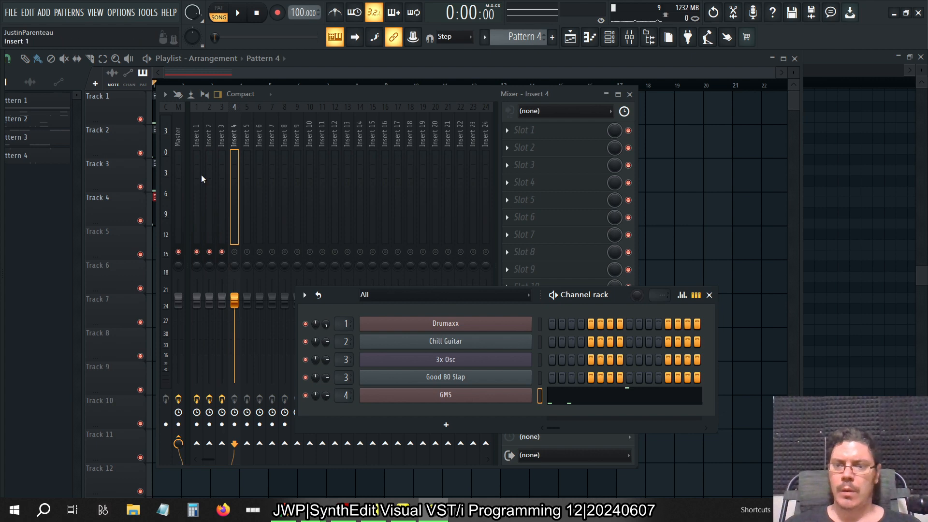
left_click(234, 253)
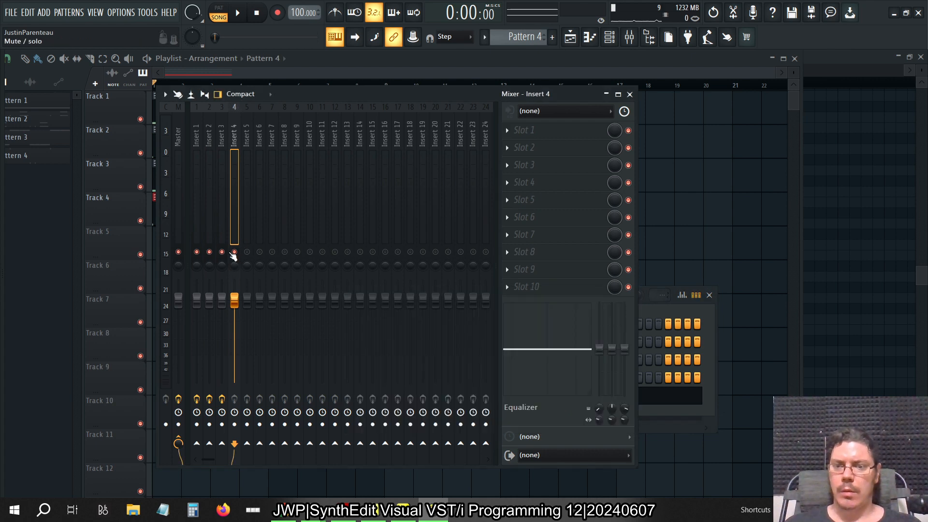
right_click(235, 252)
Load the Compressor 3 VST3 effect into slot 1 of Insert 4 and close its window
key("alt+F8")
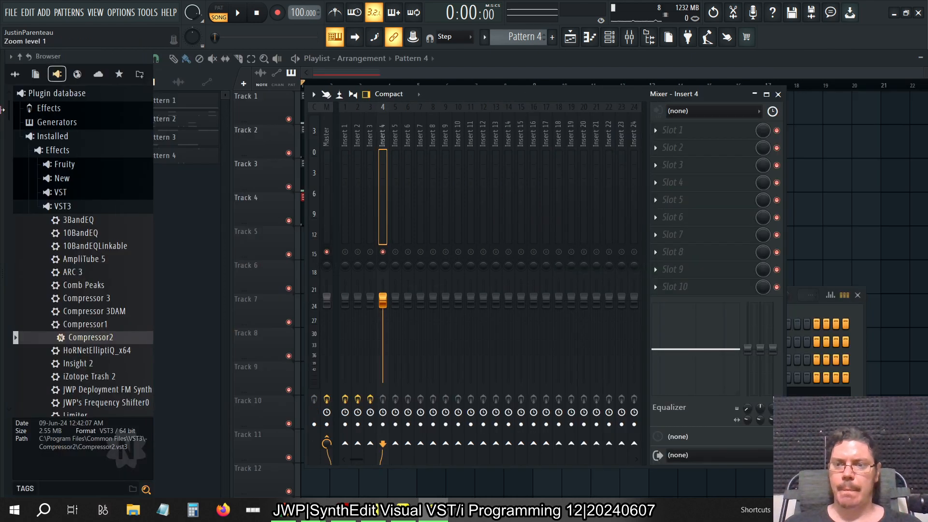
left_click_drag(96, 298, 236, 131)
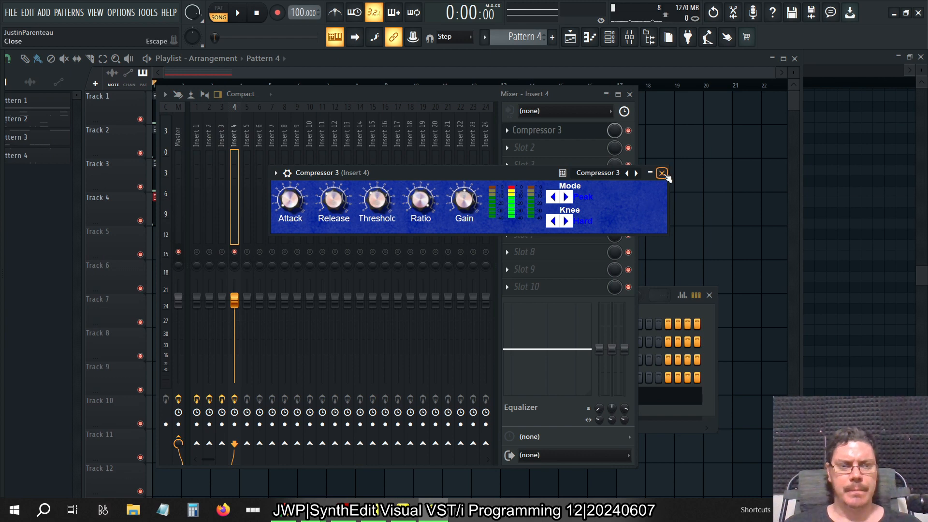
left_click(662, 173)
Refresh the installed plugin list with a fast scan
key("alt+F8")
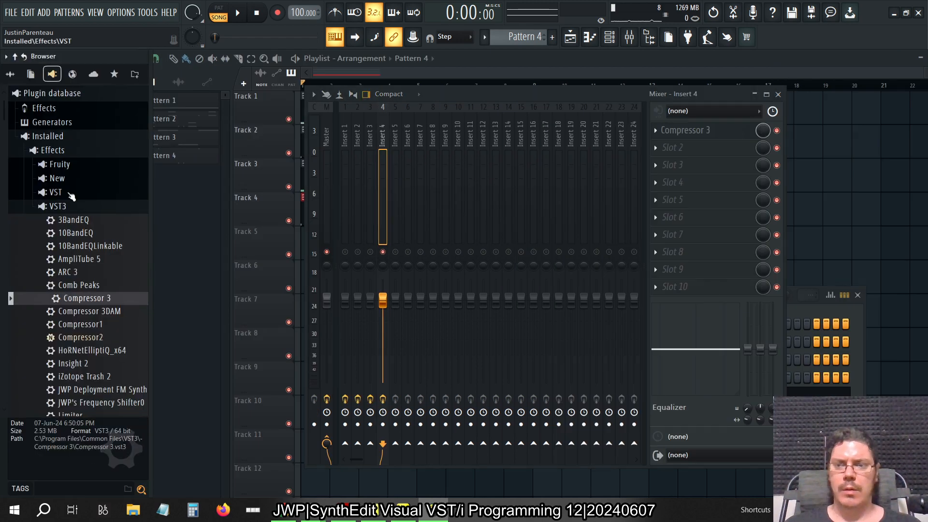
right_click(67, 193)
left_click(120, 254)
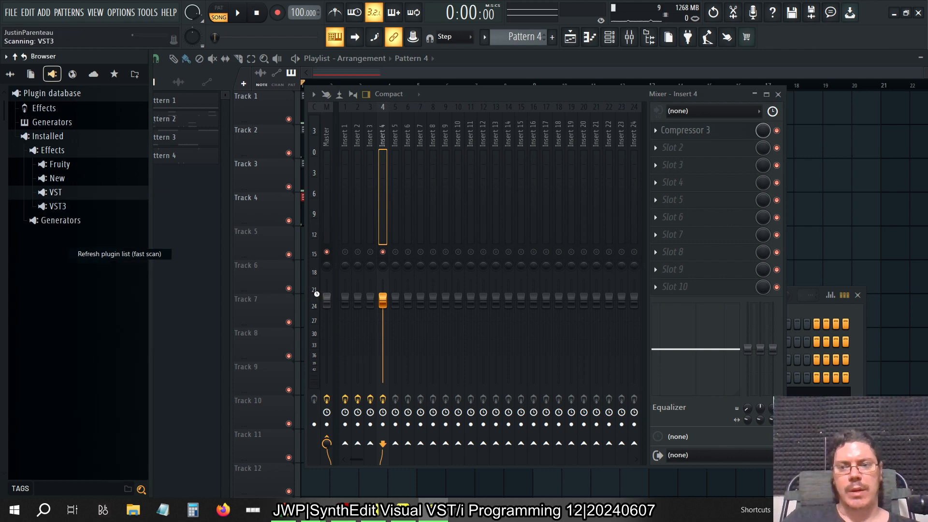
key("alt+F8")
key("alt+F8")
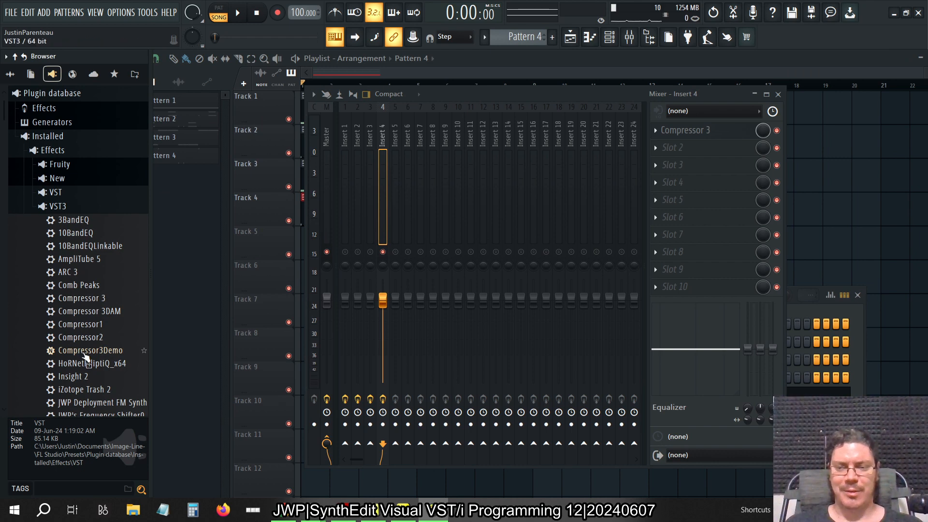
Load the Compressor3Demo VST3 effect into slot 1 of Insert 4, hide the browser, and move the plugin window clear of the mixer tracks
right_click(85, 356)
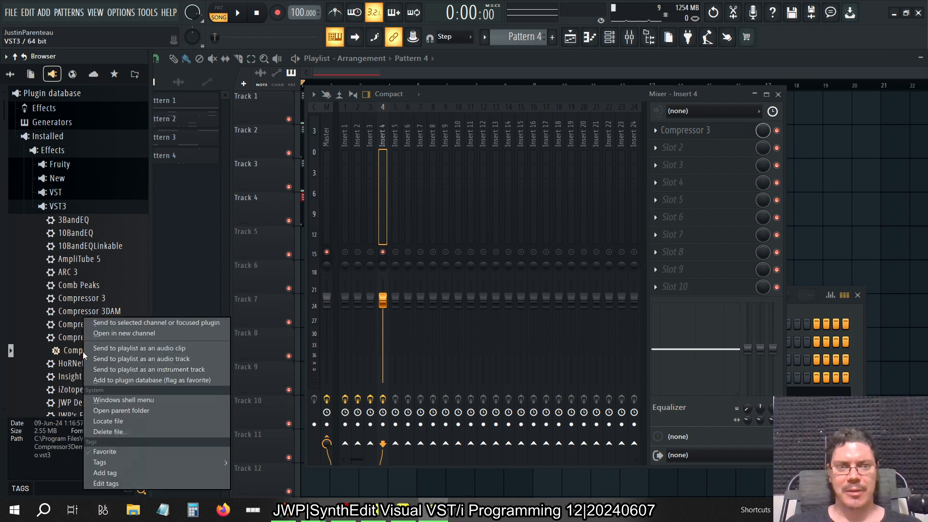
left_click(569, 98)
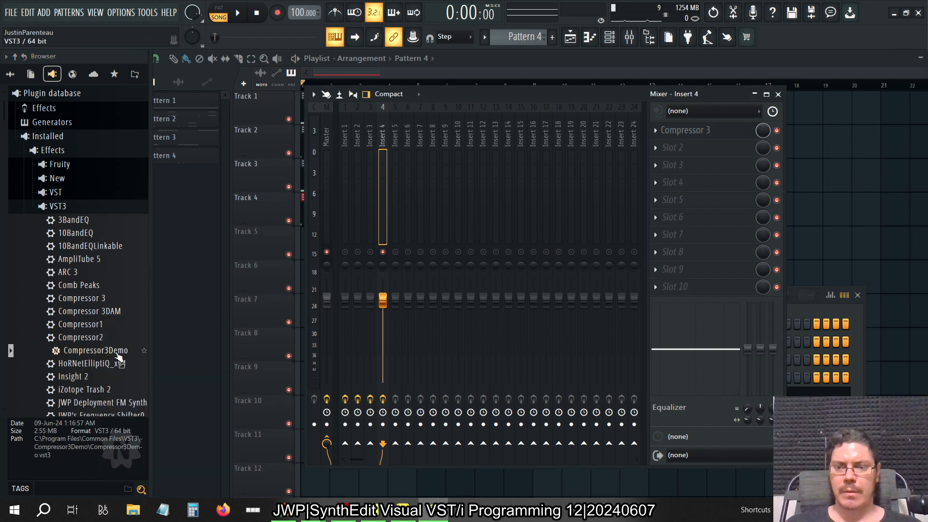
right_click(117, 354)
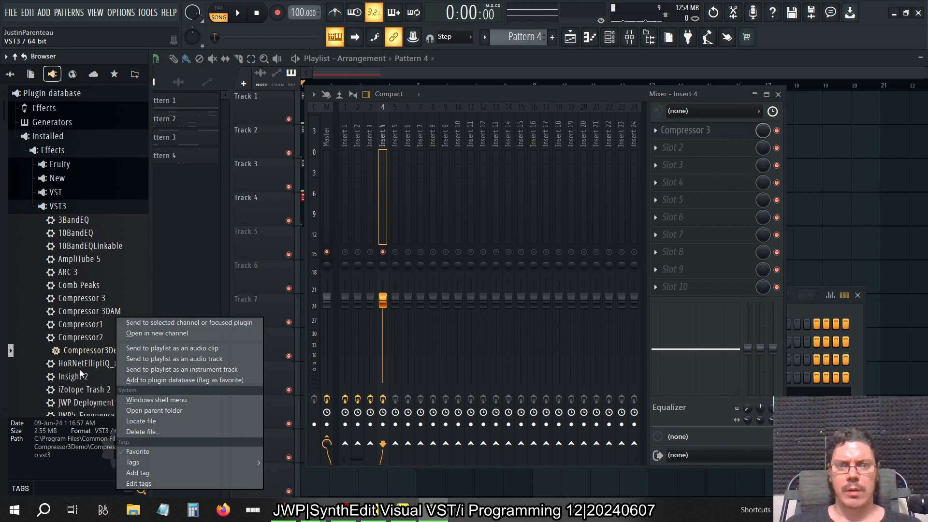
left_click(76, 357)
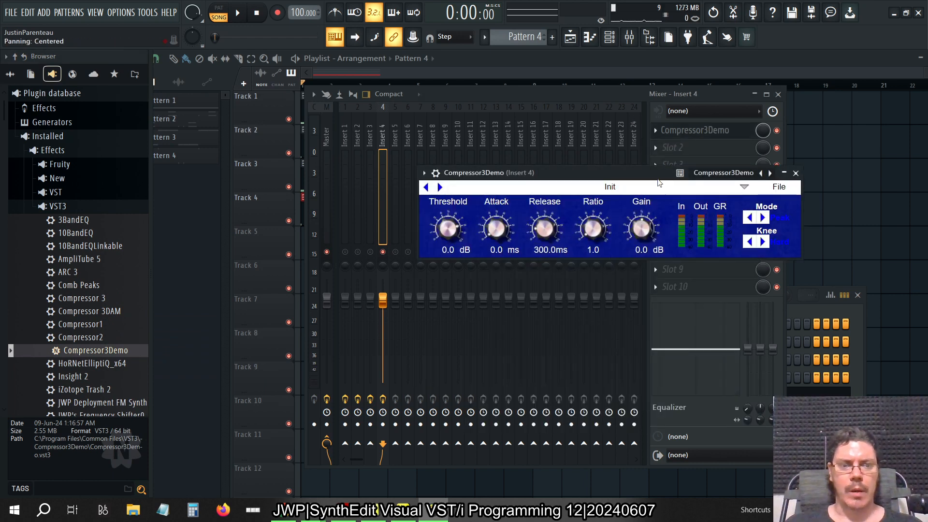
left_click_drag(642, 178, 555, 191)
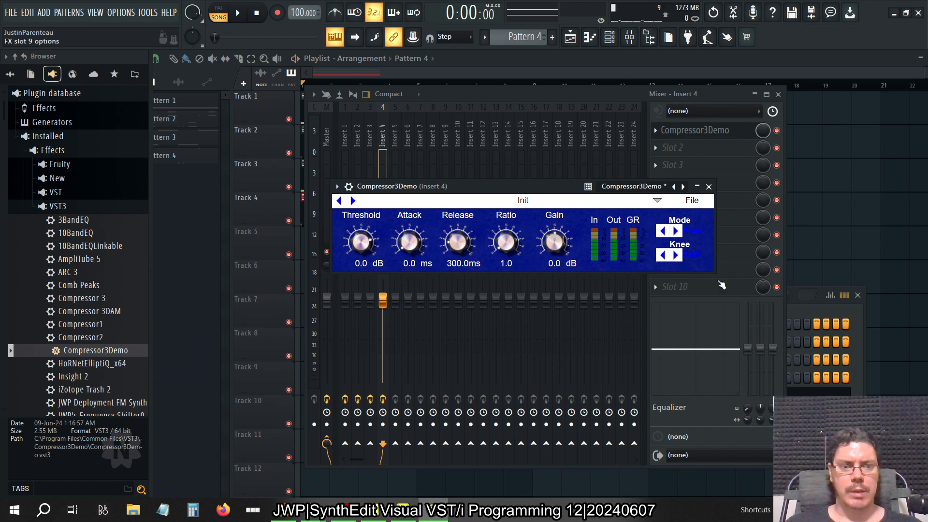
left_click_drag(515, 187, 528, 242)
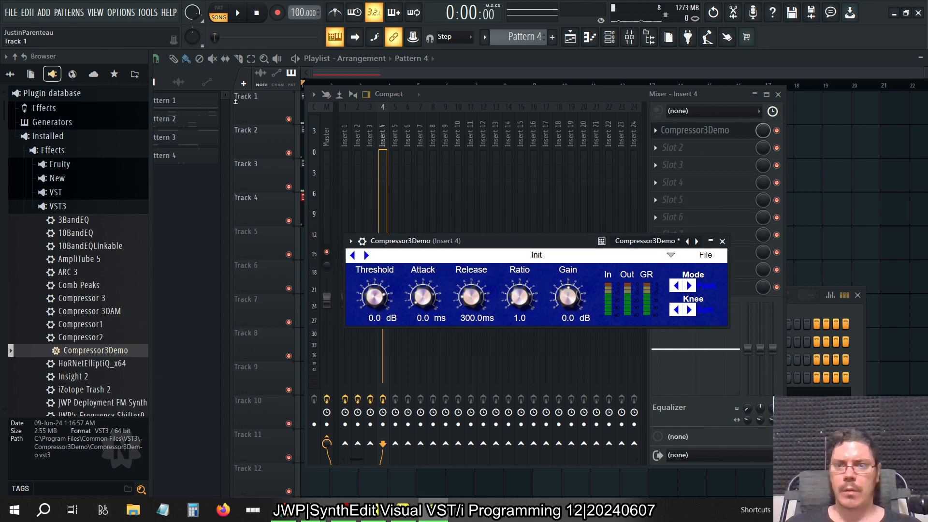
left_click(151, 71)
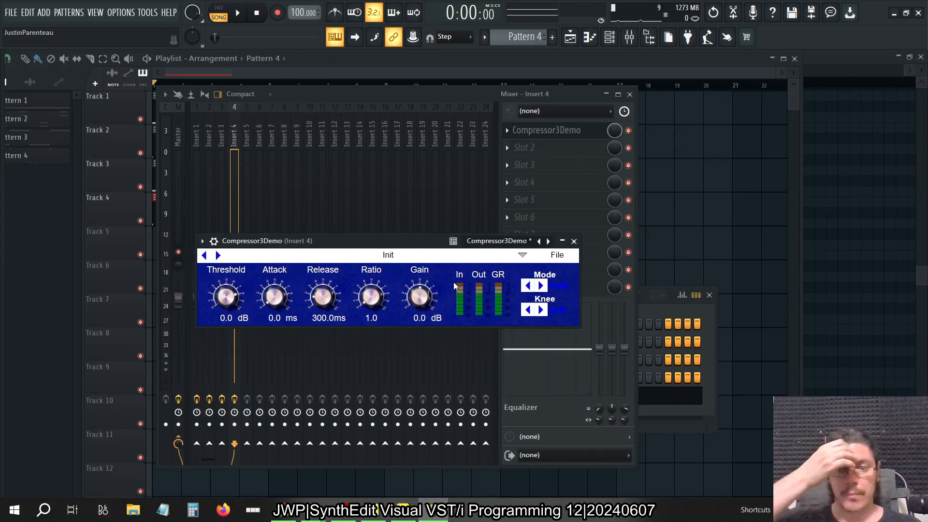
left_click_drag(396, 238, 588, 265)
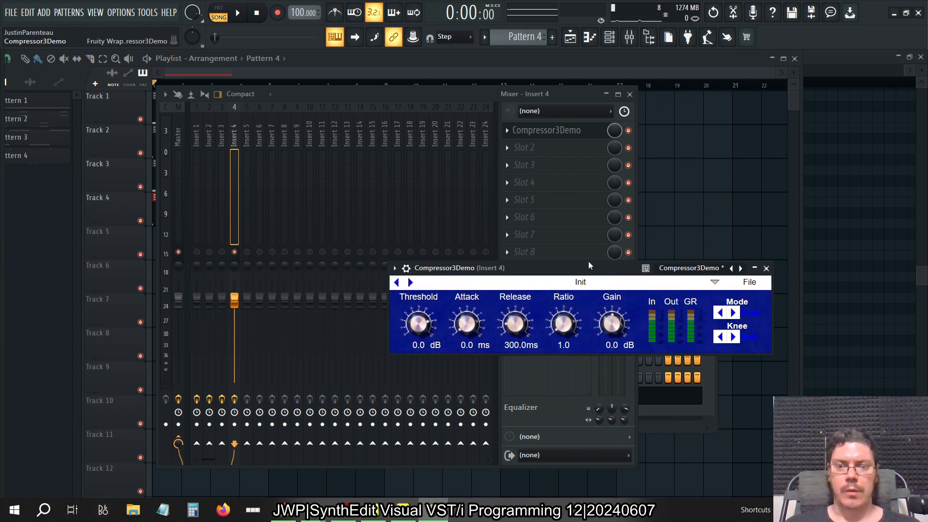
Show the channel rack and play the song briefly to hear the soloed GMS track
left_click(617, 40)
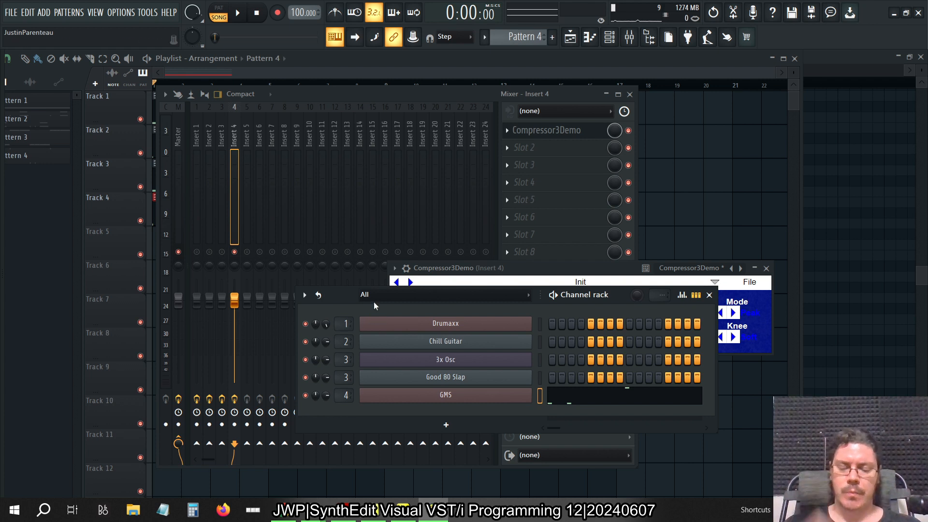
key("space")
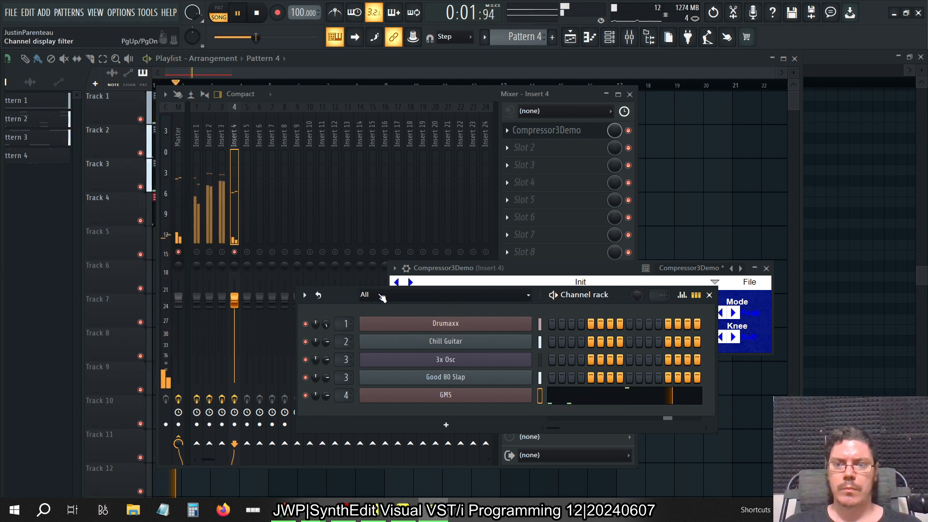
key("space")
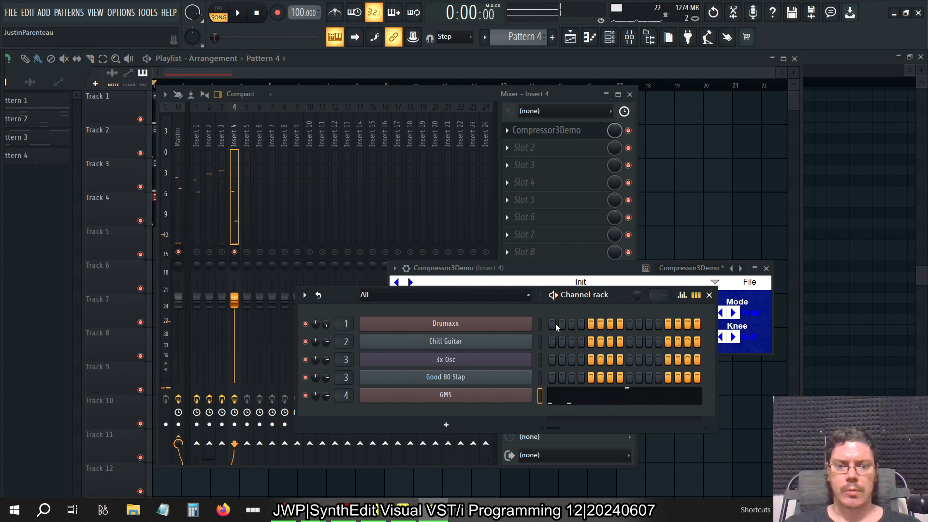
During playback, set Compressor3Demo's release to 2000 ms, ratio to 3.8 and threshold to -21 dB
left_click(769, 310)
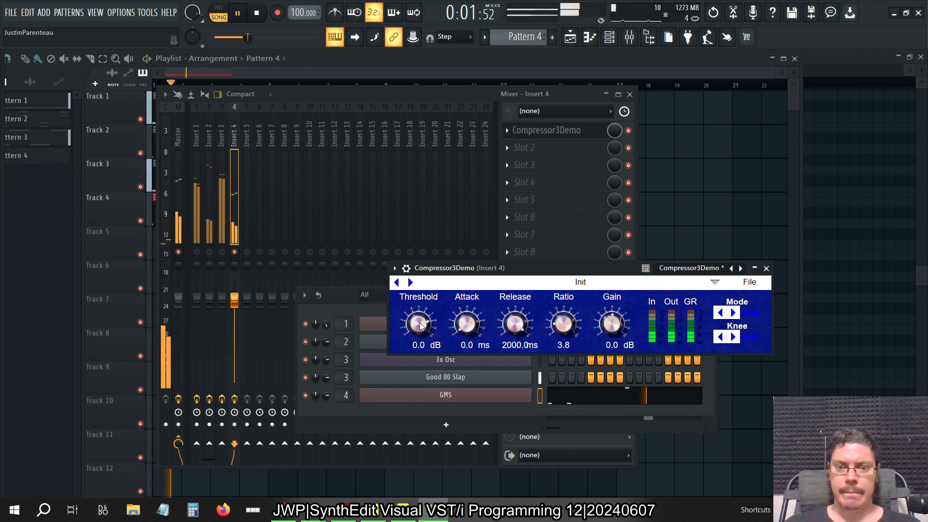
left_click(423, 343)
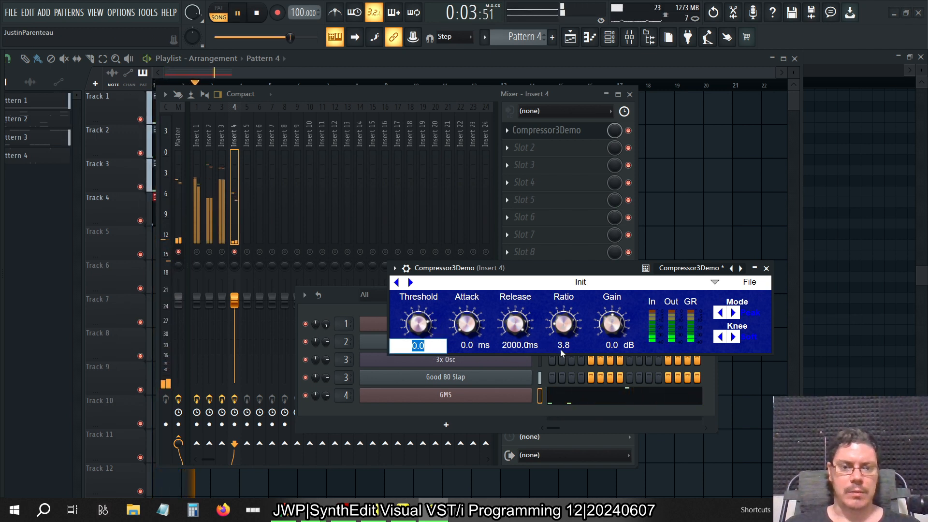
type("-21")
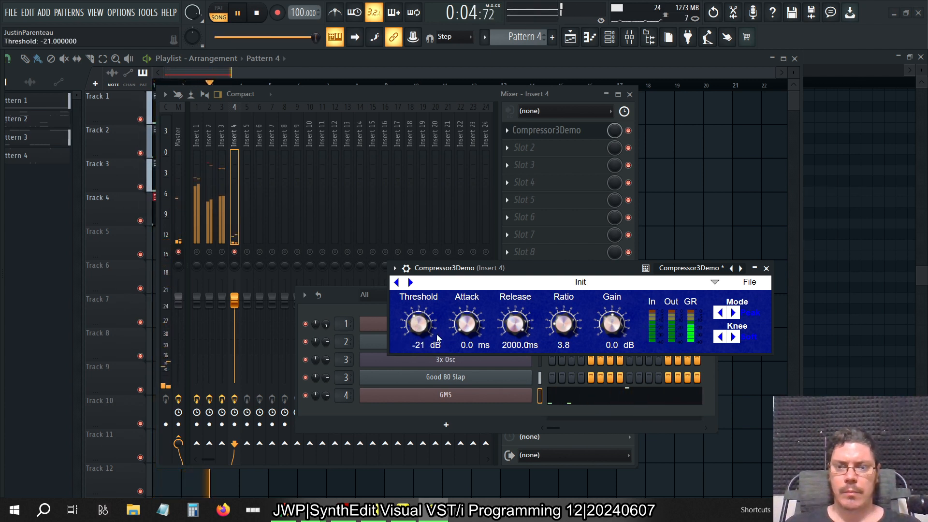
Open VPS Scope CM edition on the Master track and move the mixer aside to examine the compressed waveform
left_click(178, 208)
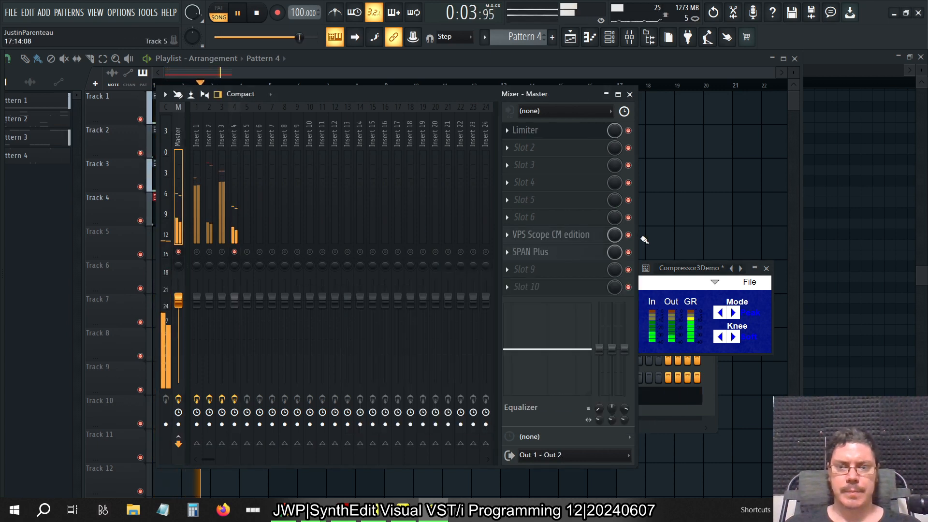
left_click(580, 235)
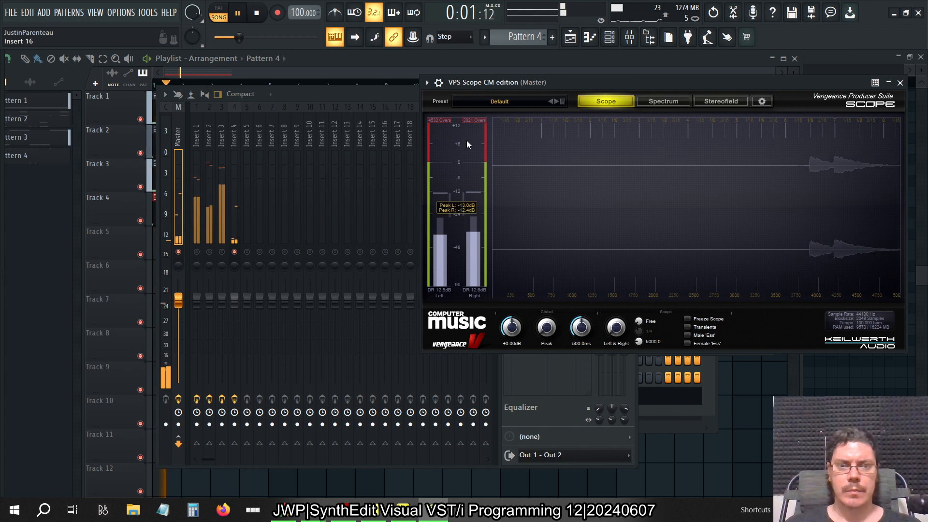
left_click_drag(362, 88, 285, 87)
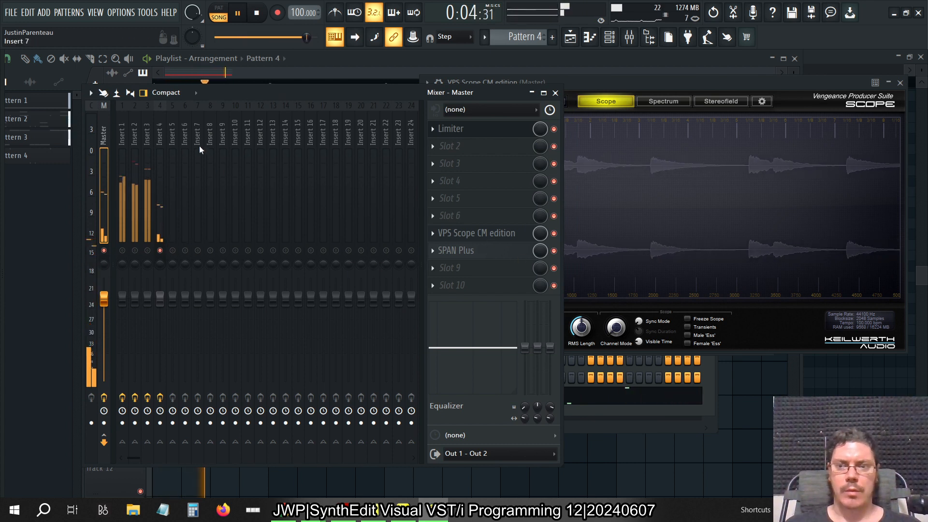
Reopen Compressor3Demo from Insert 4, close the mixer, and move the plugin window clear of the scope's waveform display
left_click(161, 135)
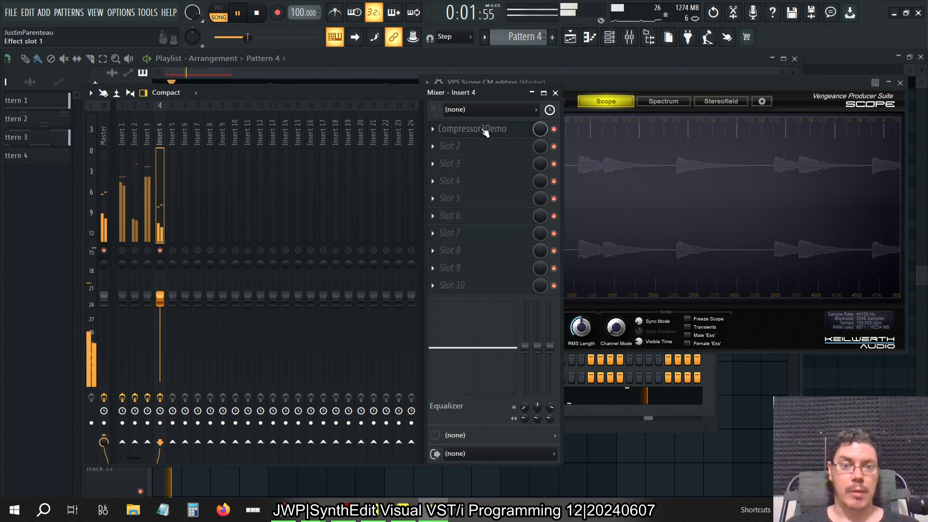
left_click(484, 129)
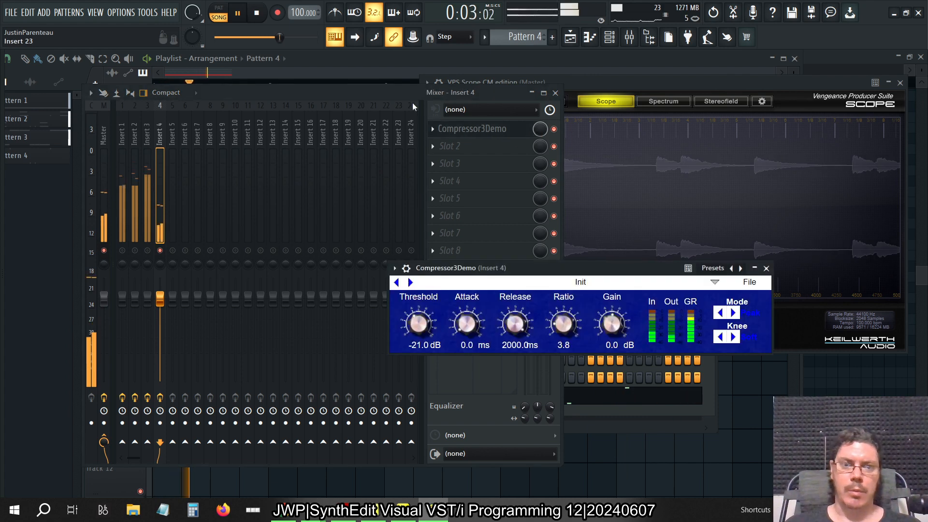
left_click(555, 92)
left_click_drag(569, 274, 368, 320)
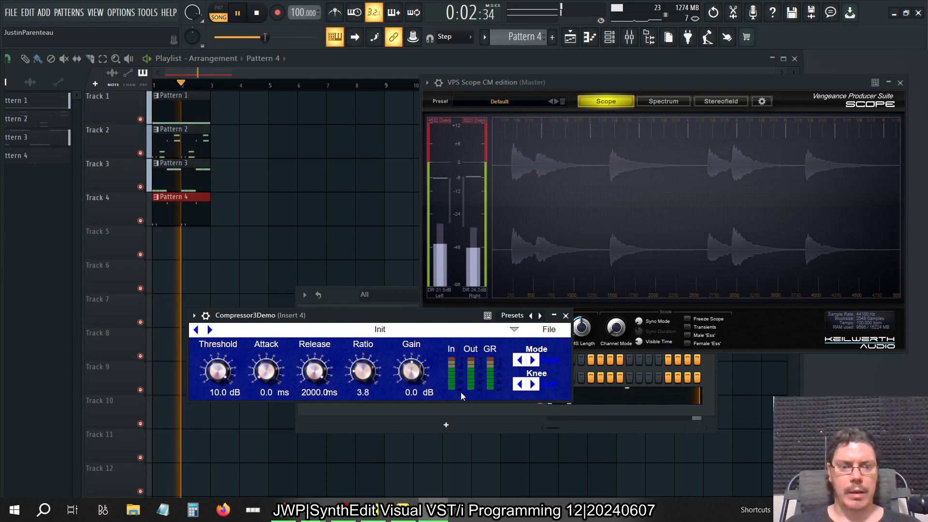
Open Pattern 4's GMS notes in the piano roll and stop playback
left_click(595, 398)
key("space")
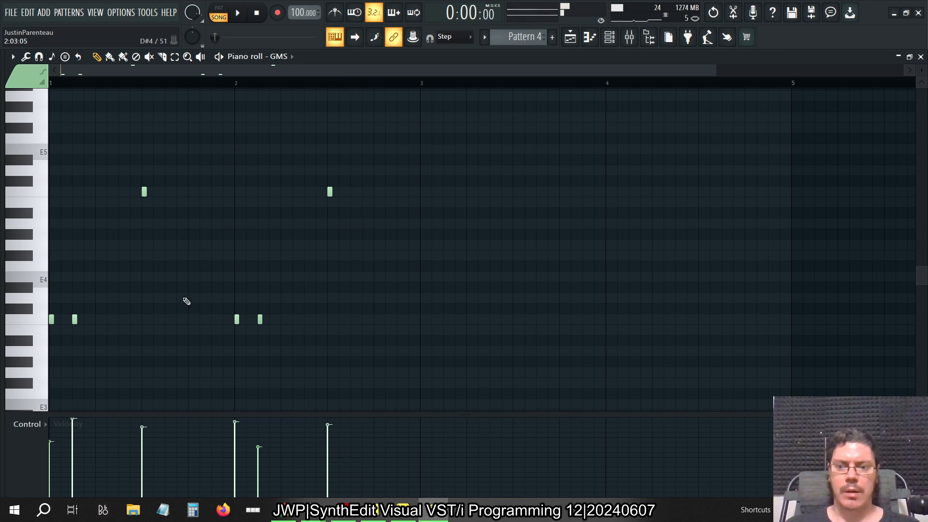
left_click(26, 57)
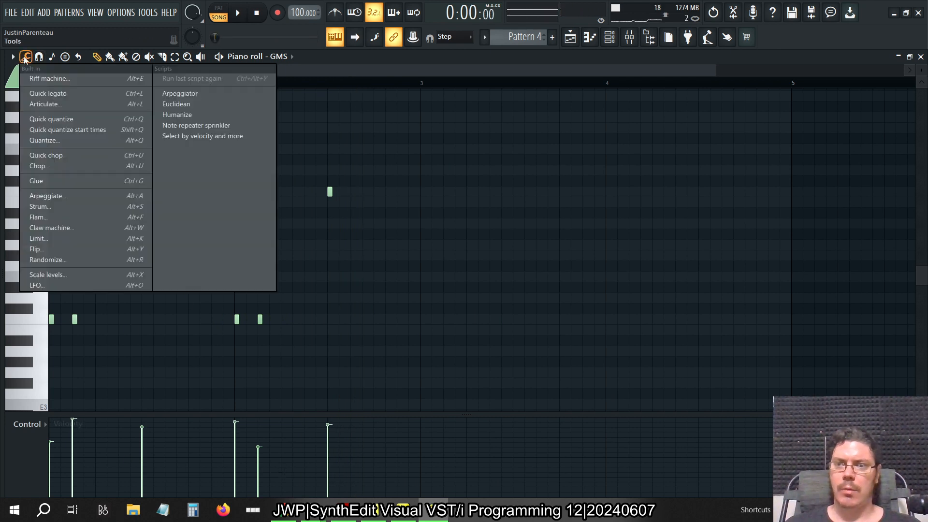
left_click(72, 275)
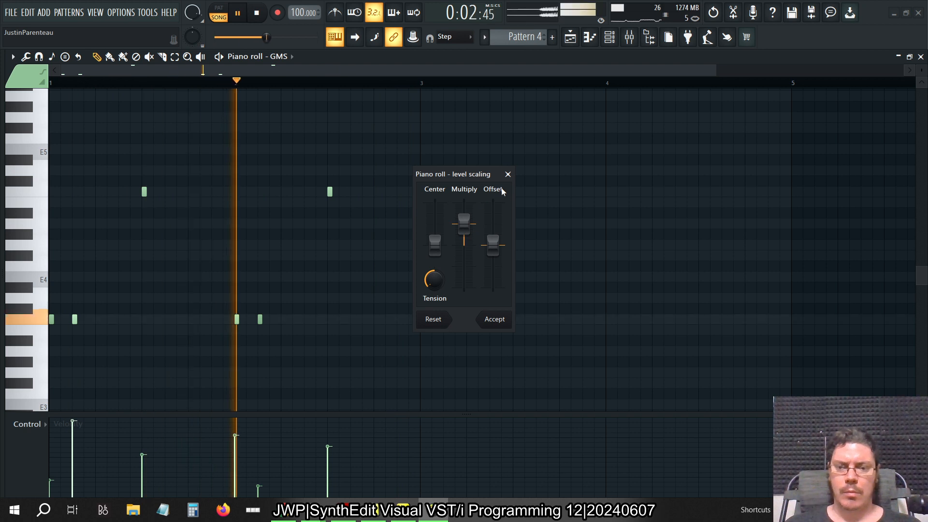
left_click(508, 174)
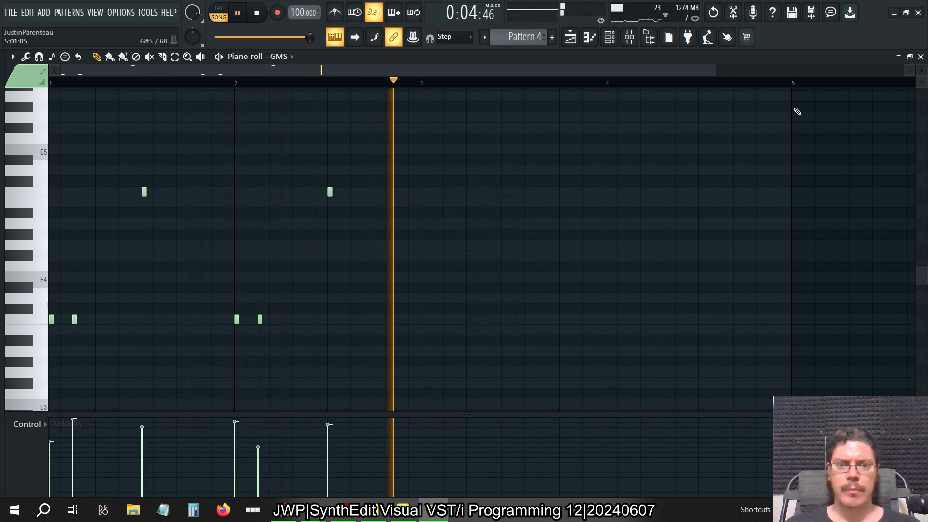
Scale the GMS note velocities with a moderately raised Multiply and adjusted Tension, accept the change, and close the piano roll
left_click(25, 57)
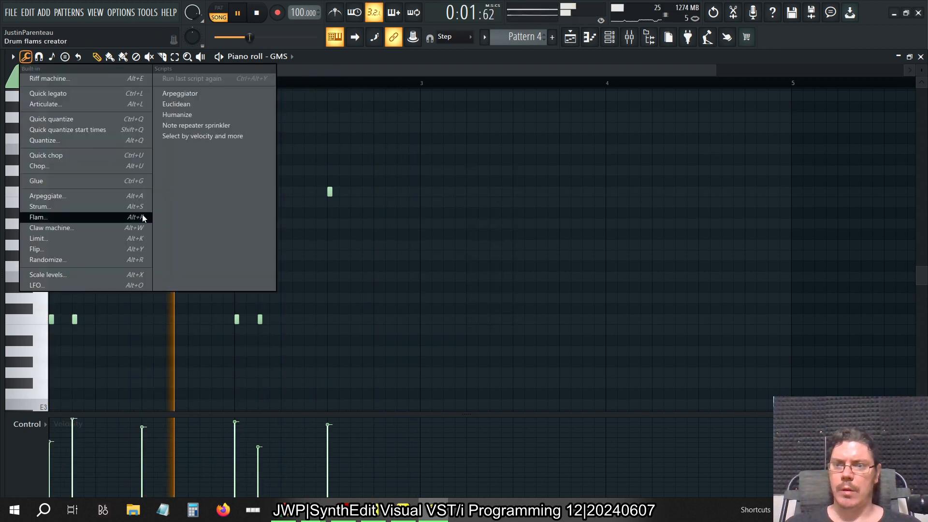
left_click(109, 276)
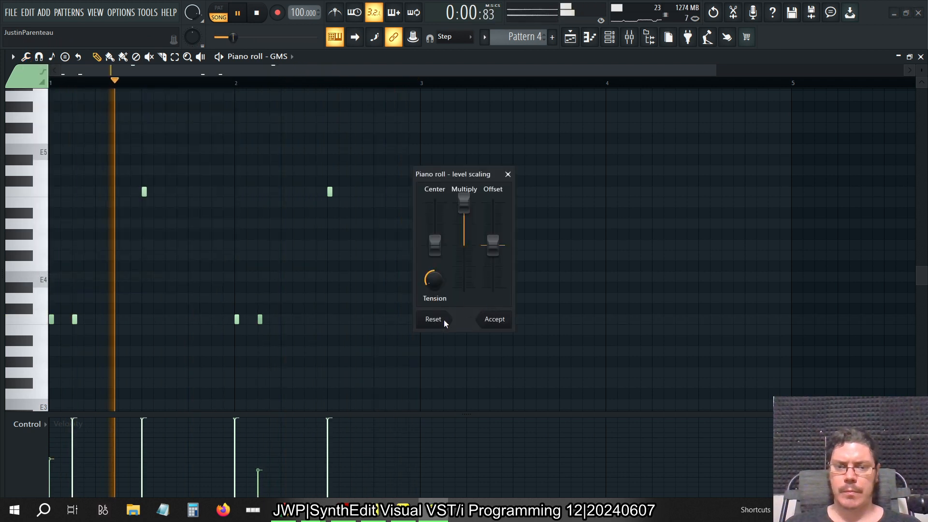
left_click_drag(464, 203, 464, 222)
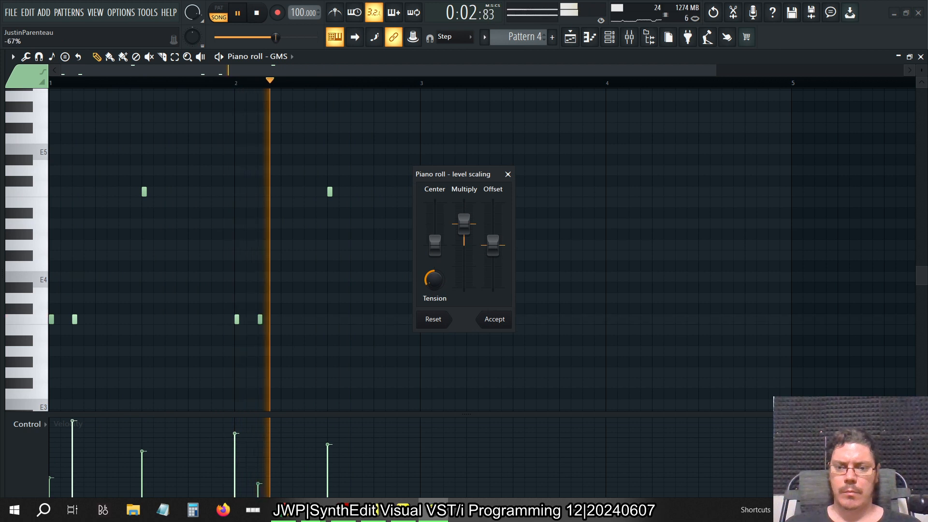
left_click_drag(434, 281, 435, 269)
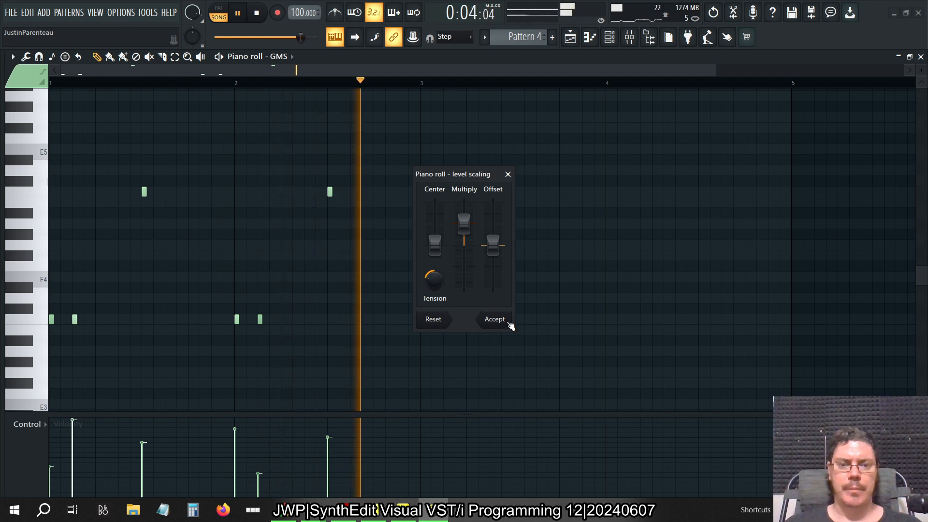
left_click(495, 319)
key("F7")
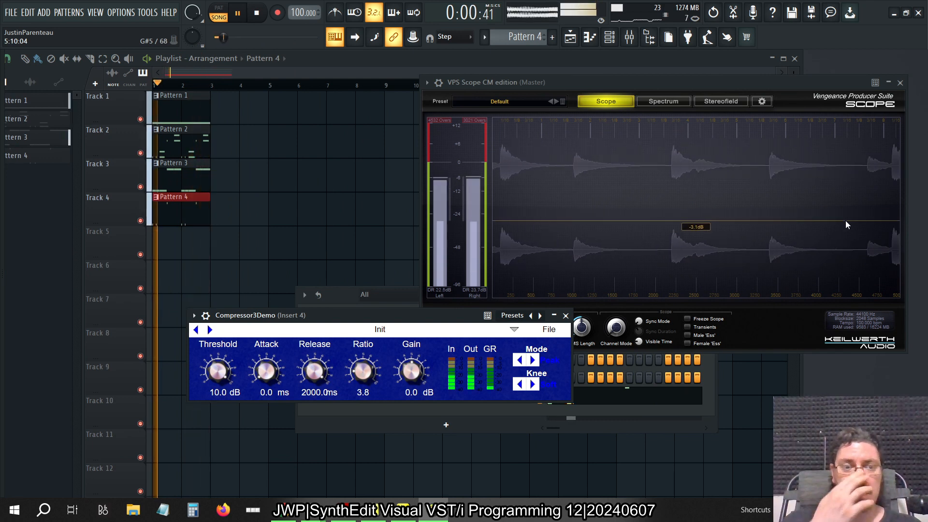
Stop playback and examine the scaled GMS note velocities in Pattern 4's piano roll
key("space")
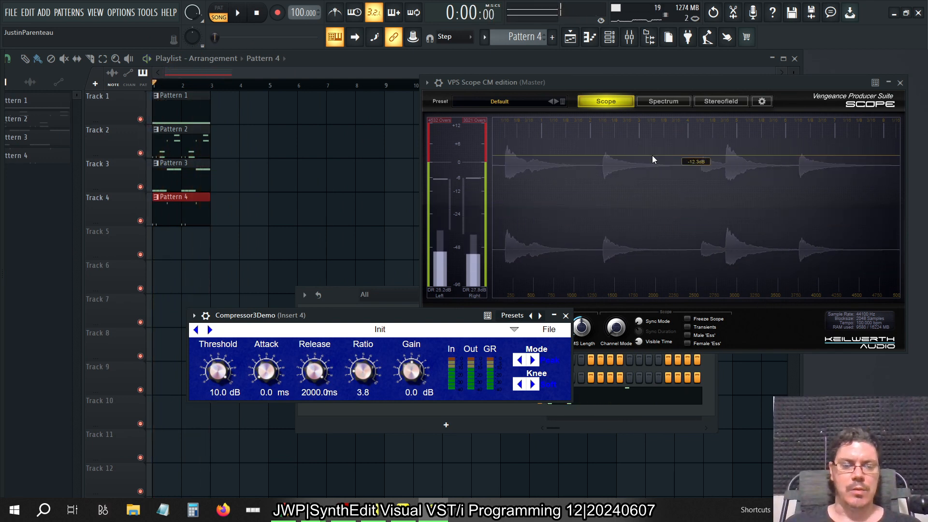
double_click(183, 212)
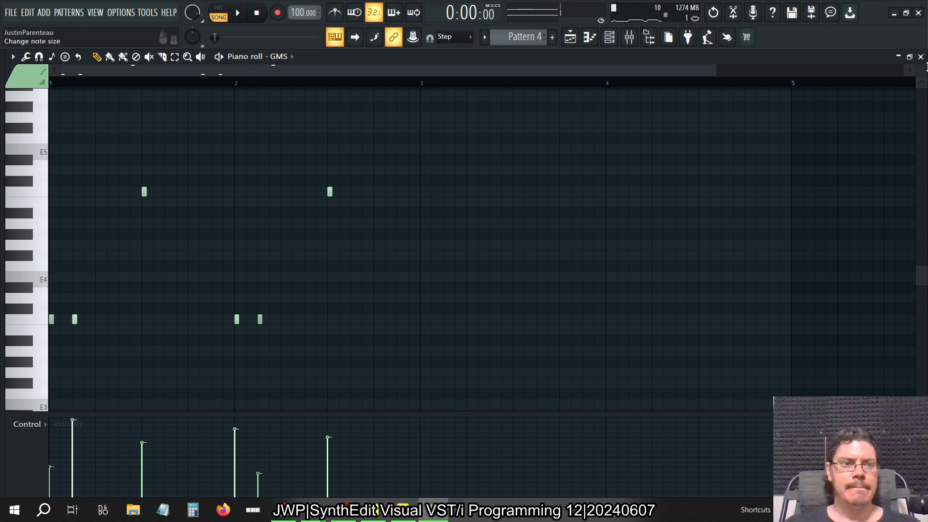
left_click(921, 57)
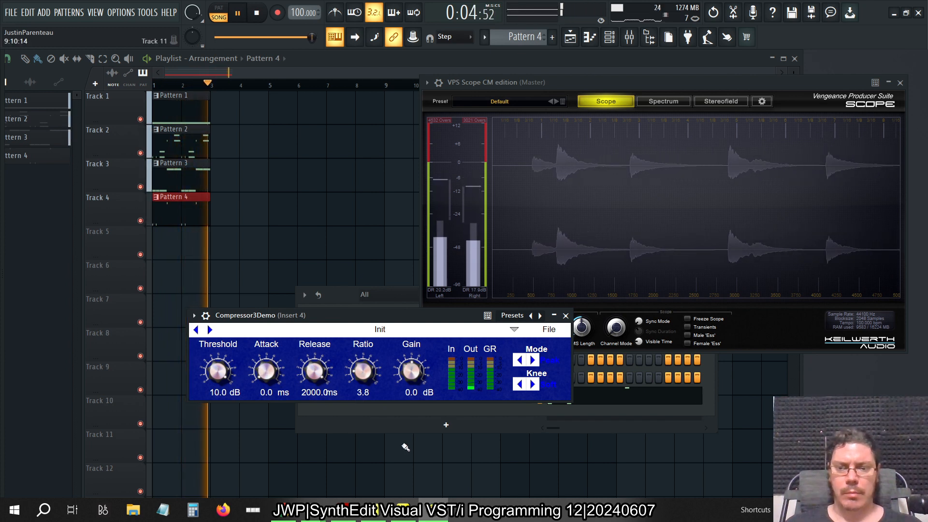
Try Compressor3Demo threshold values of 0 dB and -21 dB during playback to compare the waveform
double_click(218, 393)
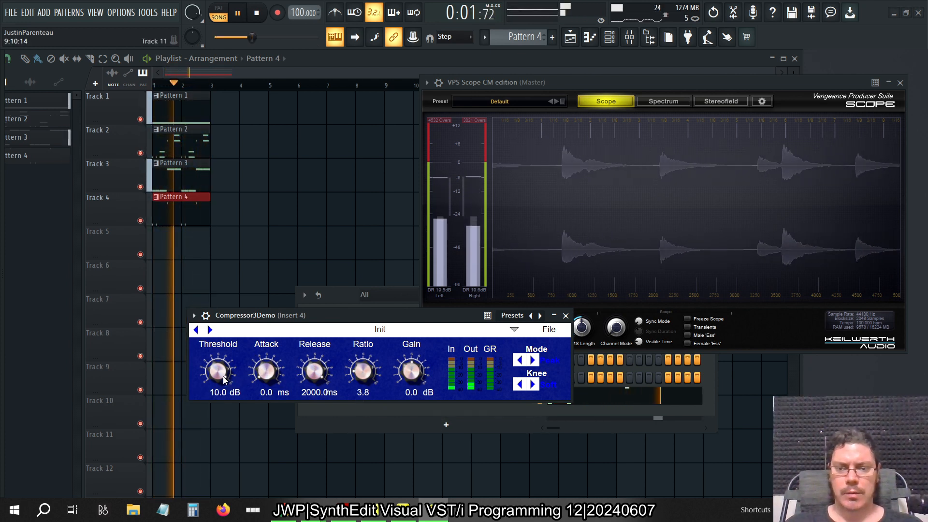
double_click(218, 393)
type("0")
key("Return")
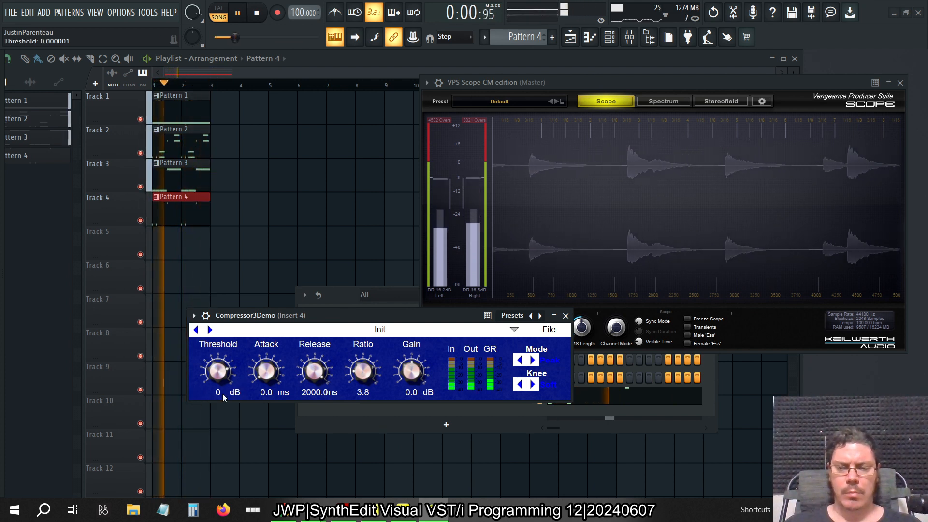
left_click(222, 395)
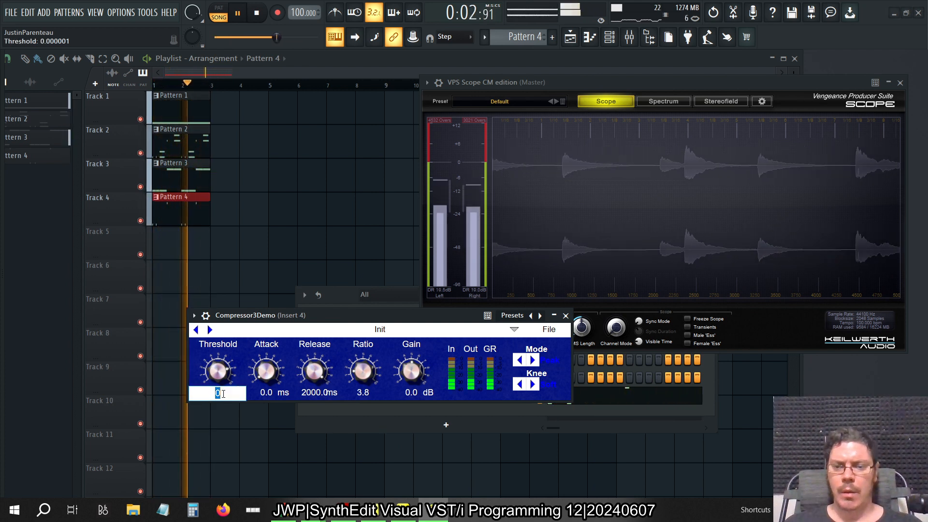
left_click(248, 362)
left_click(223, 390)
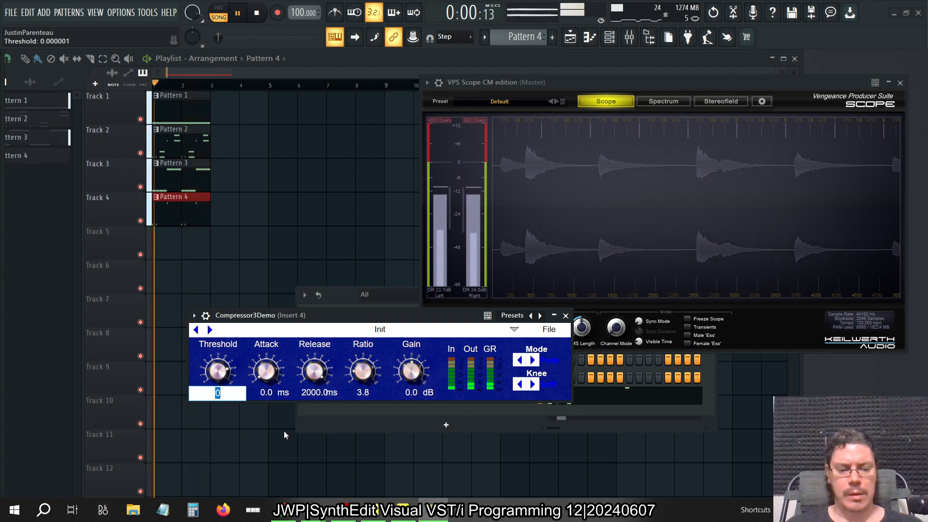
type("-21")
key("Return")
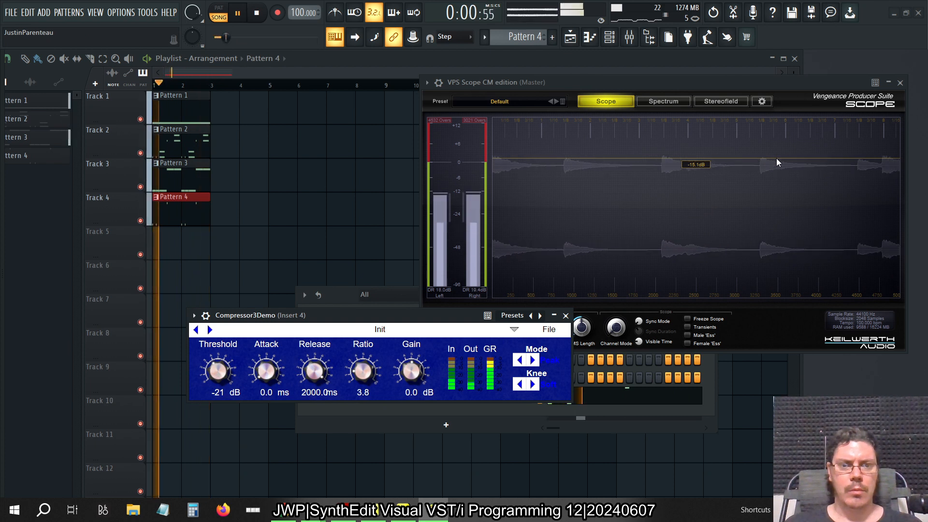
Try Compressor3Demo threshold values of -7 dB and -27 dB during playback
left_click(217, 393)
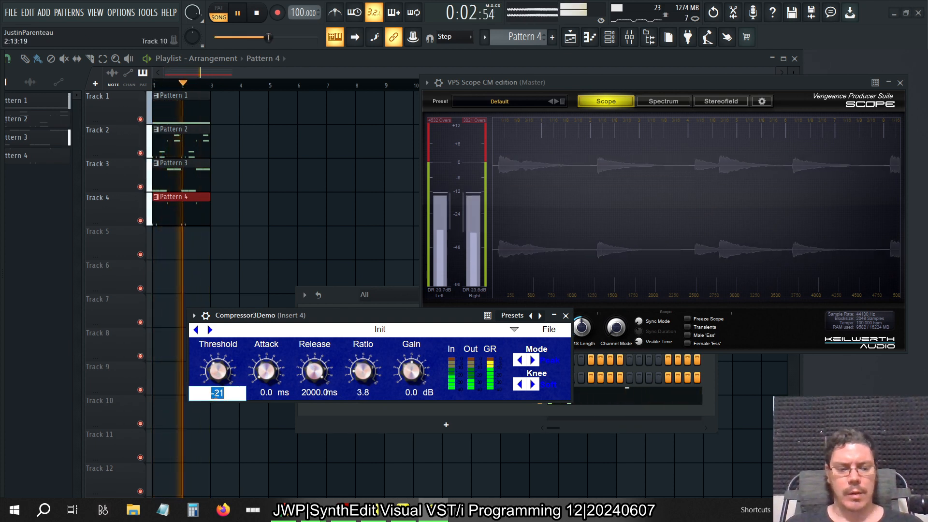
key("BackSpace")
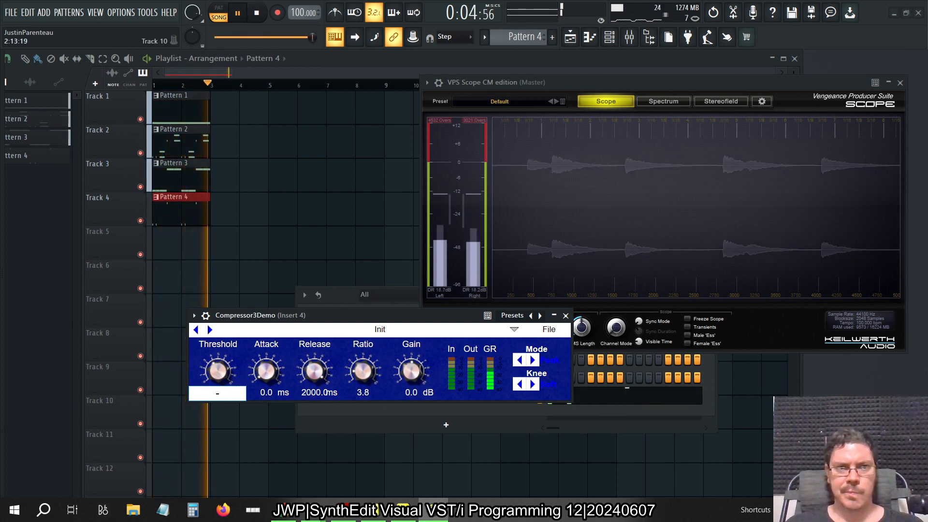
type("-")
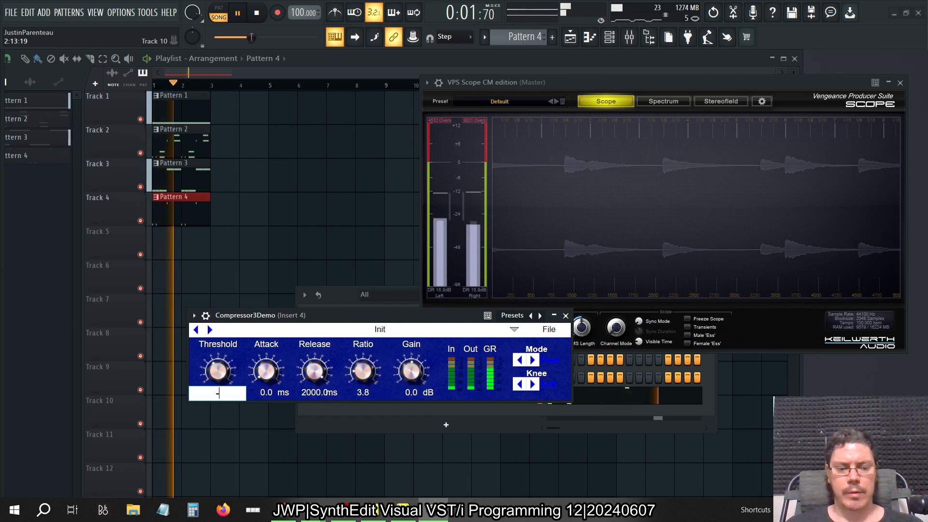
type("7")
key("Return")
type("-27")
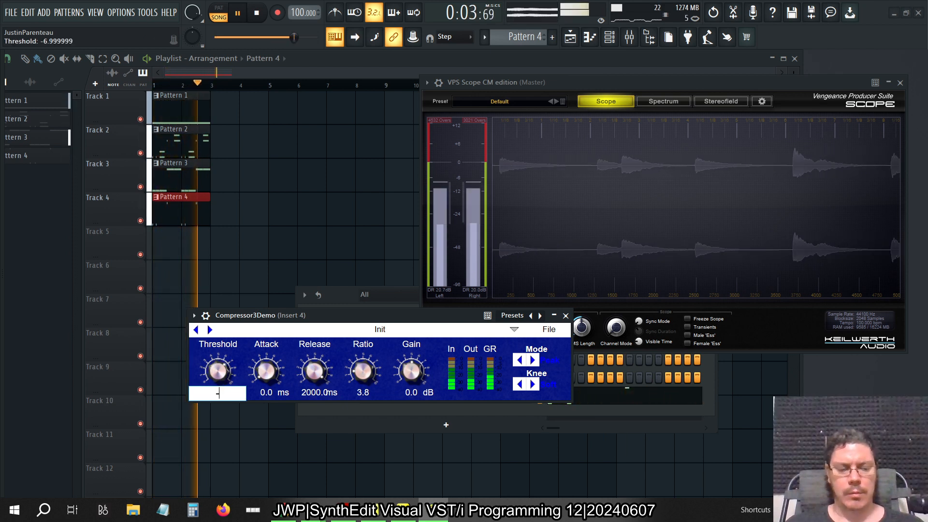
key("Return")
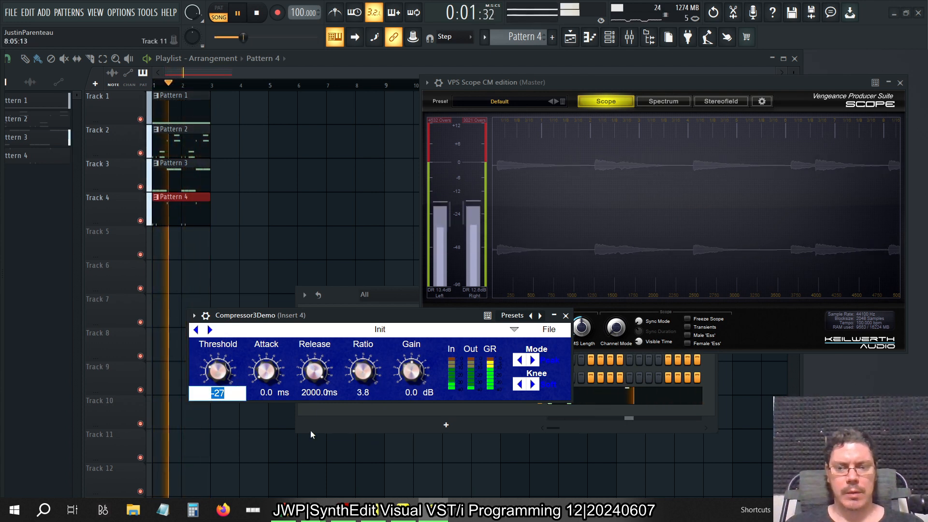
Set Compressor3Demo's threshold to -26.5 dB
type("-")
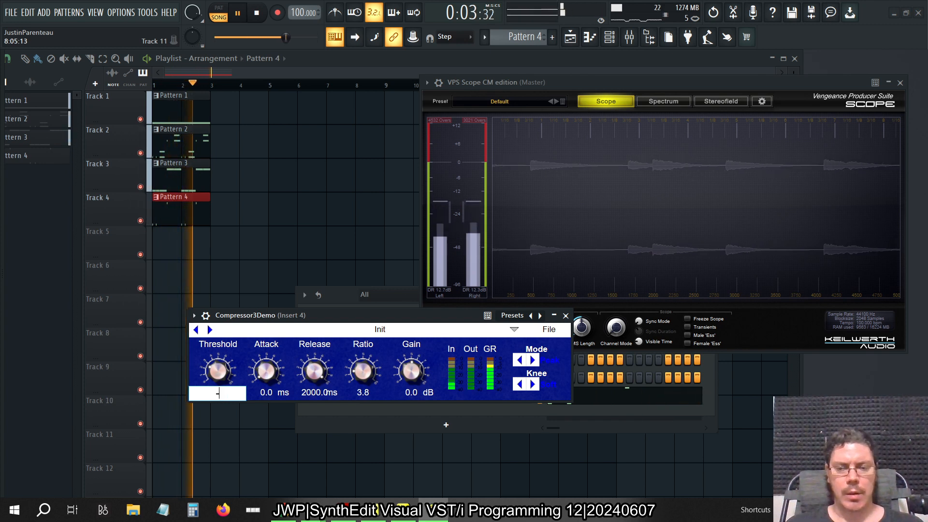
type("26.5")
key("Return")
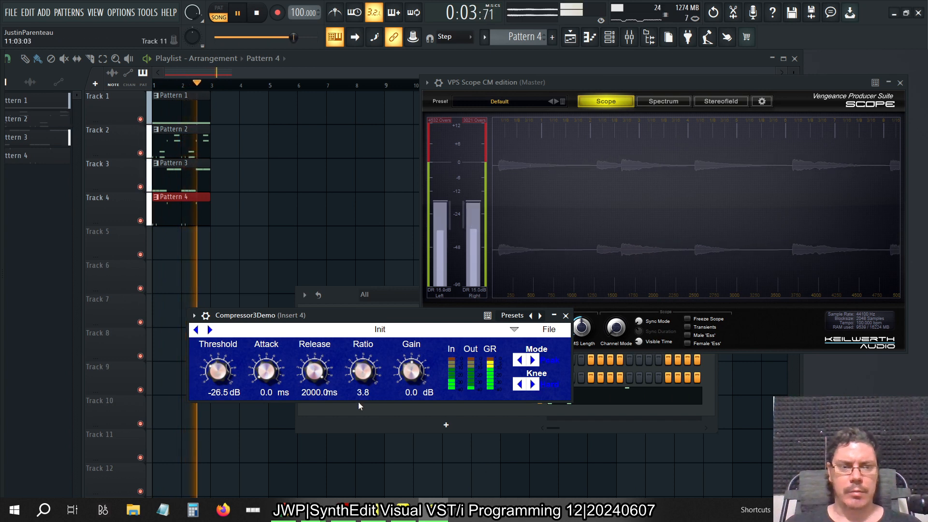
Lower Compressor3Demo's release to 0 ms, and try a release of 75 ms
left_click_drag(310, 370, 323, 455)
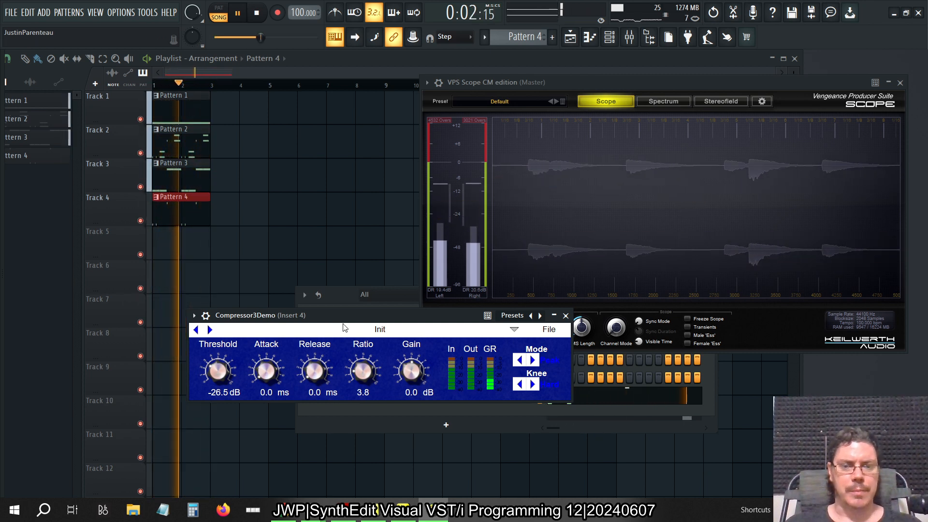
left_click(324, 392)
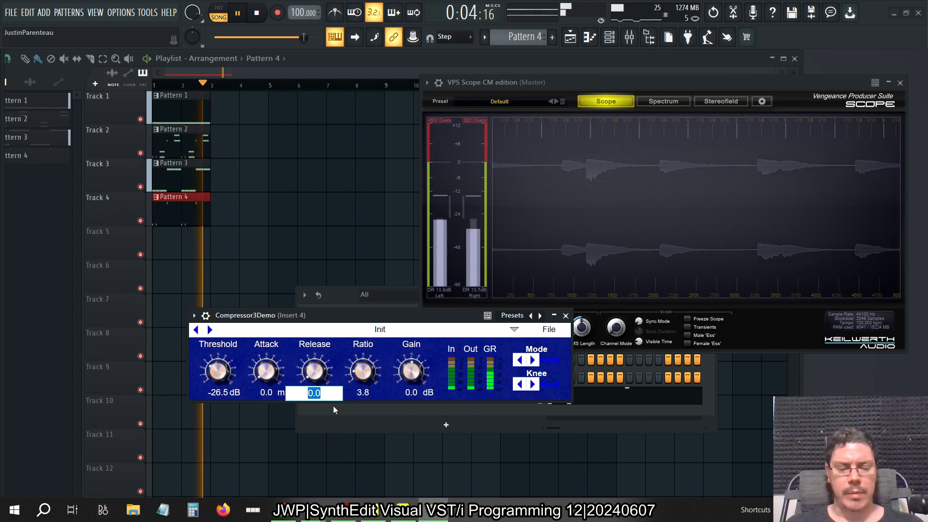
type("75")
key("Return")
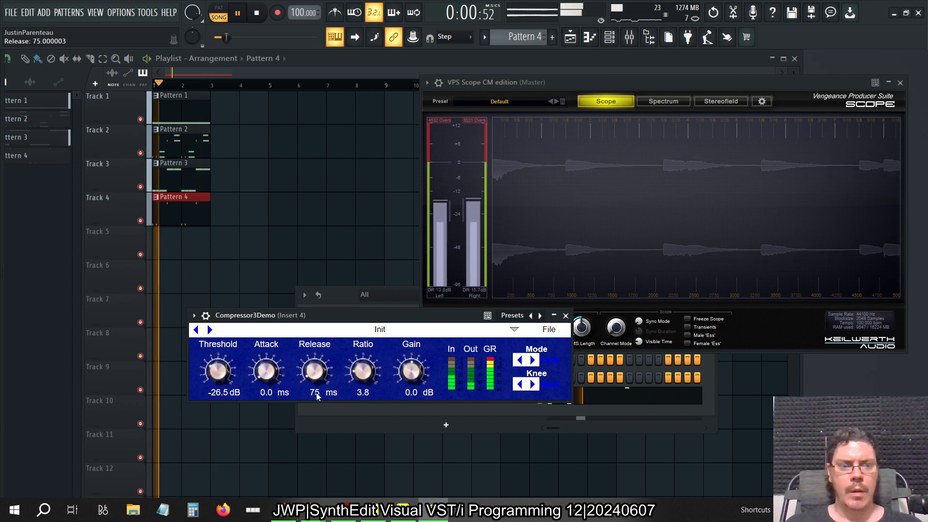
Create a new empty pattern, try a release of 25 ms, and set Compressor3Demo's release to 20 ms
key("F4")
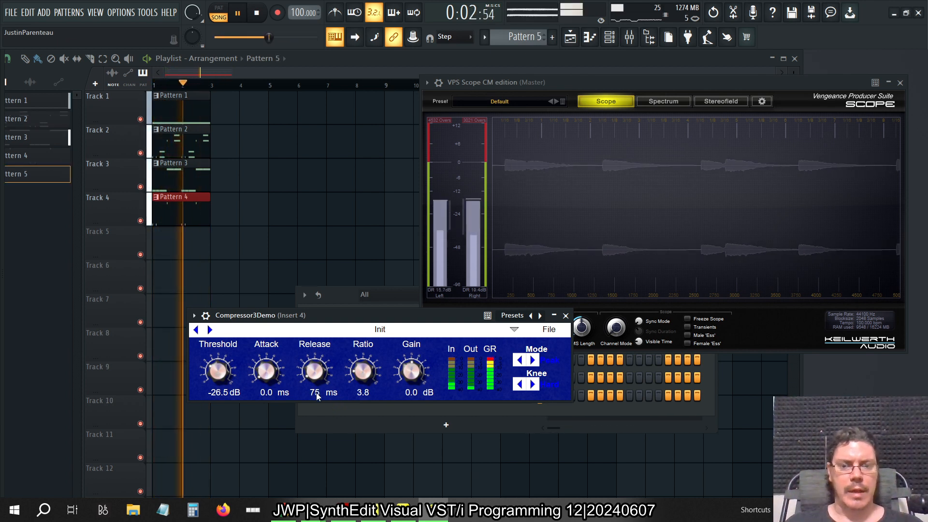
double_click(316, 395)
type("25")
key("Return")
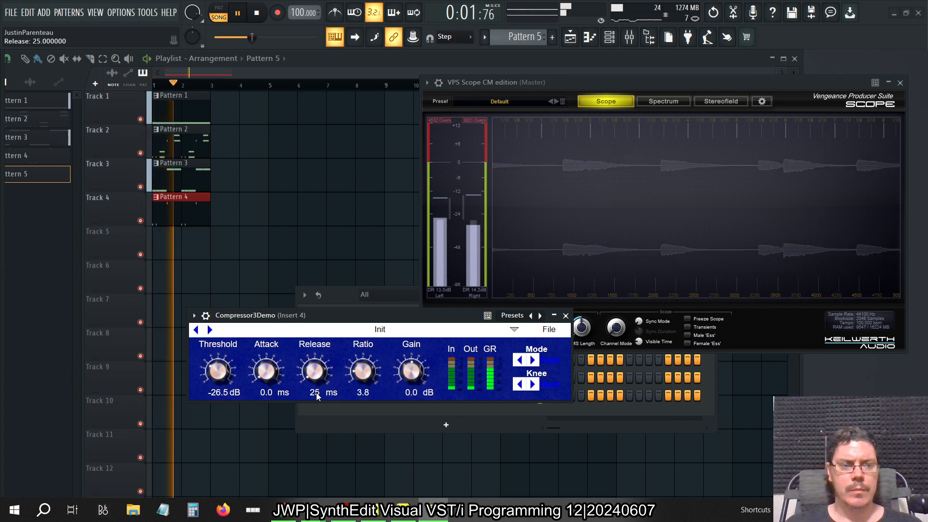
double_click(316, 396)
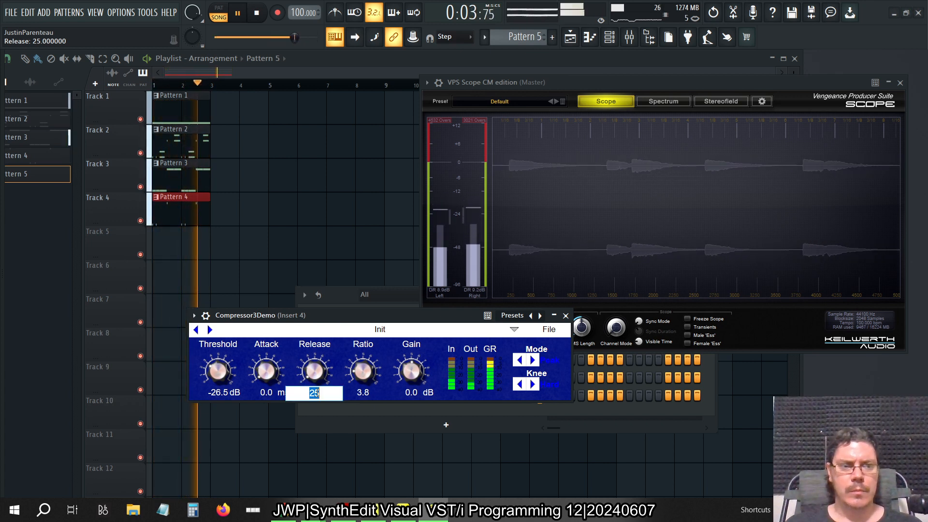
type("20")
key("Return")
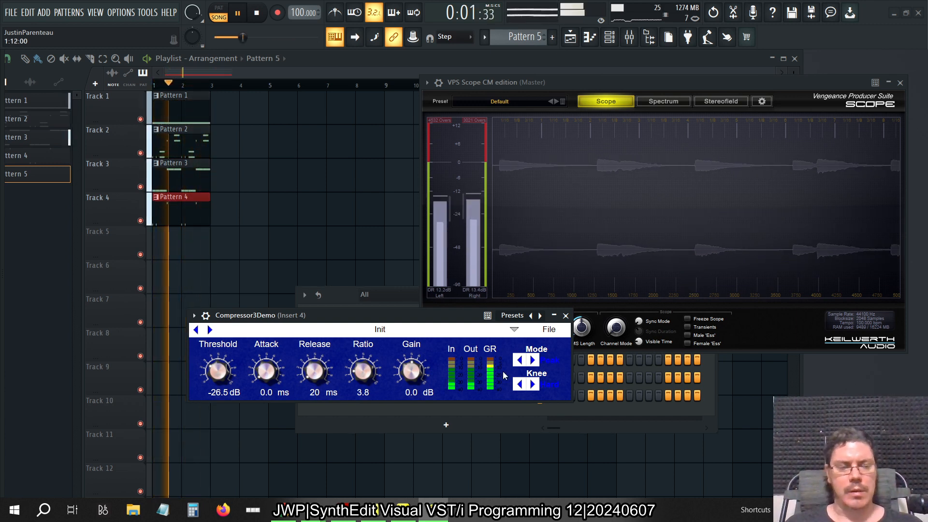
Try an attack of 50 ms on Compressor3Demo, and set its attack to 30 ms
left_click(268, 392)
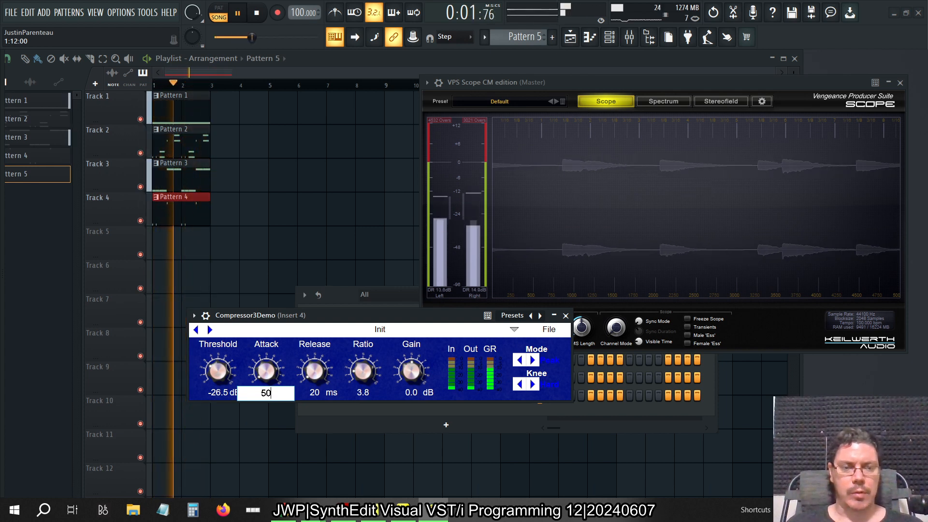
type("50")
key("Return")
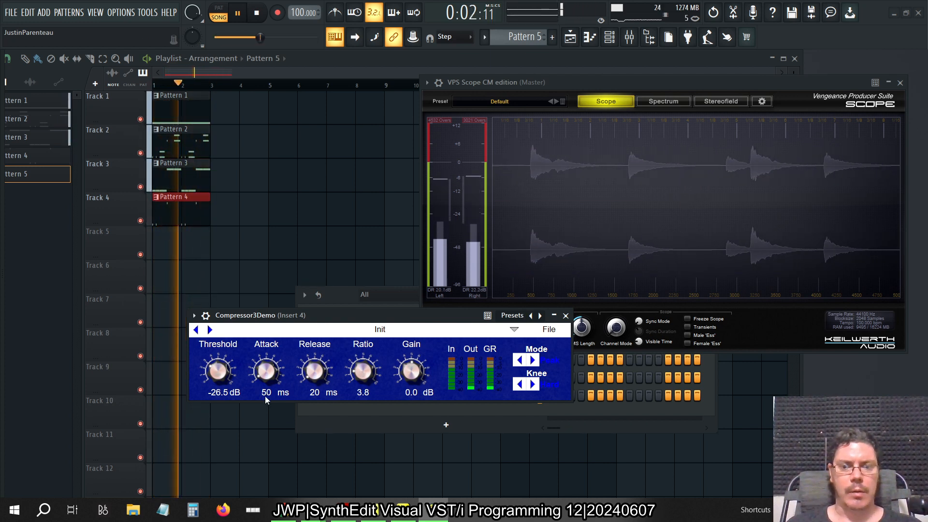
type("30")
key("Return")
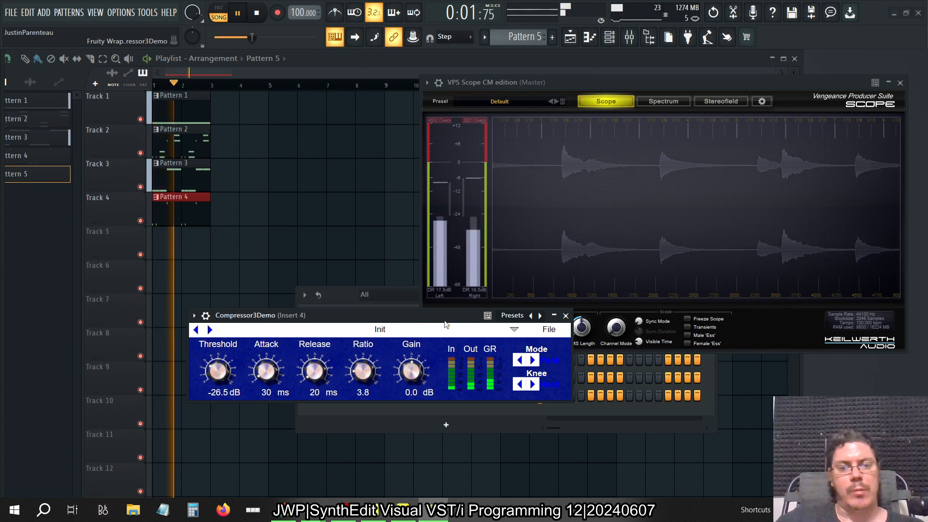
Switch Compressor3Demo's knee to Soft and change its mode, stopping playback and closing the plugin window
left_click(533, 384)
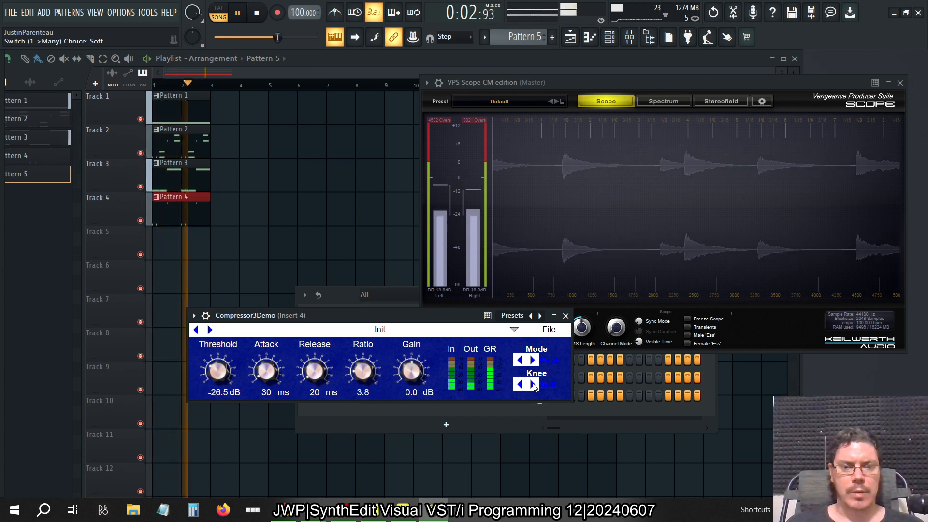
left_click(532, 360)
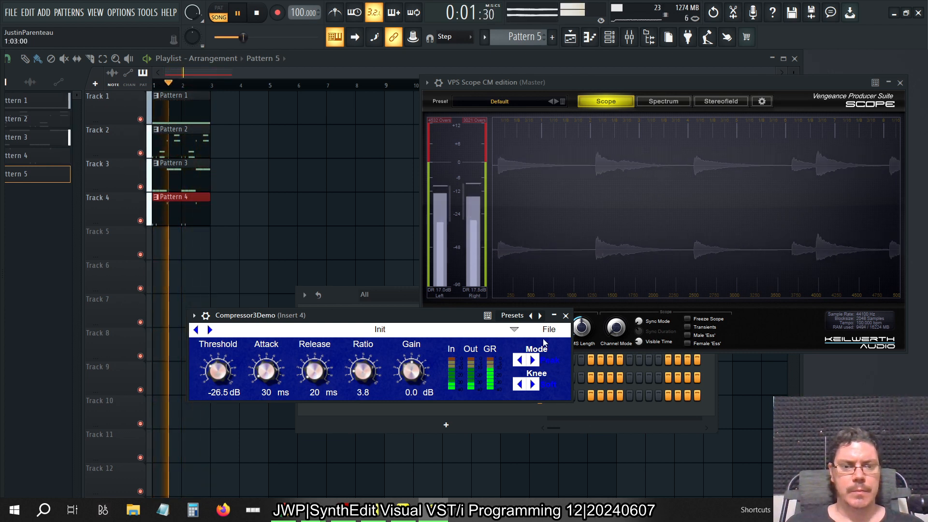
key("space")
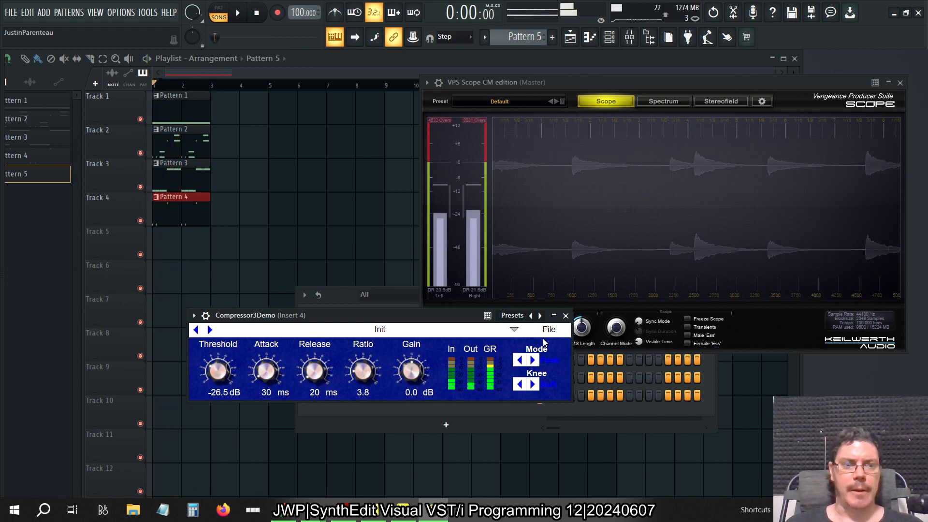
left_click(566, 316)
Unsolo Insert 4 in the mixer, and play the full arrangement with the Master track selected
left_click(630, 38)
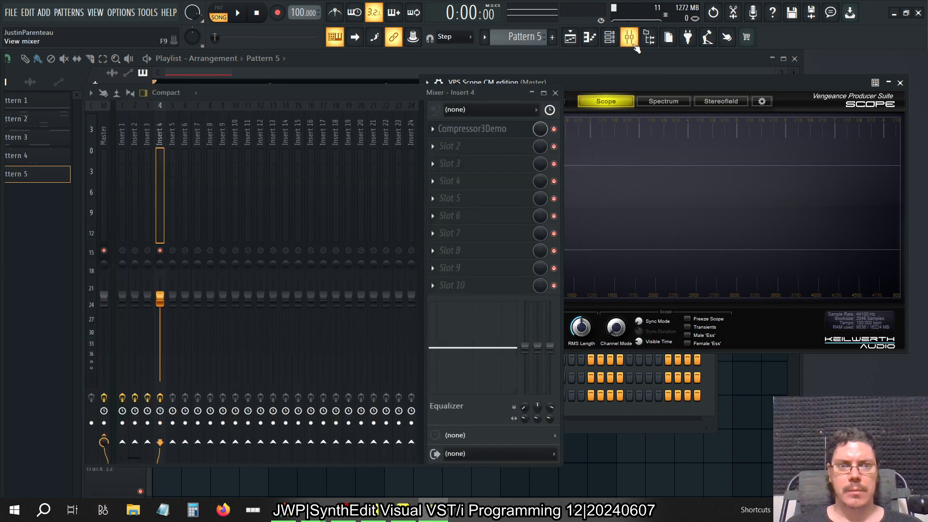
right_click(164, 252)
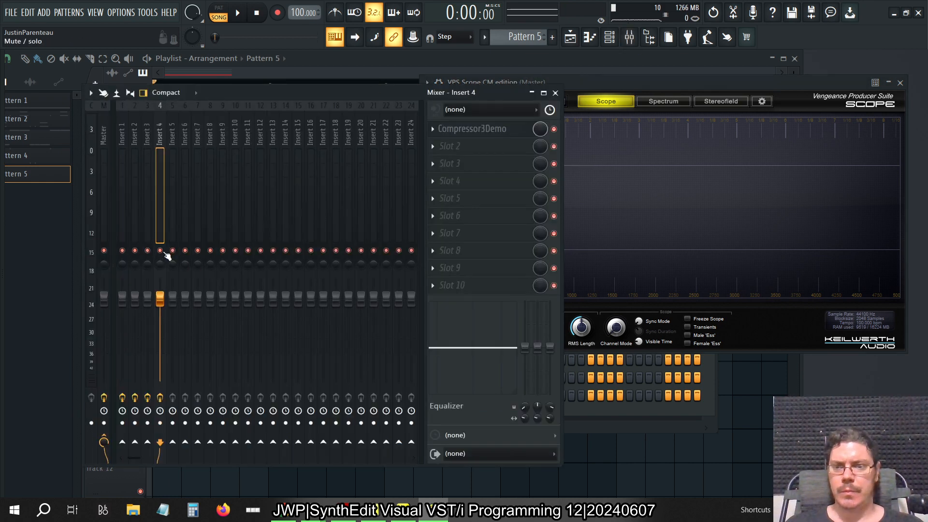
left_click(104, 138)
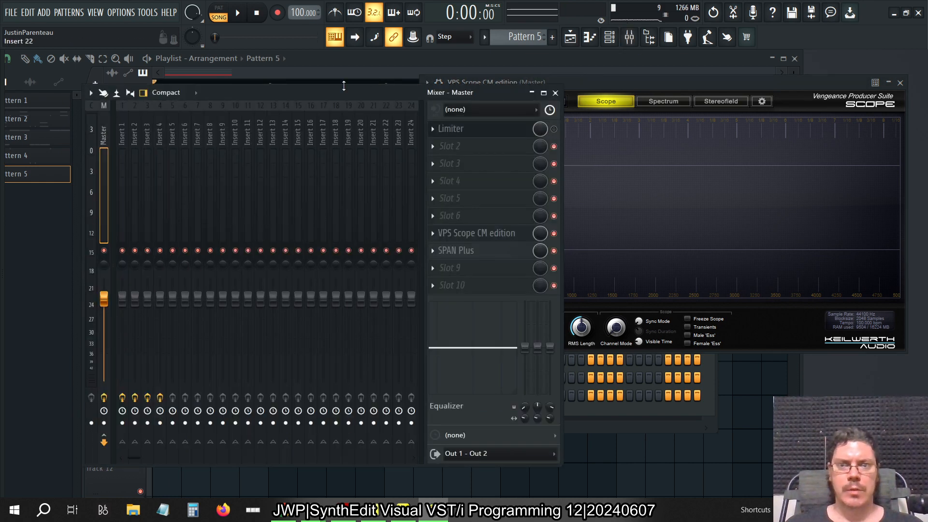
key("space")
Set the gain of Compressor3Demo on Insert 4 to 4.5 dB, and close the plugin window
left_click(160, 137)
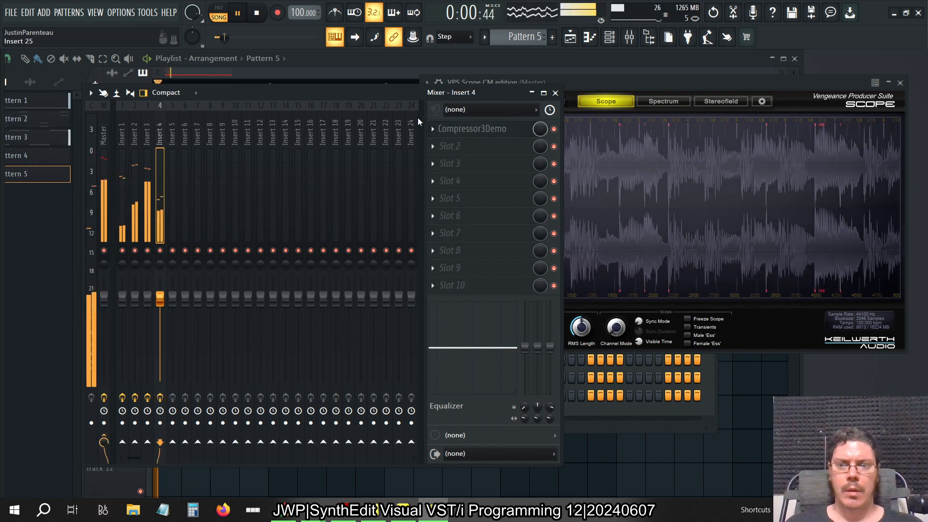
left_click(494, 134)
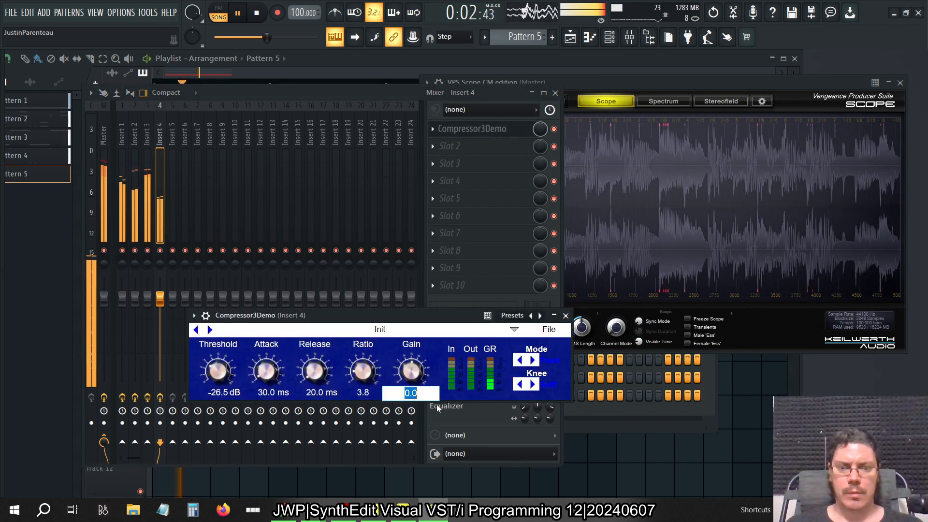
type("5")
key("Return")
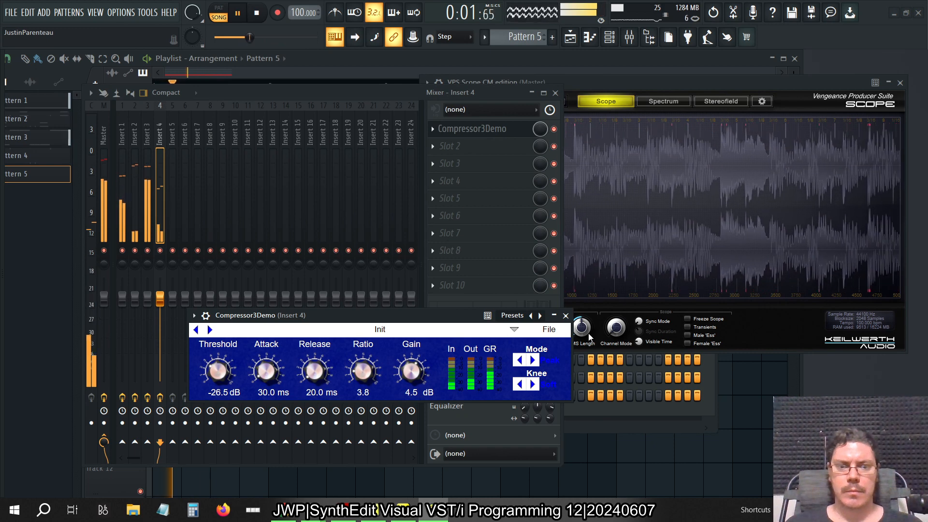
left_click(565, 316)
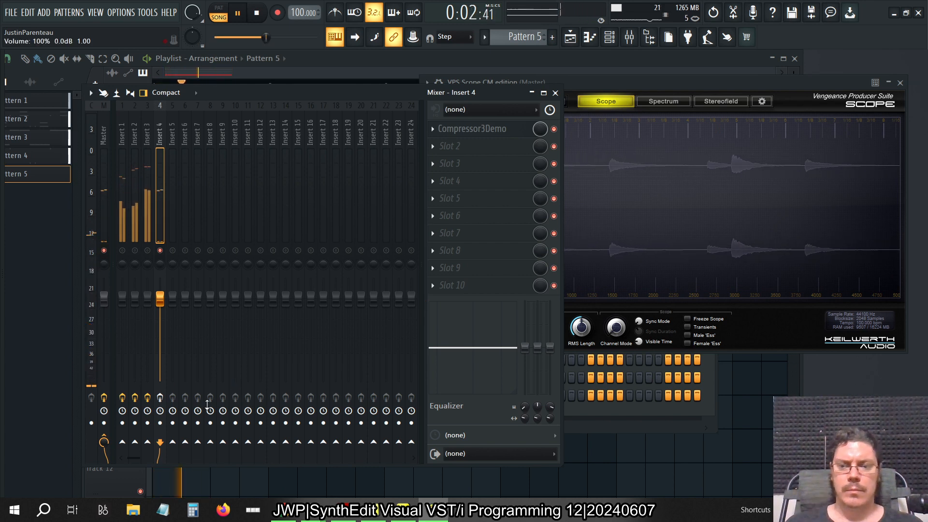
Re-enable the effects on Insert 4 and unsolo the track during playback
left_click(161, 397)
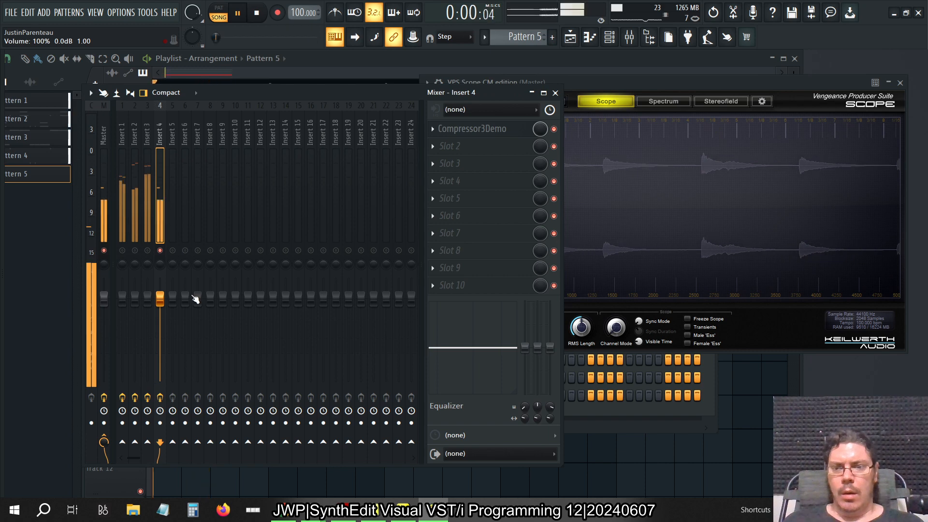
right_click(161, 251)
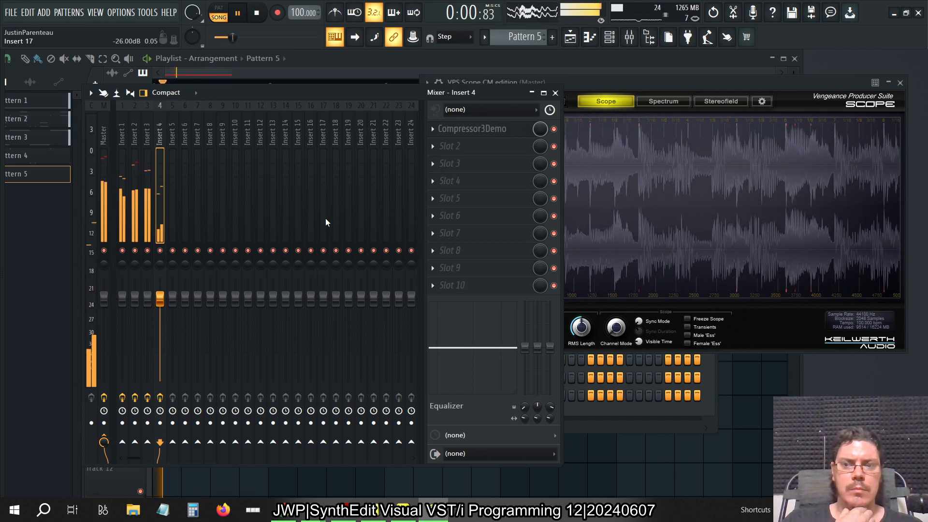
Enable the Limiter on the Master track, and open its window away from the track meters
left_click(103, 194)
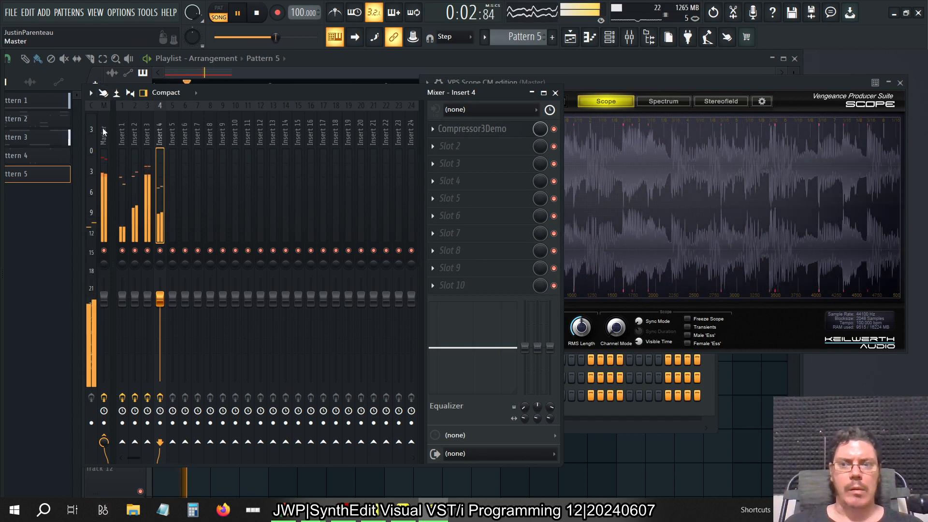
left_click(554, 129)
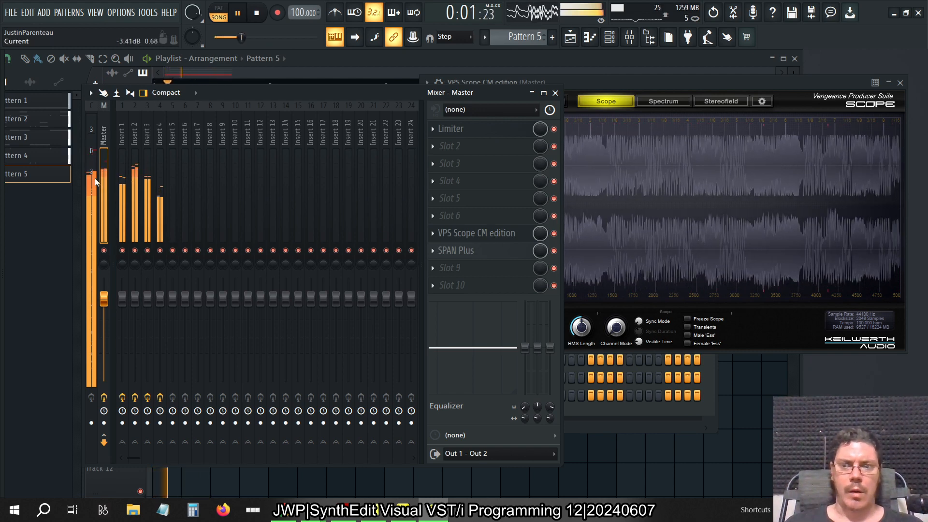
left_click(481, 130)
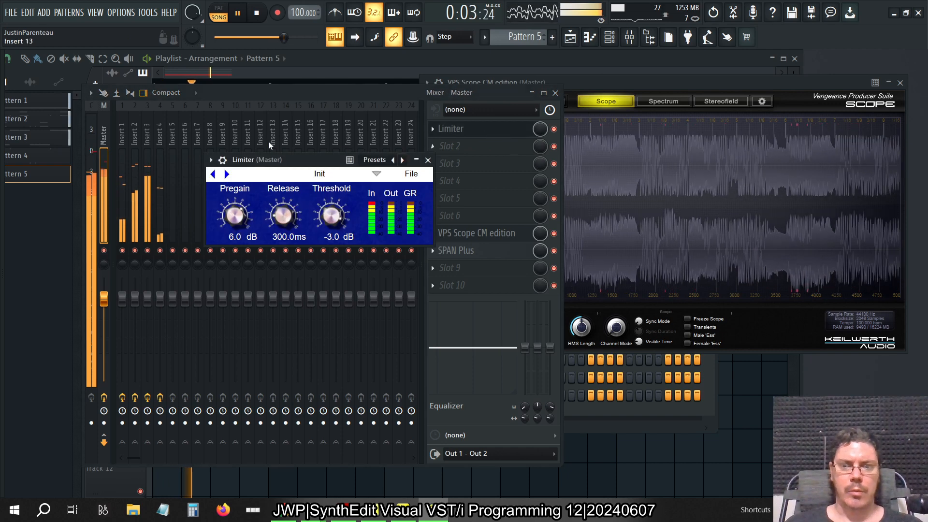
left_click_drag(260, 163, 525, 174)
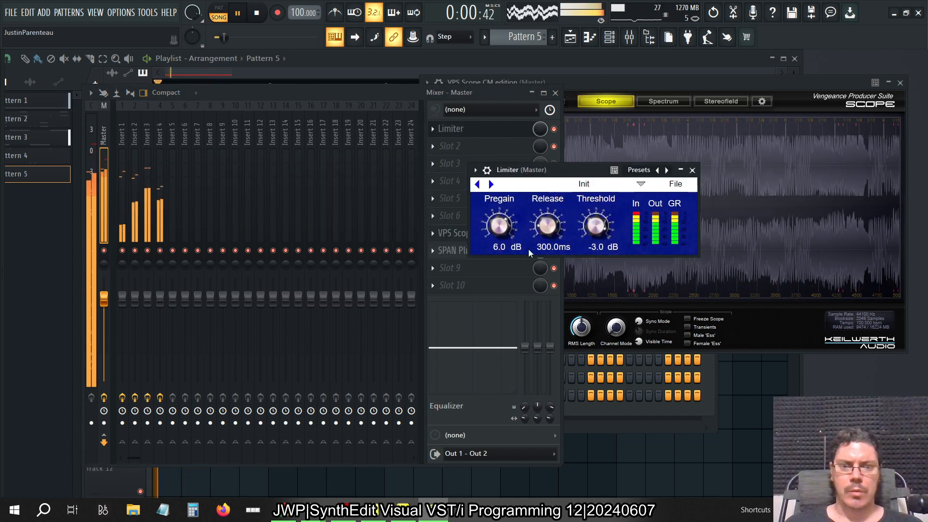
Try a Limiter pregain of 3 dB, and set the pregain to 0 dB
left_click(497, 247)
type("3")
key("Return")
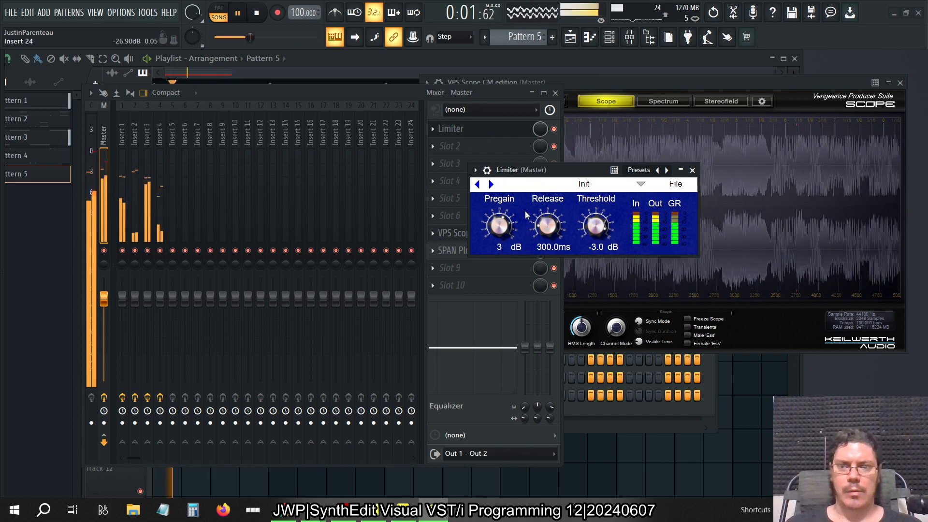
double_click(506, 246)
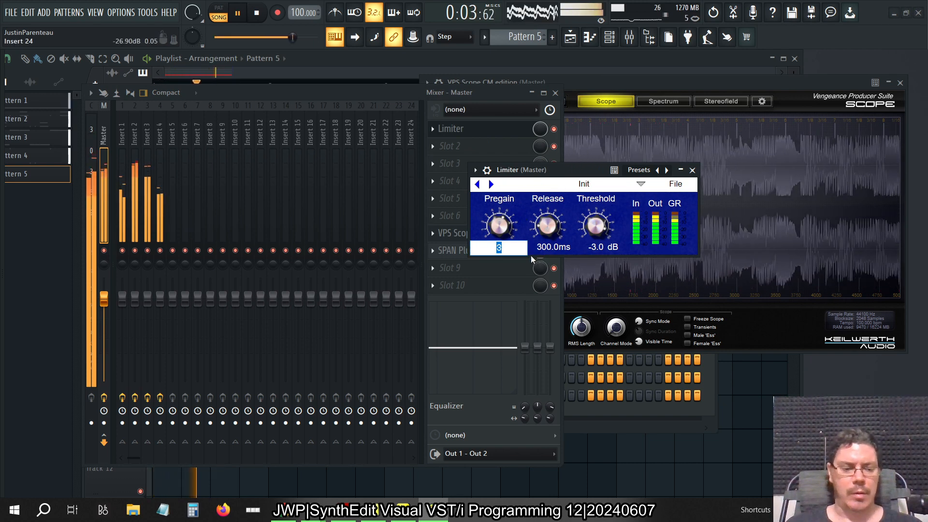
type("0")
key("Return")
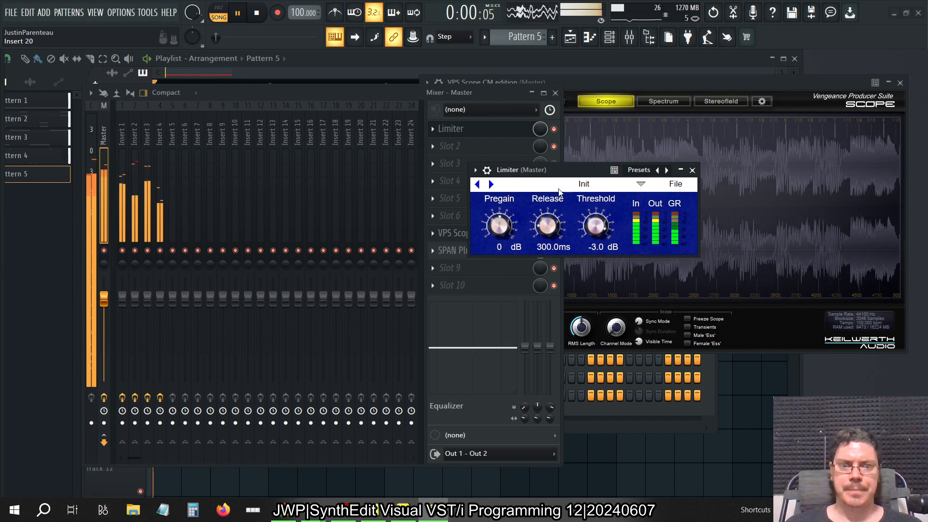
Move the Limiter window off the mixer, and compare playback with the Limiter bypassed and enabled
left_click_drag(557, 174, 713, 142)
left_click(554, 129)
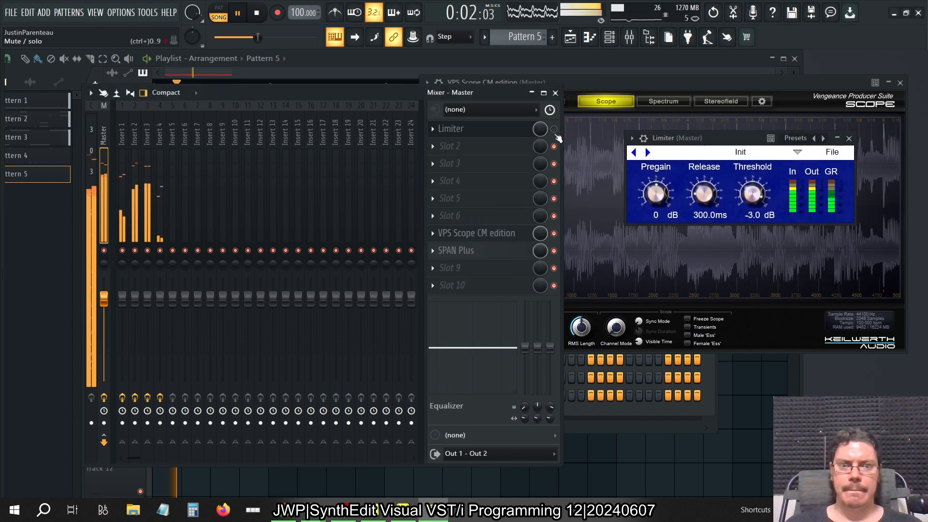
left_click(554, 129)
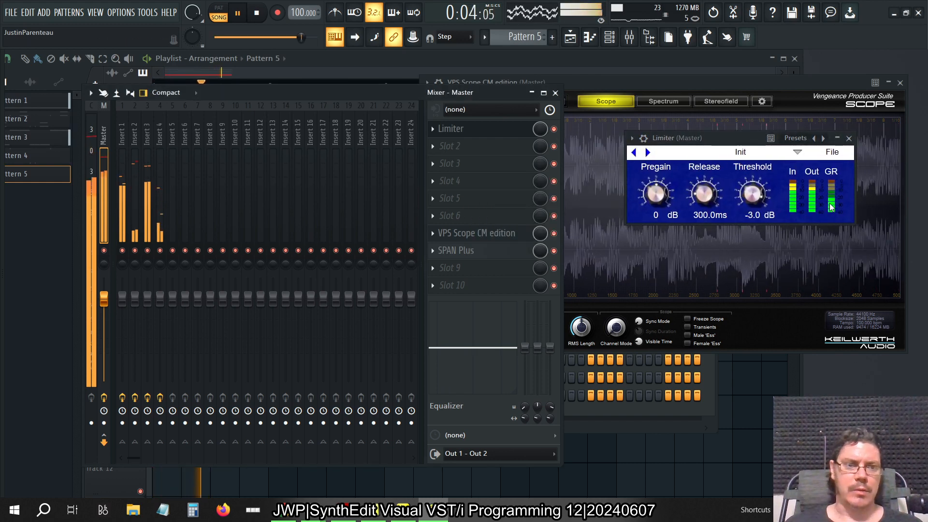
Try a Limiter threshold of 0 dB, and return the threshold to -3 dB
left_click(758, 216)
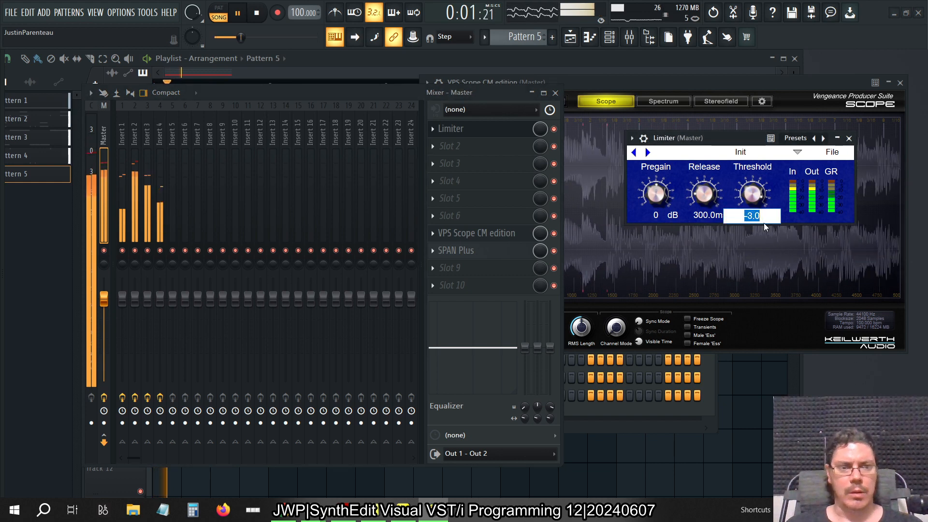
type("0")
key("Return")
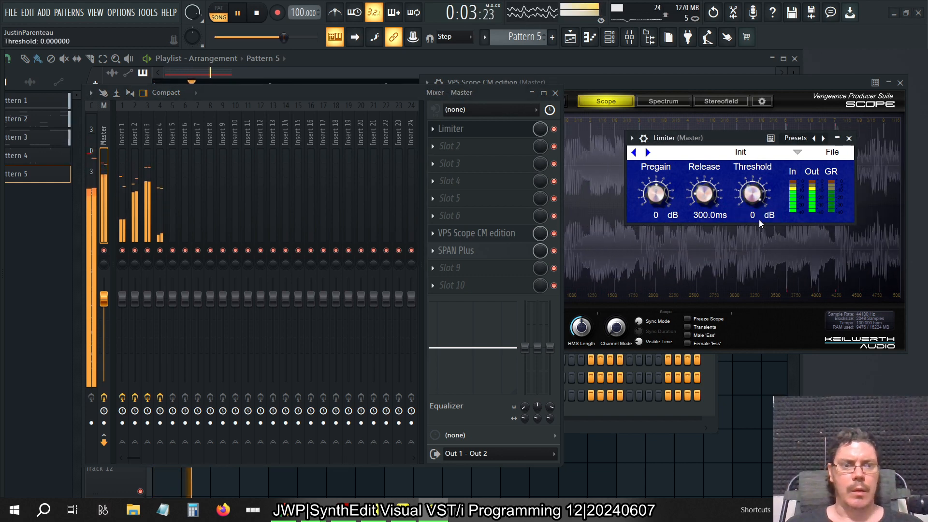
left_click(753, 216)
type("-3")
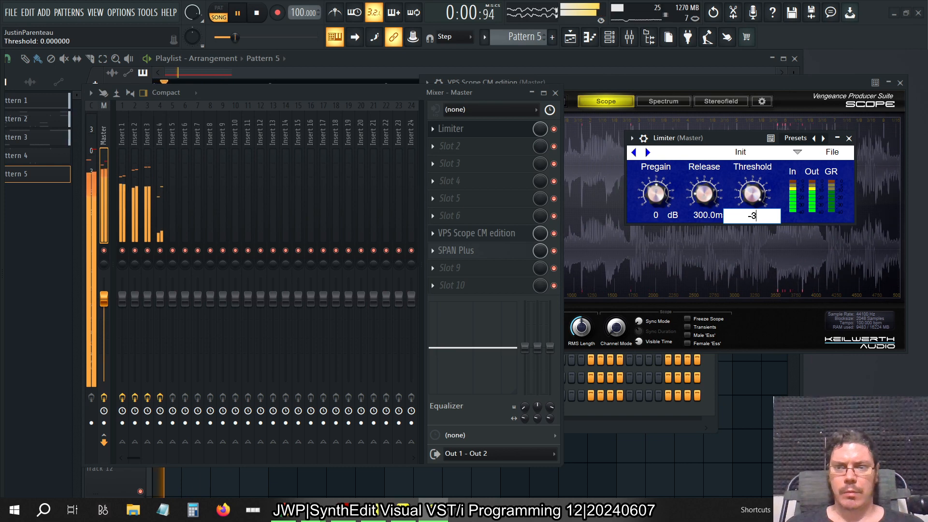
key("Return")
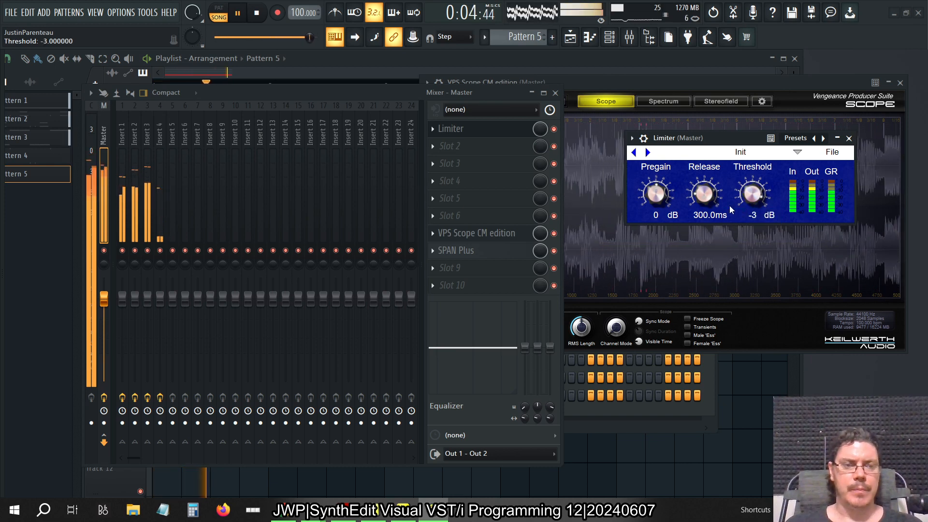
Stop playback, and close the Limiter, mixer and VPS Scope windows
left_click(849, 138)
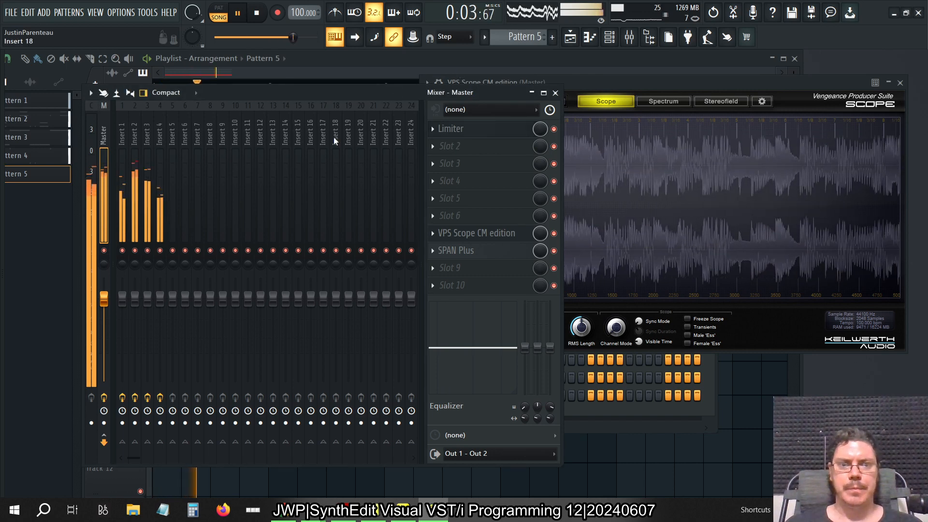
key("space")
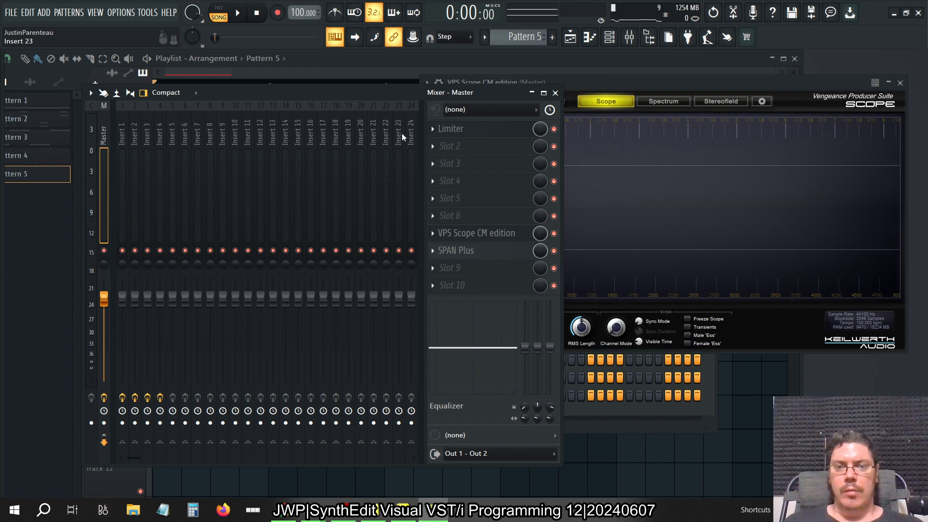
left_click(555, 92)
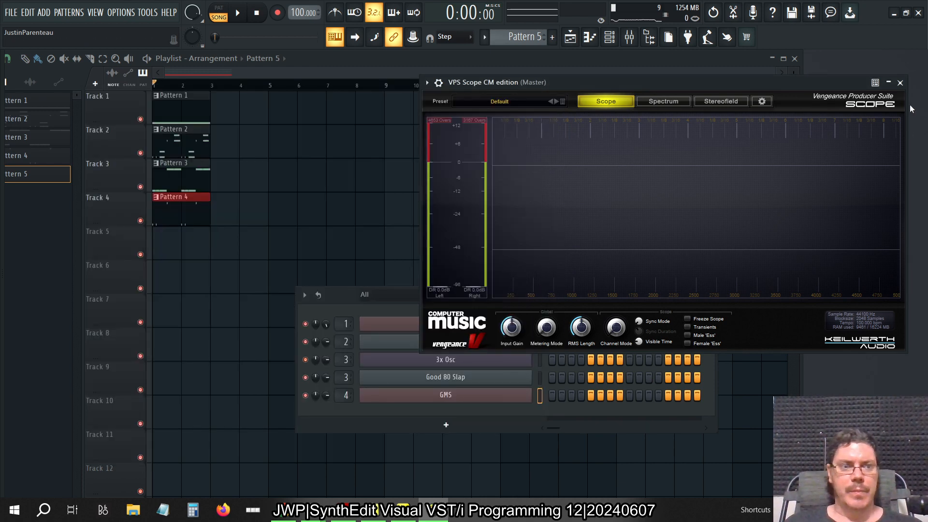
left_click(900, 83)
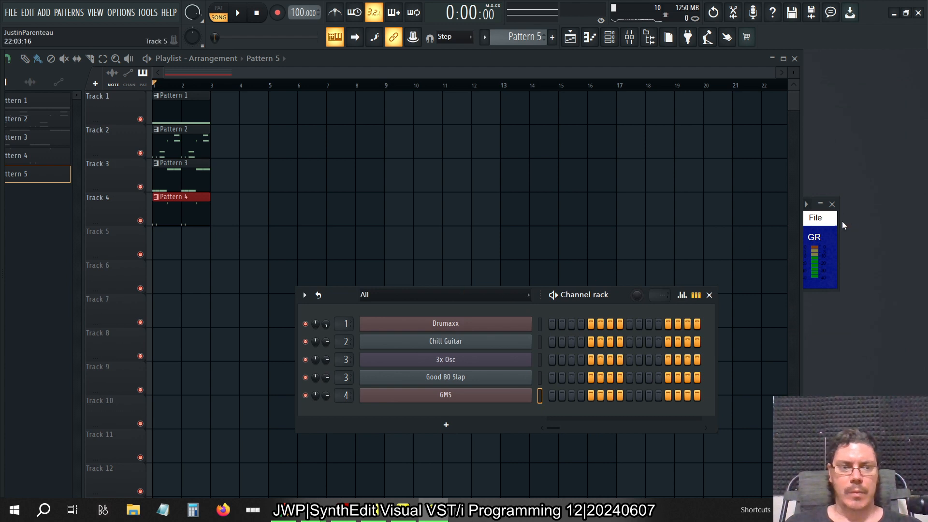
Bring the Compressor1 window to the front, and open the Limiter on the mixer's Master track
left_click(819, 218)
left_click(630, 38)
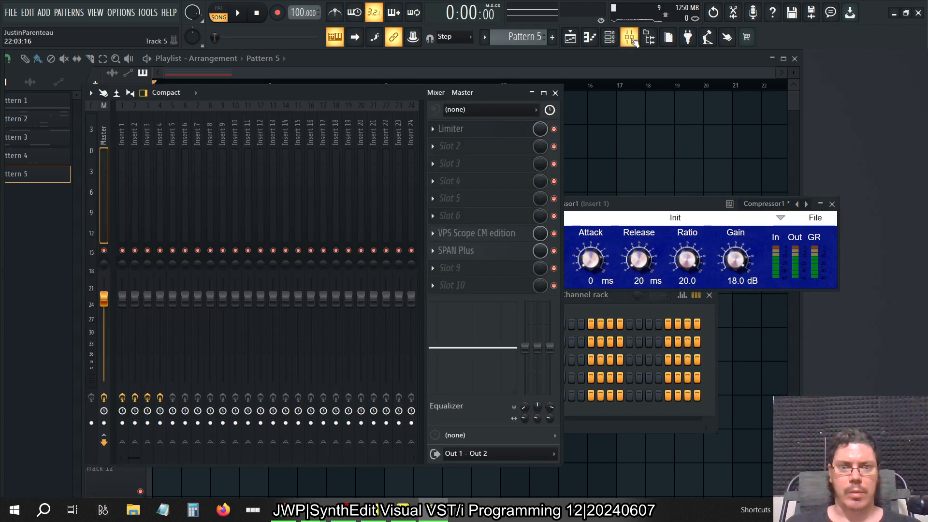
left_click(477, 132)
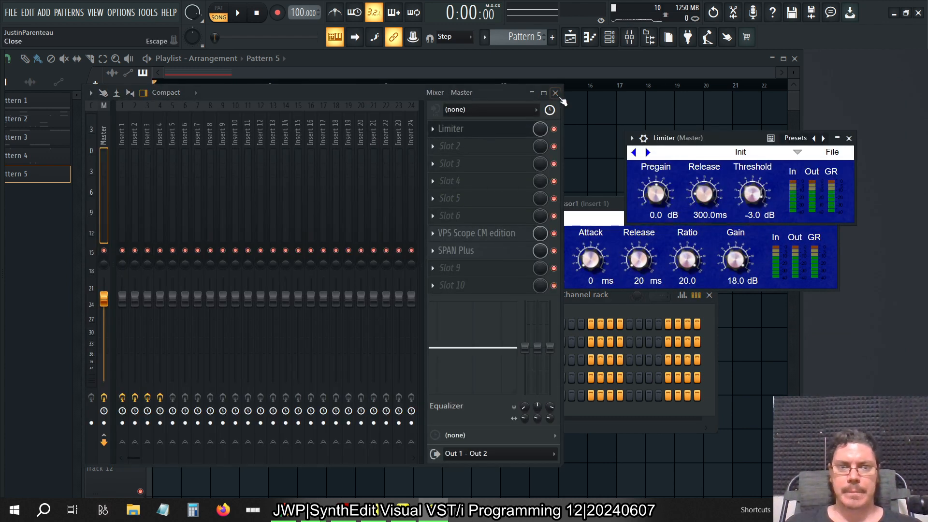
Open Compressor2 on Insert 3, close the mixer, and spread the Compressor1 and Compressor2 windows apart over the playlist
left_click(130, 125)
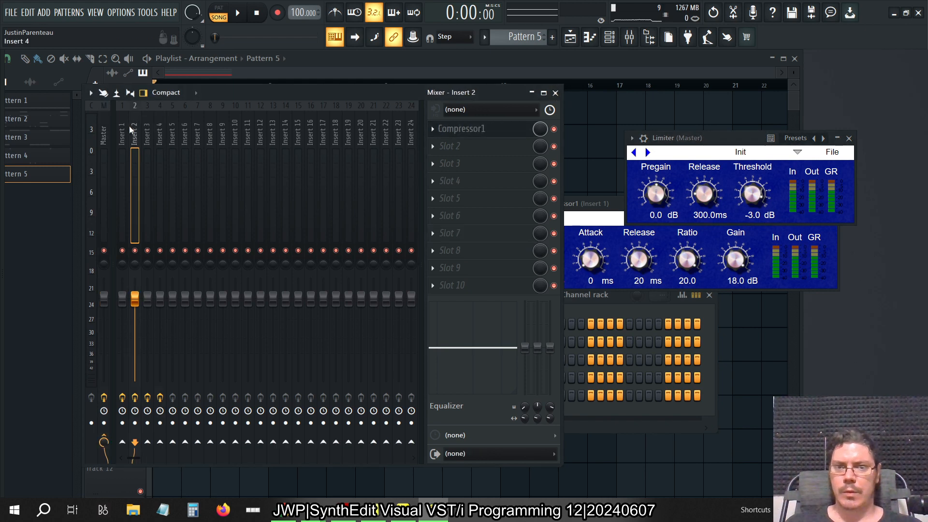
left_click(126, 127)
left_click(138, 128)
left_click(147, 130)
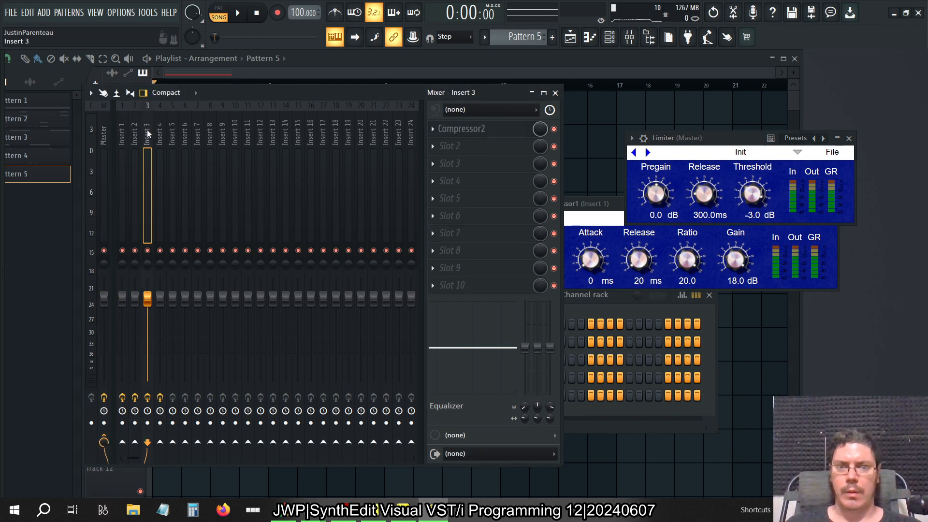
left_click(464, 129)
left_click(556, 92)
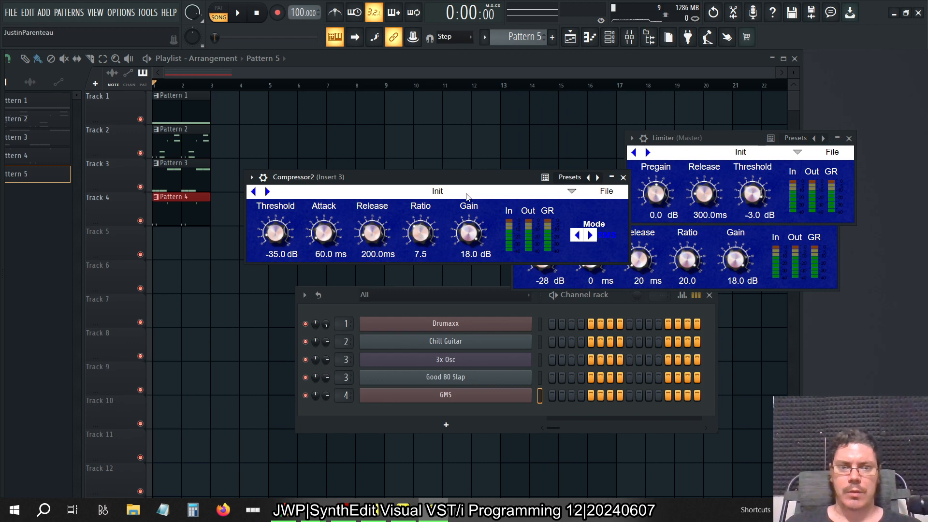
left_click_drag(462, 184, 283, 248)
left_click_drag(599, 209, 279, 139)
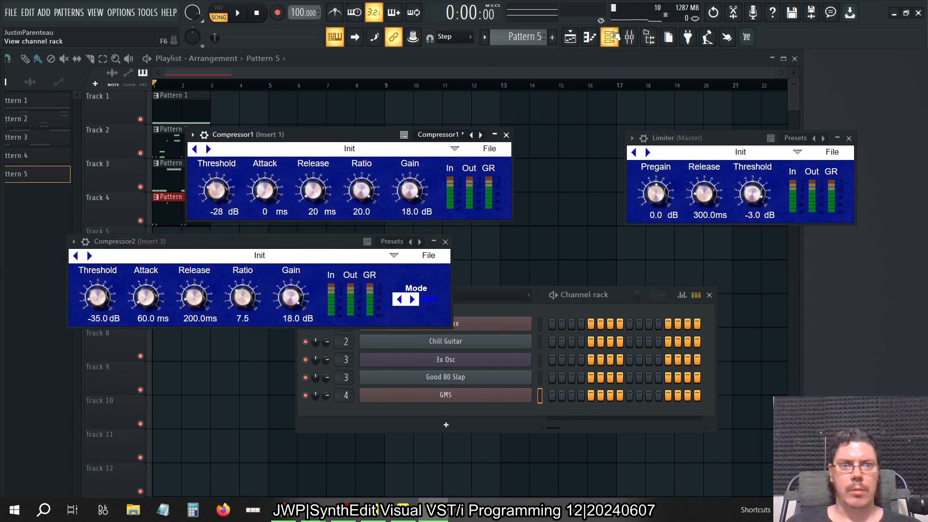
Open Compressor3Demo on Insert 4, close the mixer, and move the plugin window clear of Compressor2
left_click(629, 38)
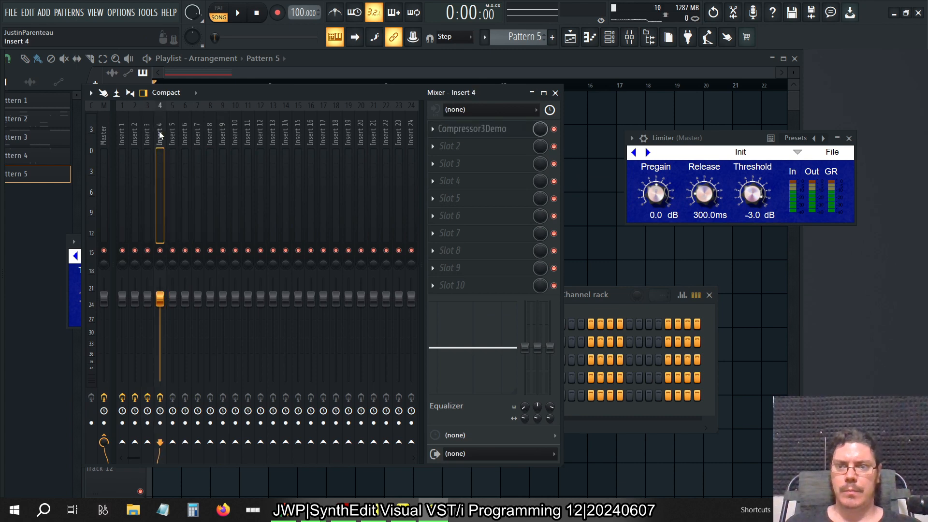
left_click(555, 93)
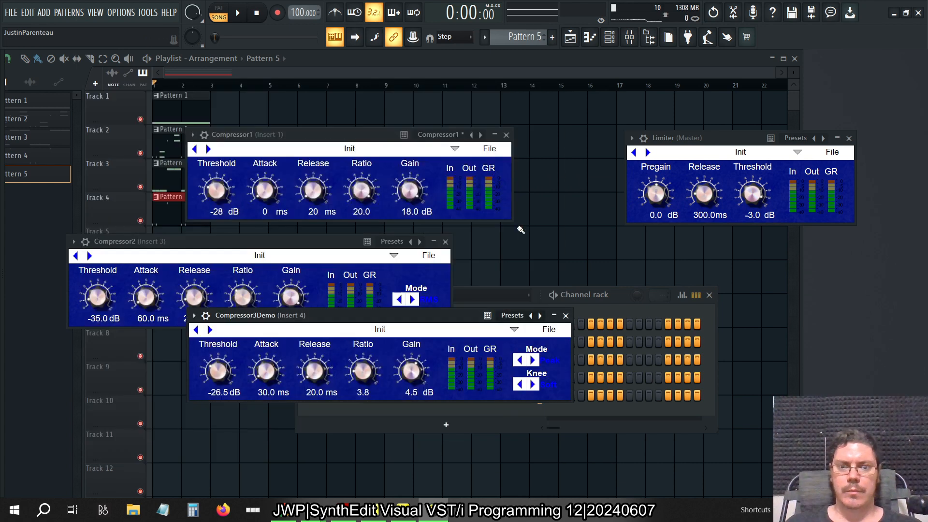
left_click_drag(429, 320, 565, 362)
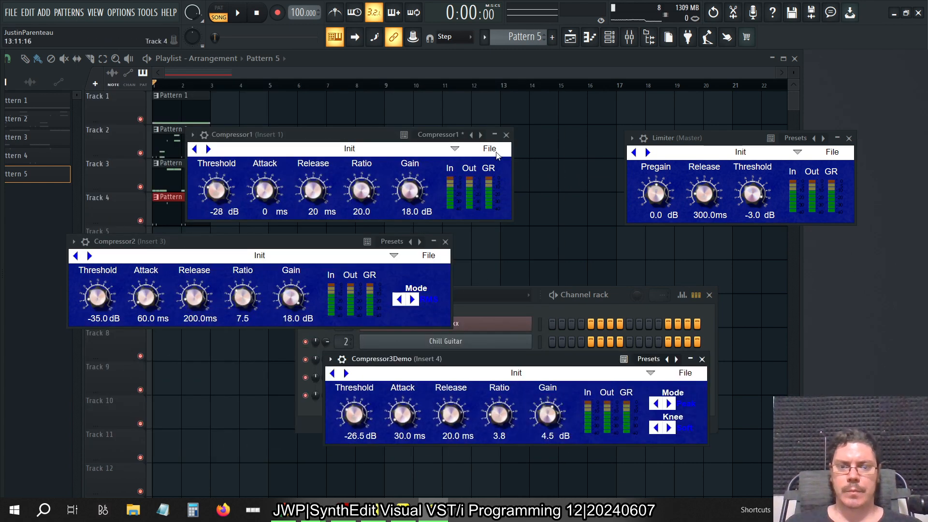